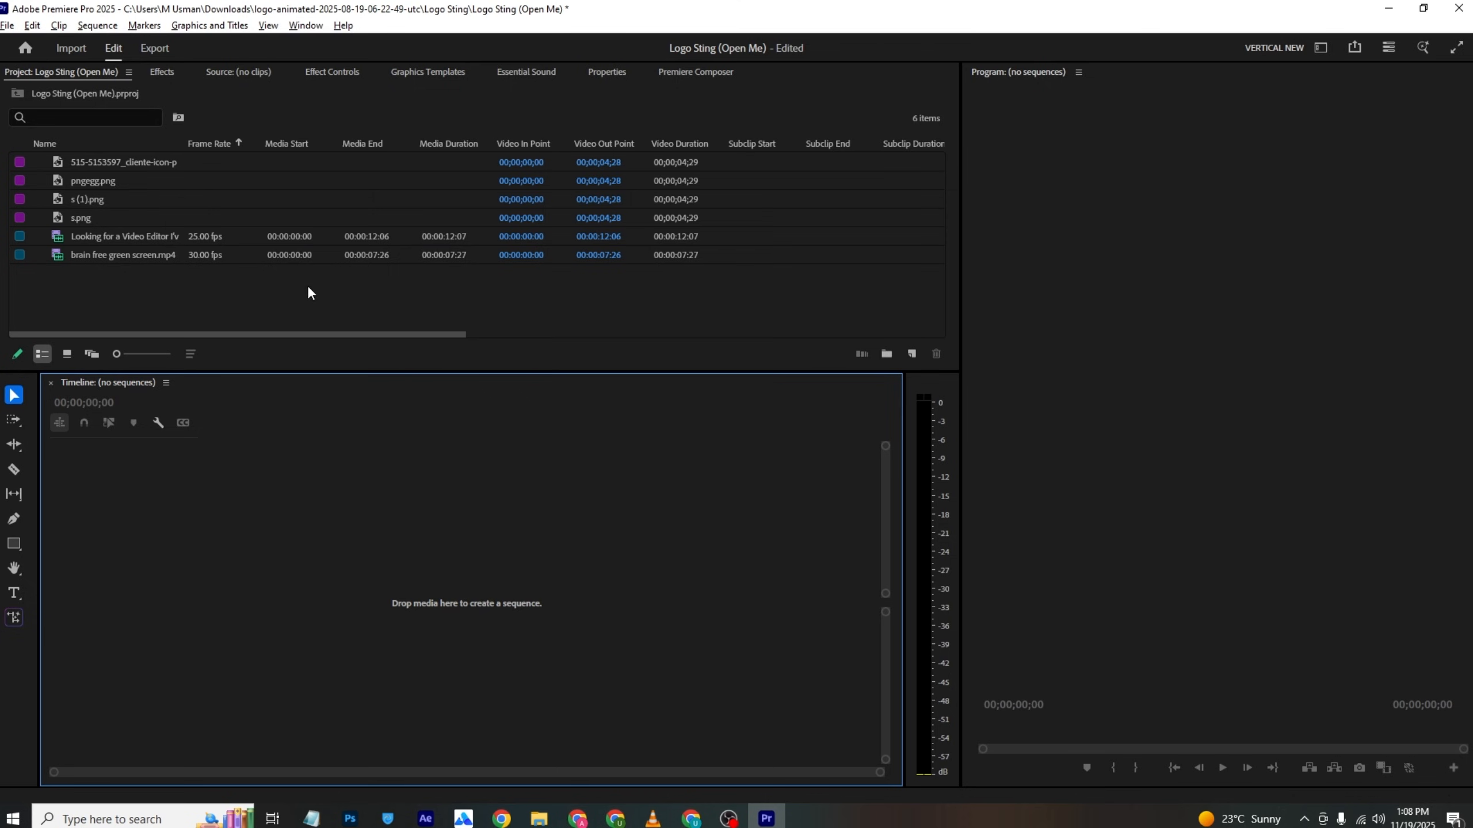
Step: Create a 1080 × 1920 color matte in near-white FFF9F9 and name it bg
right_click(306, 274)
mouse_move(379, 340)
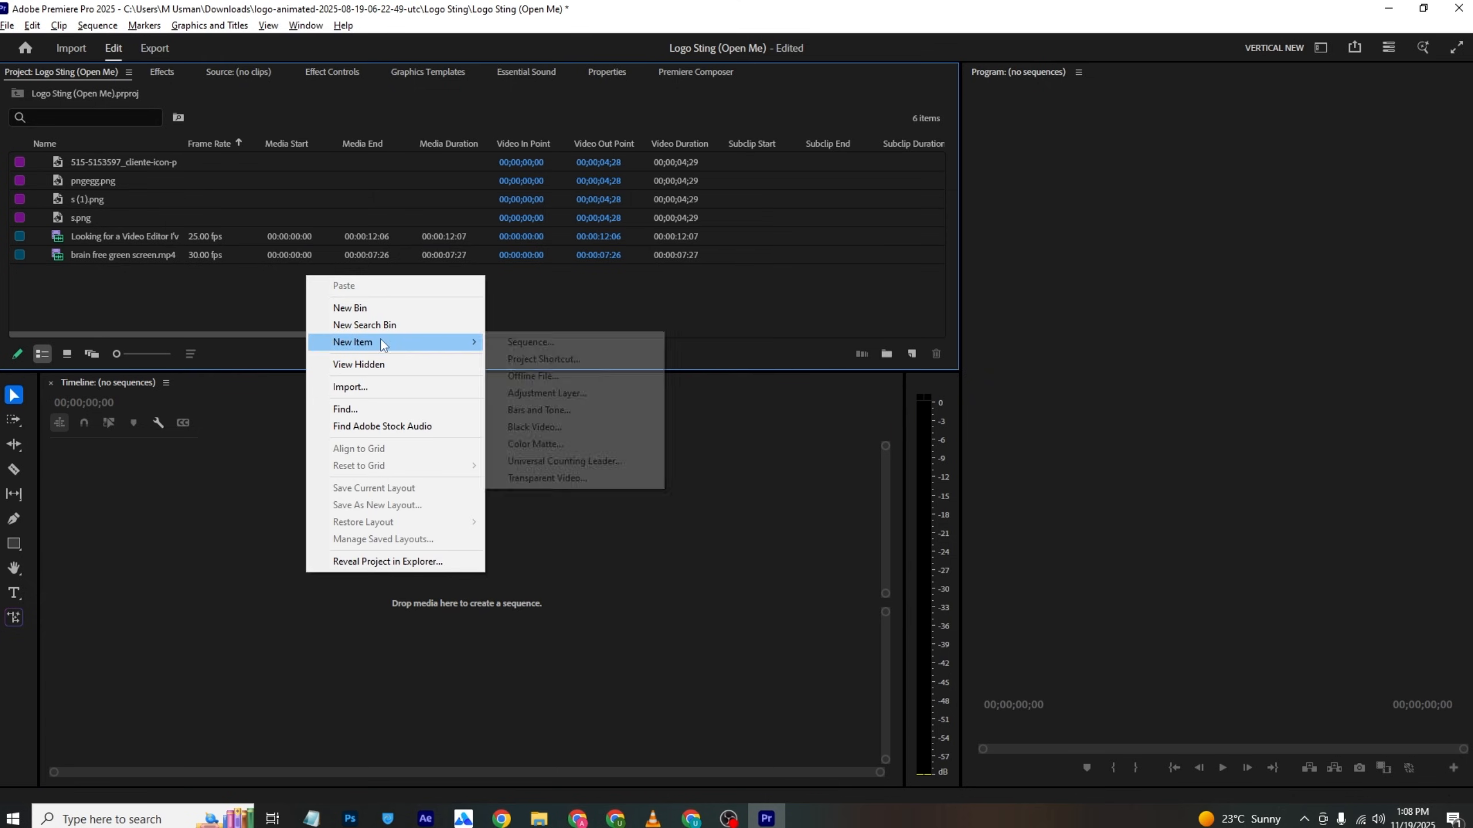
click(589, 444)
click(744, 361)
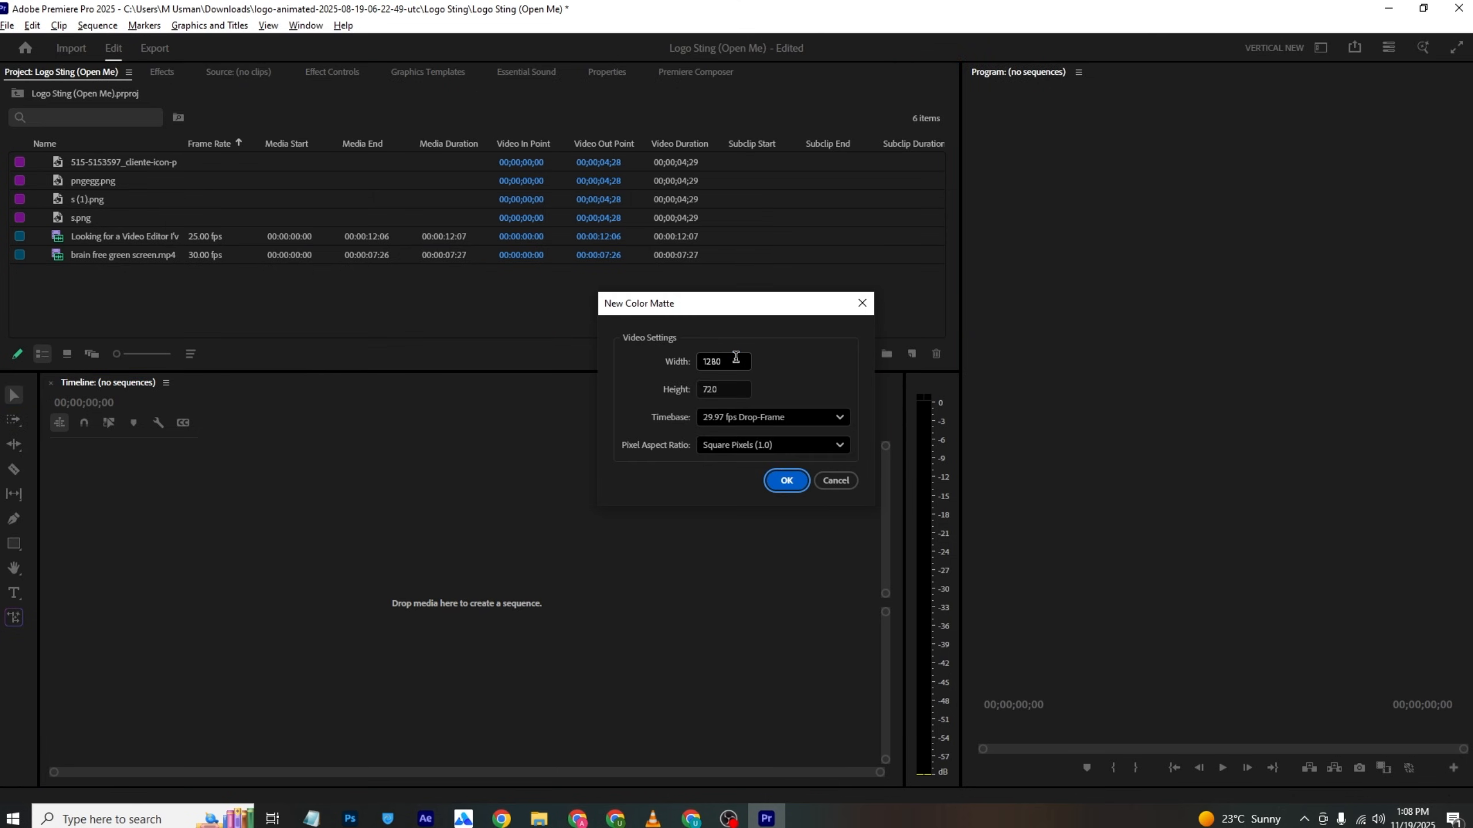
text(108)
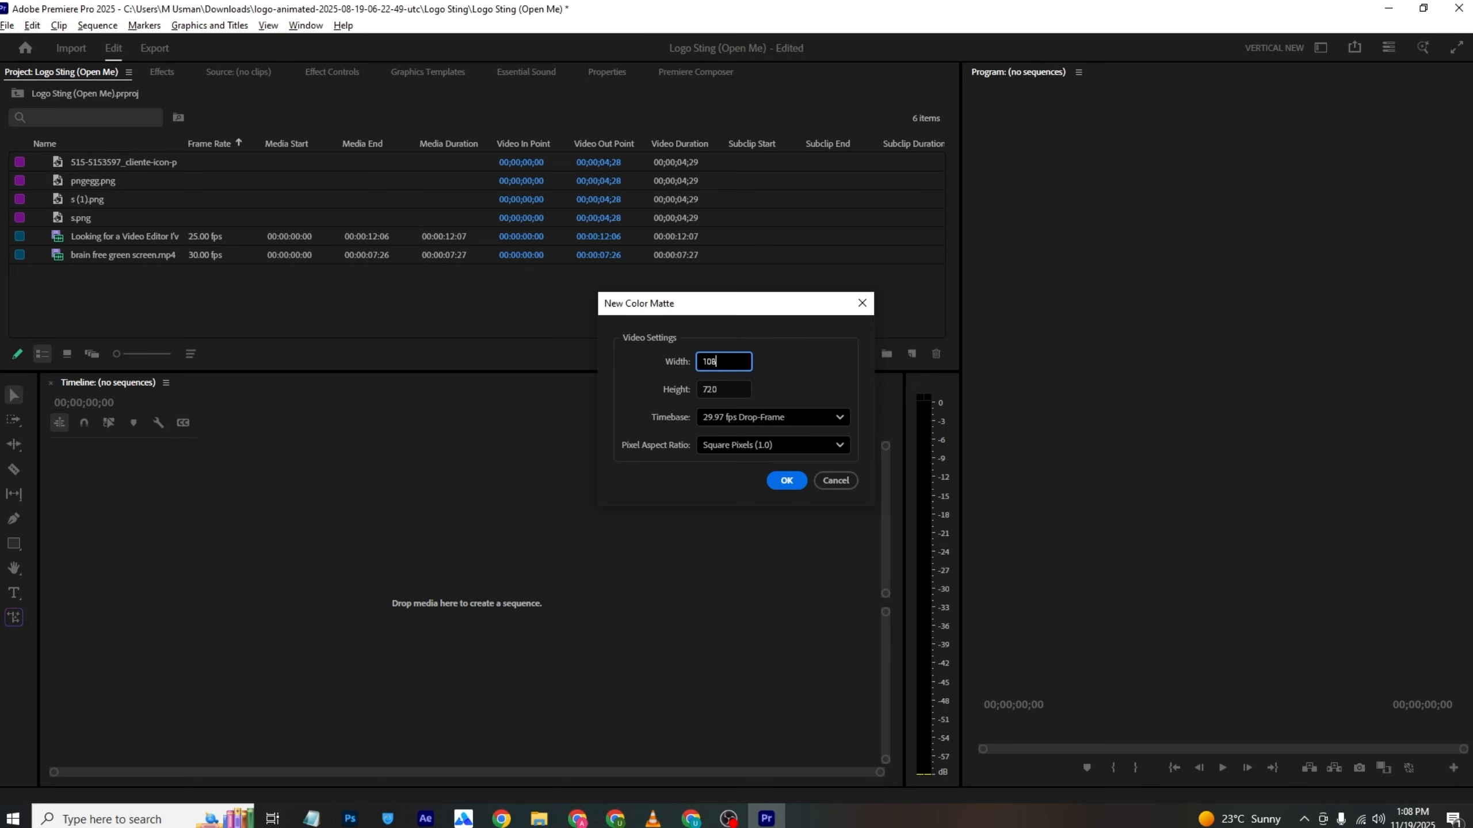
click(729, 389)
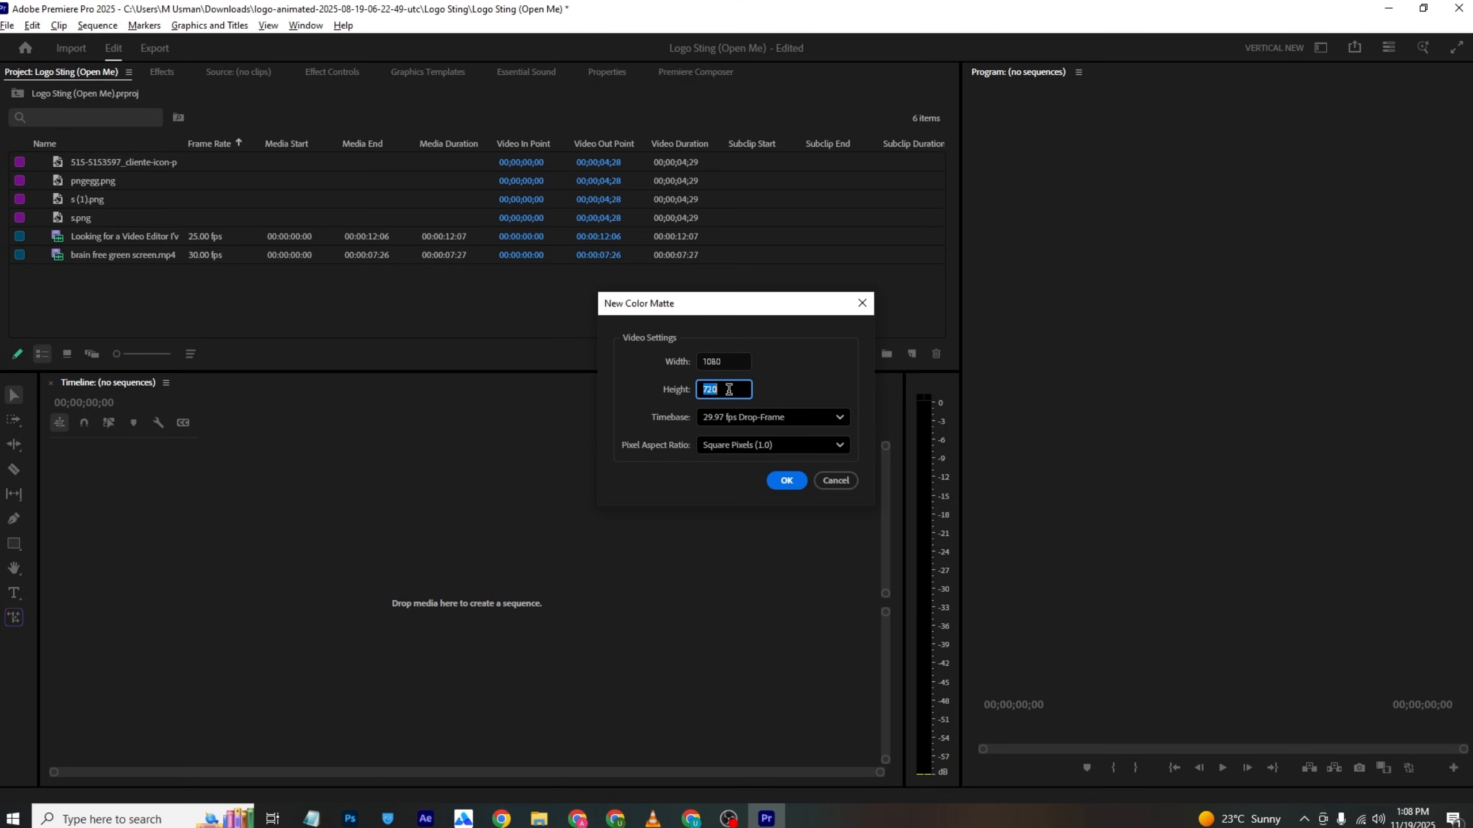
text(19)
key(Return)
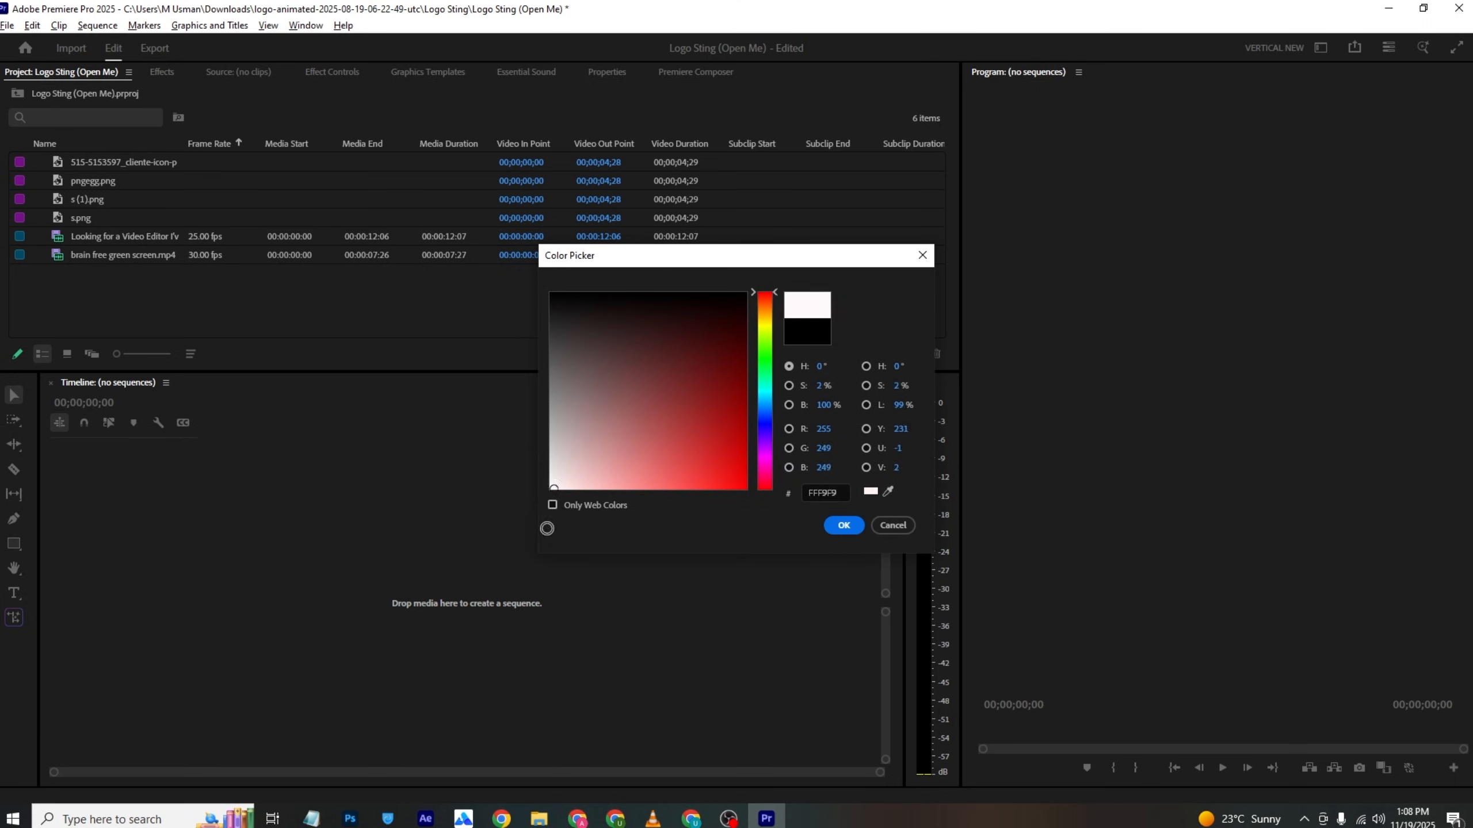
click(835, 524)
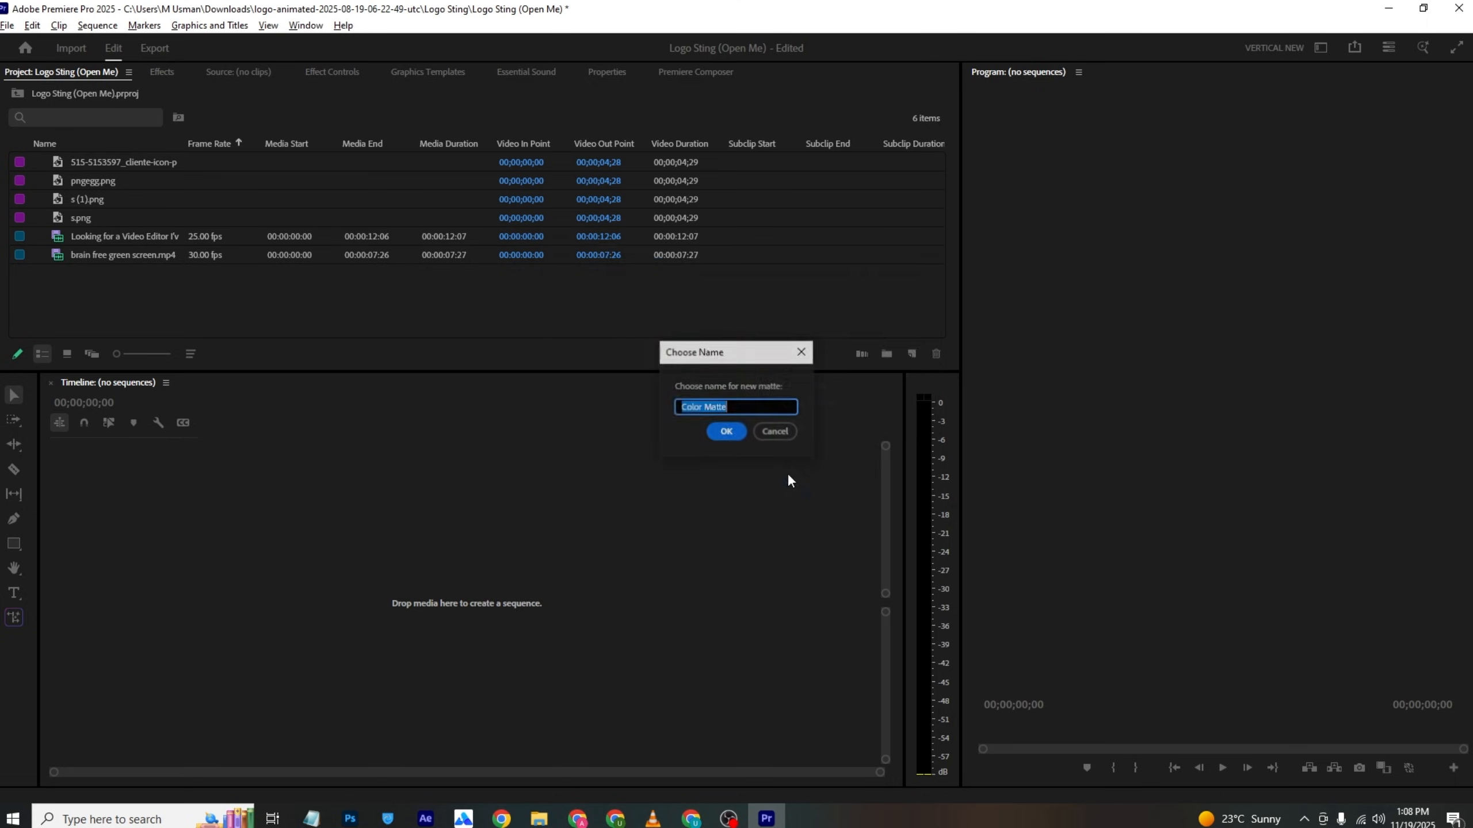
text(bg)
click(728, 432)
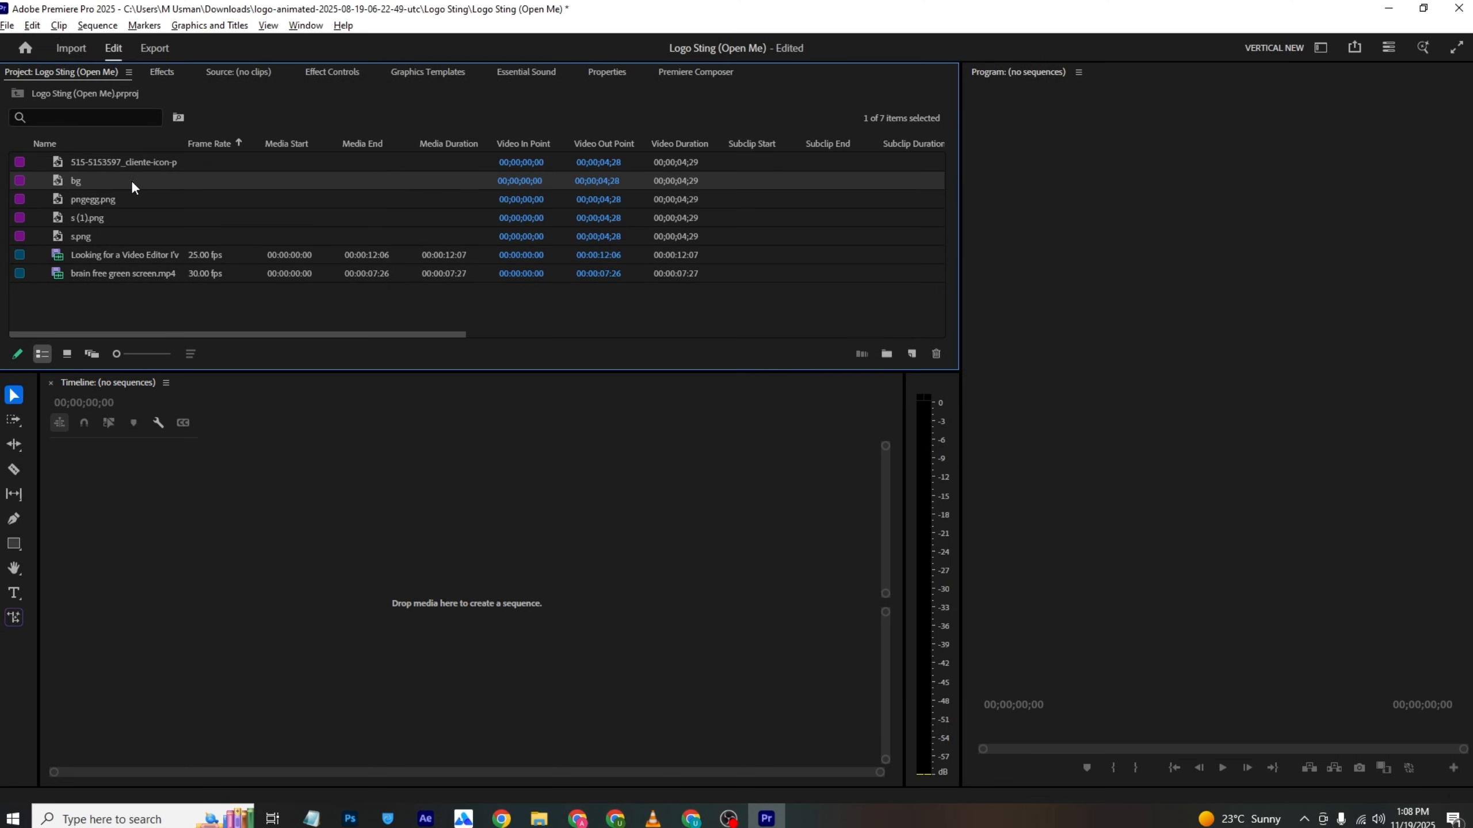
Step: Create a new sequence from the bg matte and display the project items as thumbnails
drag(203, 591, 203, 591)
drag(117, 355, 136, 357)
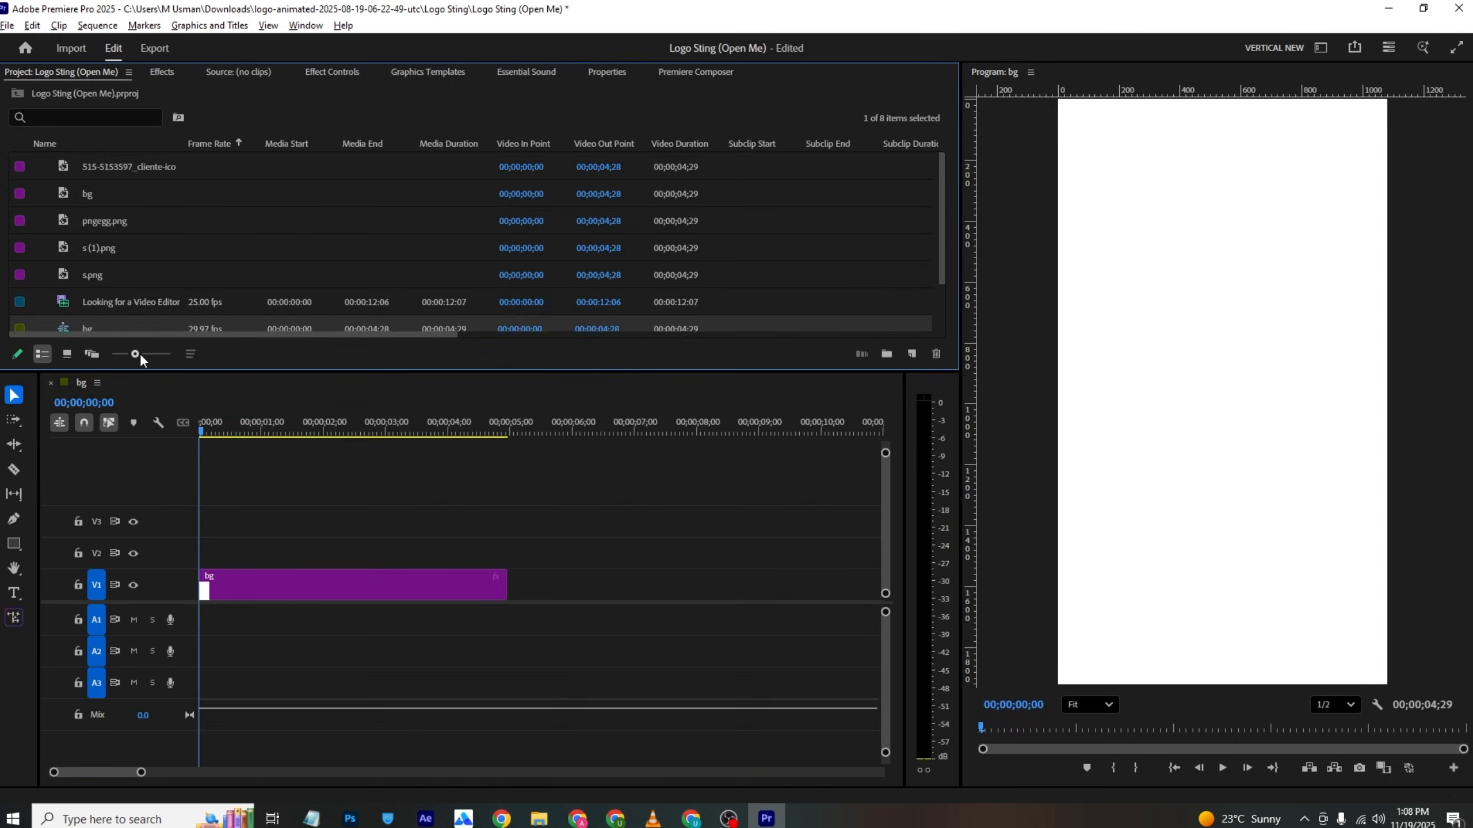
click(68, 355)
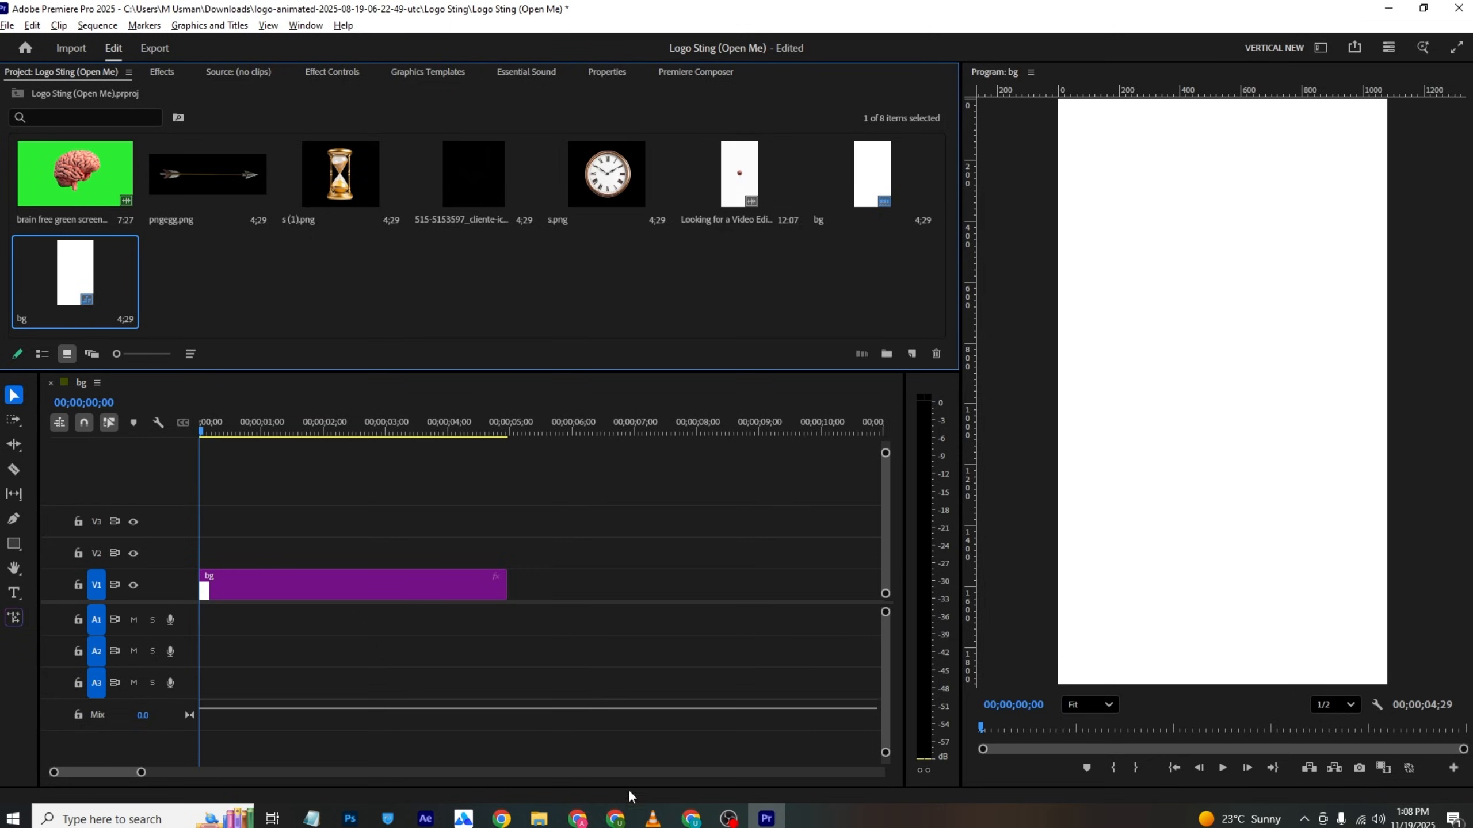
Step: Switch to VLC and play the reference video from the beginning, pausing on the opening brain and text shot
click(653, 818)
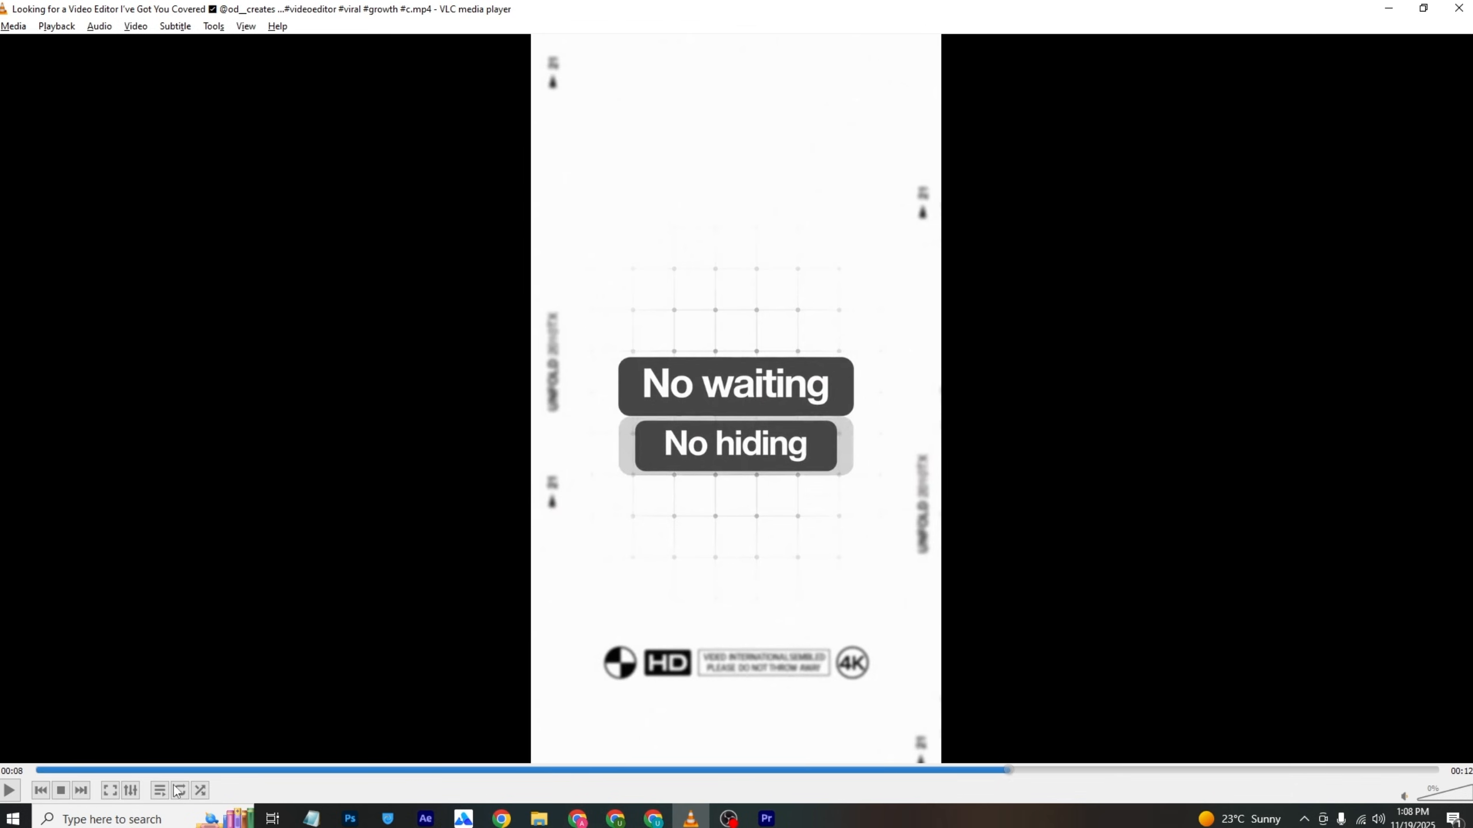
scroll(95, 620, down, 1)
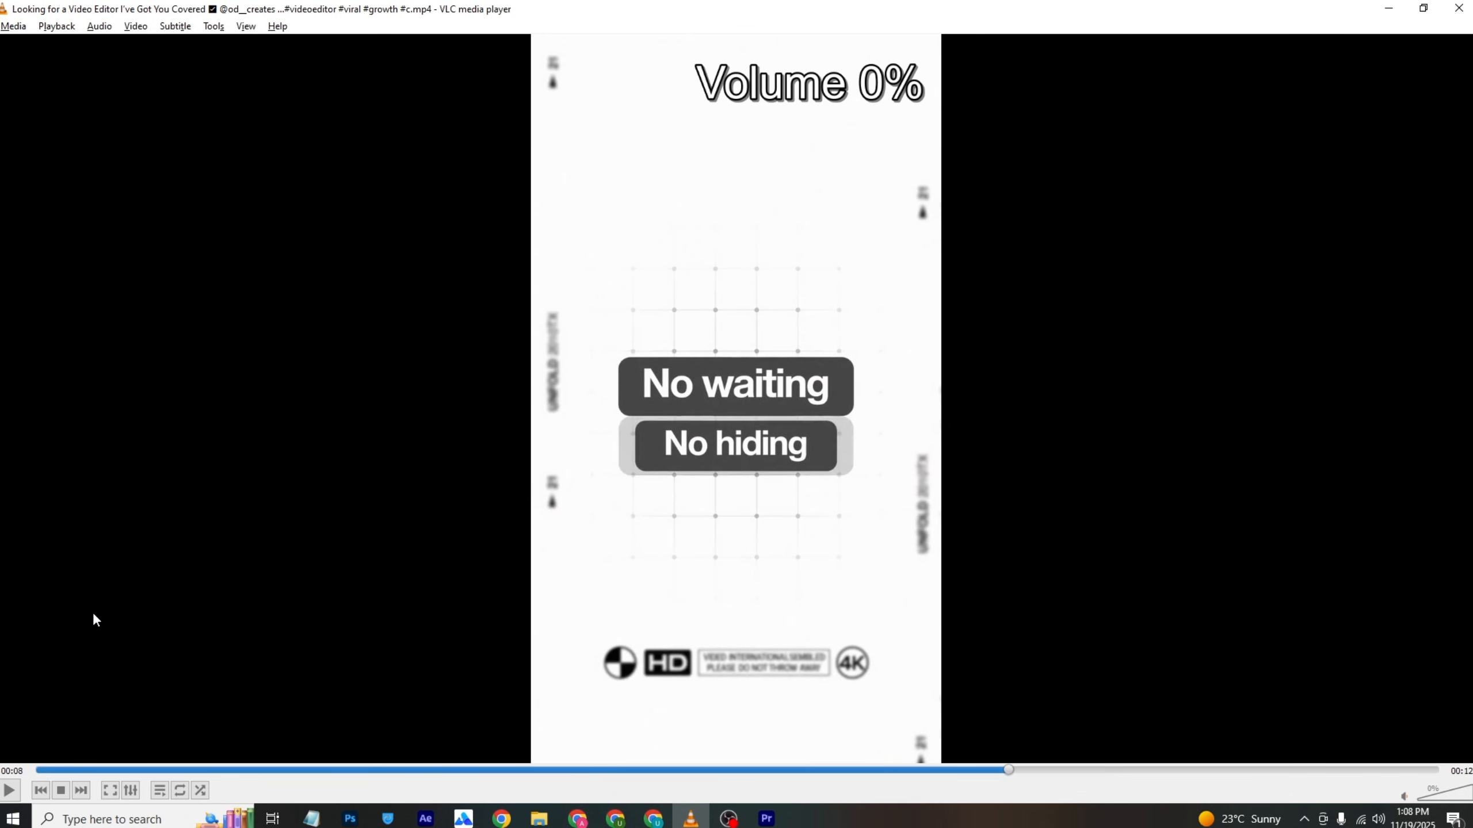
click(57, 769)
key(space)
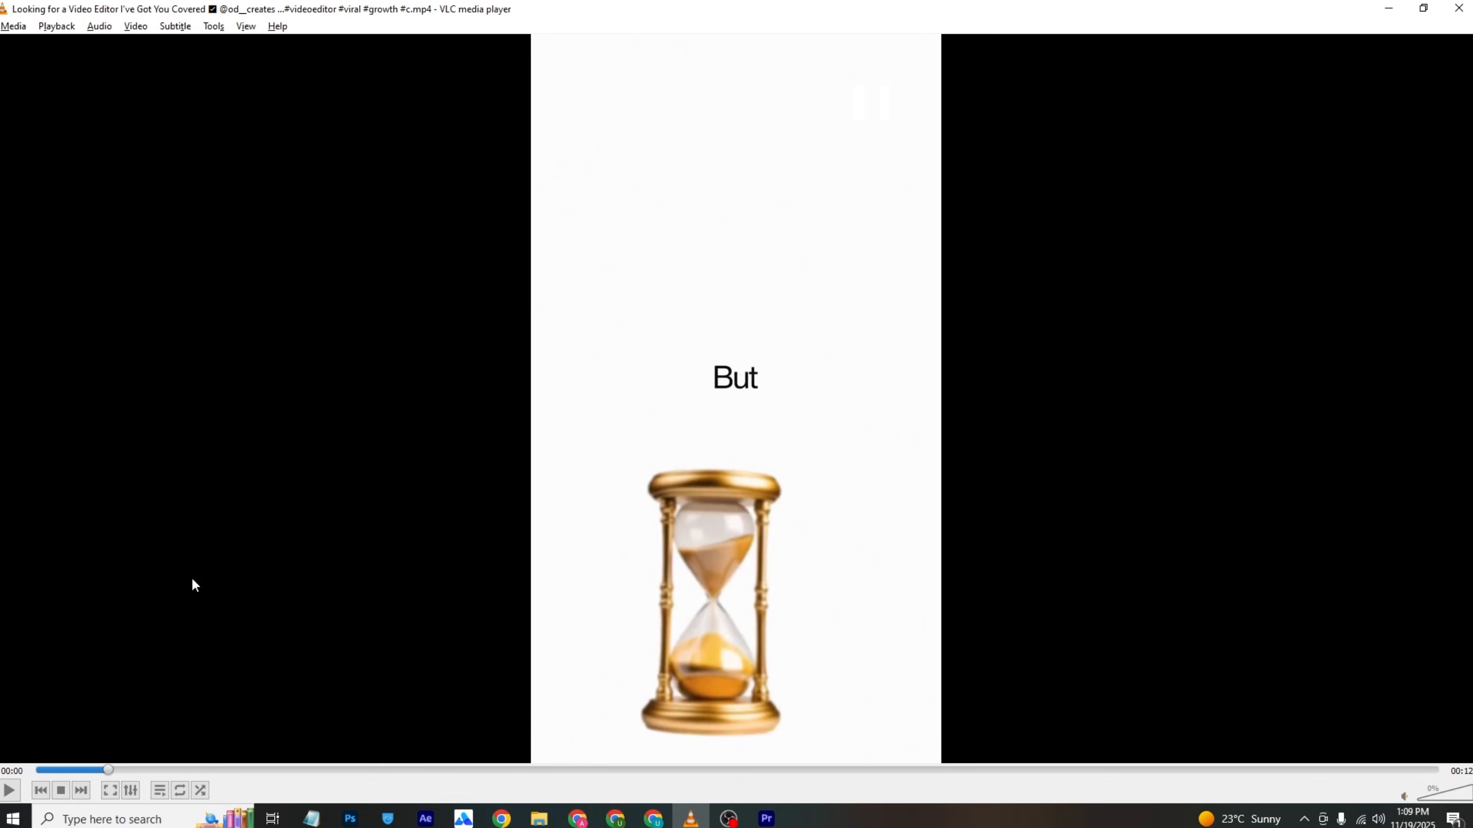
click(43, 770)
key(space)
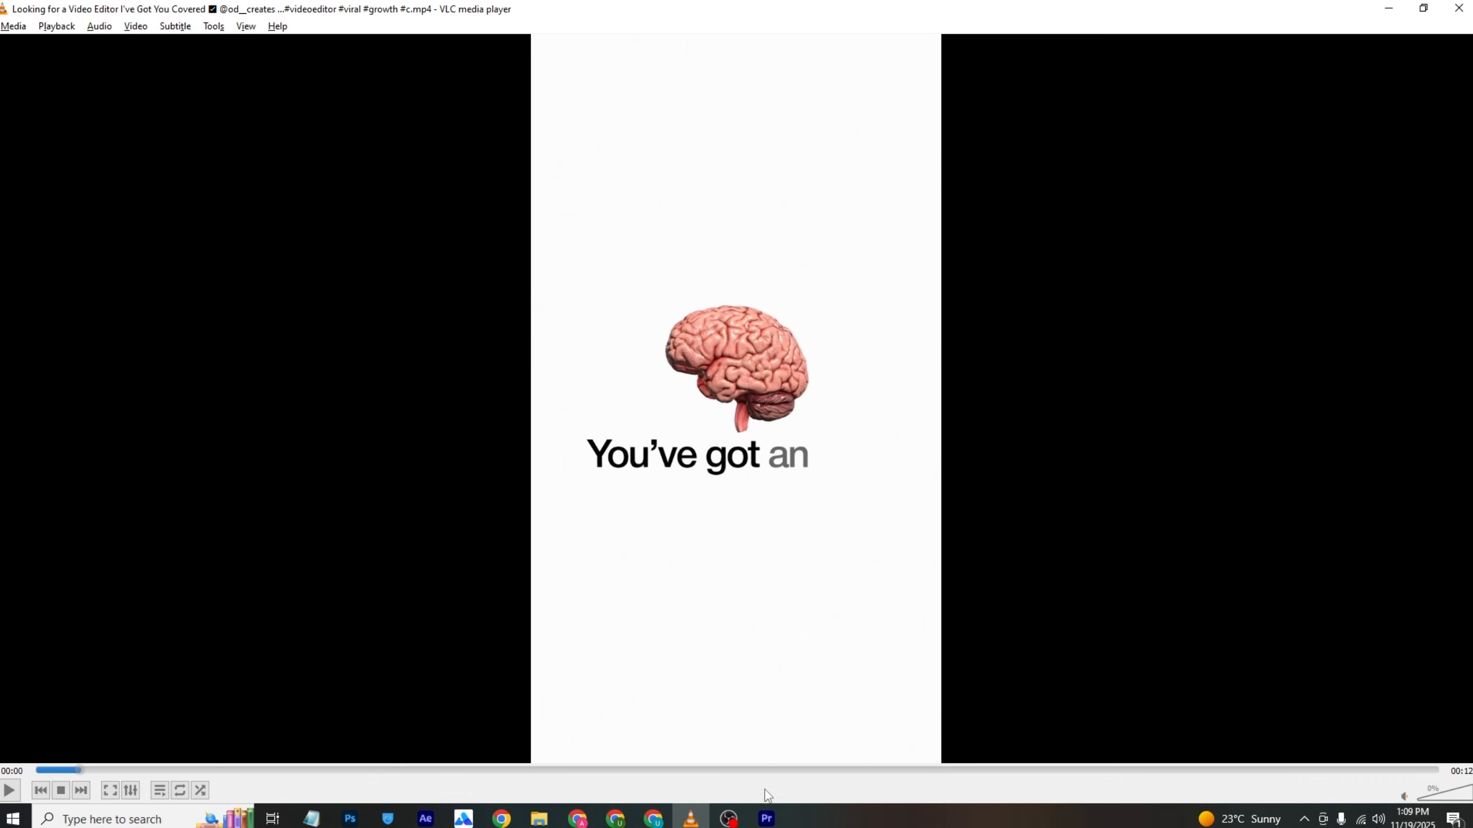
Step: Switch back to Premiere Pro, place the brain green screen clip on V2 at the sequence start, and unlink and delete its audio
click(767, 818)
drag(100, 206, 226, 554)
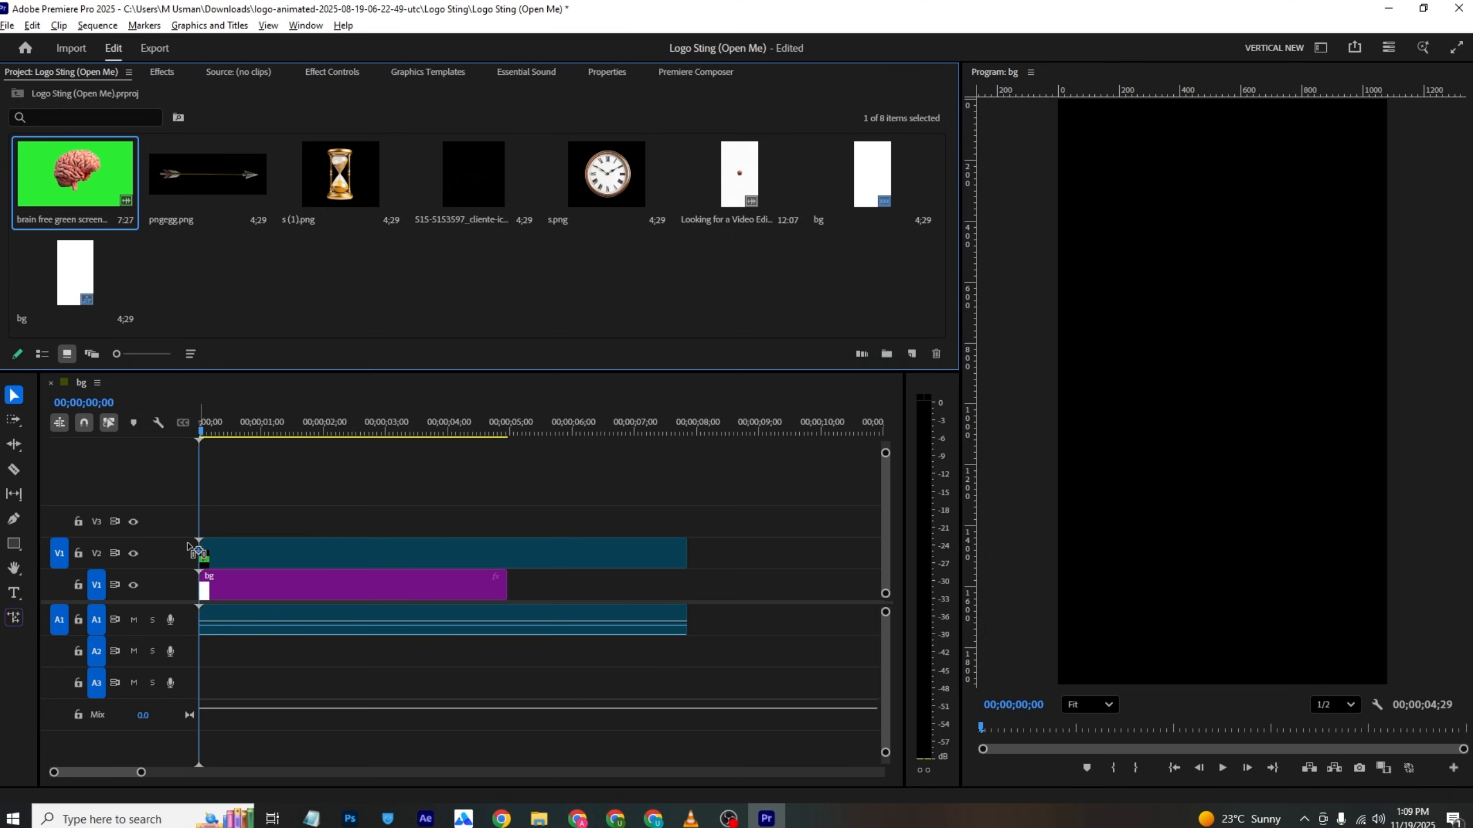
right_click(247, 551)
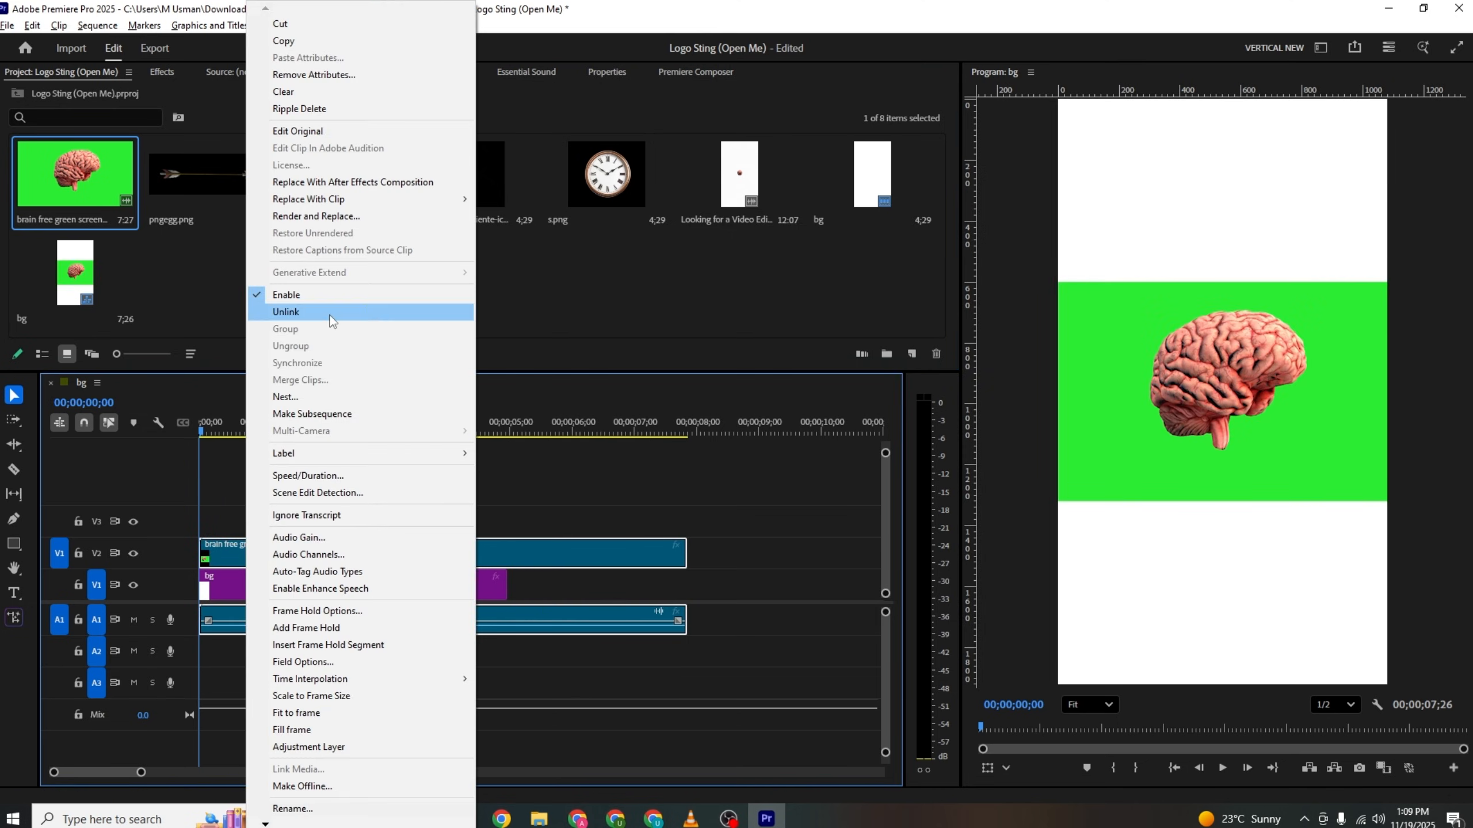
click(348, 314)
click(294, 620)
key(Delete)
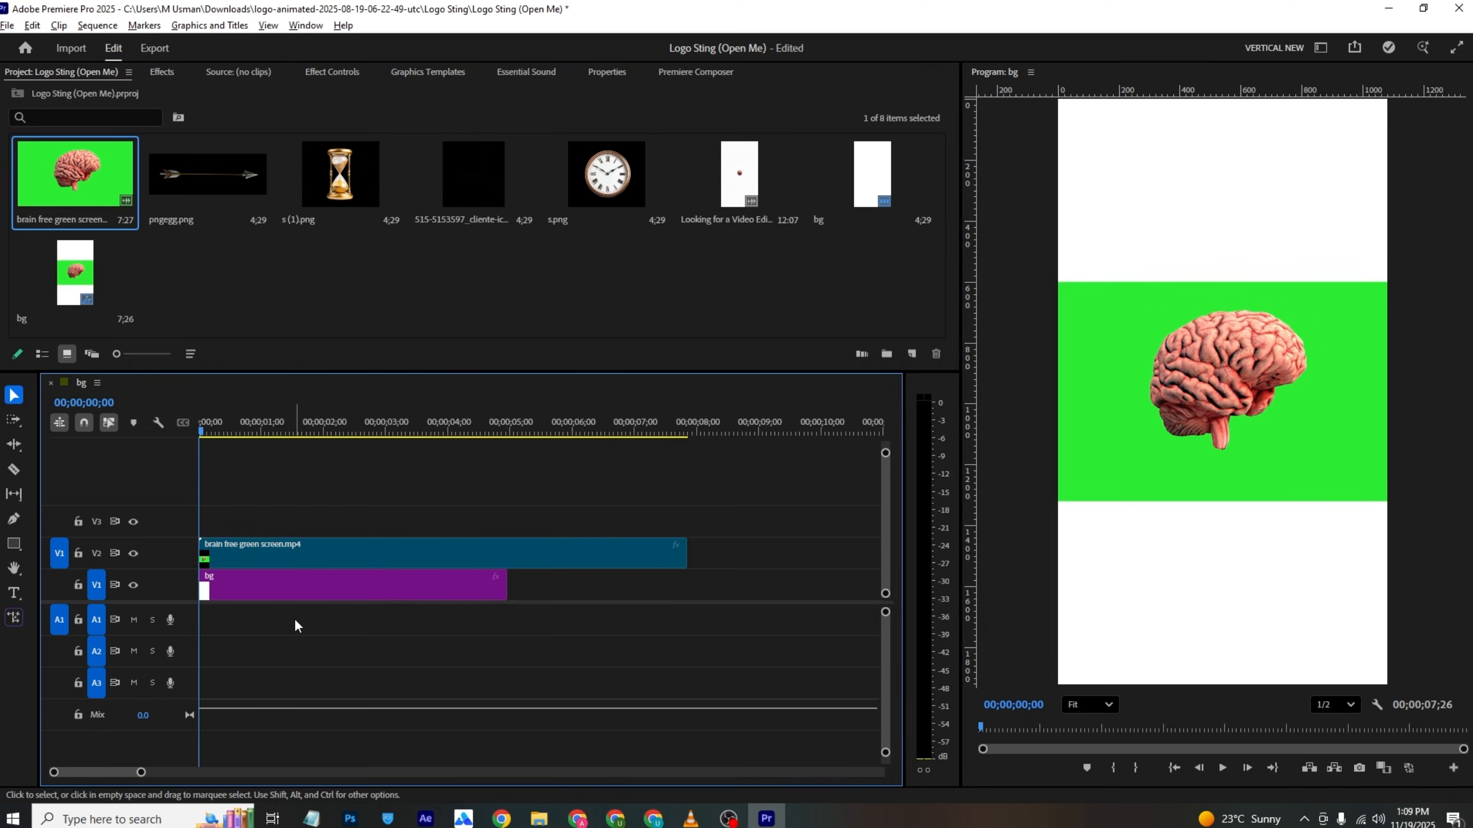
key(ctrl+s)
Step: Apply the Ultra Key effect to the brain green screen clip on V2
click(285, 548)
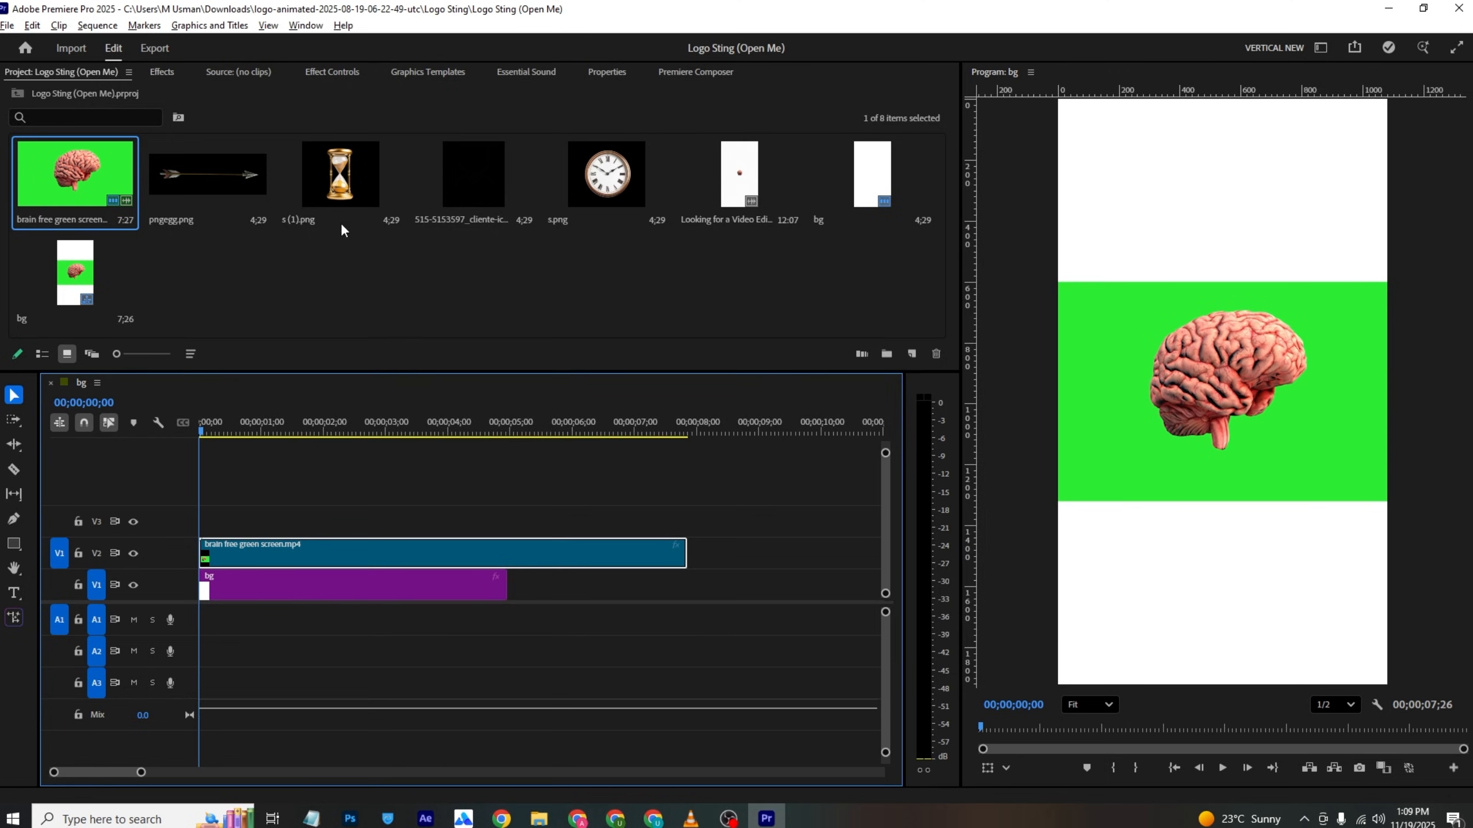
click(162, 71)
click(100, 96)
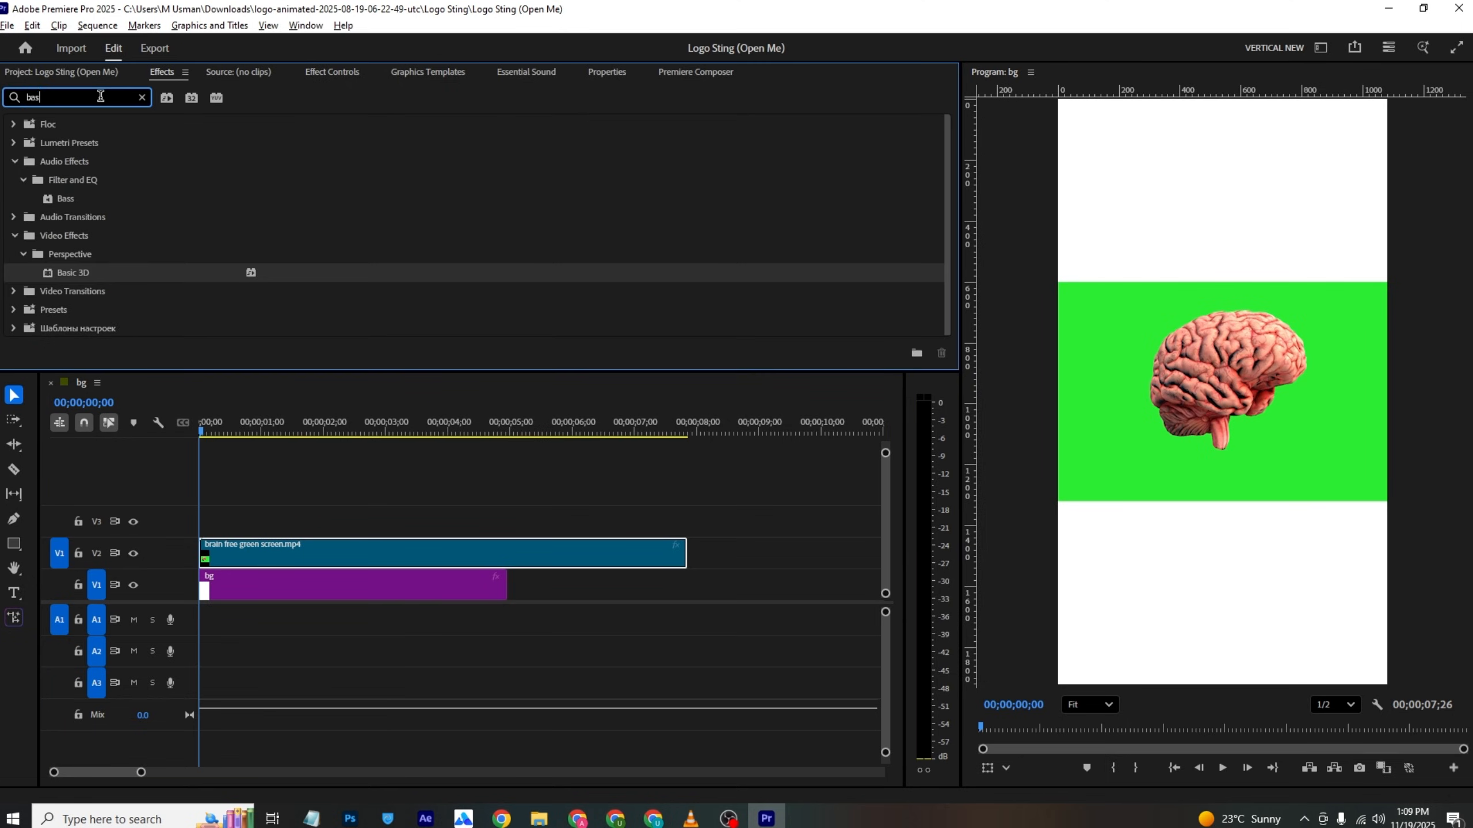
text(ultr)
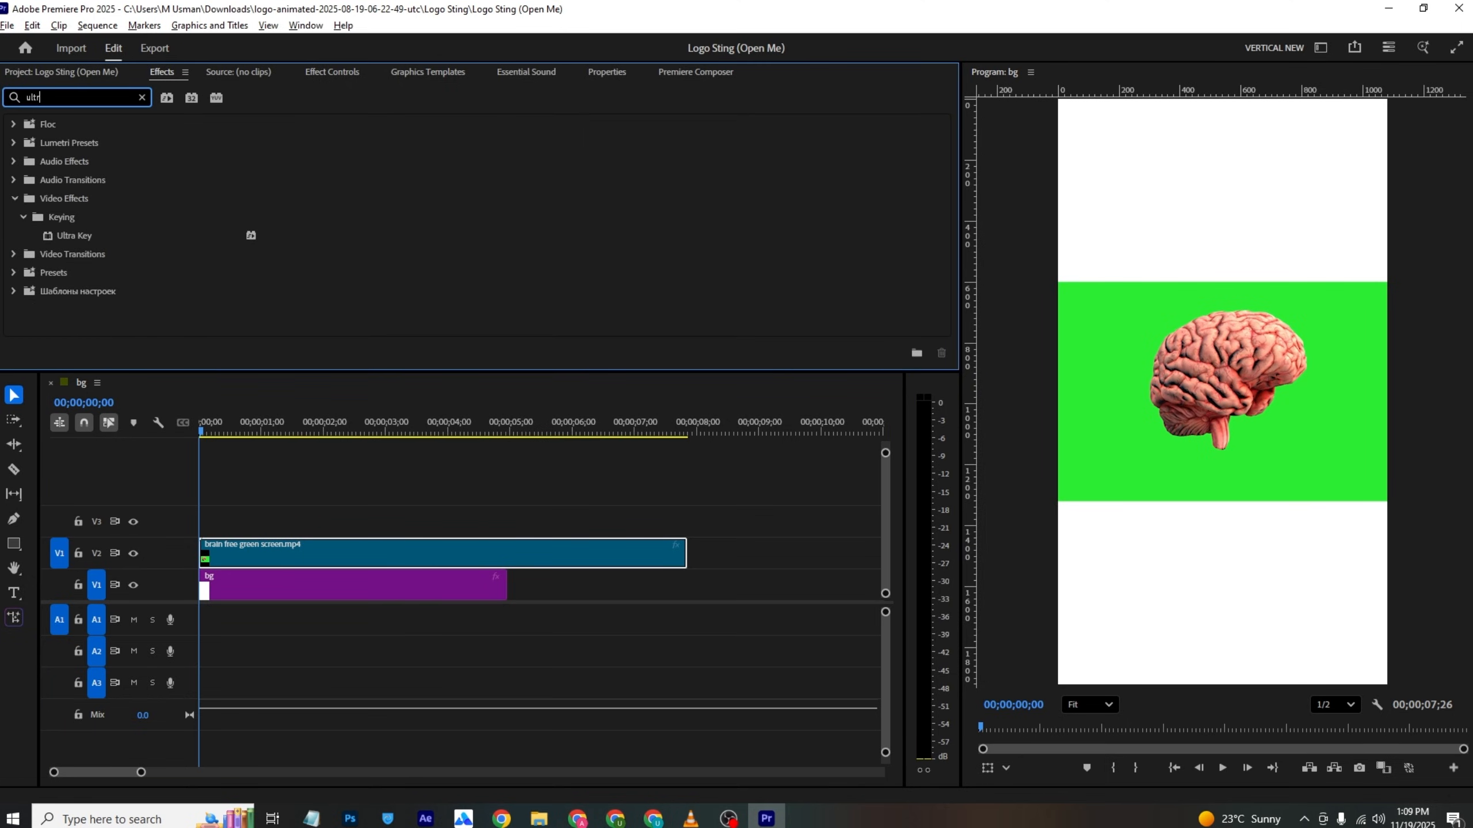
drag(80, 234, 326, 554)
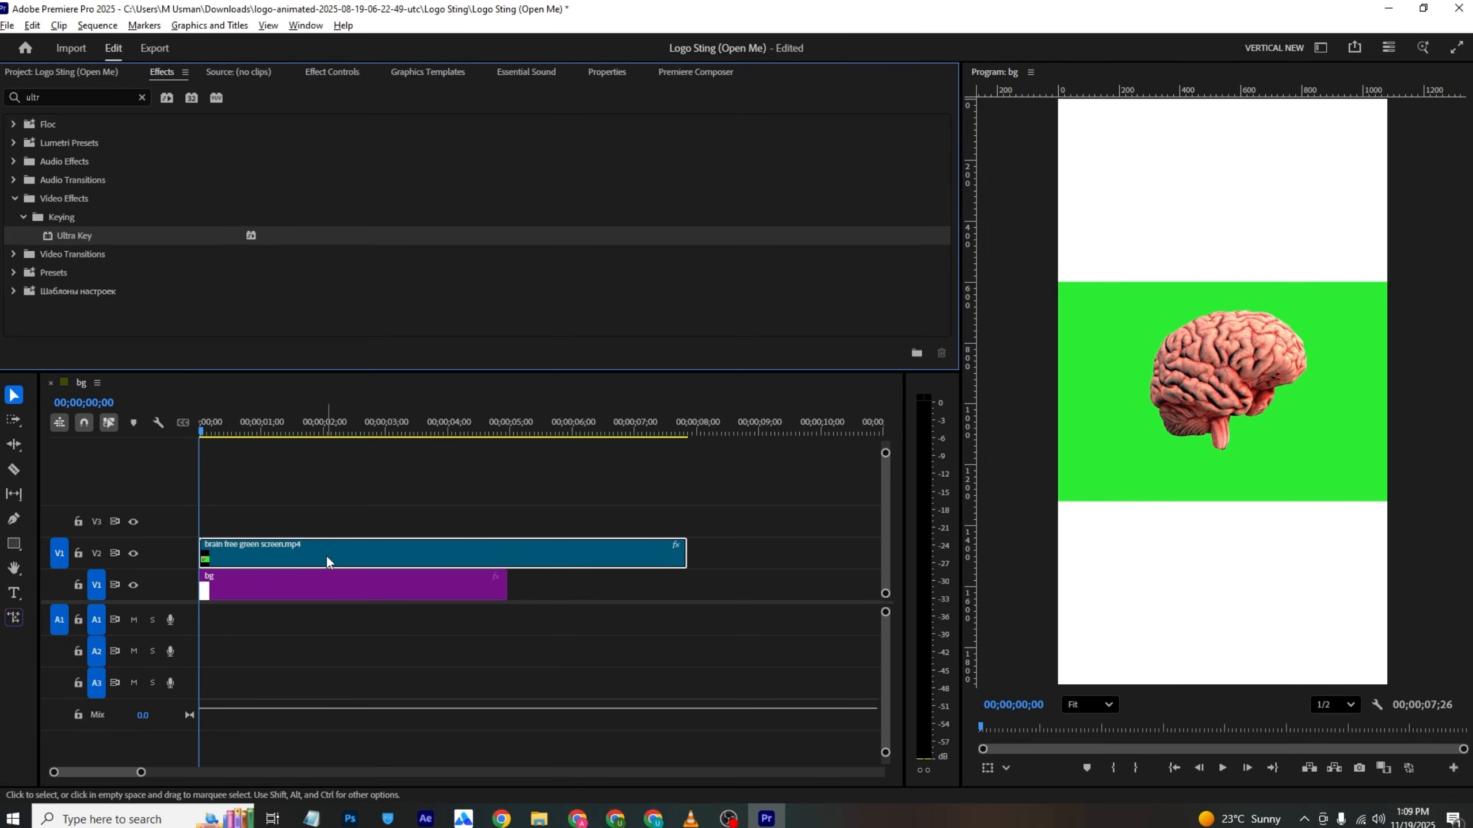
Step: Key out the brain clip's background by sampling its green as the Ultra Key color, and save the project
click(303, 74)
scroll(35, 277, down, 5)
click(288, 293)
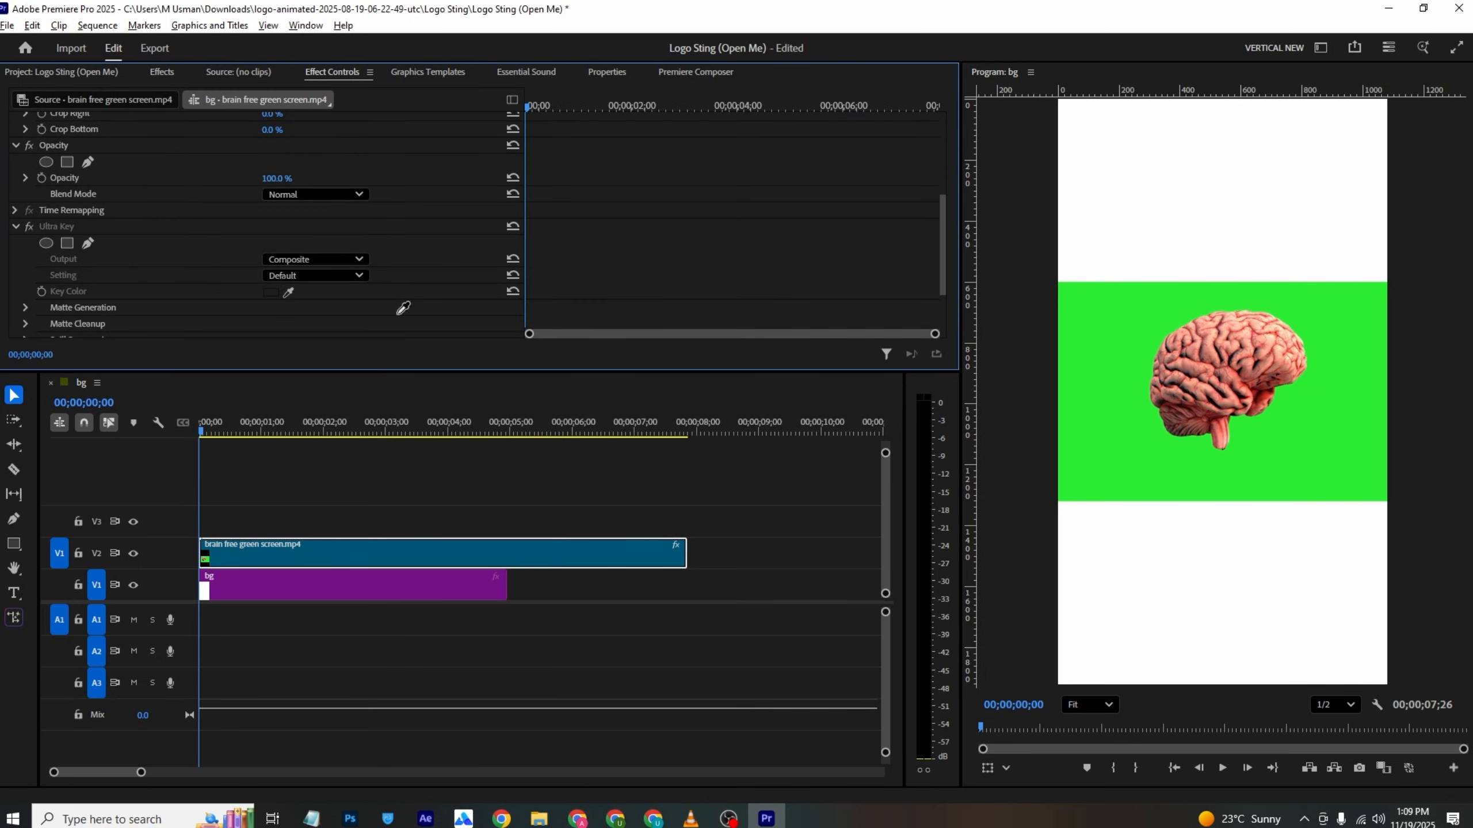
click(1094, 322)
key(ctrl+s)
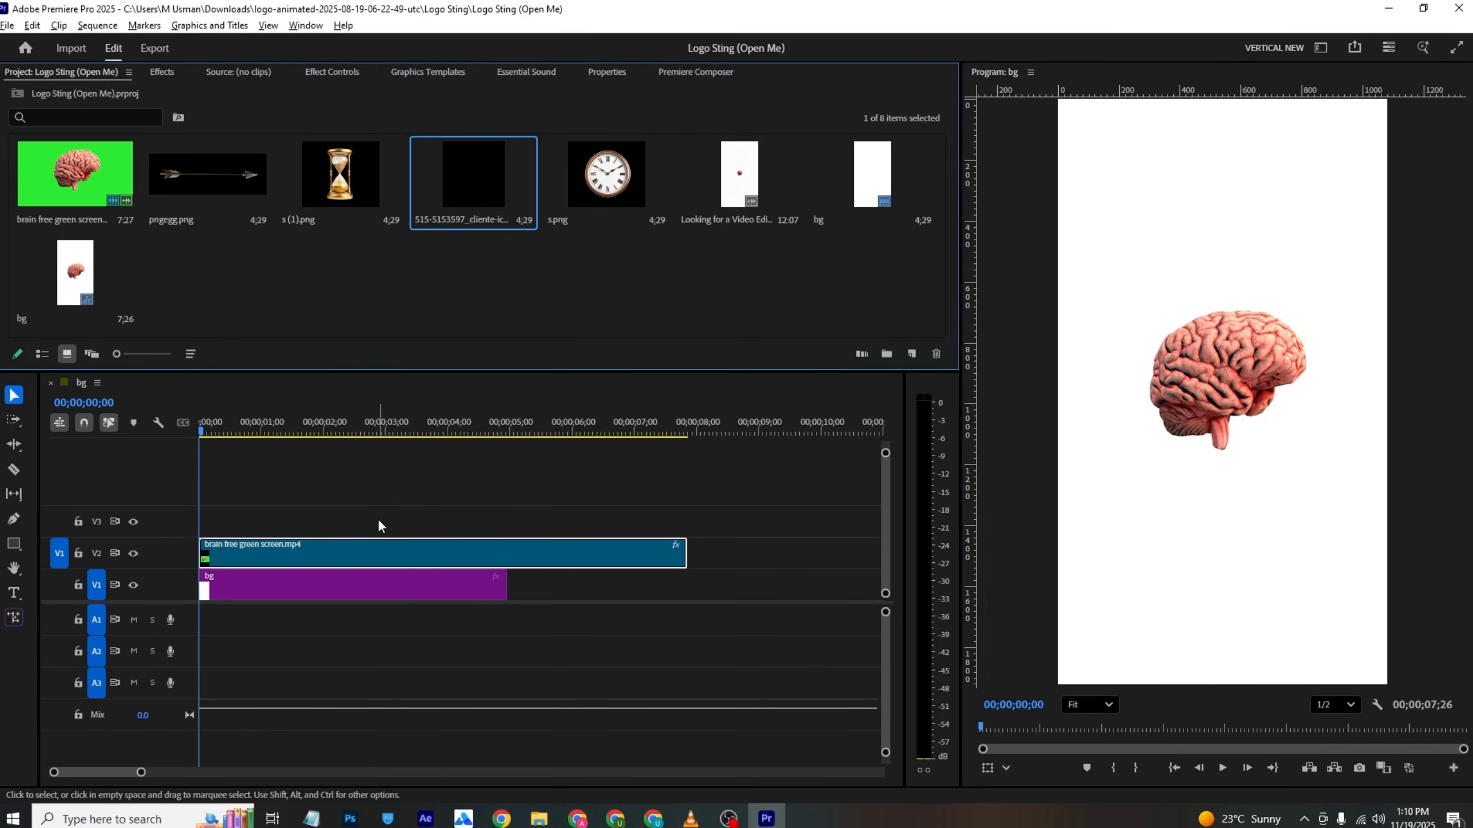
Step: Keyframe the brain clip's Scale from 0 at the start to 100 at about 1.7 seconds, save, and preview the animation
click(327, 72)
scroll(454, 226, up, 5)
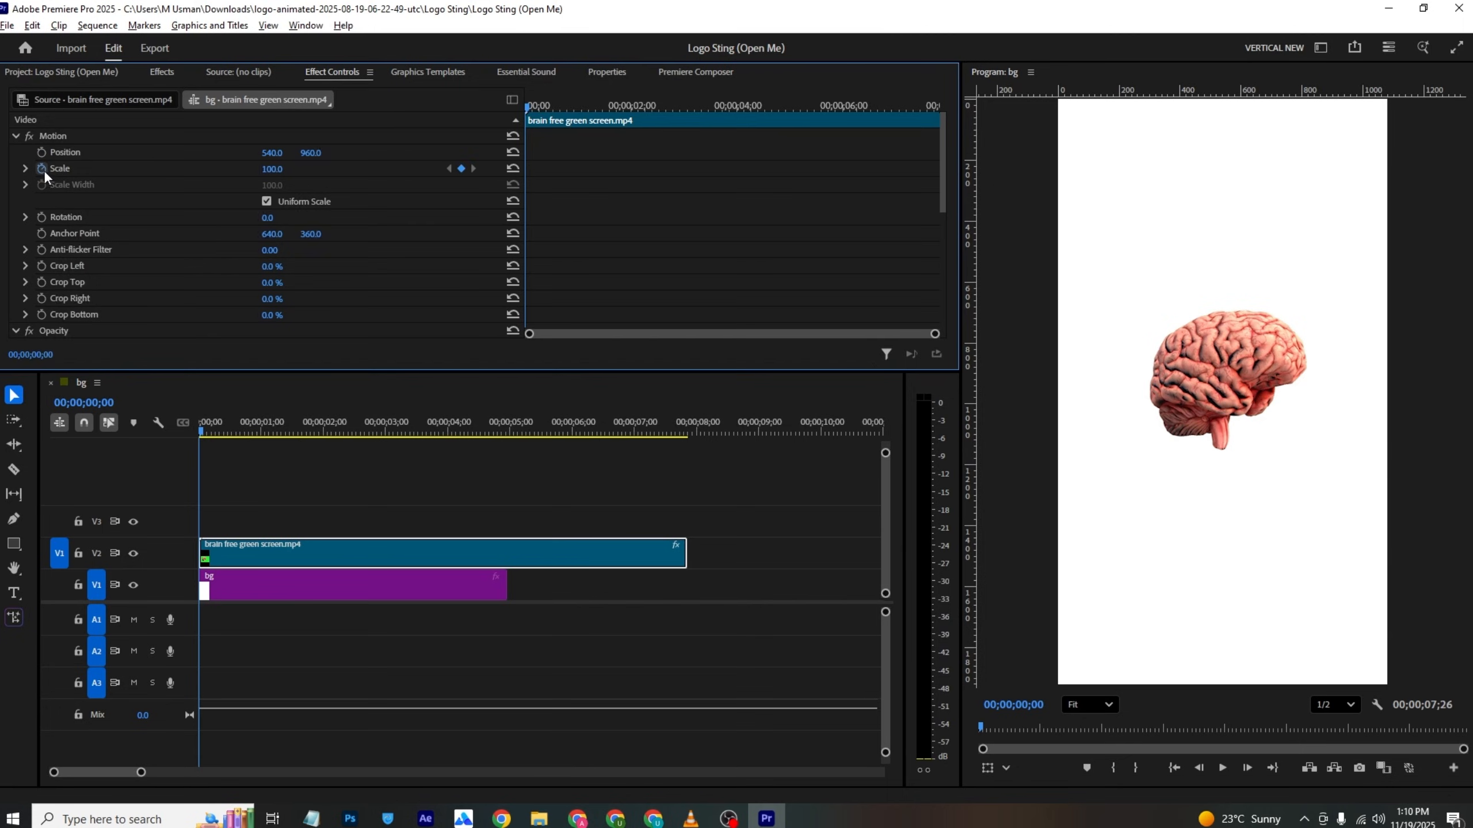
click(42, 168)
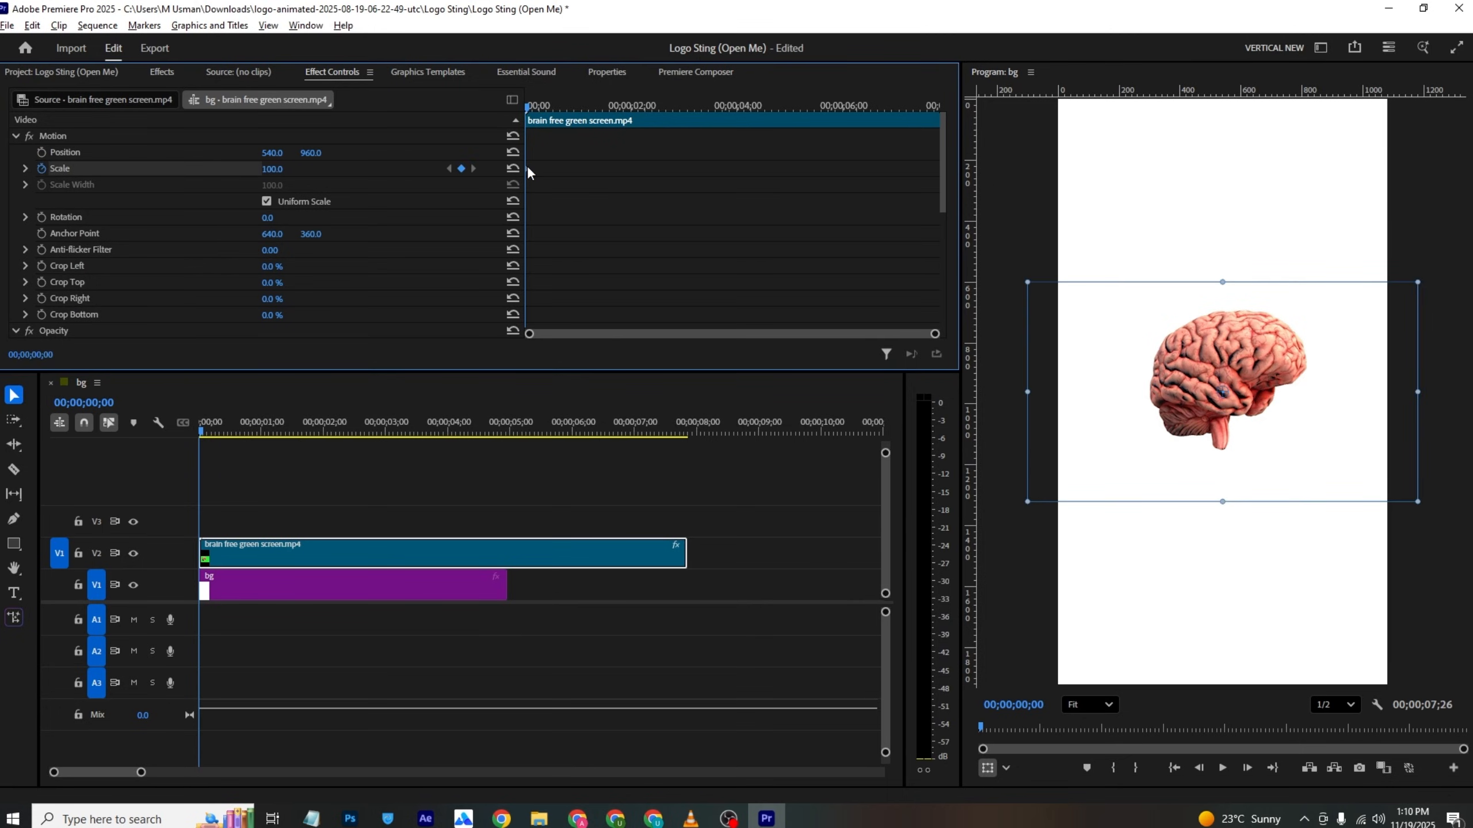
drag(277, 169, 234, 169)
key(ctrl+s)
key(space)
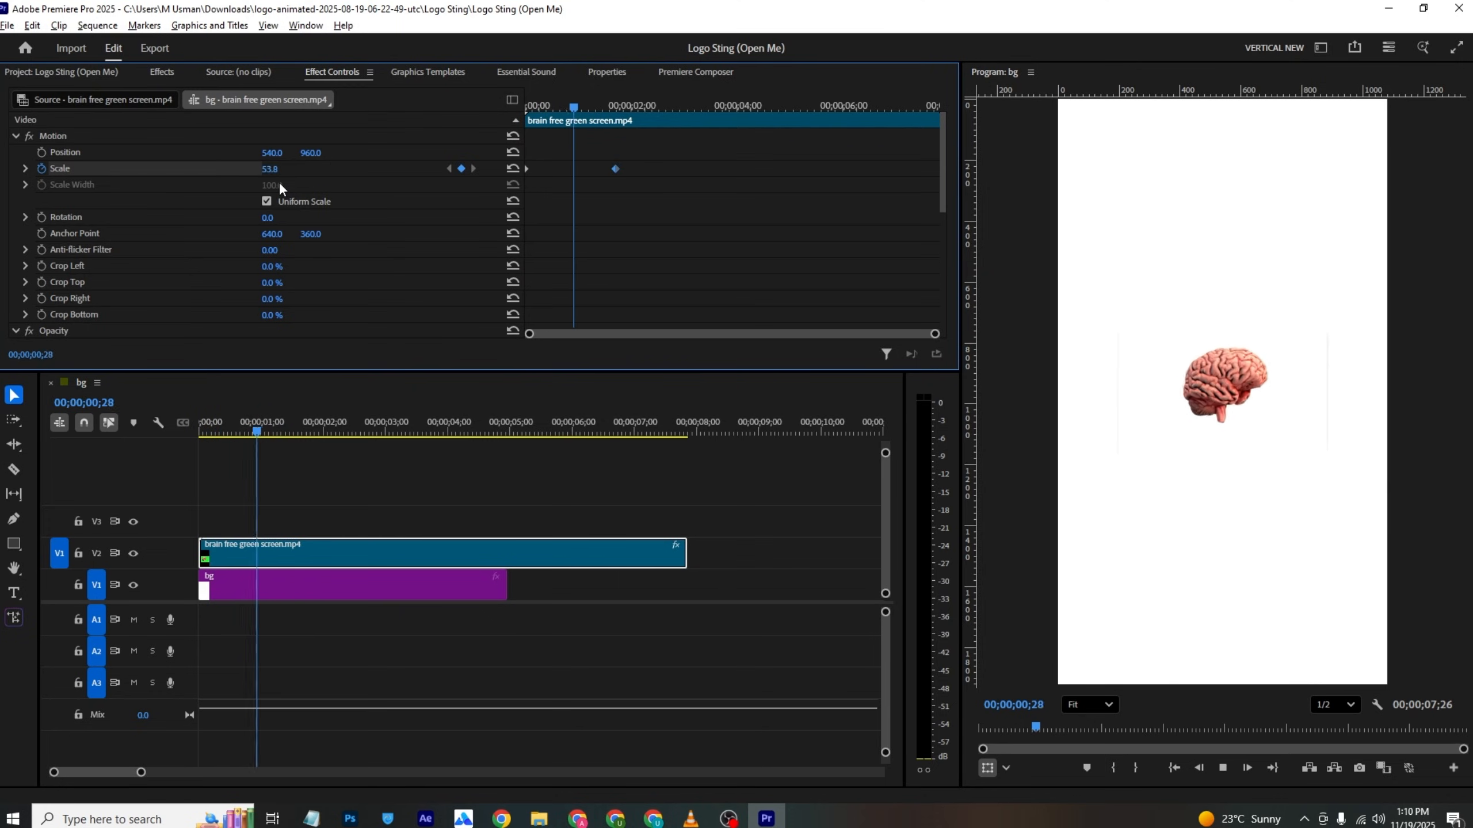
key(space)
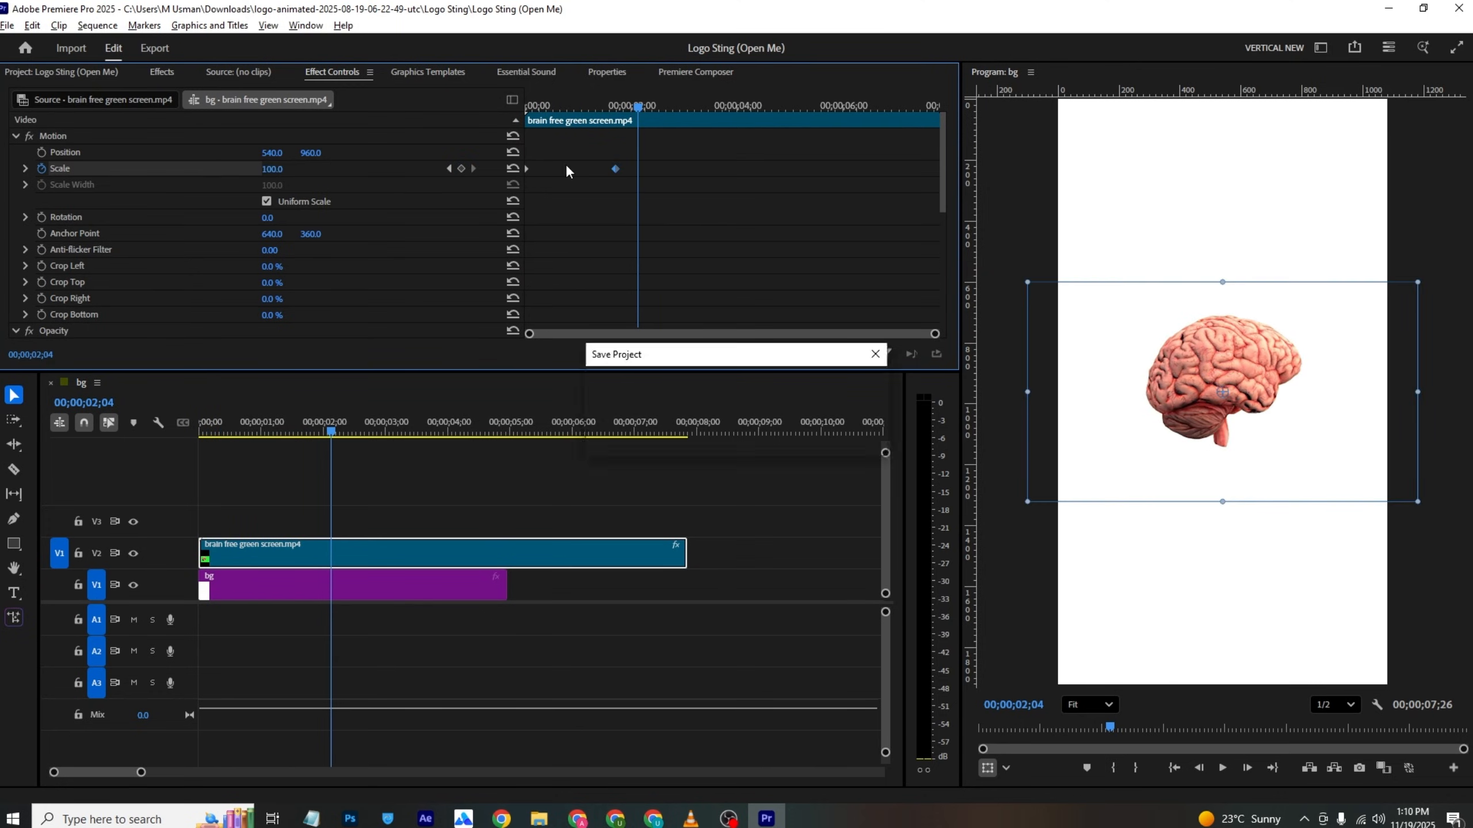
Step: Refine the brain clip's Ultra Key matte with Transparency 19, Highlight 85, Shadow 23, Tolerance 3 and Pedestal 7, and save the project
drag(638, 106, 582, 119)
click(413, 487)
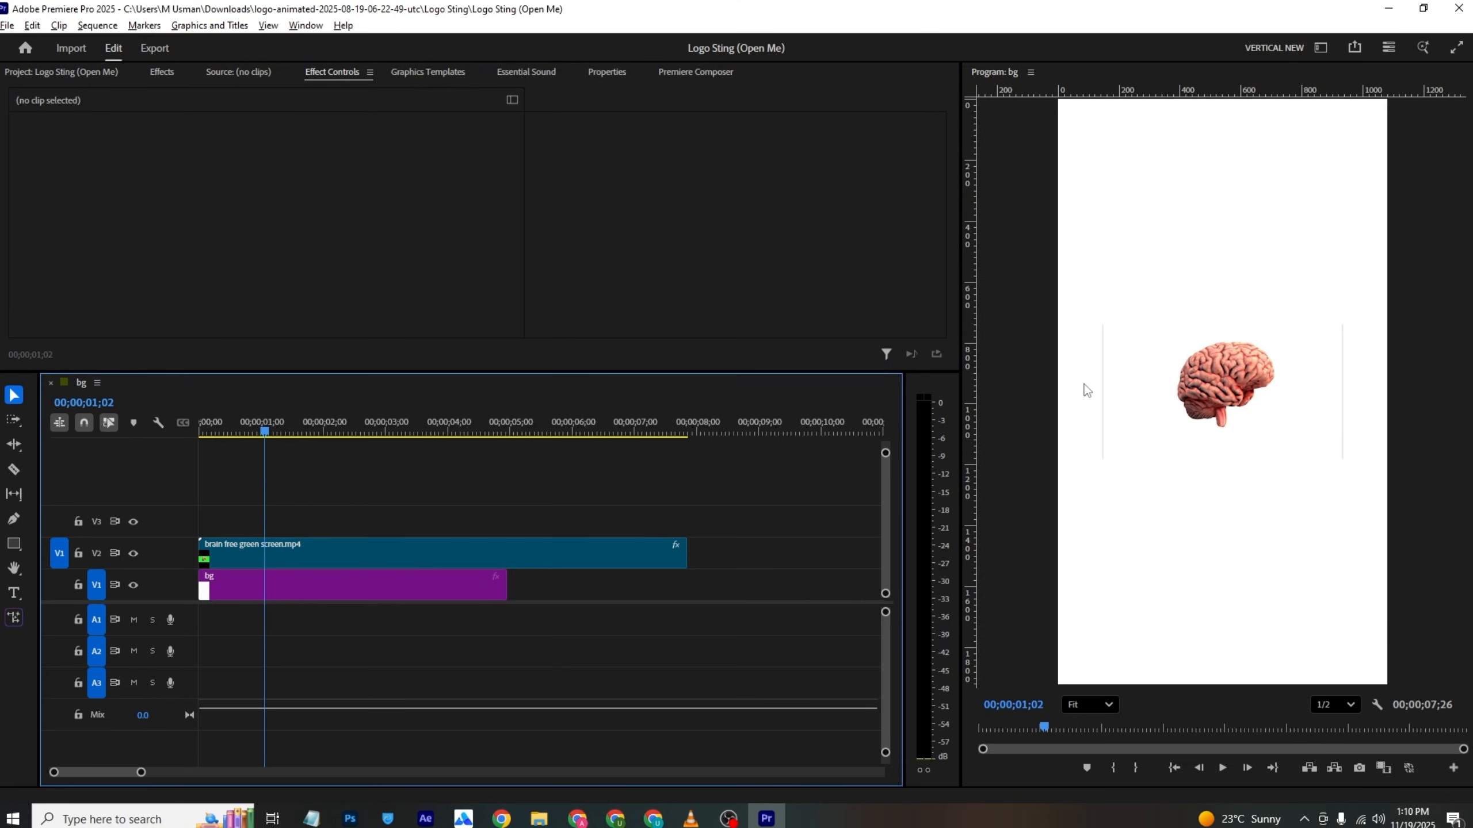
click(335, 558)
scroll(145, 227, down, 5)
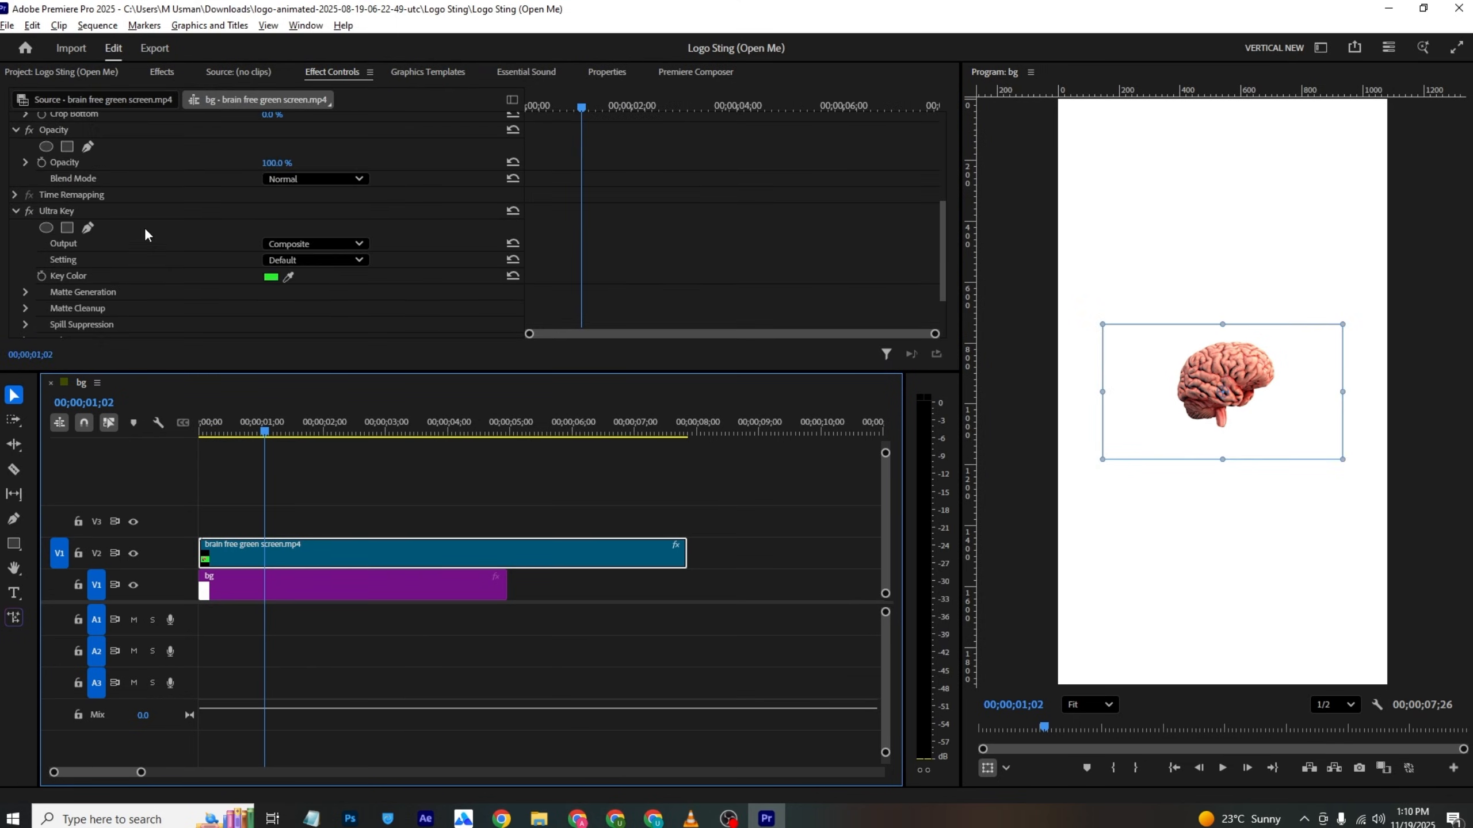
click(67, 147)
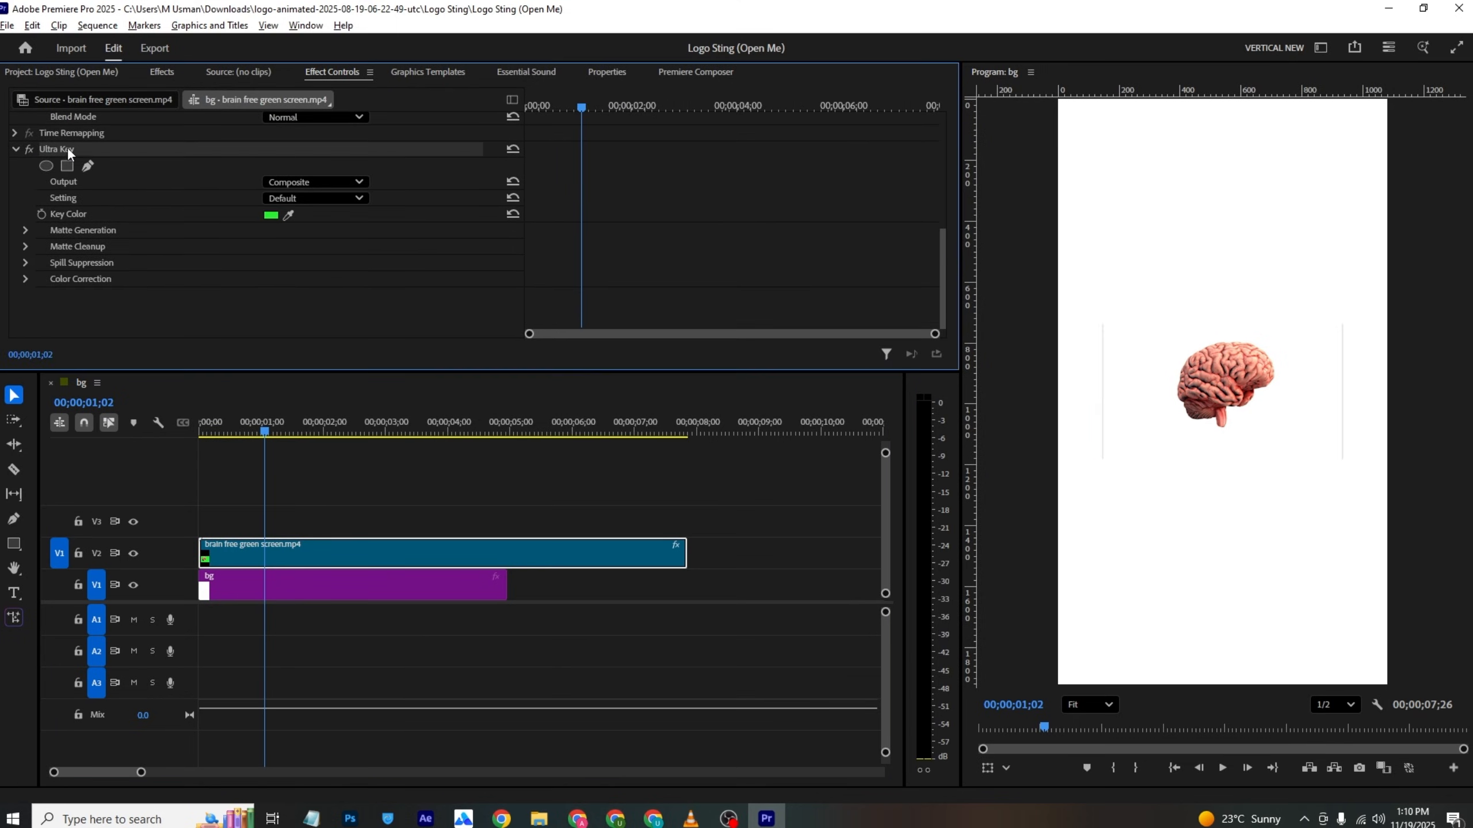
click(26, 230)
drag(270, 248, 243, 263)
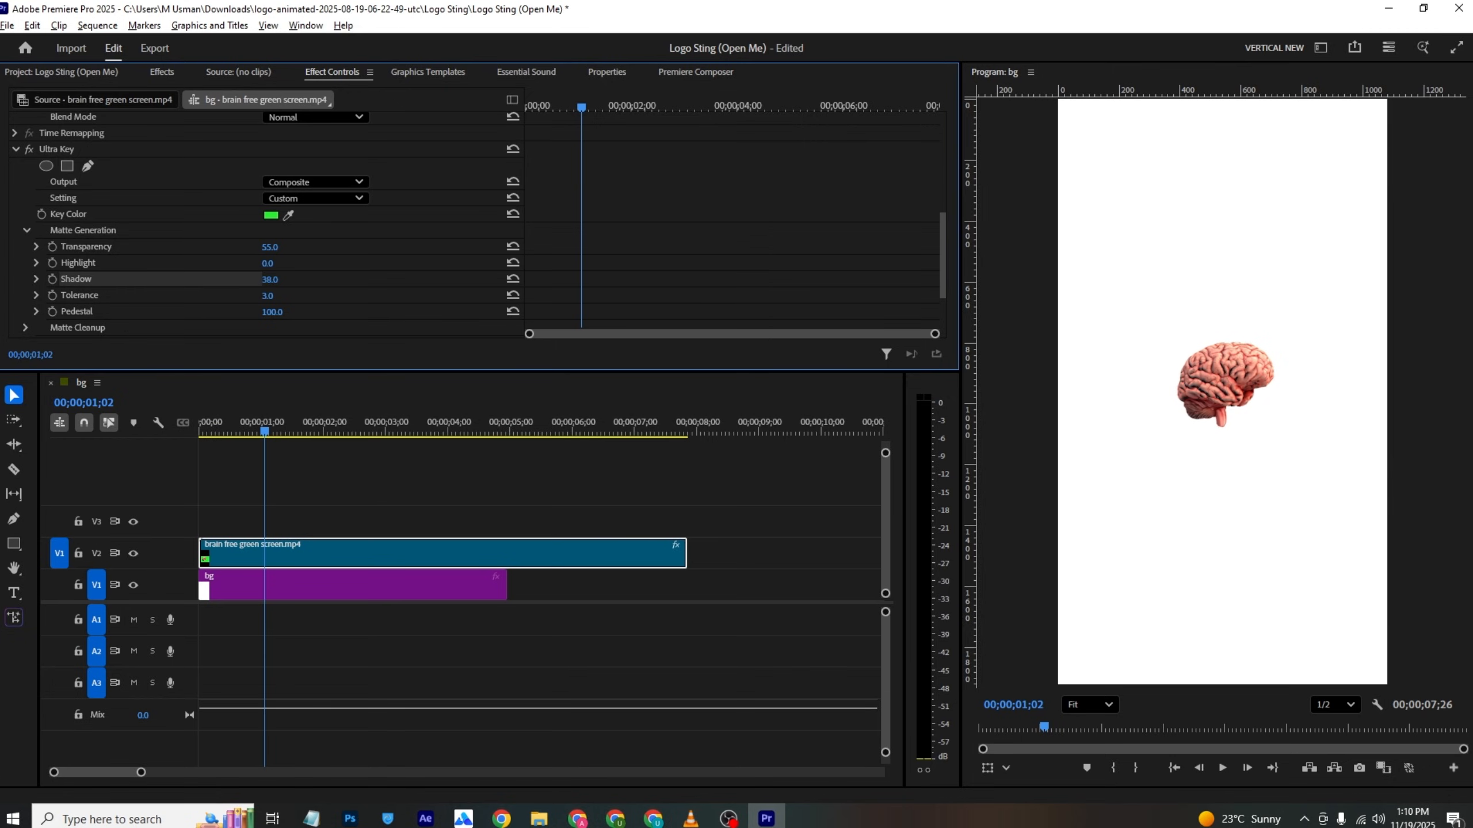
drag(297, 280, 282, 247)
drag(293, 312, 268, 312)
drag(251, 434, 126, 427)
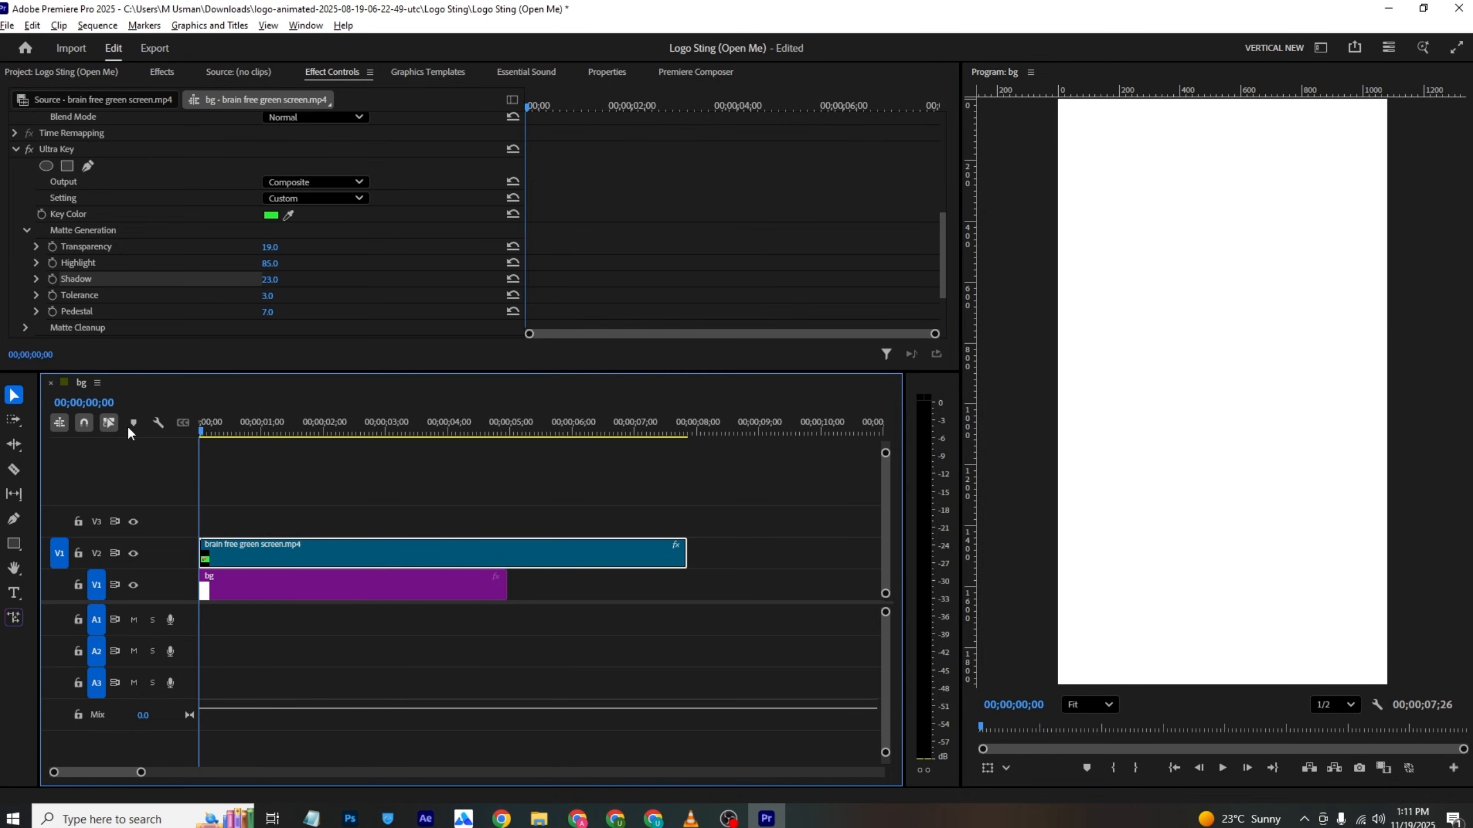
key(ctrl+s)
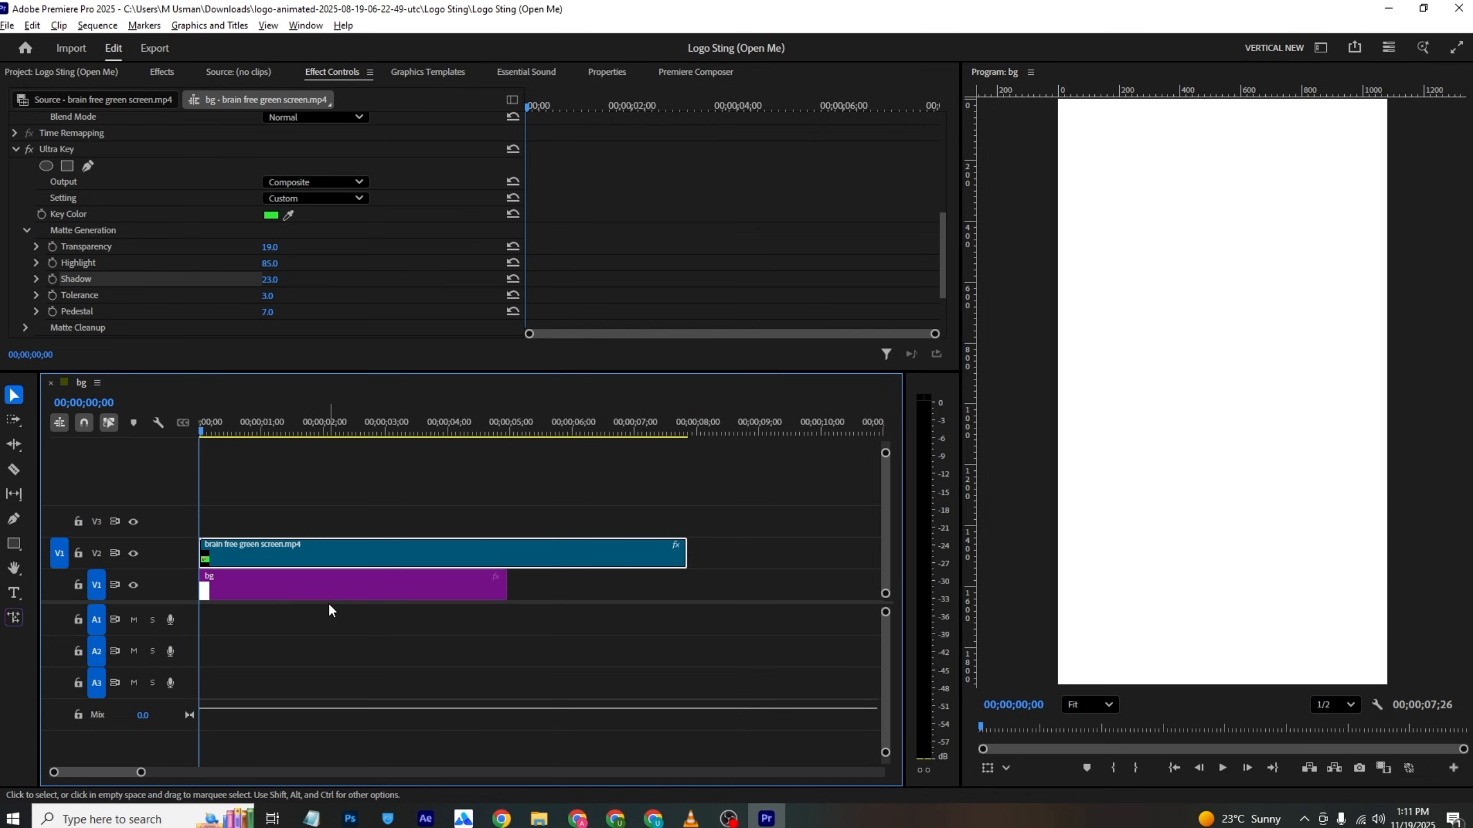
Step: Set the brain clip's speed to 200% and play the sequence from the start
key(ctrl+r)
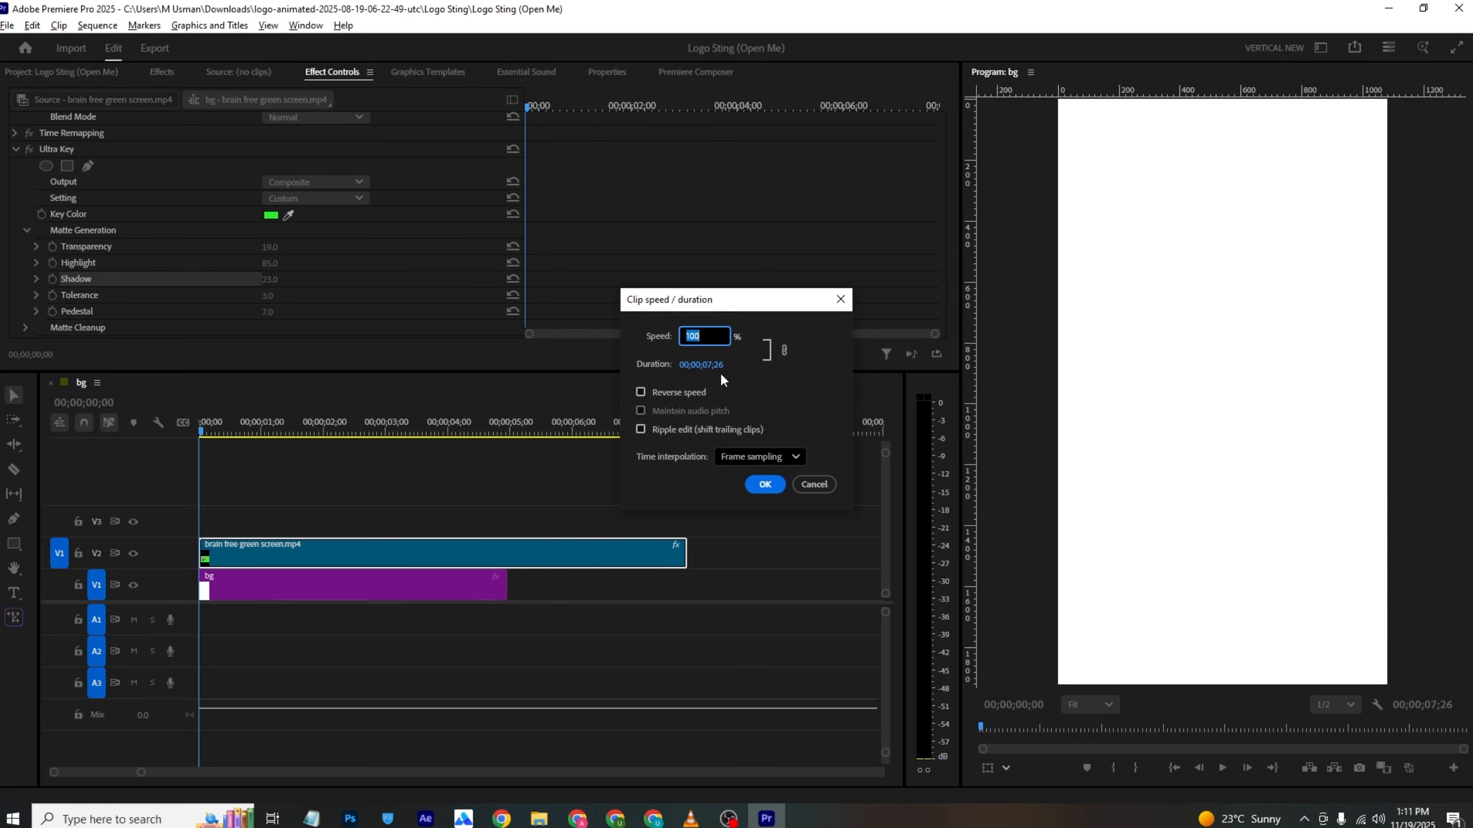
text(200)
key(Return)
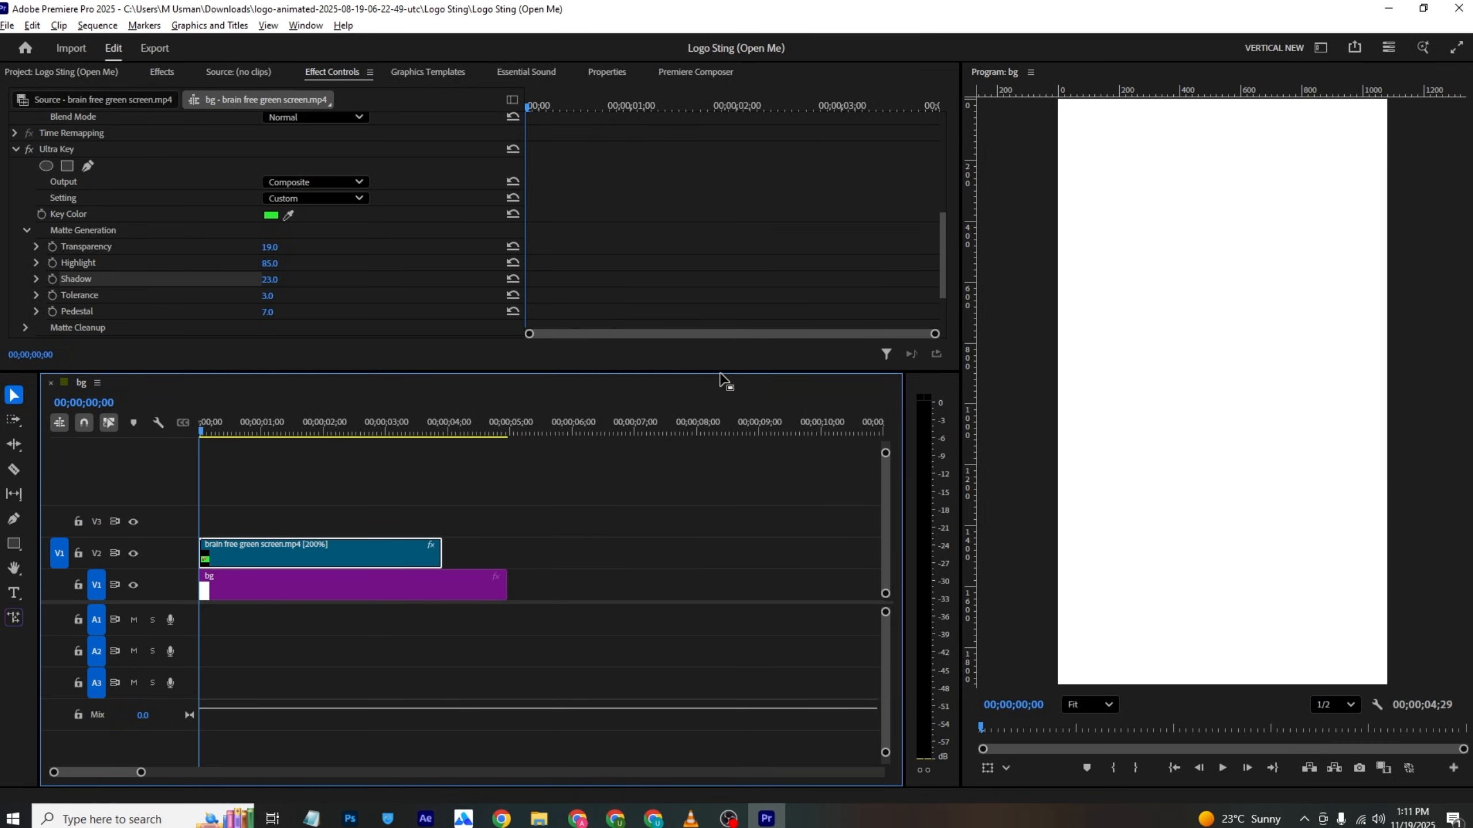
key(space)
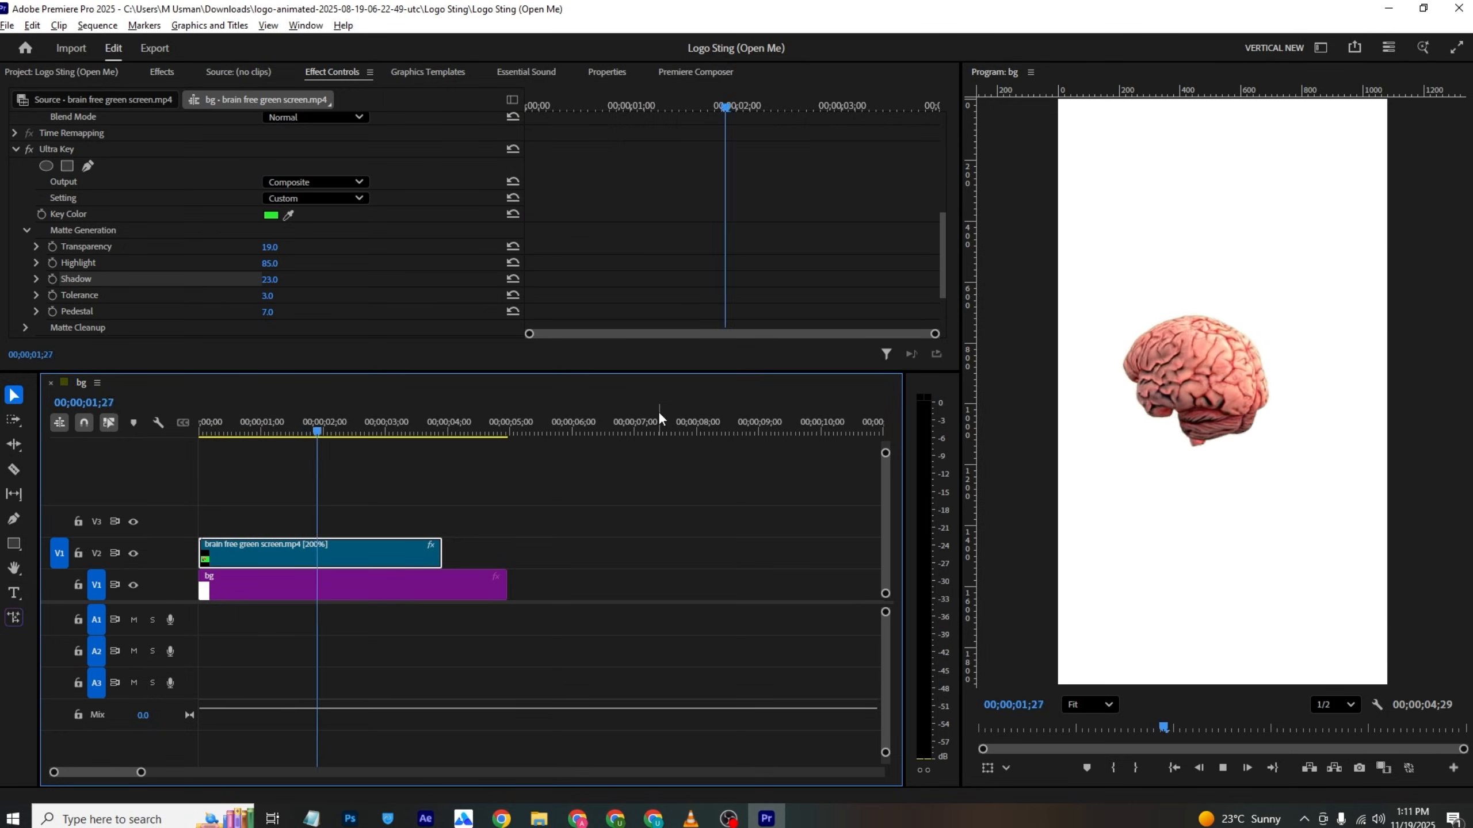
Step: Stop playback, check the caption in the reference video, and add a Fade Characters text preset on V3 at the sequence start
key(space)
click(690, 819)
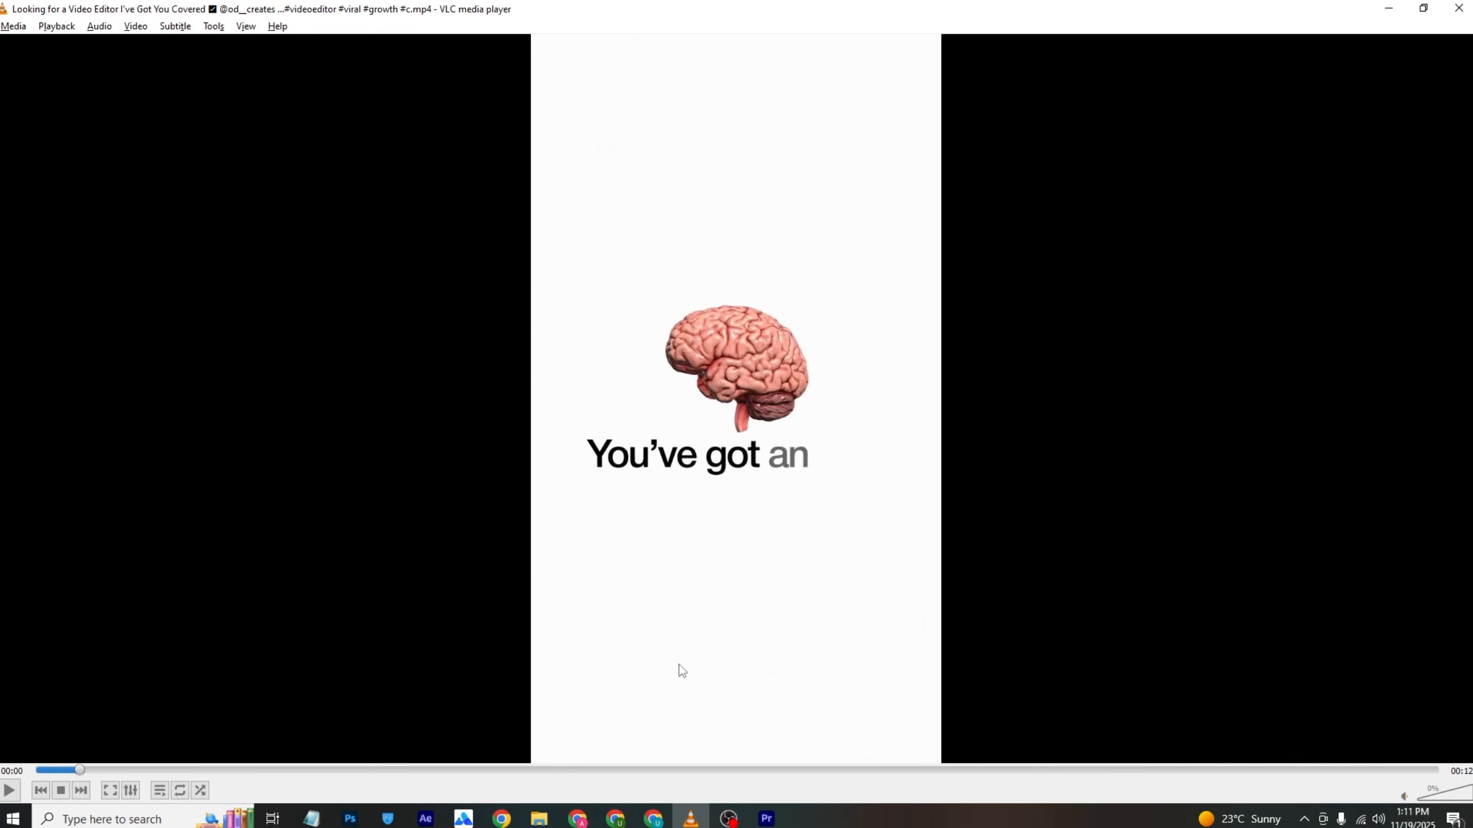
click(766, 819)
click(690, 71)
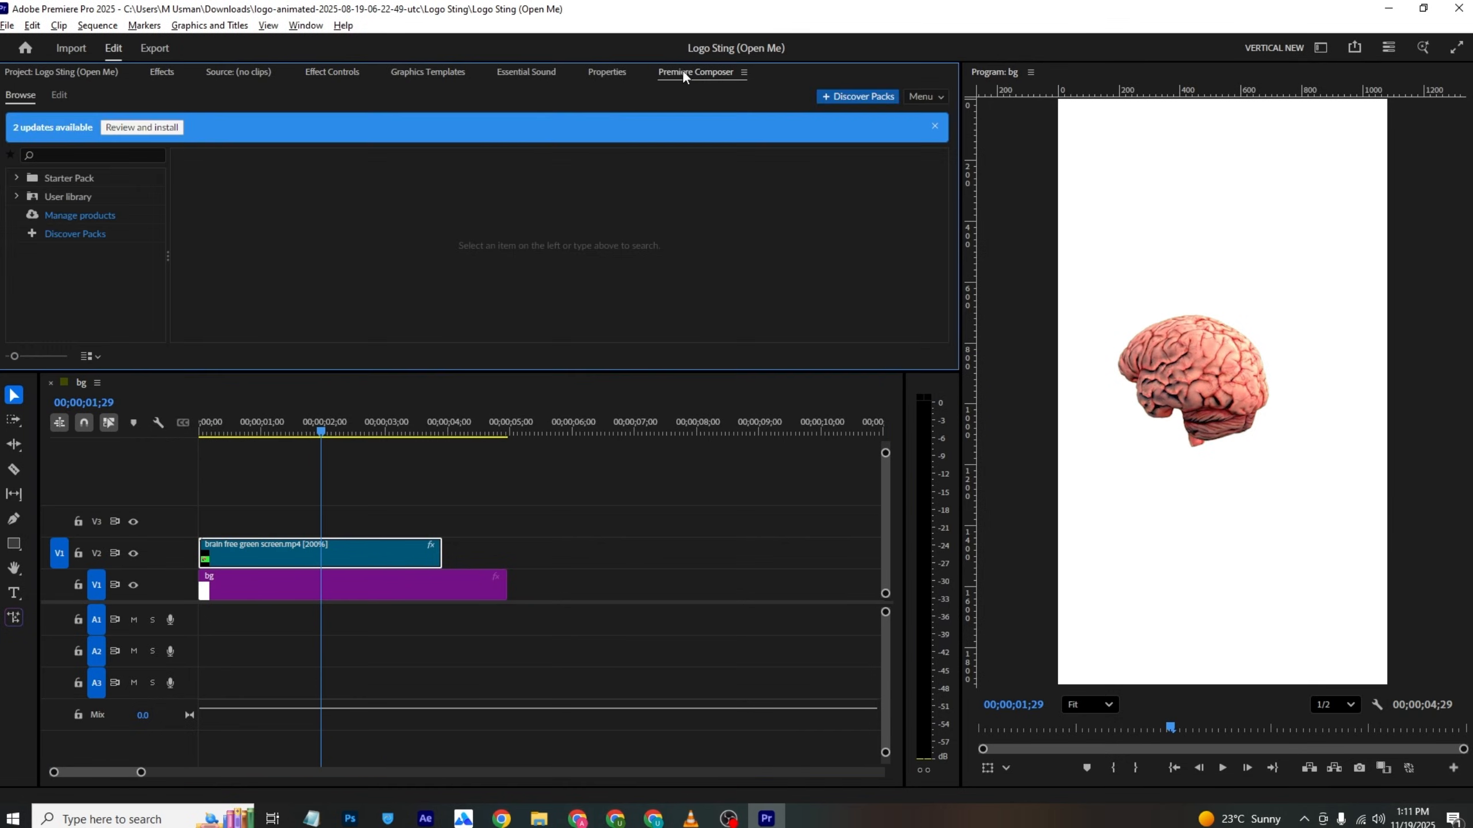
click(16, 177)
click(78, 220)
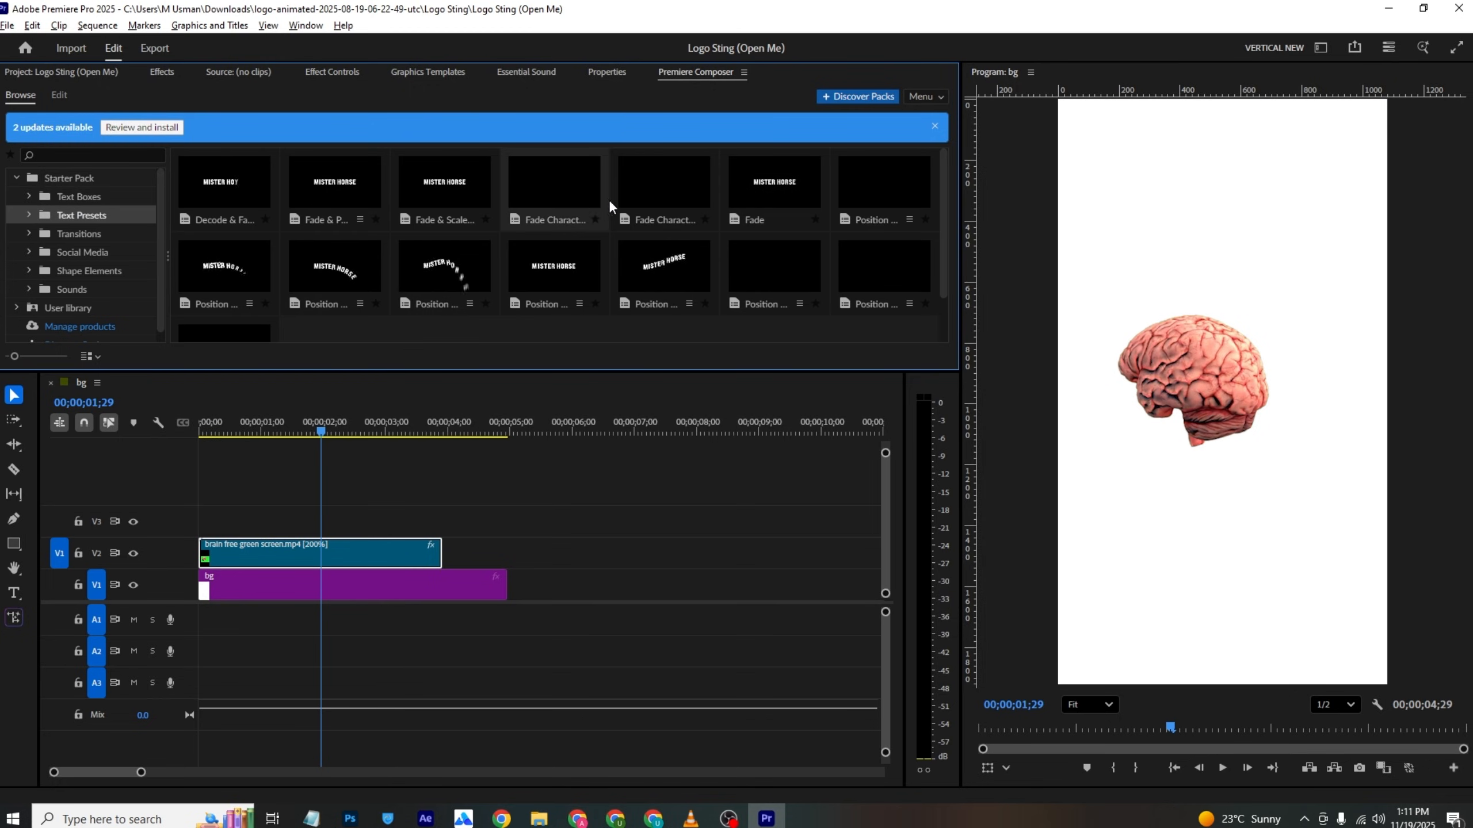
drag(658, 194, 194, 524)
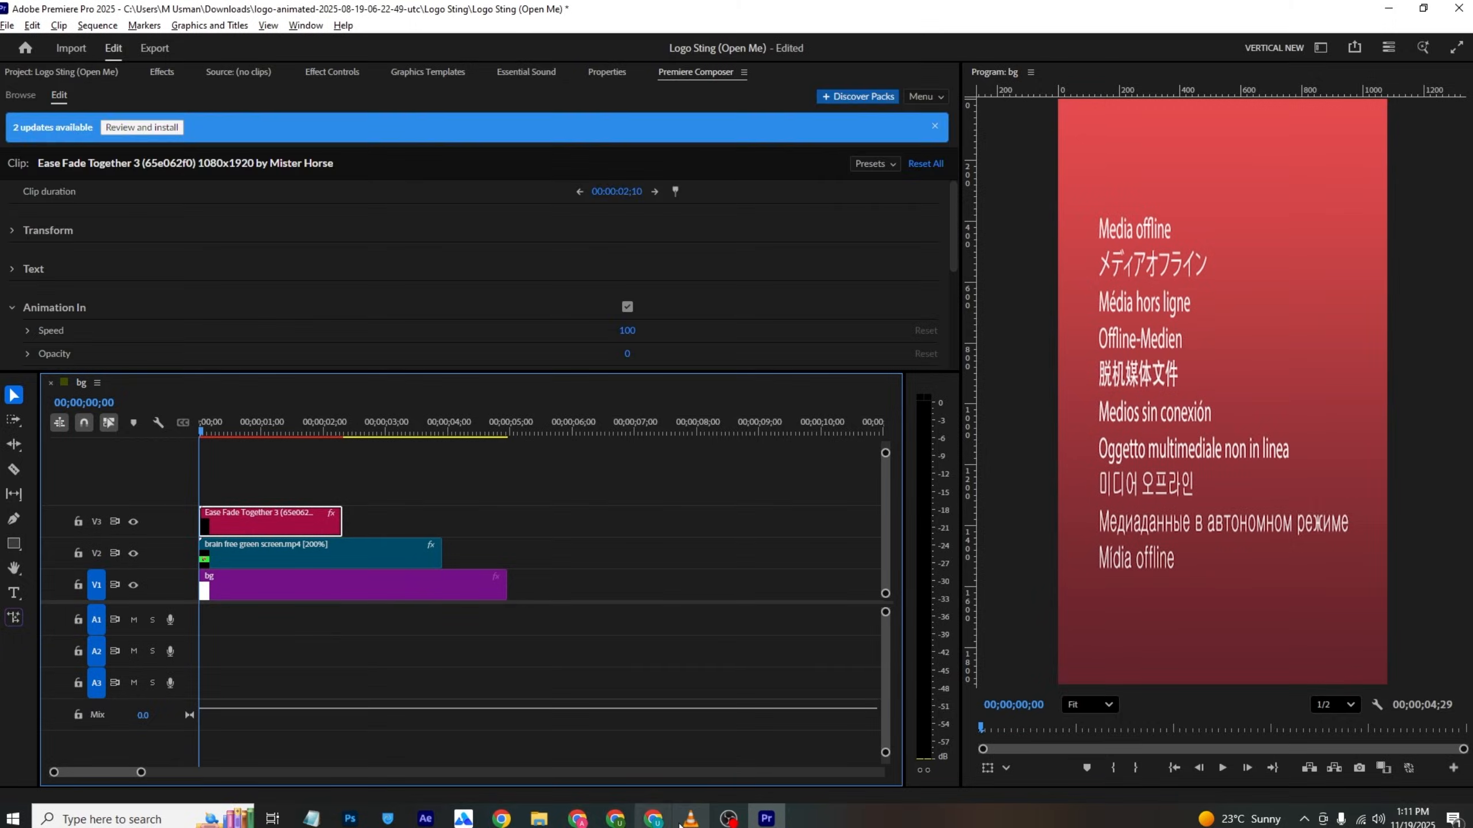
Step: Check the caption wording in the reference video and set the V3 preset's text to "you've goat and idea"
click(690, 818)
mouse_move(110, 771)
mouse_down()
mouse_move(137, 774)
mouse_move(119, 774)
mouse_up()
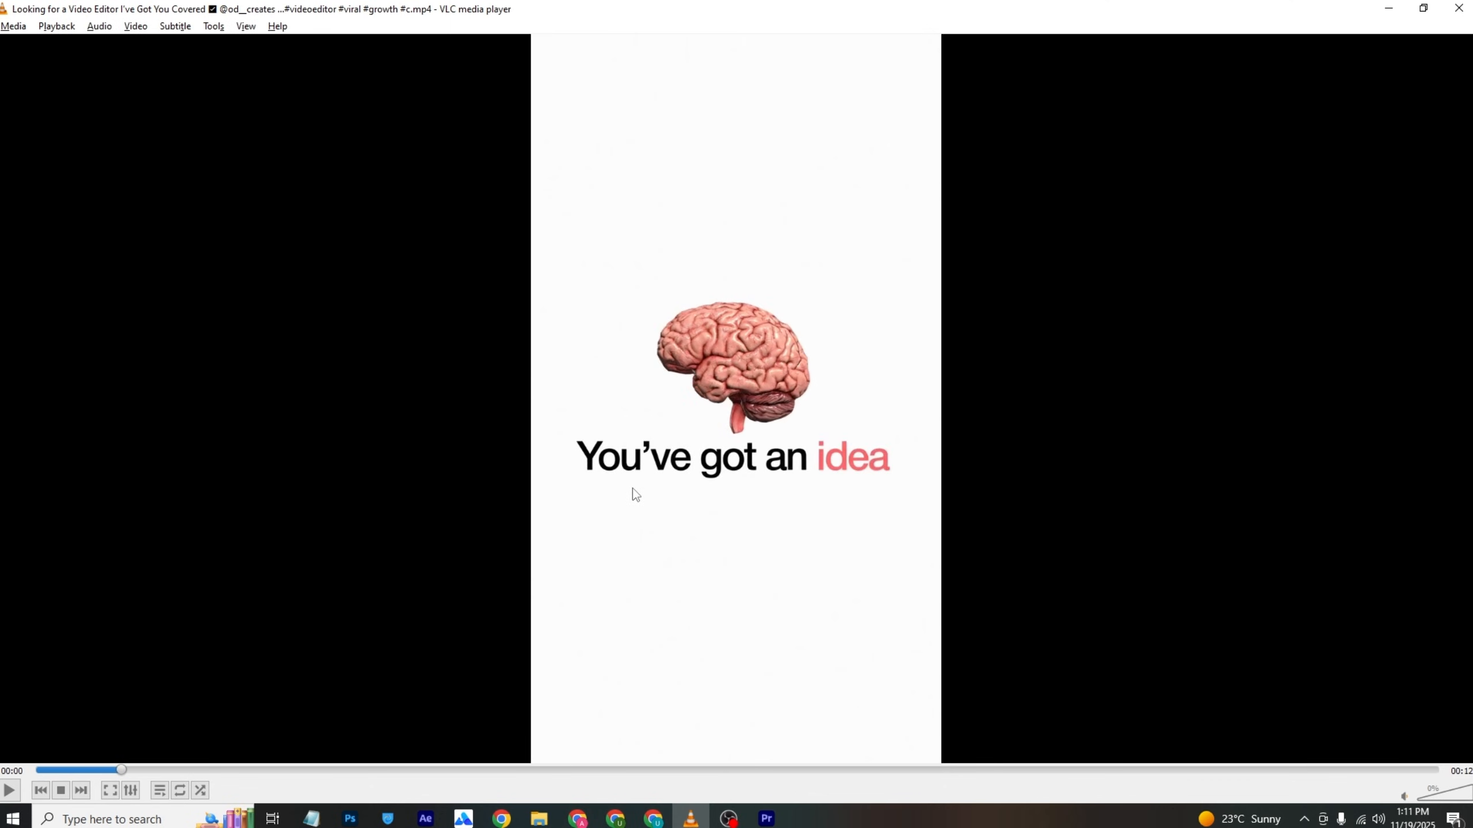
key(alt+Tab)
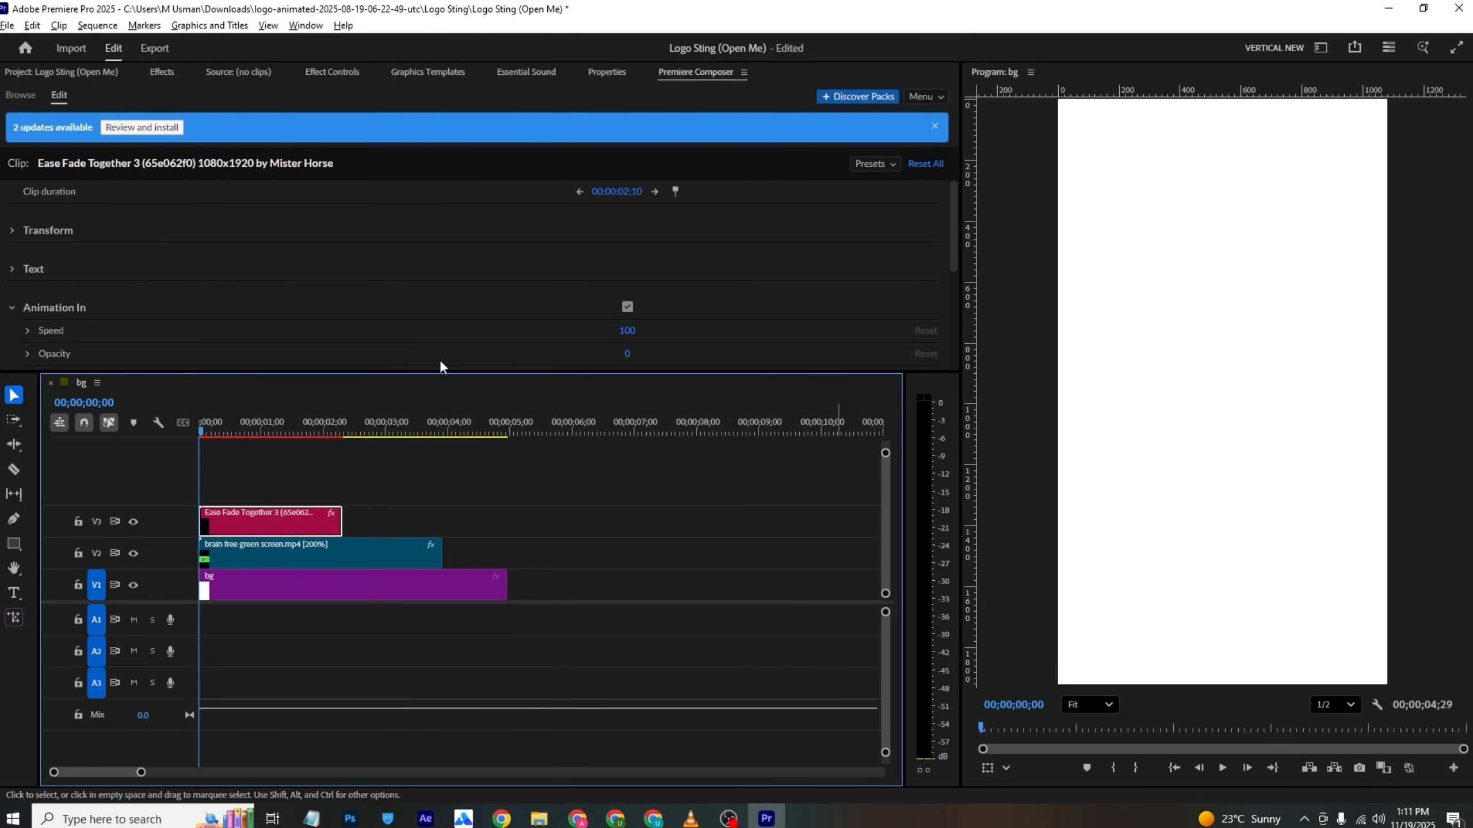
click(607, 71)
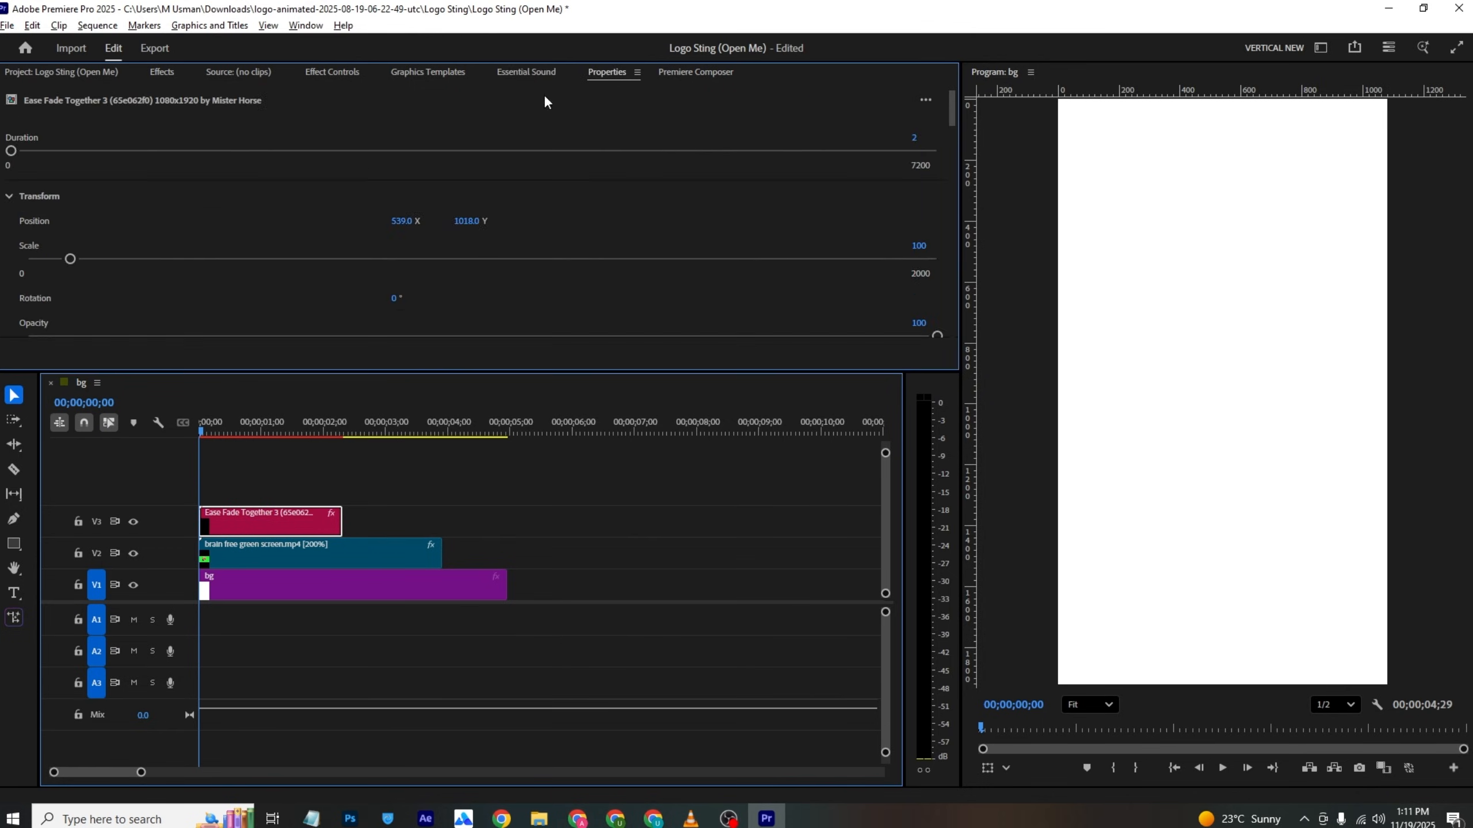
scroll(158, 253, down, 5)
click(98, 232)
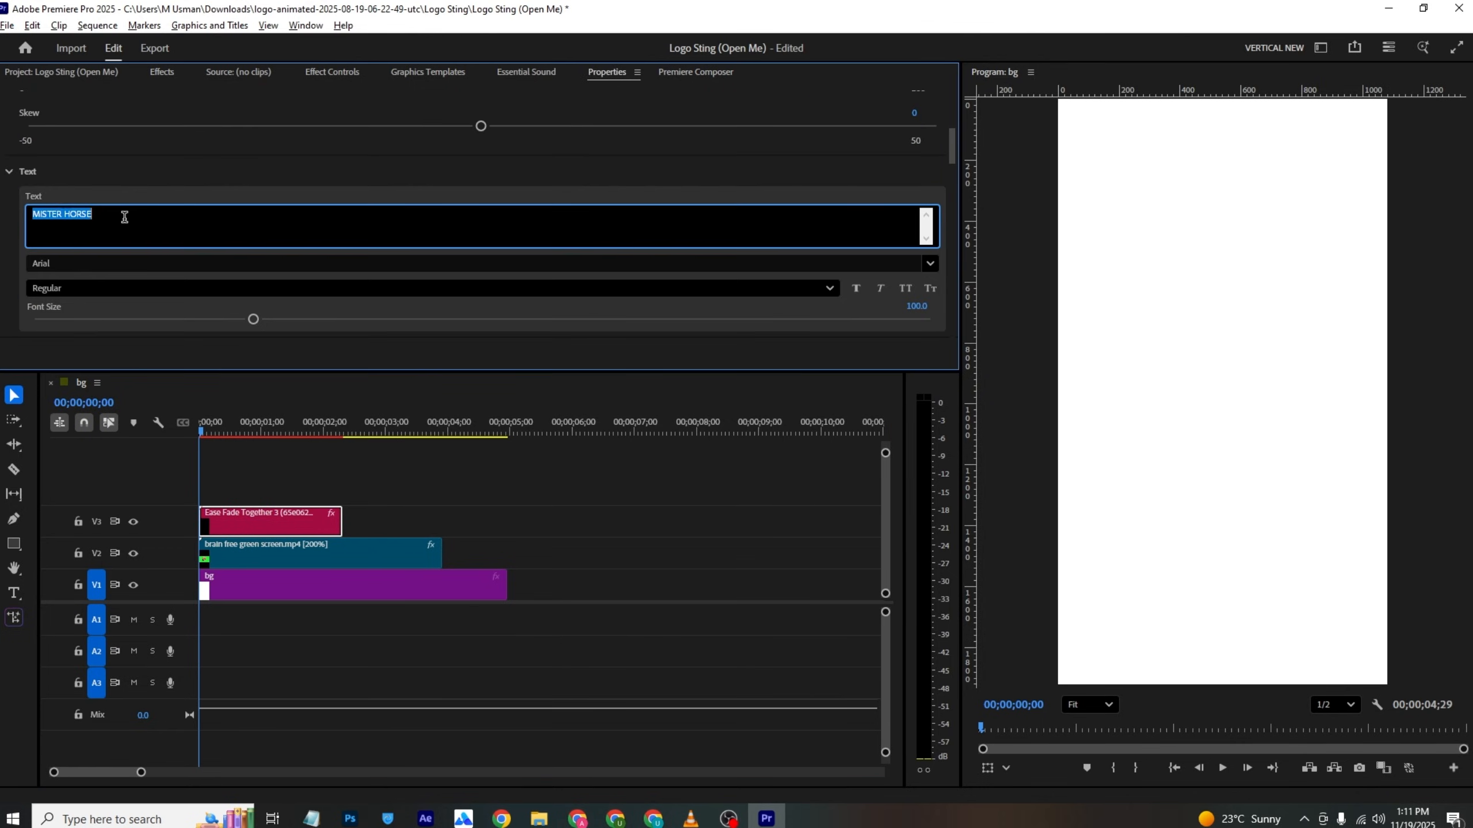
text(you've got and idea)
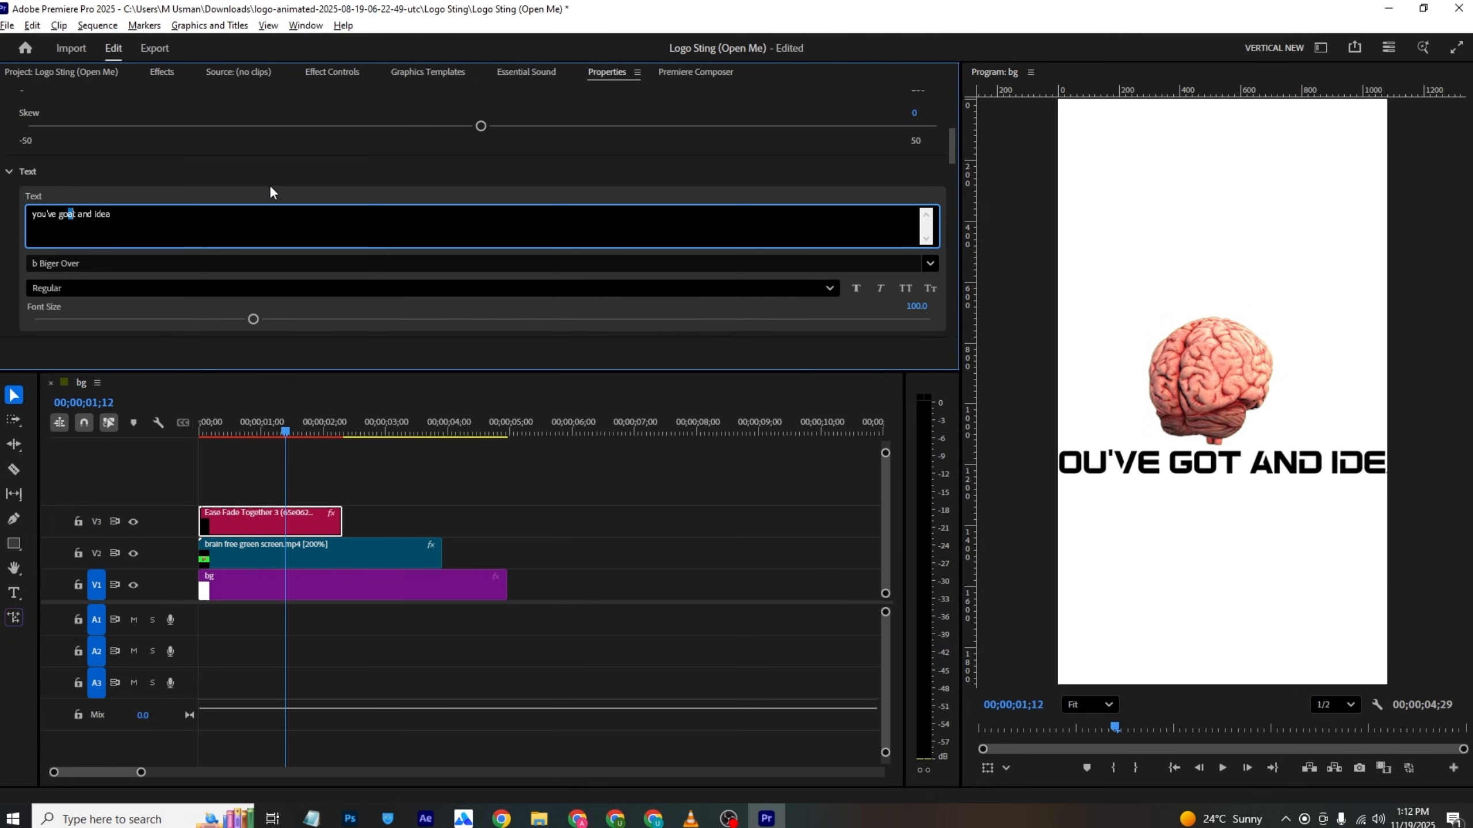
Step: Change the V3 caption's font to Helvetica Rounded Bold
scroll(290, 175, down, 2)
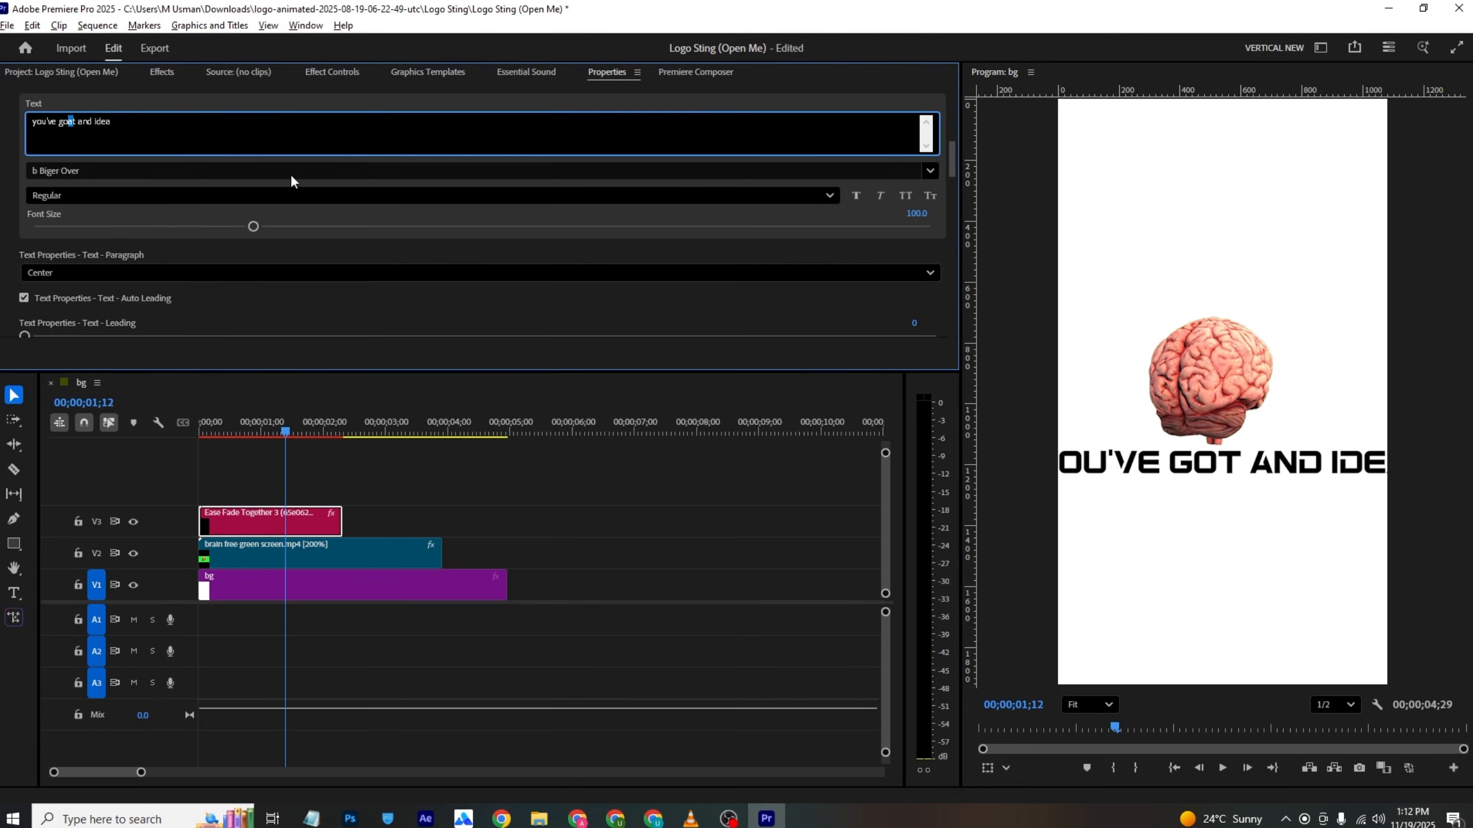
scroll(290, 174, up, 1)
click(142, 202)
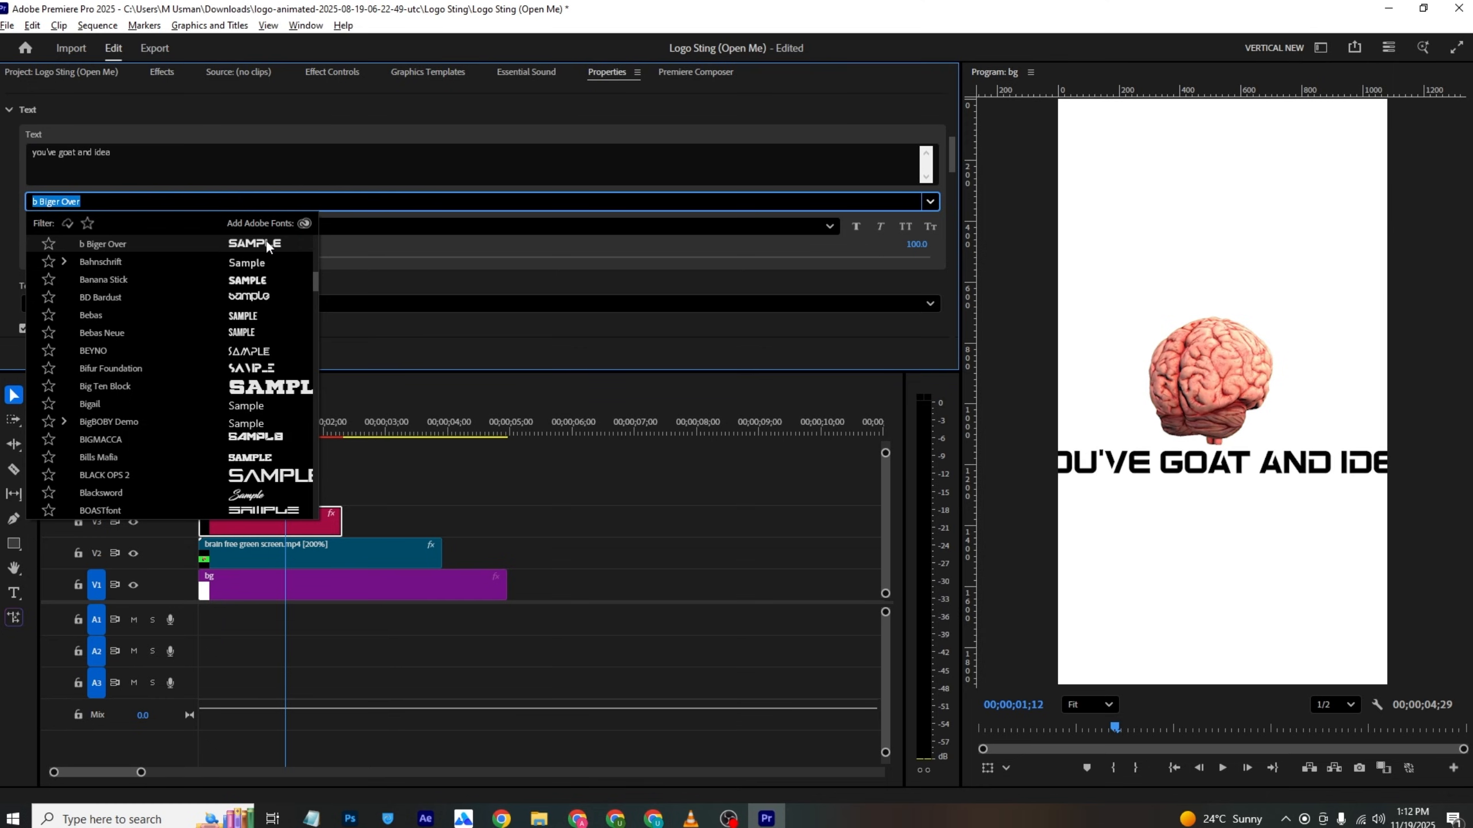
text(Helvetica)
click(105, 243)
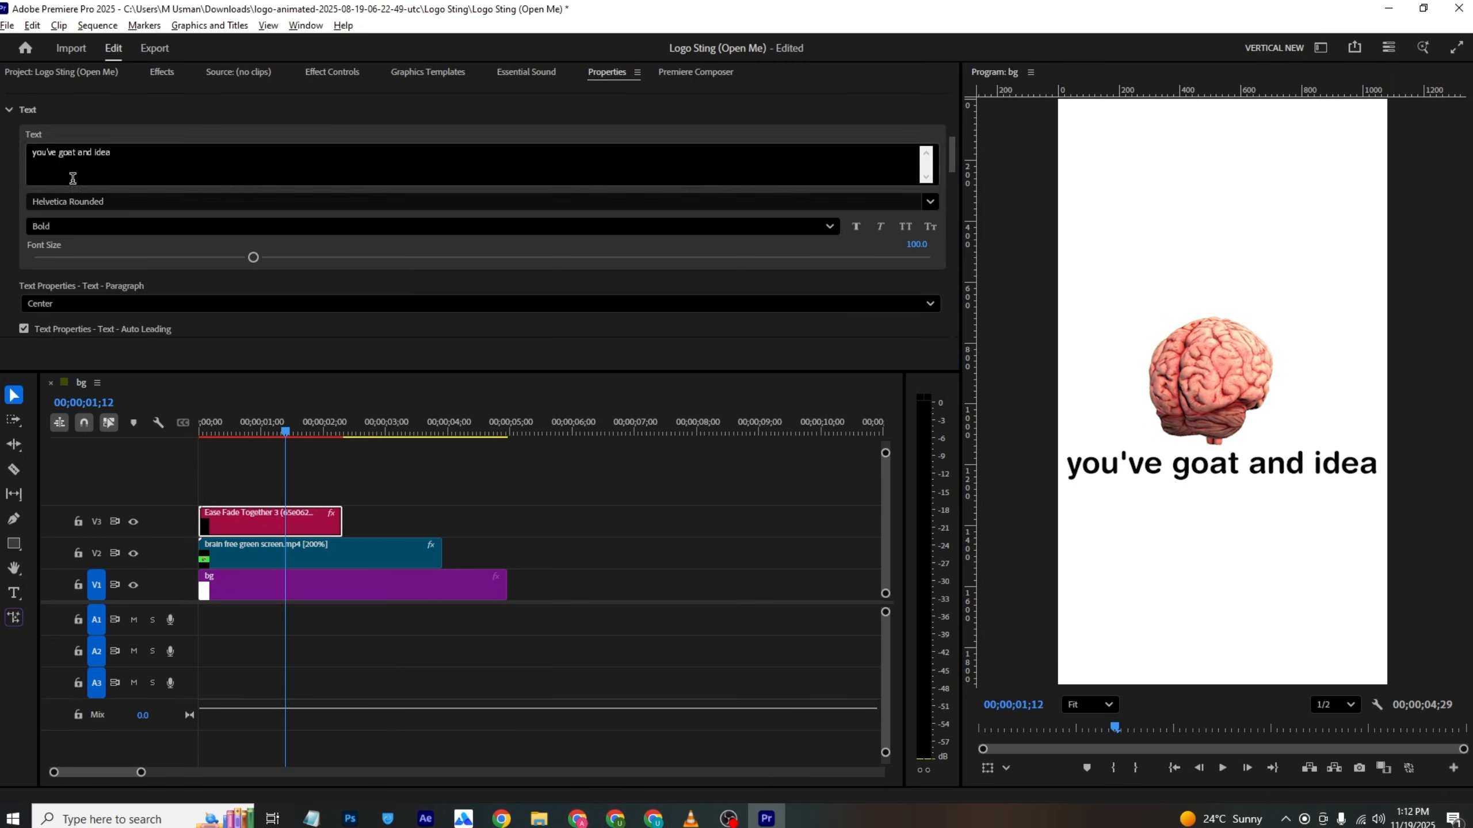
Step: Set the V3 caption's Scale to 85, save the project, and preview the sequence from the start
click(331, 71)
drag(283, 182, 270, 182)
key(ctrl+s)
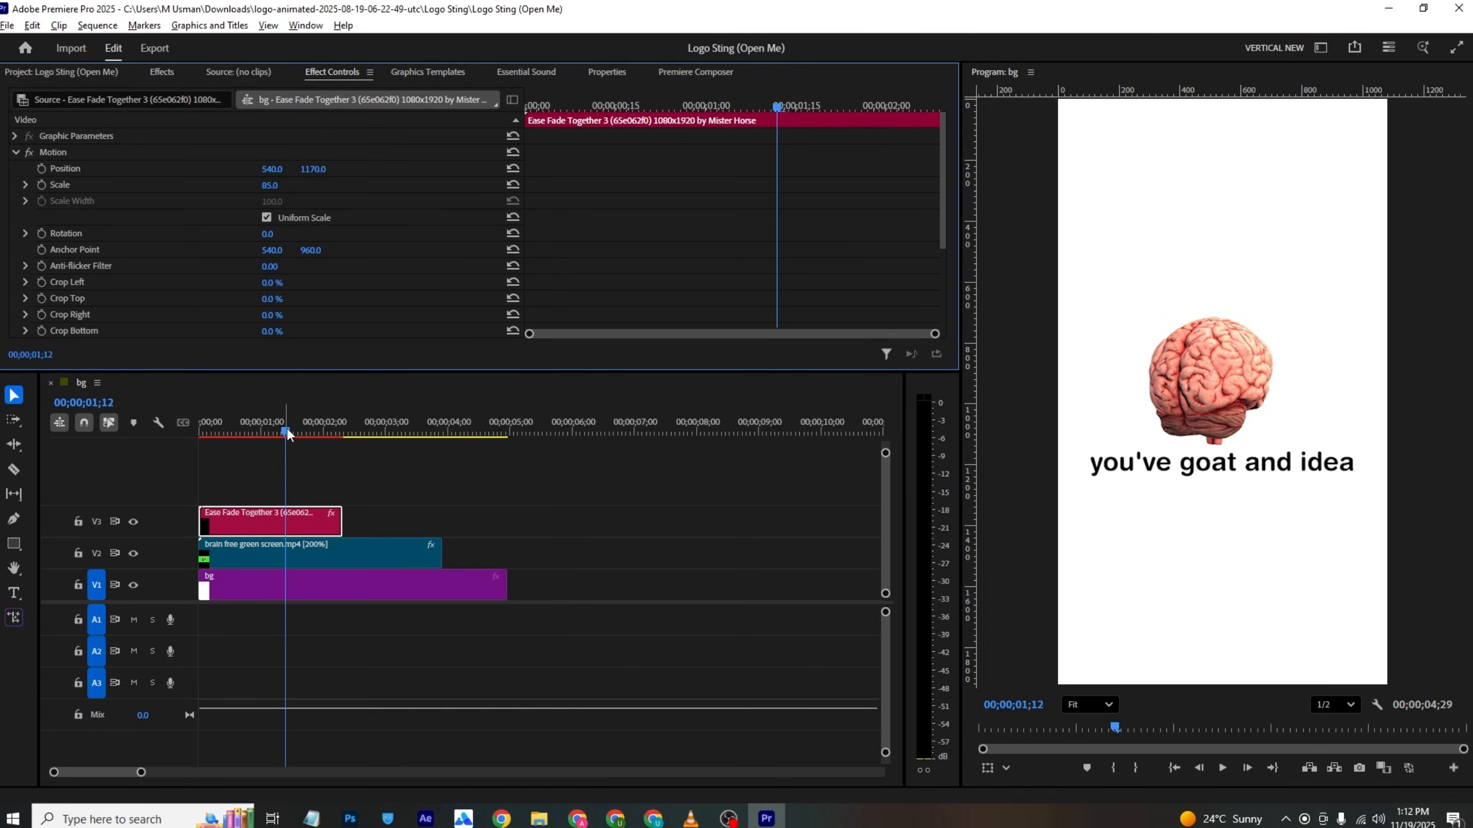
drag(288, 428, 96, 422)
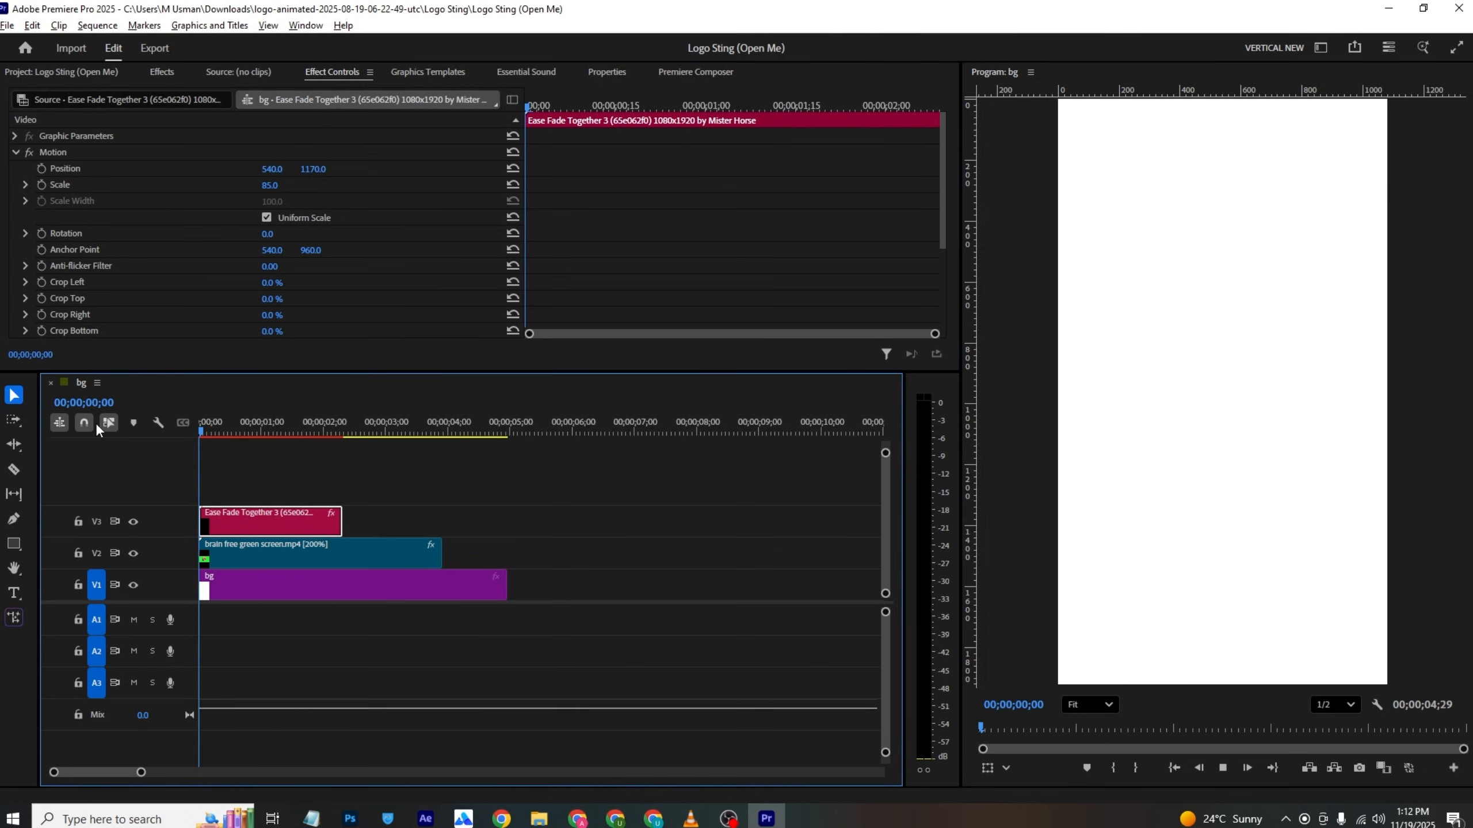
key(space)
key(space)
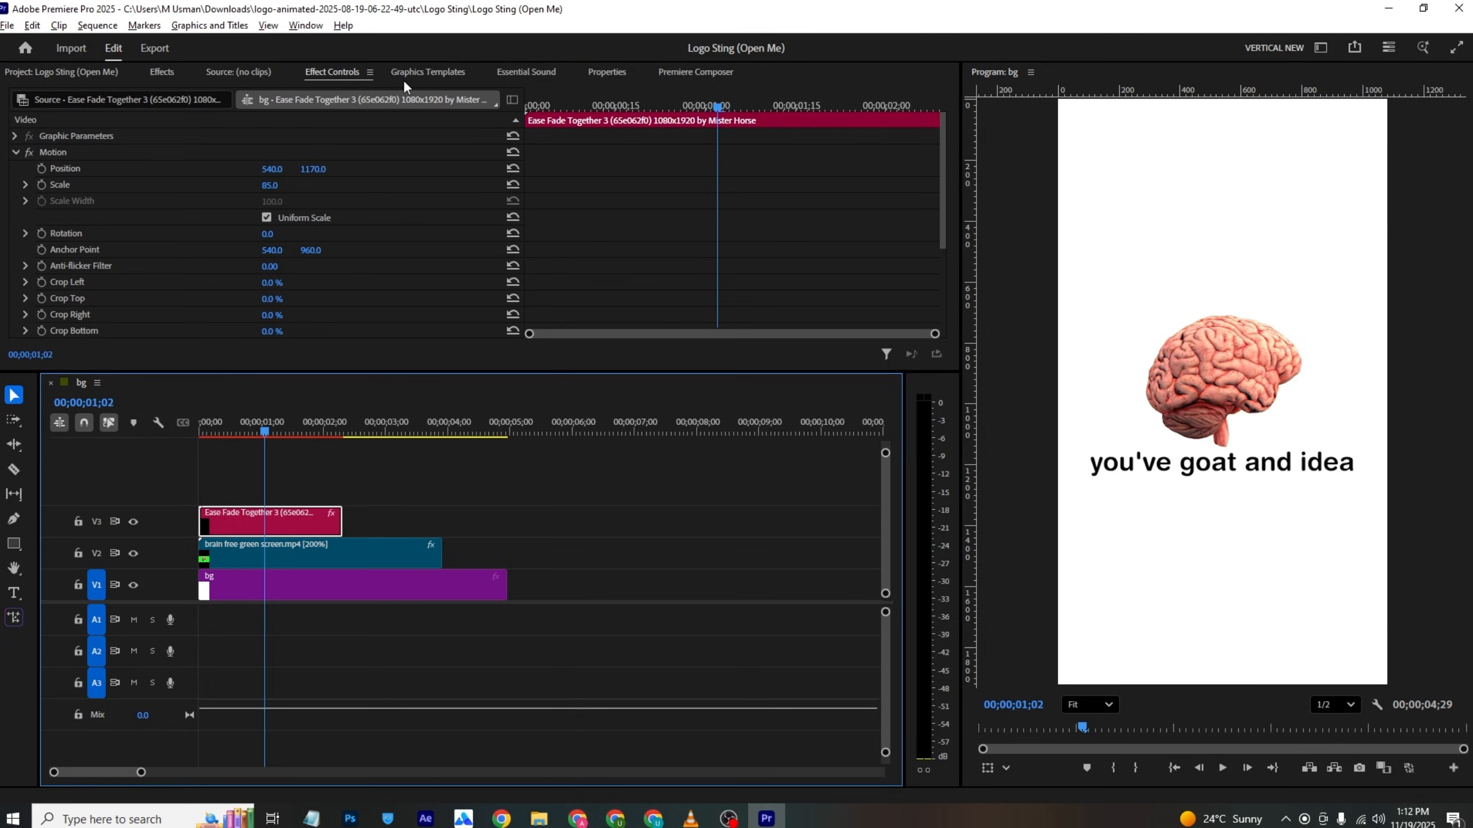
Step: Turn off the V3 caption's Animation Out and review the start of its fade-in
click(695, 71)
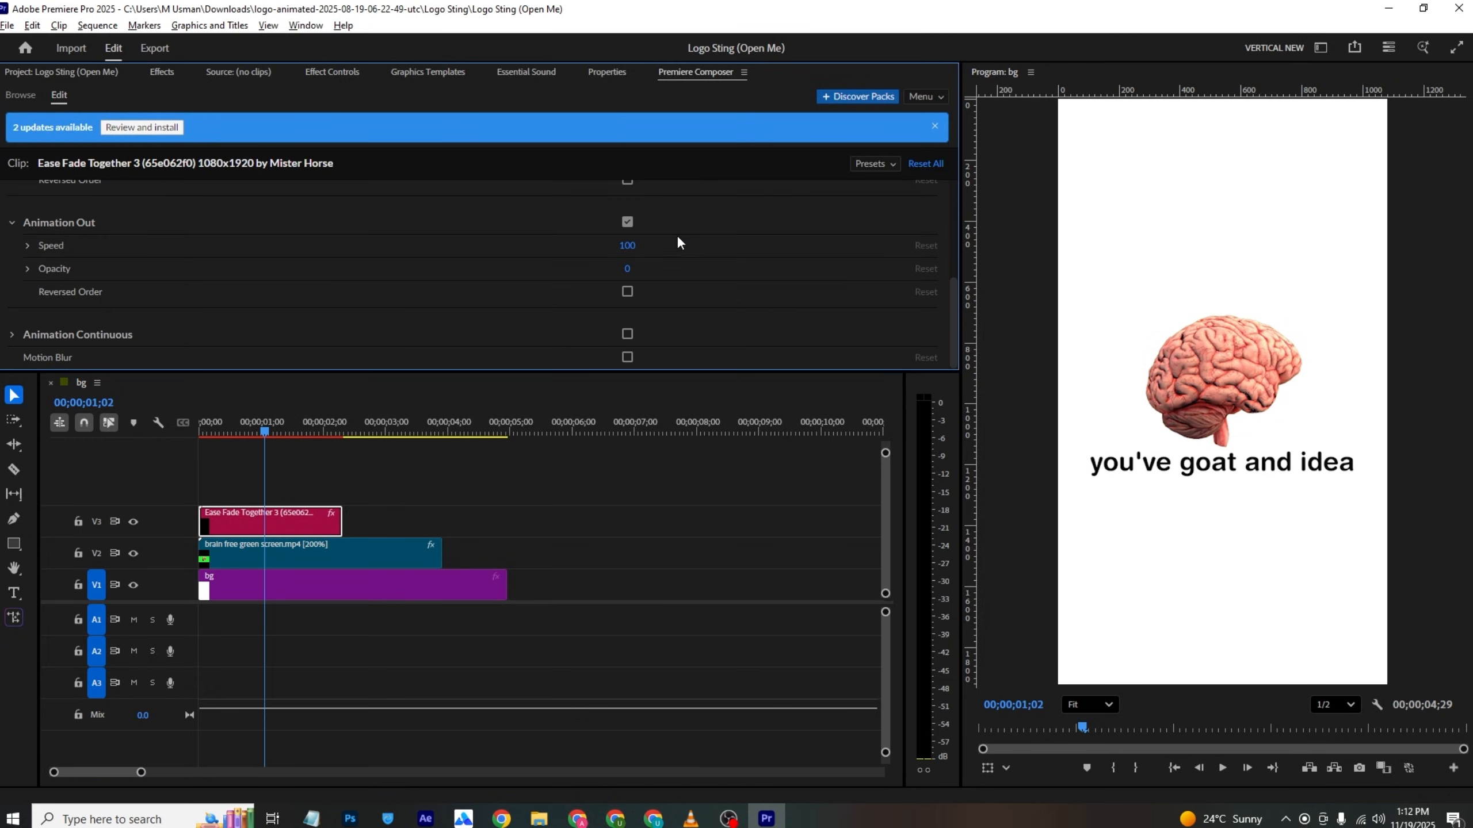
click(627, 222)
drag(273, 425, 226, 429)
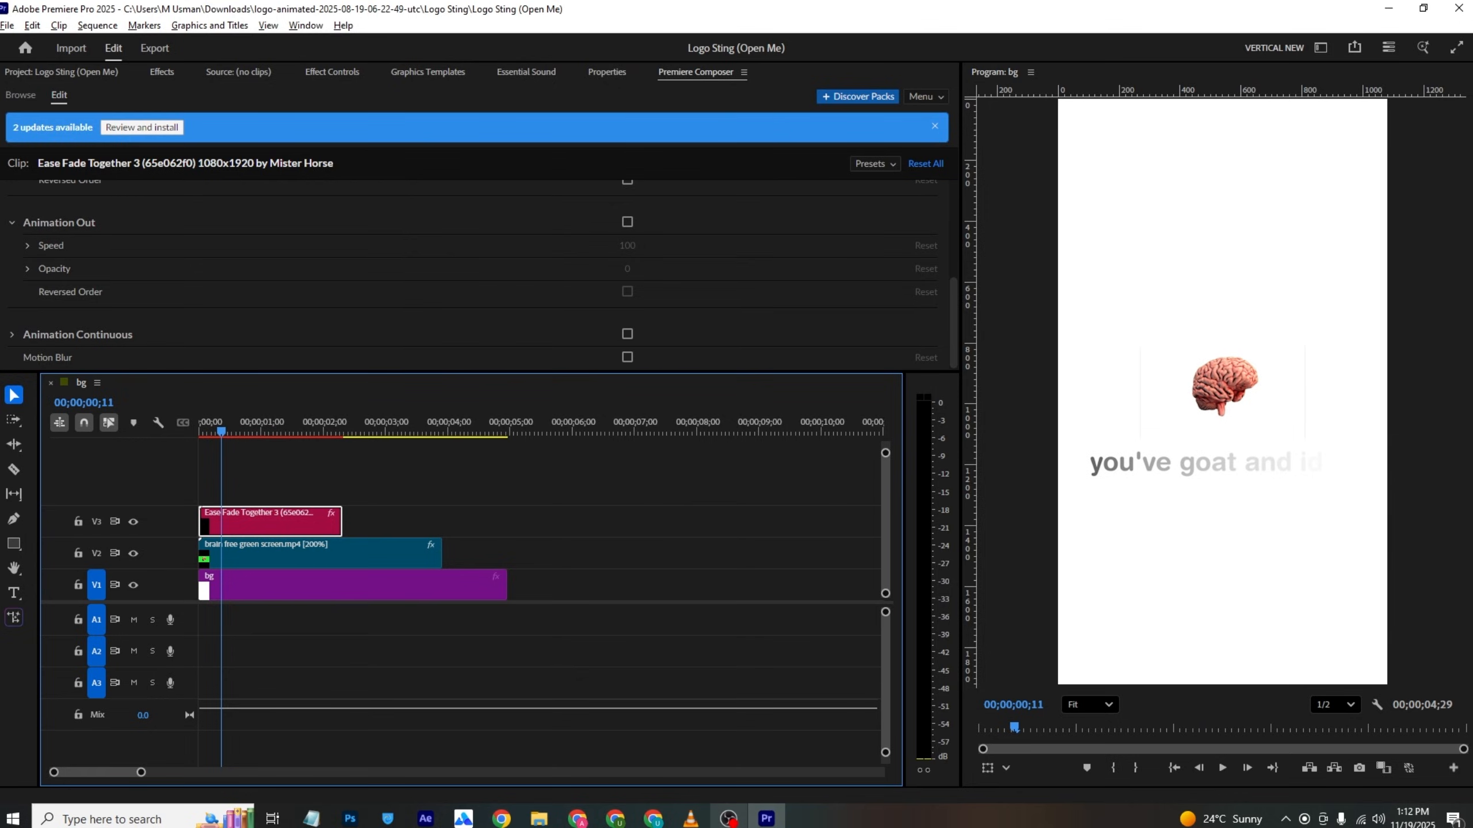
click(674, 818)
click(767, 818)
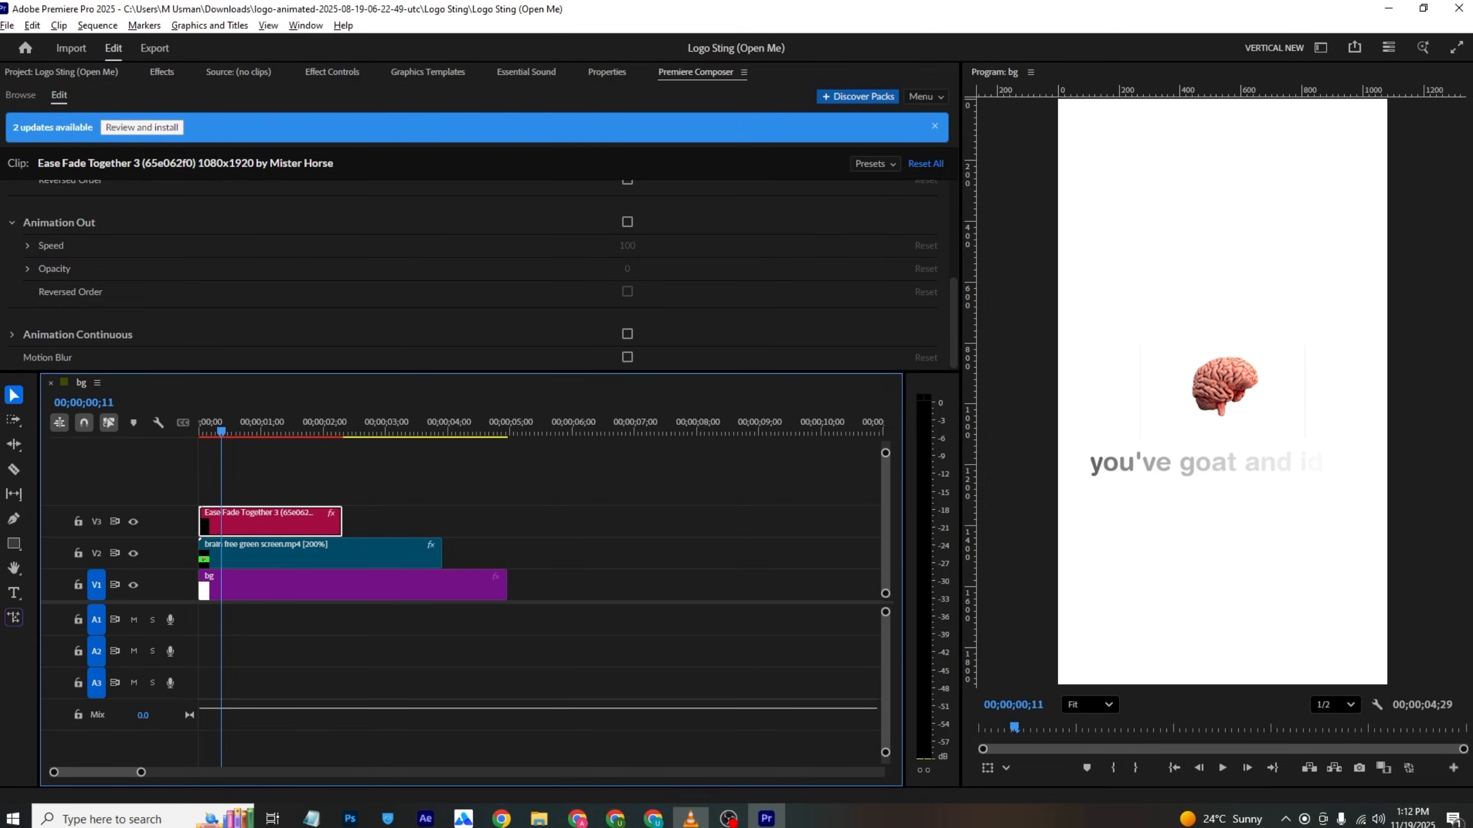
Step: Try to recolor only the word "idea" in the V3 caption with a red fill, and undo the color change
drag(289, 430, 294, 426)
click(602, 71)
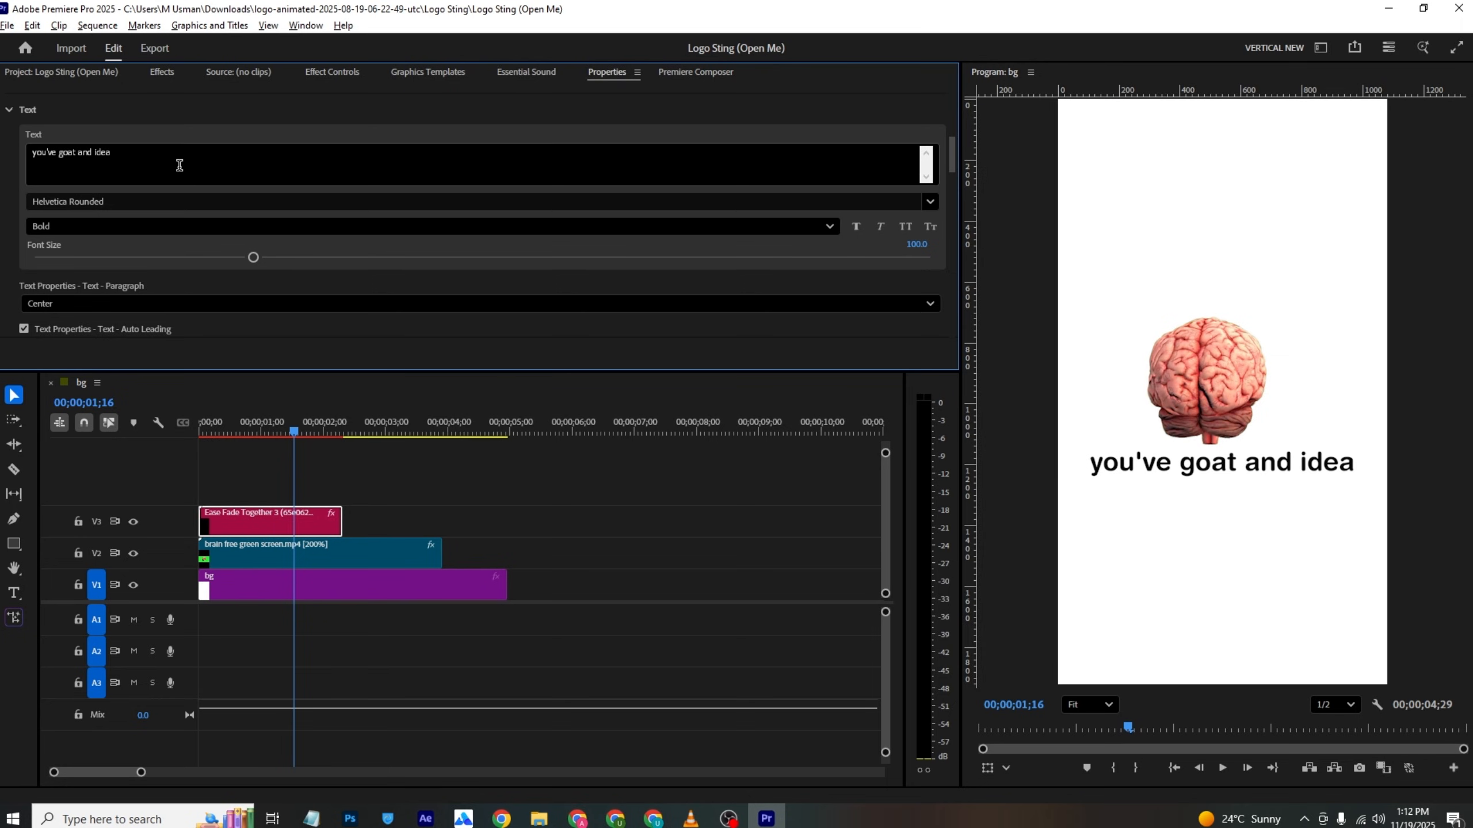
drag(112, 167, 94, 167)
scroll(184, 117, down, 3)
click(38, 288)
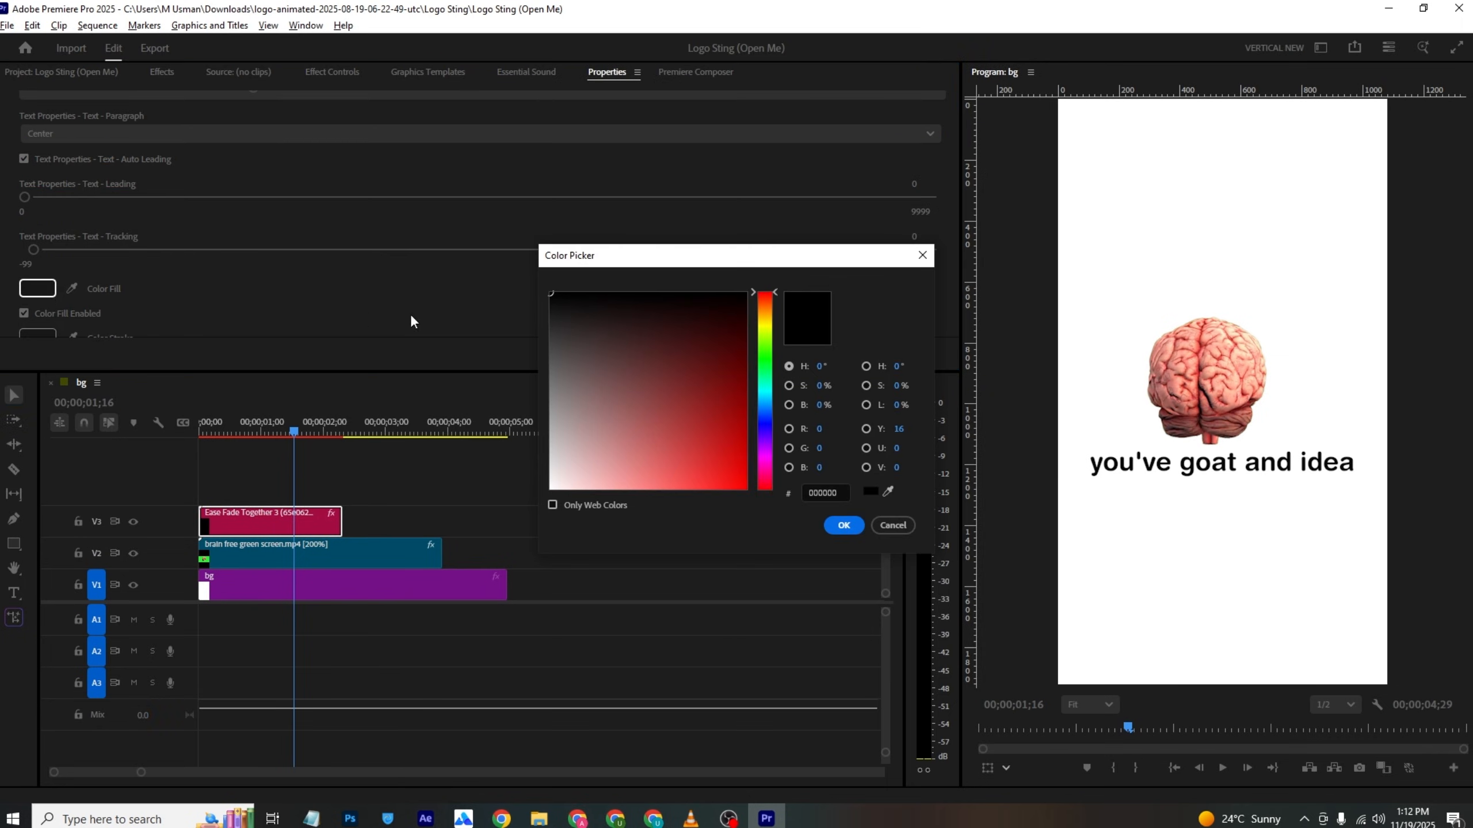
drag(661, 367, 752, 294)
click(835, 524)
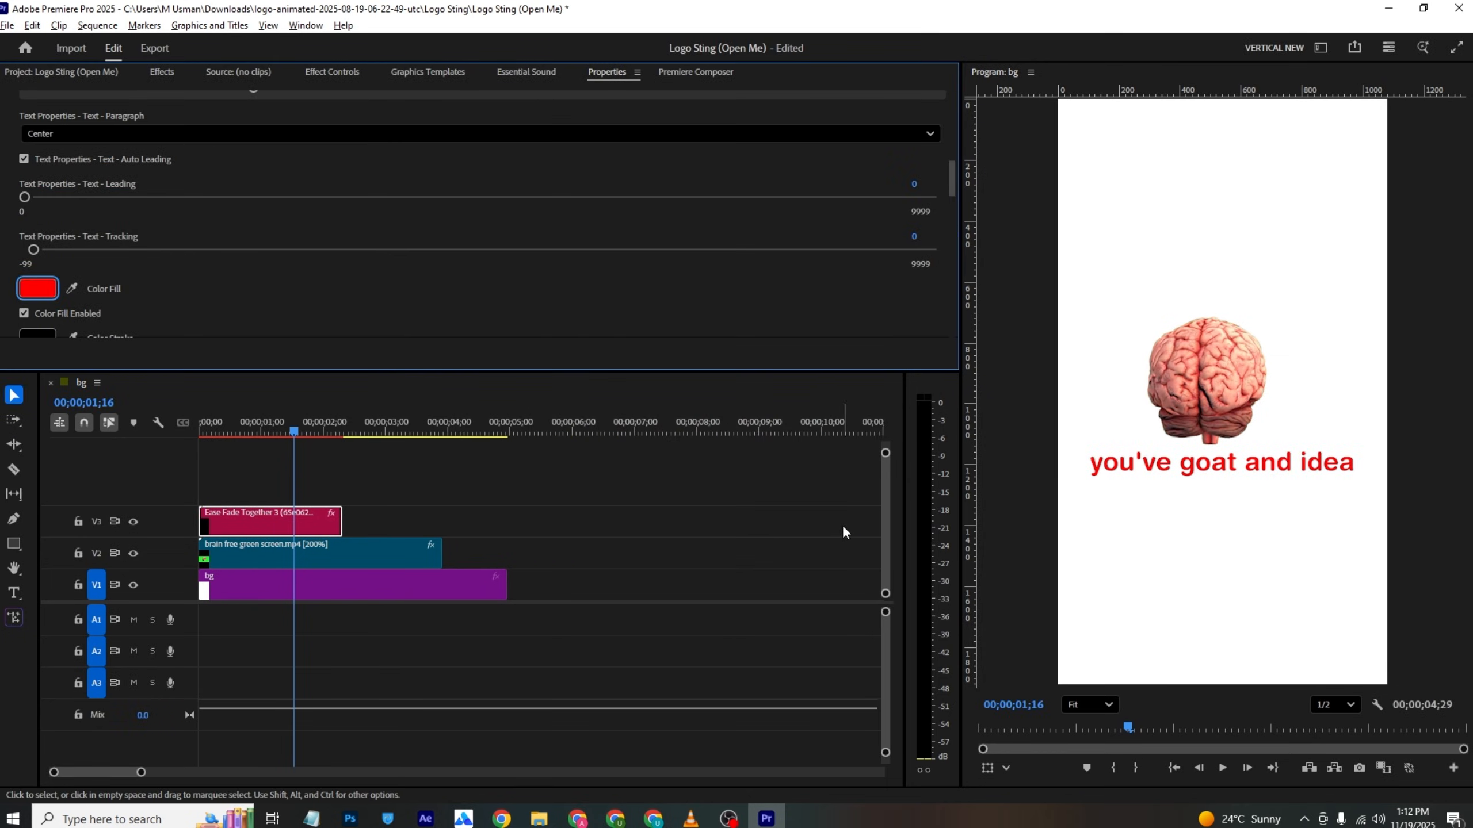
key(ctrl+z)
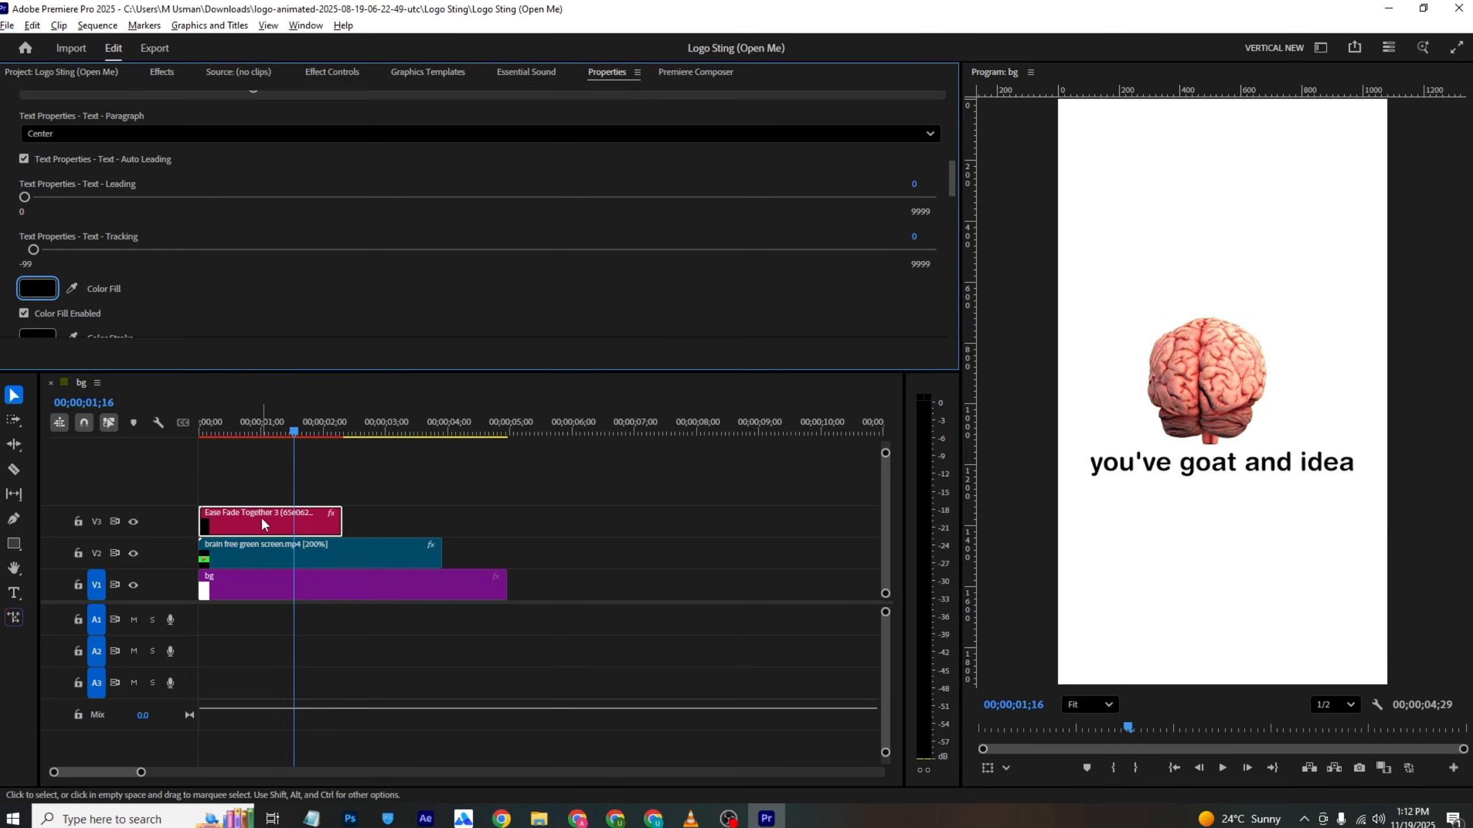
Step: Duplicate the V3 caption clip onto V4 and shorten the copy's text to "idea"
mouse_move(261, 517)
mouse_down()
mouse_move(281, 492)
mouse_move(258, 496)
mouse_up()
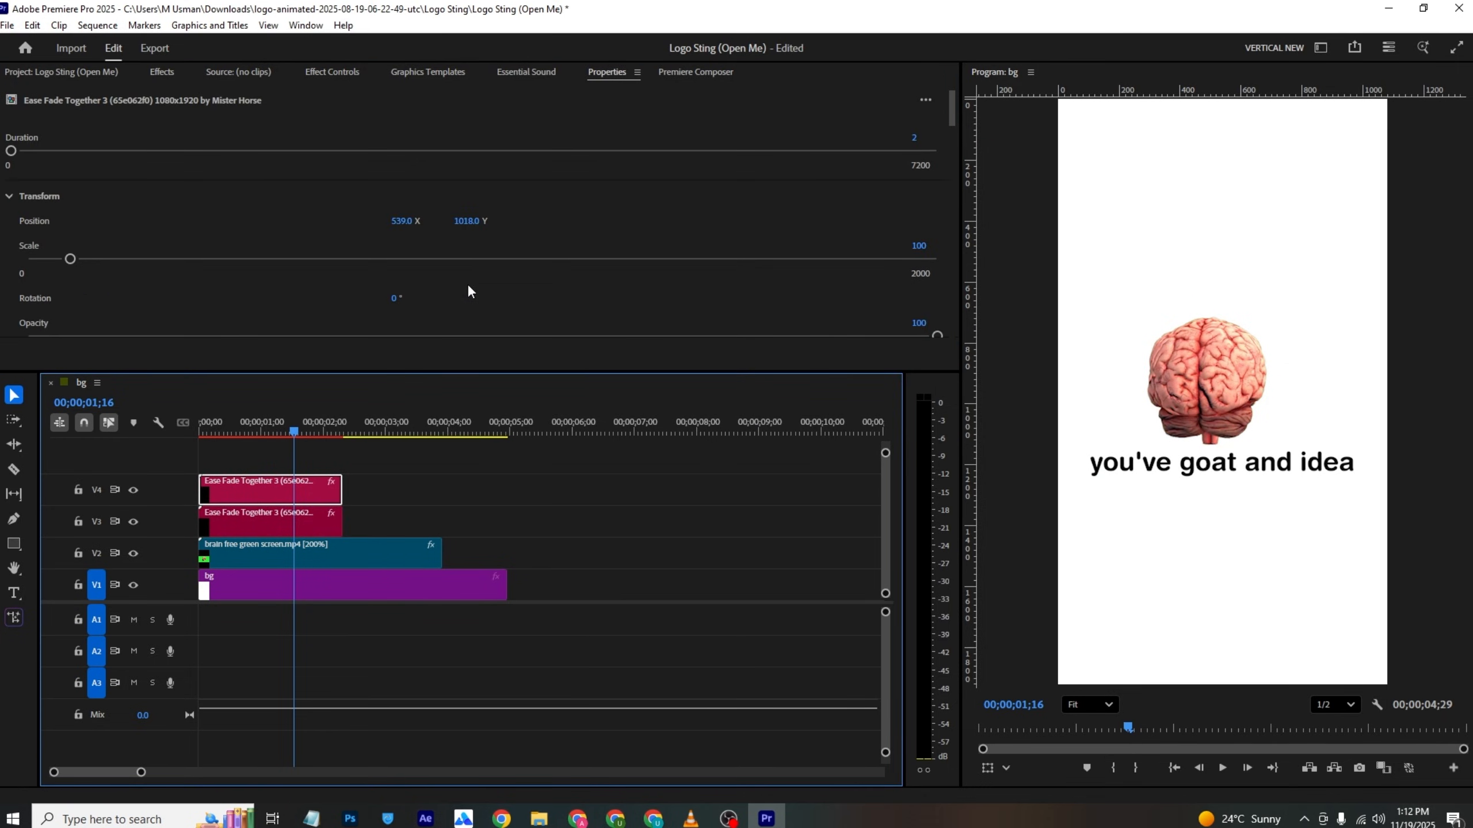
scroll(469, 291, down, 5)
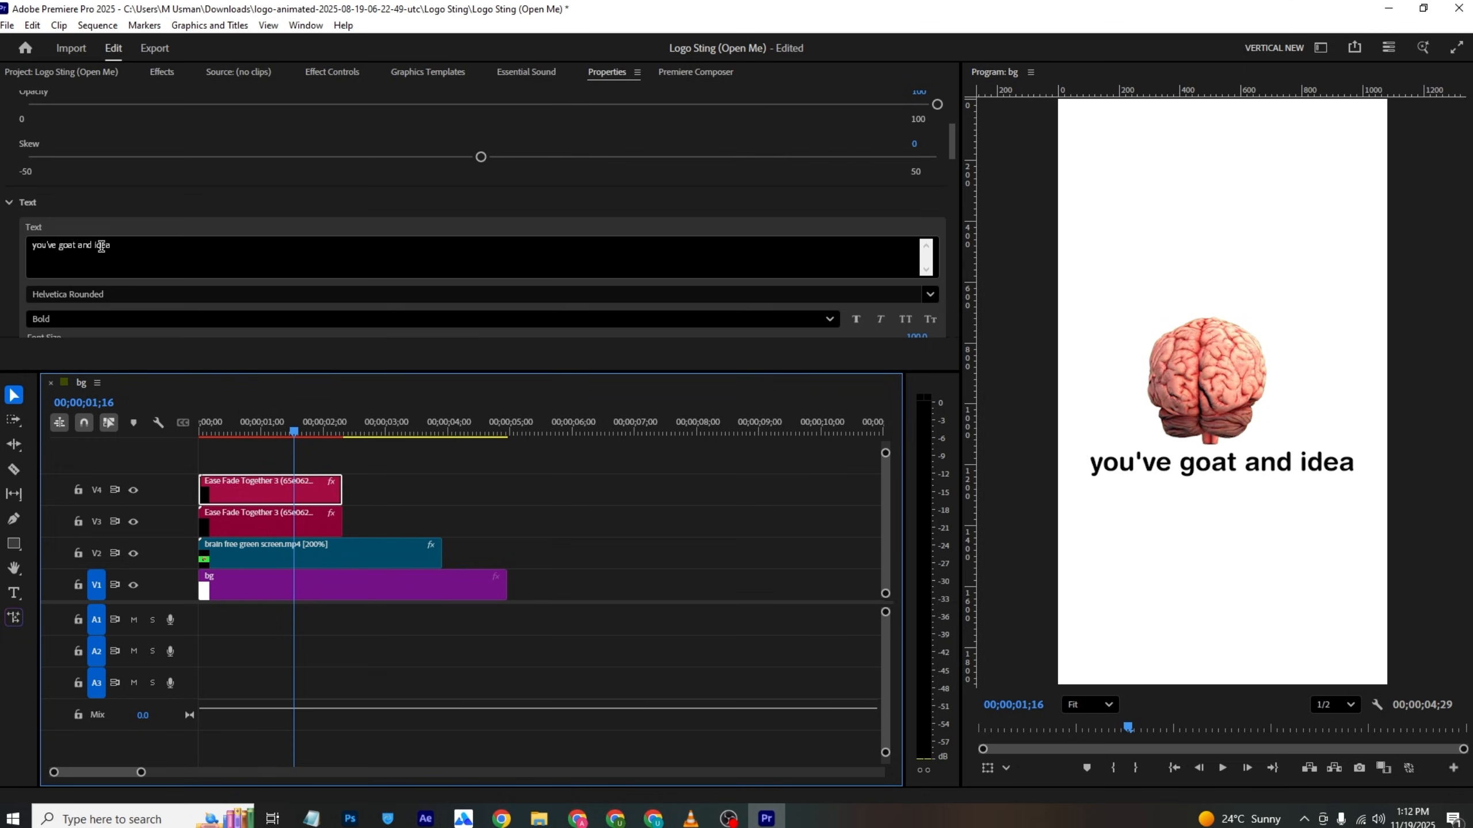
drag(96, 246, 38, 251)
key(BackSpace)
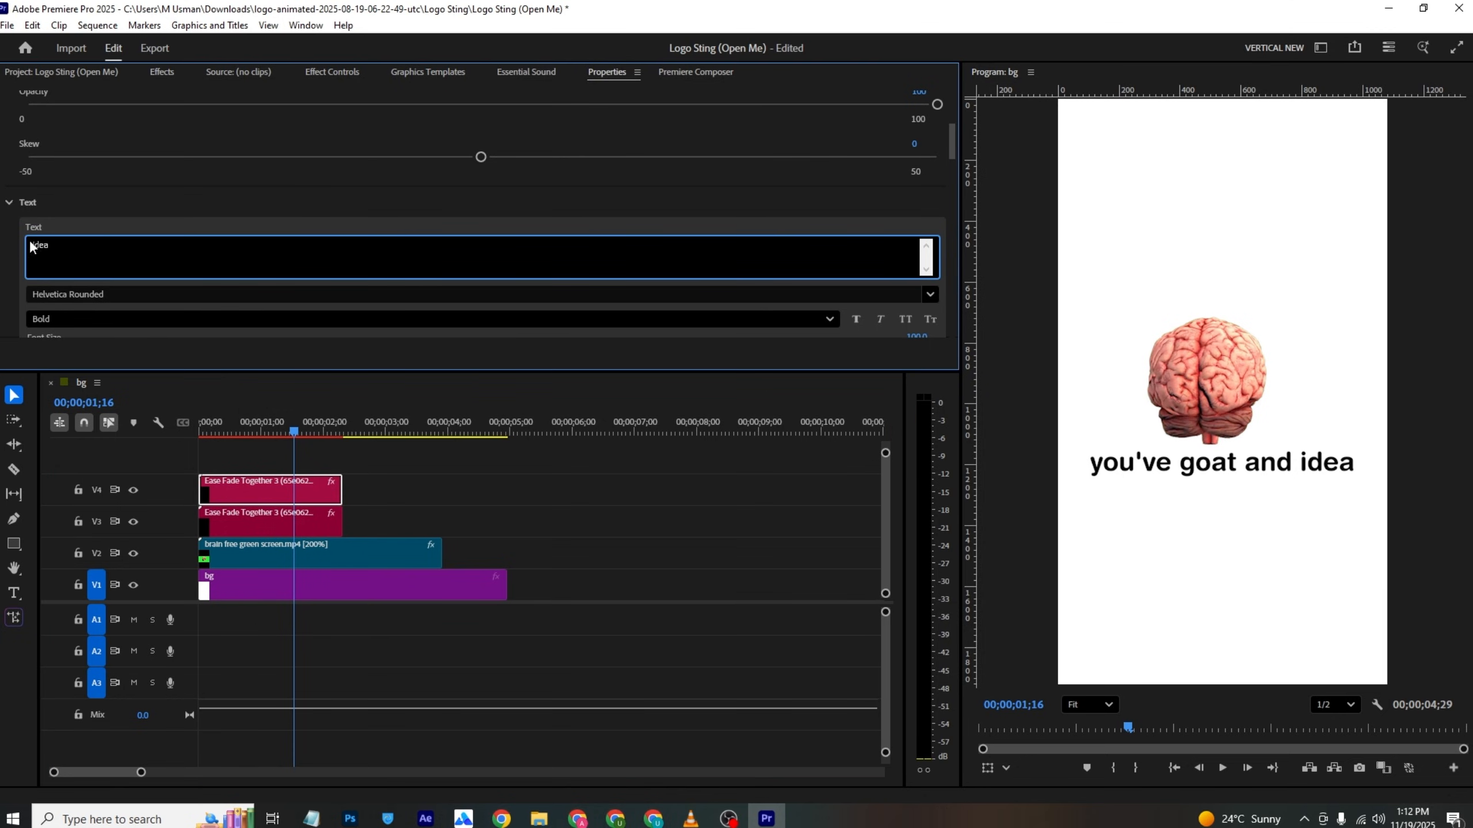
Step: Set the V4 "idea" caption's fill color to red FF0000
scroll(75, 213, down, 5)
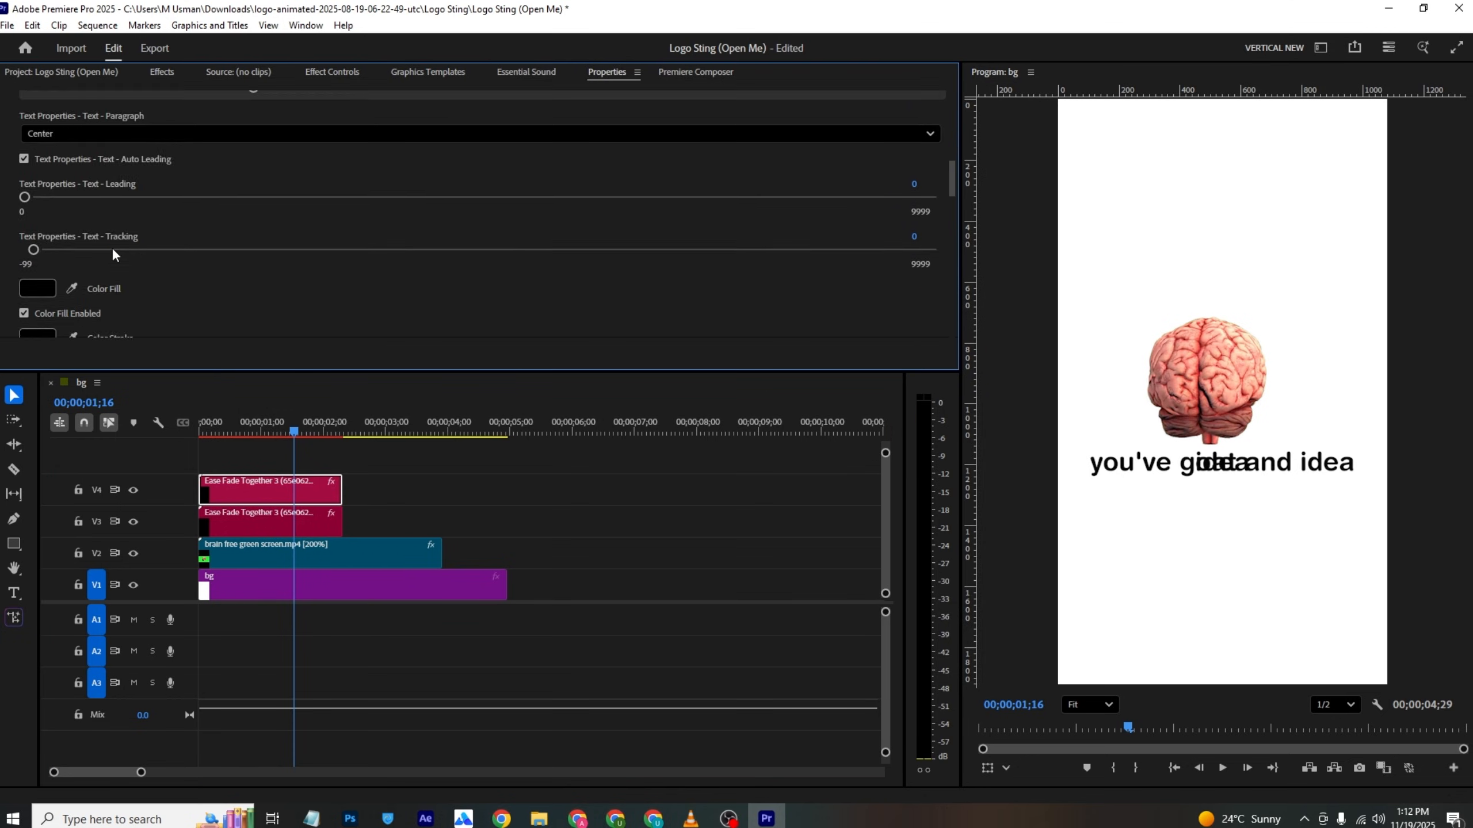
scroll(36, 232, down, 3)
click(45, 214)
click(748, 290)
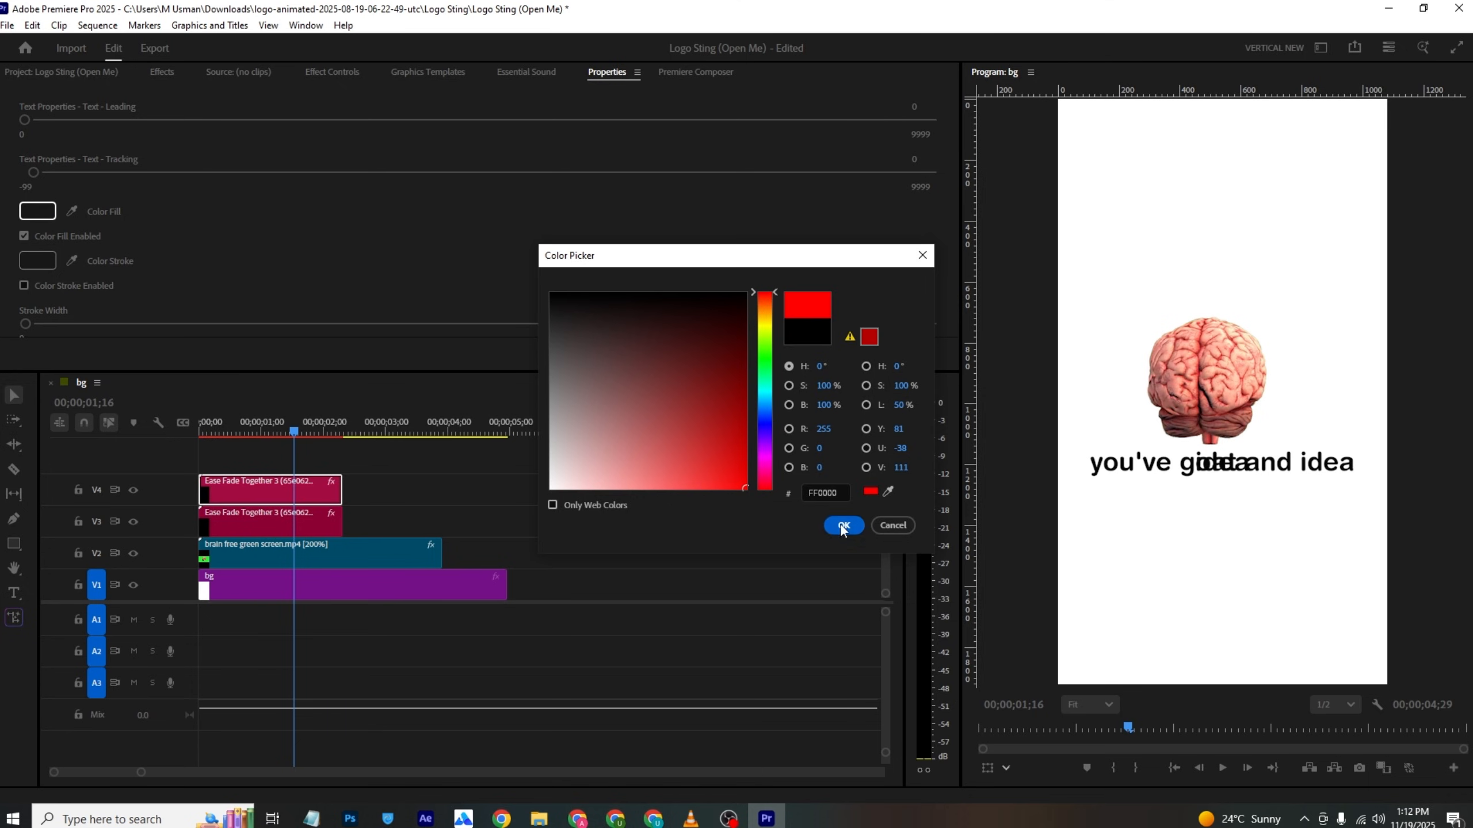
click(844, 528)
Step: Remove the word "idea" from the V3 caption so its text reads "you've goat and"
scroll(618, 170, down, 9)
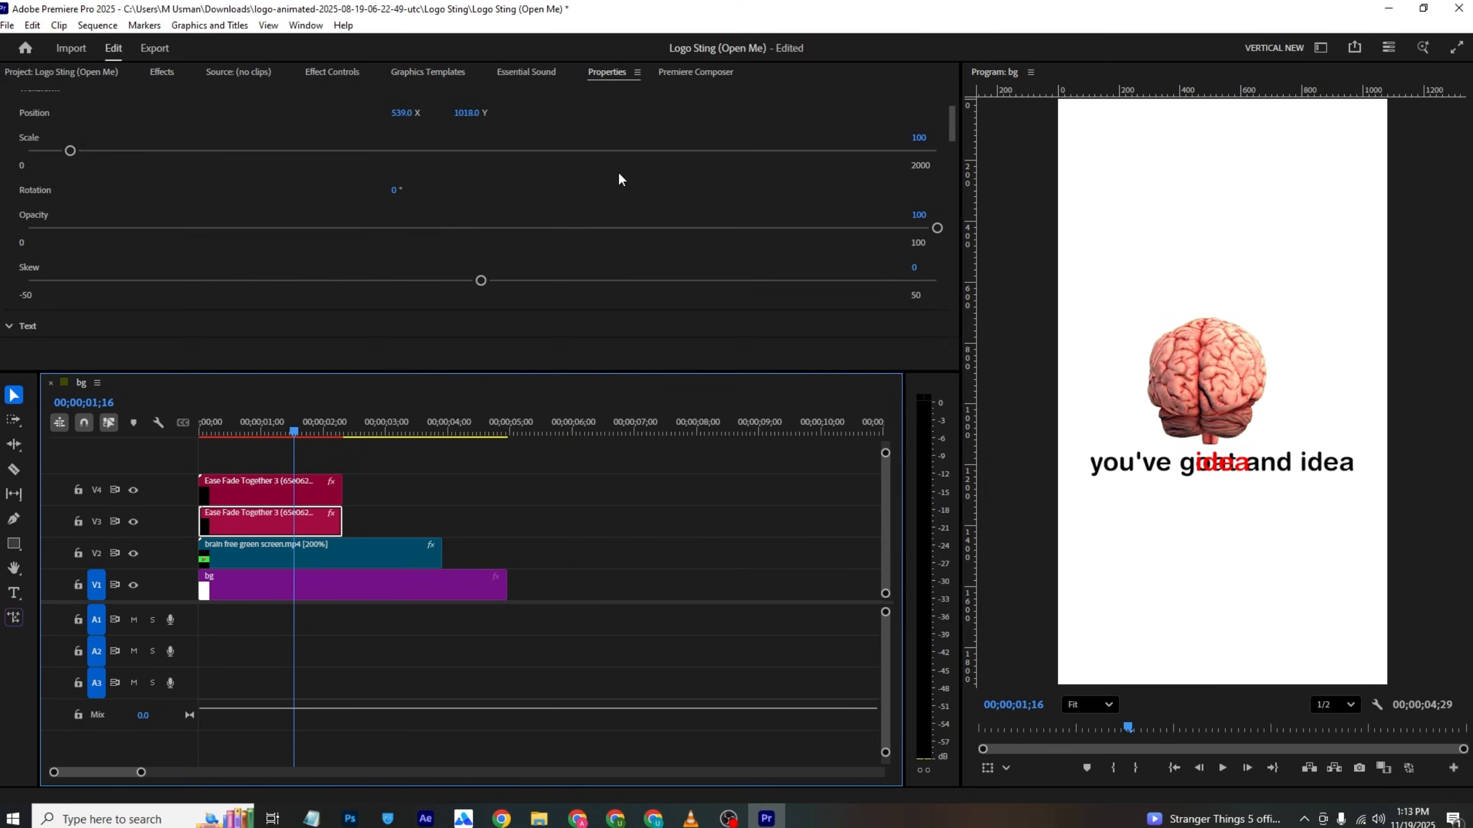
drag(92, 183, 177, 185)
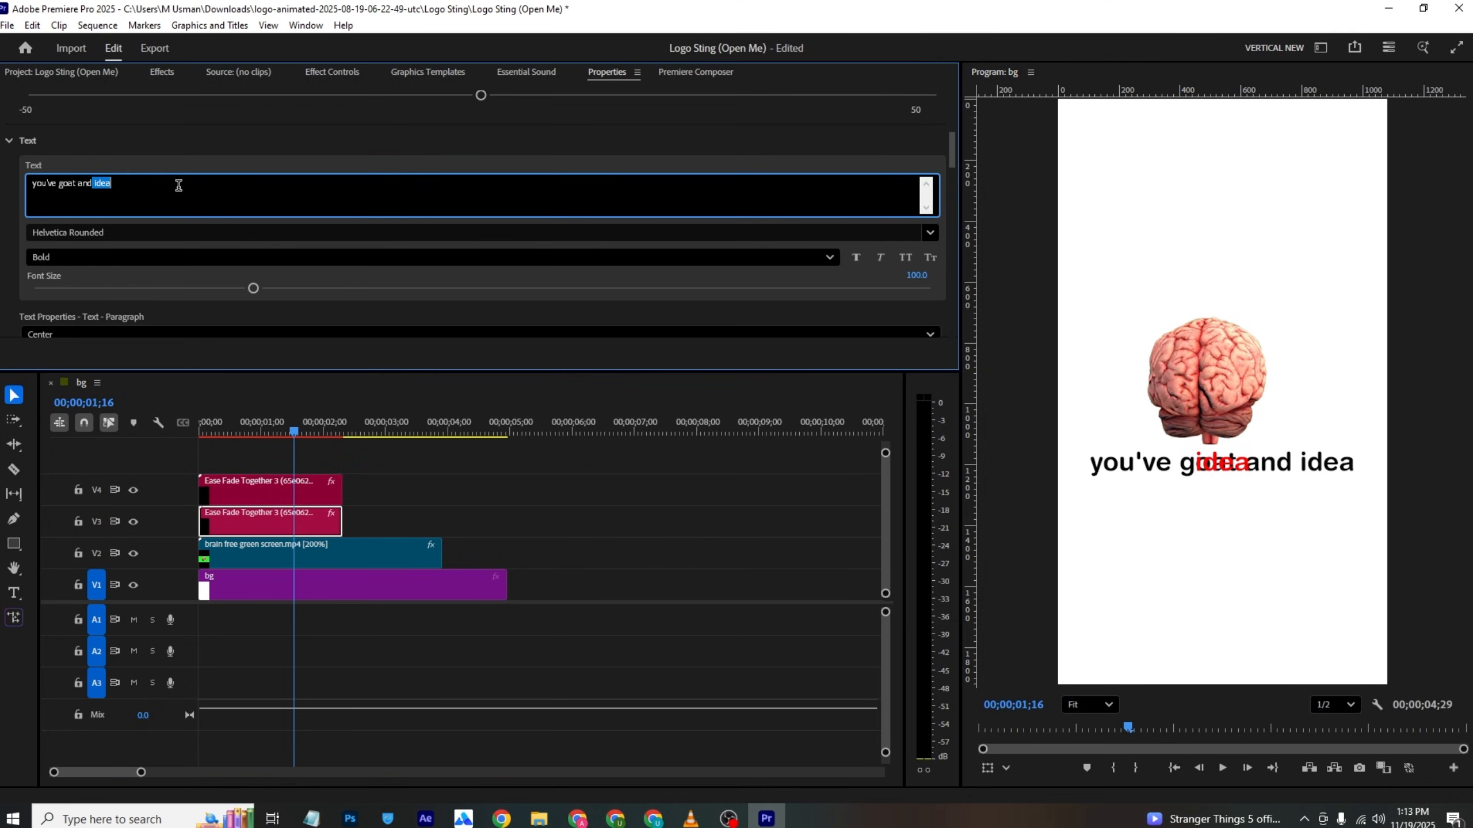
key(BackSpace)
click(200, 161)
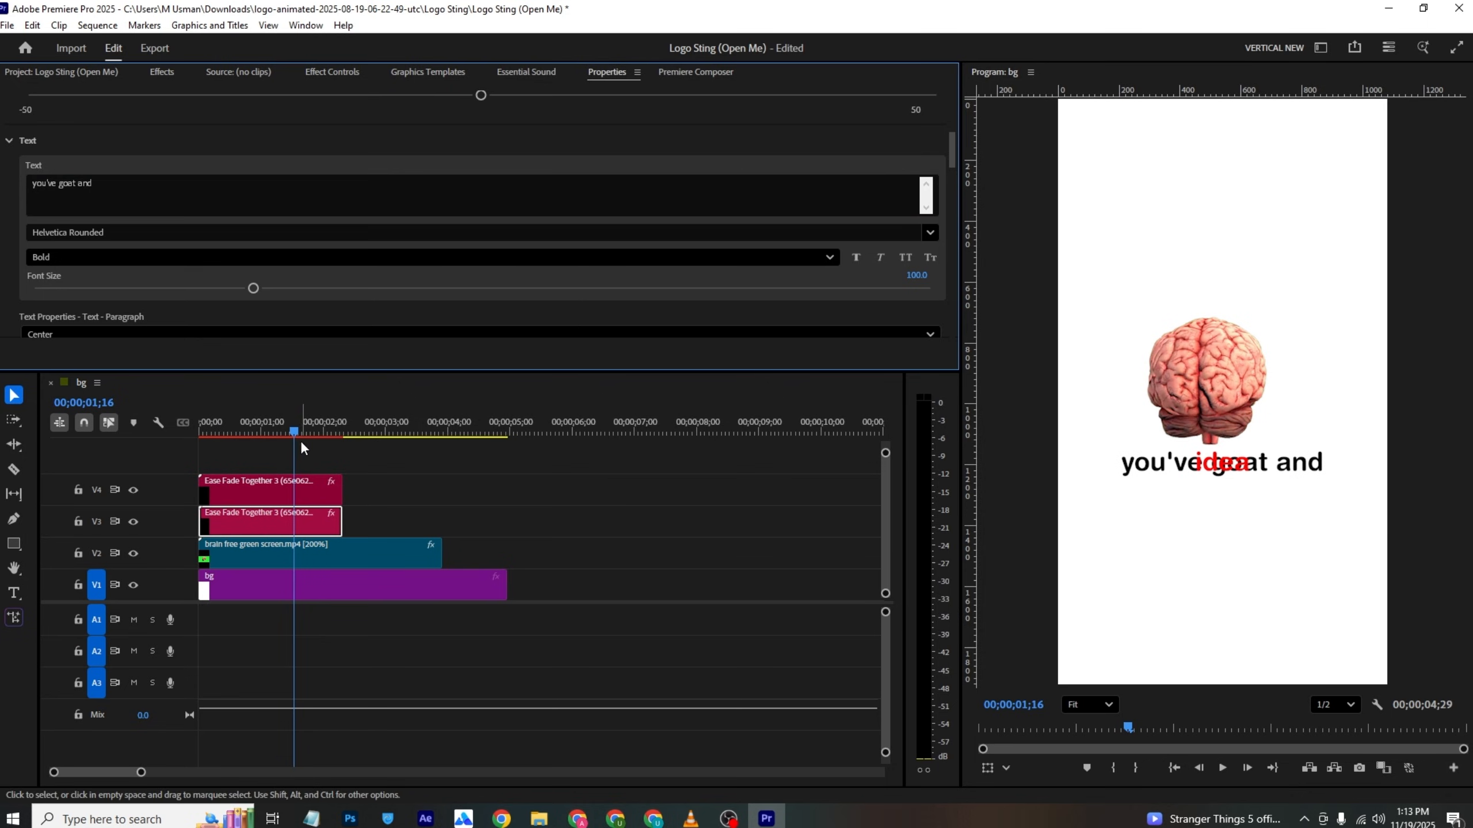
Step: Line up the captions on one row by shifting "you've goat and" left and setting the "idea" caption's Position X to 861
drag(290, 430, 284, 429)
click(299, 487)
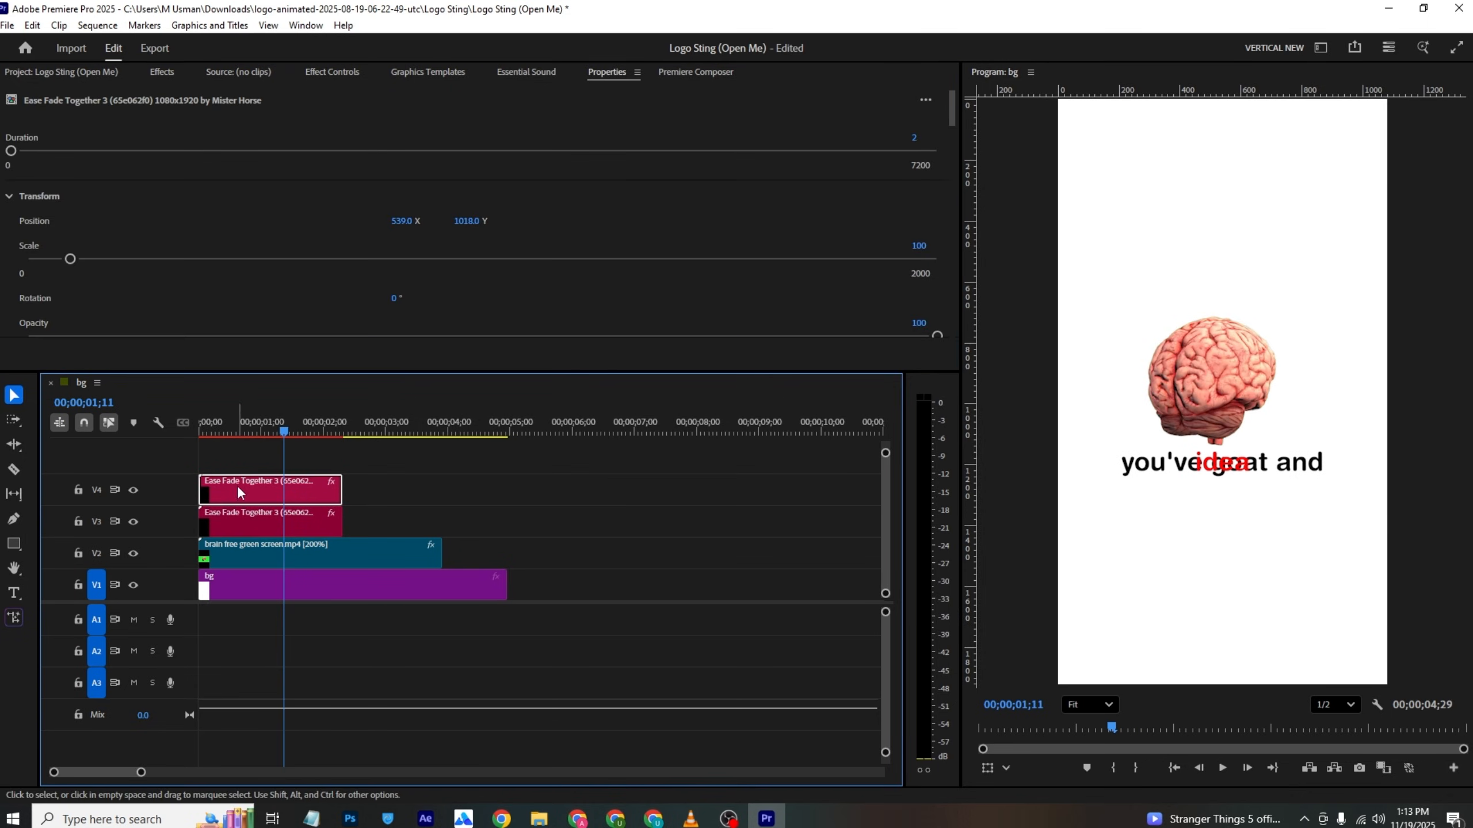
click(318, 71)
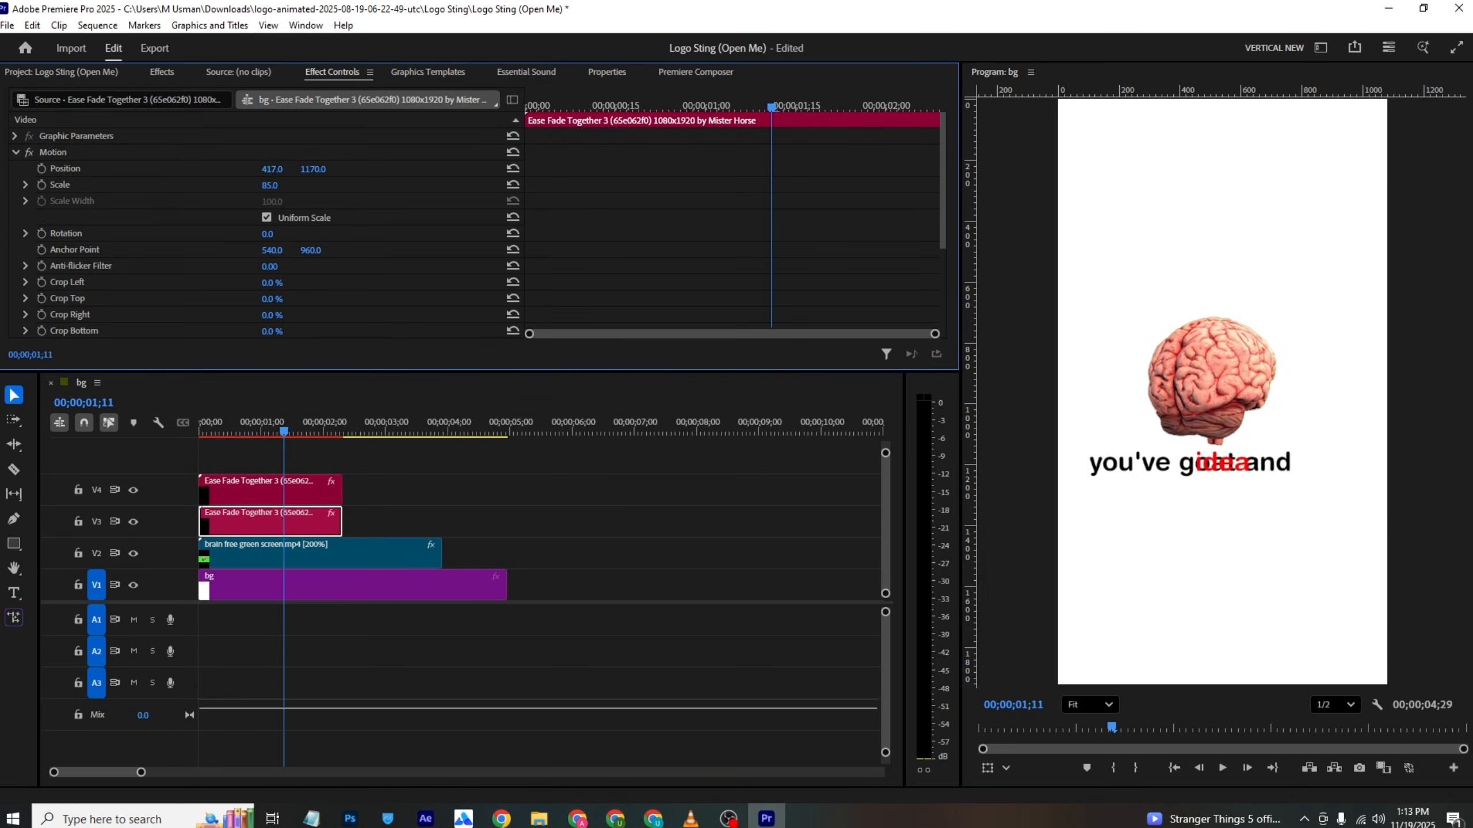
click(296, 493)
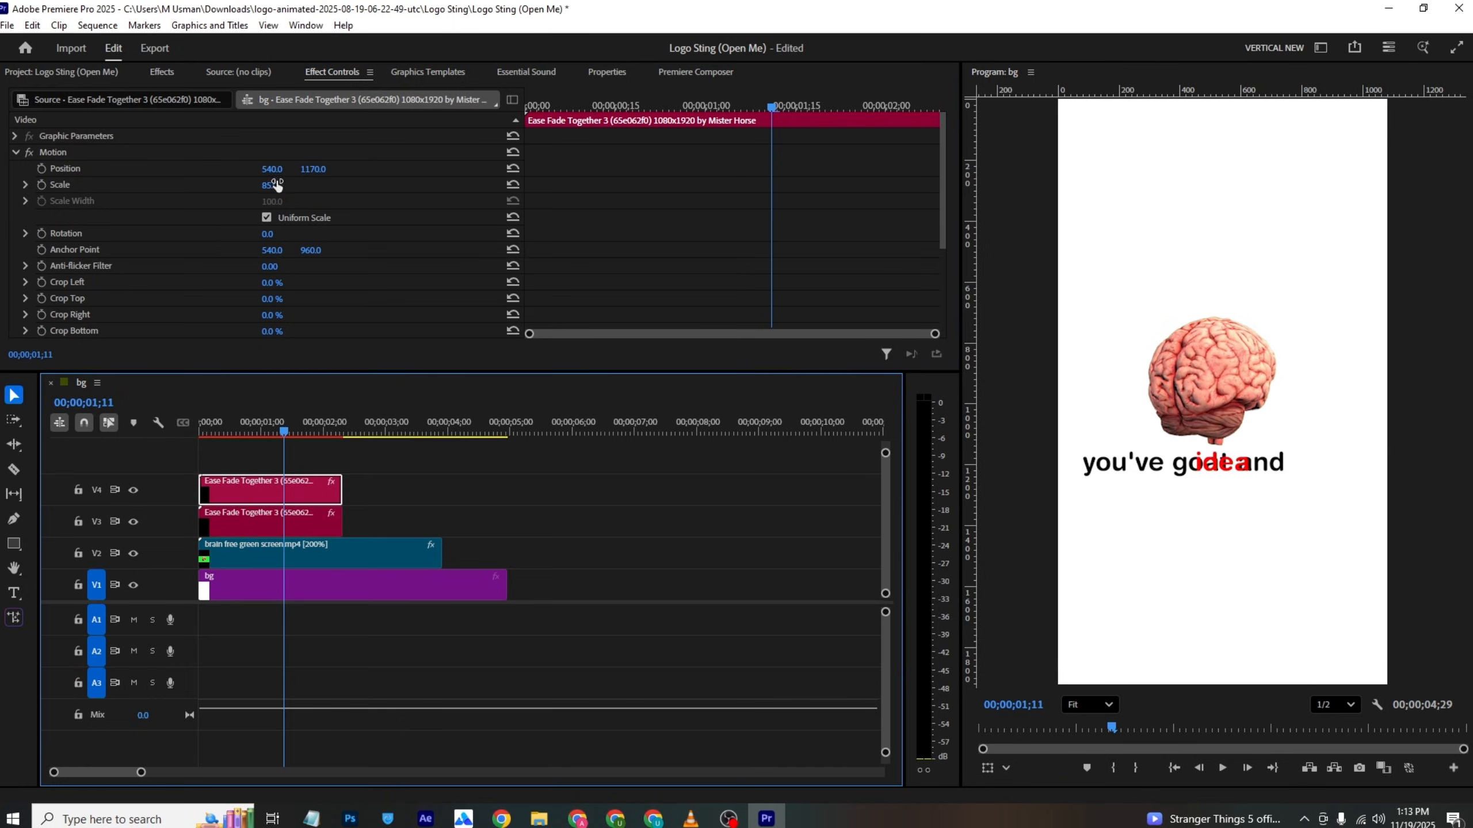
drag(277, 171, 493, 171)
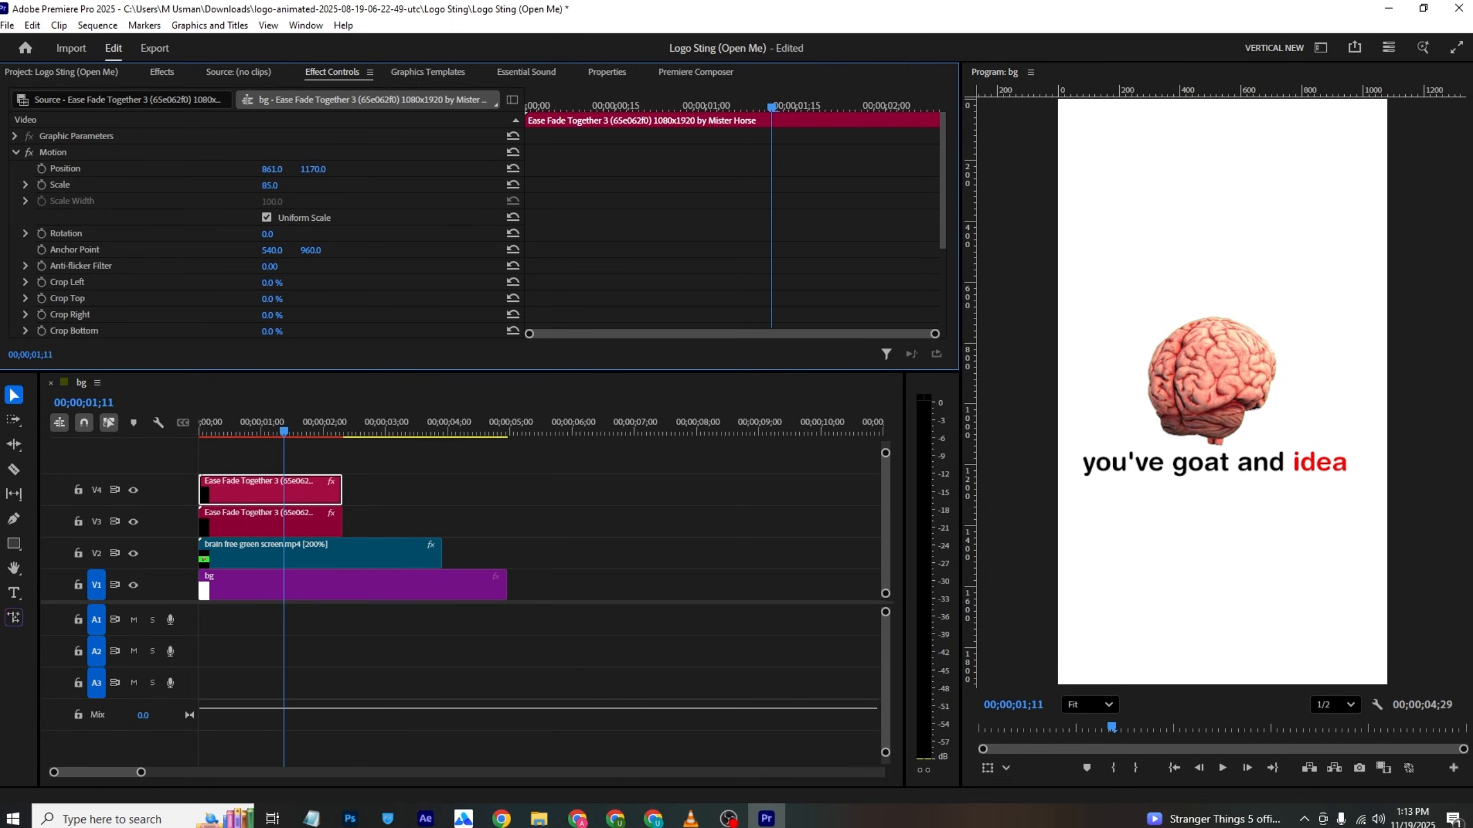
Step: Save the project and return the playhead to the start of the sequence
key(ctrl+s)
click(270, 446)
key(Home)
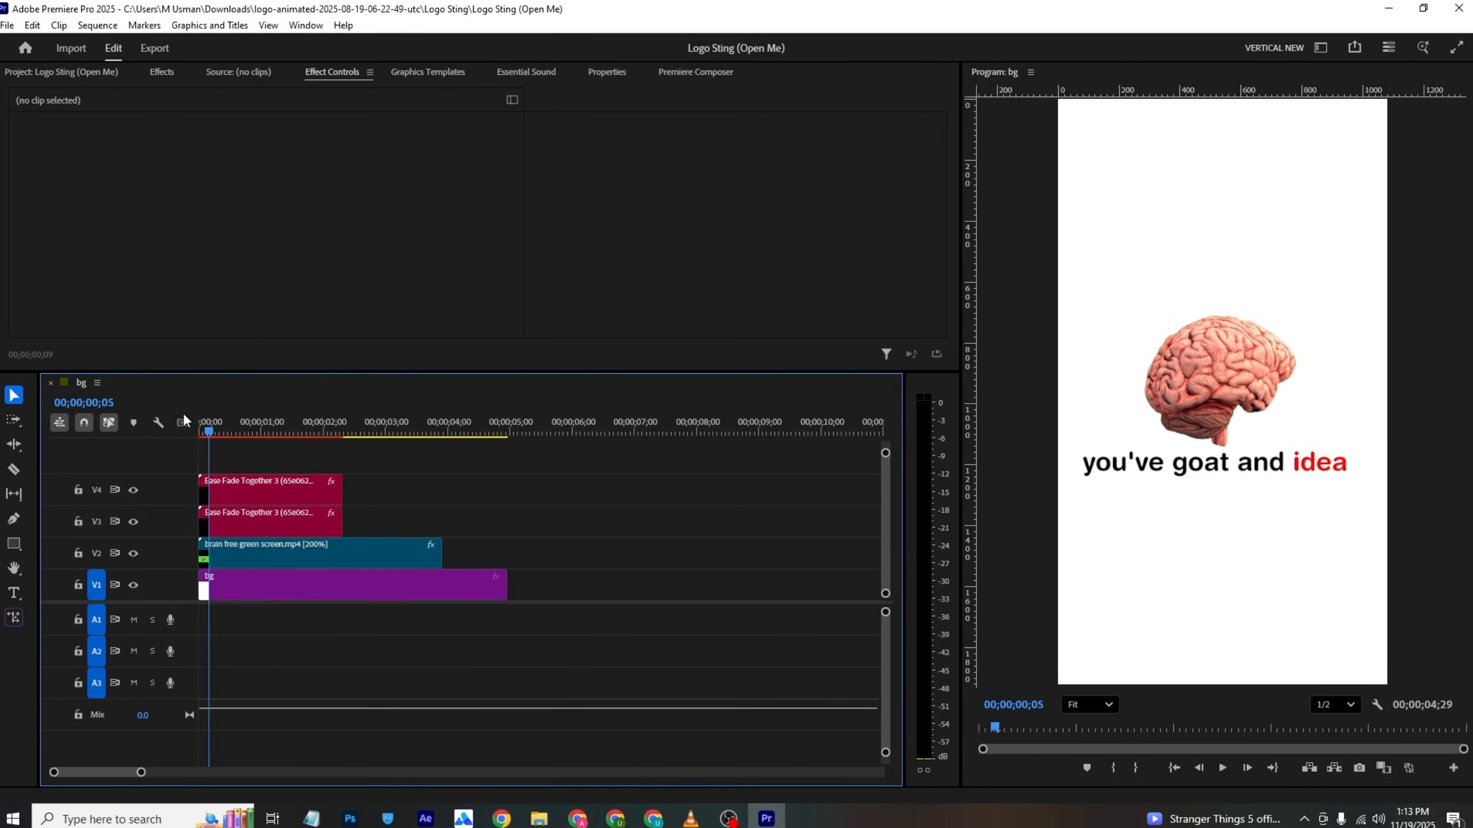
Step: Delay the V4 "idea" caption clip so that it starts at 00;00;00;17, and save the project
key(space)
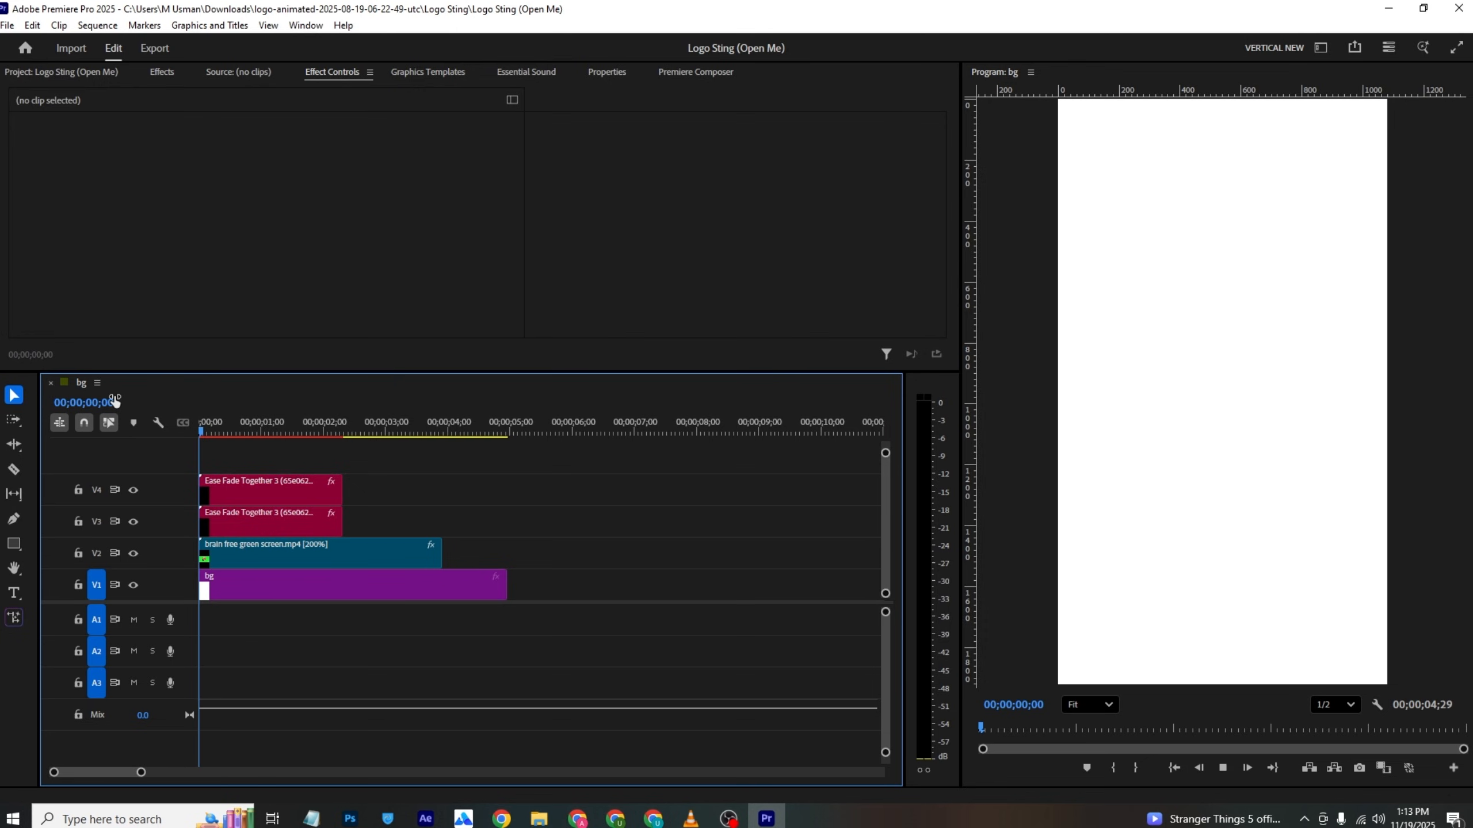
key(space)
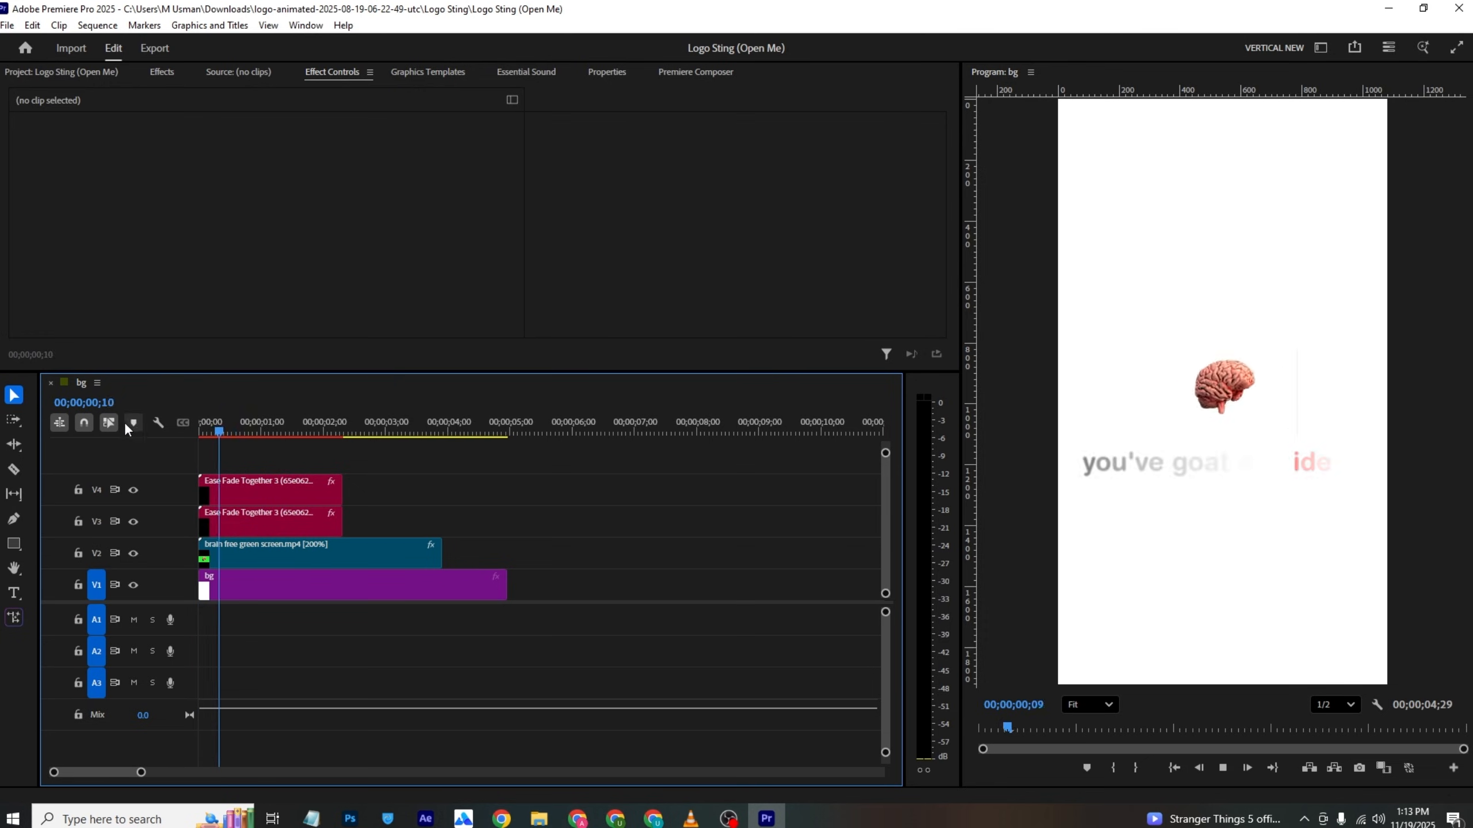
key(space)
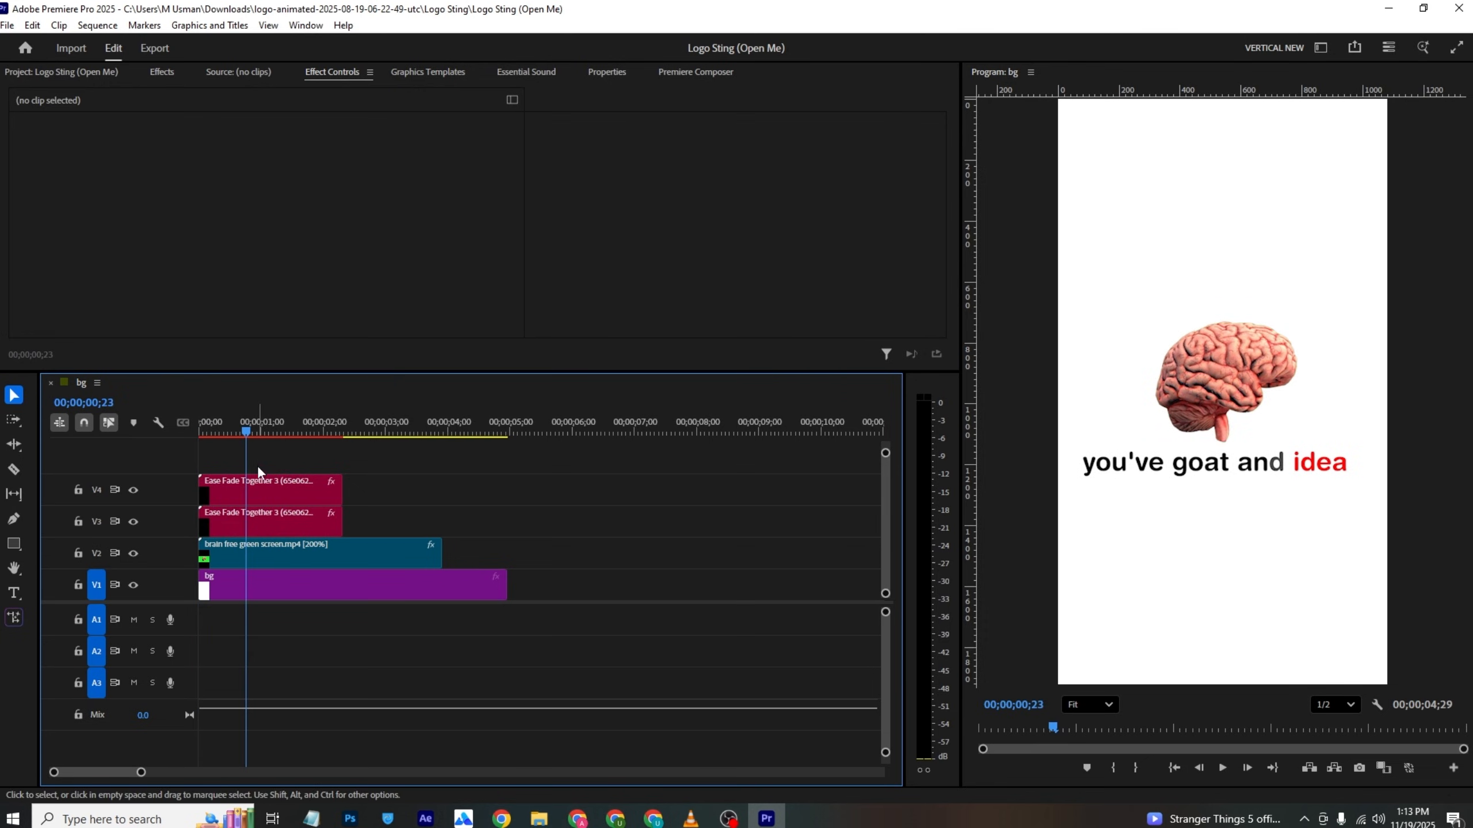
drag(246, 430, 284, 500)
key(ctrl+s)
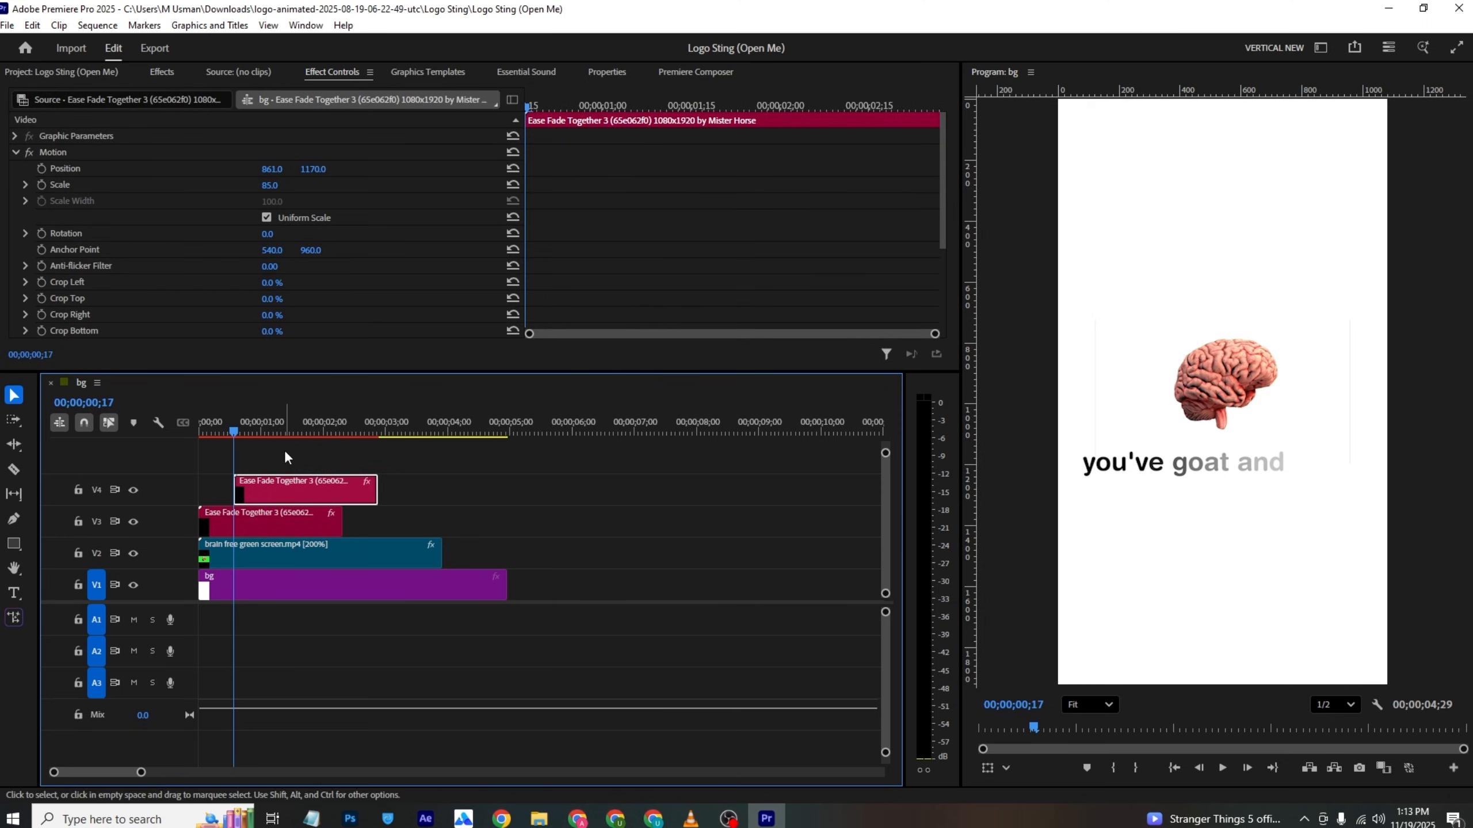
Step: Play the sequence from the start to check the caption timing, and compare it with the reference video in VLC
key(Home)
key(space)
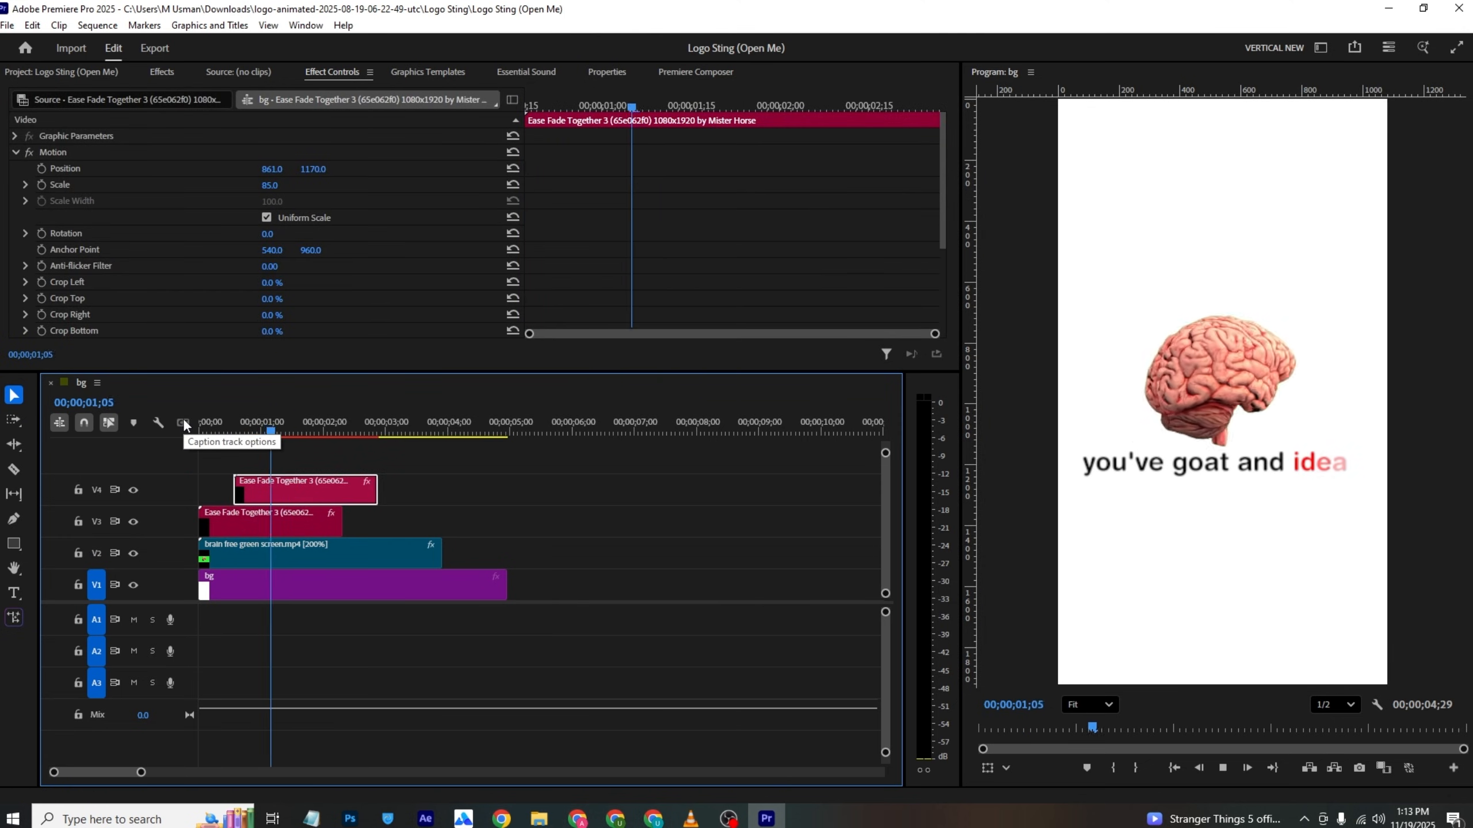
key(space)
click(690, 818)
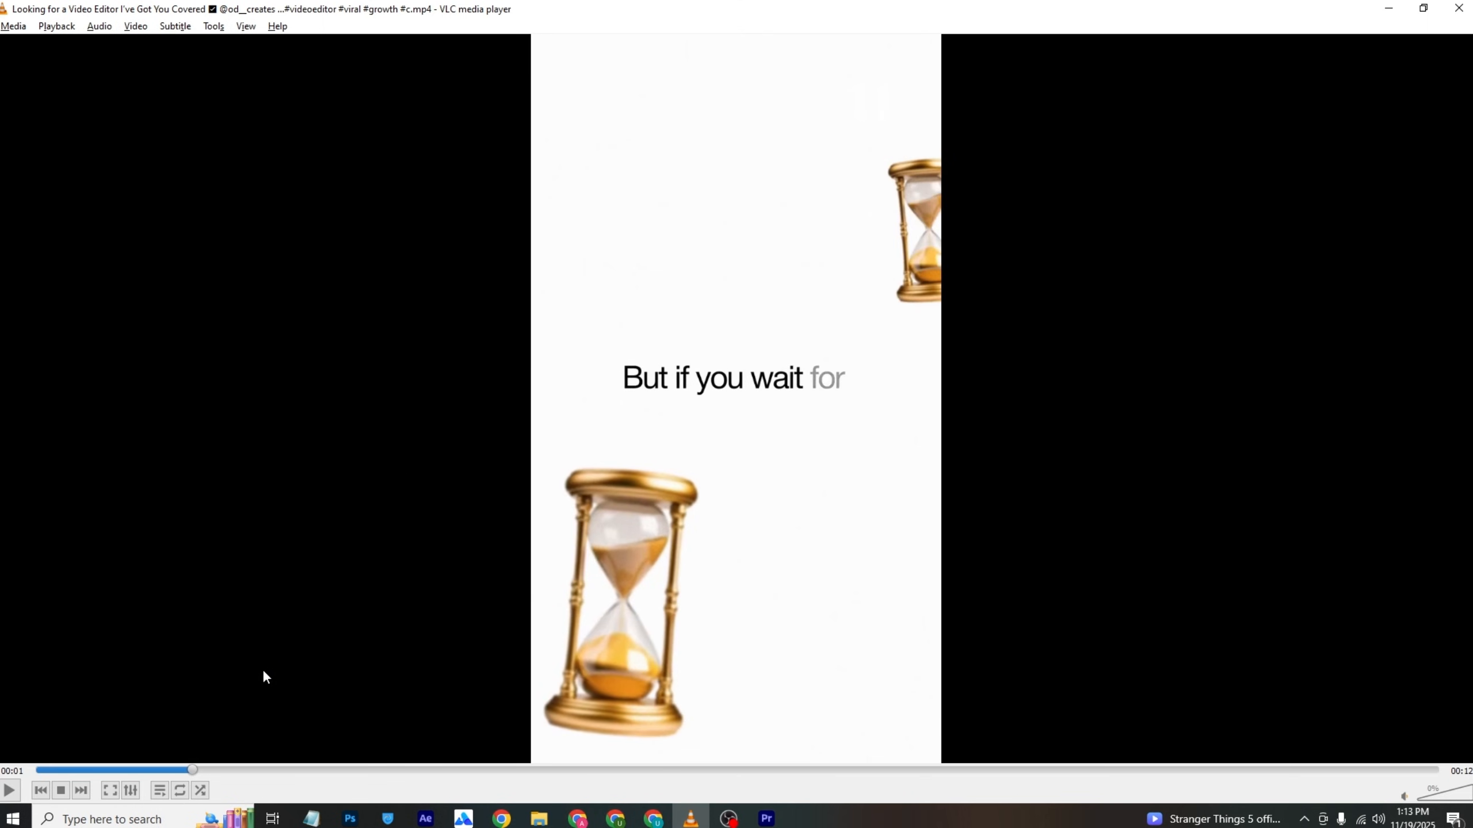
key(alt+Tab)
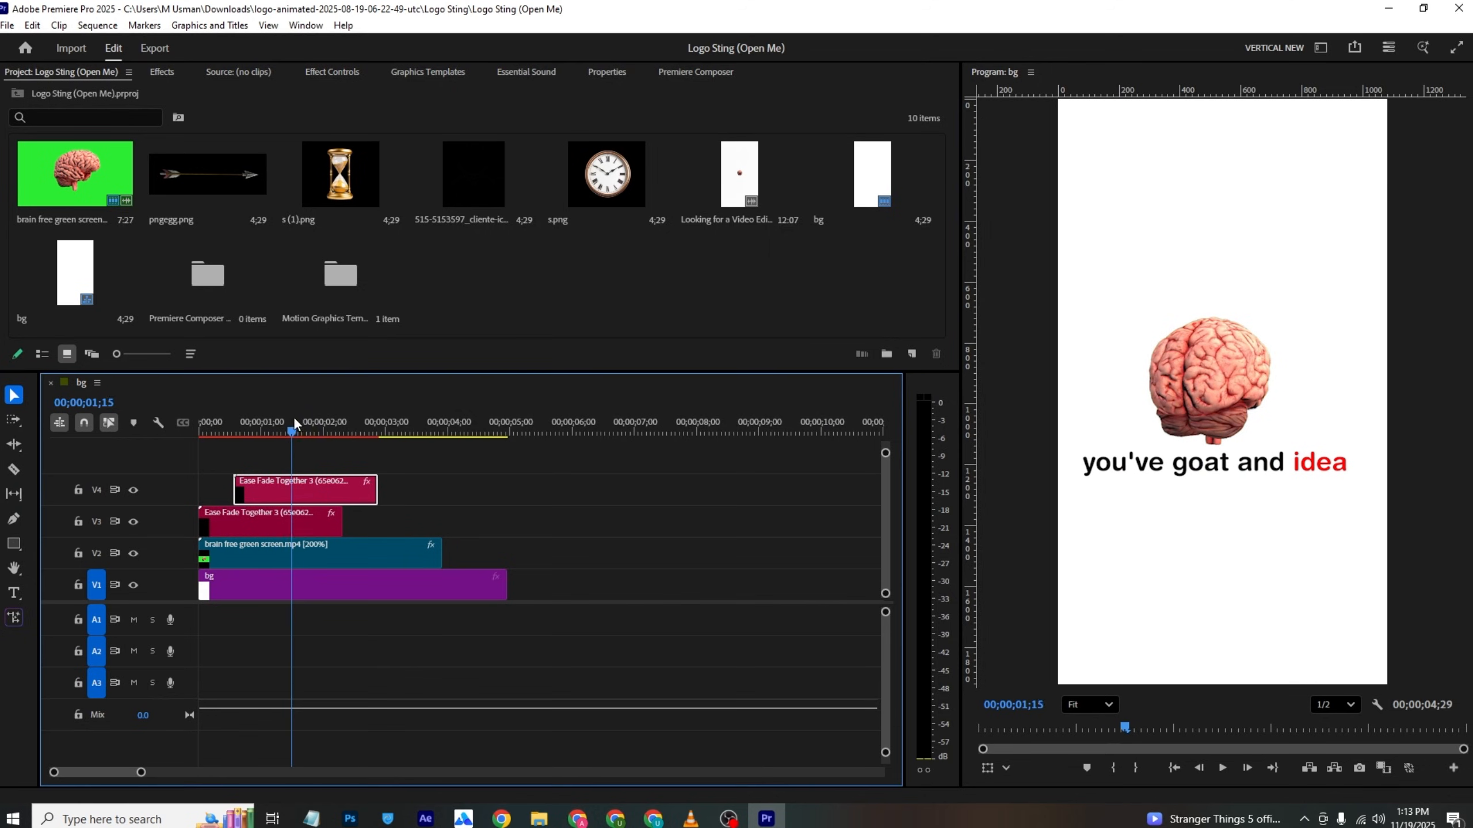
Step: Cut the two caption clips and the brain clip at 00;00;01;27 and delete everything on V2, V3 and V4 after the cut
drag(293, 417, 317, 420)
key(c)
click(318, 490)
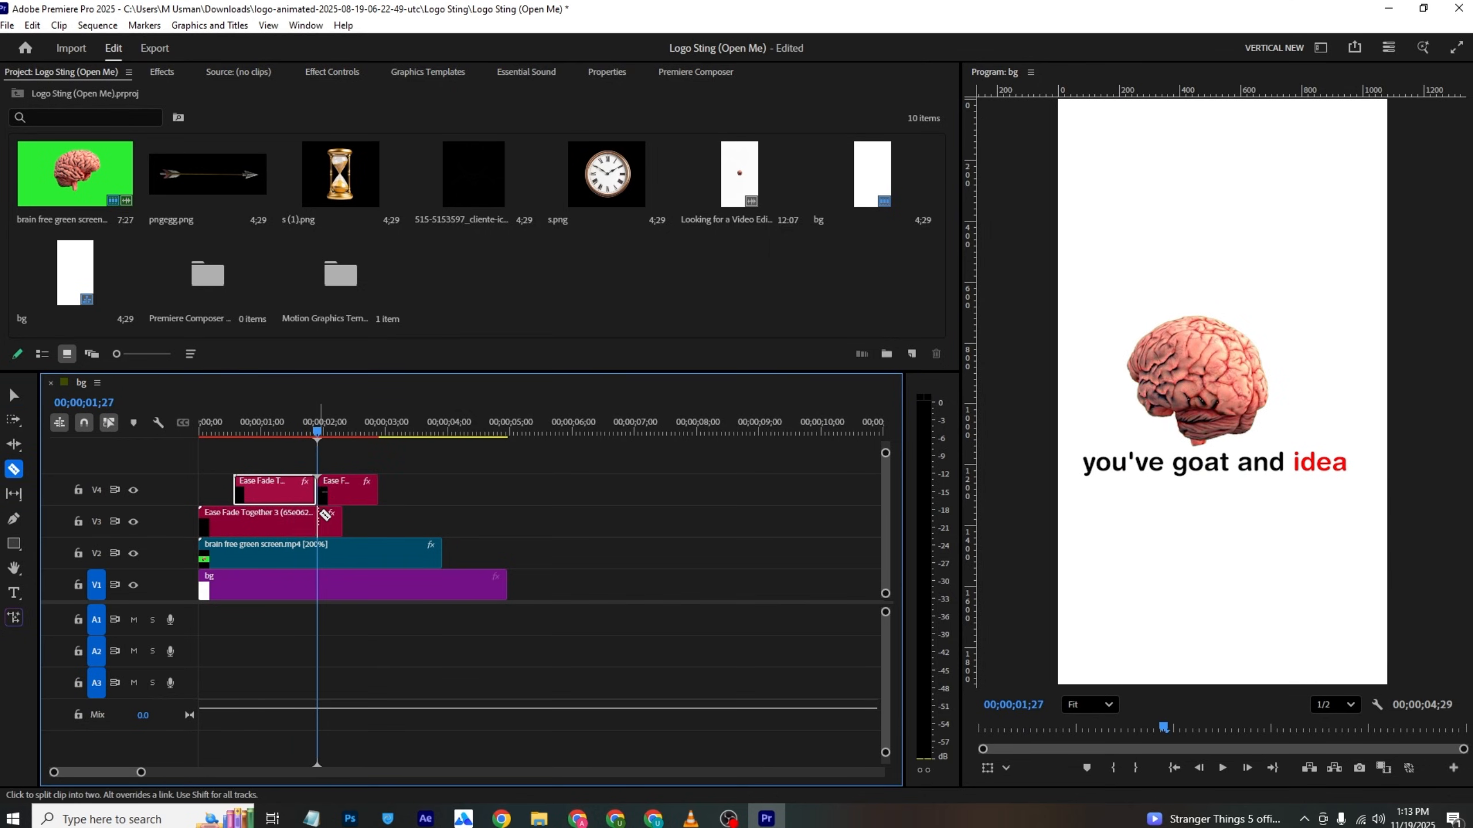
click(320, 550)
key(v)
drag(368, 463, 329, 558)
key(Delete)
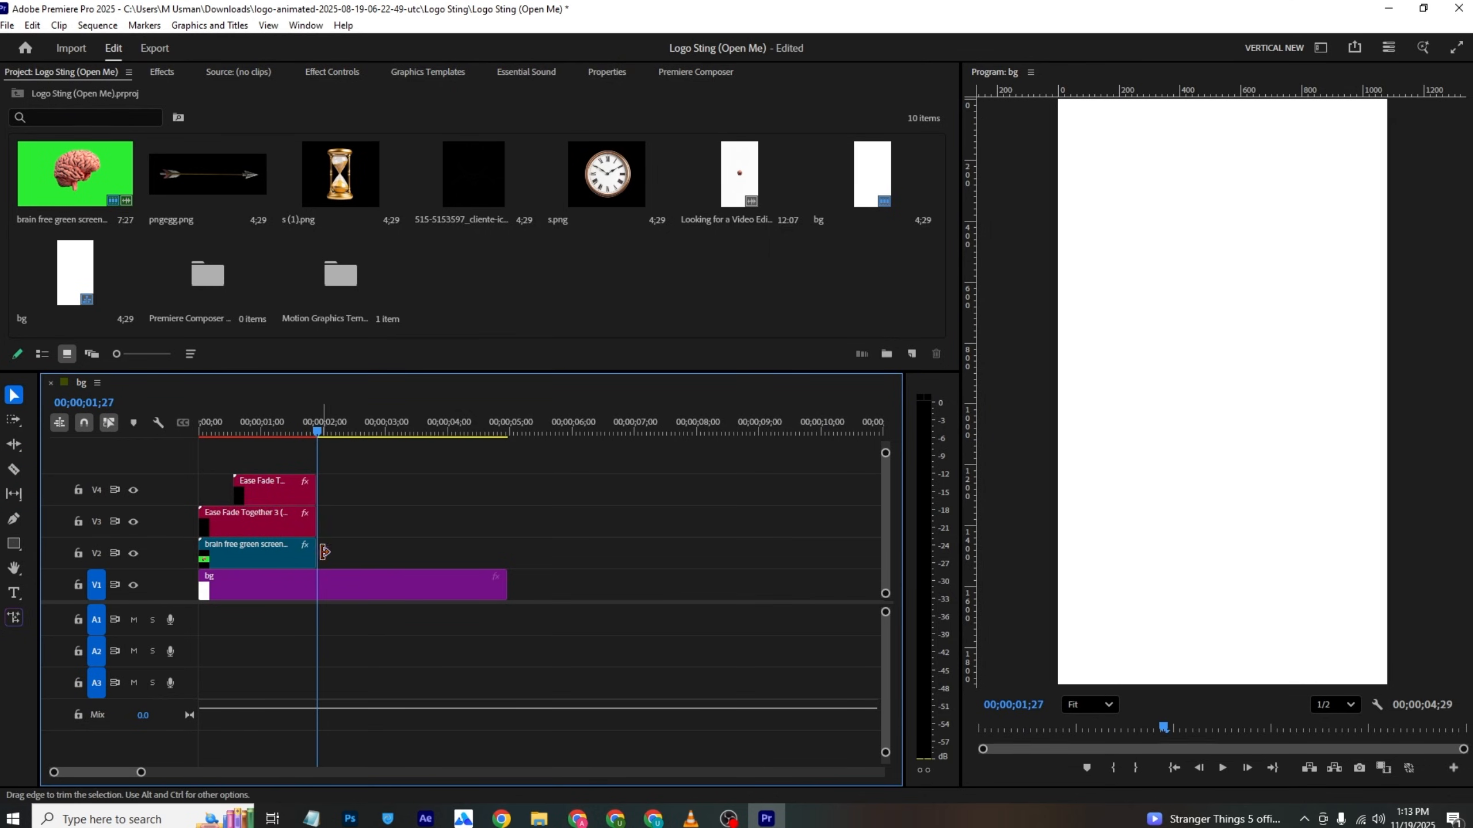
Step: Place the hourglass image s (1).png on V2 at 00;00;01;27 and trim its end to match the bg clip
drag(340, 174, 350, 558)
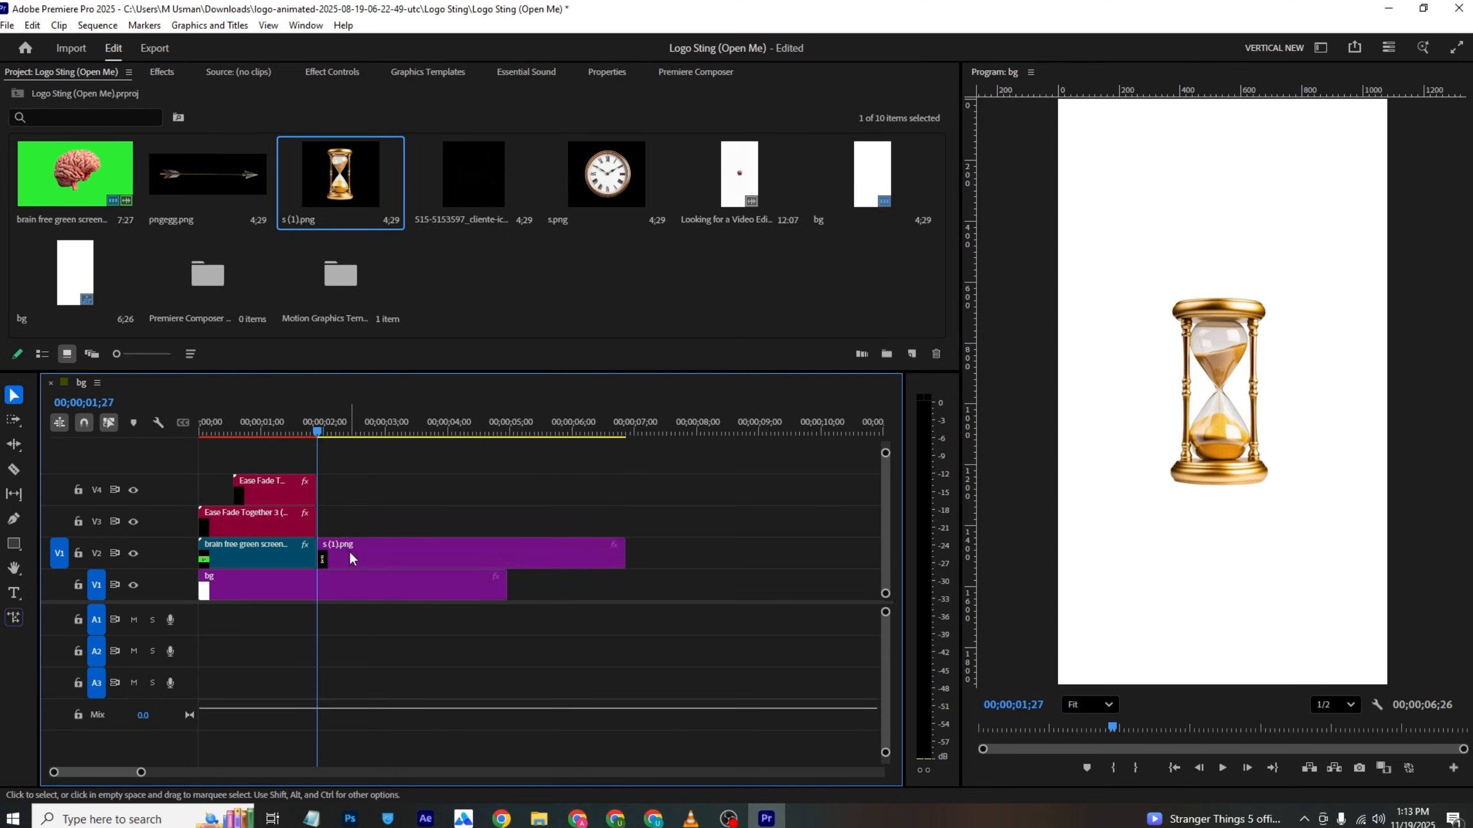
drag(623, 554, 507, 554)
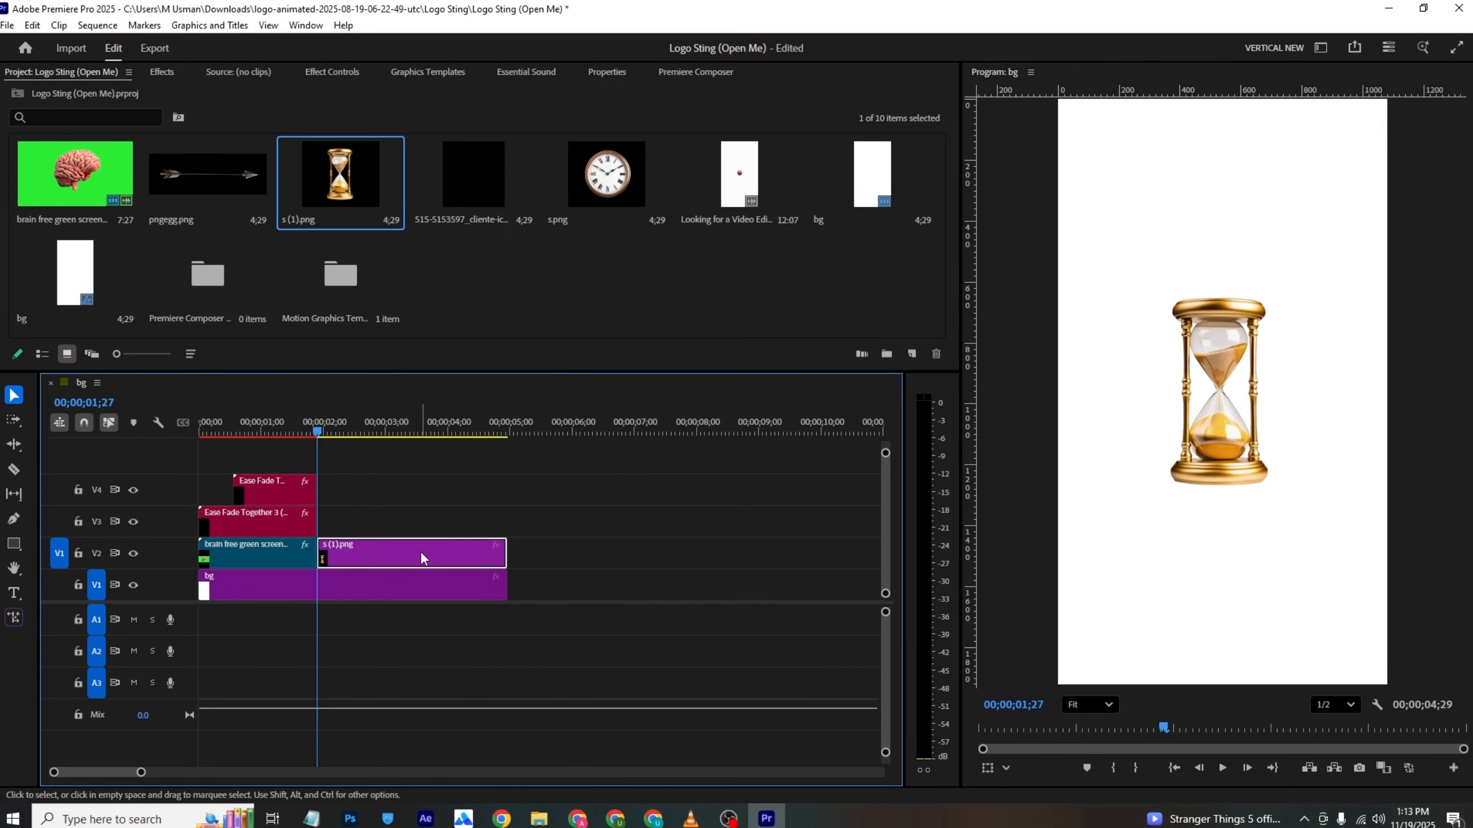
key(alt+Tab)
key(alt+Tab)
Step: Match the V2 hourglass to the reference video with Scale 111, Rotation 6° and Position 243.4, 1545.1
click(322, 71)
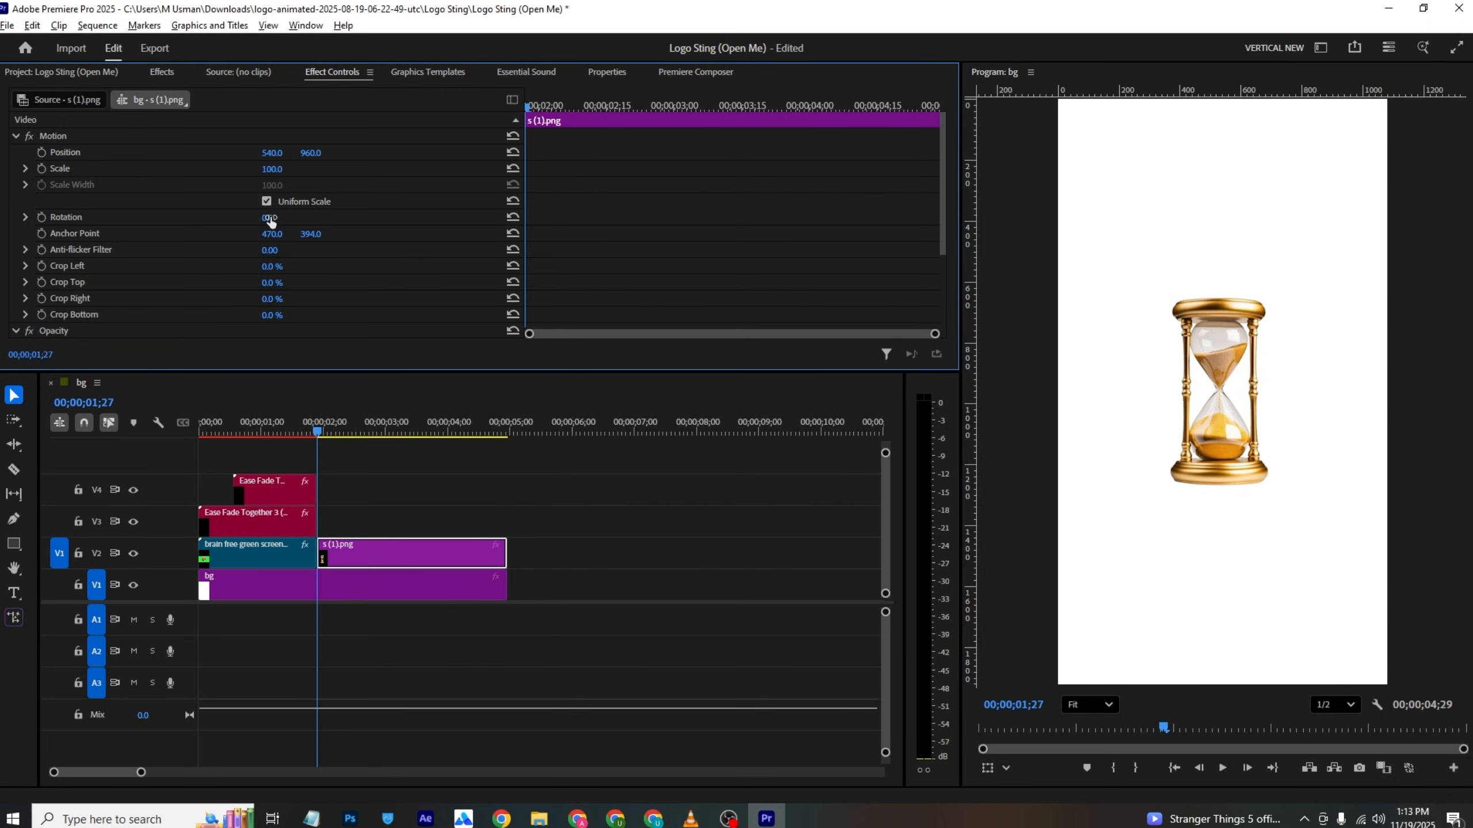
drag(270, 217, 277, 172)
click(1227, 435)
drag(1237, 411, 1165, 539)
key(alt+Tab)
key(alt+Tab)
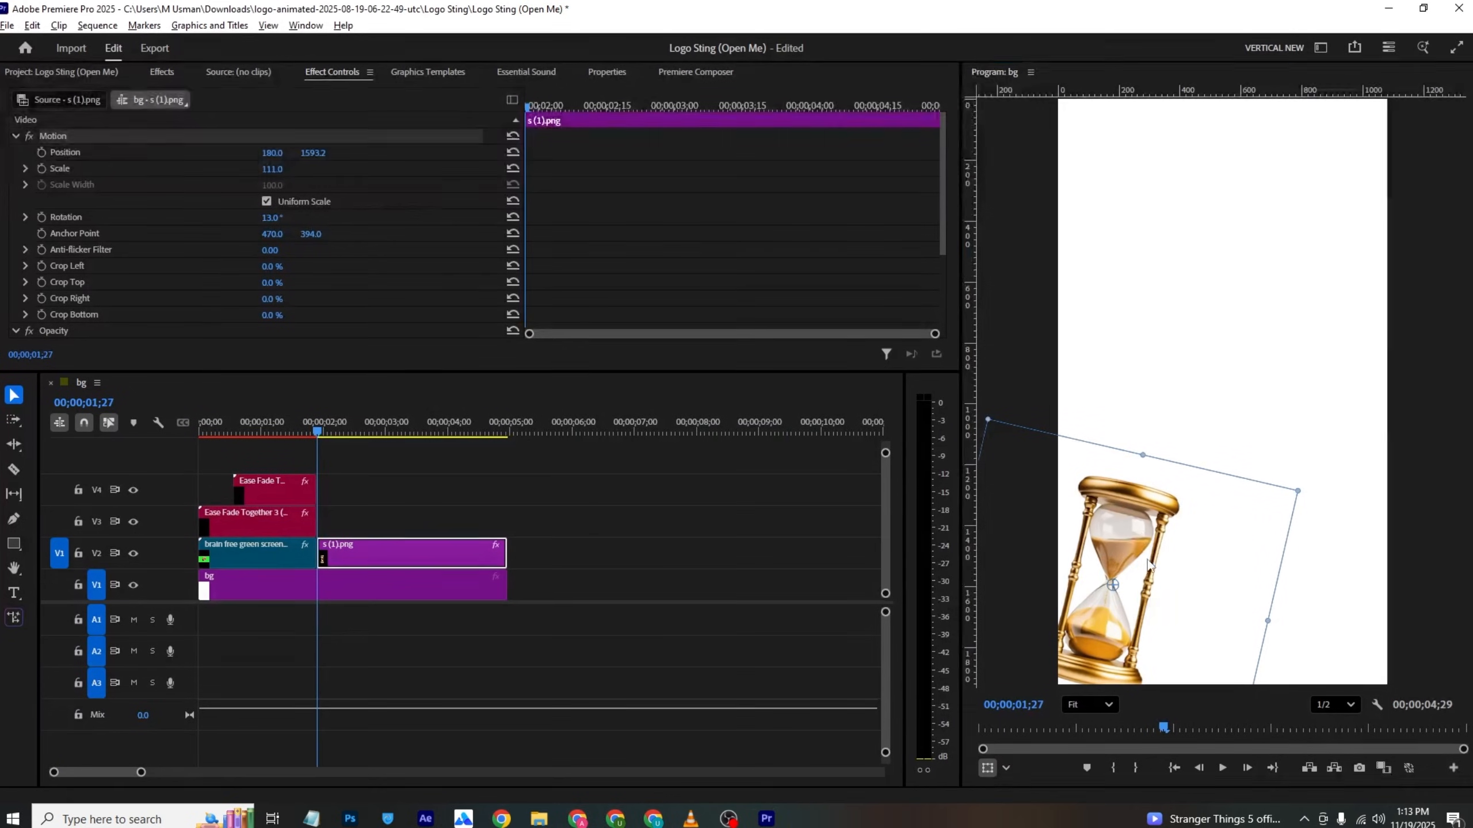
drag(273, 220, 280, 219)
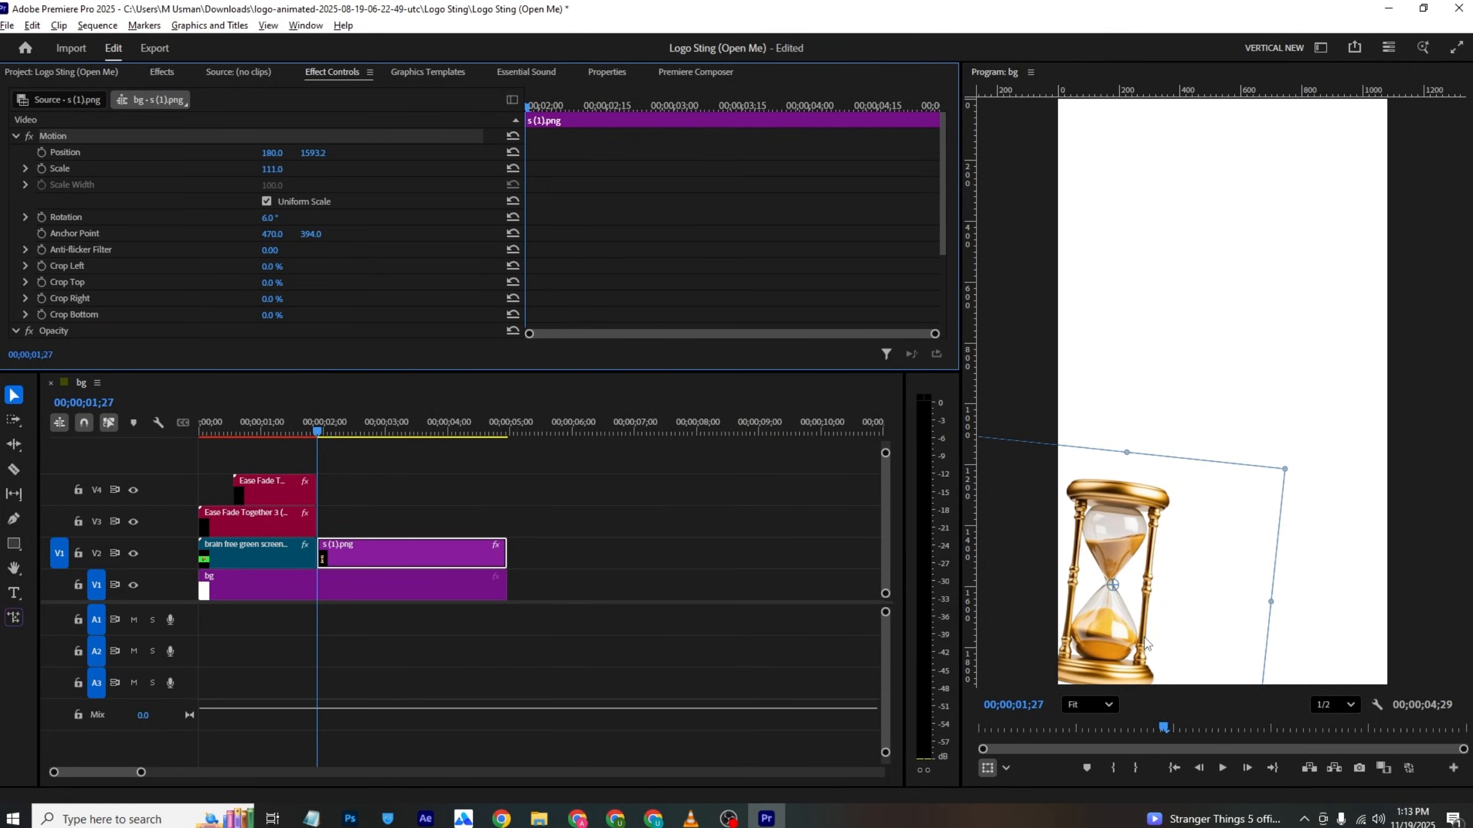
drag(1145, 637, 1164, 624)
key(alt+Tab)
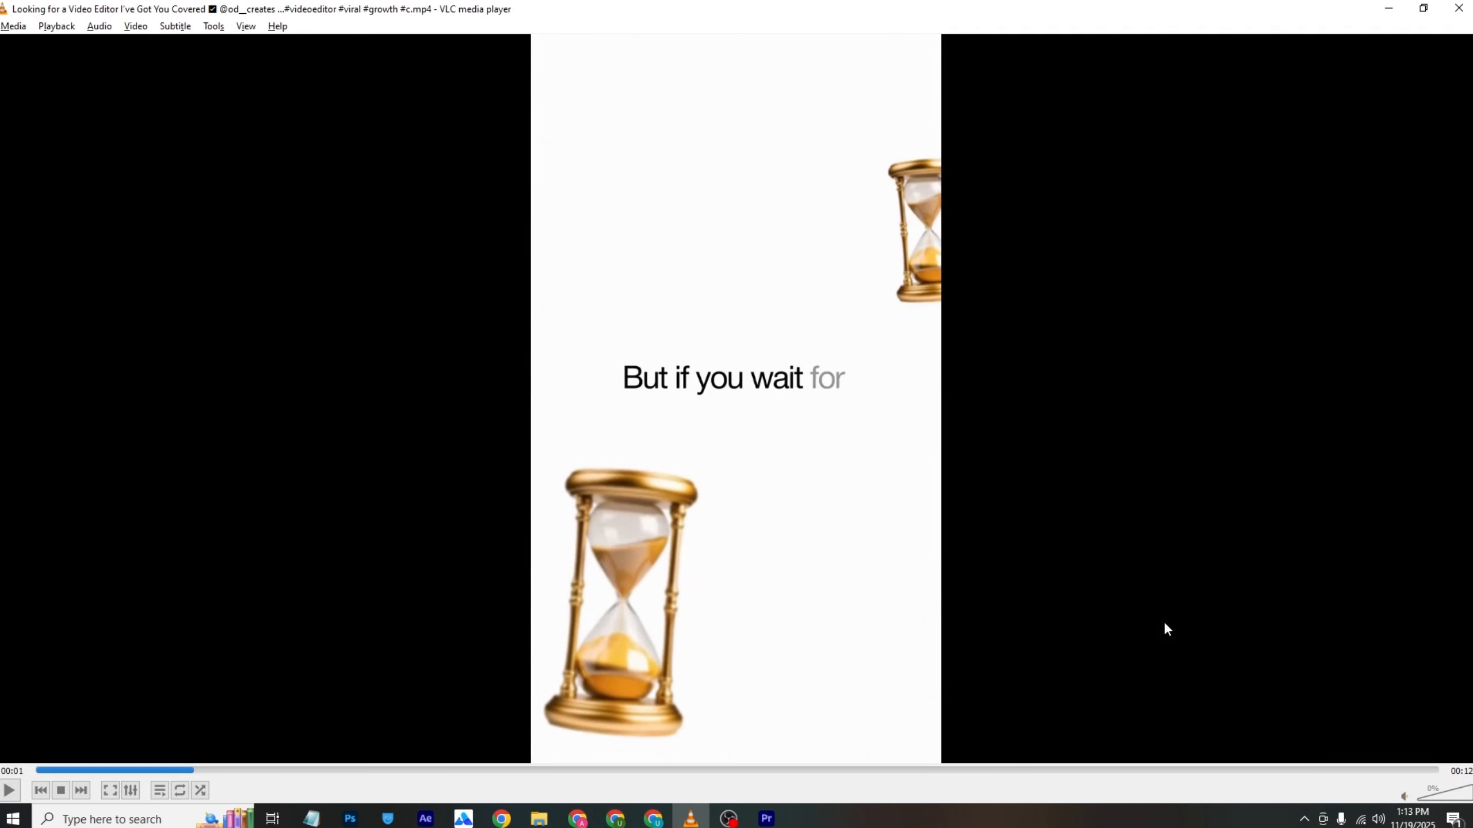
key(alt+Tab)
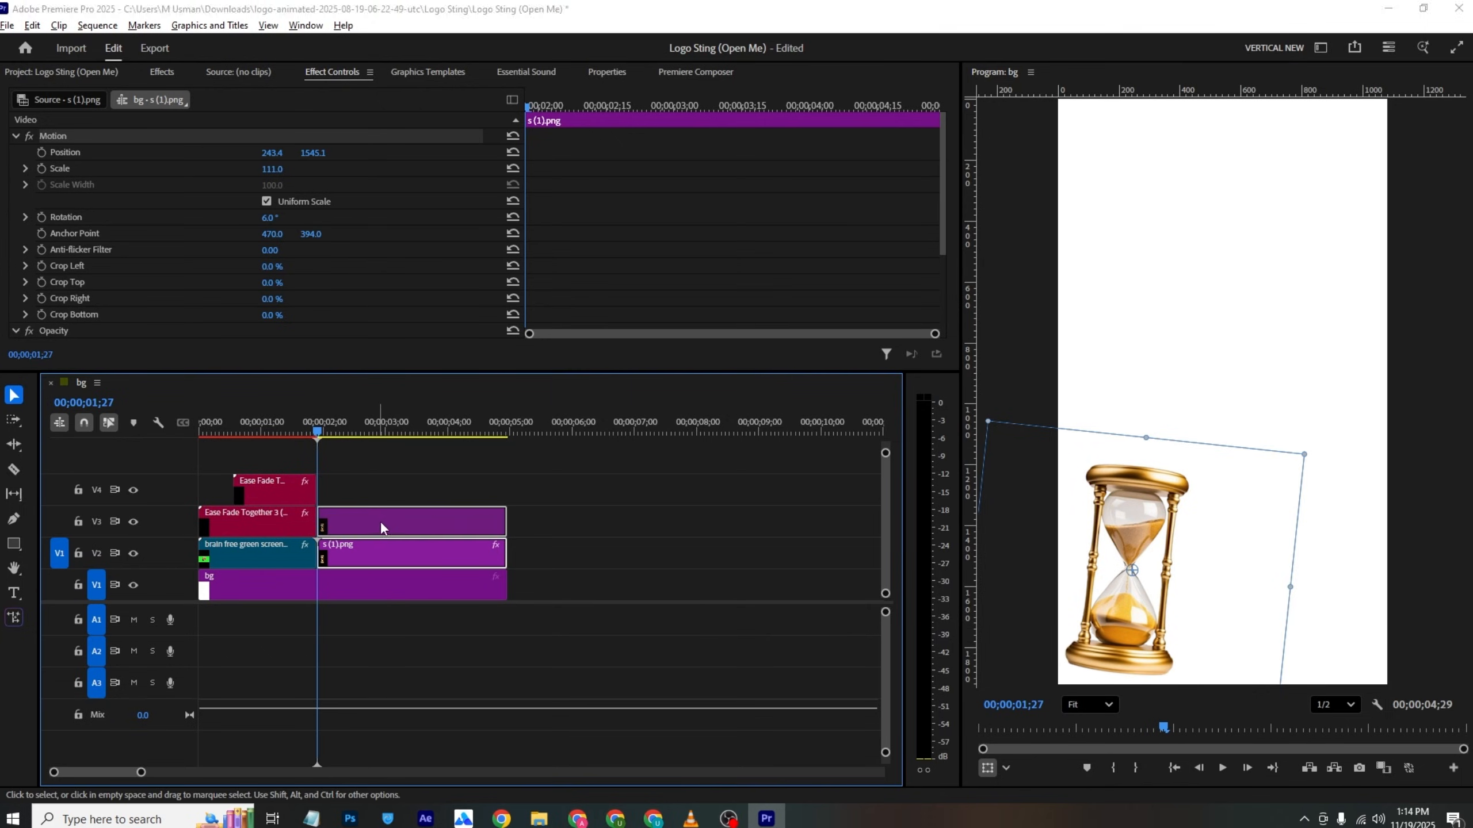
drag(380, 521, 382, 525)
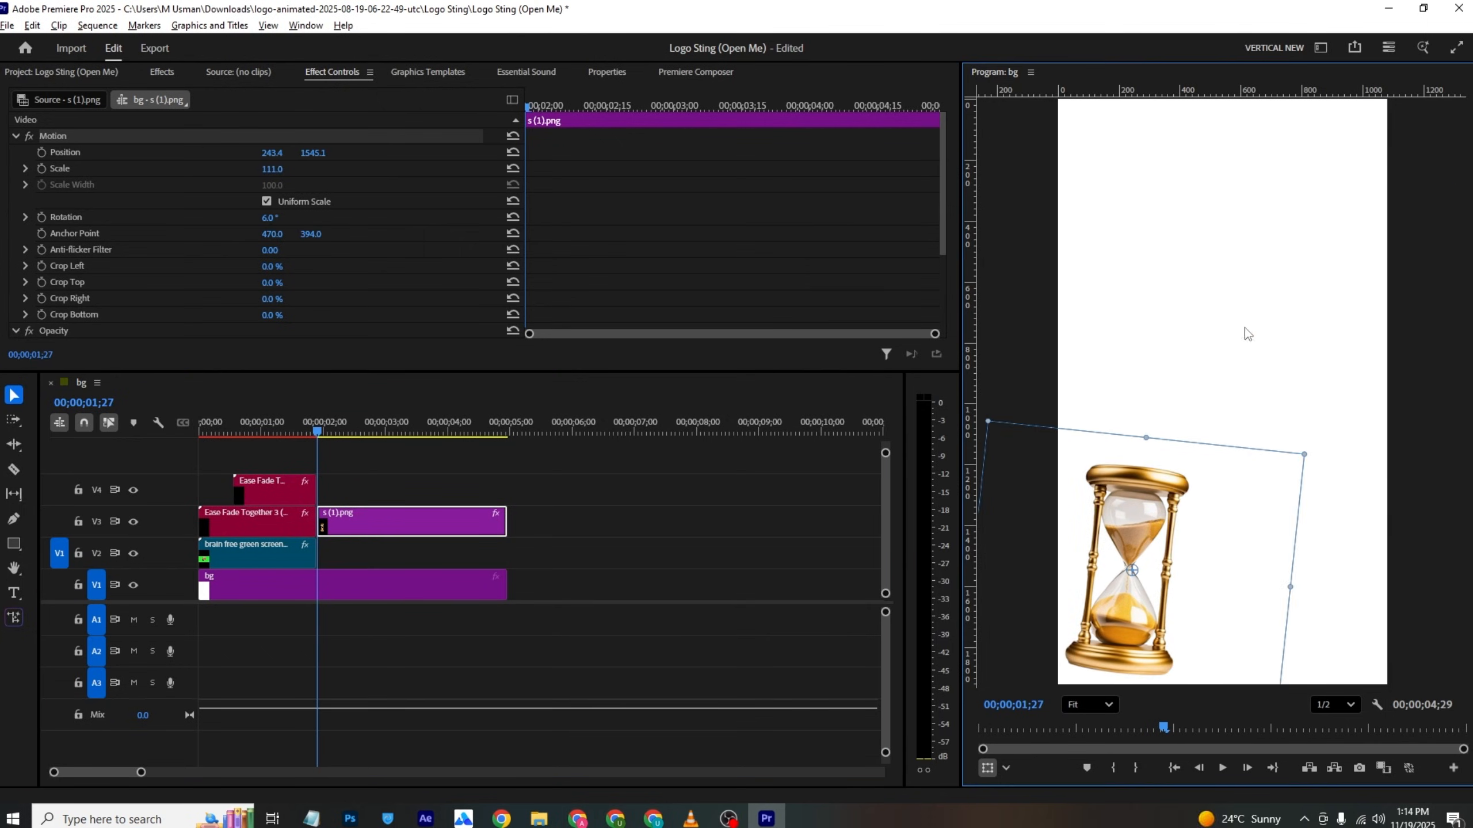
key(ctrl+z)
click(373, 556)
key(super)
click(524, 539)
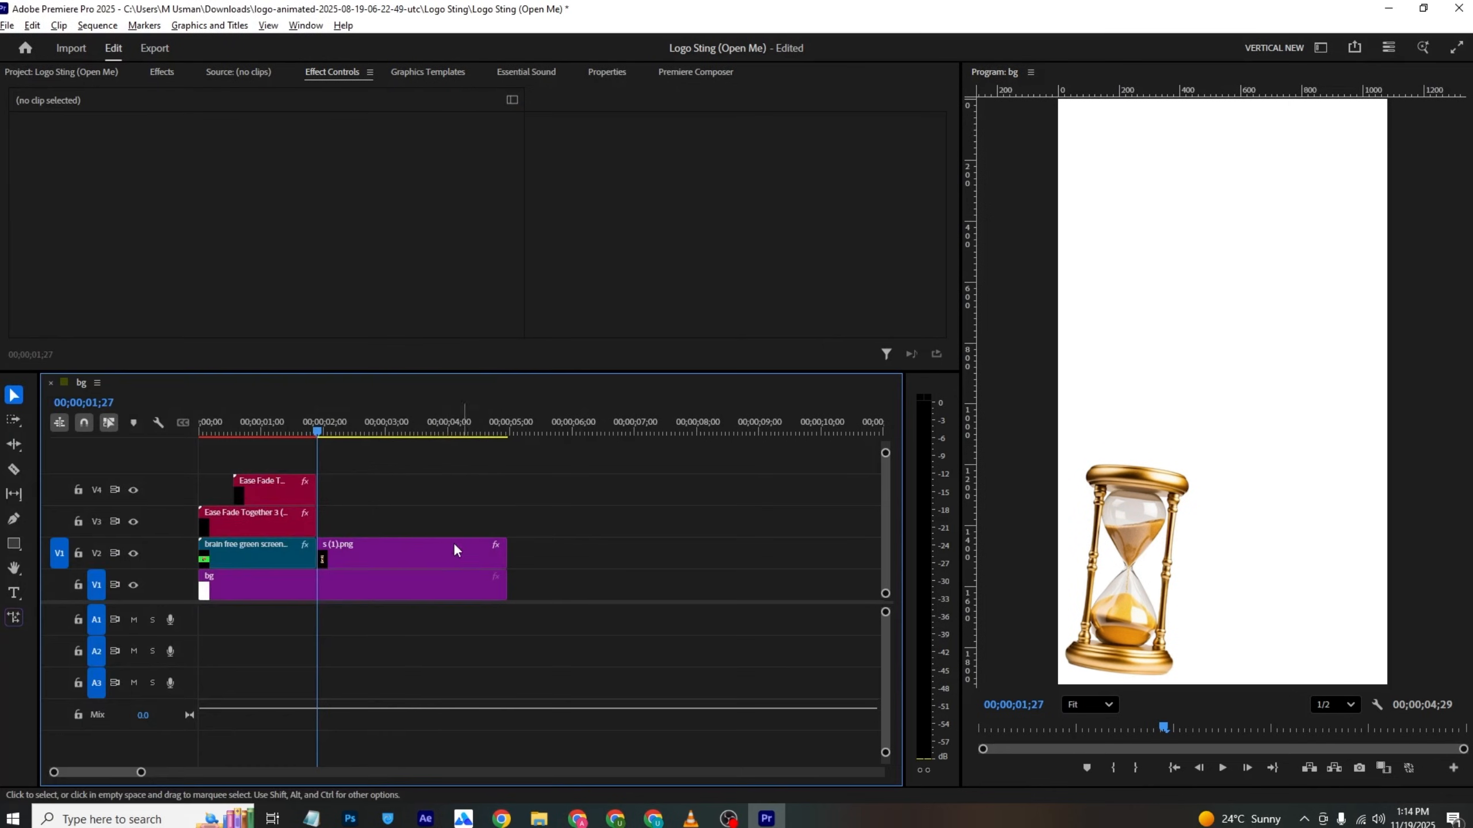
Step: Duplicate the hourglass clip onto V3 and set the copy's Position Y to 888.1 and Scale to 80
drag(421, 559, 390, 513)
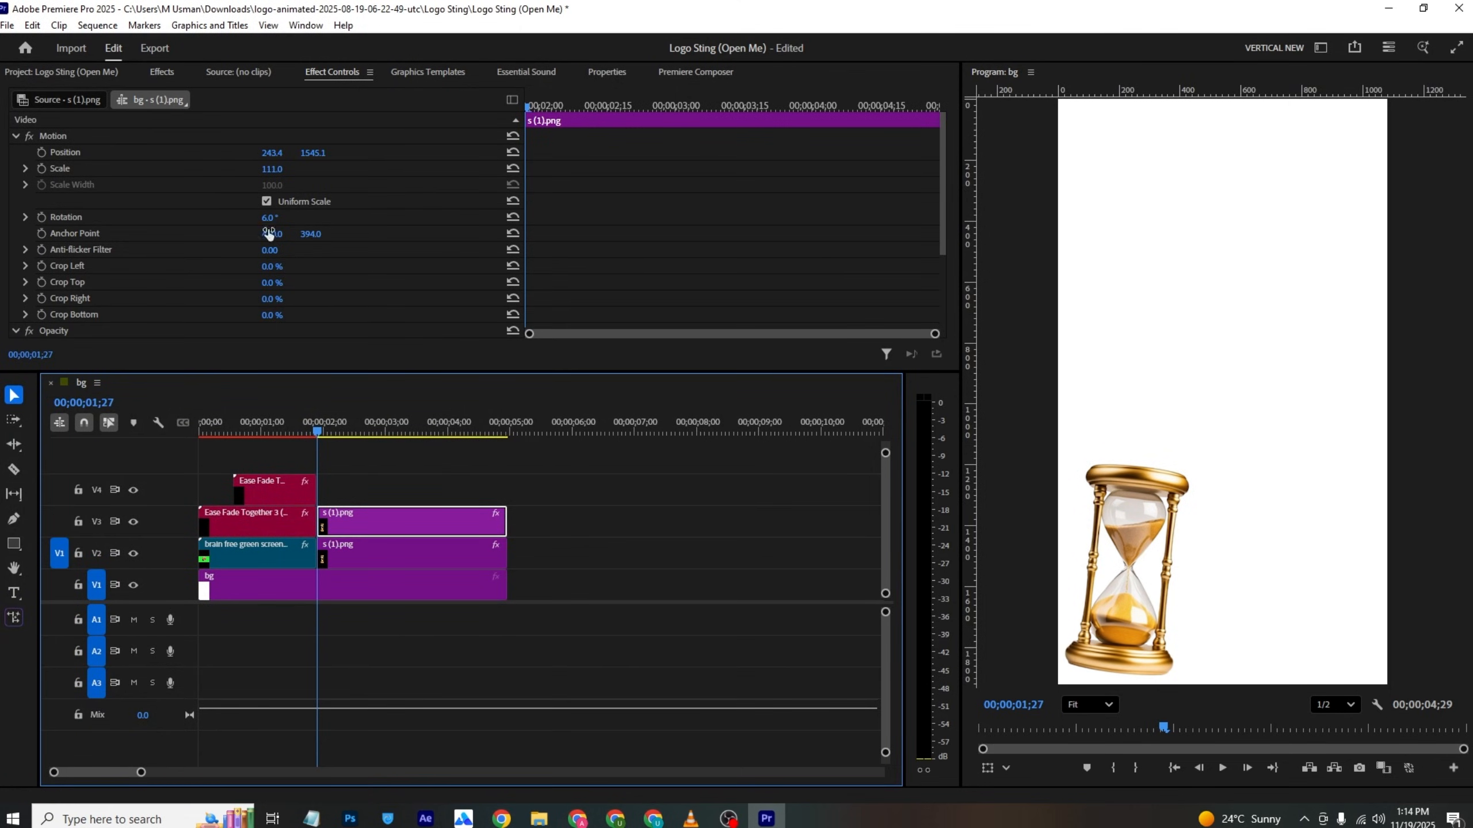
drag(310, 152, 186, 152)
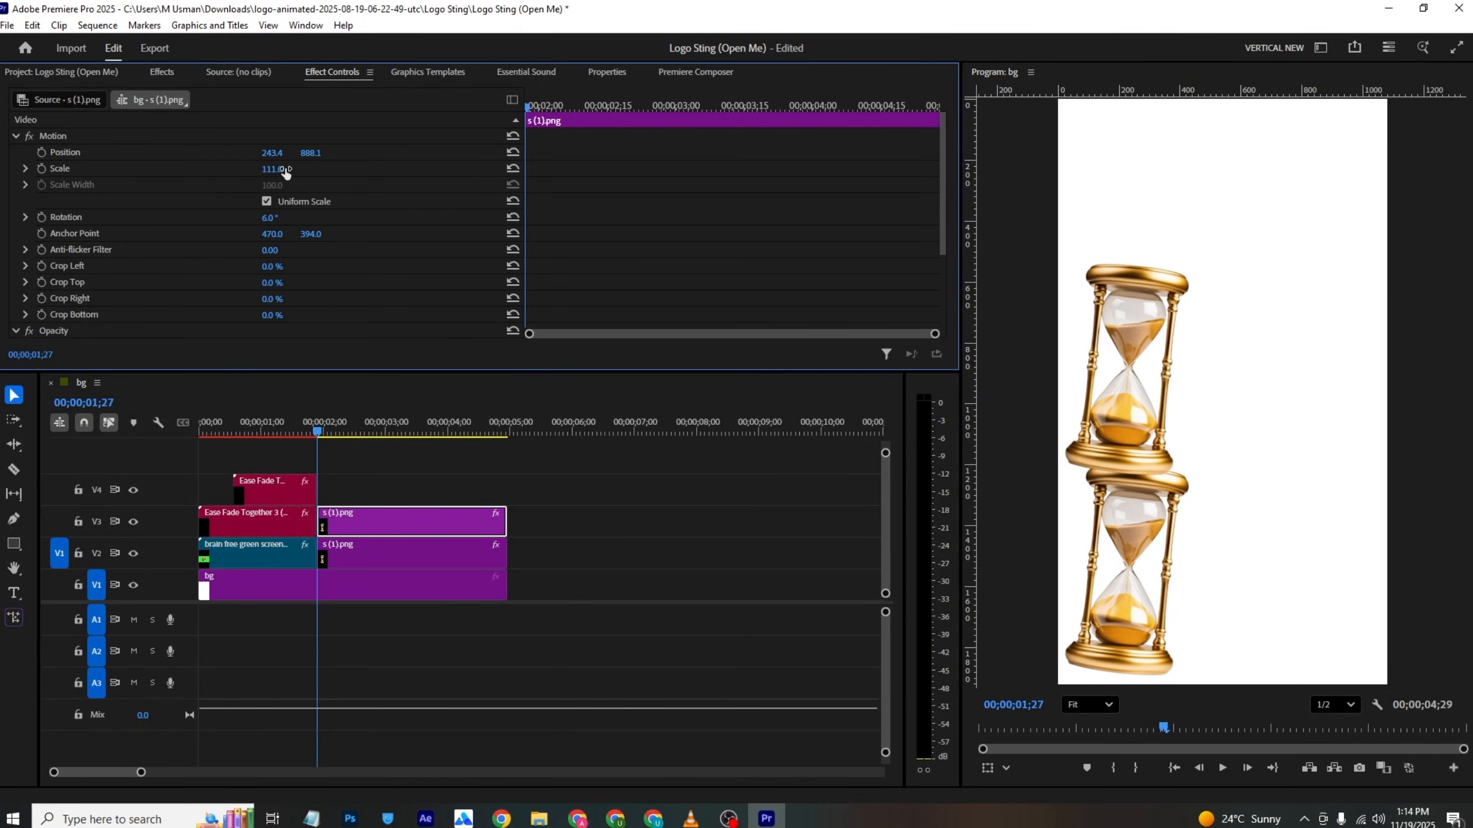
drag(284, 169, 263, 169)
key(alt+Tab)
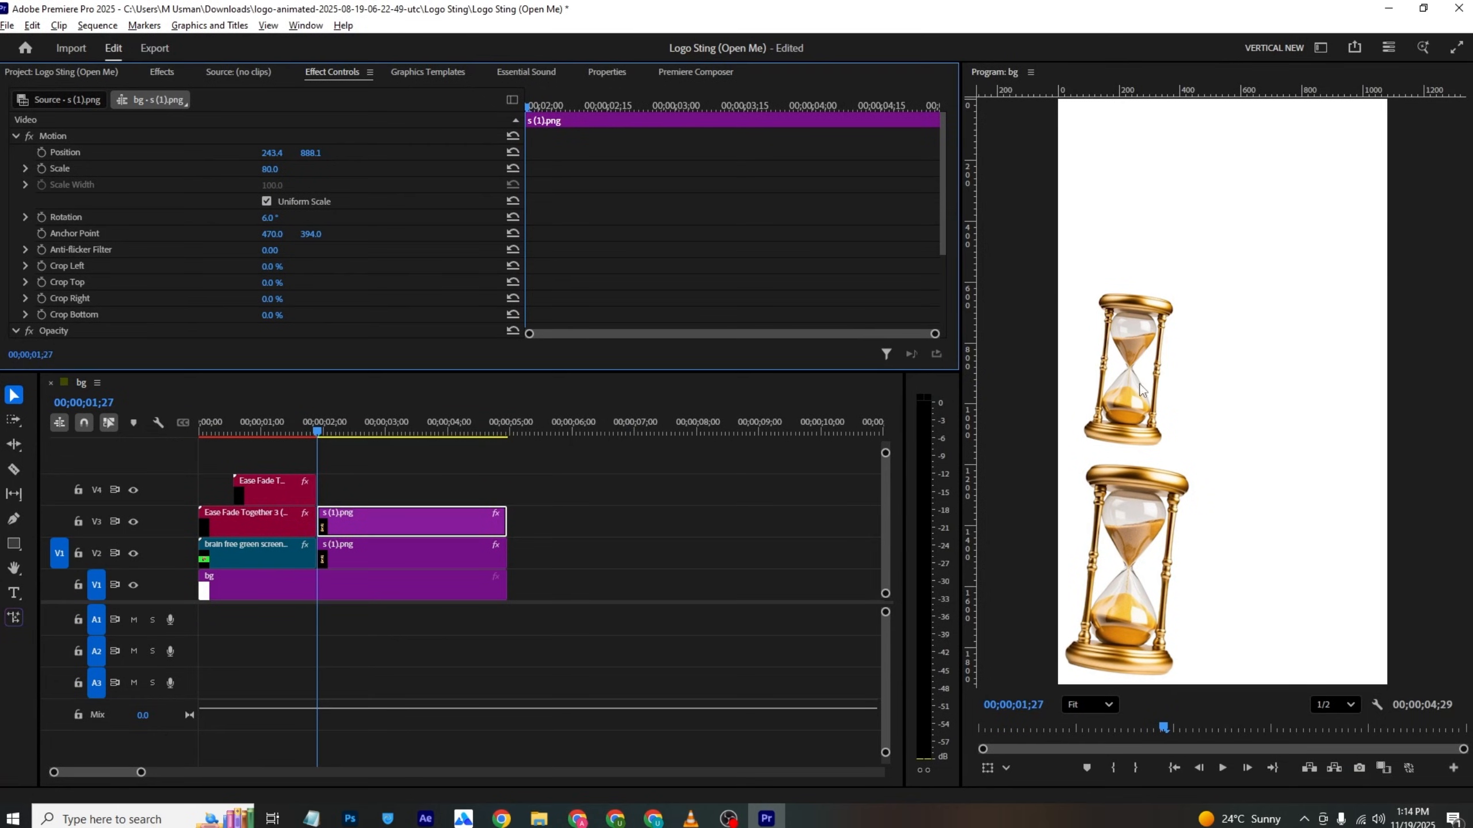
Step: Move the V3 hourglass to Position 1042, 586.7 and set its Rotation to -14°, using the reference video as a guide
click(1136, 409)
drag(1136, 409, 1381, 323)
key(alt+Tab)
key(alt+Tab)
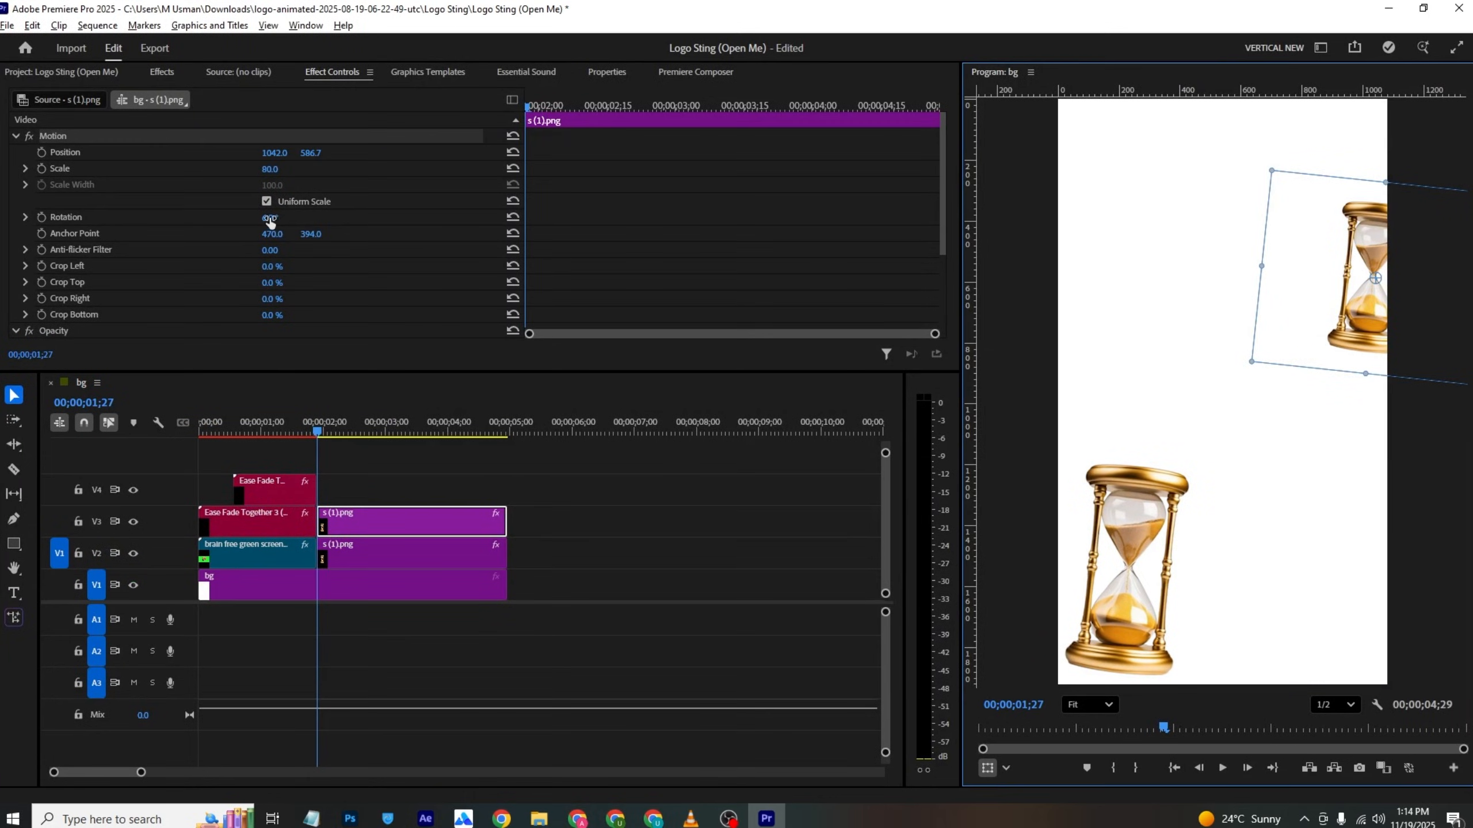
drag(270, 223, 299, 227)
key(alt+Tab)
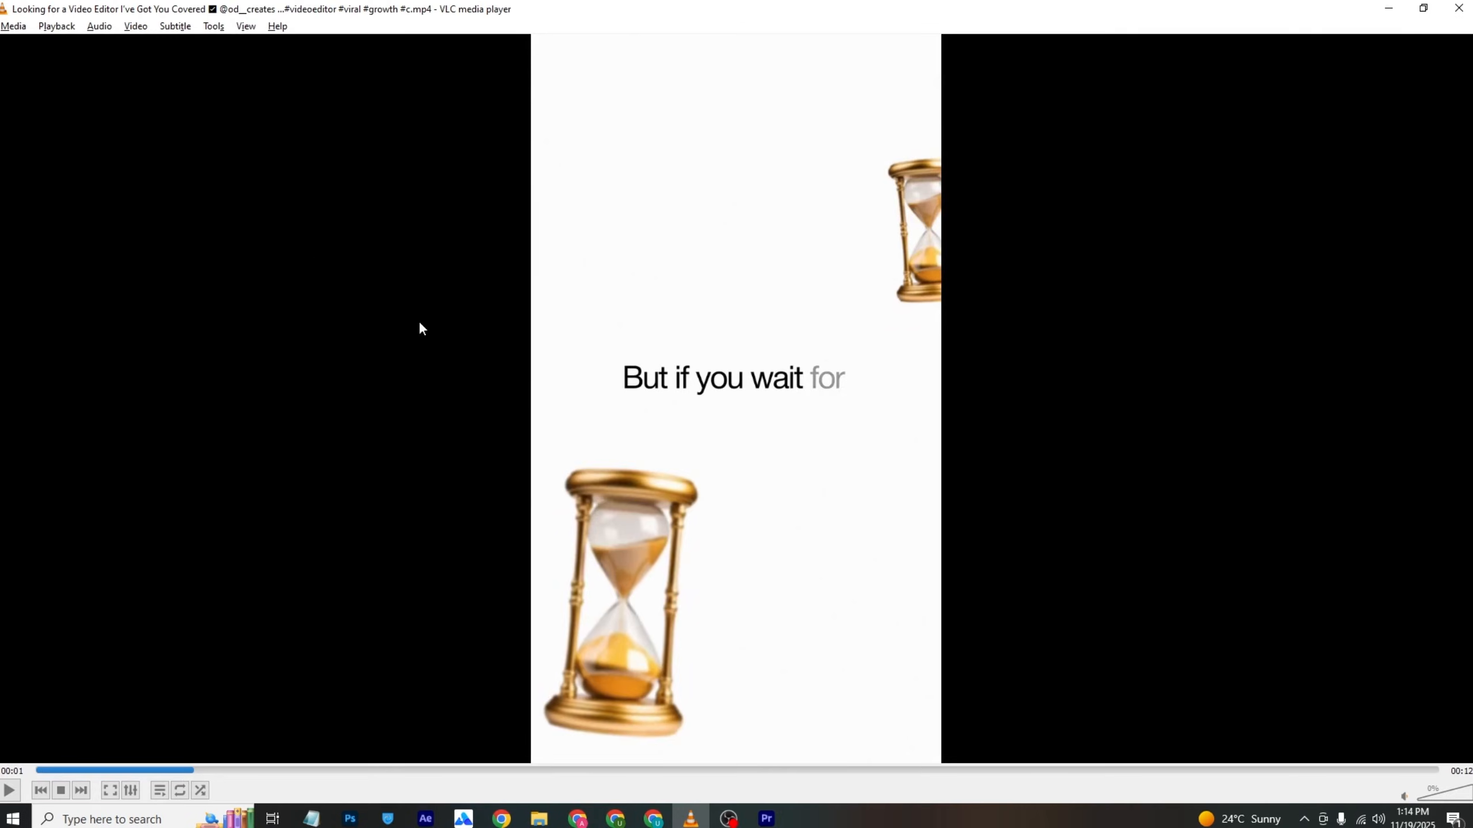
key(alt+Tab)
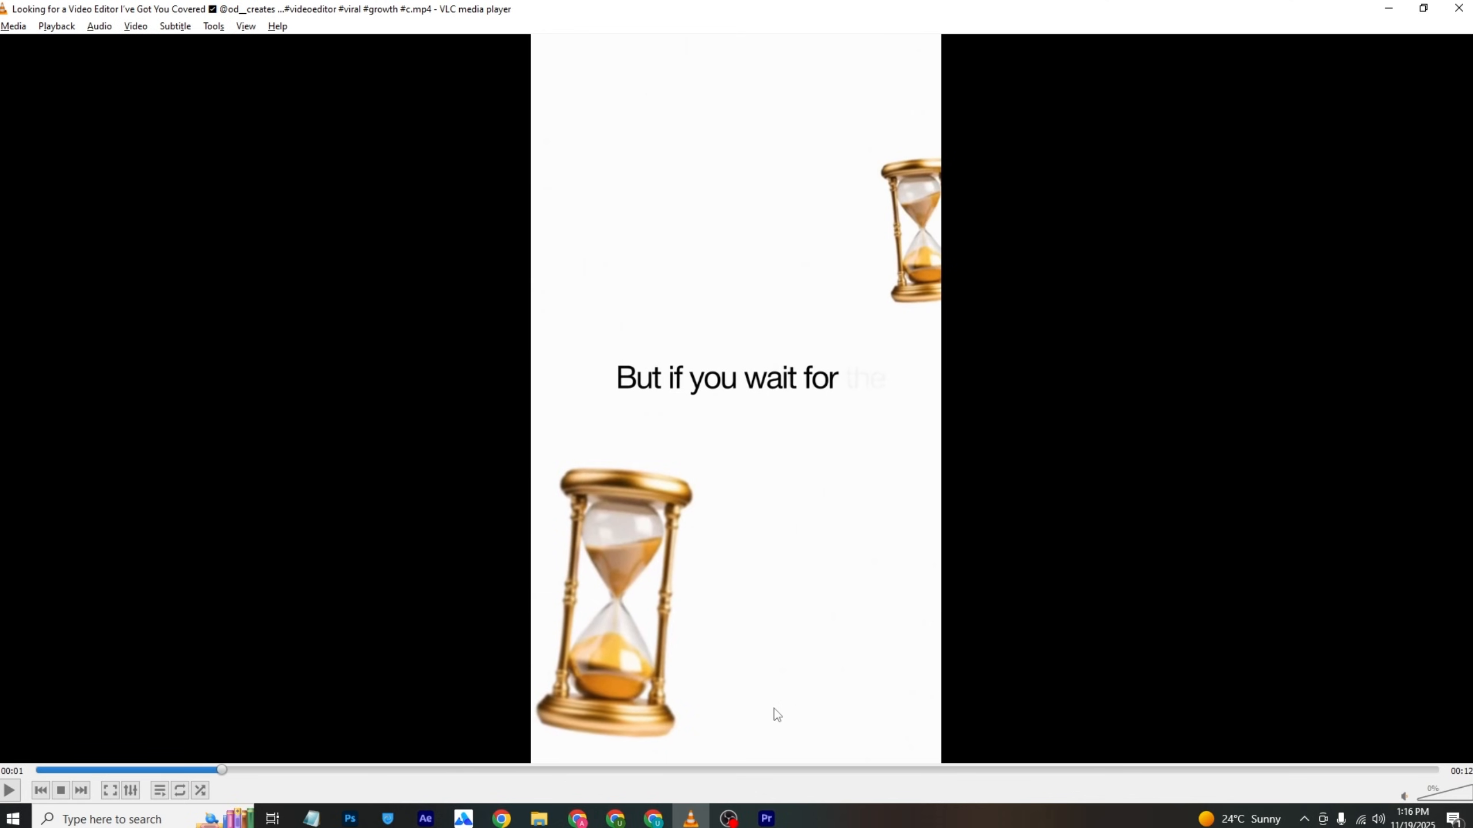
Step: Back in Premiere Pro, search the effects for "blur" and apply Gaussian Blur to the V2 hourglass clip
click(783, 819)
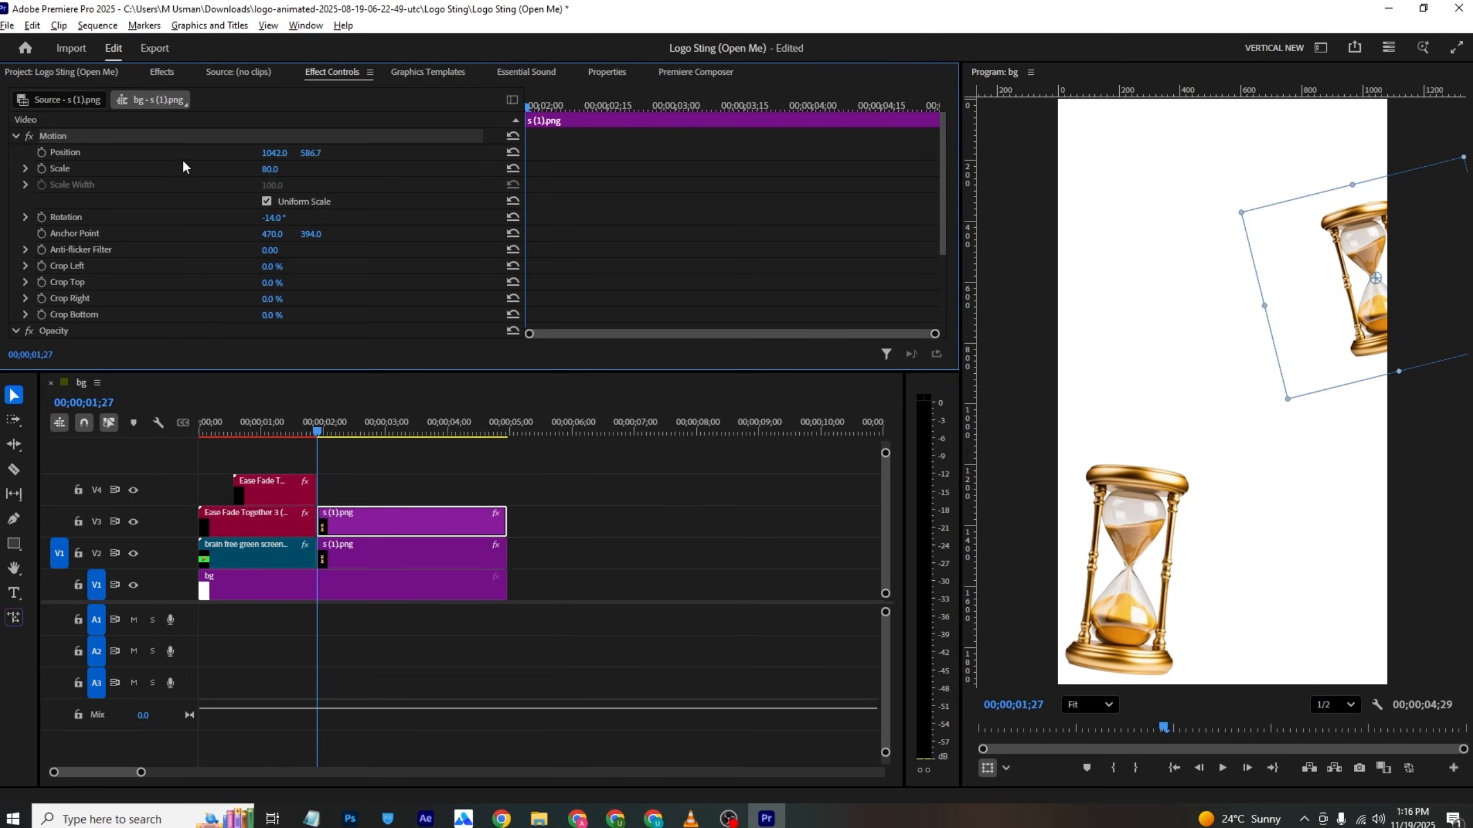
click(179, 74)
click(100, 99)
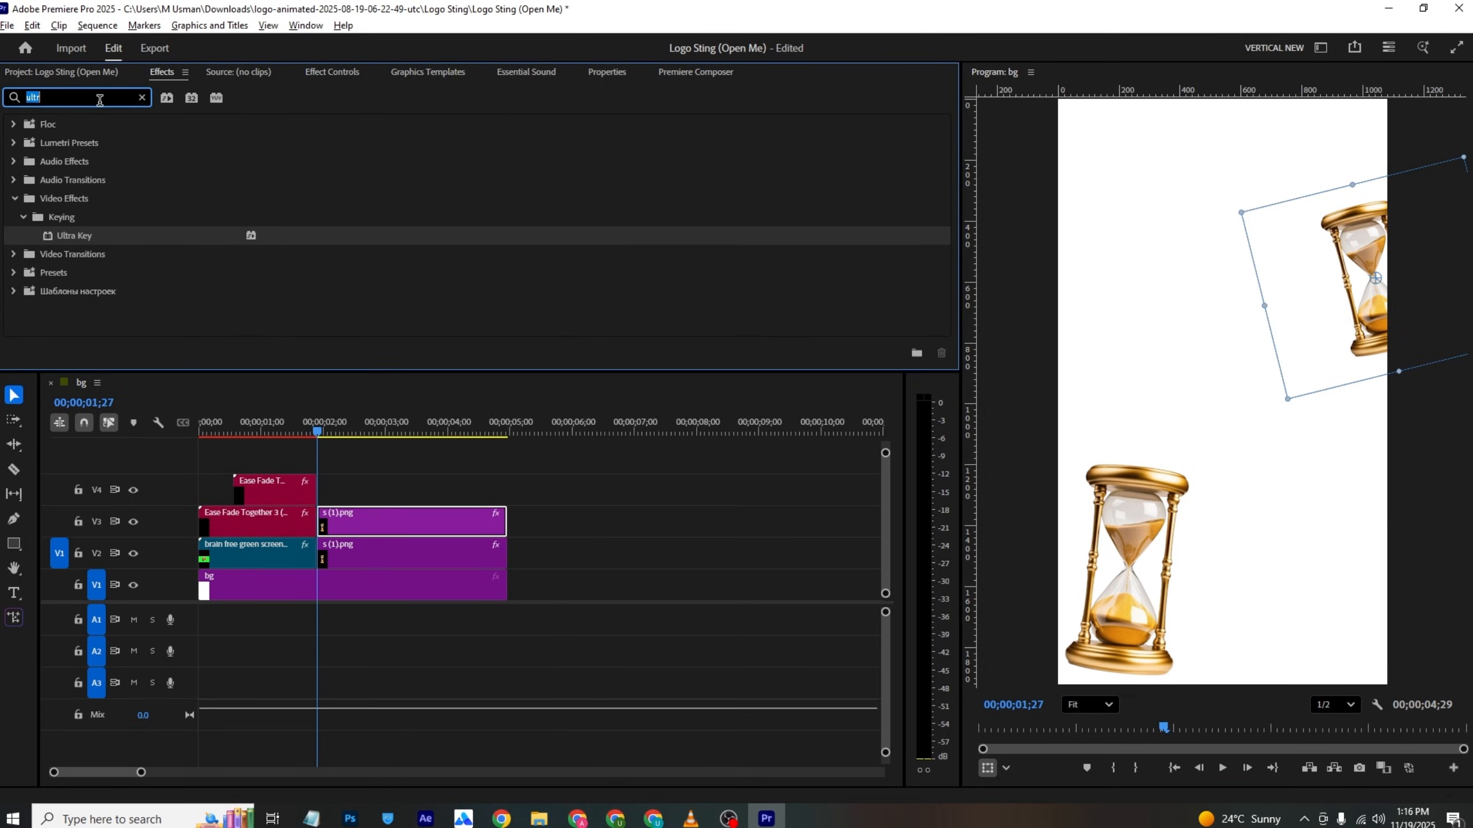
text(blur)
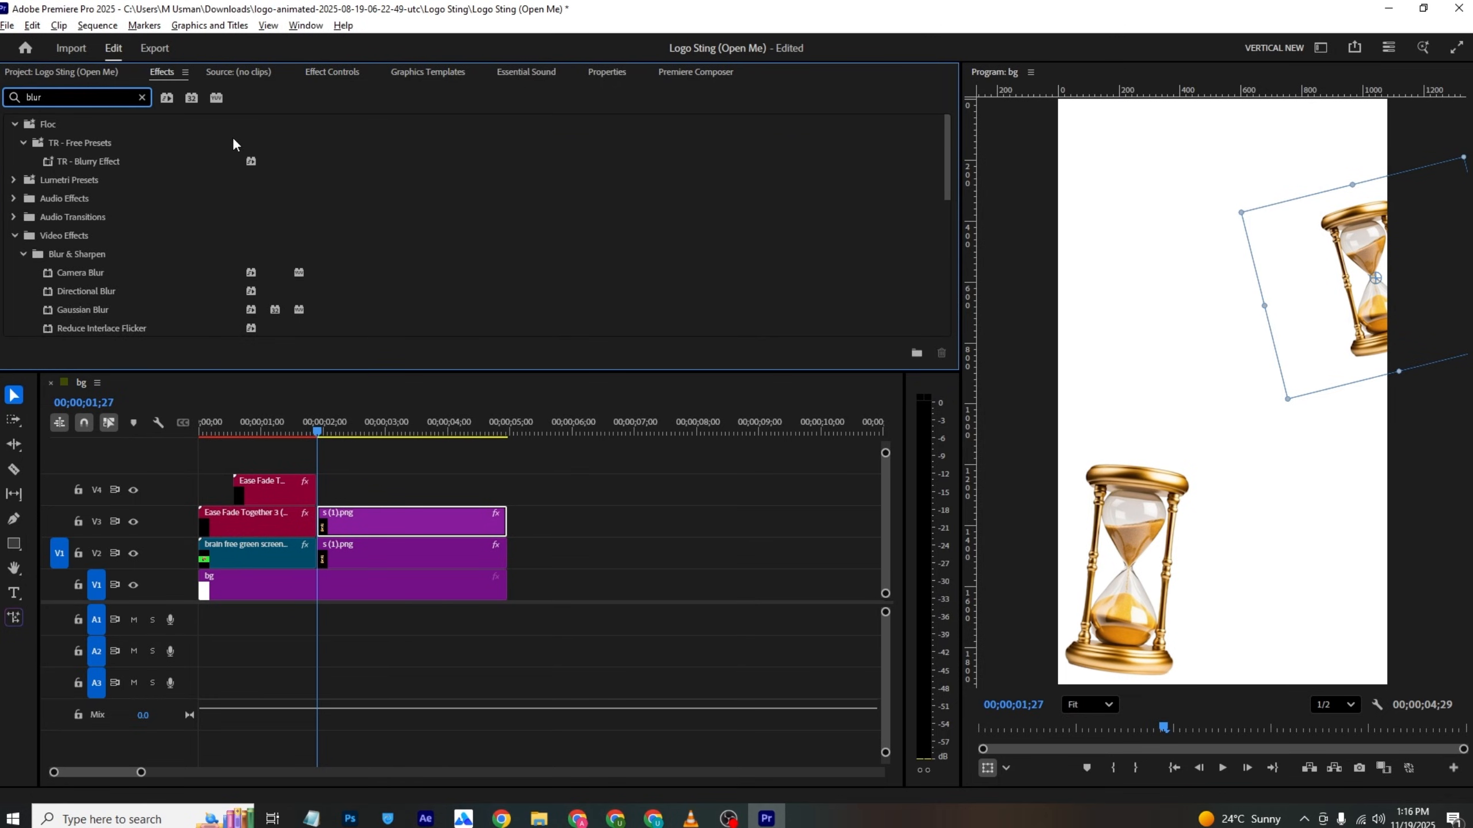
scroll(235, 144, down, 3)
click(90, 139)
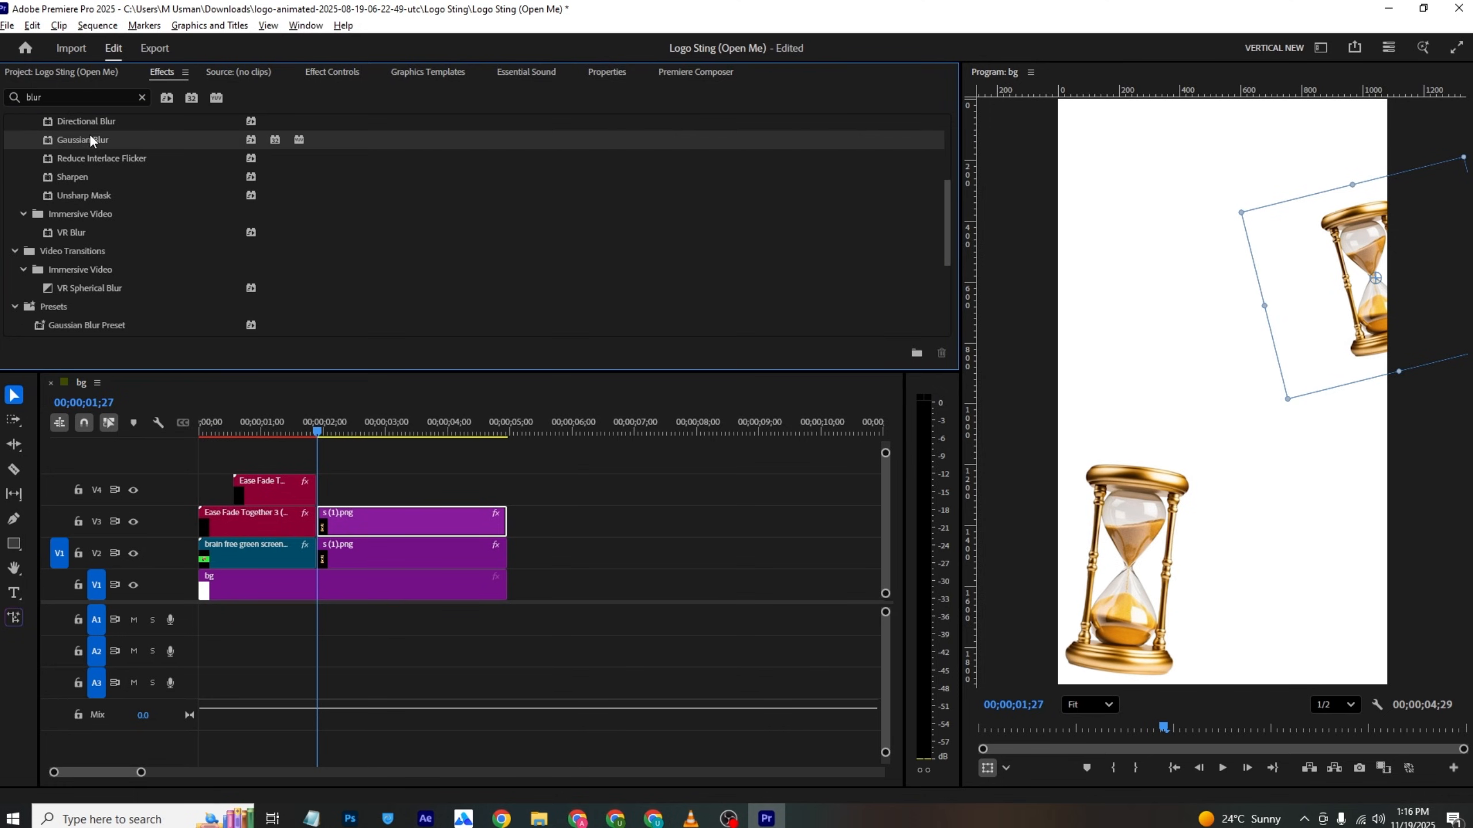
drag(151, 196, 437, 559)
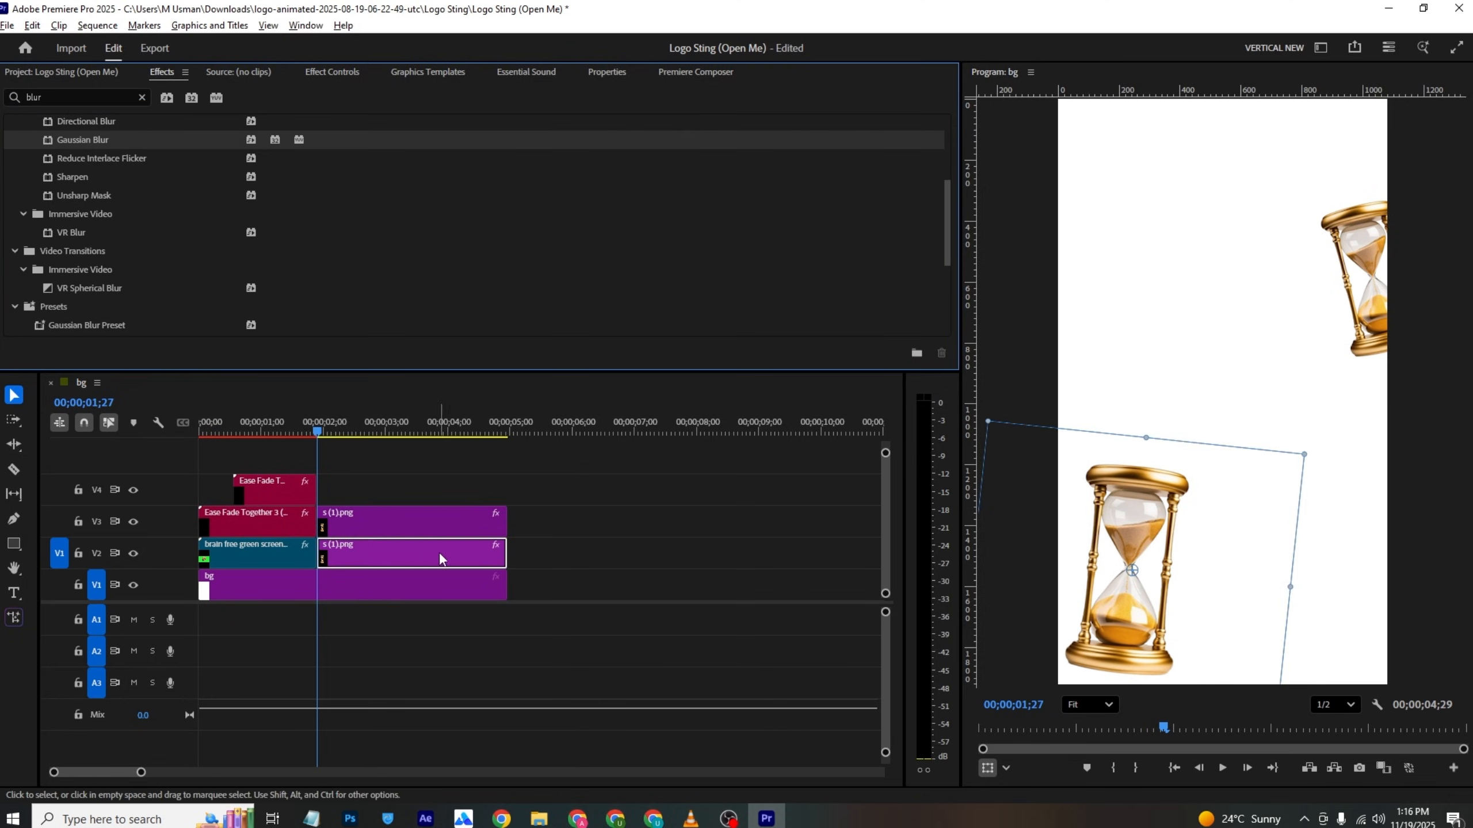
Step: Set the V2 hourglass's Blurriness to 12 and copy its Gaussian Blur effect onto the V3 hourglass
click(332, 71)
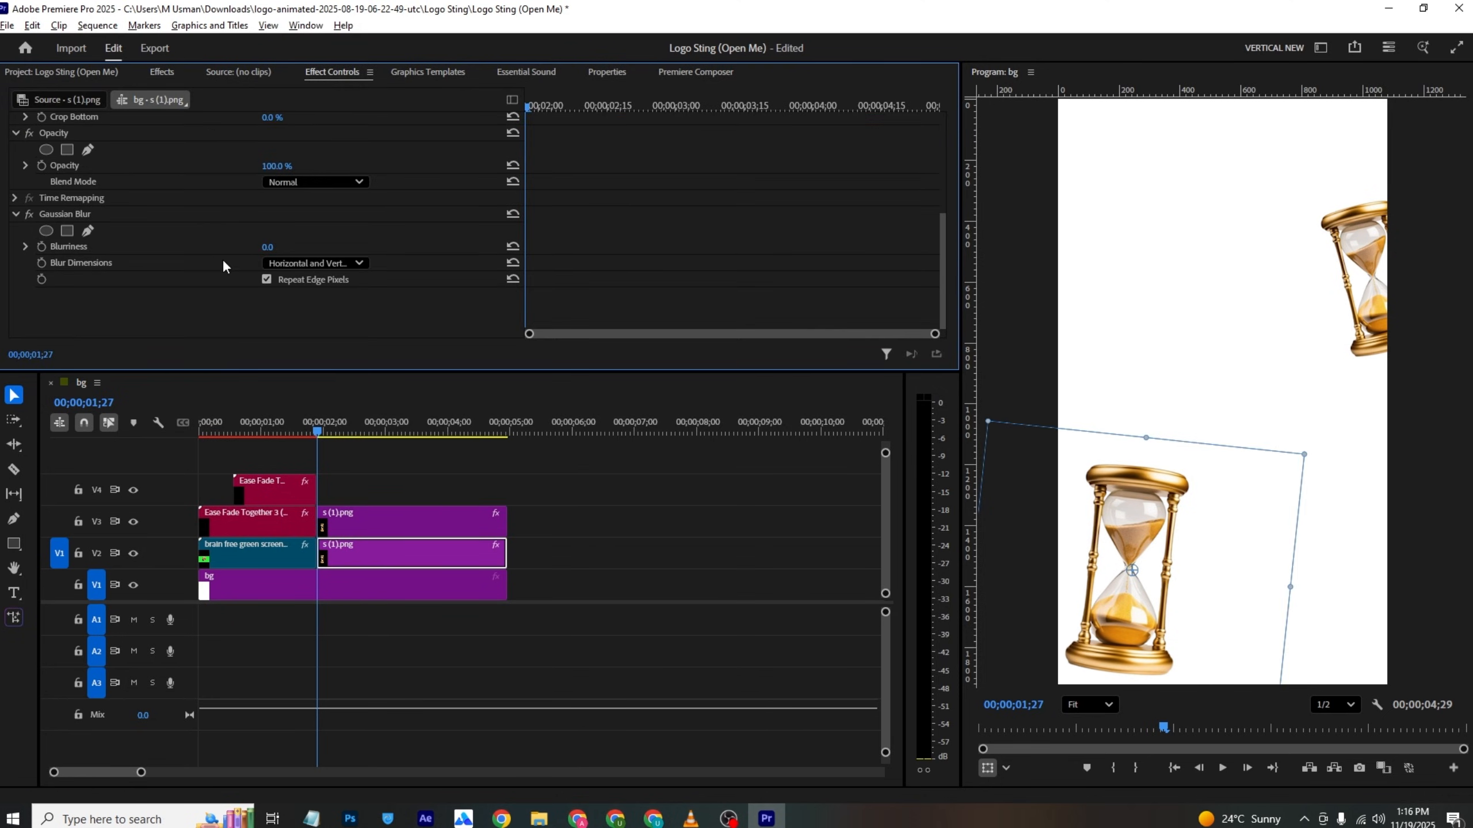
drag(268, 248, 279, 249)
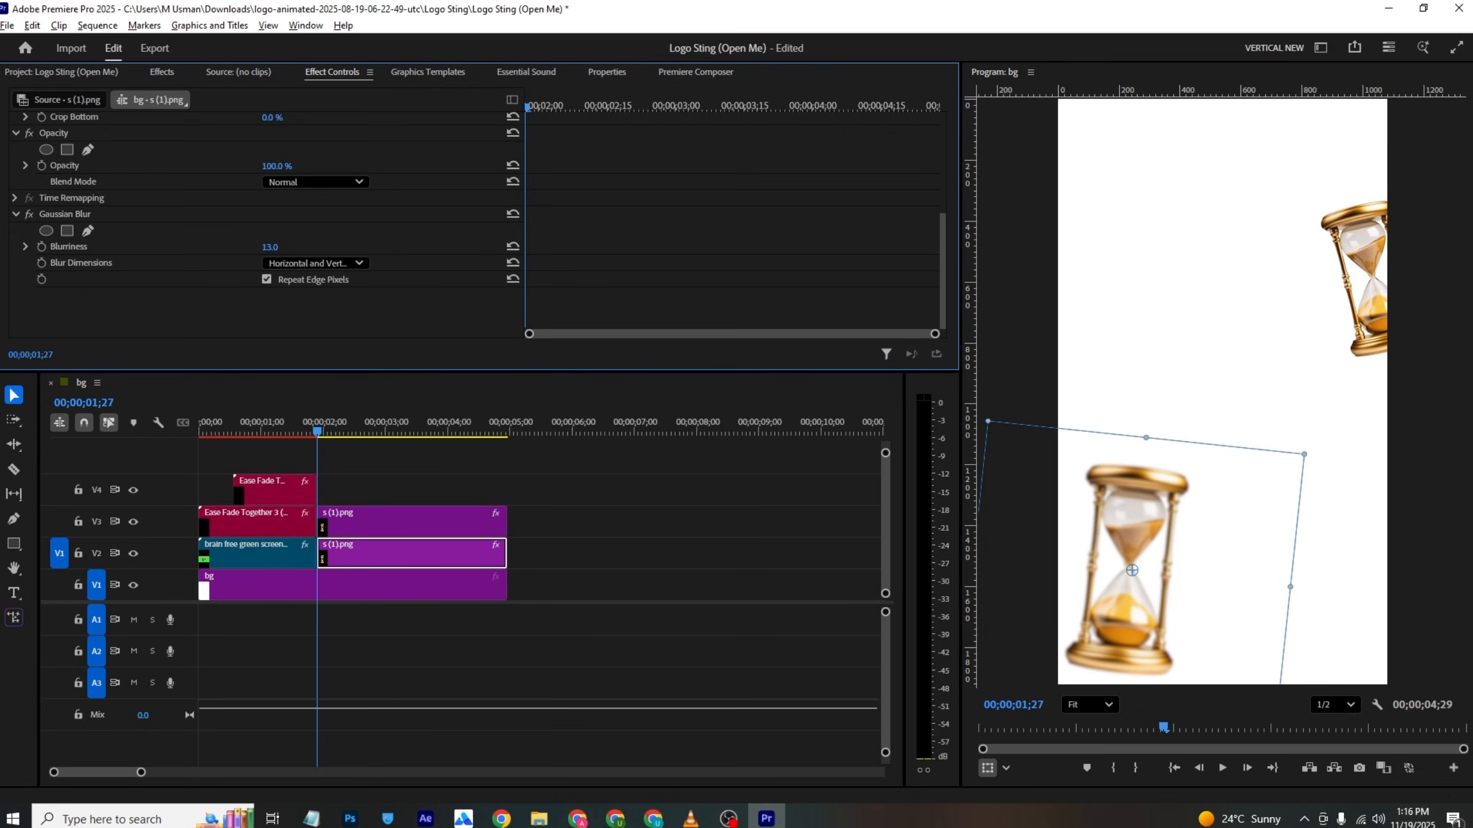
click(79, 215)
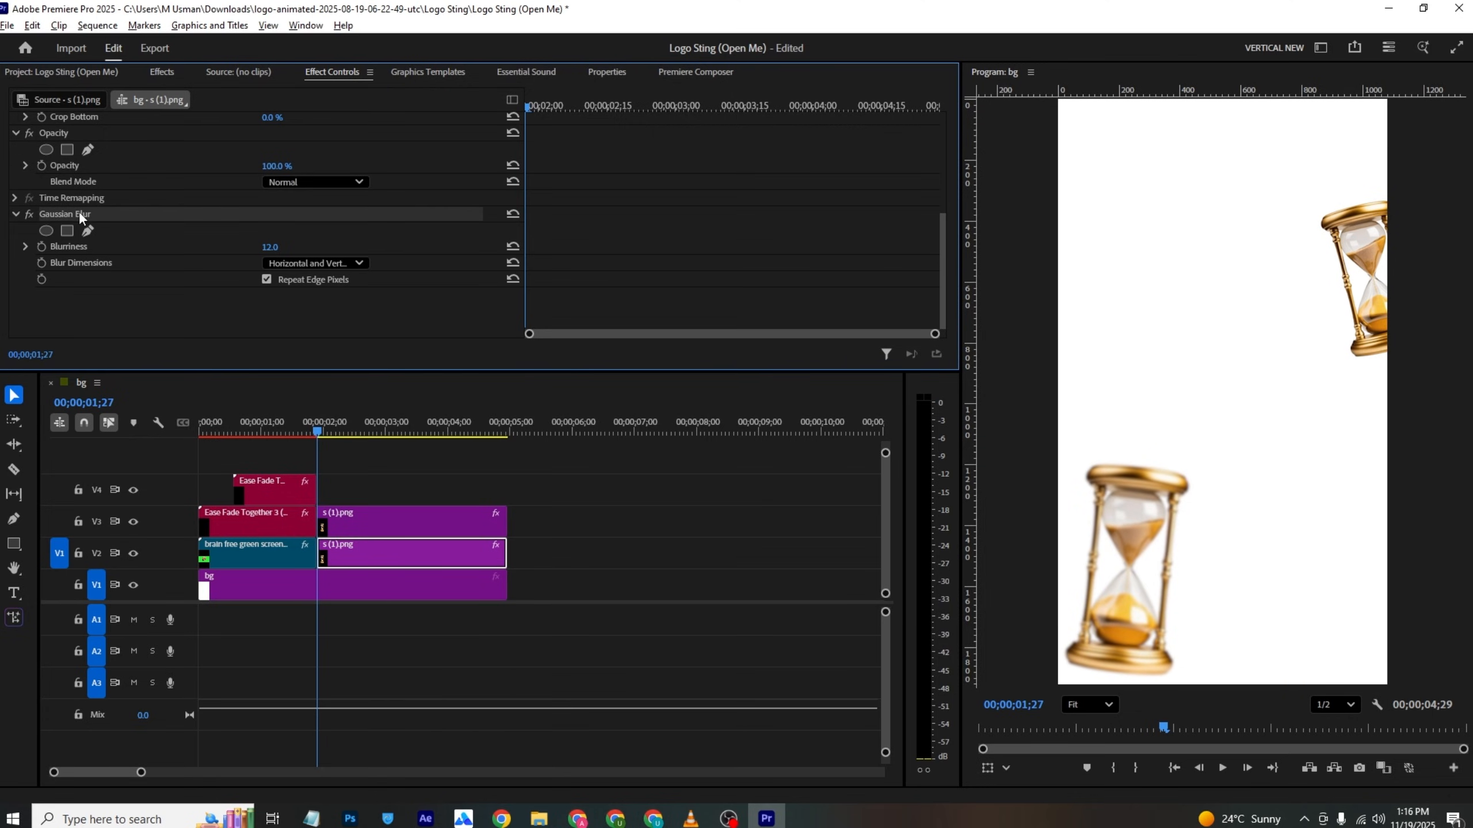
click(374, 527)
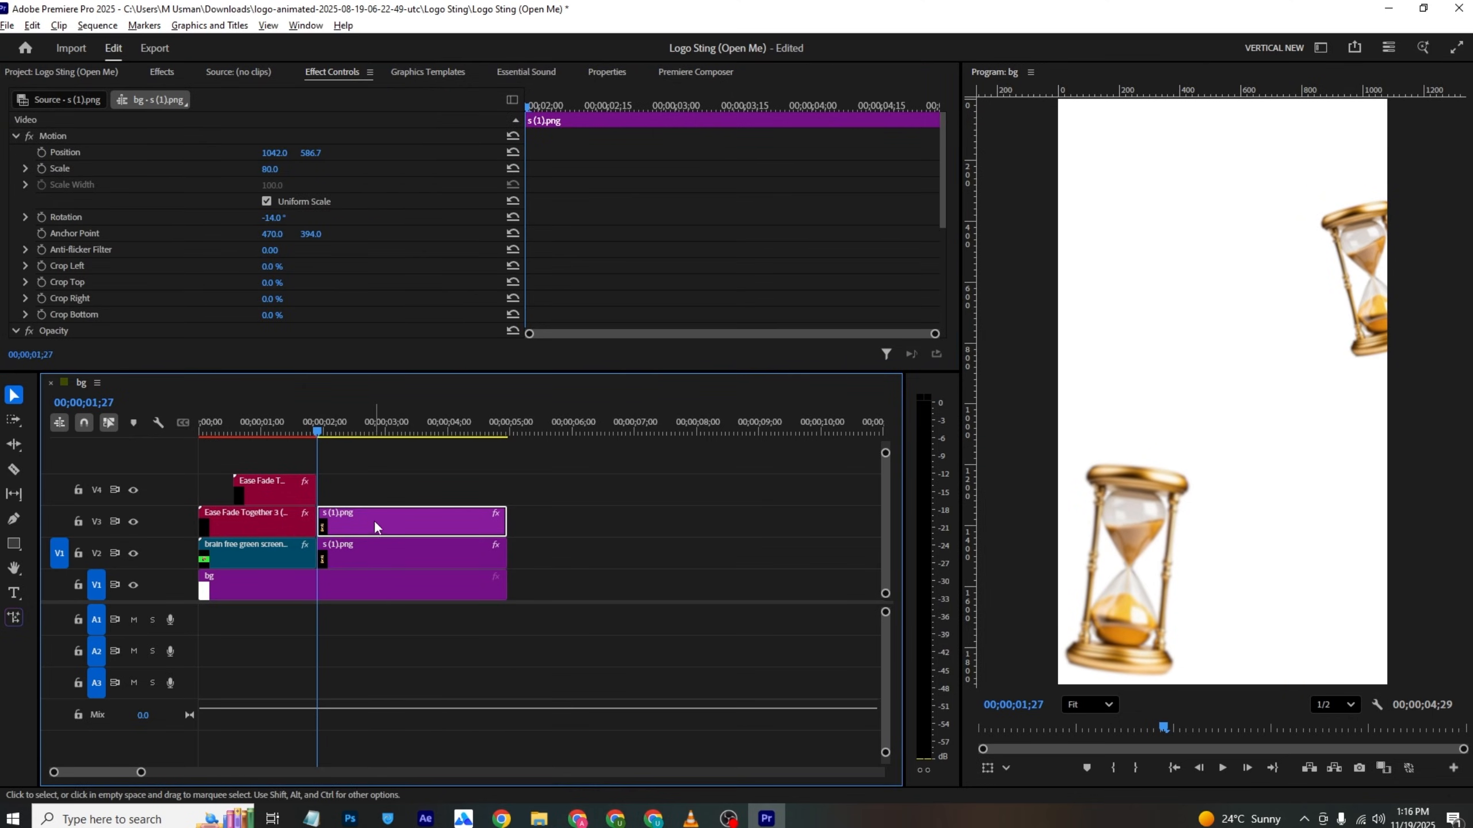
Step: Place a full-length copy of the V3 "you've goat and" caption clip on V4, starting at 00;00;01;27
click(275, 513)
key(super)
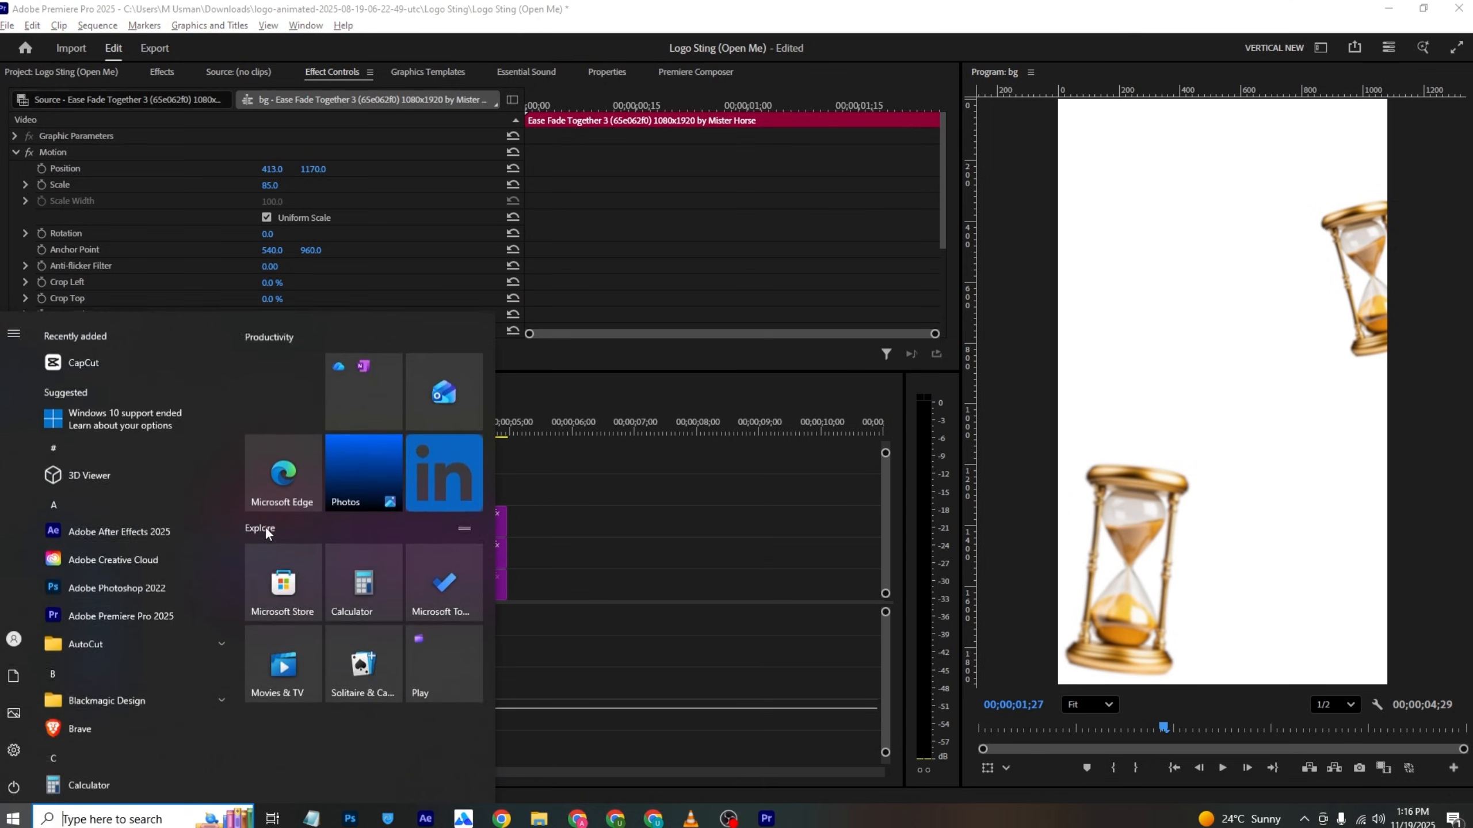
click(521, 526)
drag(256, 514, 510, 484)
click(389, 488)
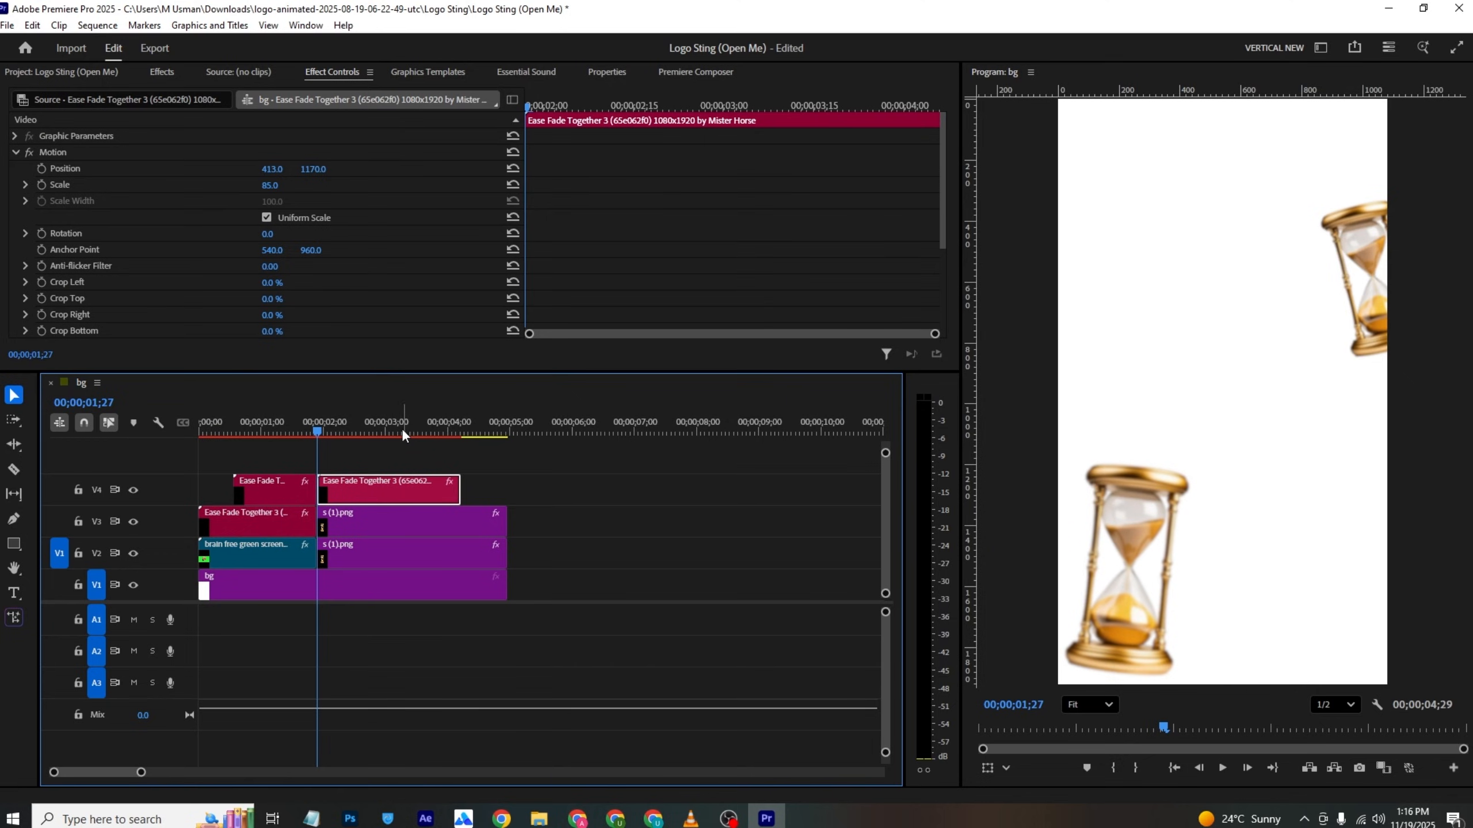
Step: Move the V4 "you've goat and" caption between the two hourglasses, at Position 529.6, 937, comparing it with the reference video
drag(346, 430, 412, 429)
click(1195, 439)
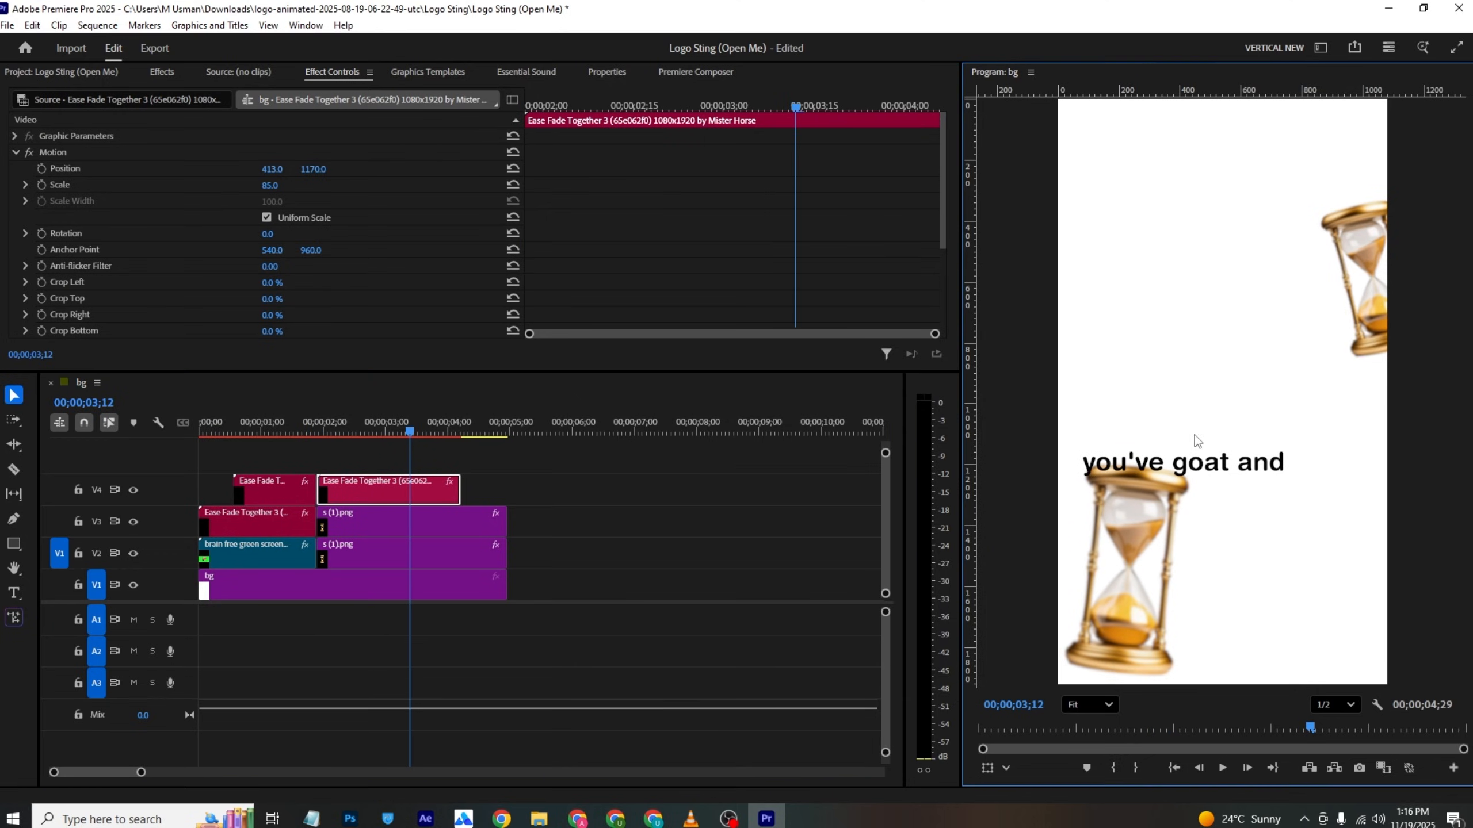
click(1224, 483)
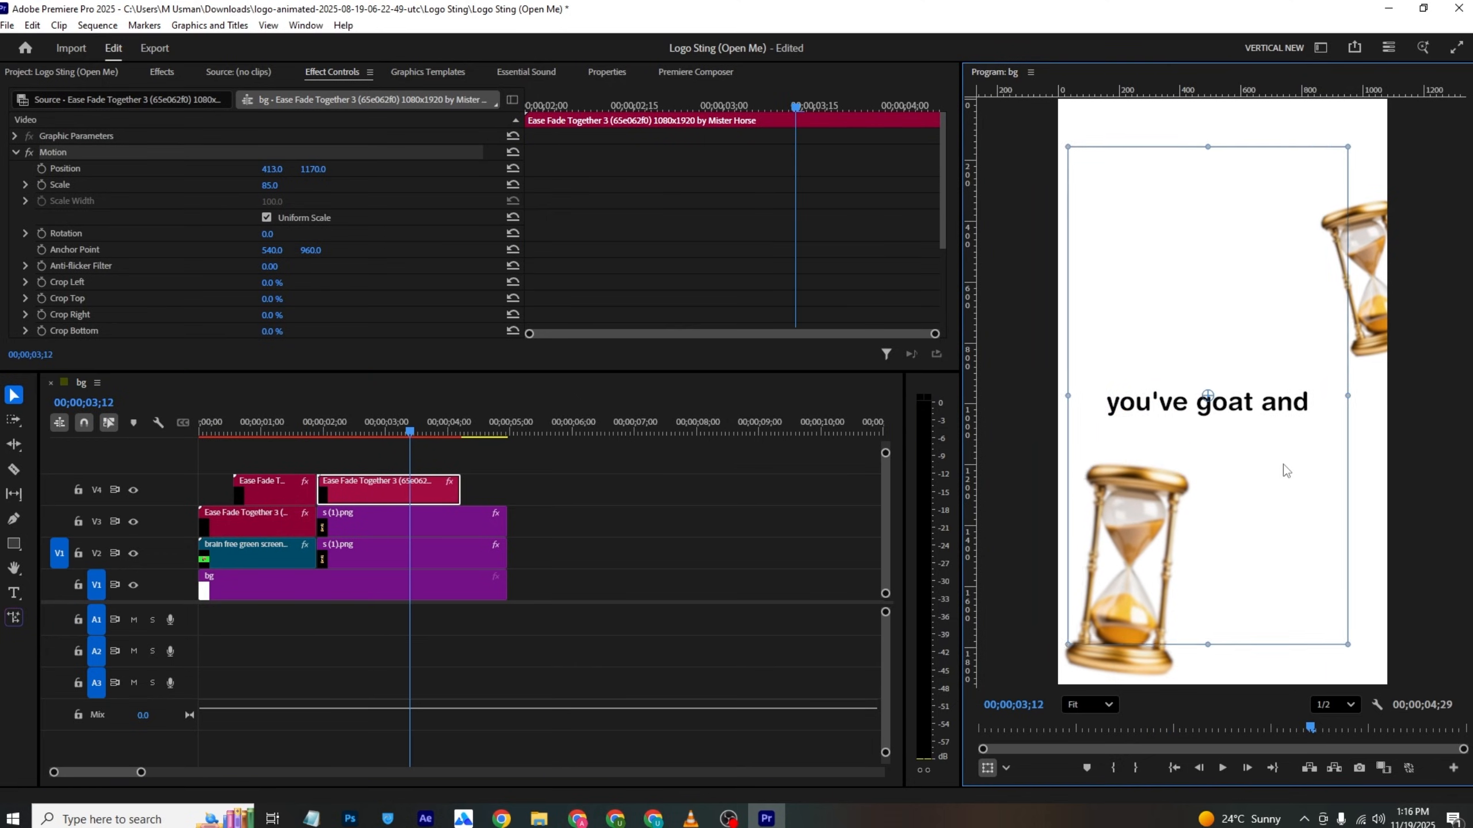
key(alt+Tab)
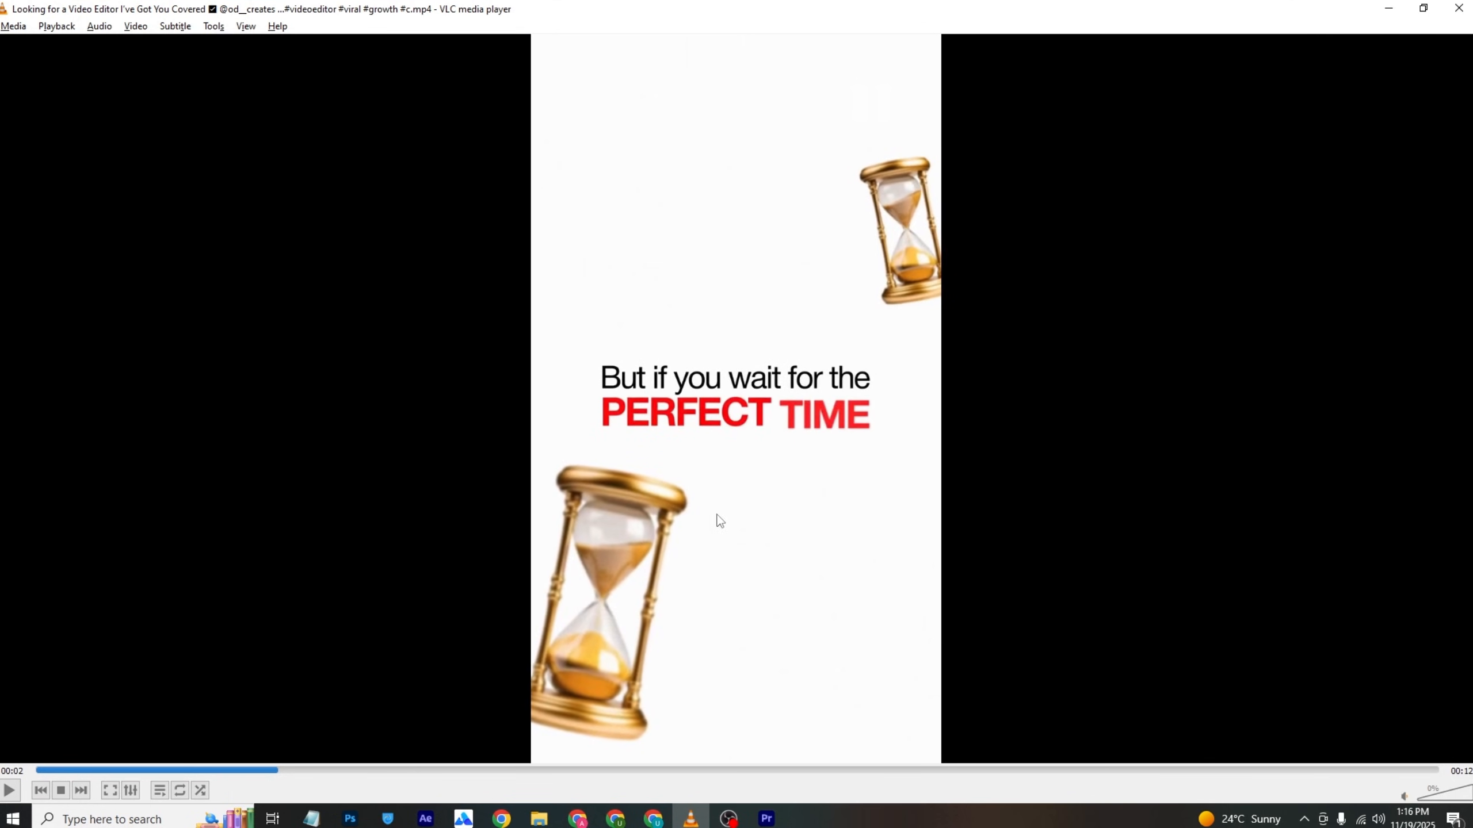
key(alt+Tab)
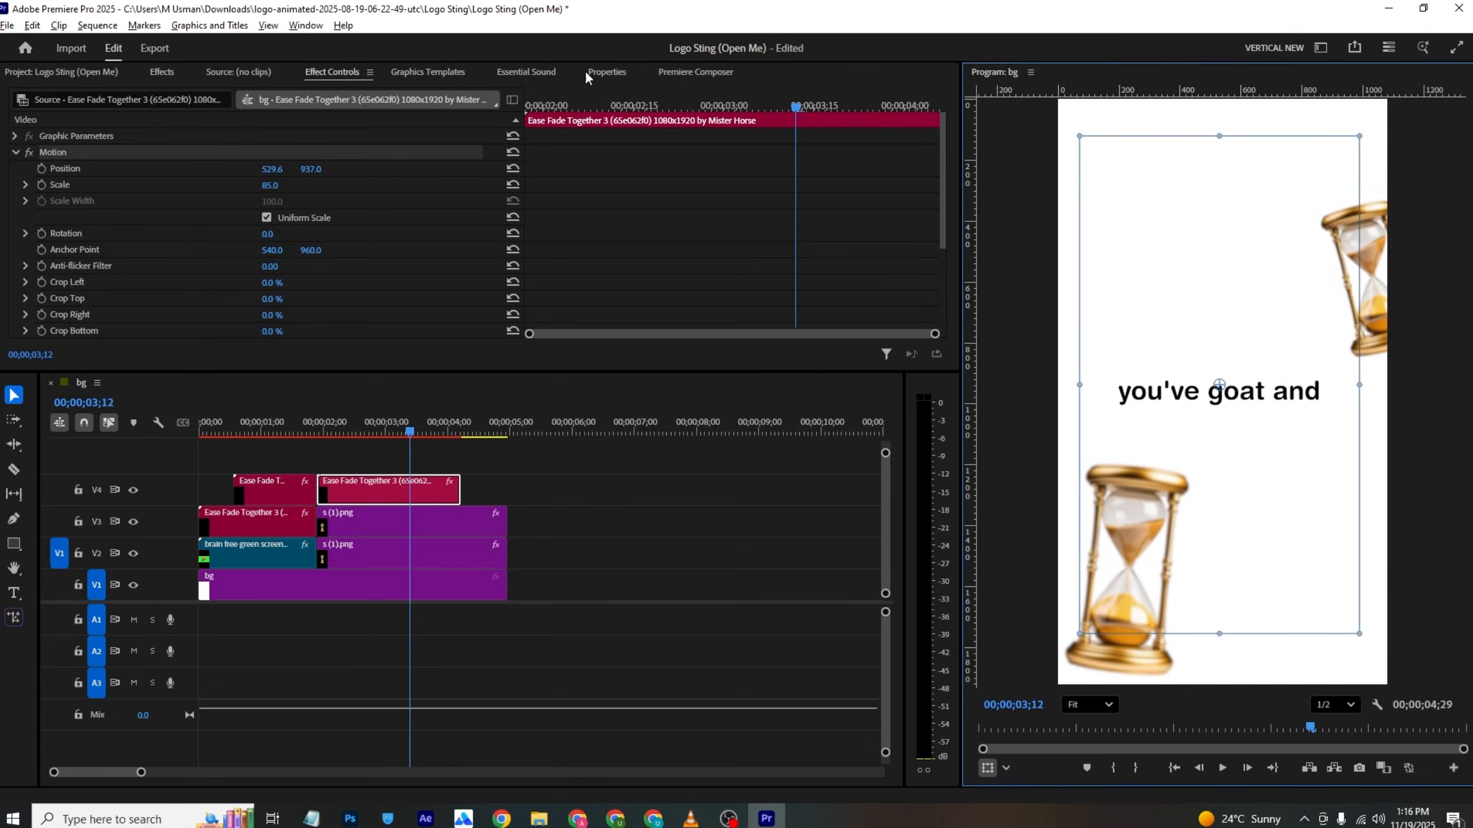
Step: Replace the V4 caption's text with "but if you wait for the"
click(591, 74)
scroll(290, 223, down, 5)
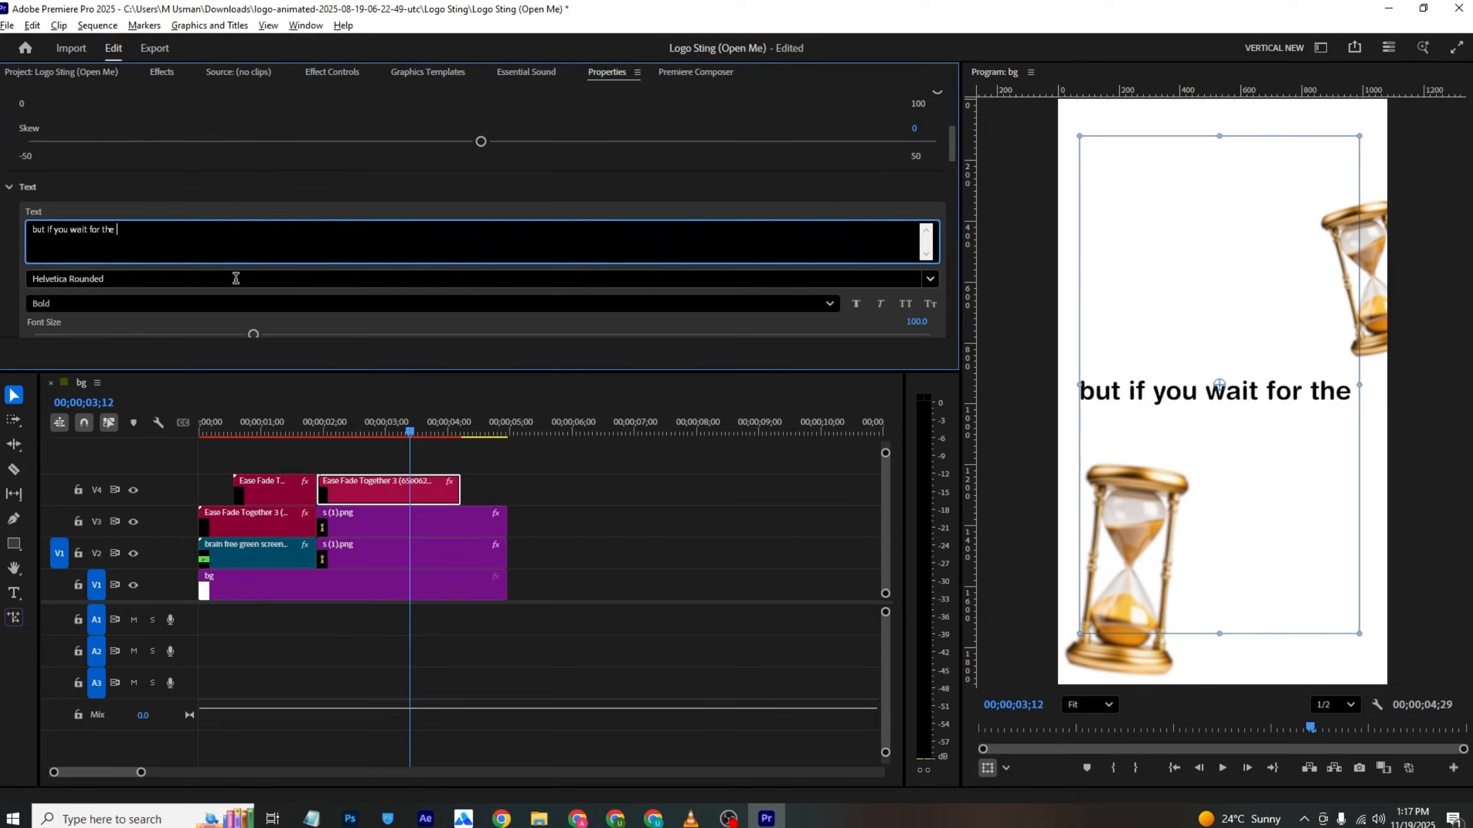
click(235, 214)
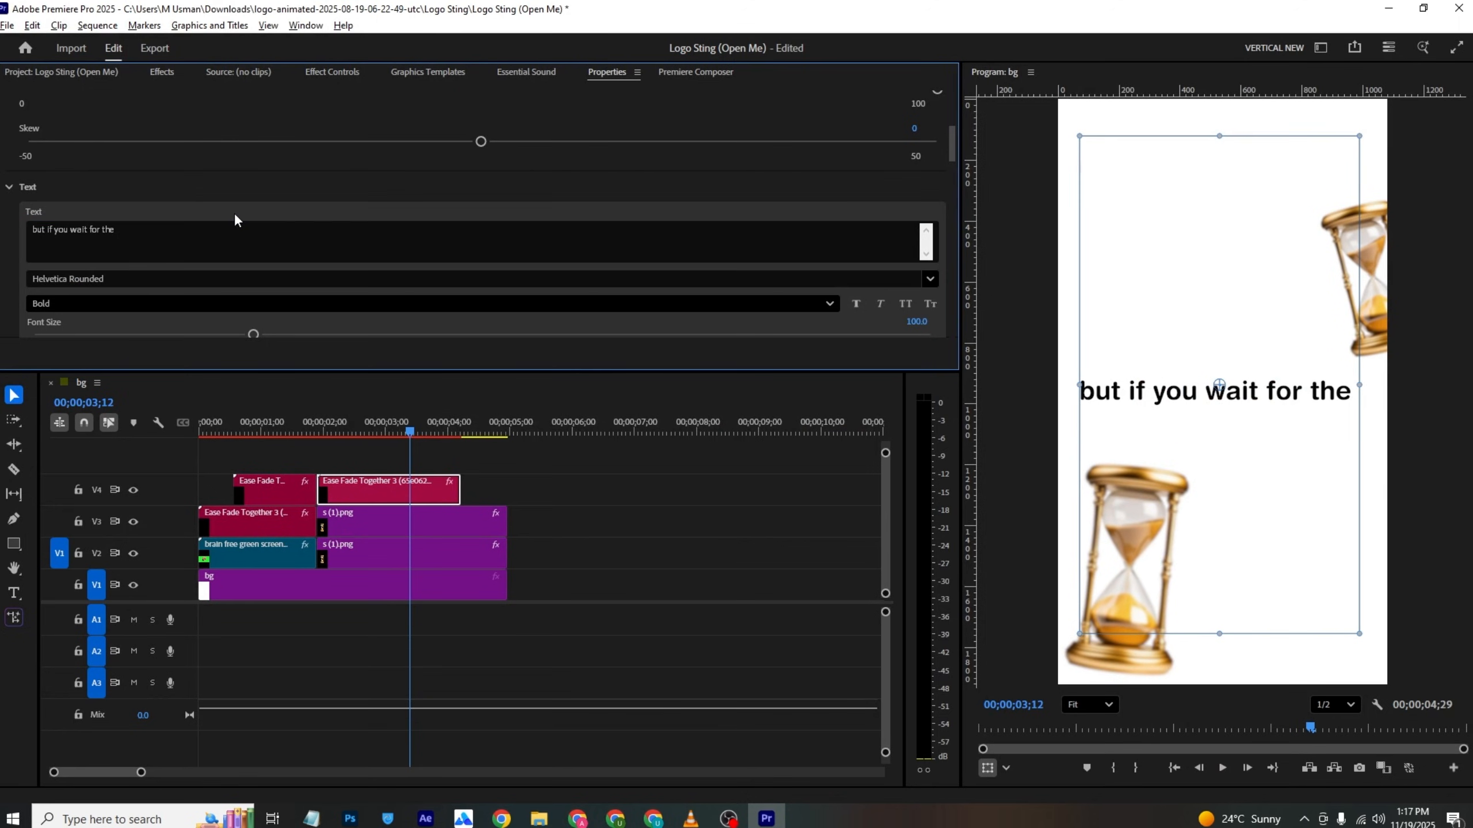
Step: Try Hemisphers Bold Sans on the V4 caption and settle on the Poggers font in Bold with faux bold on
click(124, 273)
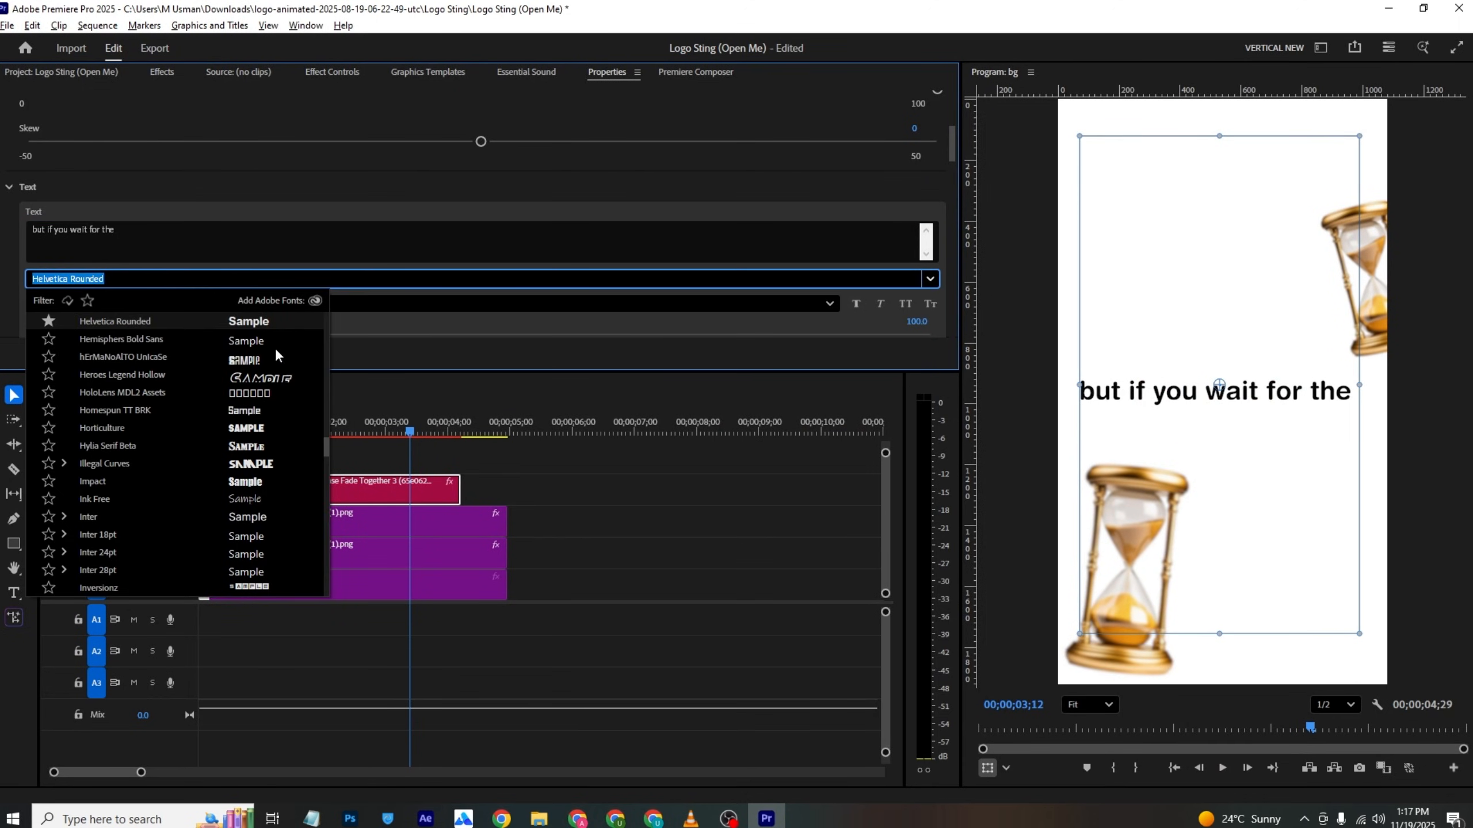
click(247, 341)
click(202, 278)
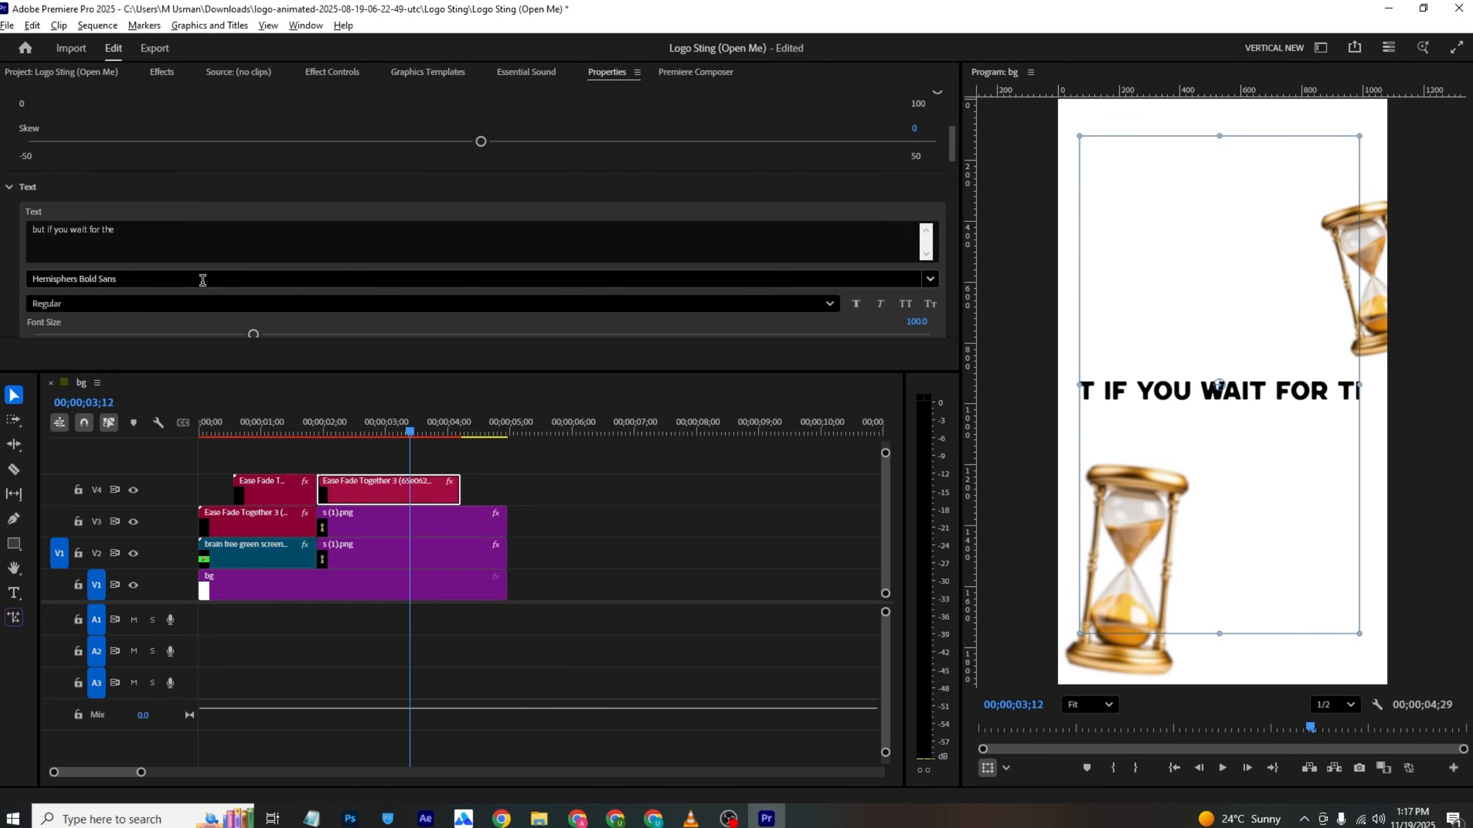
scroll(275, 402, down, 1)
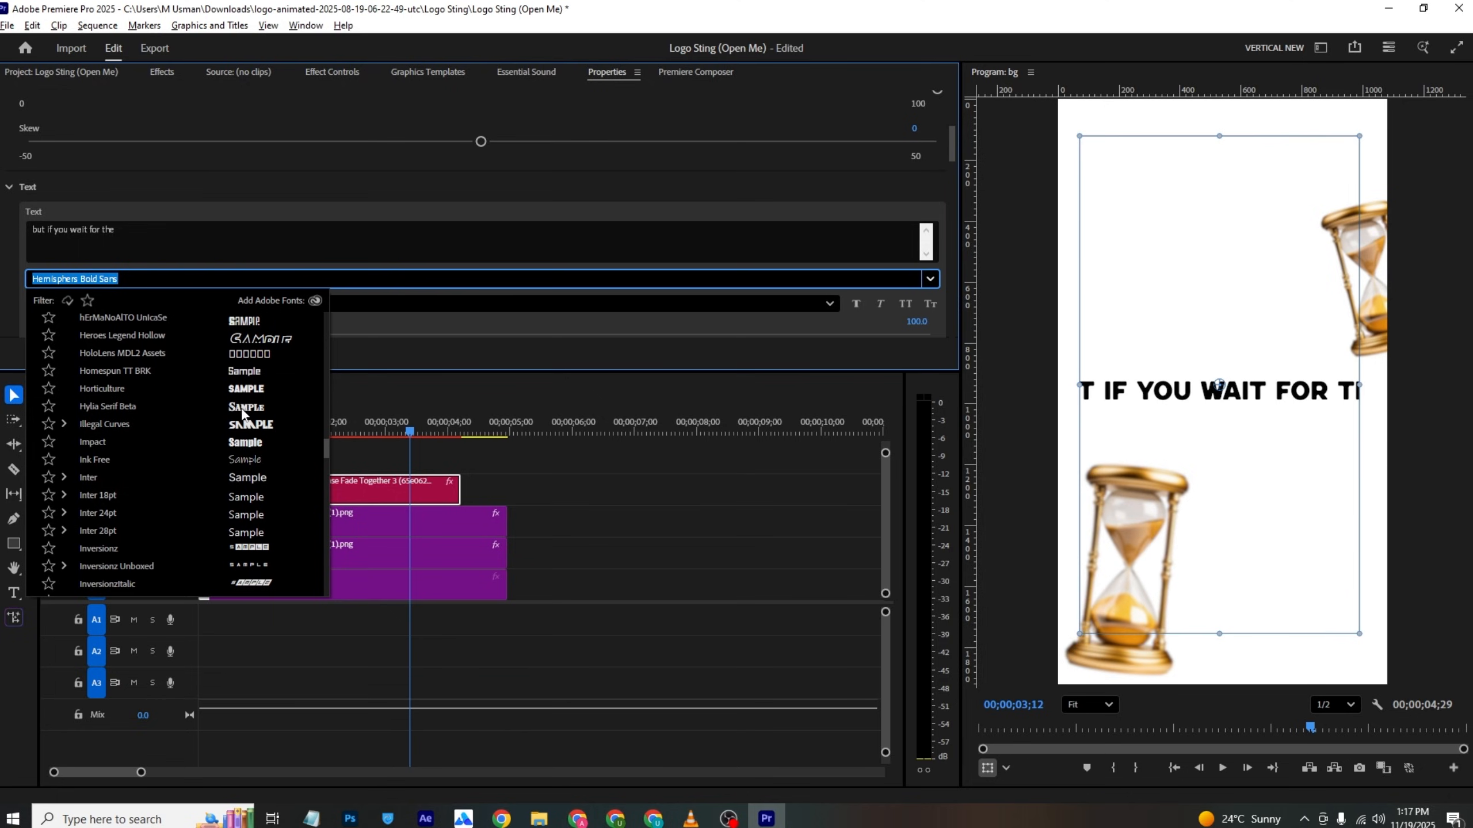
click(242, 407)
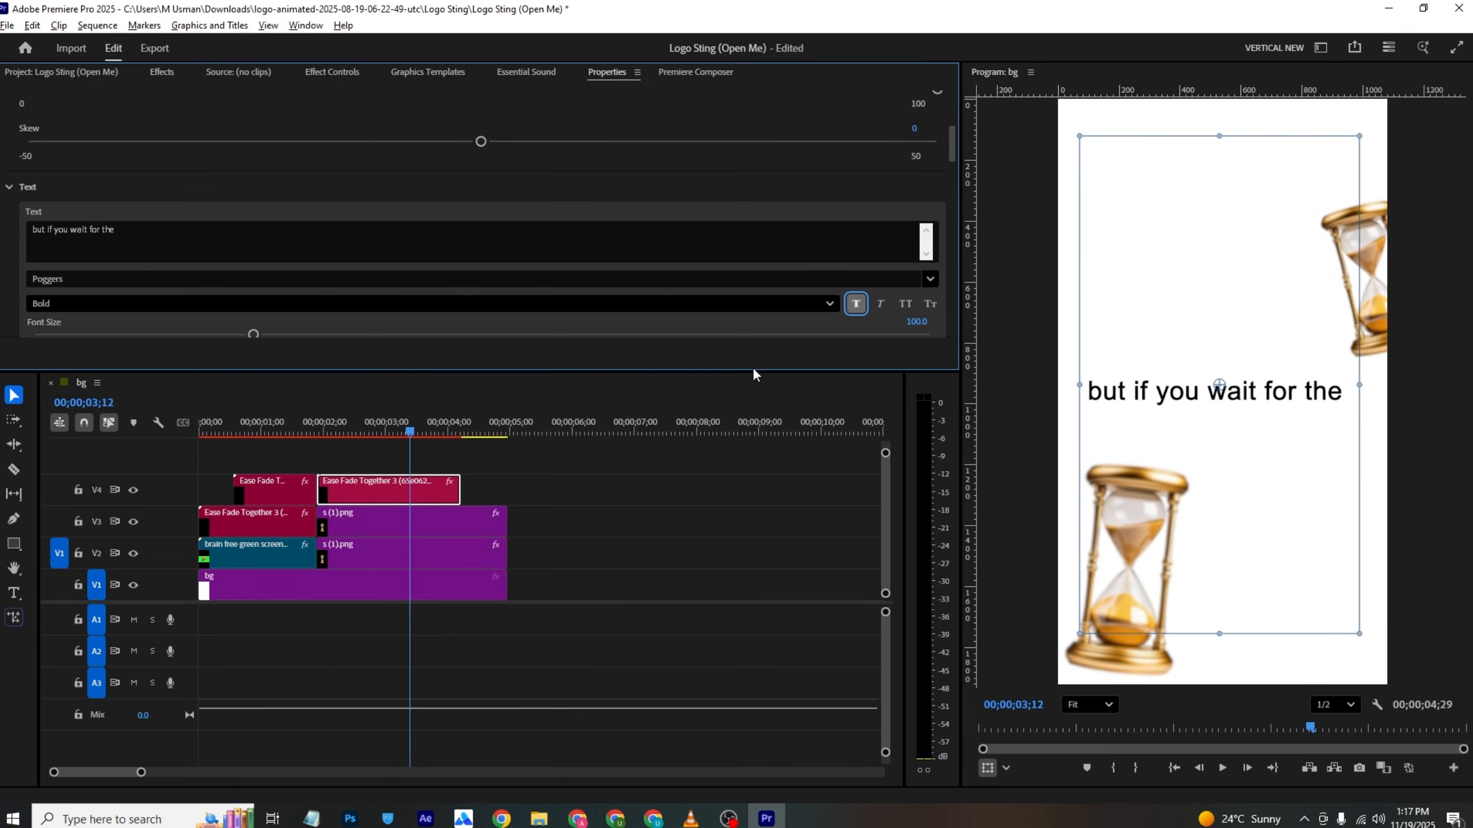
Step: Add the two-line "sample text" graphics template to V5, starting at 00;00;01;27 above the V4 caption
click(425, 72)
scroll(343, 302, down, 1)
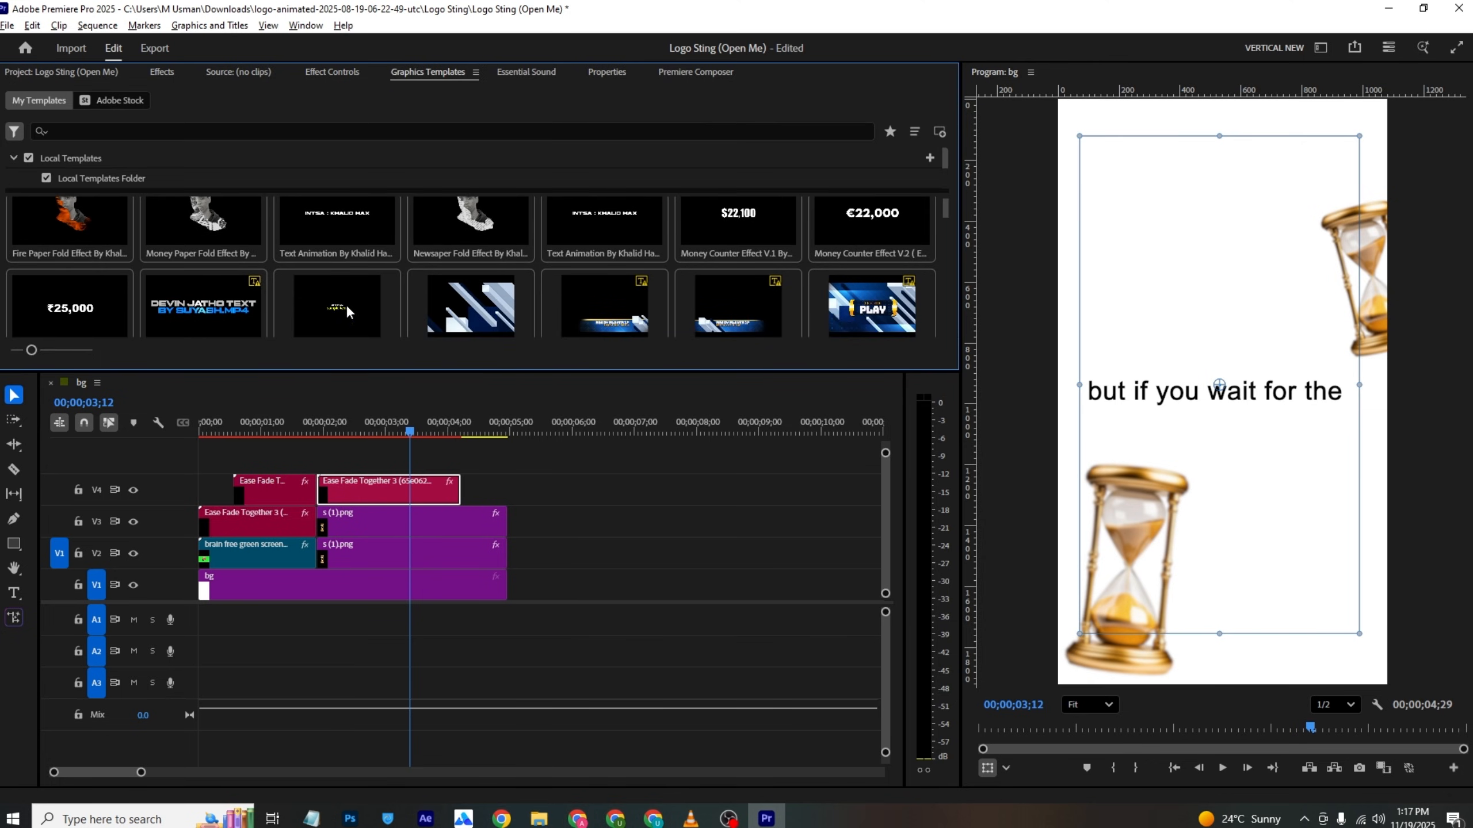
drag(366, 300, 416, 428)
click(330, 432)
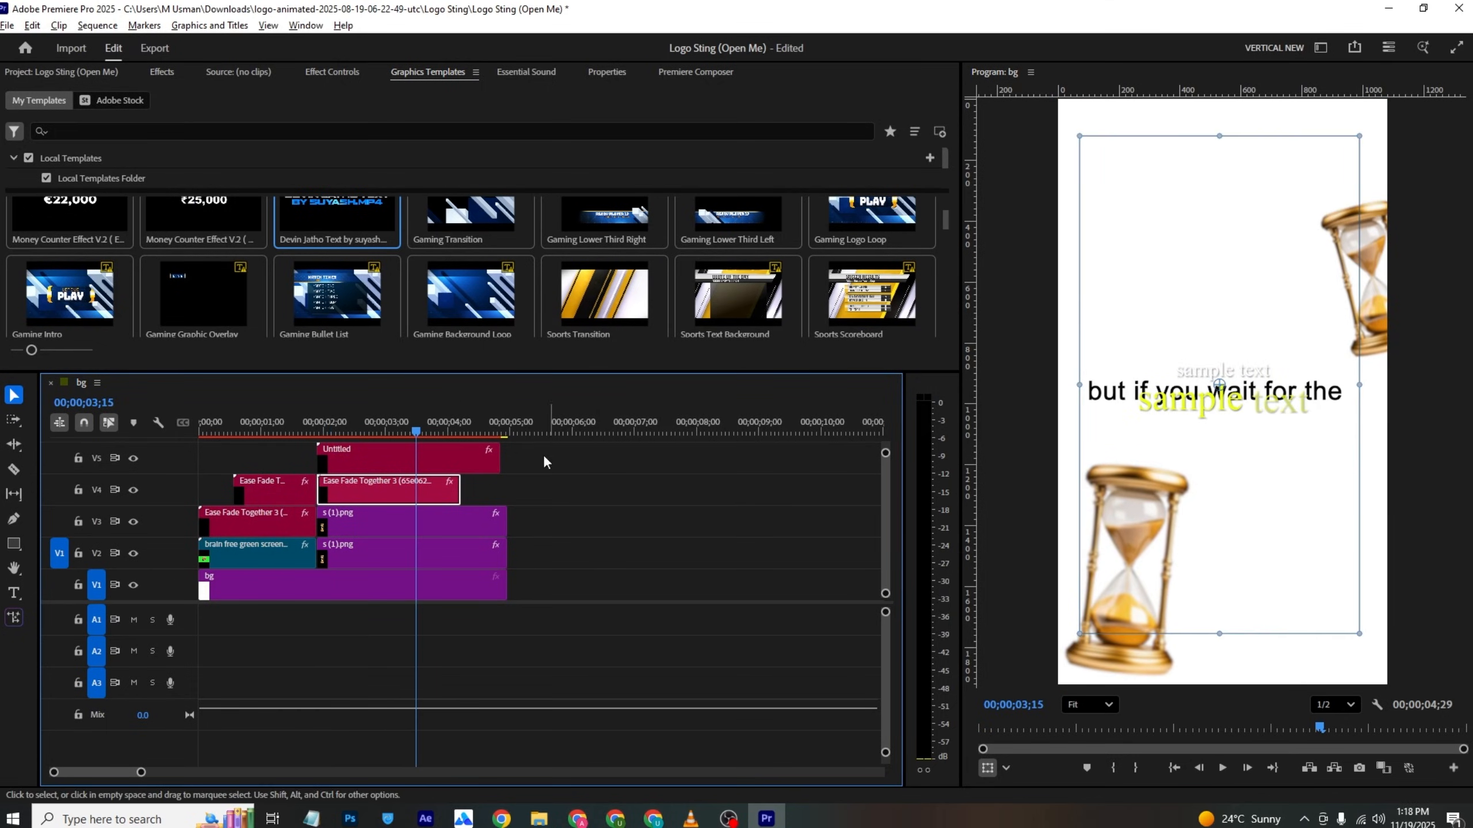
Step: Clear the second text line of the V5 title and check the caption wording in the reference video
click(393, 458)
click(607, 72)
scroll(181, 236, down, 5)
scroll(161, 260, up, 3)
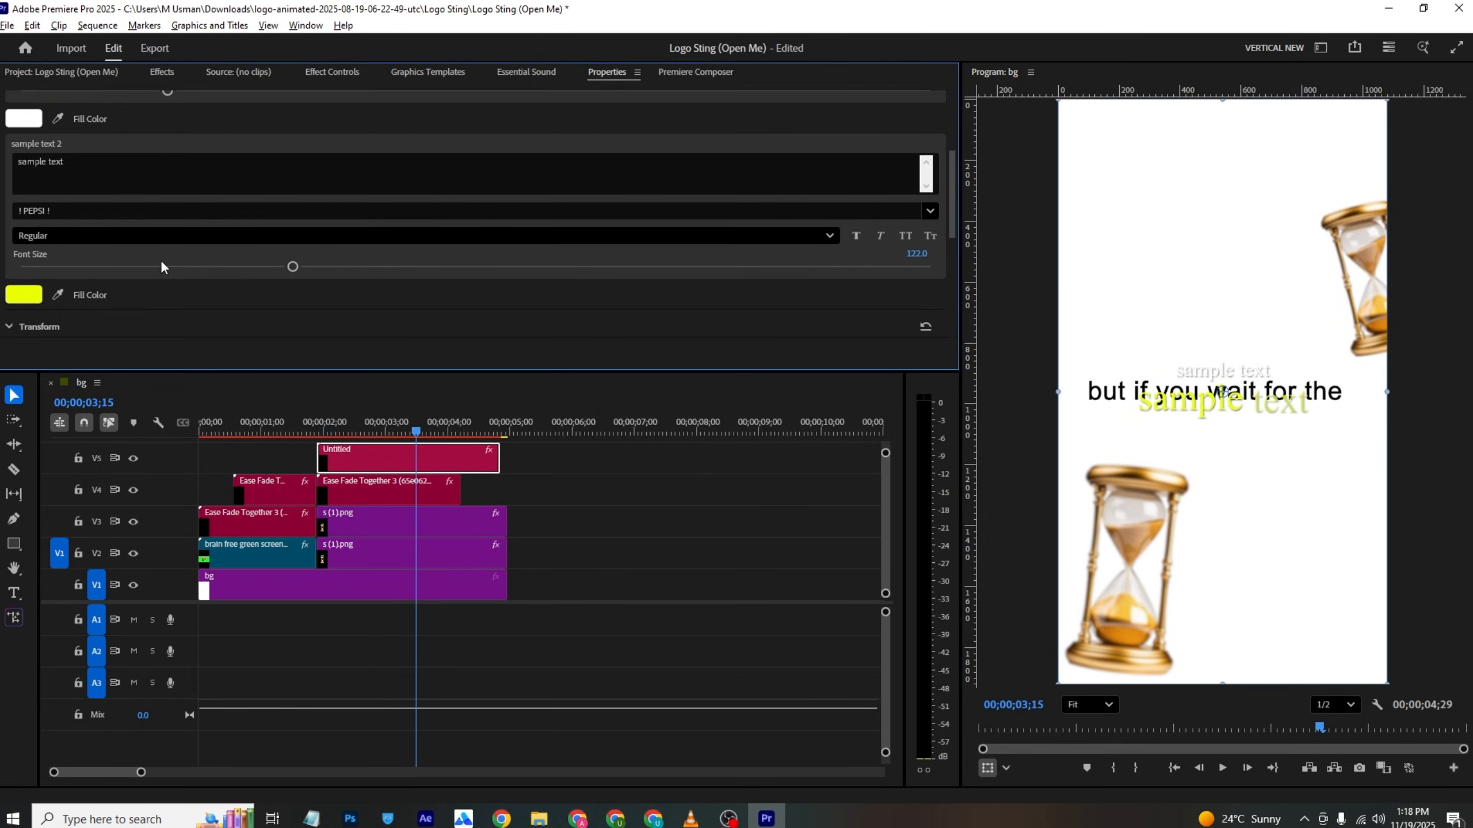
scroll(161, 260, up, 2)
double_click(118, 259)
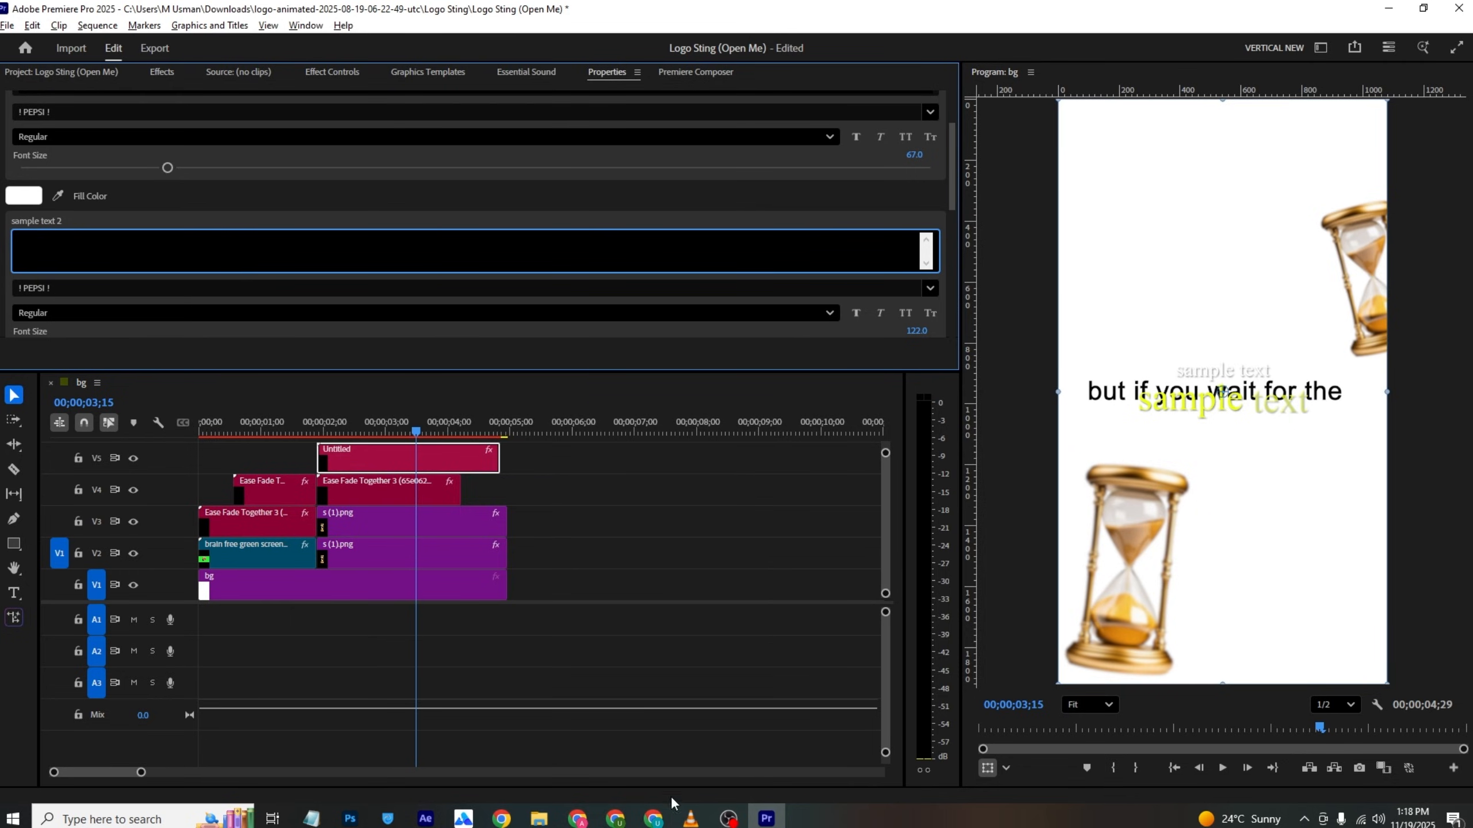
click(689, 817)
key(alt+Tab)
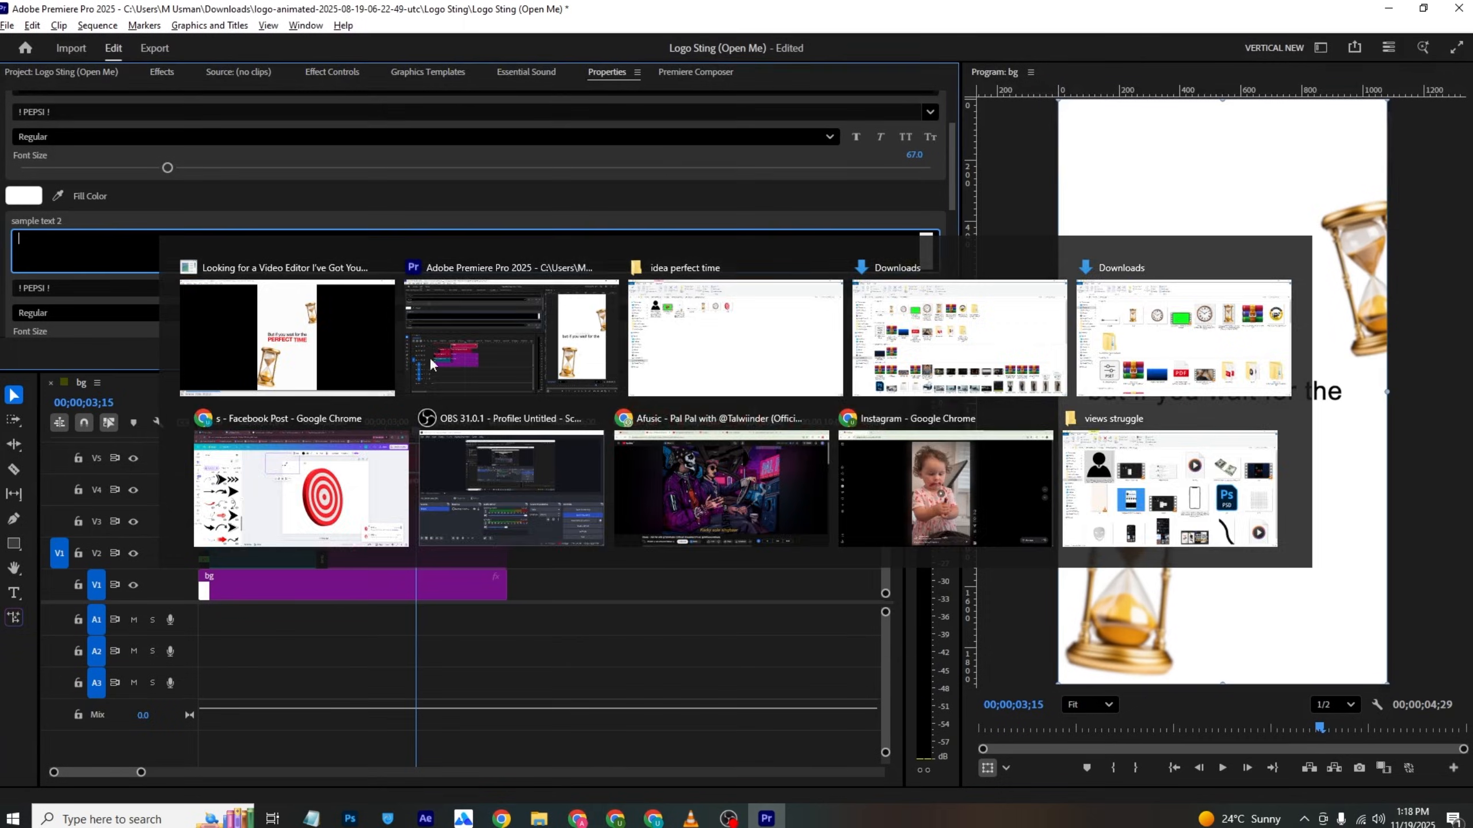
Step: Set the first text line of the V5 title to "perfect time"
scroll(263, 224, up, 3)
triple_click(209, 163)
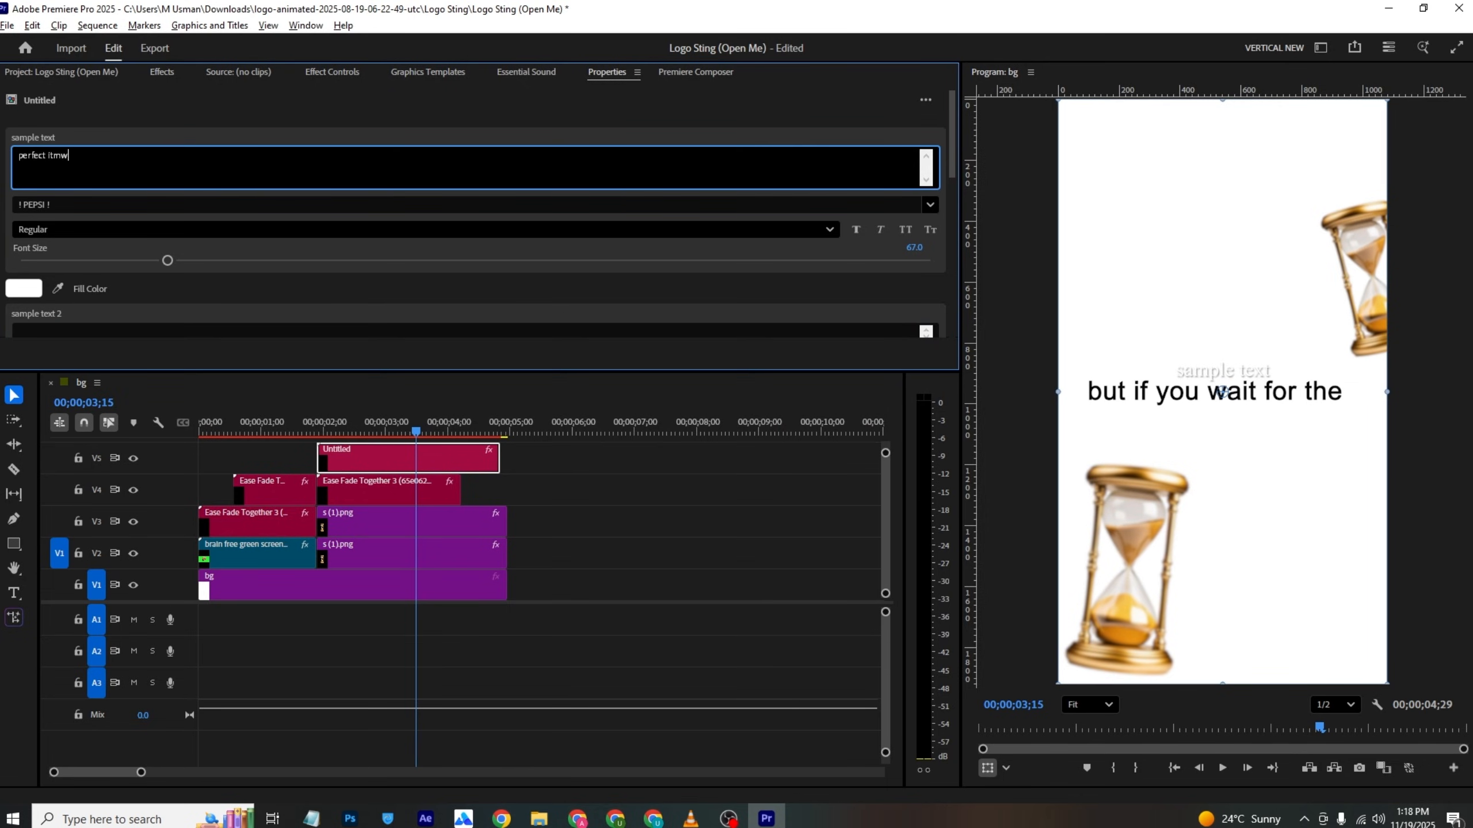
click(194, 141)
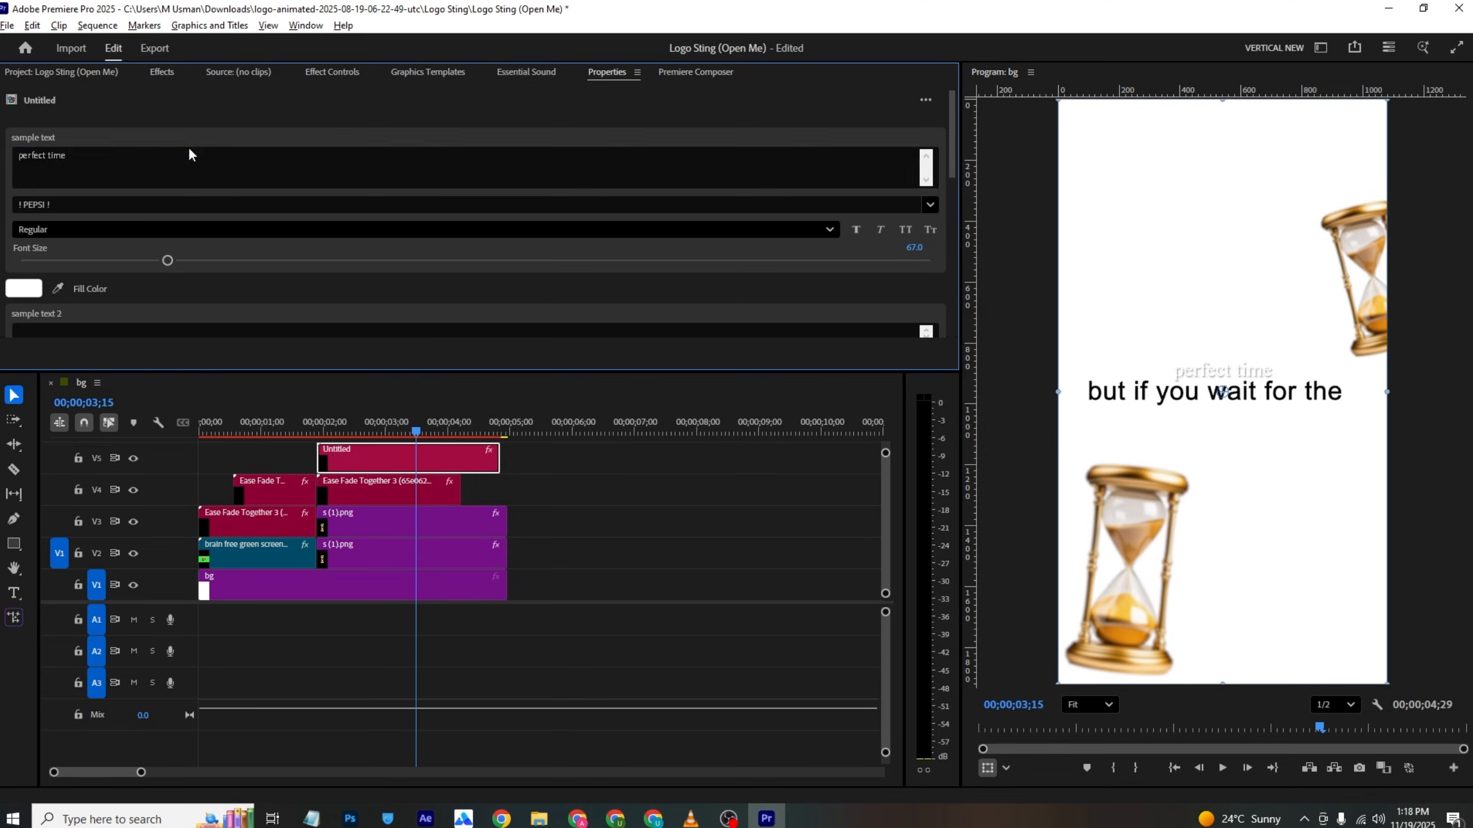
Step: Set the fill color of the "perfect time" text to black (000000)
click(159, 205)
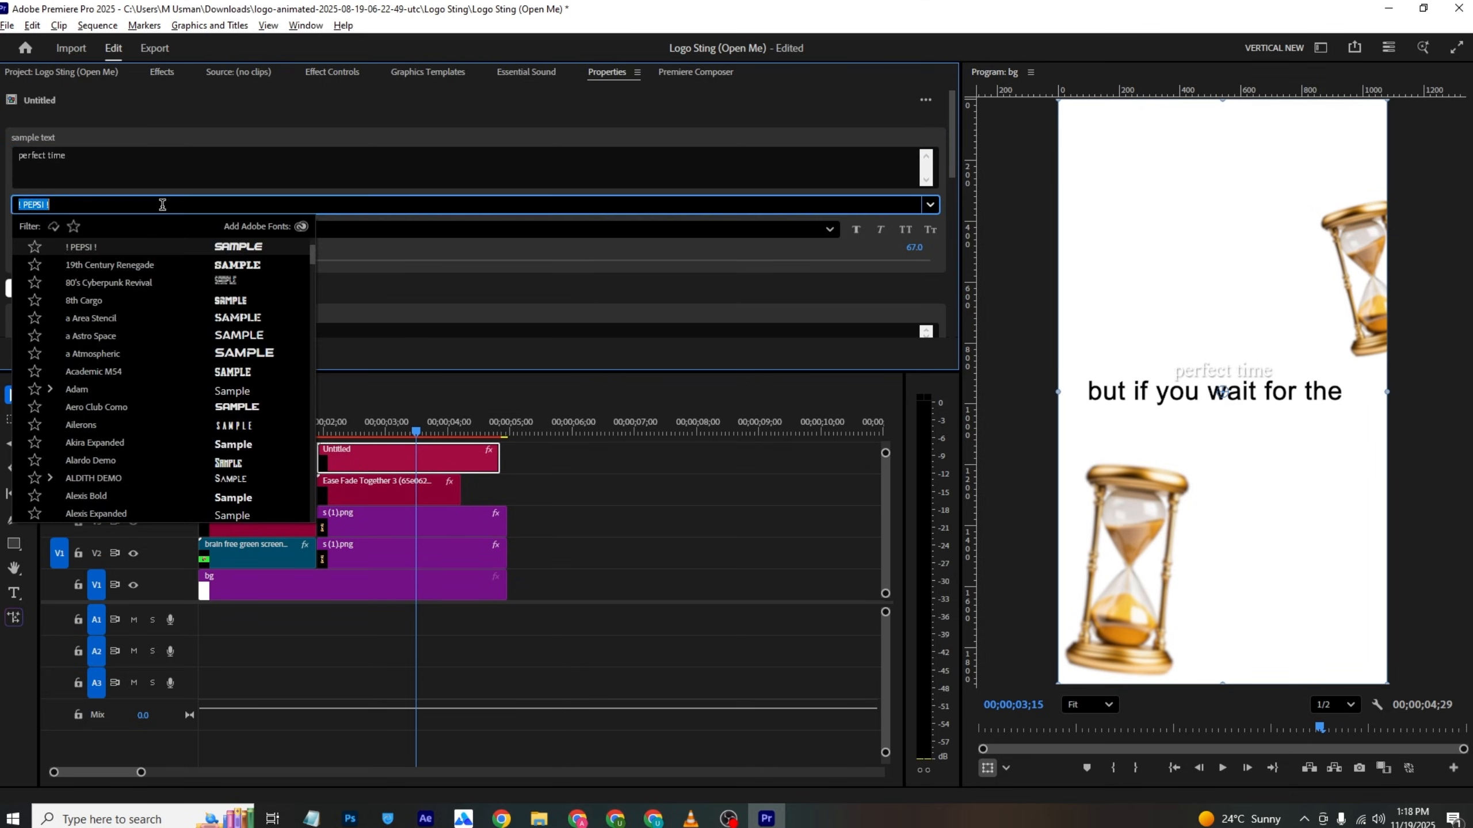
click(135, 160)
click(23, 288)
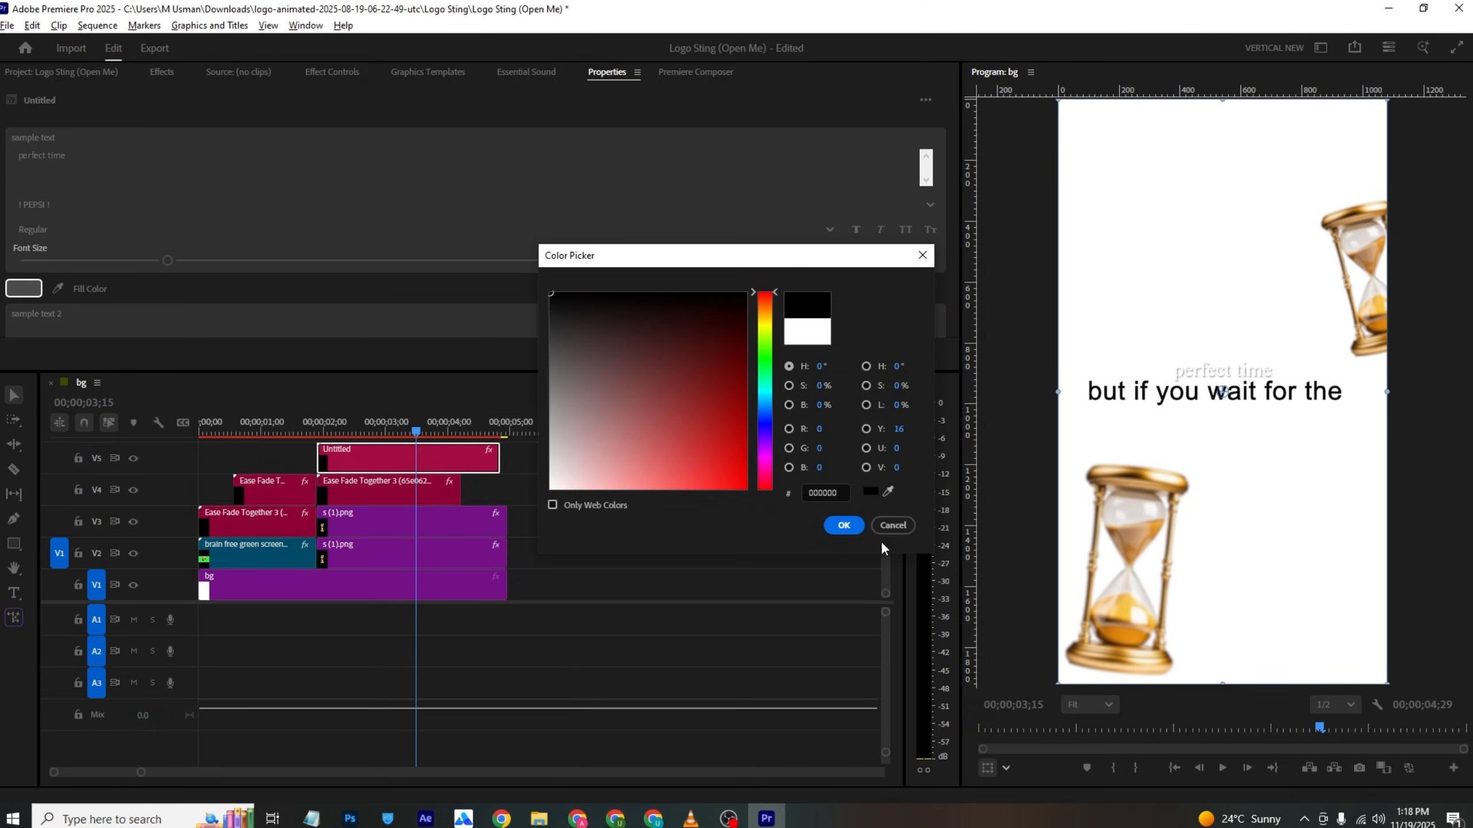
click(846, 526)
Step: Set the "perfect time" text's font to a Atmospheric and its fill color to red (FF0000)
click(38, 204)
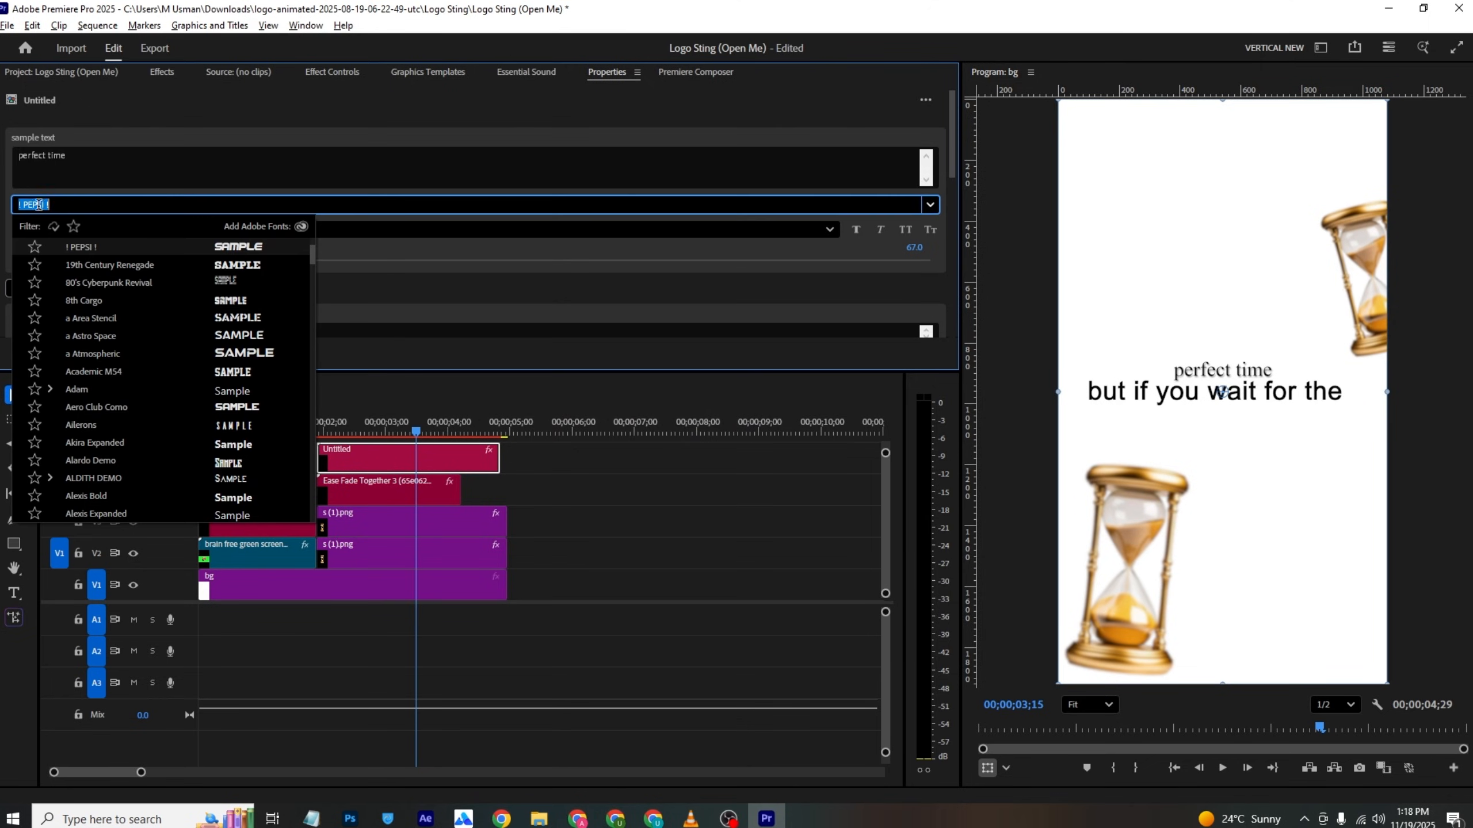
click(243, 302)
click(152, 205)
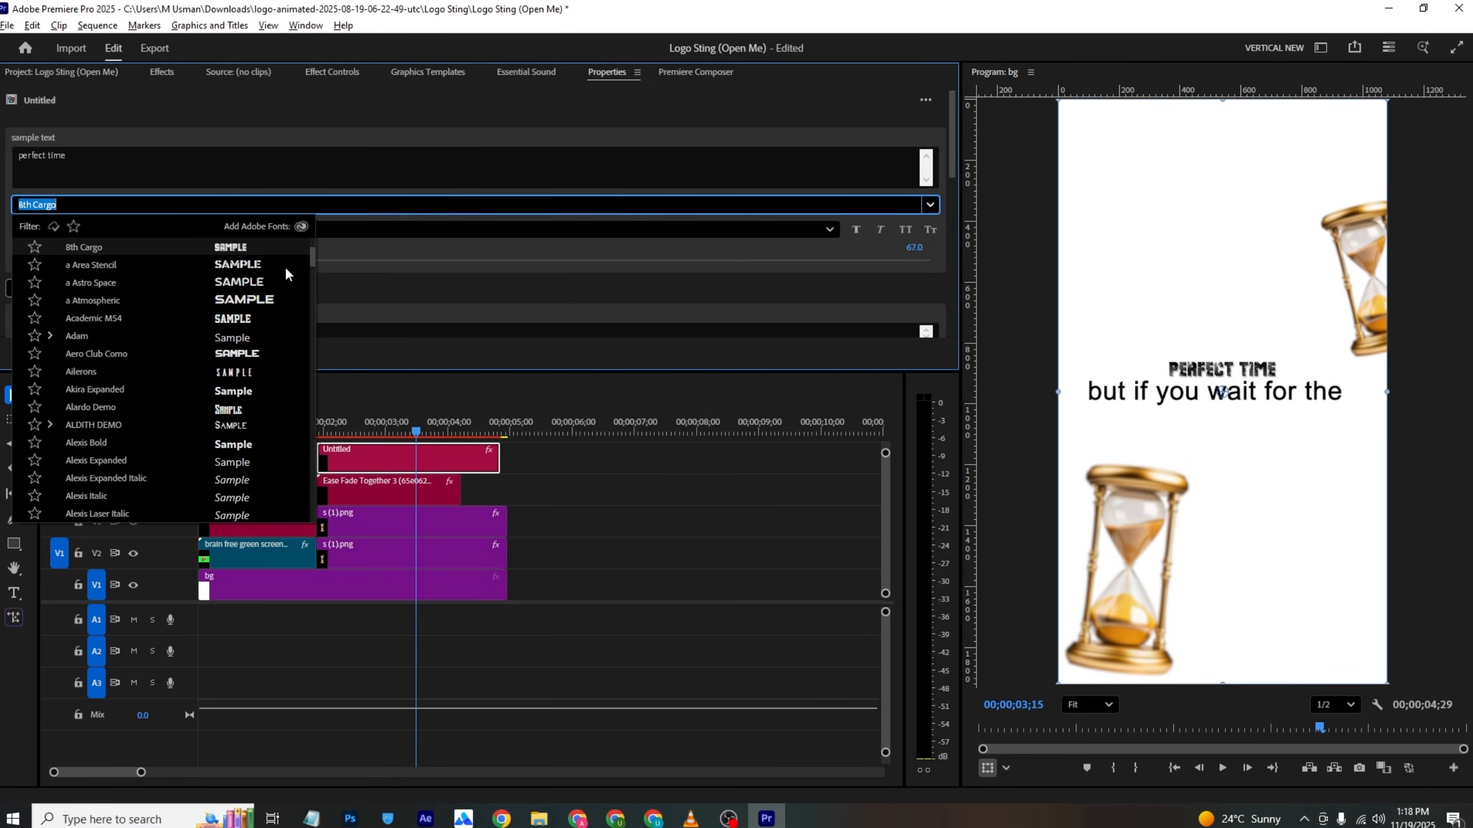
click(259, 300)
click(30, 294)
drag(664, 381, 755, 290)
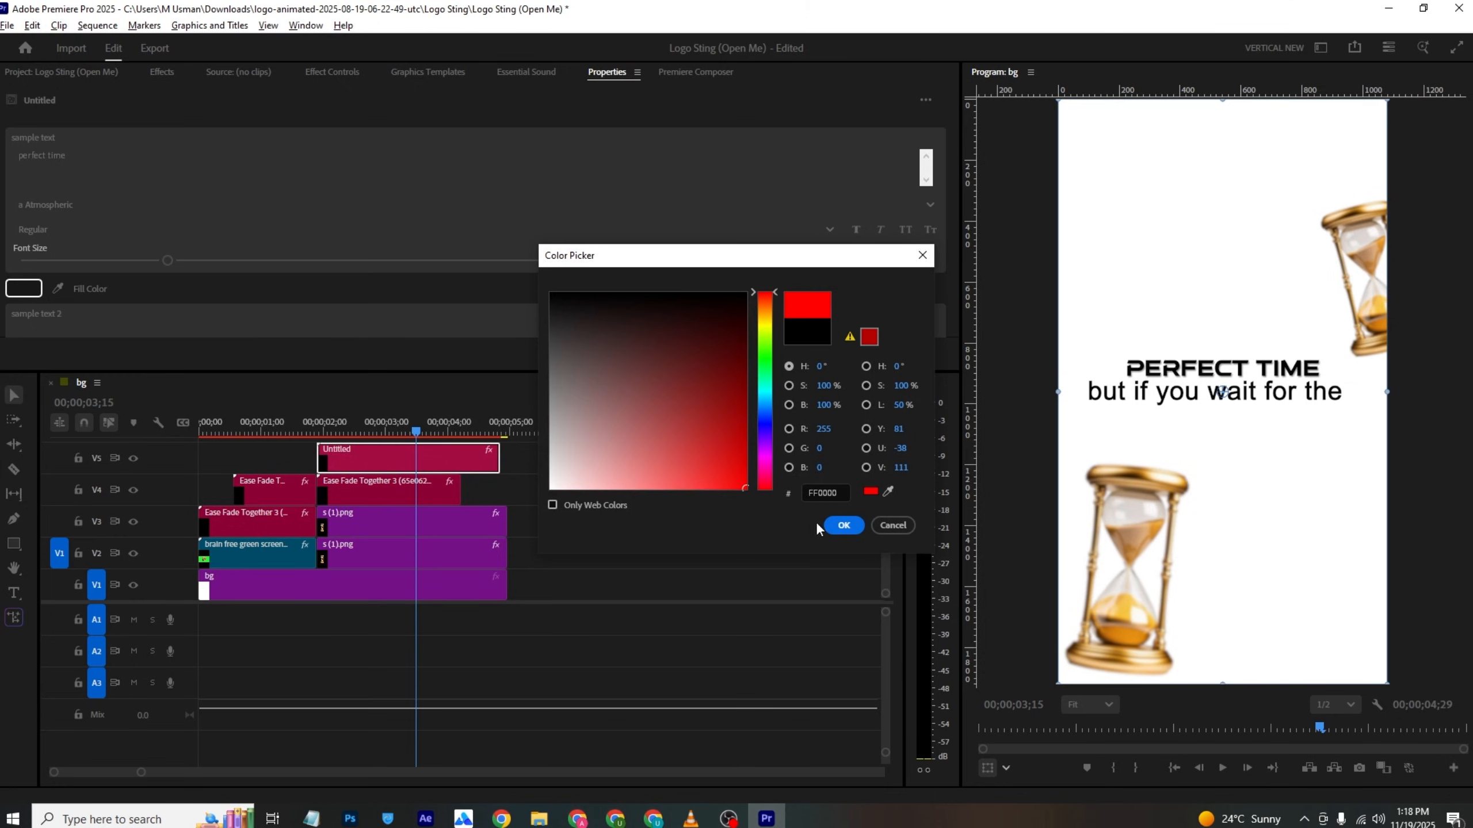
click(846, 527)
Step: Place the V5 title under the black caption at Position 541, 1157 with Scale 130, comparing it with the reference video
click(332, 71)
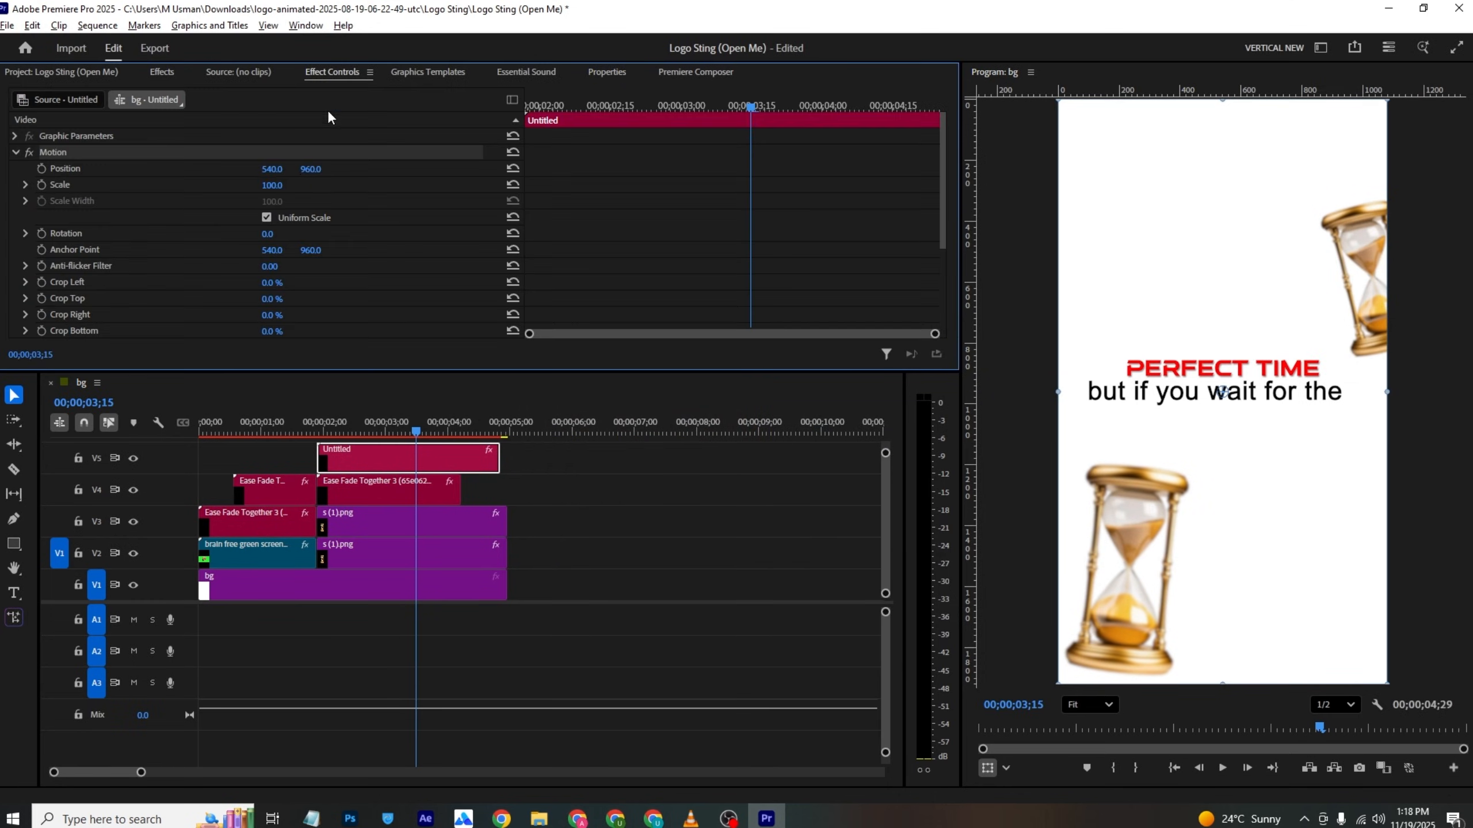
drag(315, 172, 444, 172)
drag(267, 185, 335, 168)
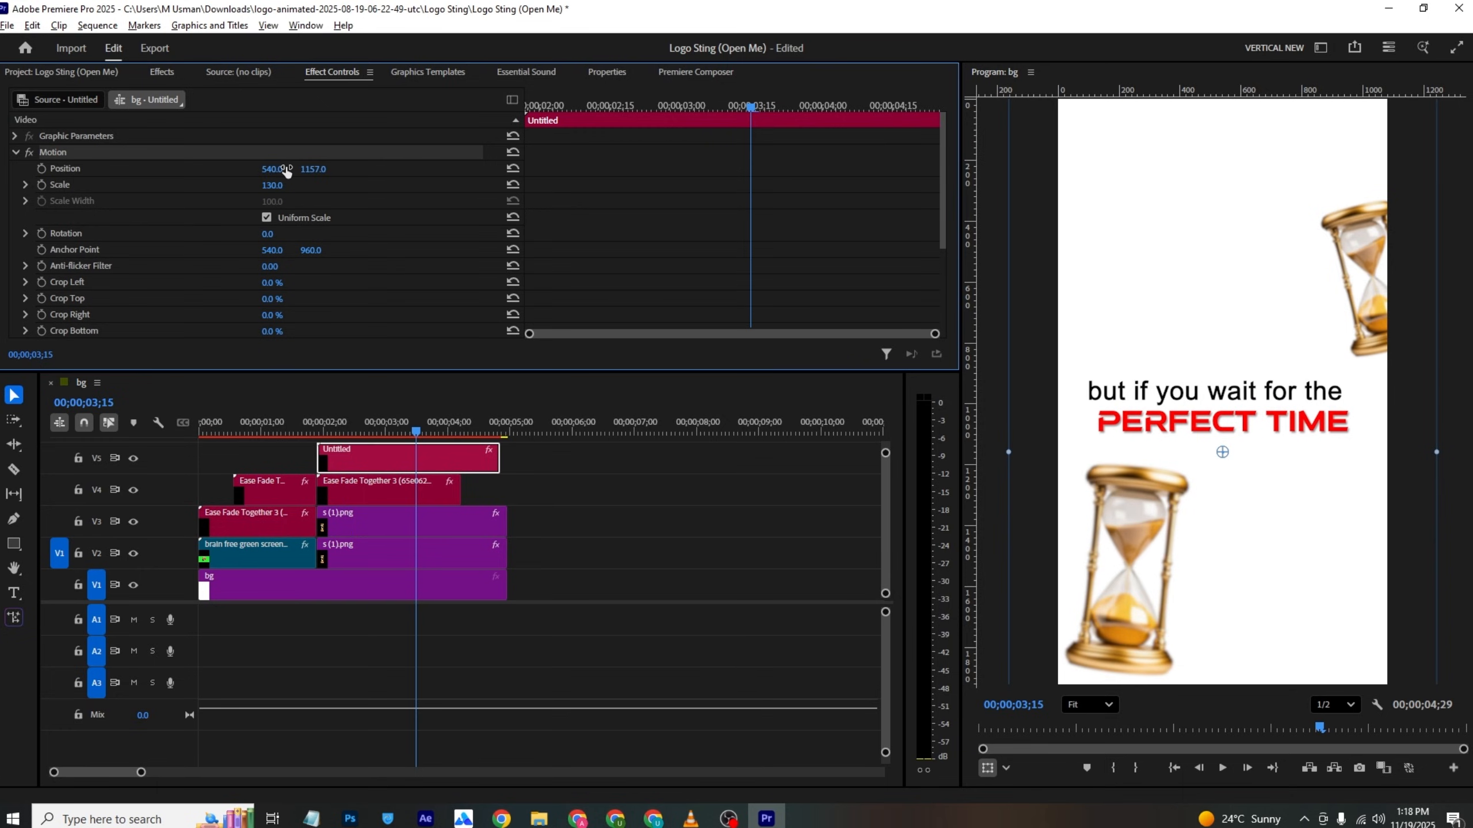
key(alt+Tab)
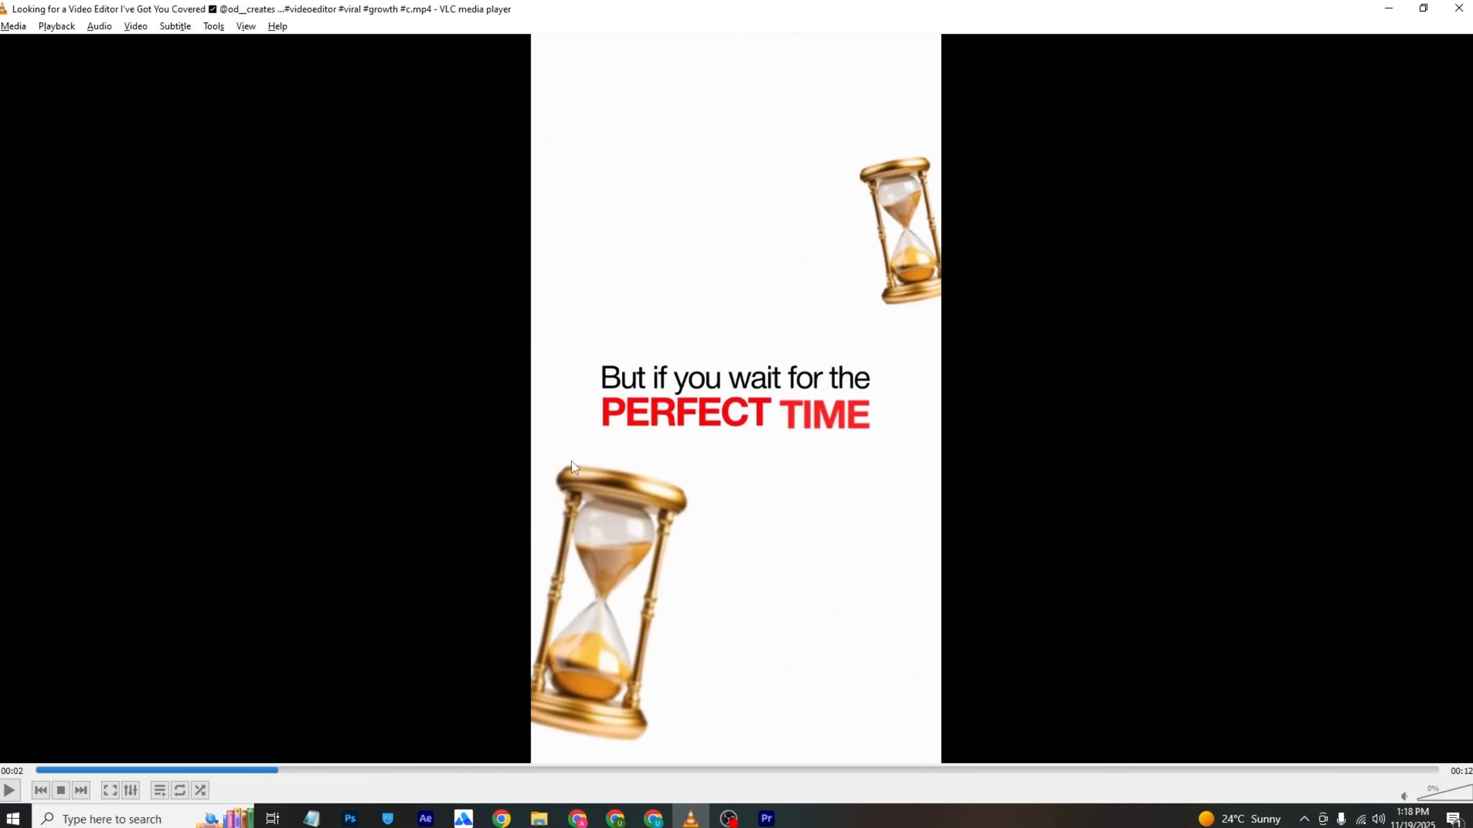
key(alt+Tab)
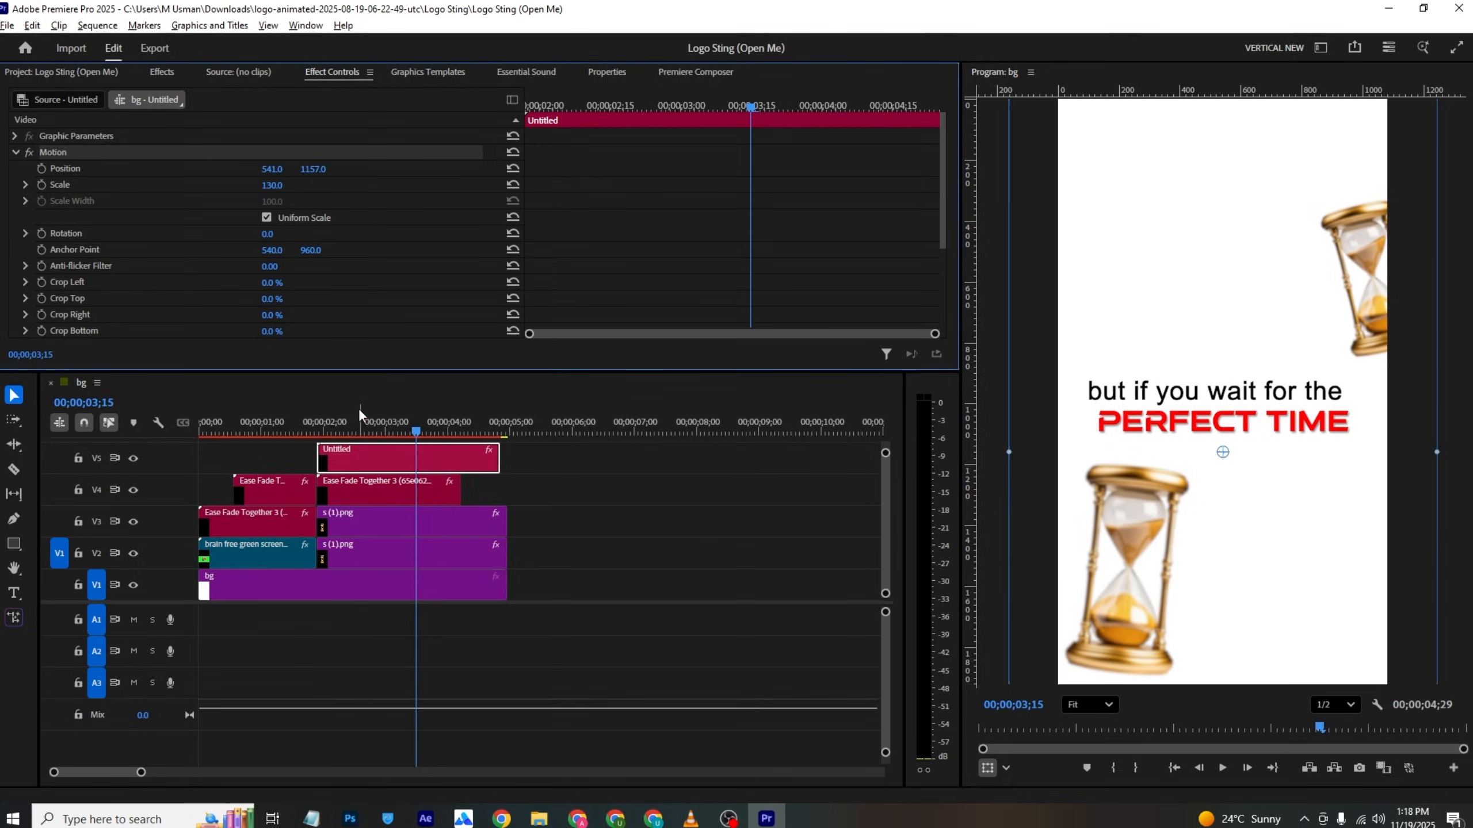
Step: Review the hourglass scene's start in the reference video and add Position and Rotation keyframes to the V2 hourglass at 00;00;01;27
click(315, 424)
key(alt+Tab)
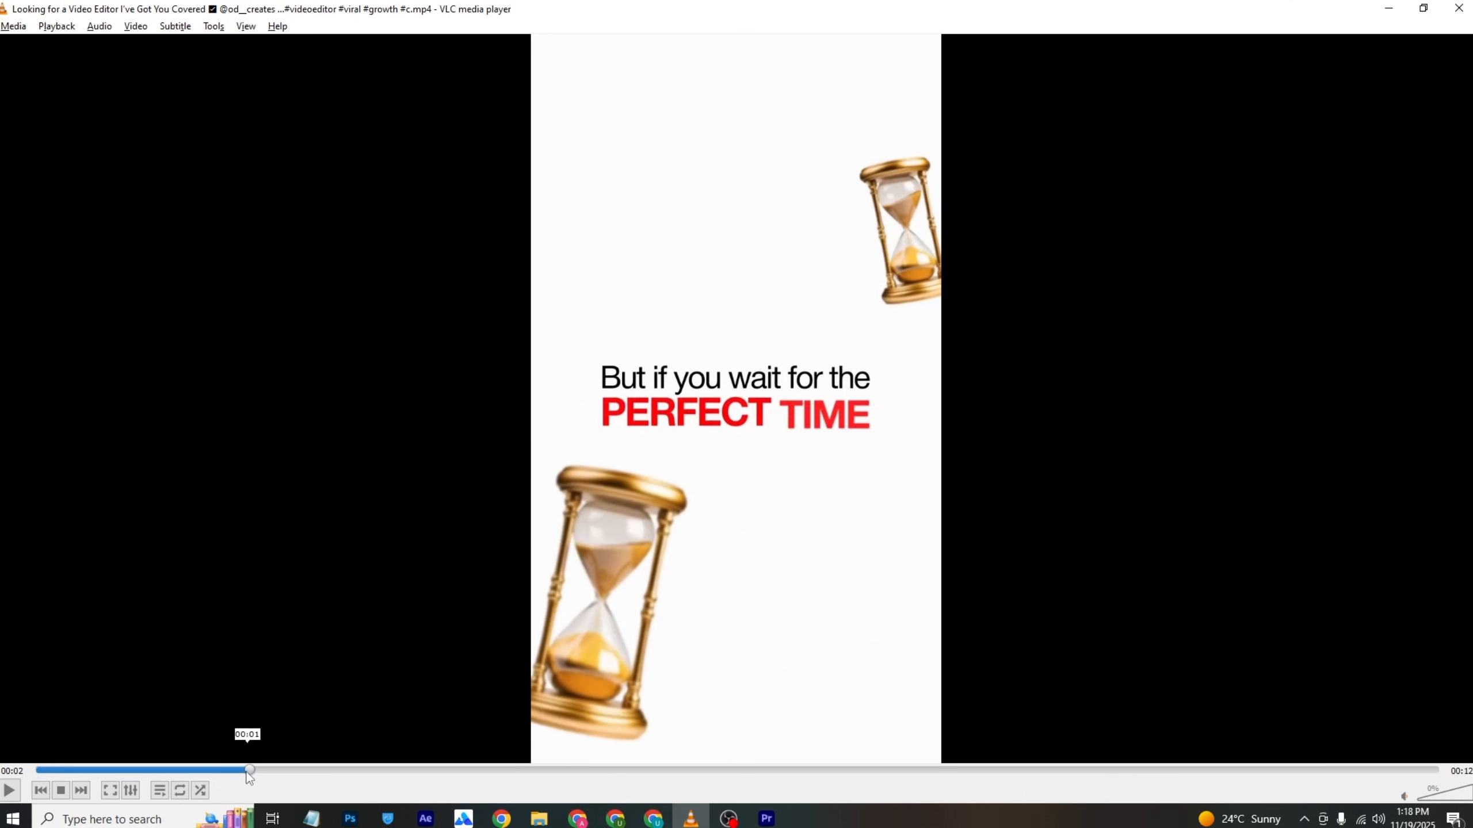
drag(249, 777, 213, 776)
key(alt+Tab)
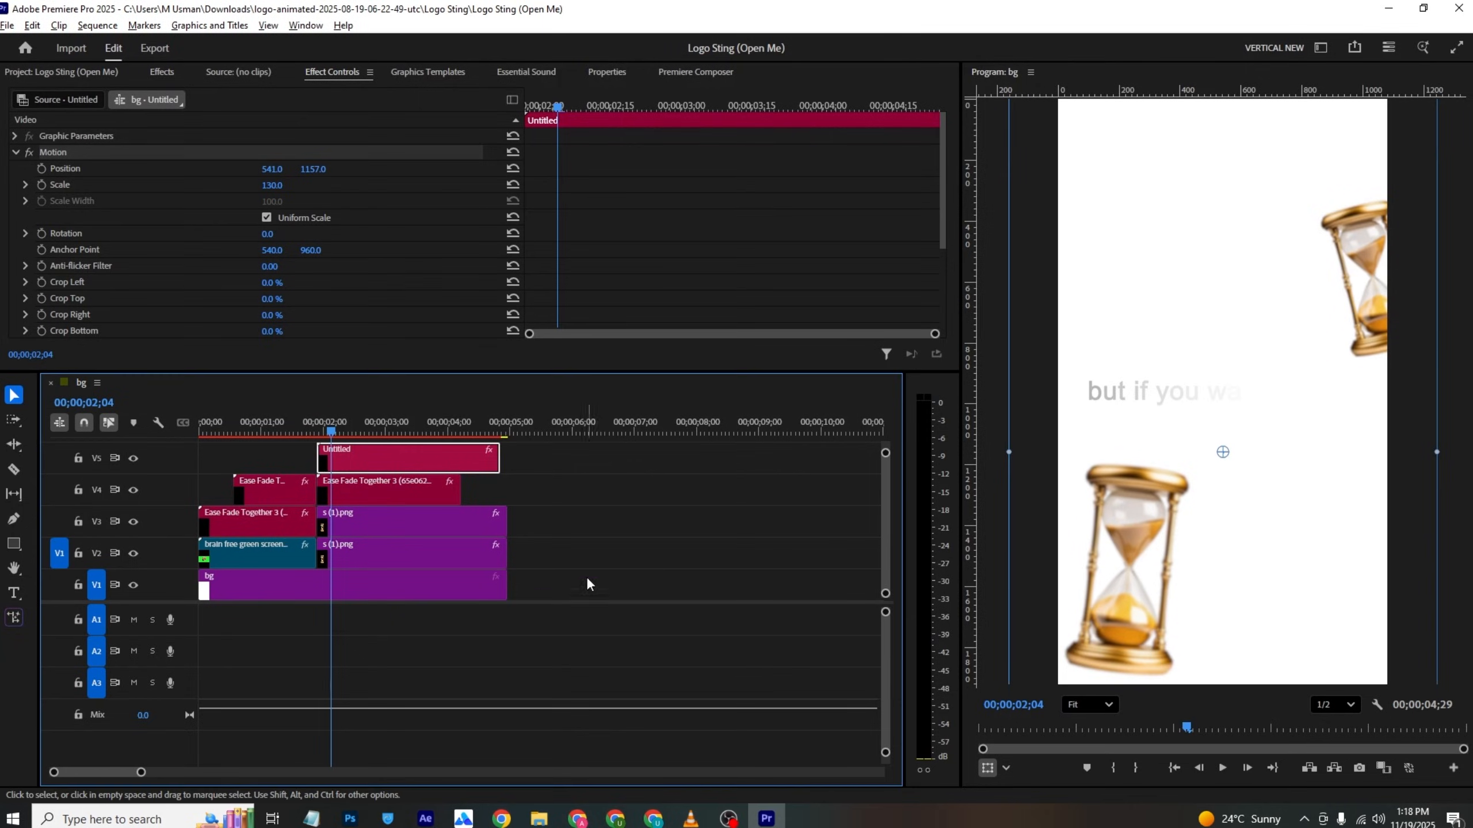
click(363, 562)
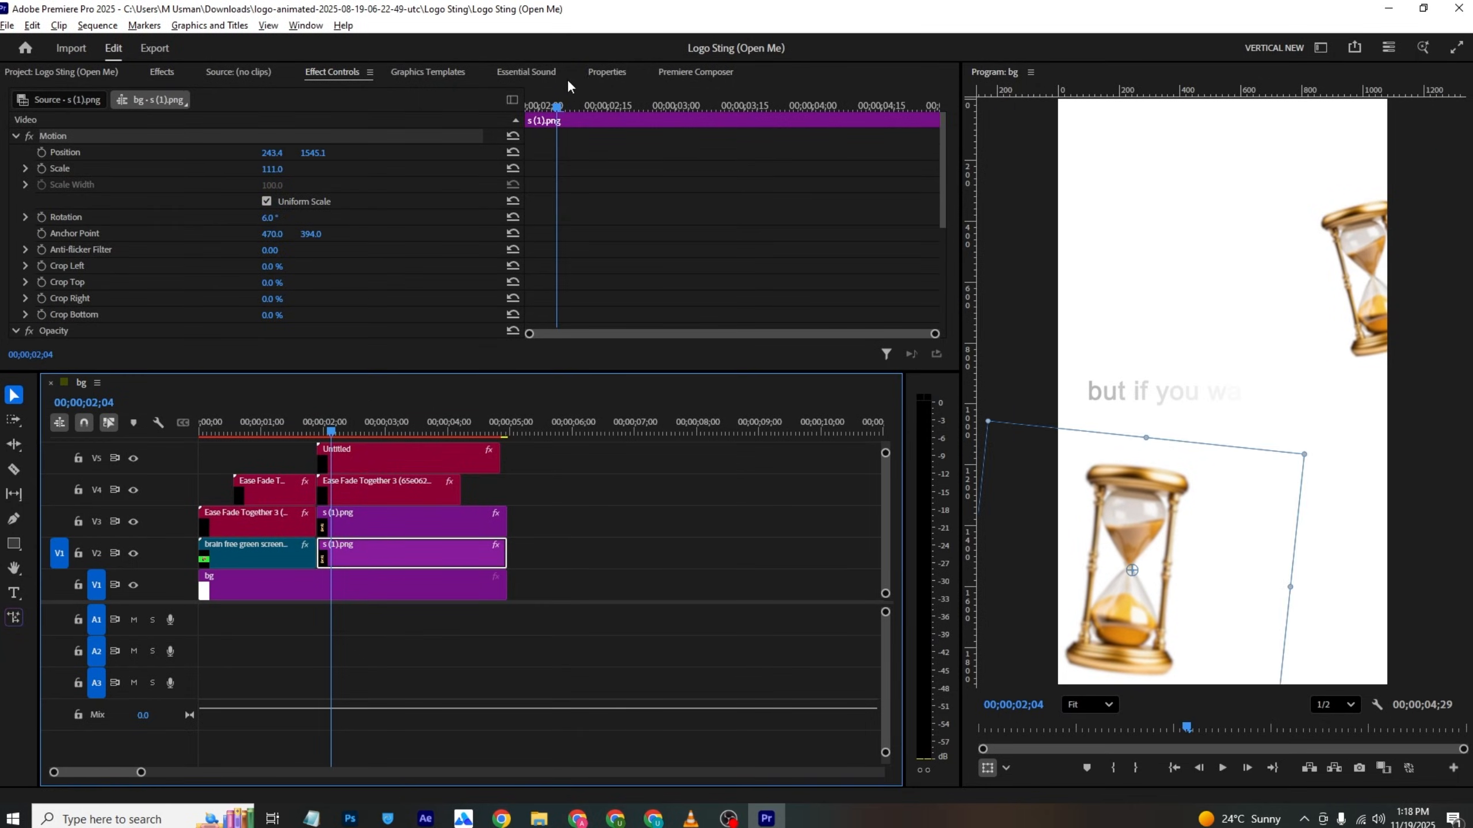
drag(565, 106, 439, 120)
click(42, 153)
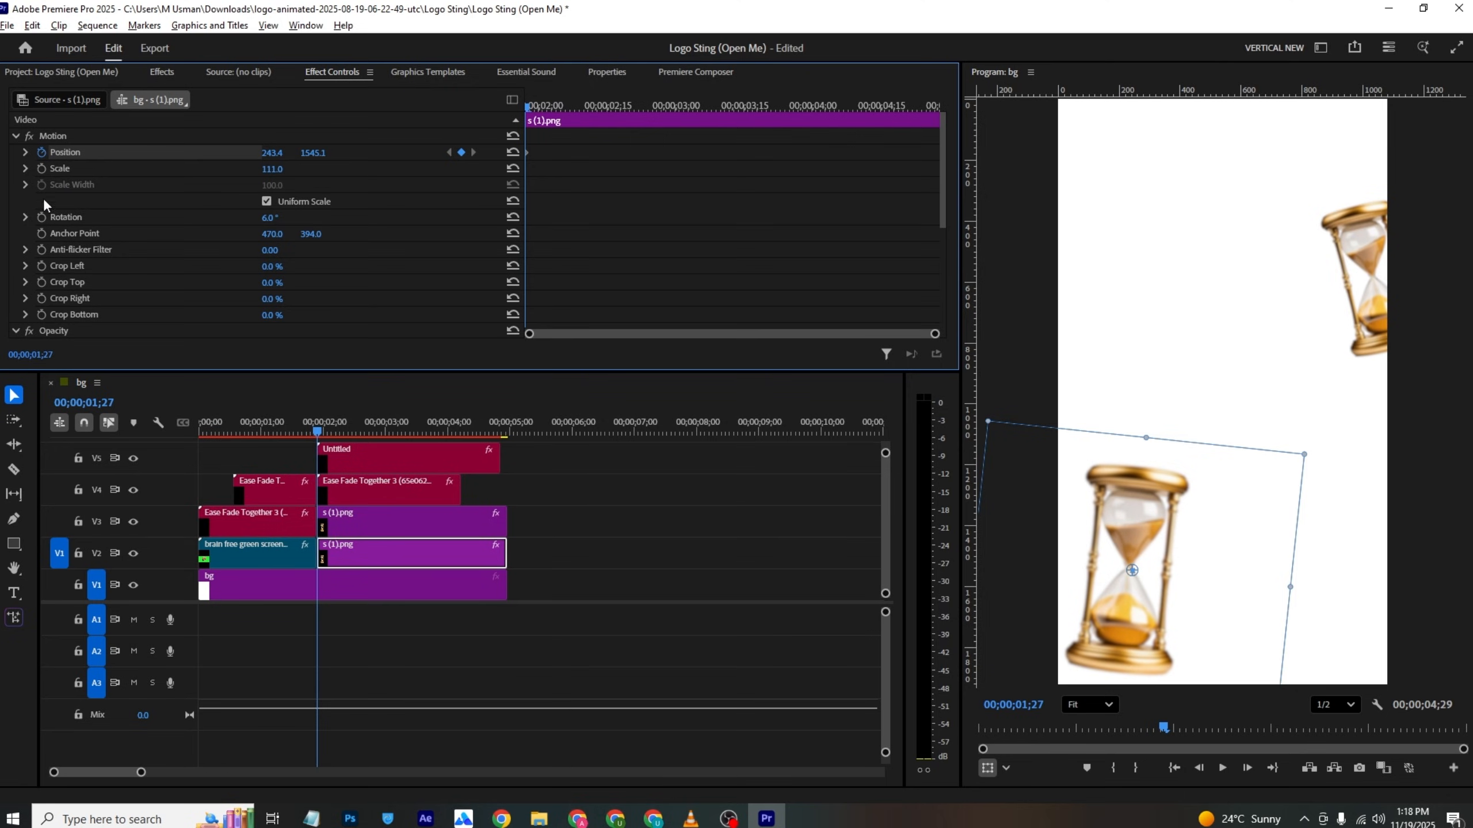
click(42, 216)
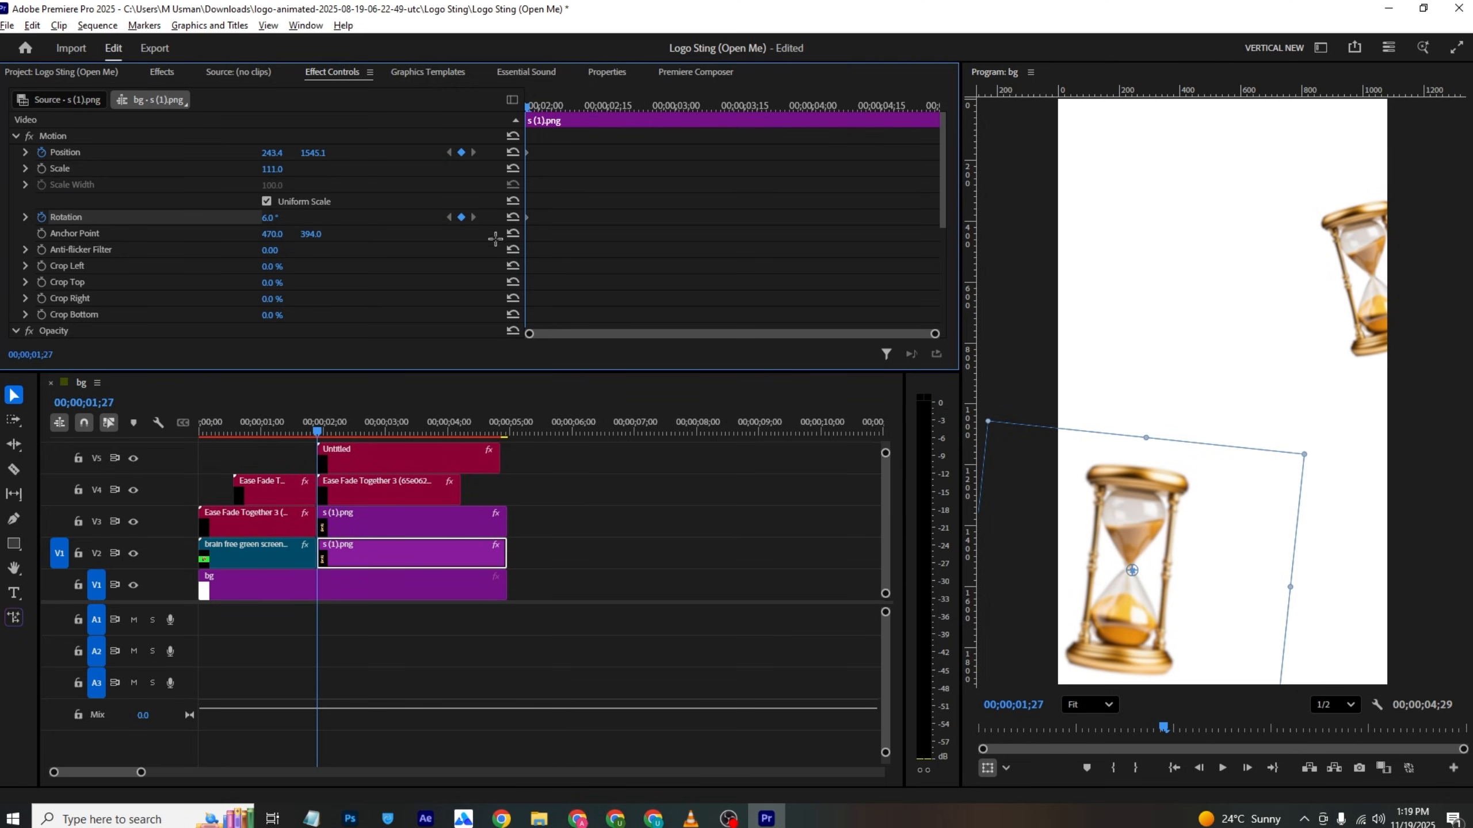
Step: Add Position and Rotation keyframes to the V3 hourglass at 00;00;01;27
click(393, 520)
click(42, 153)
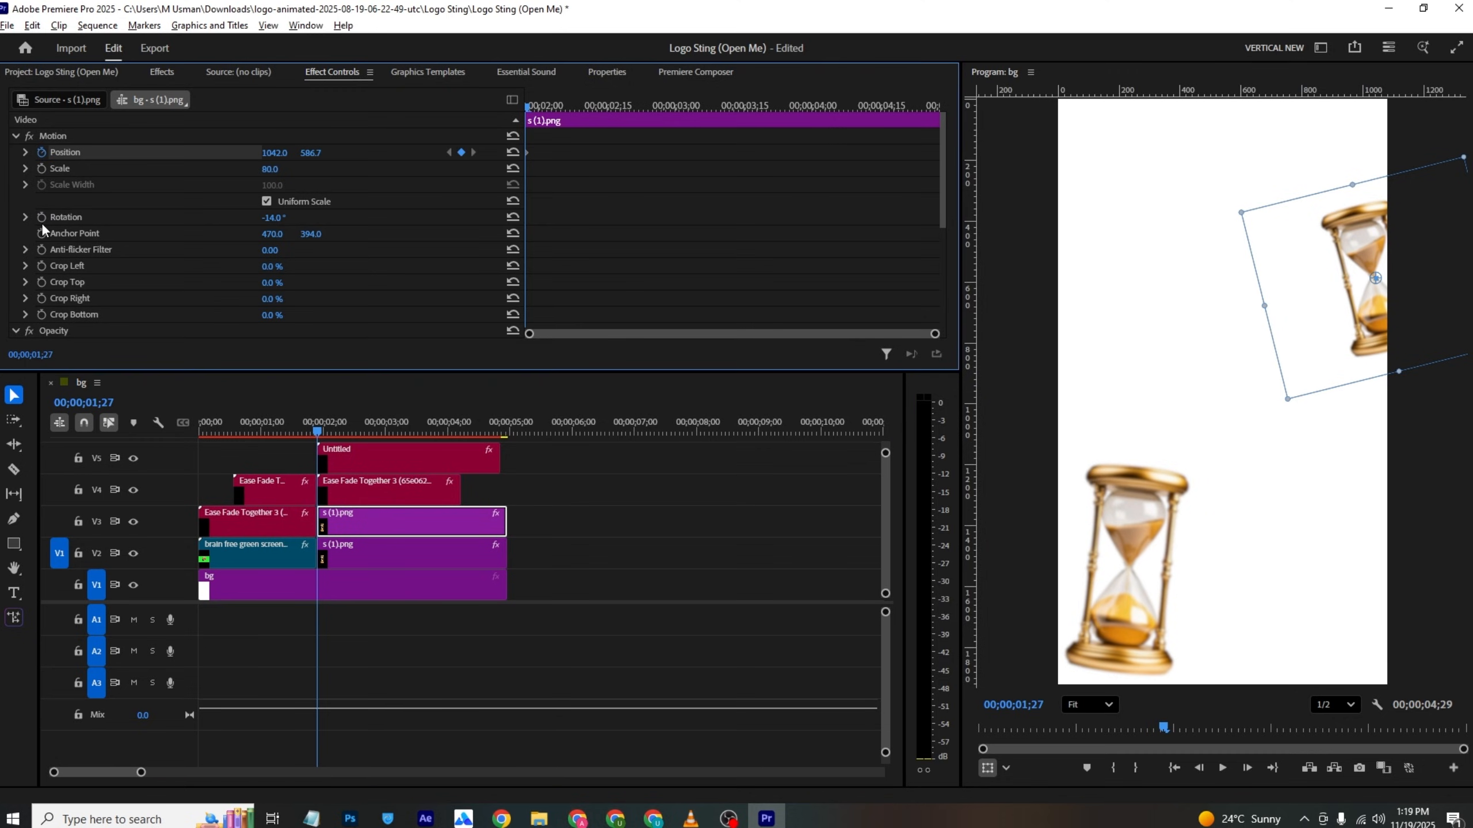
click(42, 217)
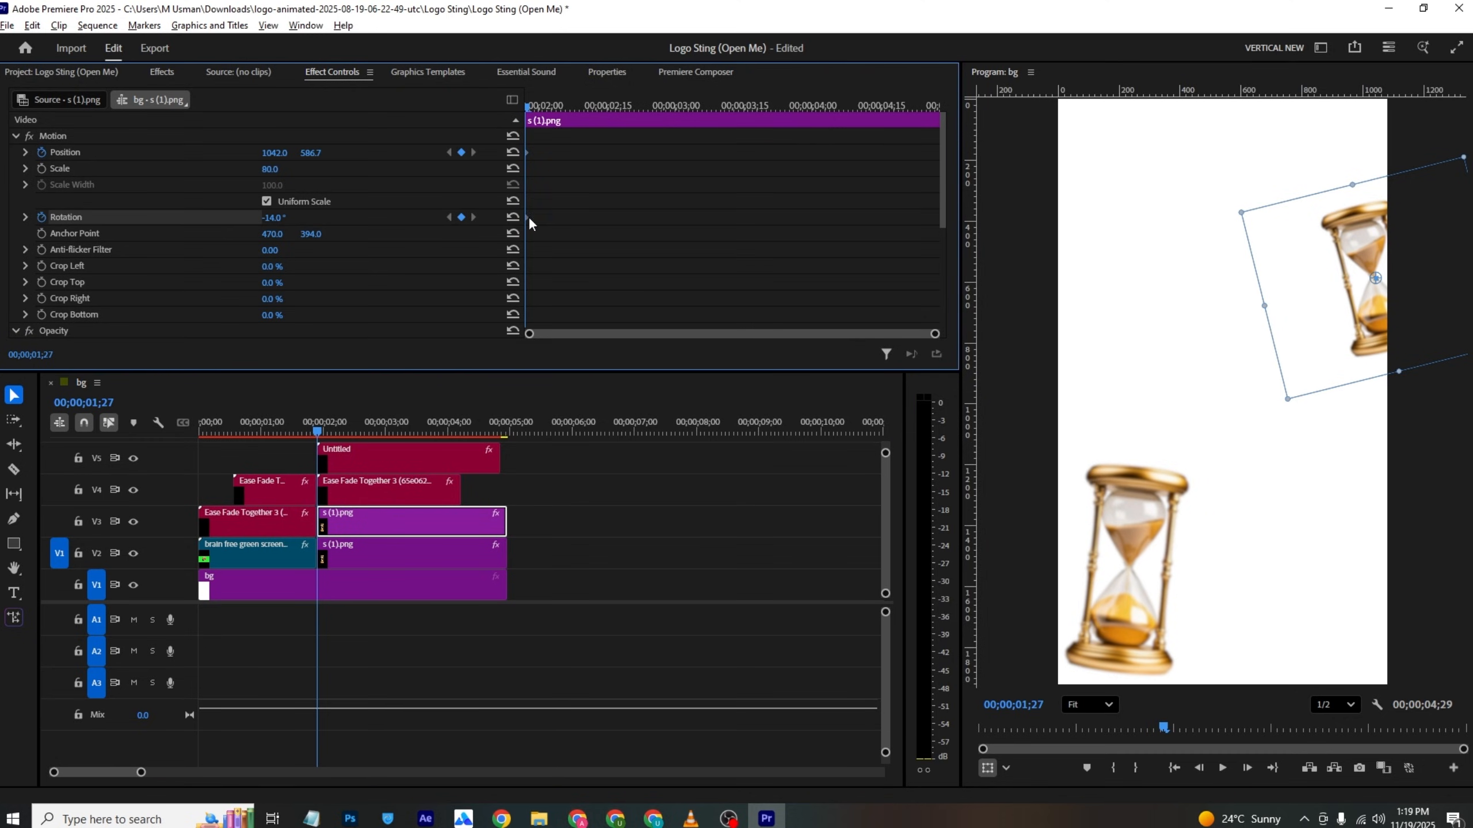
Step: Move the V3 hourglass's Position and Rotation keyframes to about 00;00;02;15, in line with the V2 hourglass's keyframes
drag(528, 218, 584, 221)
click(379, 550)
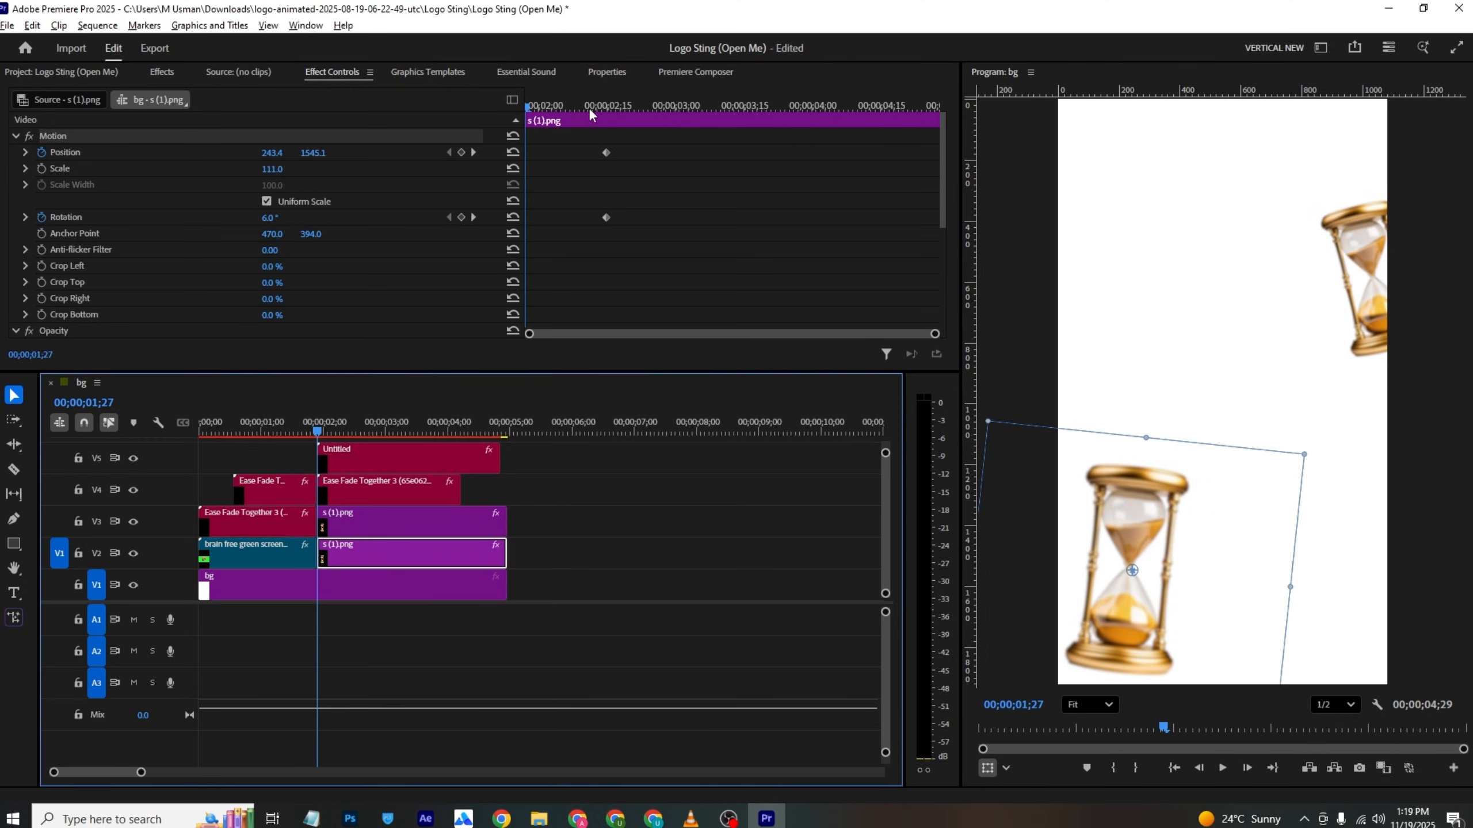
click(606, 107)
click(367, 519)
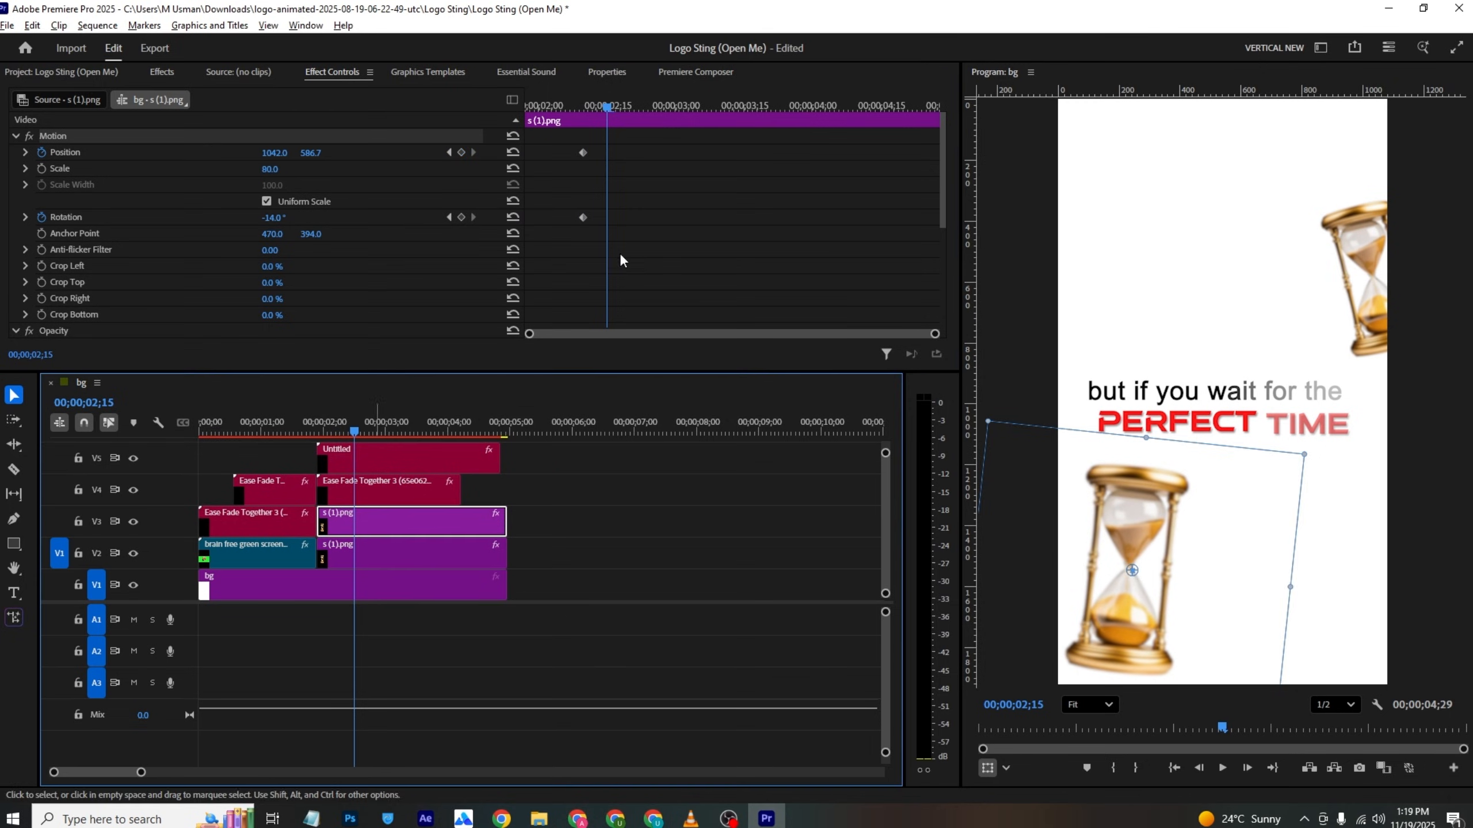
drag(603, 149, 580, 255)
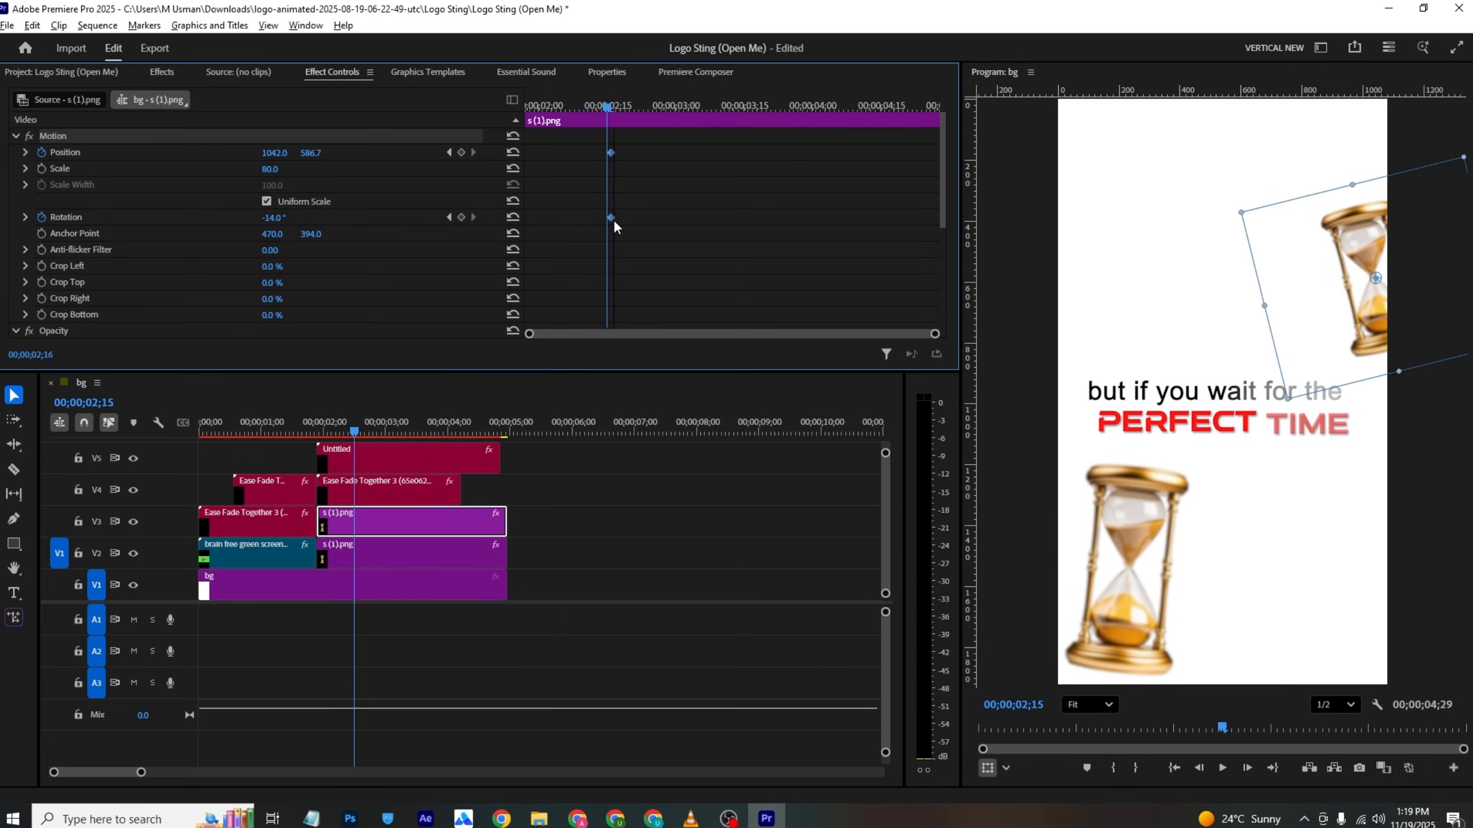
Step: At 00;00;01;27, set the V2 hourglass's Rotation to -6° and Position X to 1699.2, and save the project
click(373, 557)
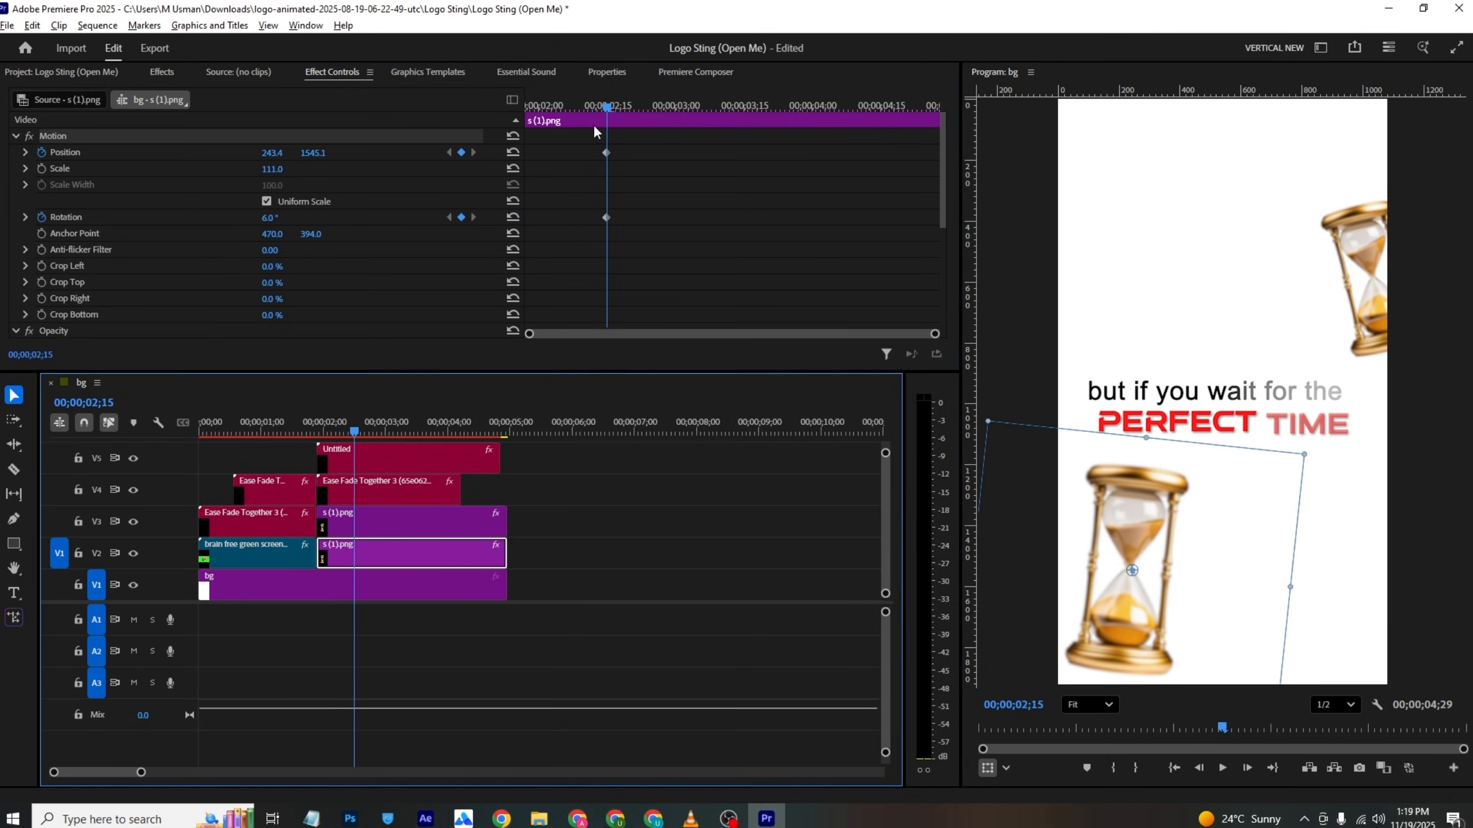
click(520, 105)
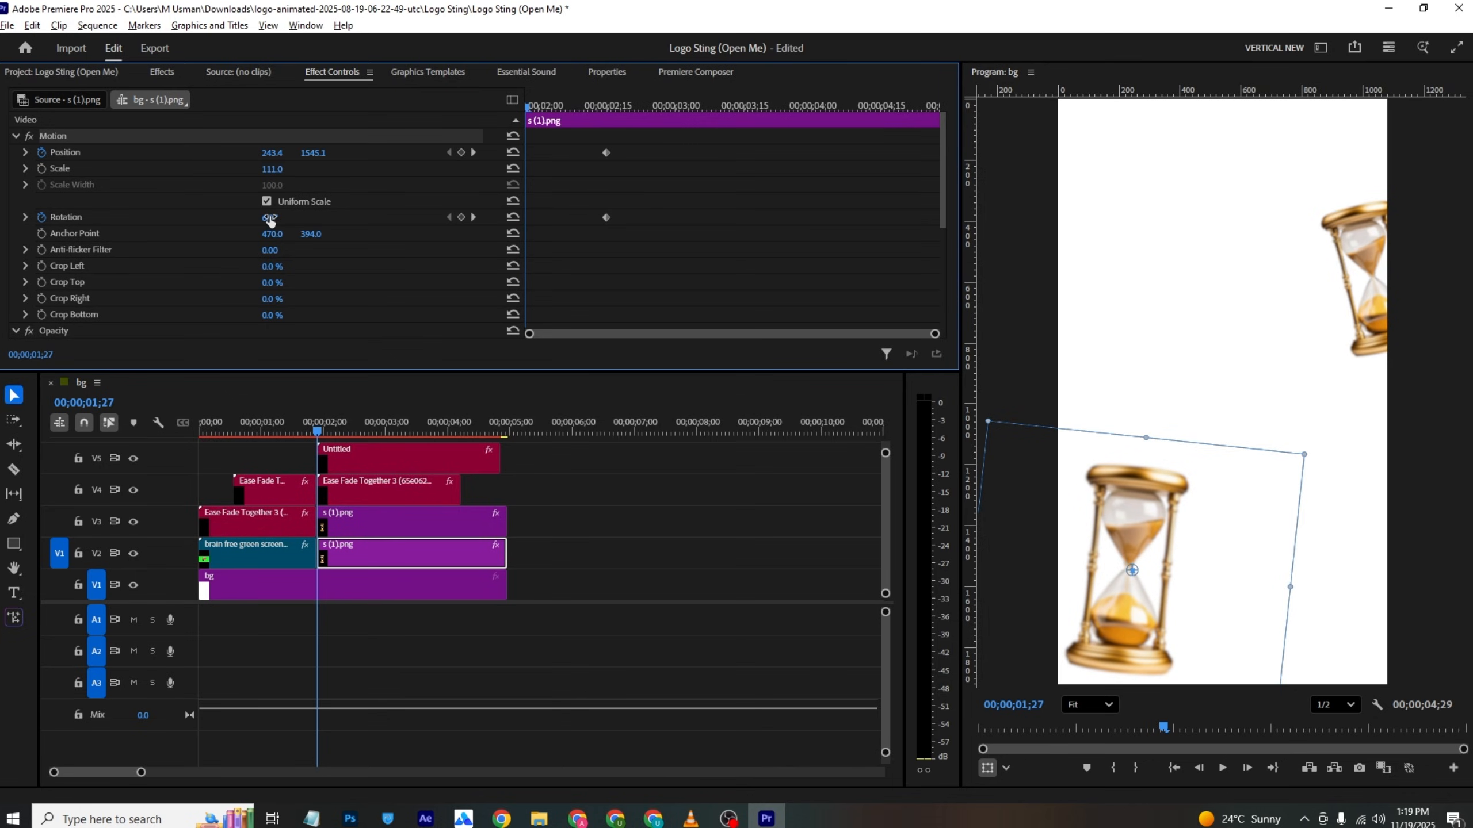
drag(269, 220, 267, 220)
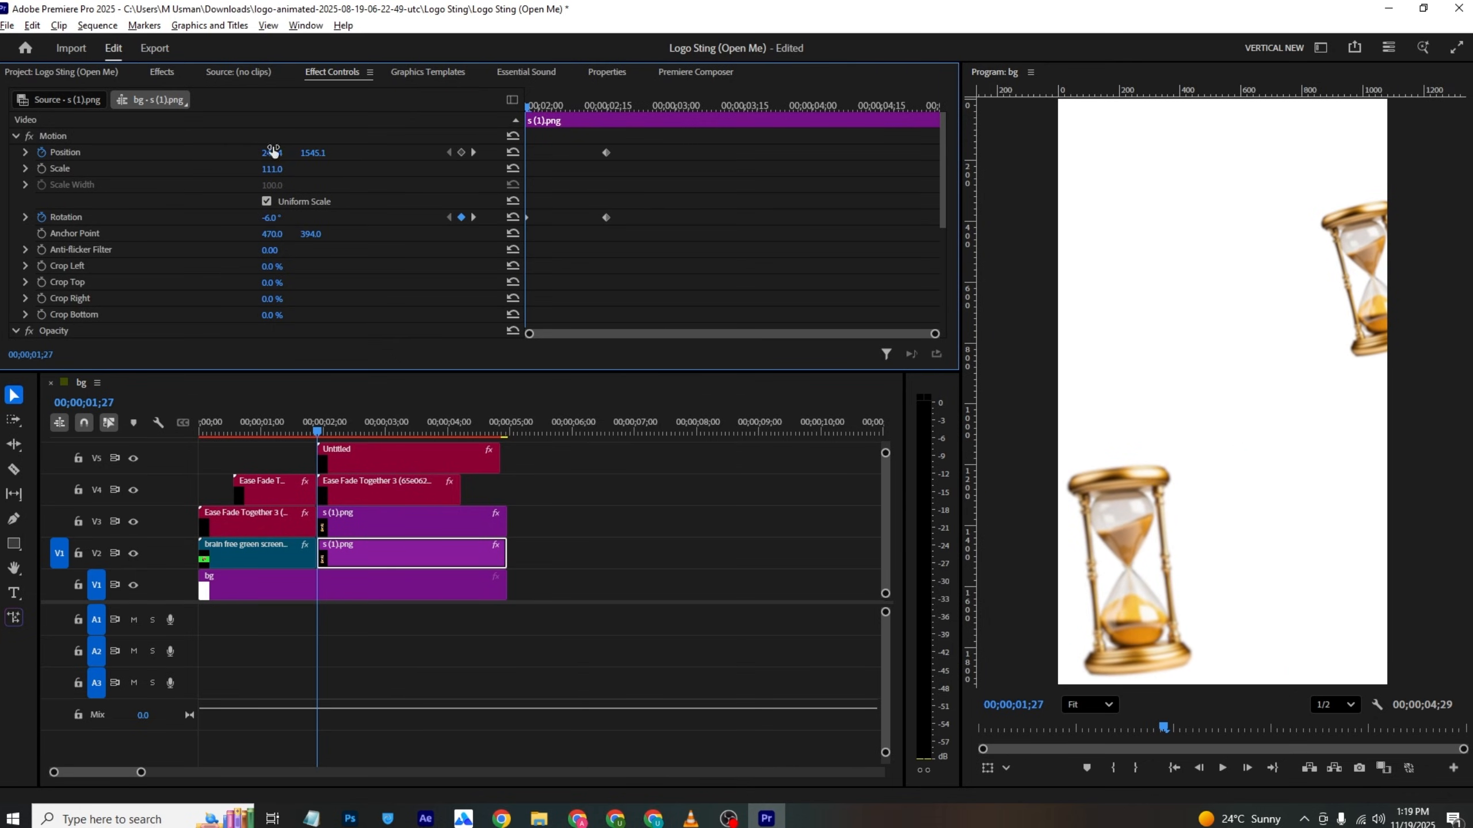
drag(271, 152, 418, 152)
key(ctrl+s)
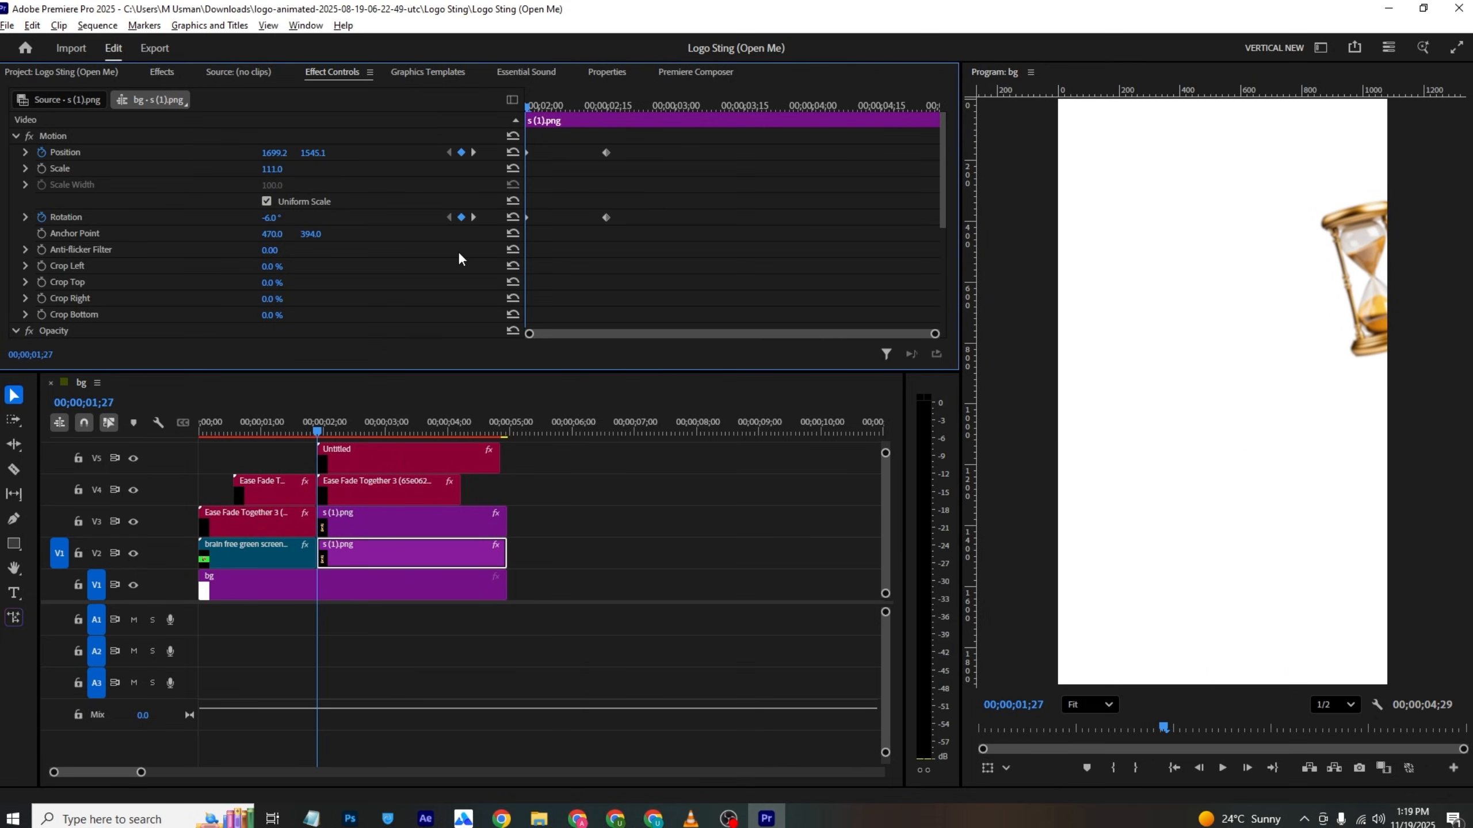
Step: At 00;00;01;27, set the V3 hourglass's Rotation to 27° and Position X to 2373.2, save, and preview the motion
click(429, 515)
drag(270, 218, 289, 218)
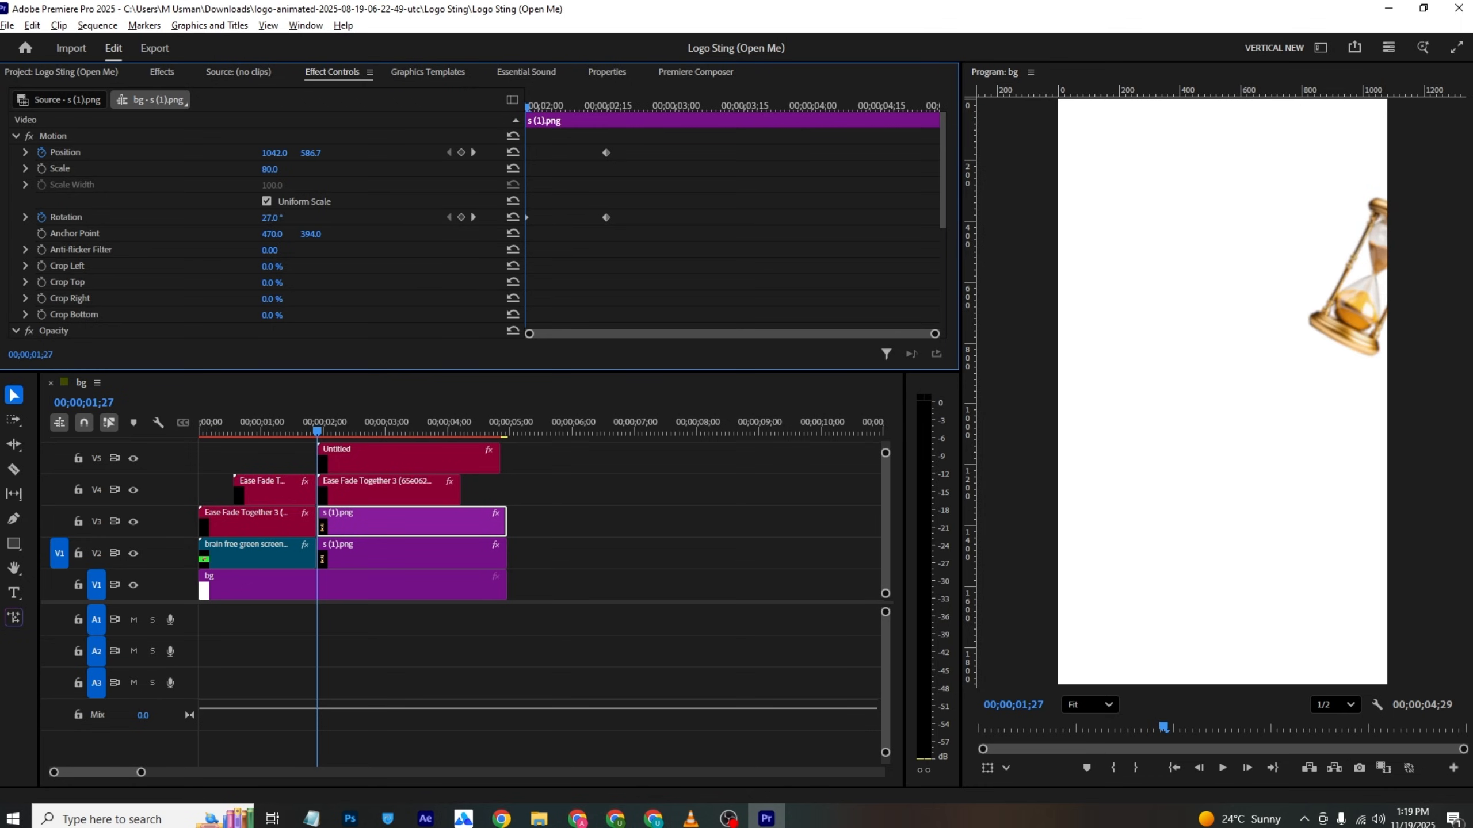
drag(273, 152, 406, 152)
key(ctrl+s)
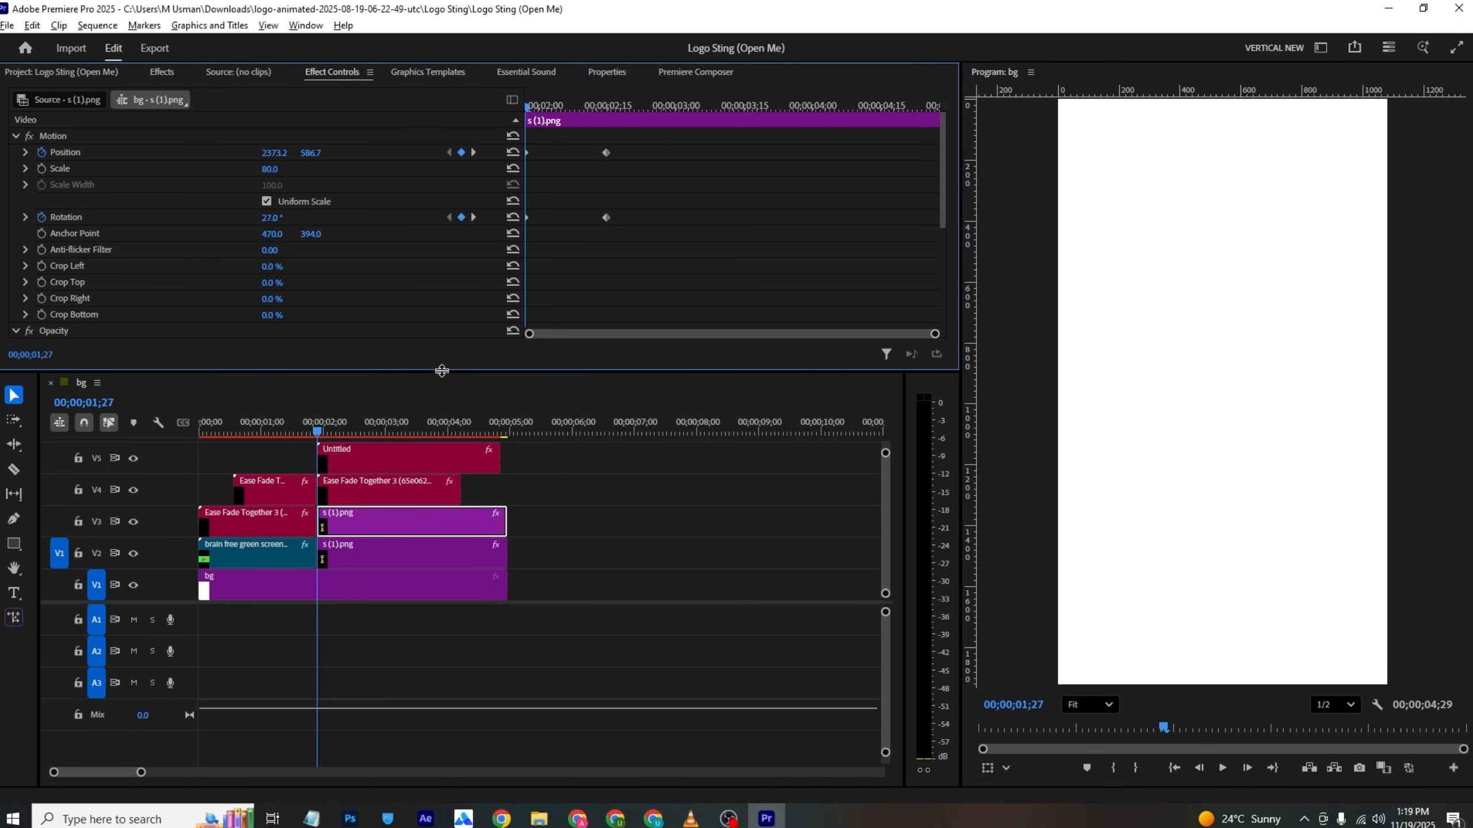
key(space)
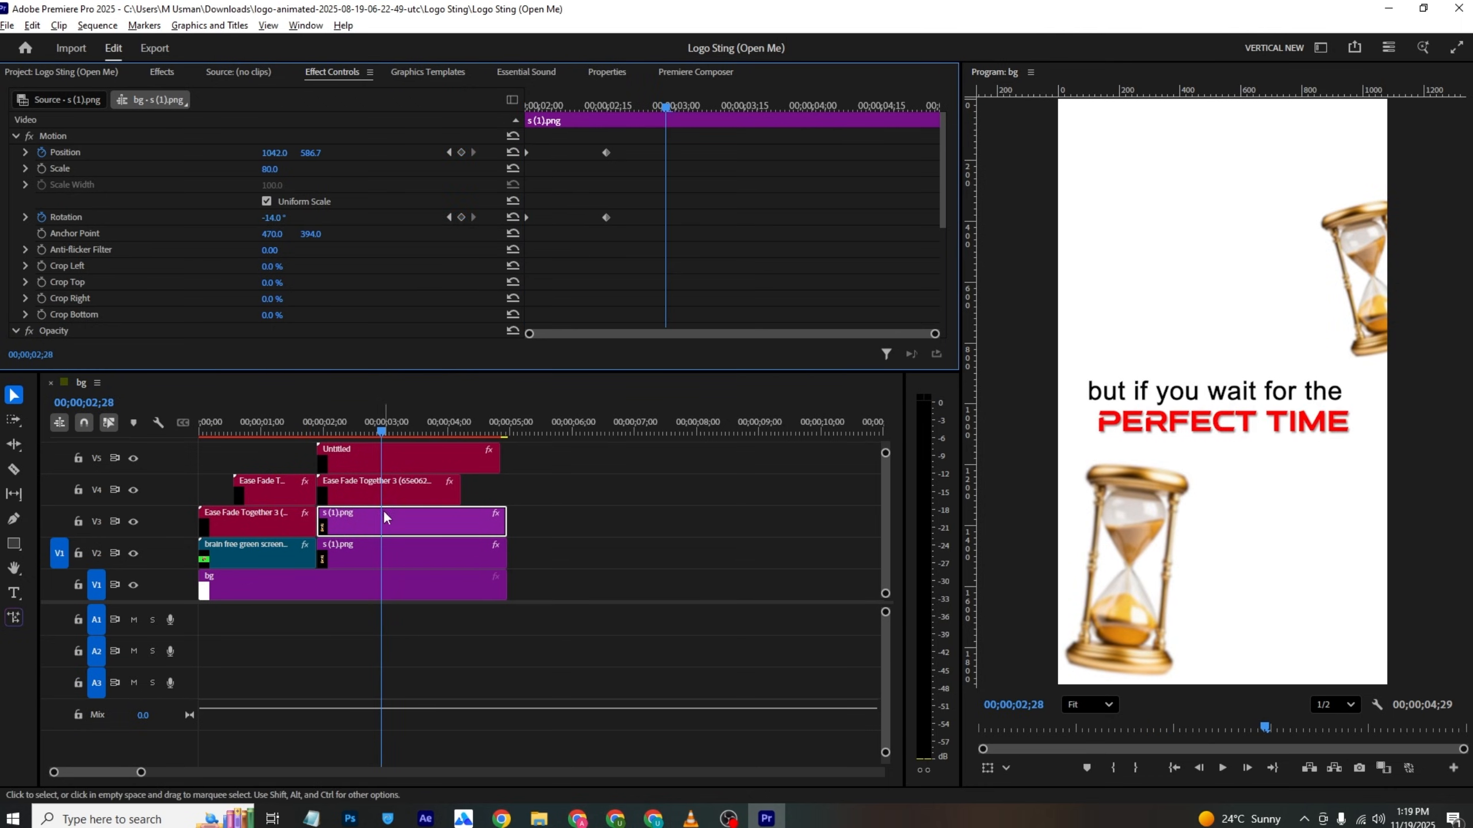
Step: Slow both entrances by moving the end keyframes to 00;00;04;00 for the V3 hourglass and about 00;00;04;09 for the V2 one
drag(604, 219, 811, 235)
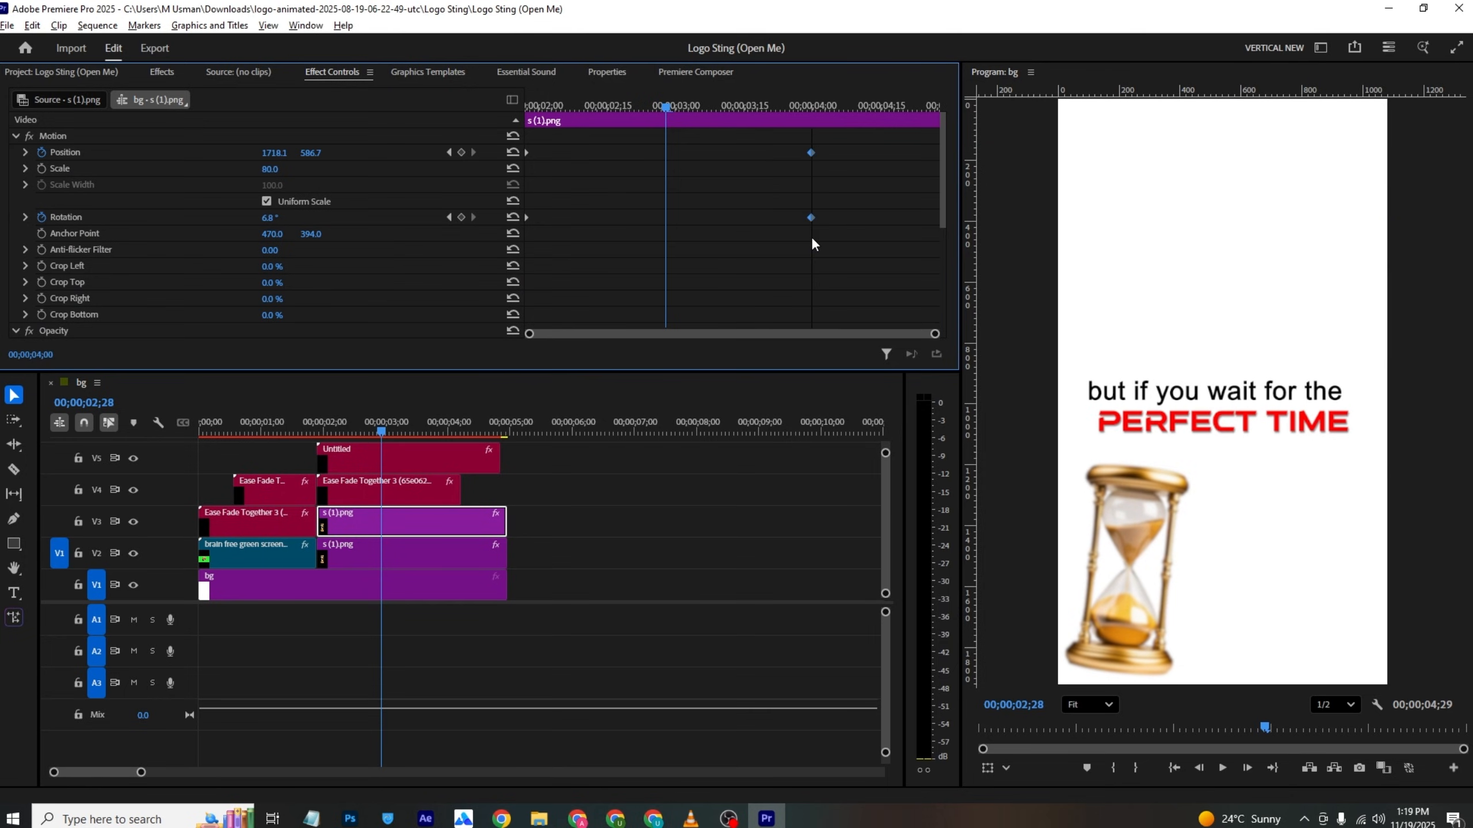
click(374, 561)
drag(617, 140, 556, 297)
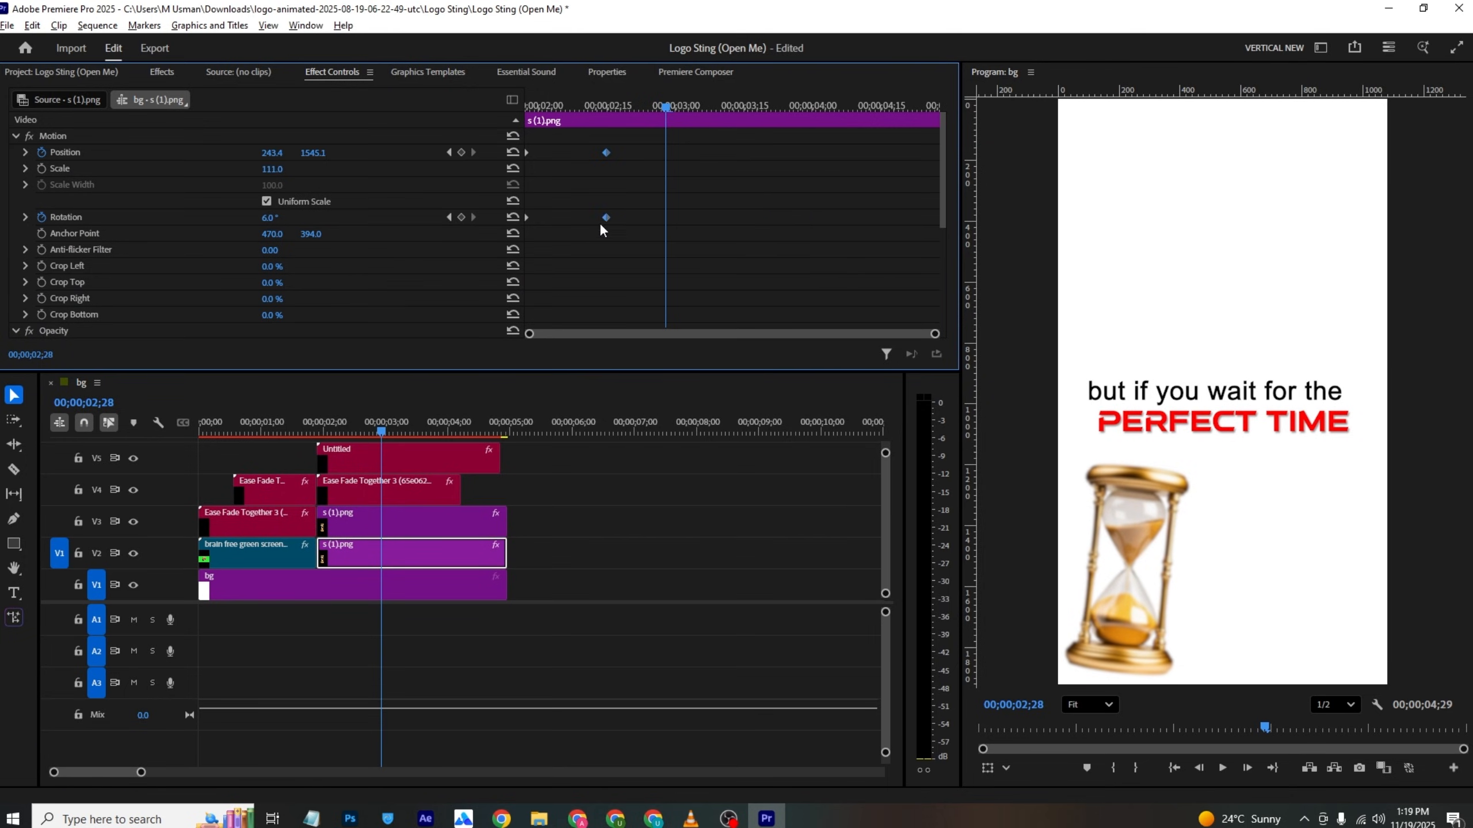
drag(605, 217, 853, 246)
Step: Apply Ease In temporal interpolation to the V2 hourglass's Position and Rotation keyframes and save the project
drag(353, 192, 371, 334)
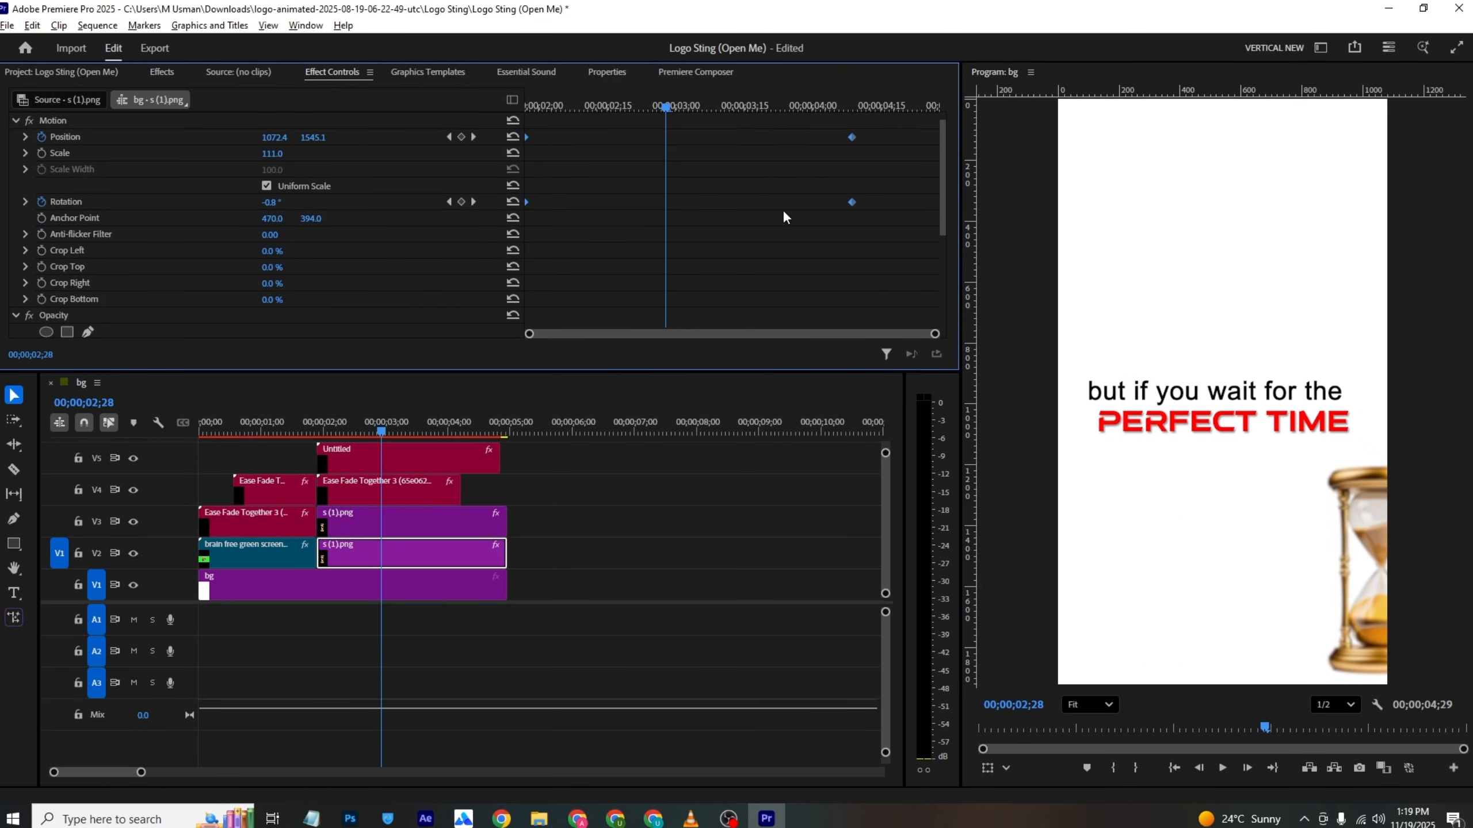
right_click(854, 202)
mouse_move(928, 340)
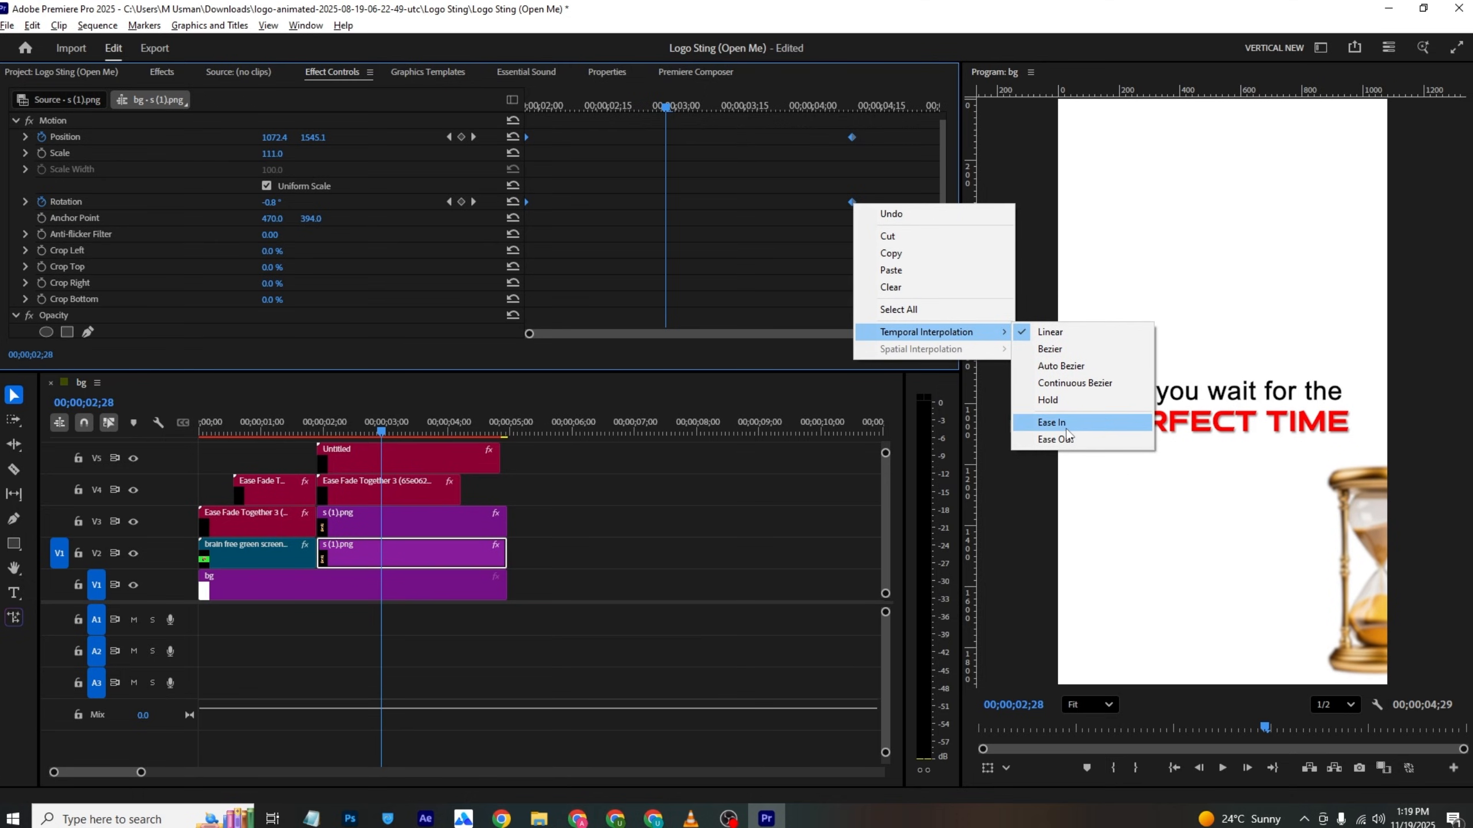
click(1043, 422)
key(ctrl+s)
Step: Apply Ease In temporal interpolation to the V3 hourglass's Position and Rotation keyframes, save, and preview the hourglass scene
click(406, 522)
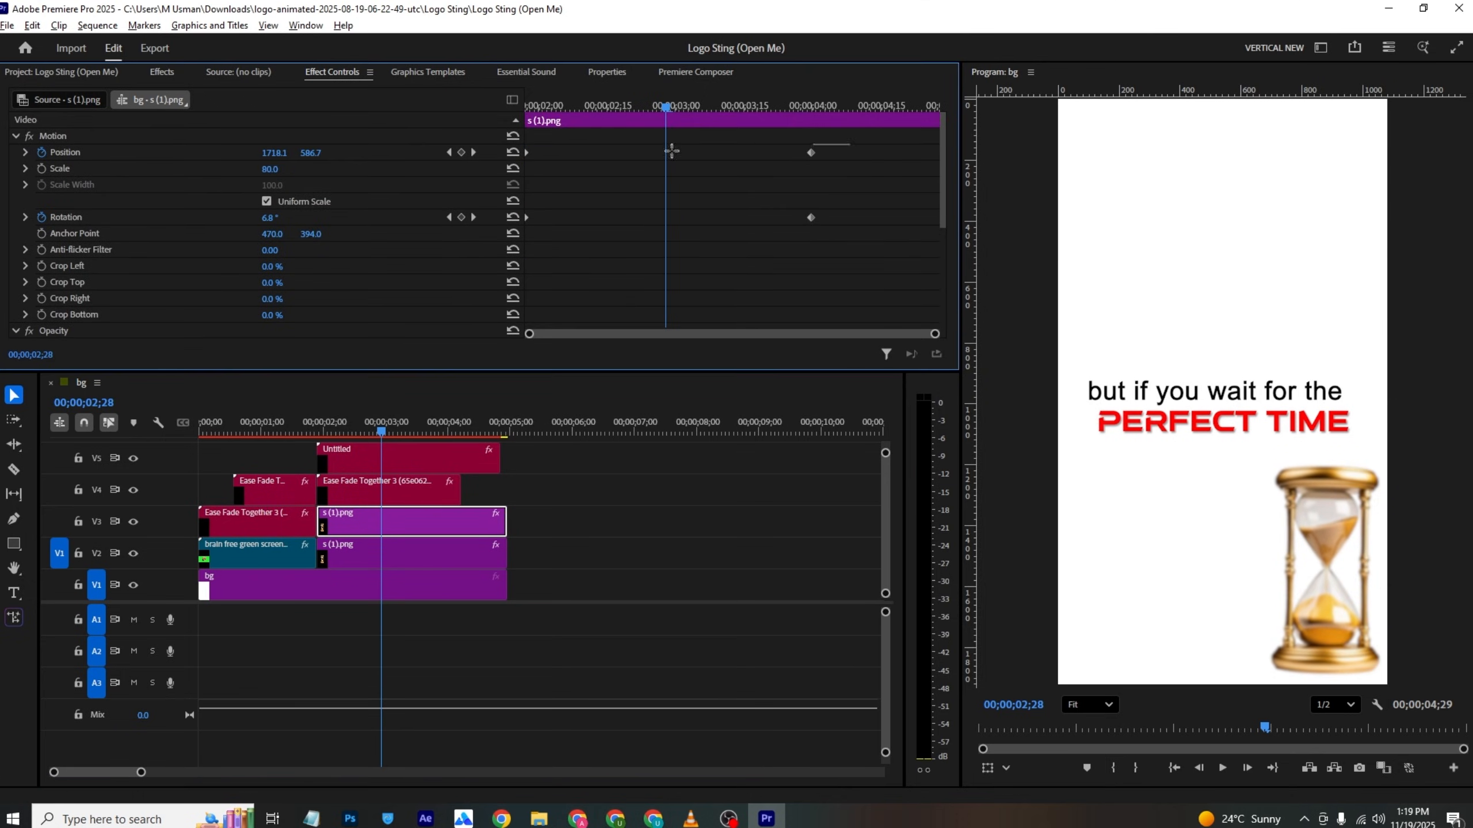
scroll(706, 216, down, 1)
right_click(820, 217)
mouse_move(904, 331)
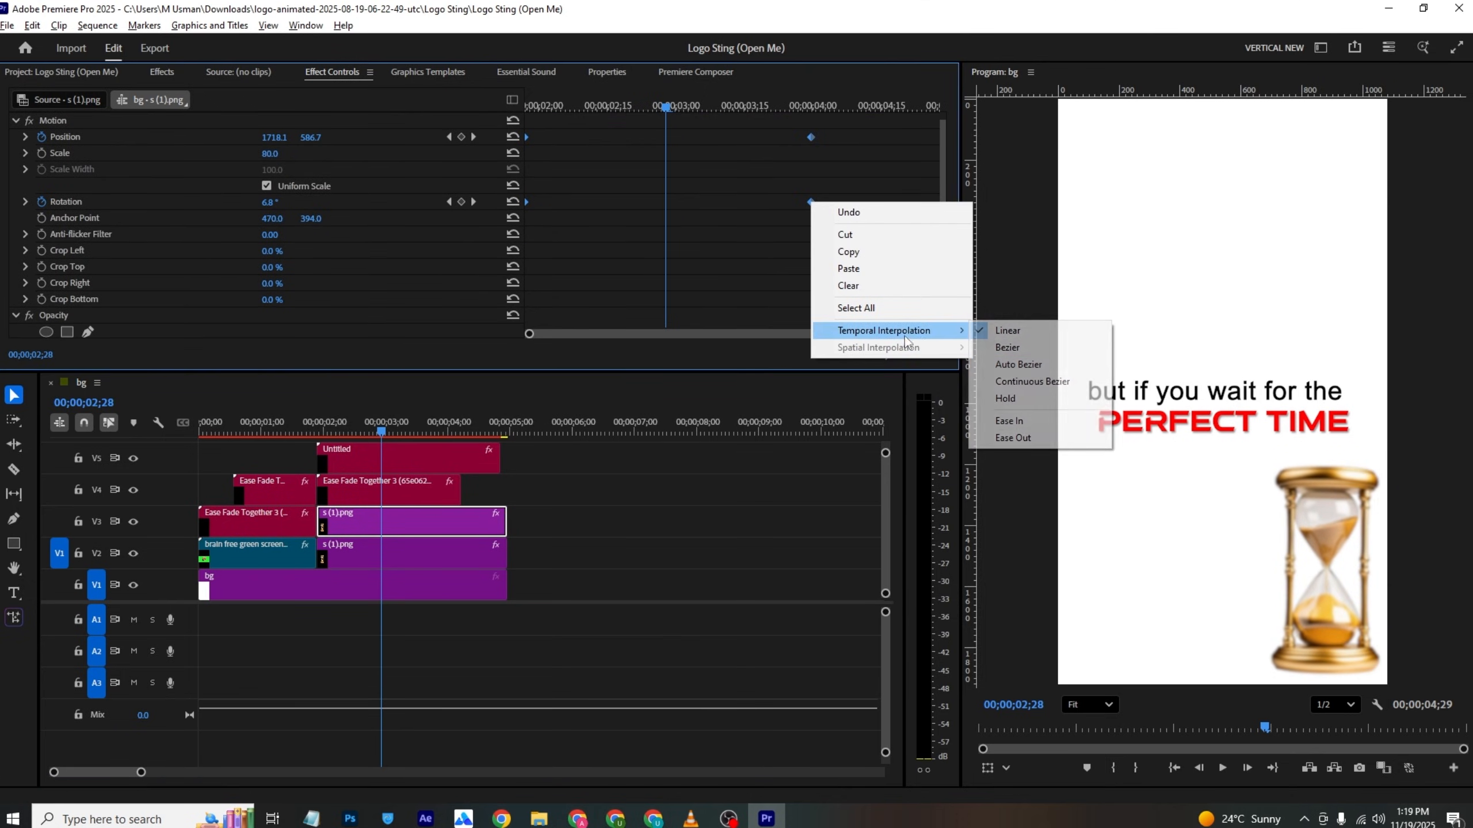
click(1021, 415)
key(ctrl+s)
click(347, 487)
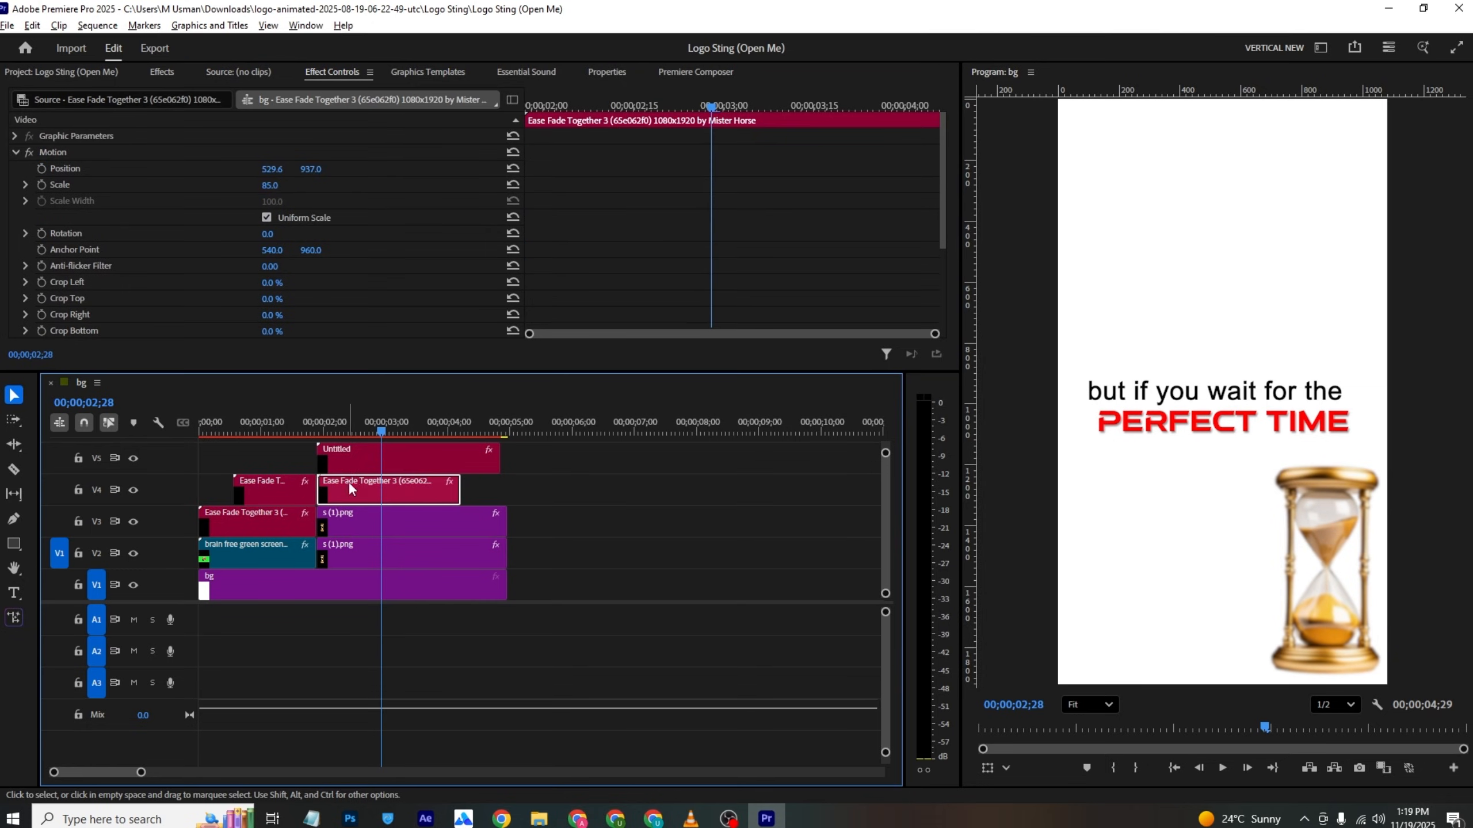
click(301, 432)
key(space)
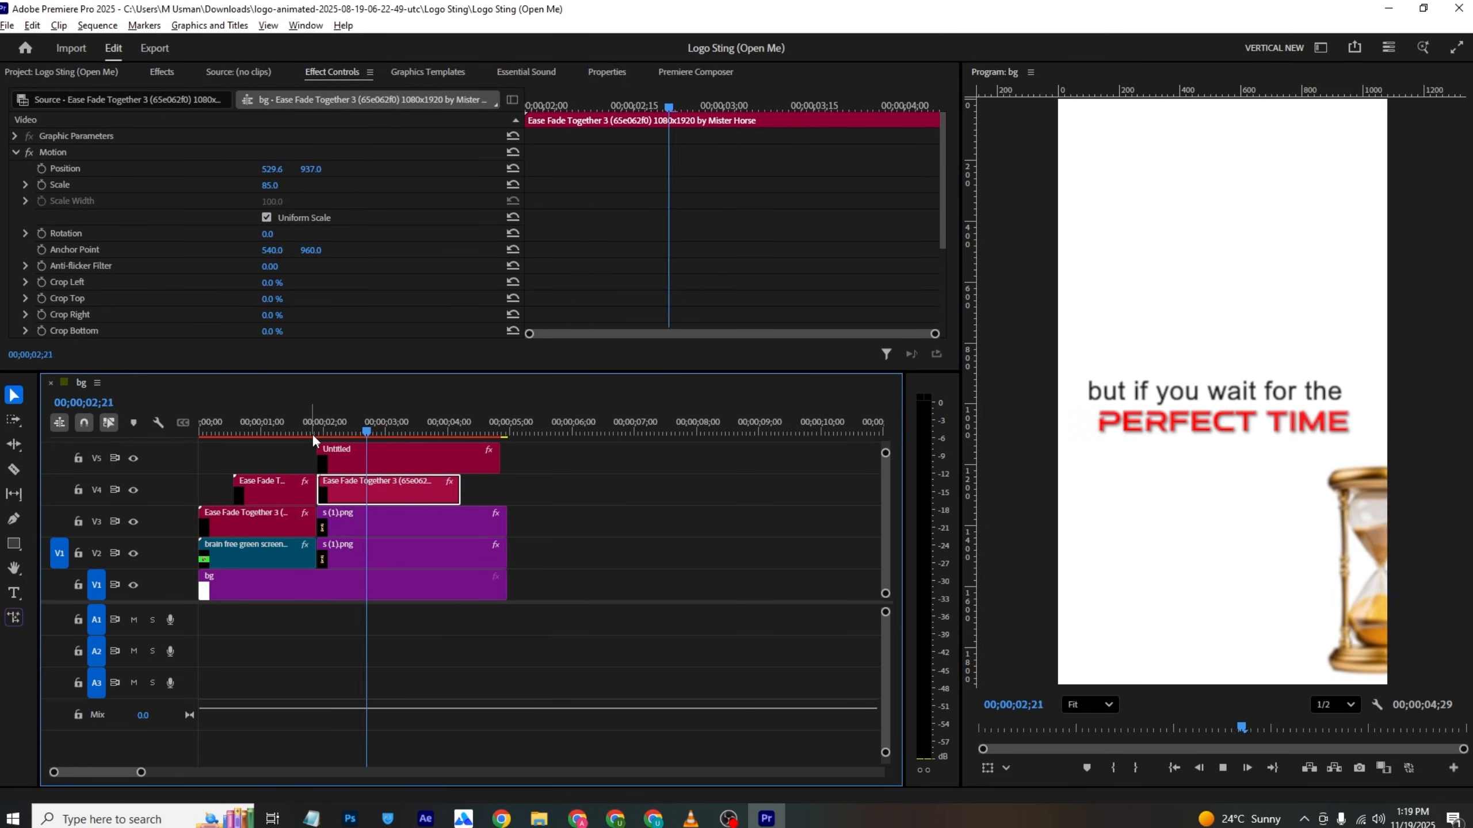
key(space)
Step: Reshape the V3 hourglass's Position velocity curve to peak just after the start and slow gradually toward the end keyframe
click(377, 526)
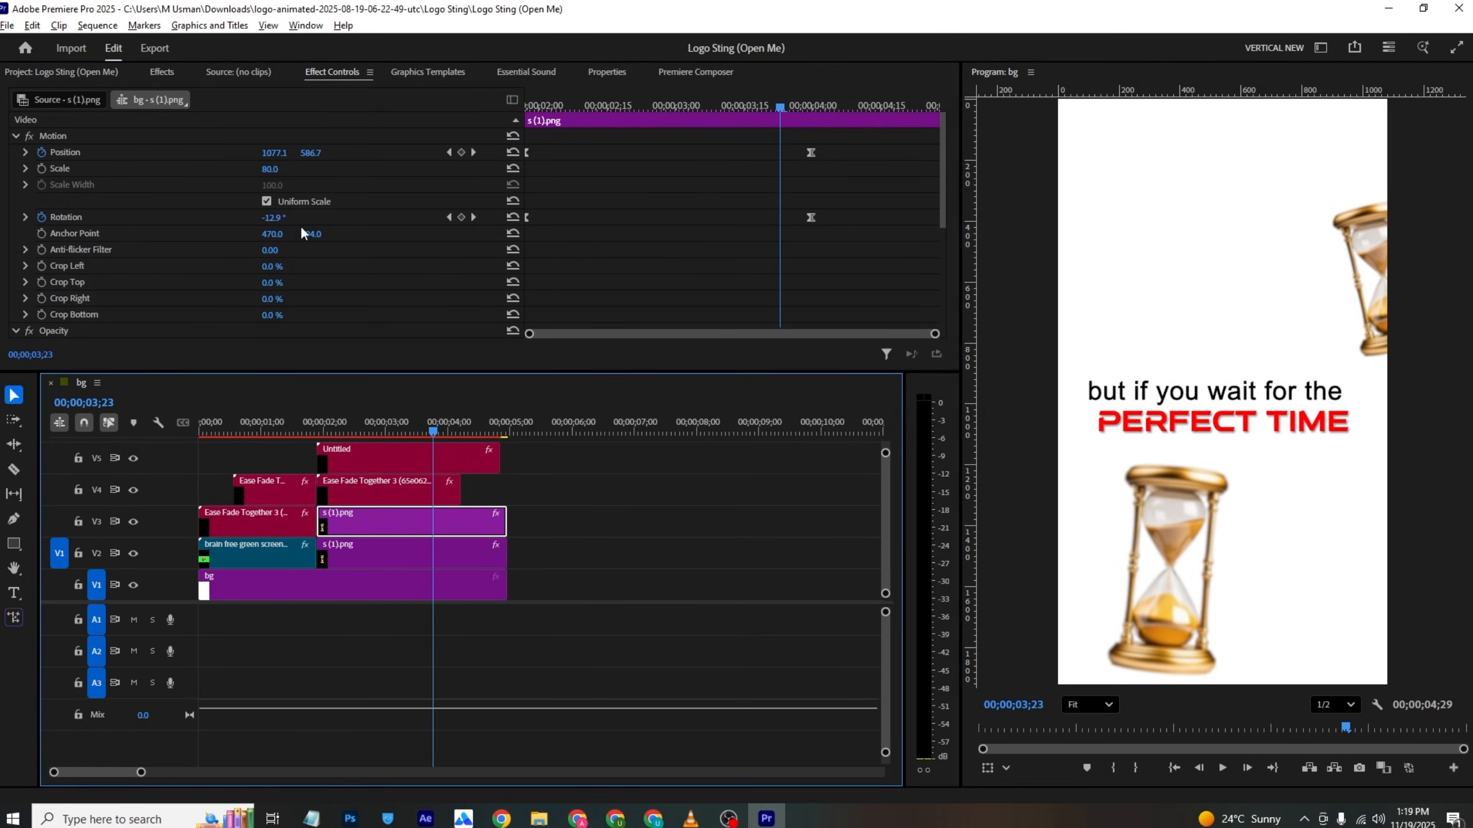
click(24, 152)
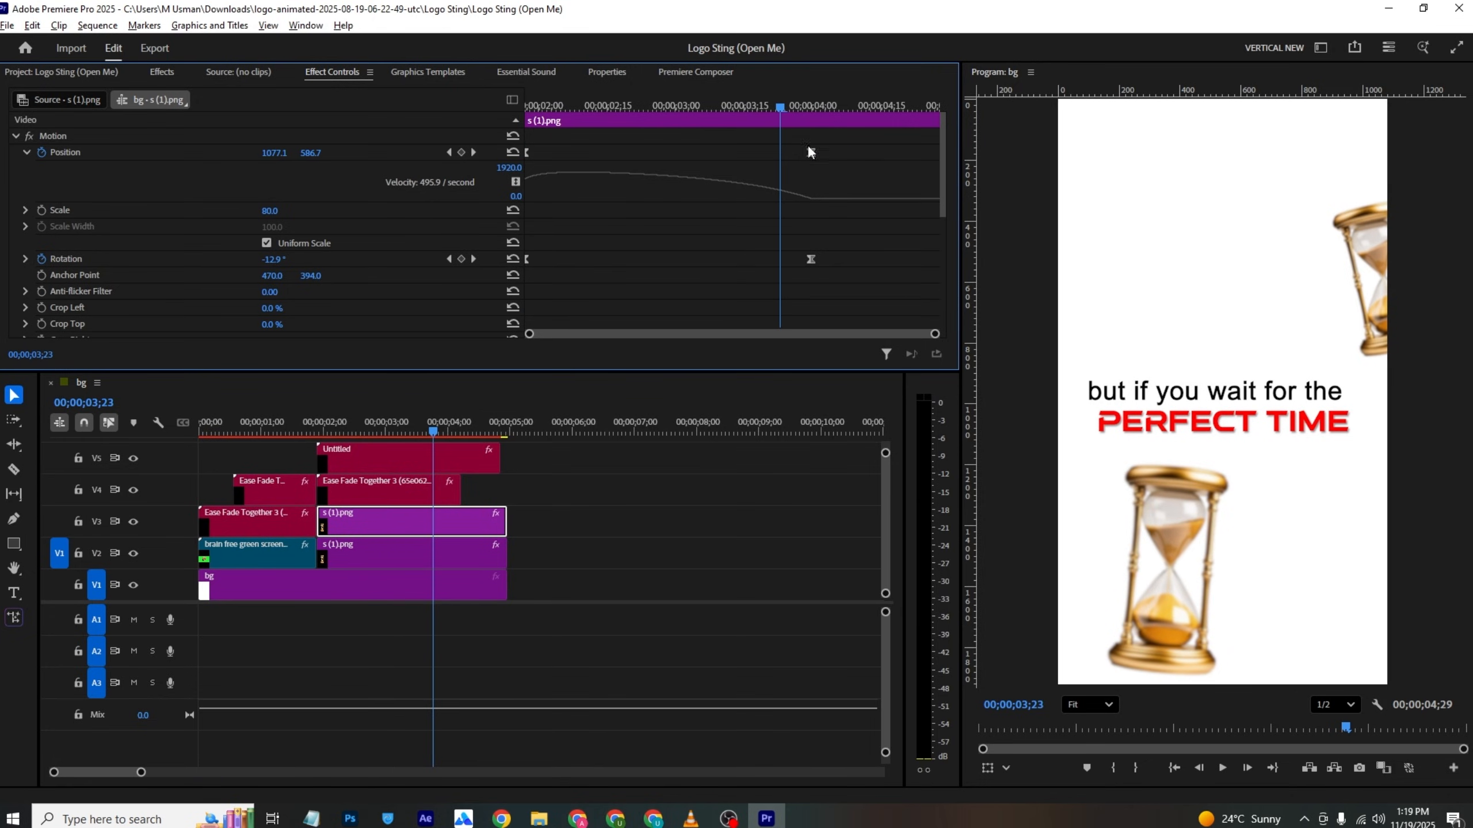
click(810, 152)
drag(550, 182, 544, 199)
drag(764, 200, 669, 199)
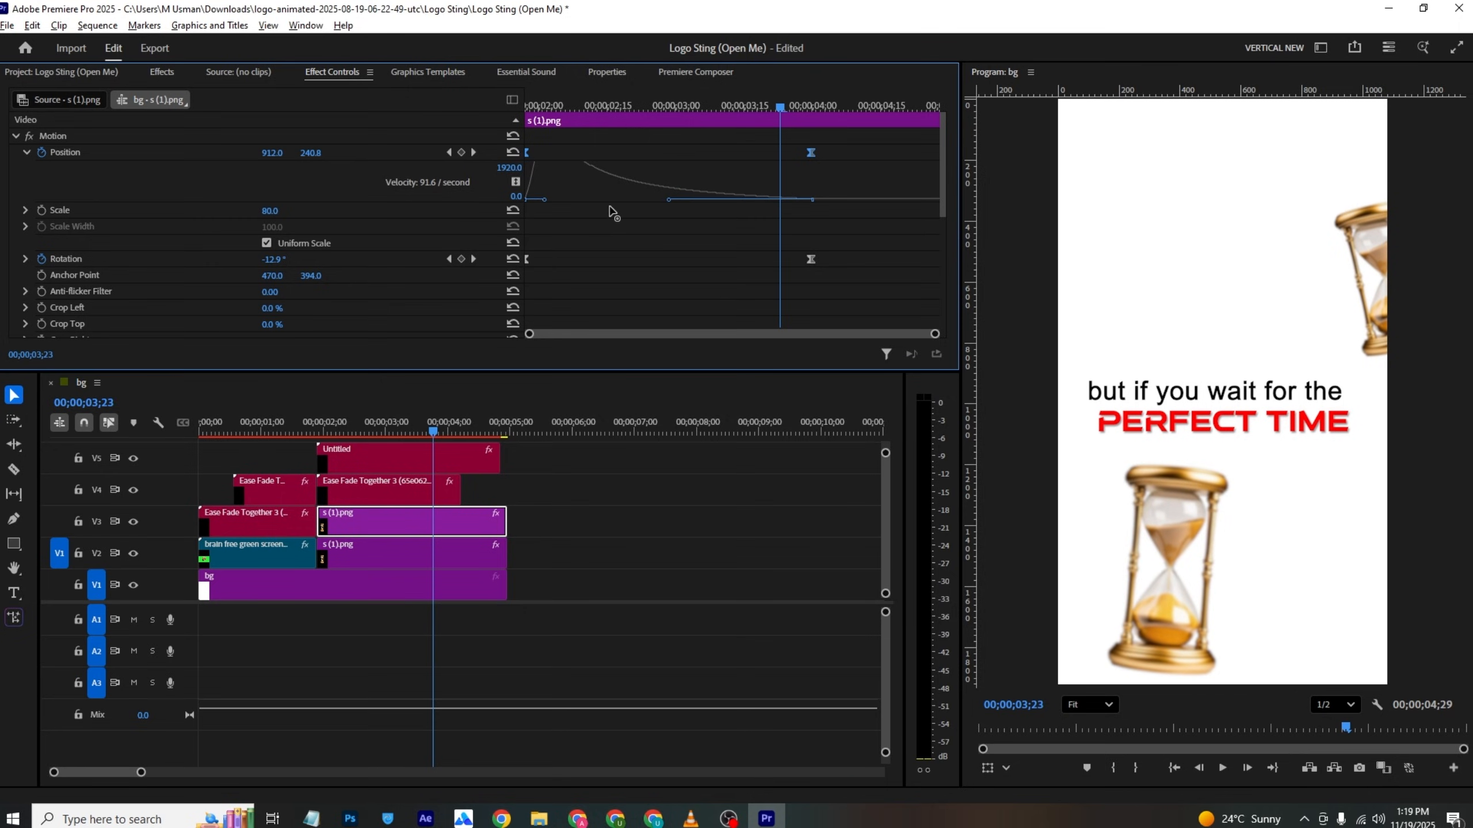
drag(545, 106, 500, 102)
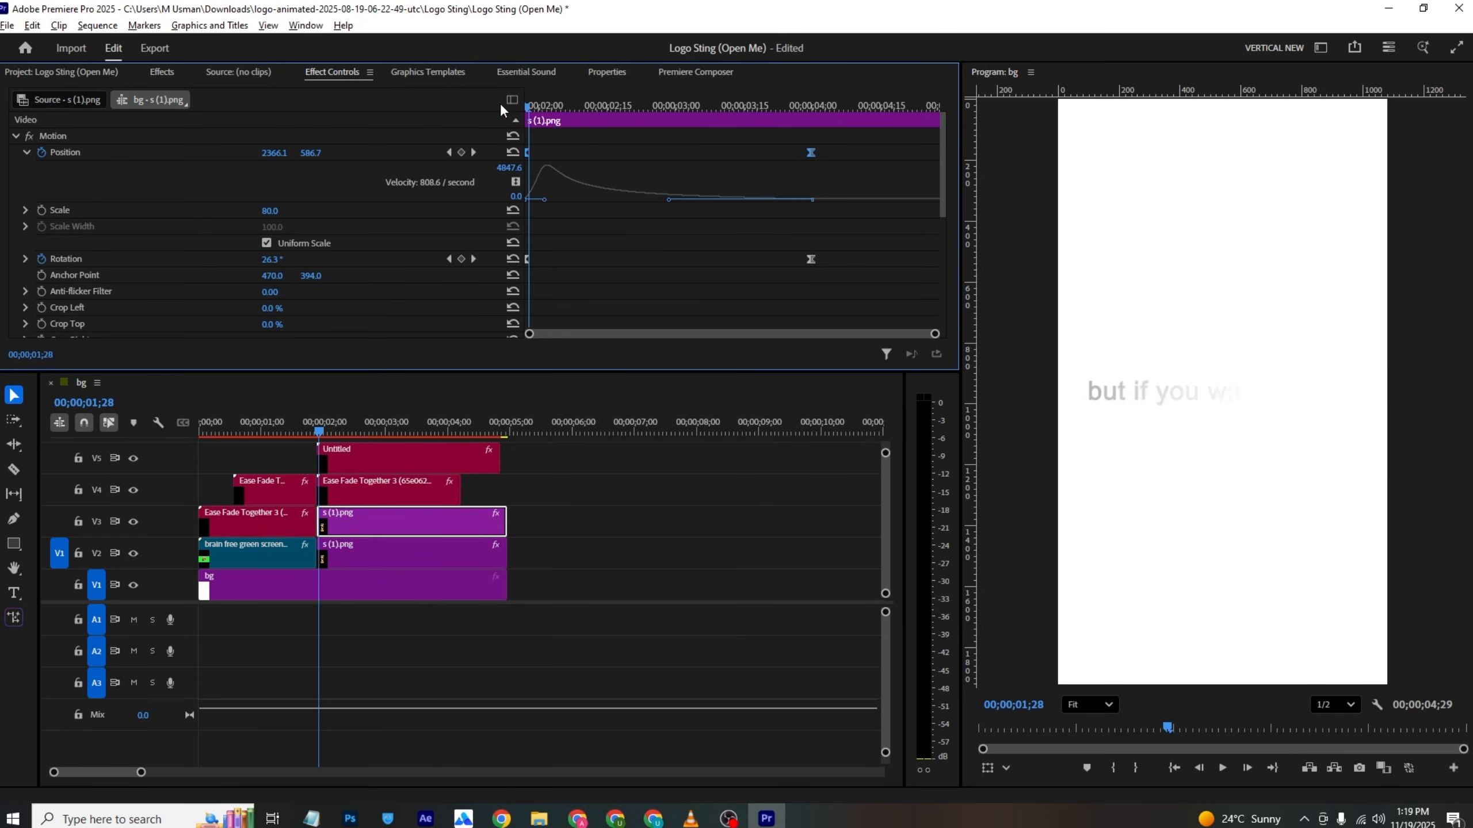
Step: Give the V2 hourglass's Position velocity curve the same early peak and long slowdown, preview the scene, and save
click(352, 550)
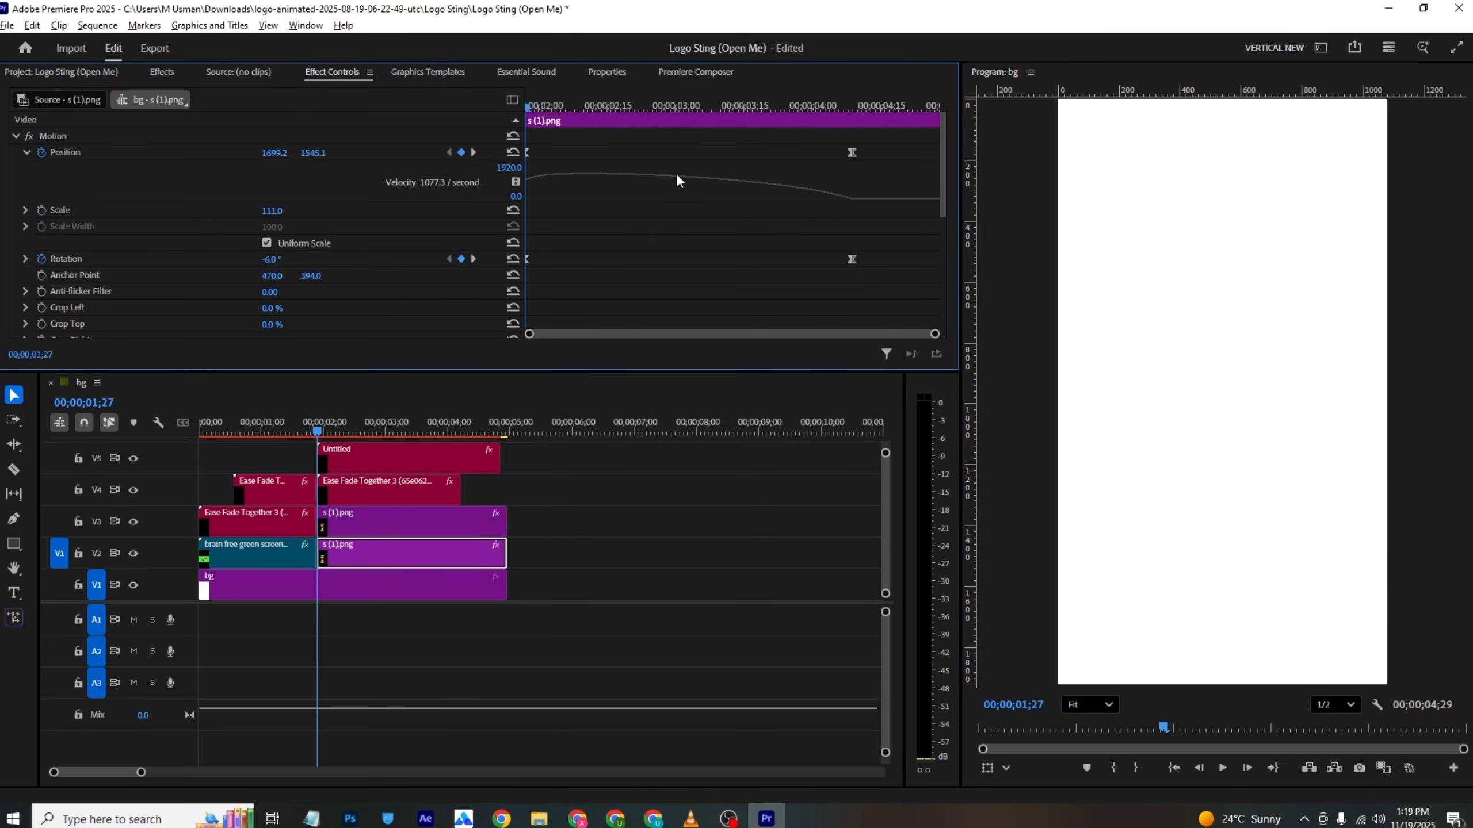
drag(892, 129, 551, 207)
drag(792, 200, 689, 202)
click(315, 429)
key(space)
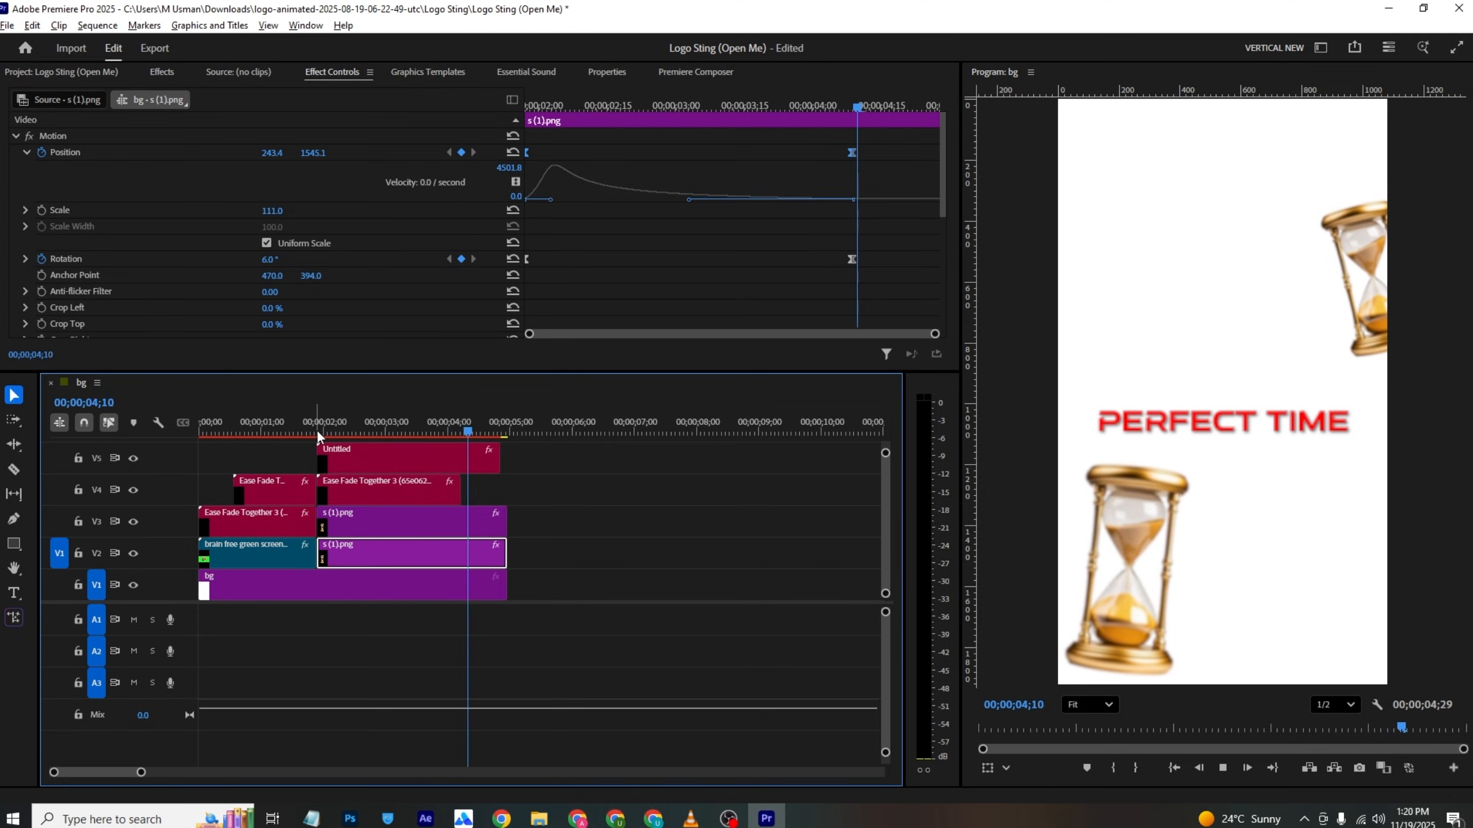
key(space)
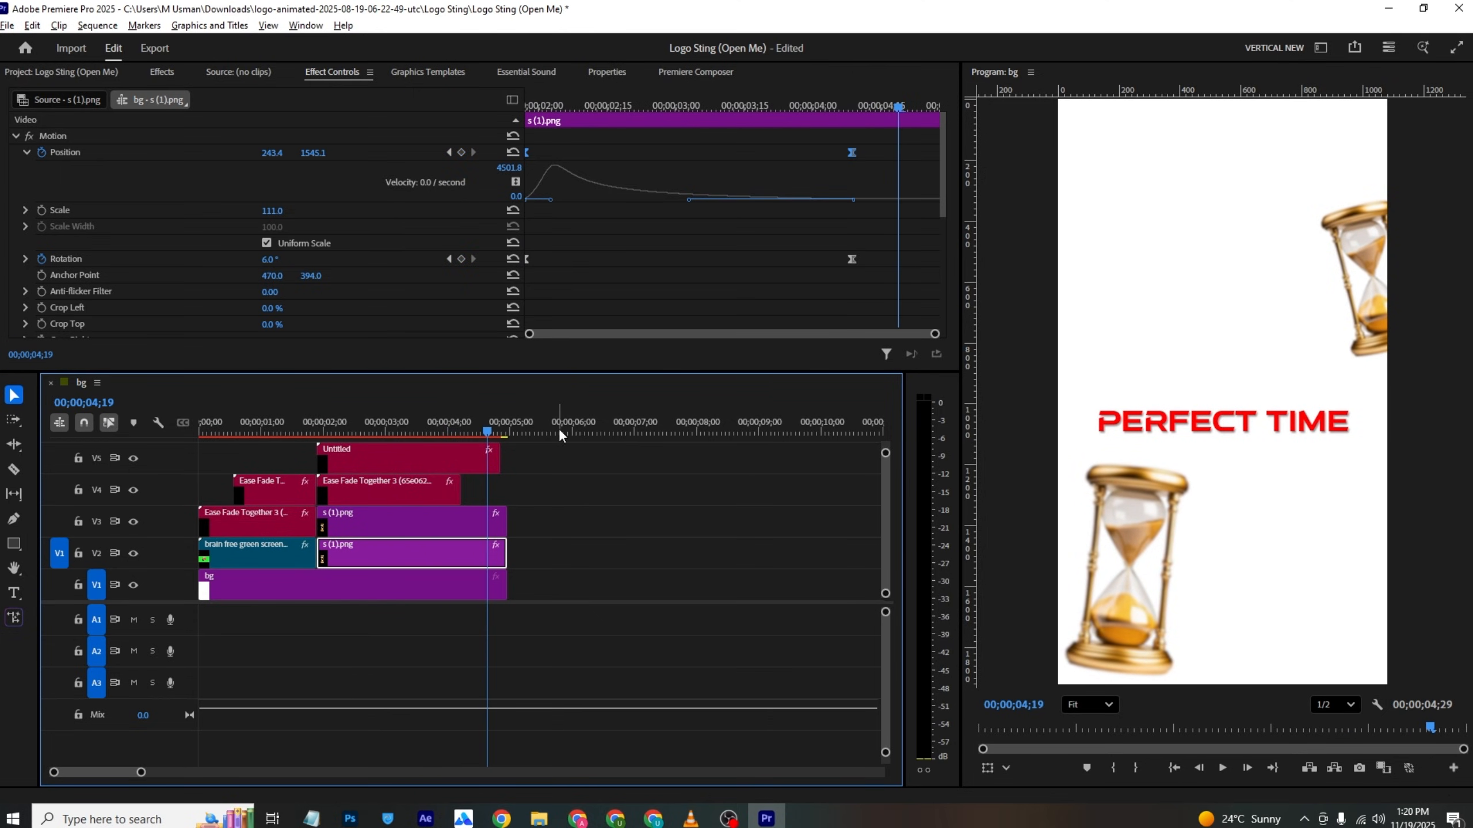
key(ctrl+s)
Step: Set the speed of the second V4 caption clip to 50% and check it against the end of the hourglass scene
click(465, 468)
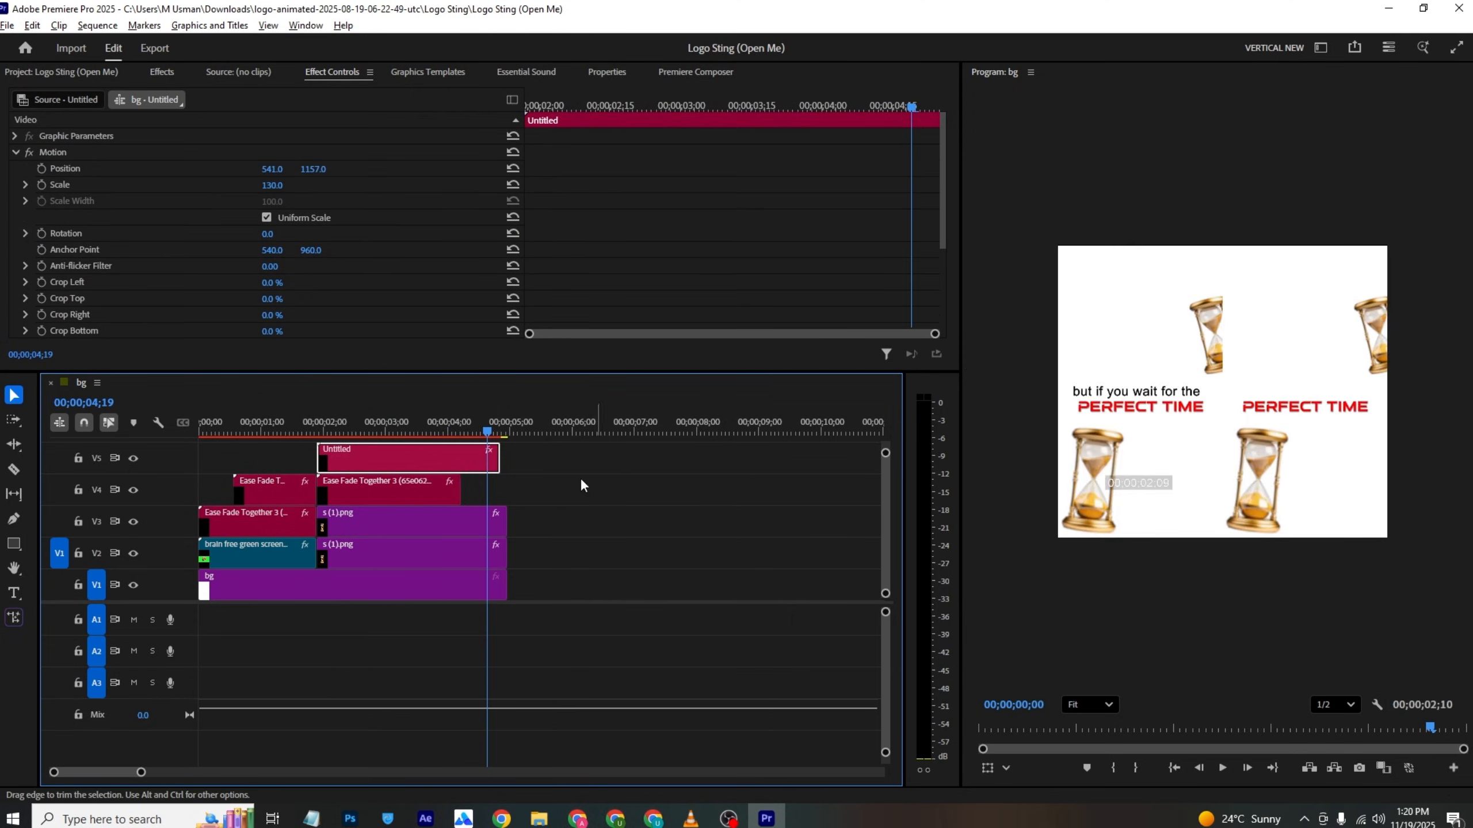
click(425, 493)
key(ctrl+r)
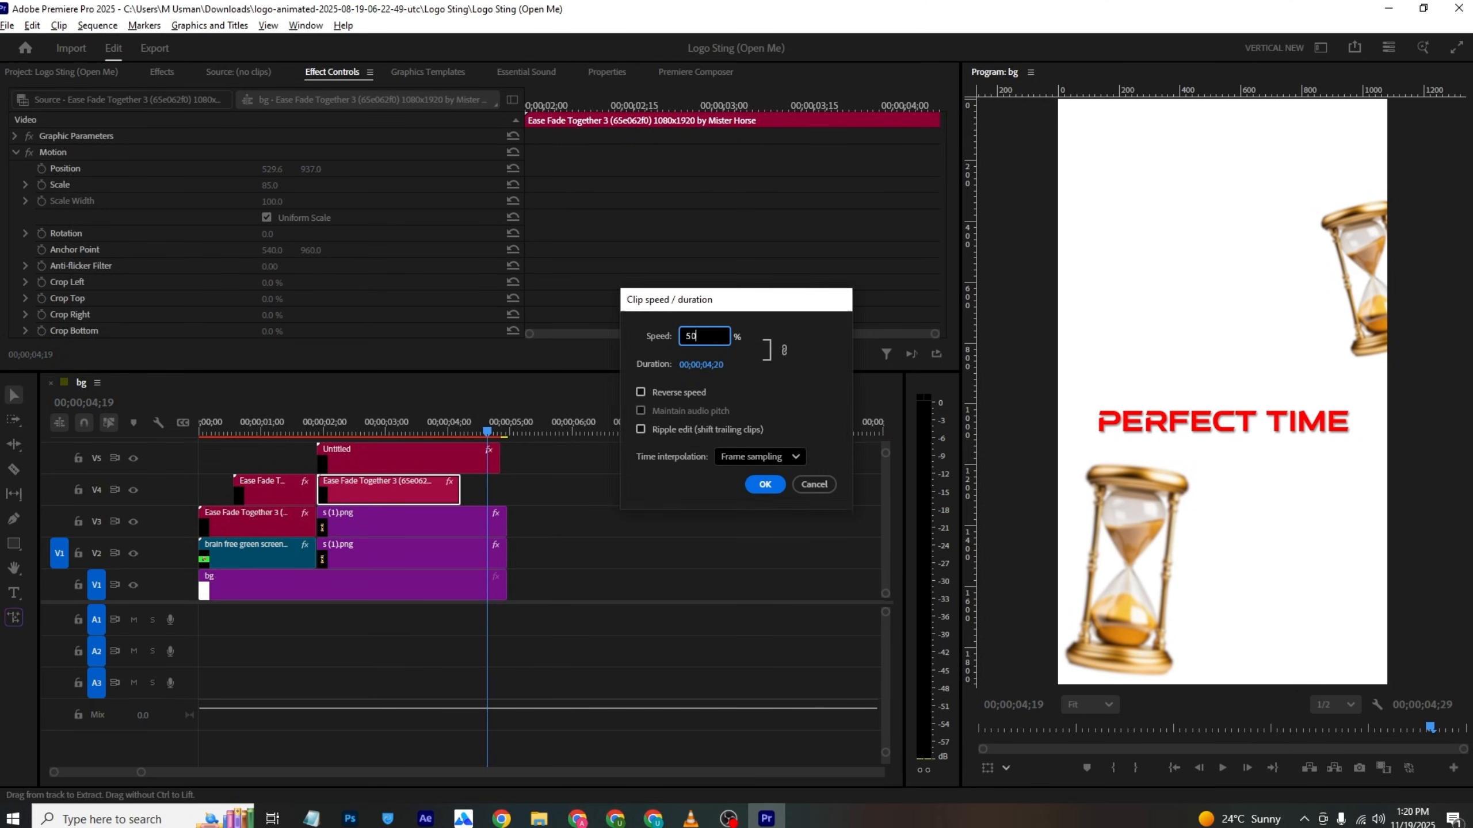
key(Return)
drag(423, 431, 482, 446)
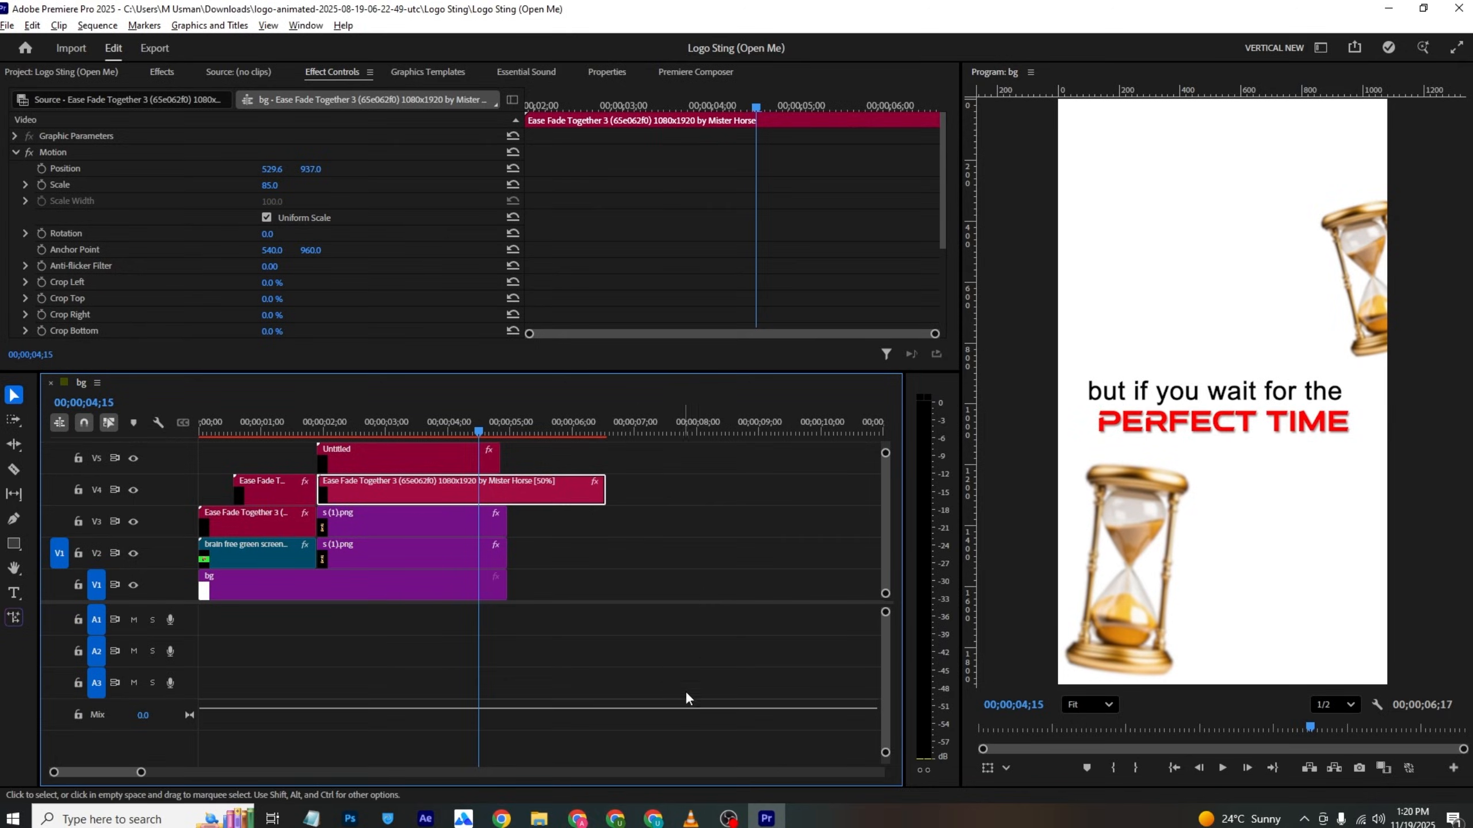
Step: Switch to VLC to review the "it'll never come" caption in the reference video, and return to Premiere Pro
click(689, 818)
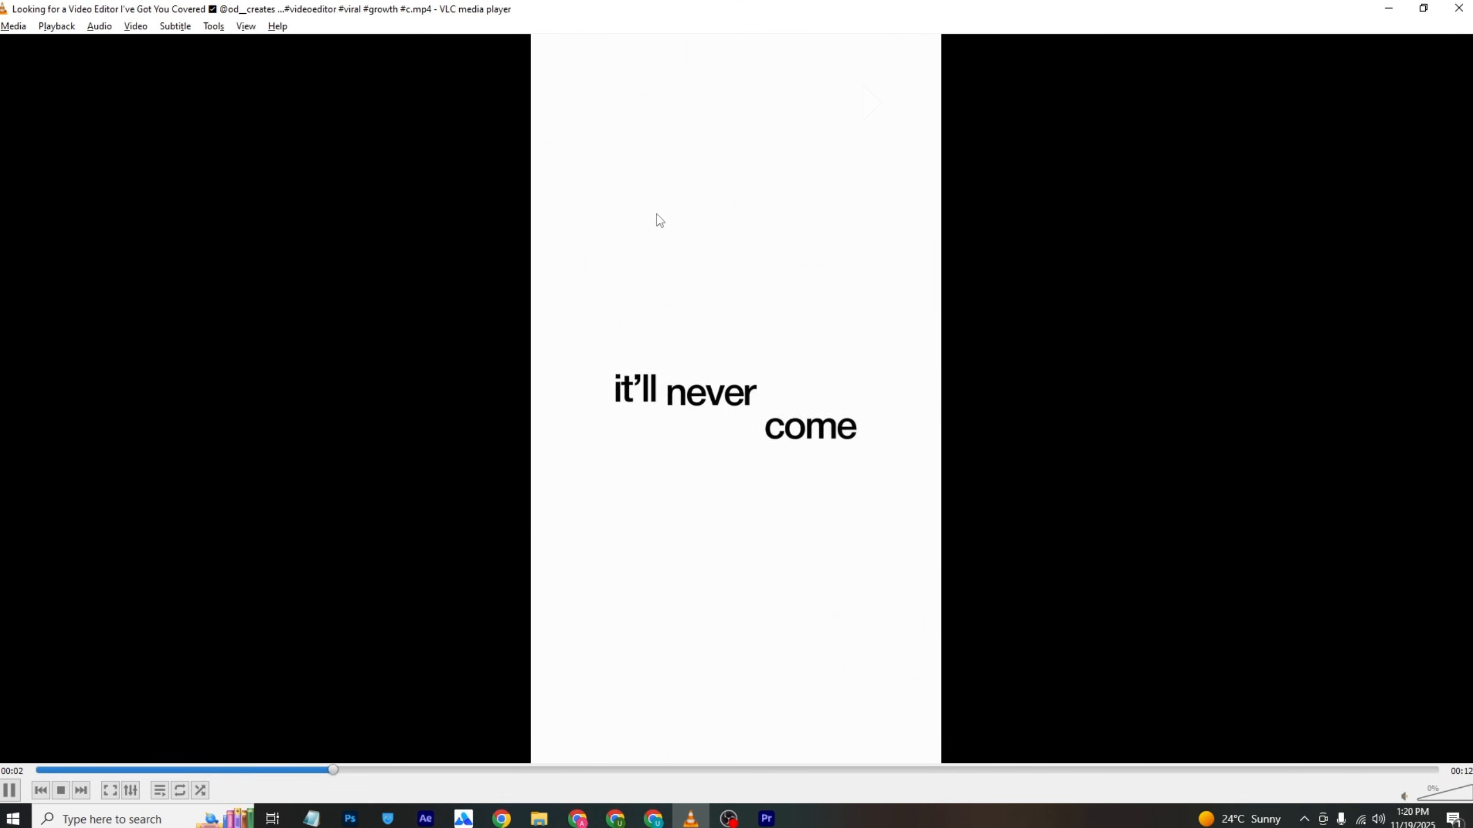
key(space)
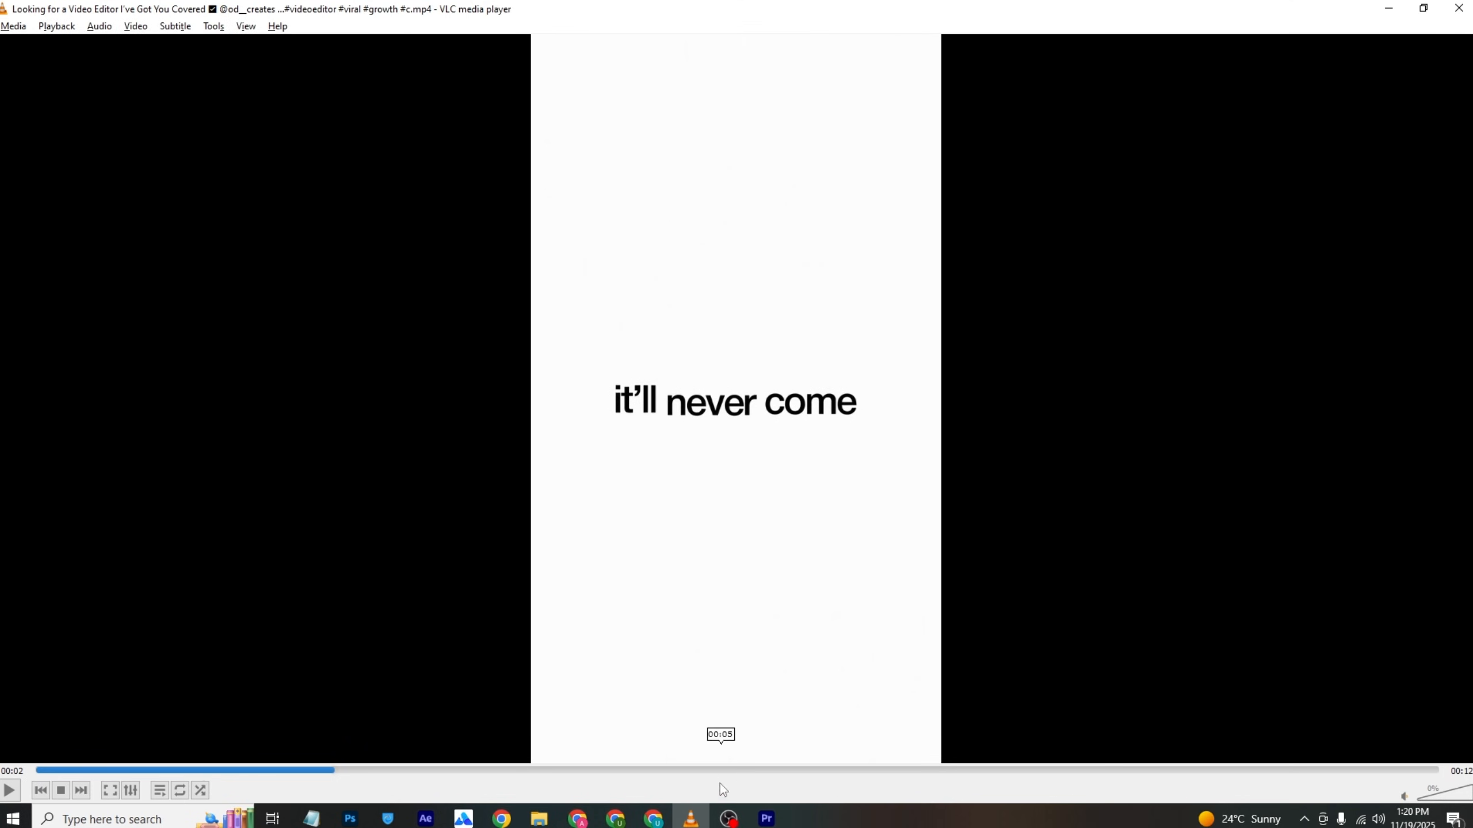
click(767, 818)
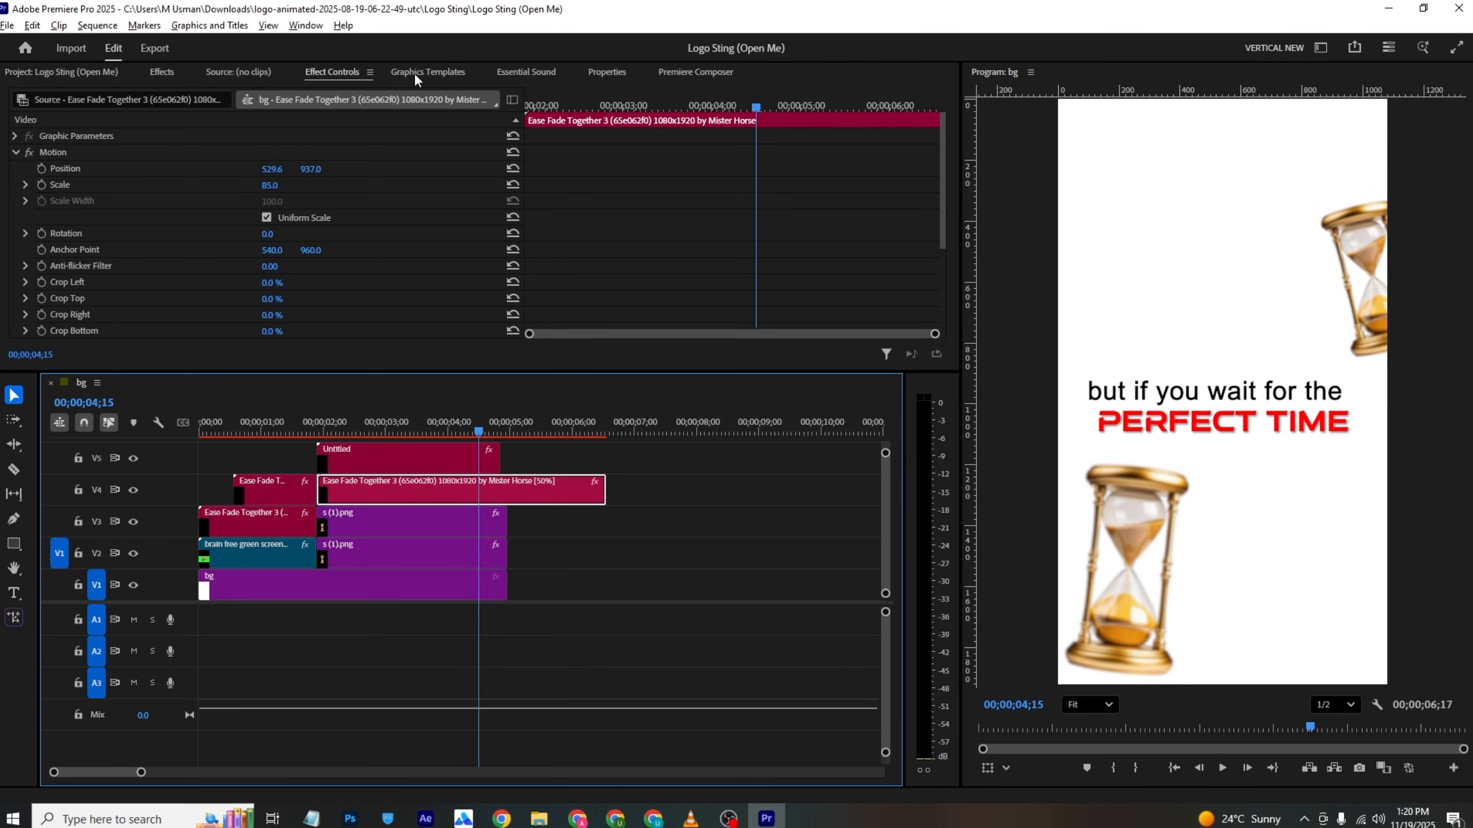
Step: Add Premiere Composer's Overshoot Position & Rotate & Scale 1 text preset on V5 after the hourglass scene and extend bg to about 00;00;08;24
click(398, 72)
click(692, 72)
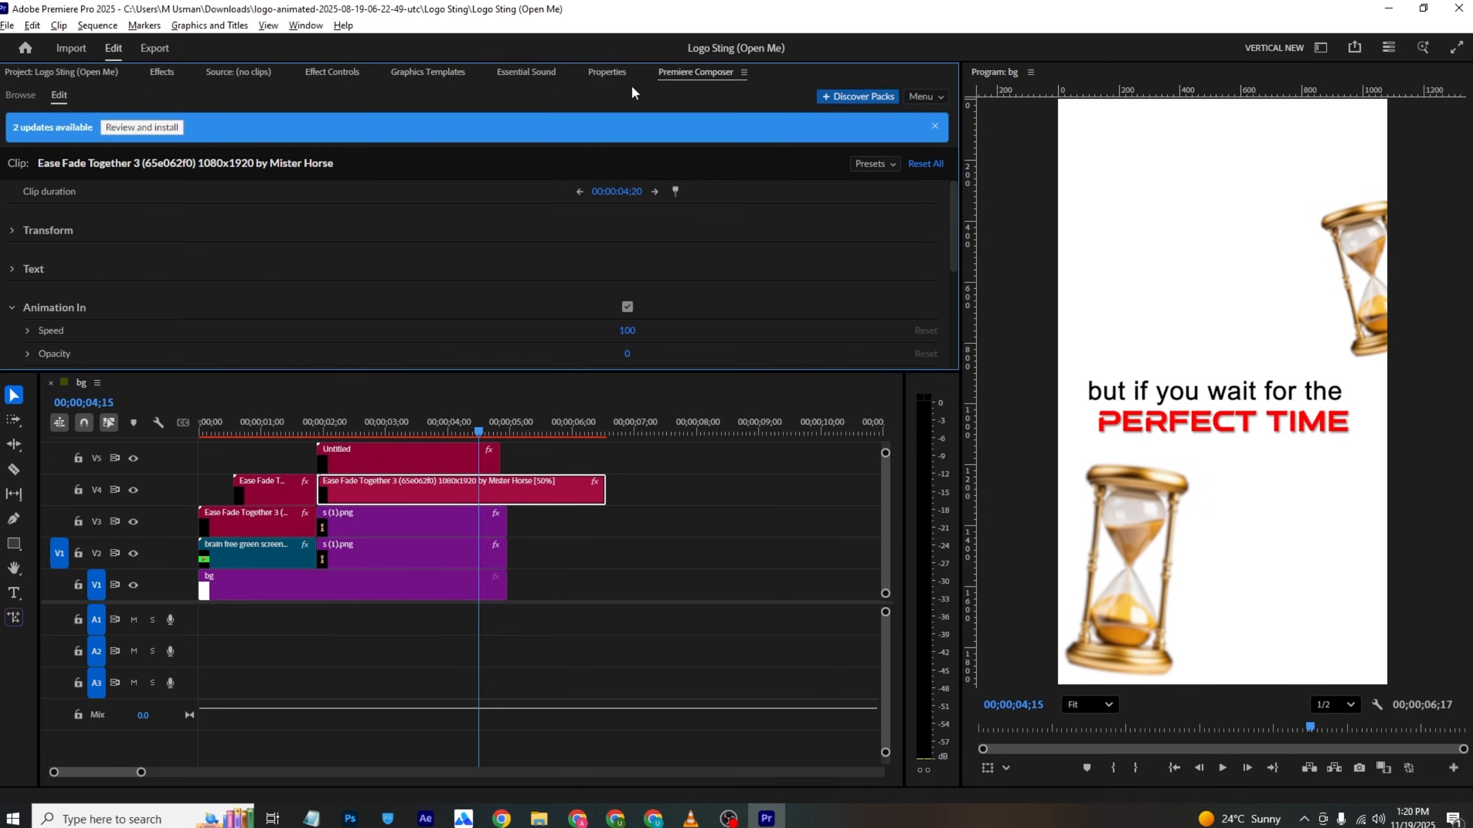
click(20, 95)
click(103, 197)
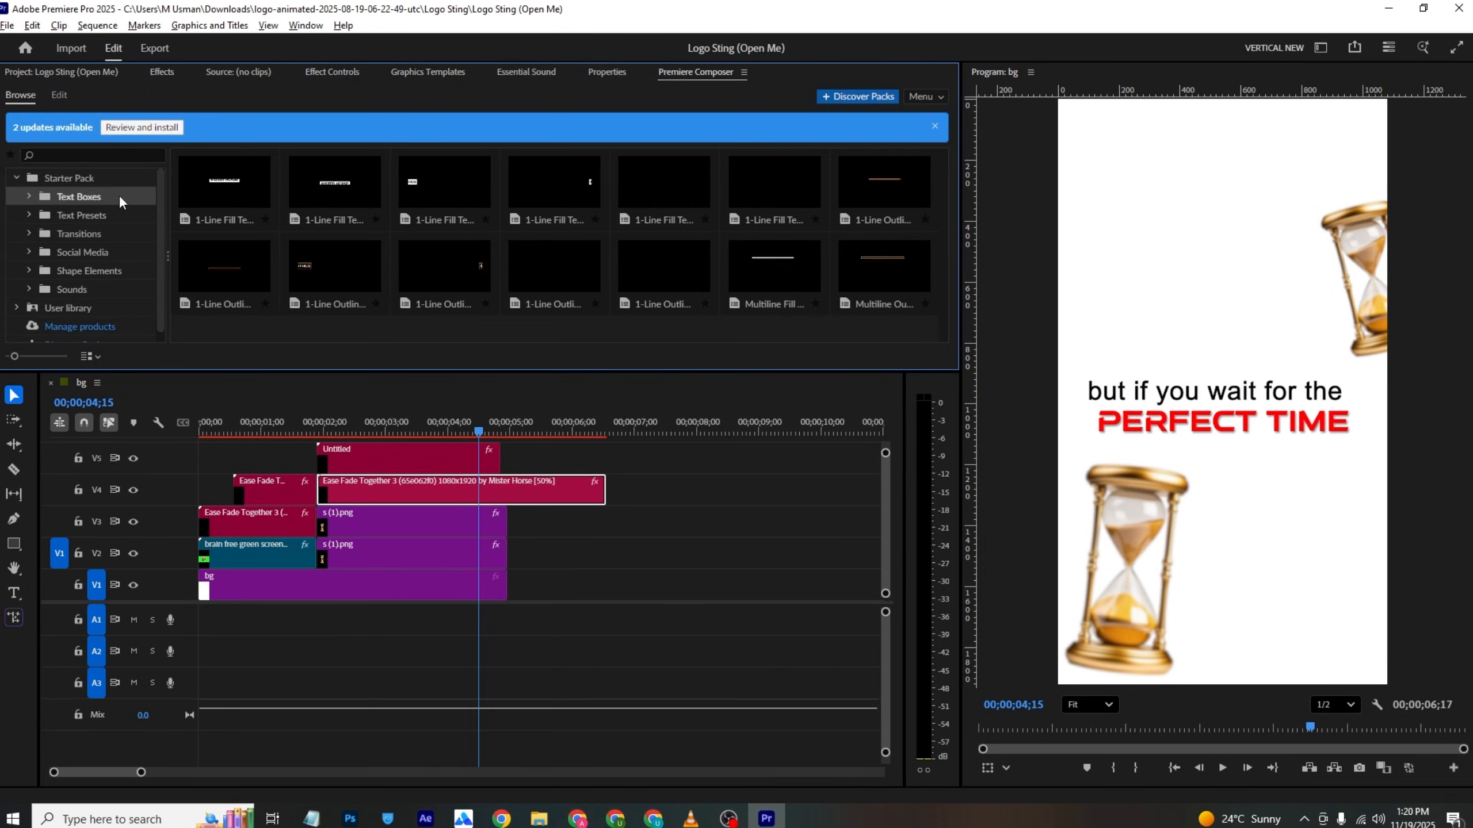
click(103, 214)
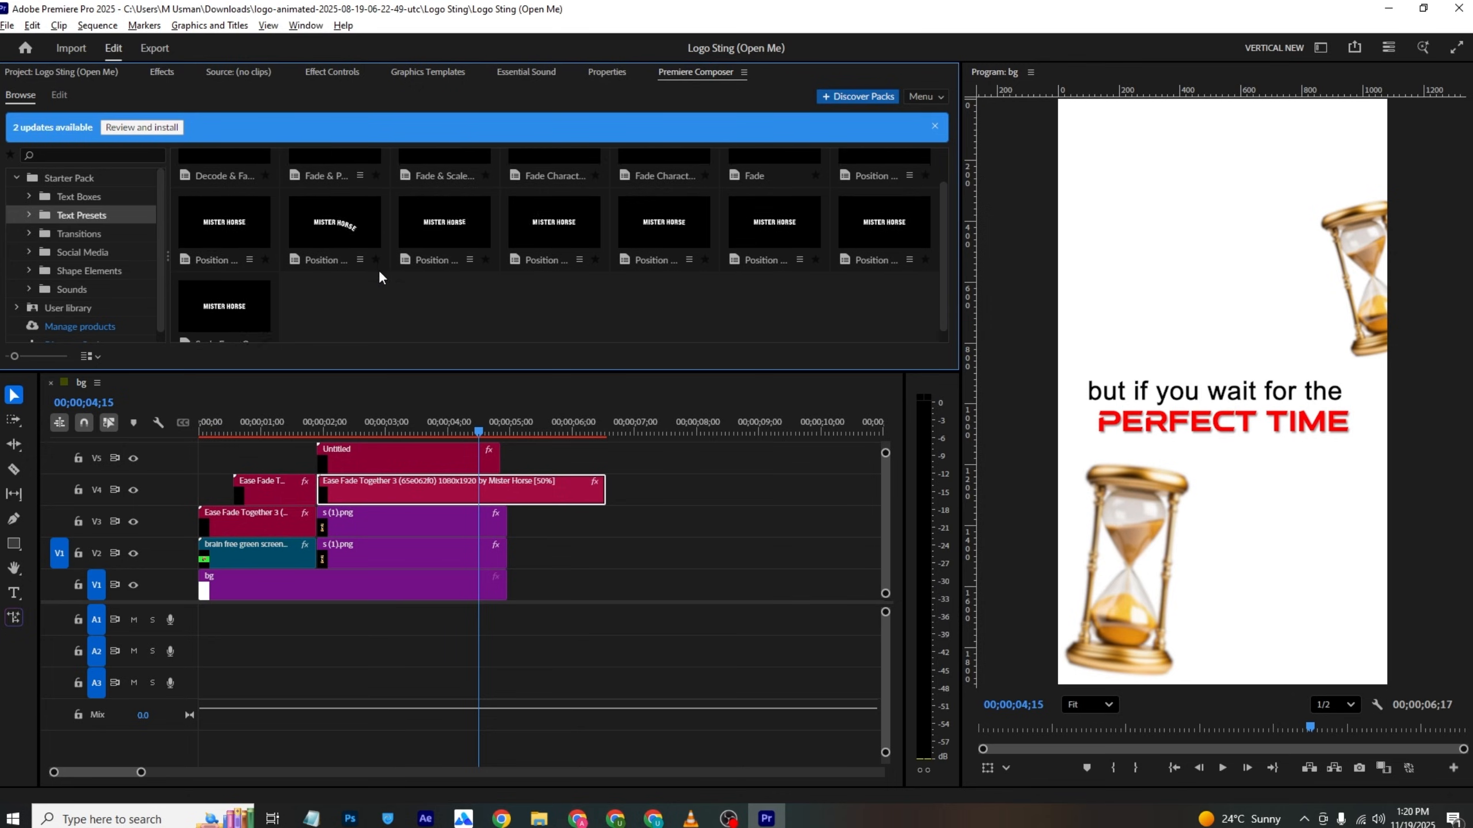
drag(228, 278, 745, 583)
Step: Cut the slowed V4 caption at the end of the hourglass clips and delete the excess part
key(c)
click(509, 500)
key(v)
click(523, 493)
key(Delete)
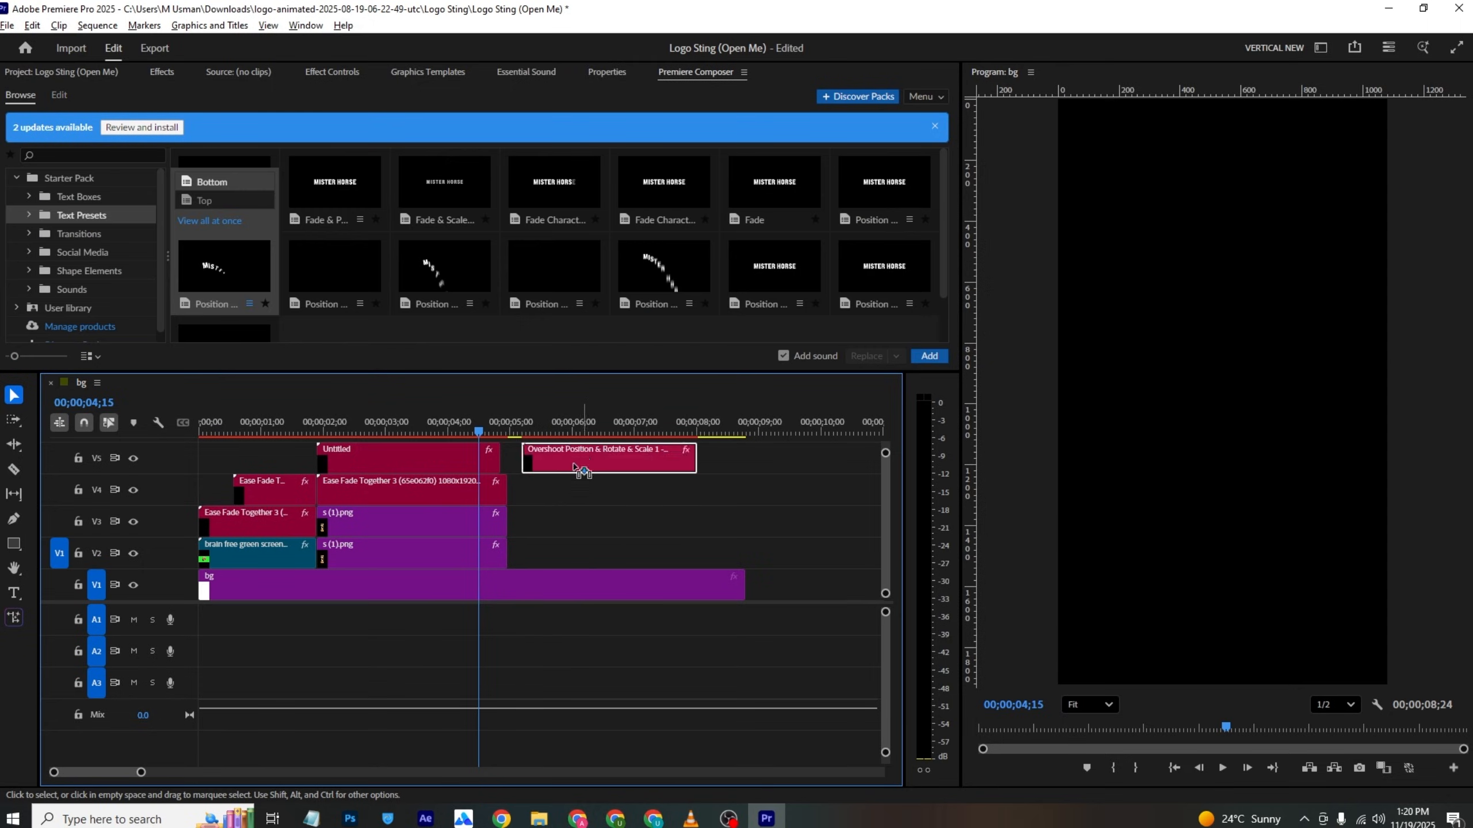
Step: Move the Overshoot Position & Rotate & Scale 1 clip to V2 directly after the hourglass clips and check the caption in the VLC reference
drag(602, 459, 546, 544)
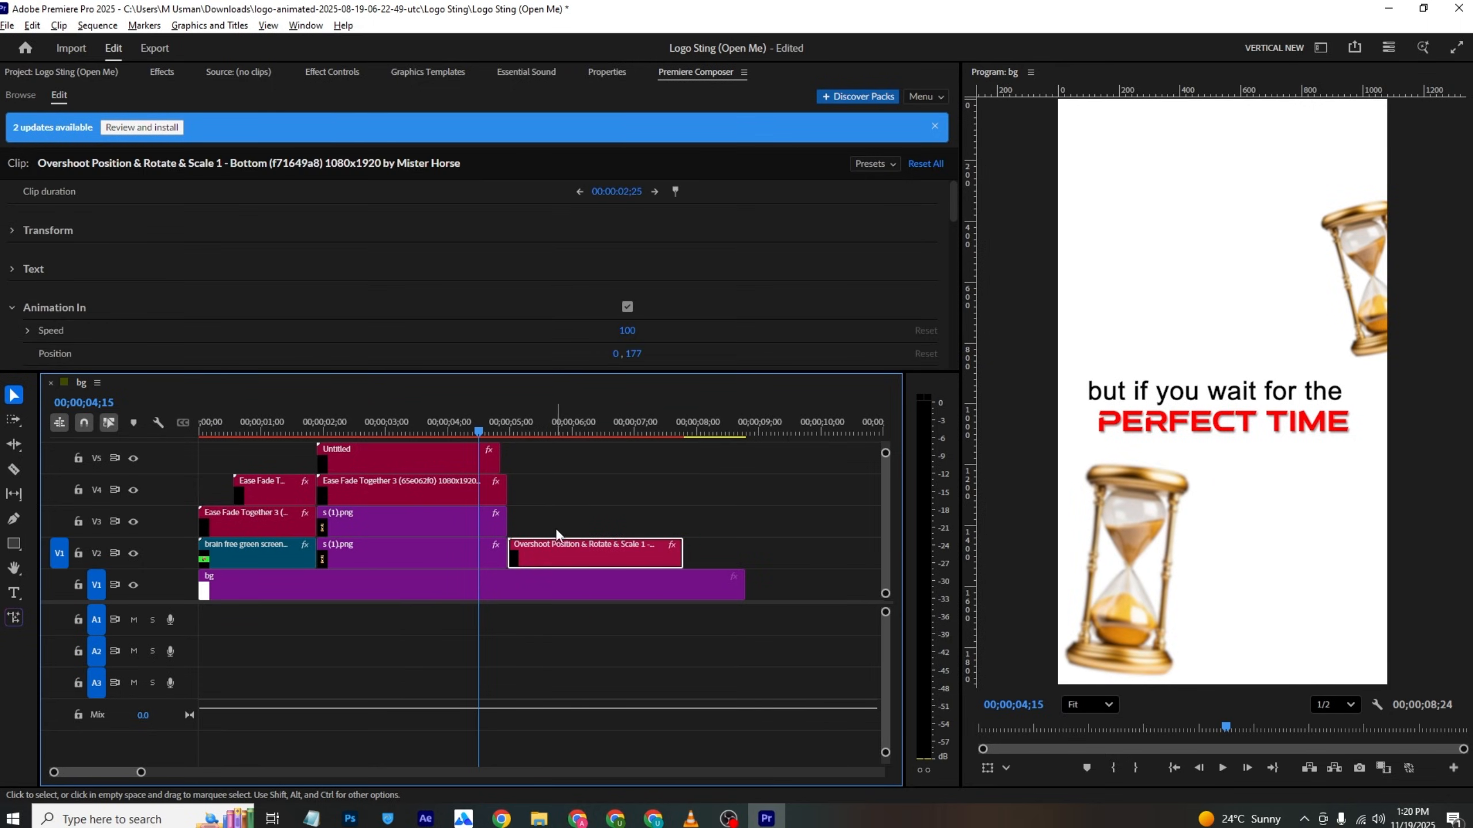
click(557, 525)
click(690, 819)
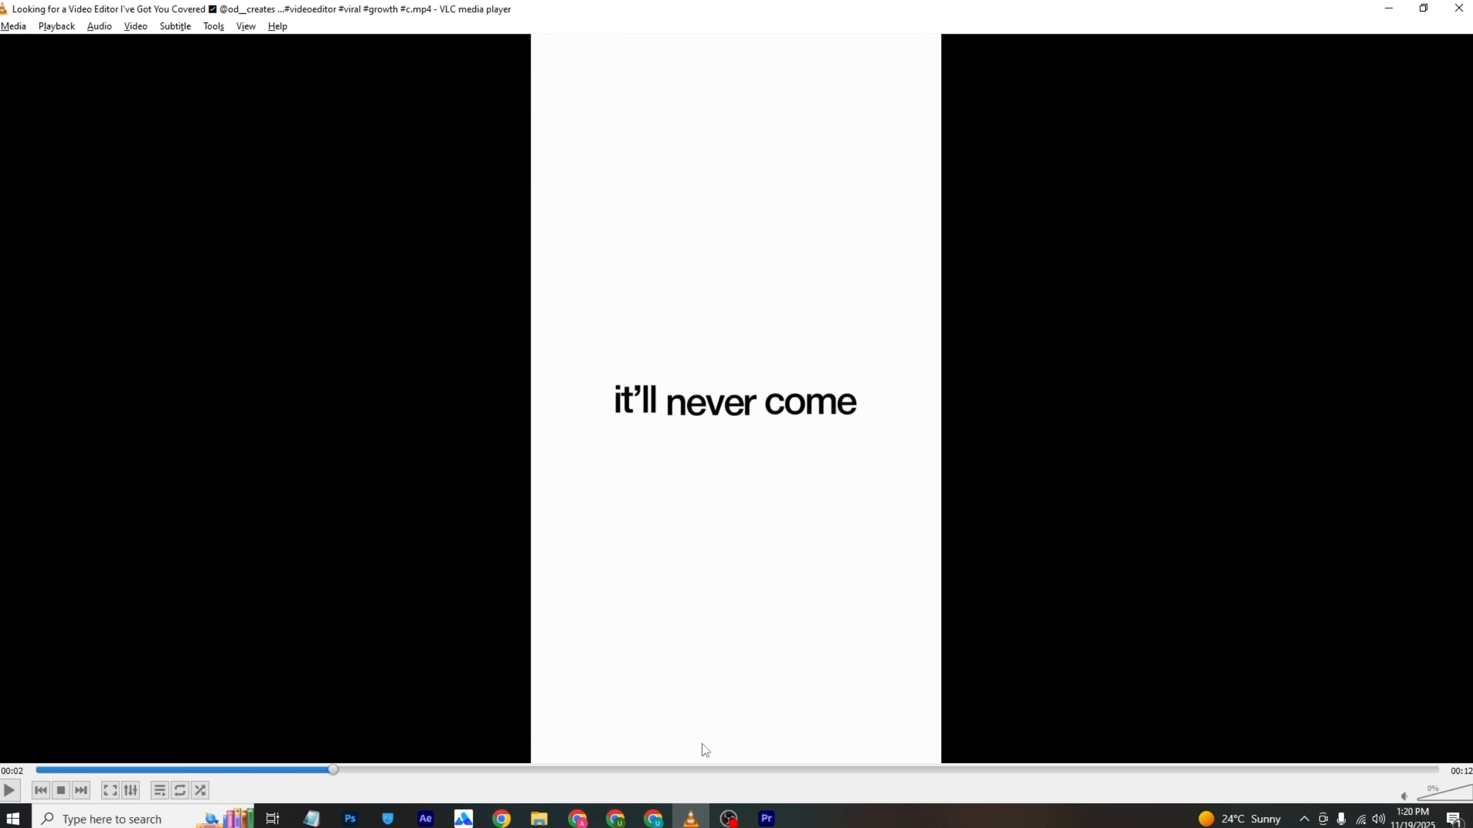
click(728, 819)
click(1208, 399)
key(alt+Tab)
click(766, 819)
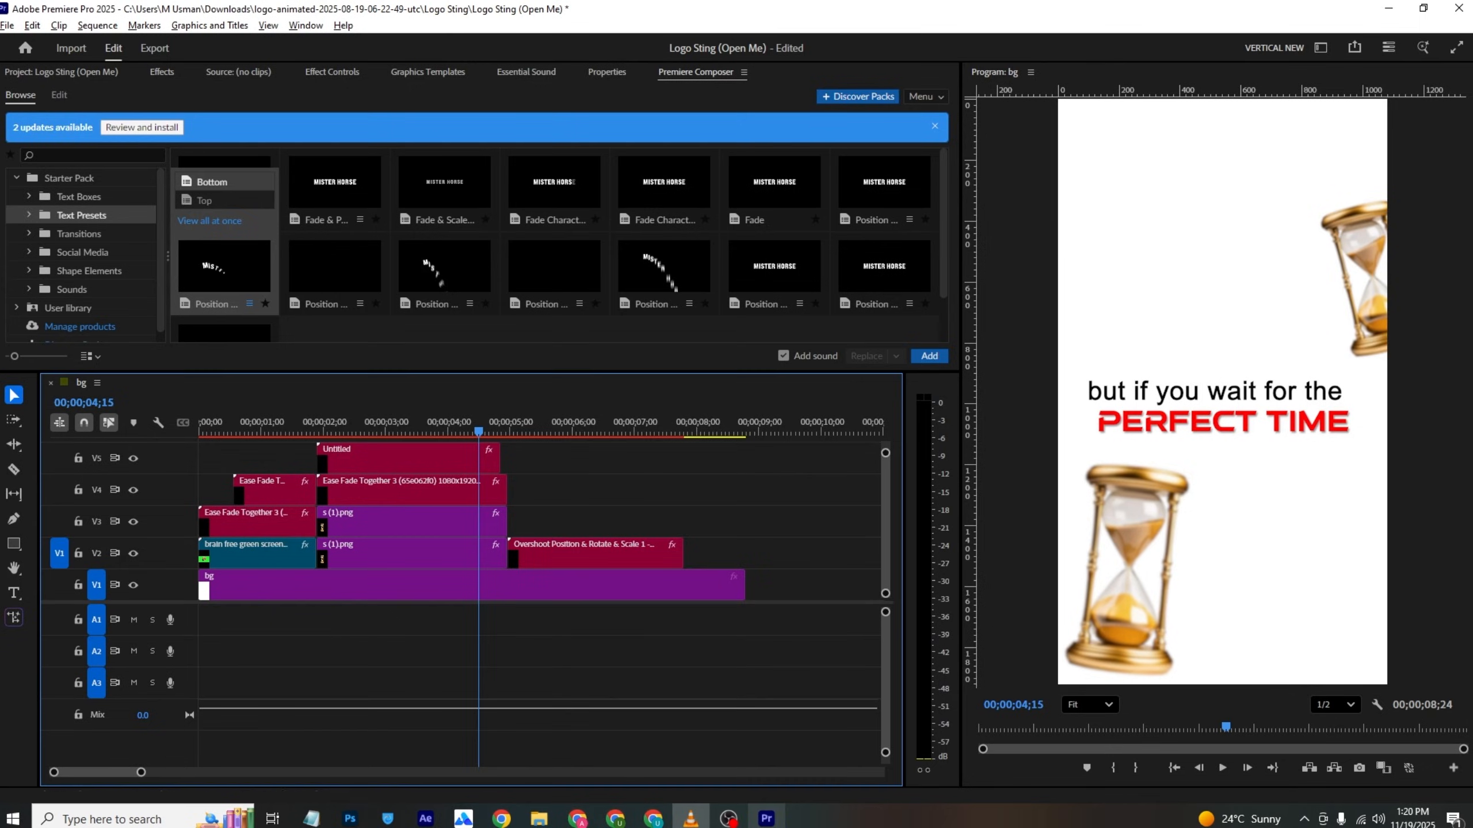
Step: Change the text fill color of the Overshoot Position & Rotate & Scale 1 clip to black
click(597, 548)
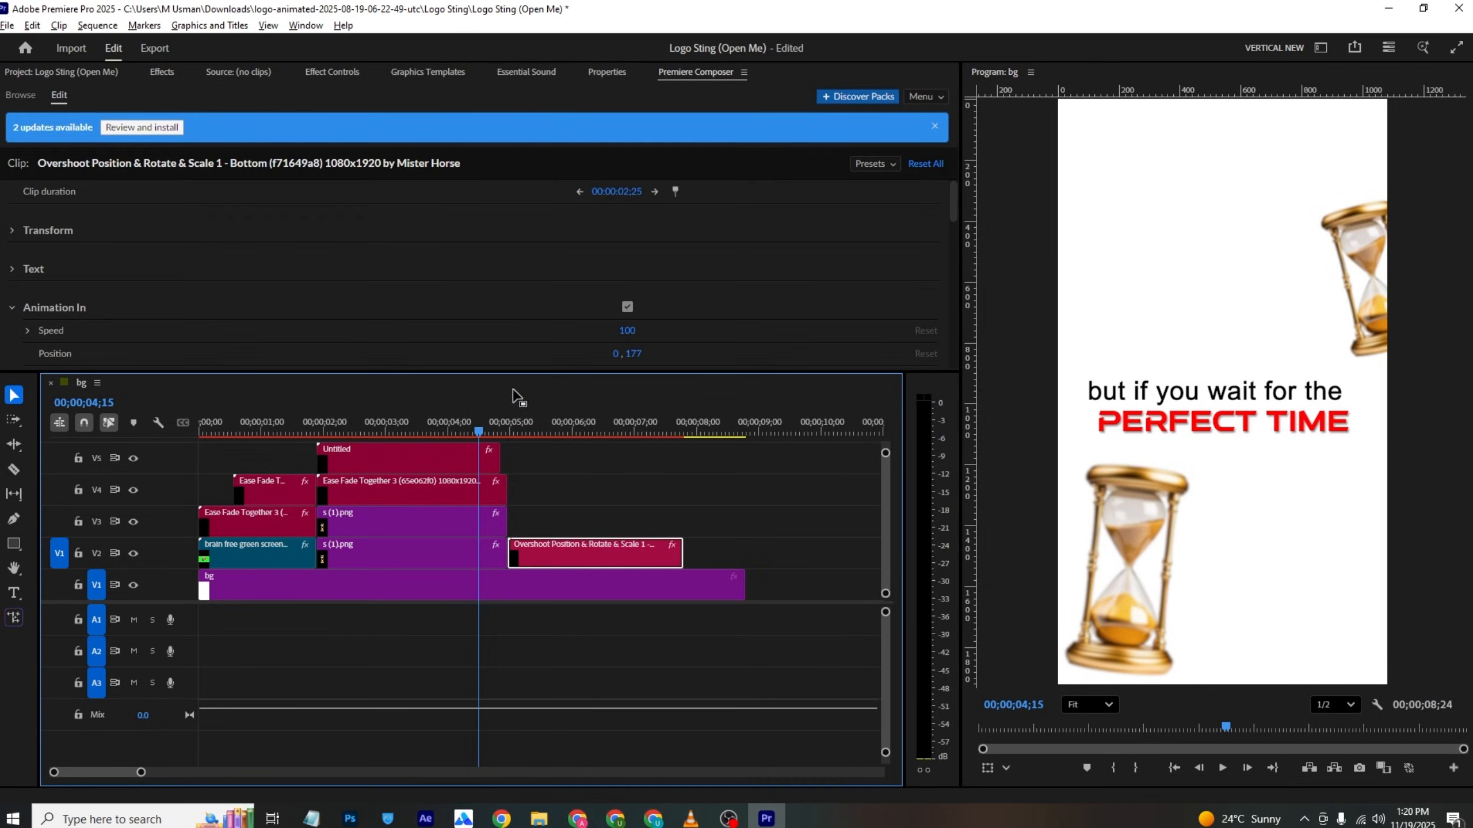
click(565, 436)
click(607, 71)
scroll(243, 255, down, 1)
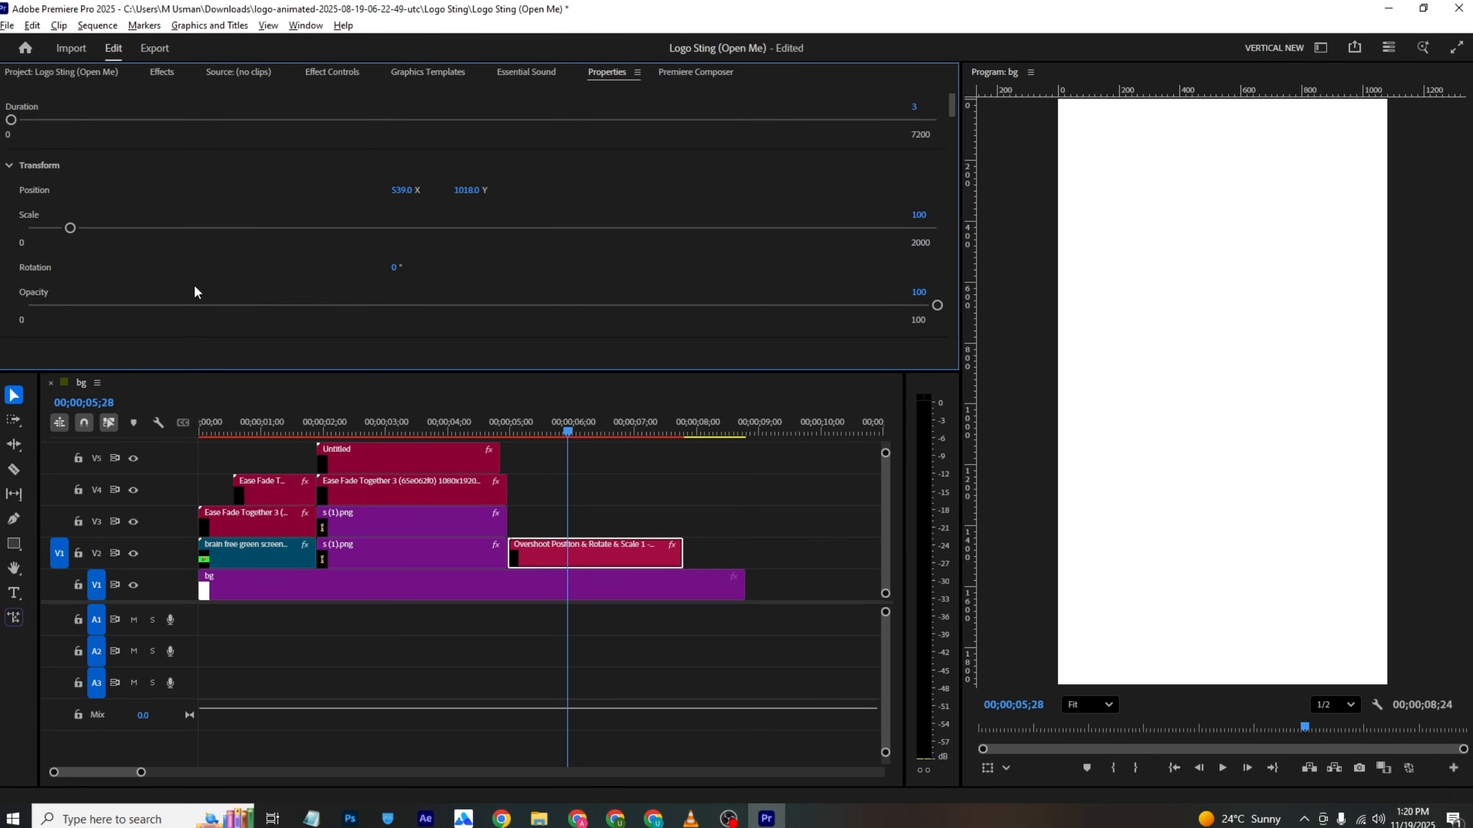
scroll(194, 290, down, 8)
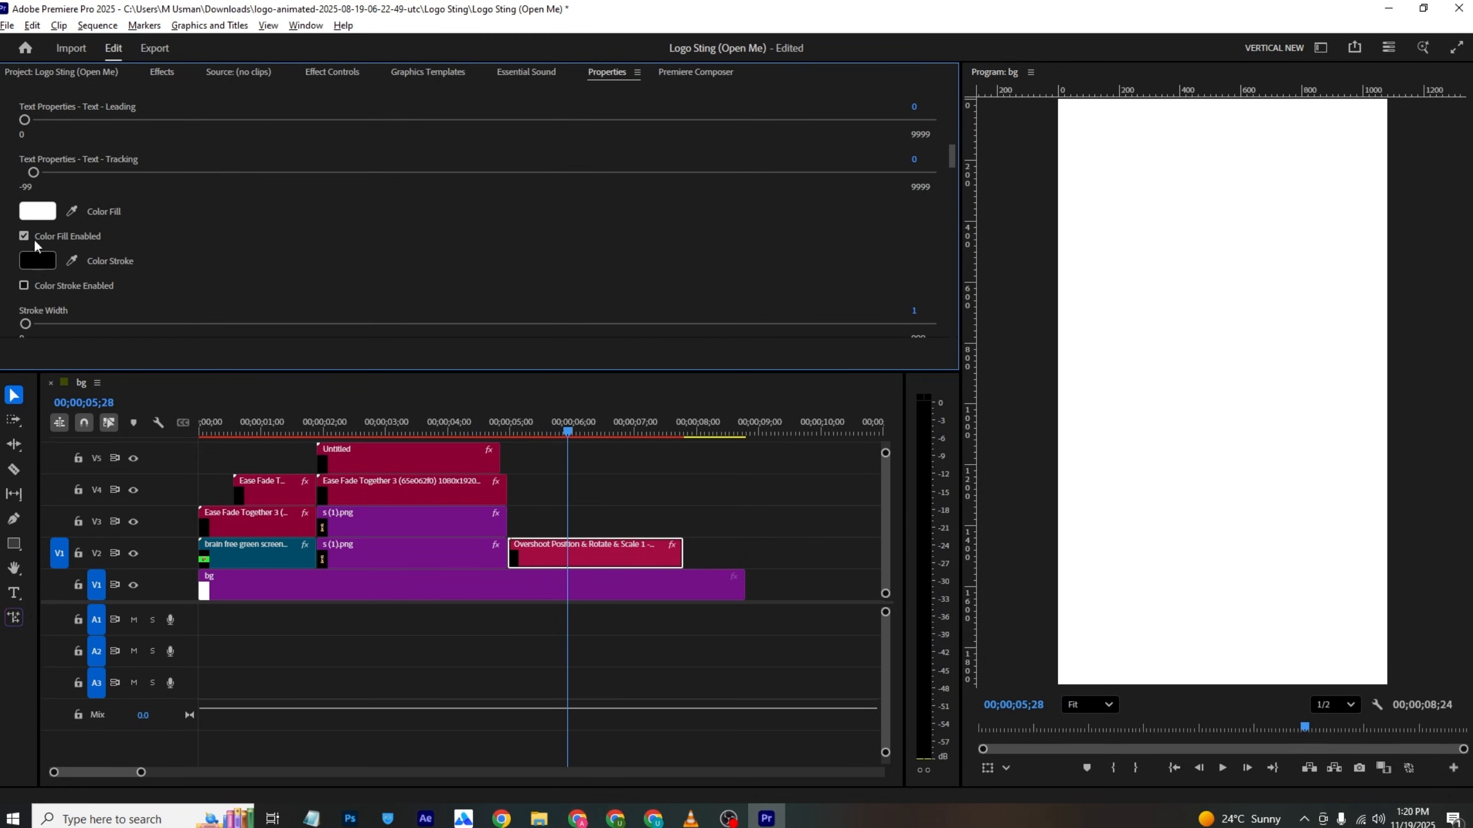
click(37, 211)
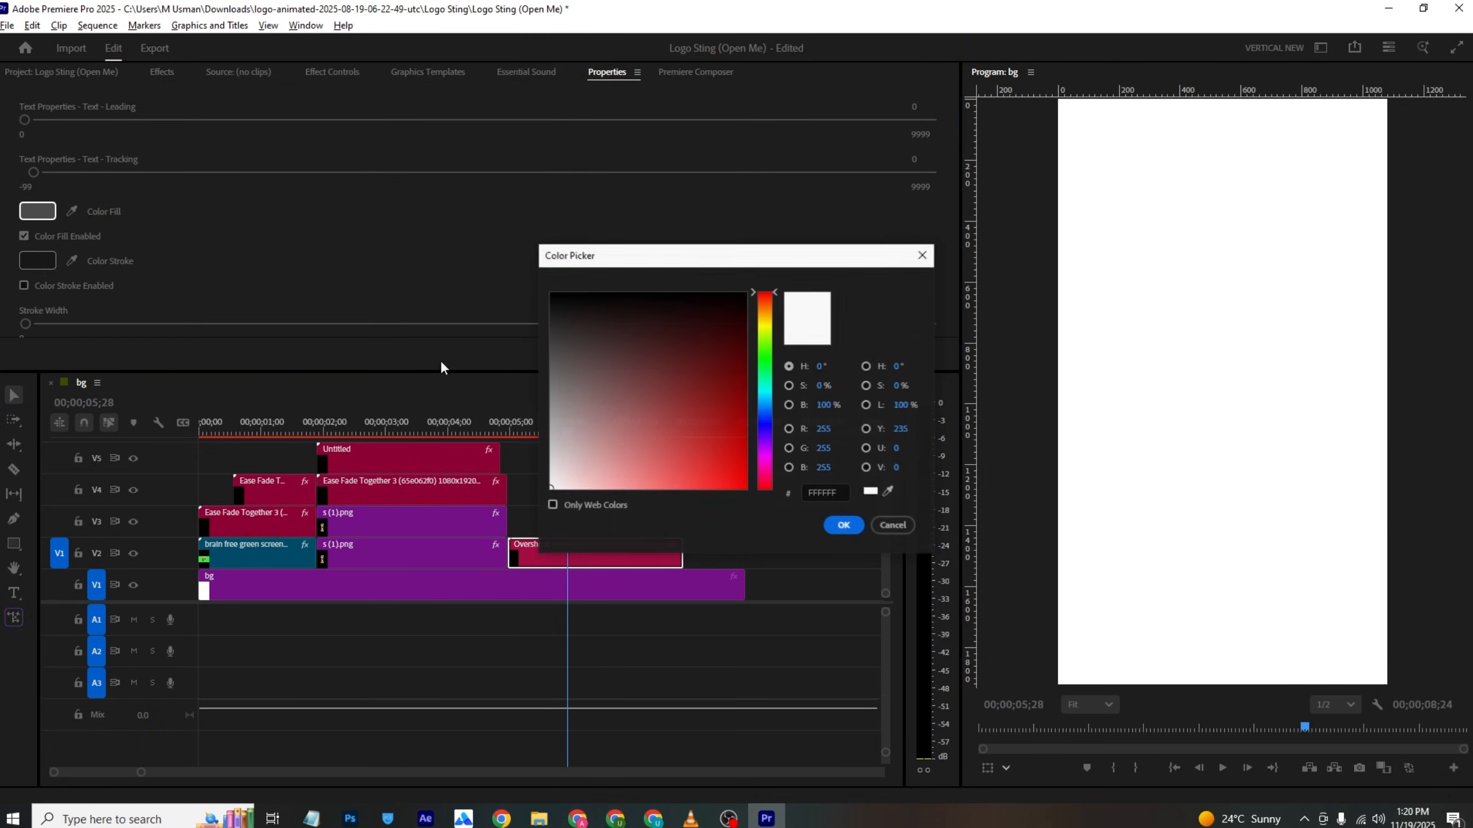
click(848, 526)
click(617, 429)
Step: Replace the MISTER HORSE placeholder text with "it'll never come"
scroll(459, 273, up, 5)
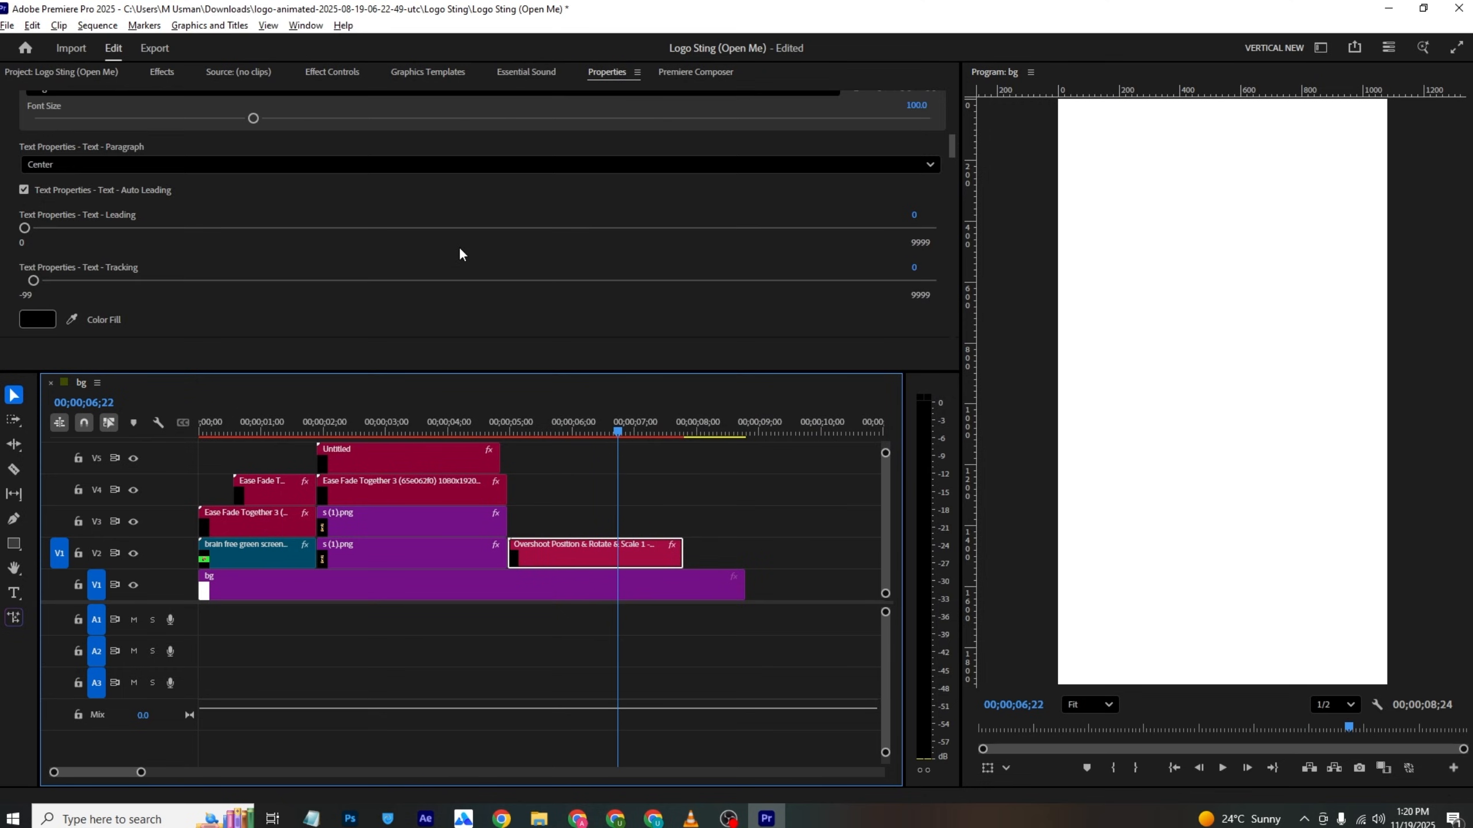
click(175, 217)
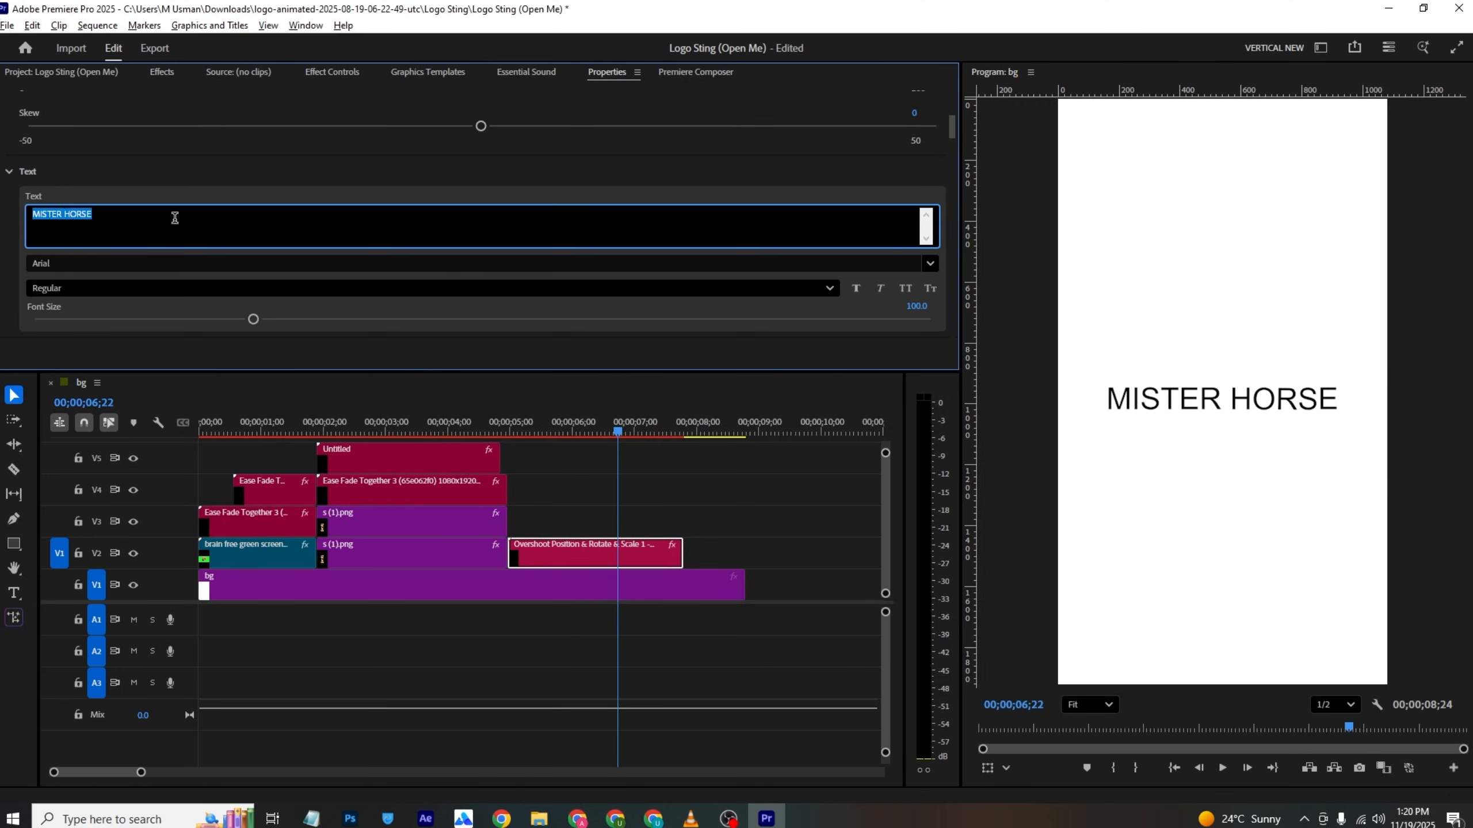
text(it)
key(super)
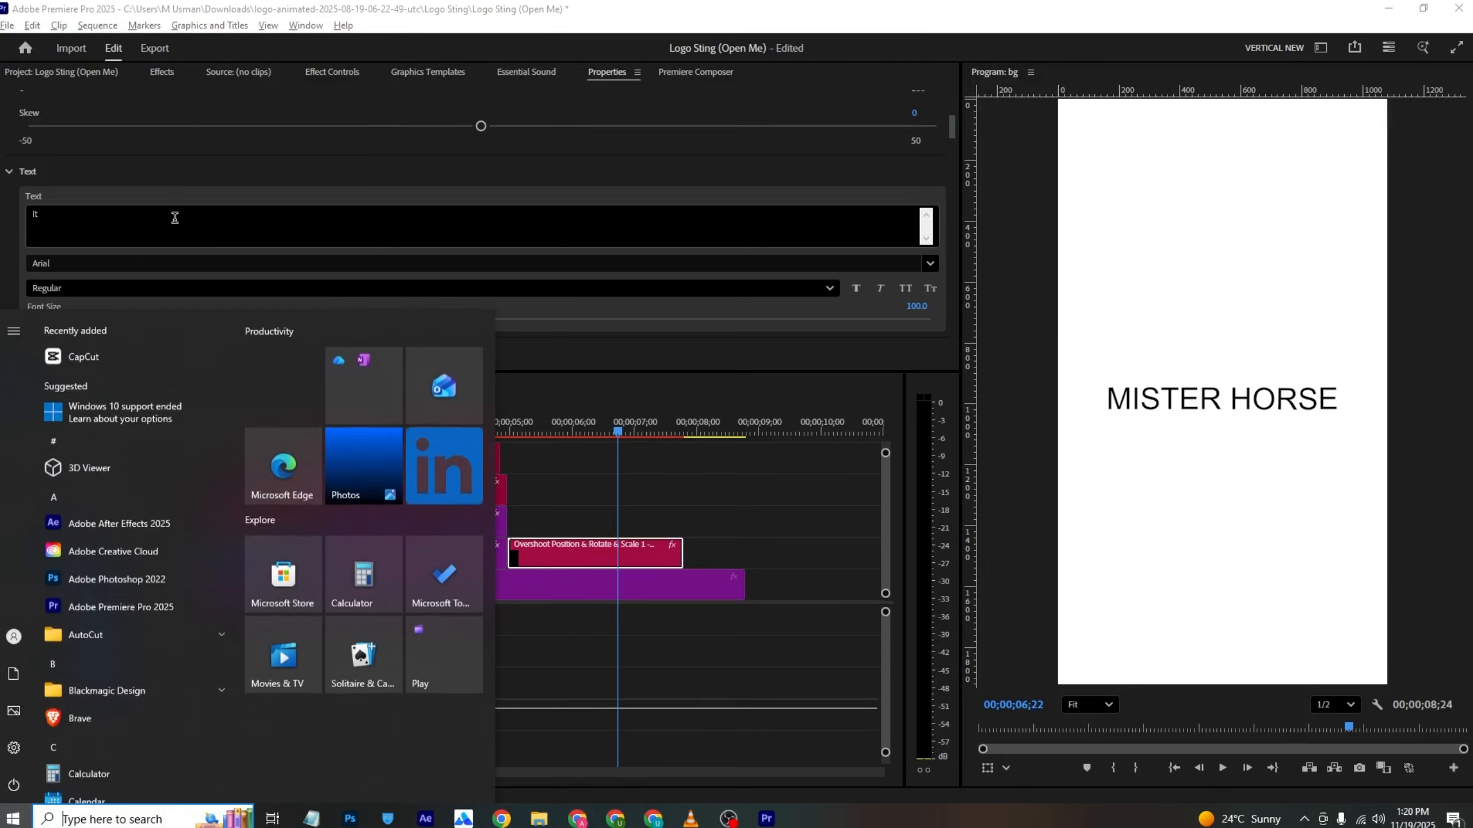
key(alt+Tab)
key(BackSpace)
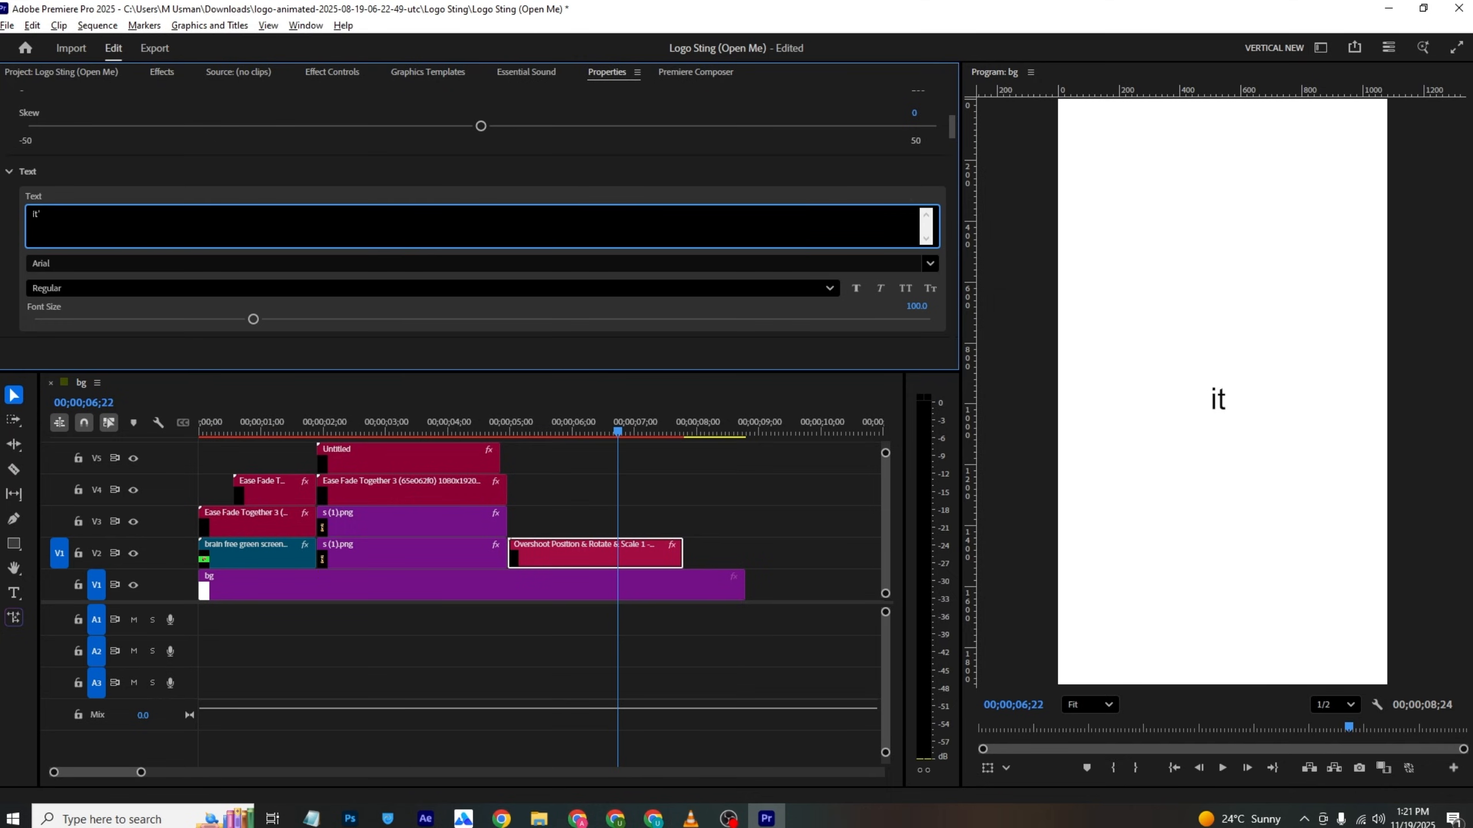
text('ll never come)
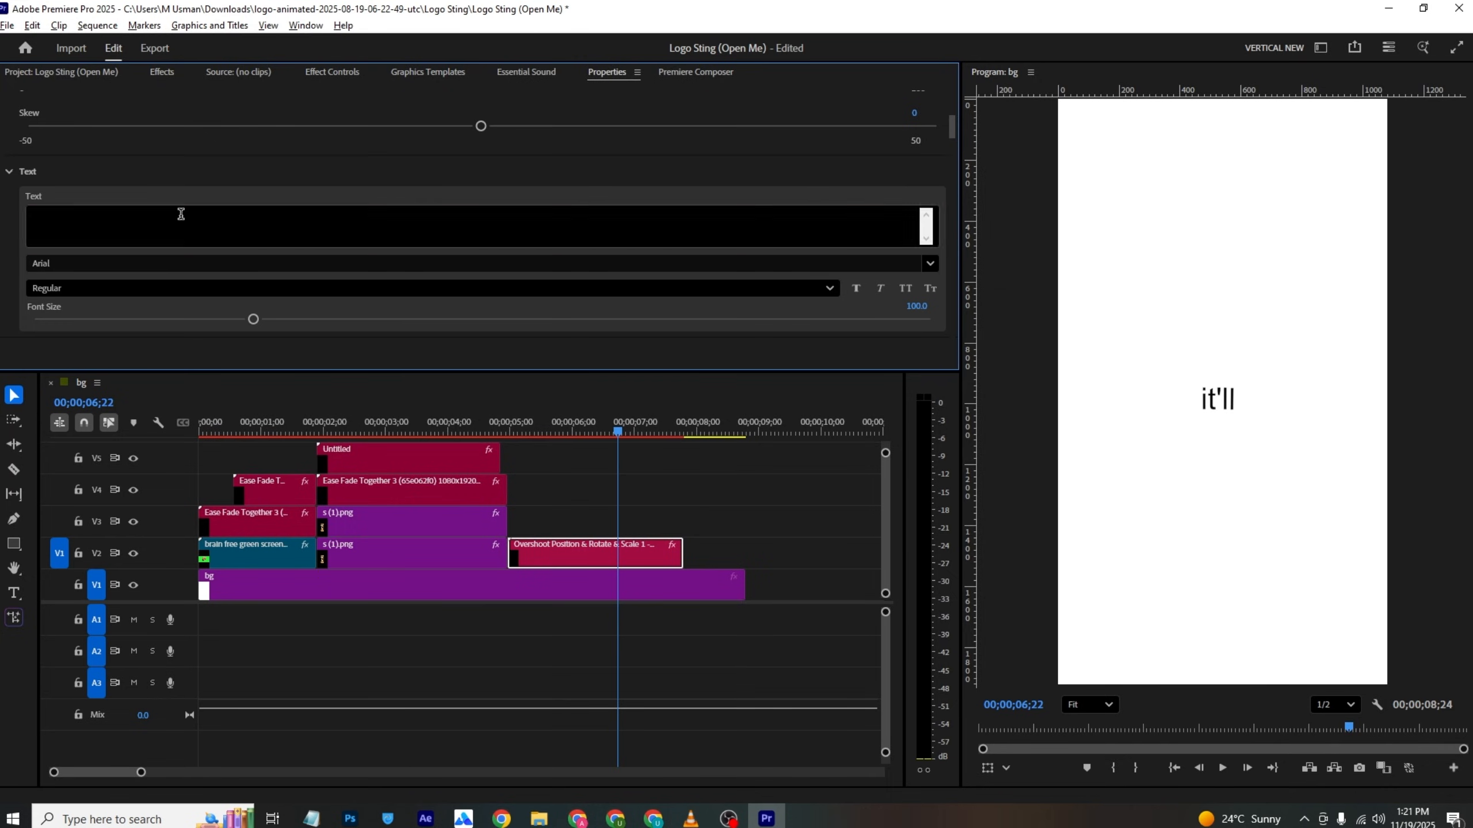
click(124, 262)
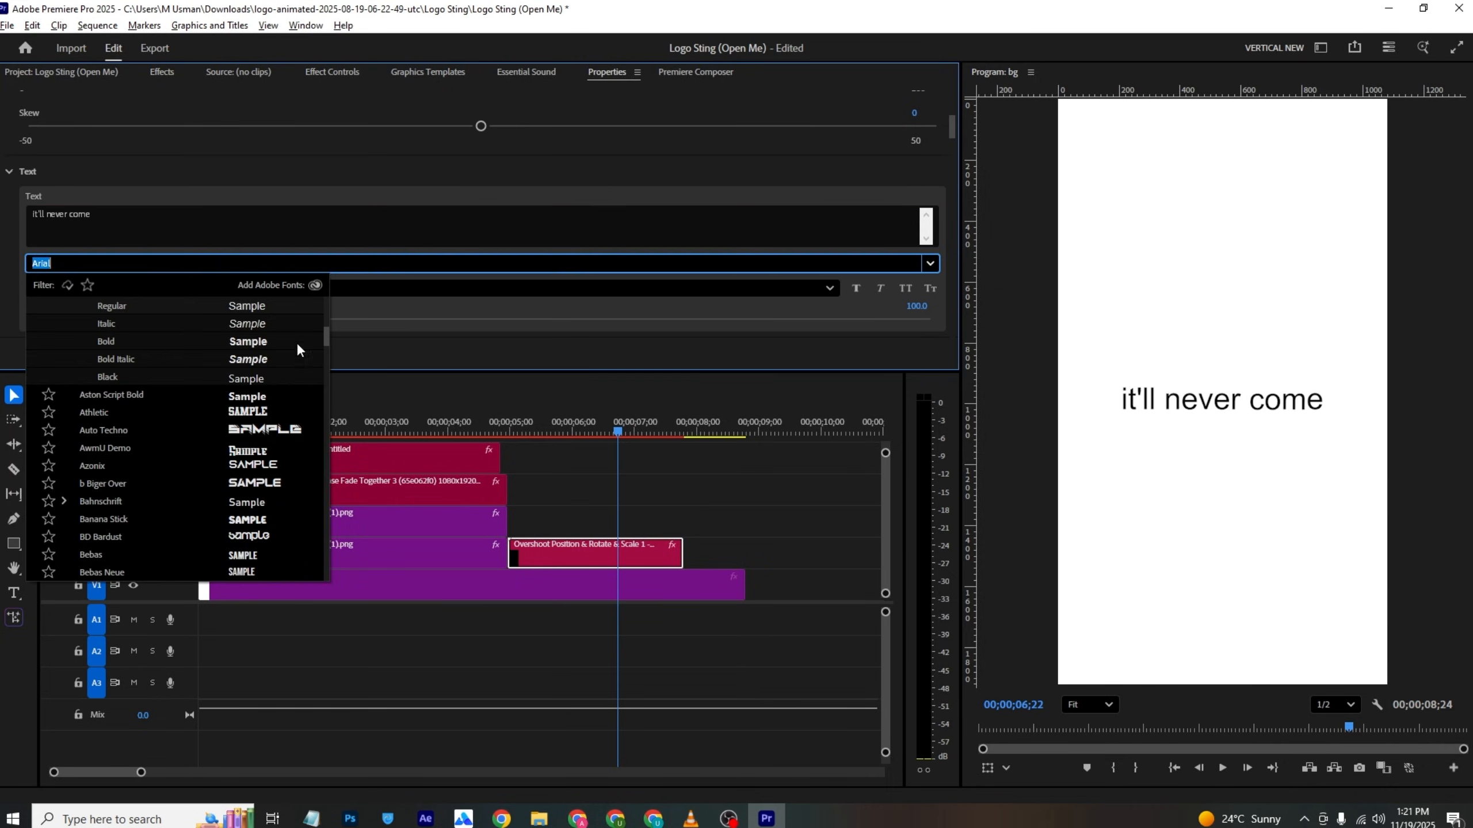
click(260, 359)
click(192, 265)
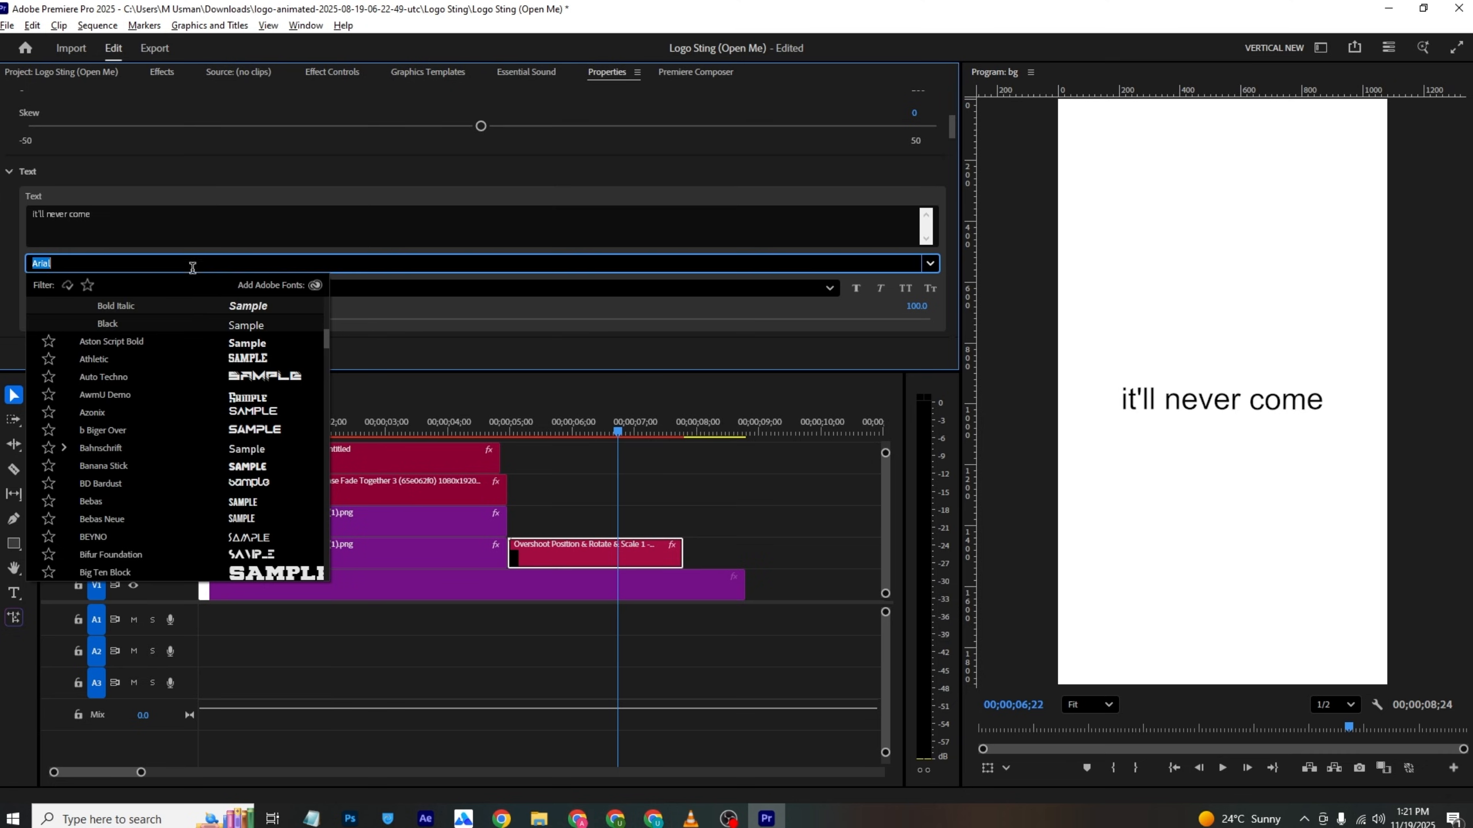
click(253, 341)
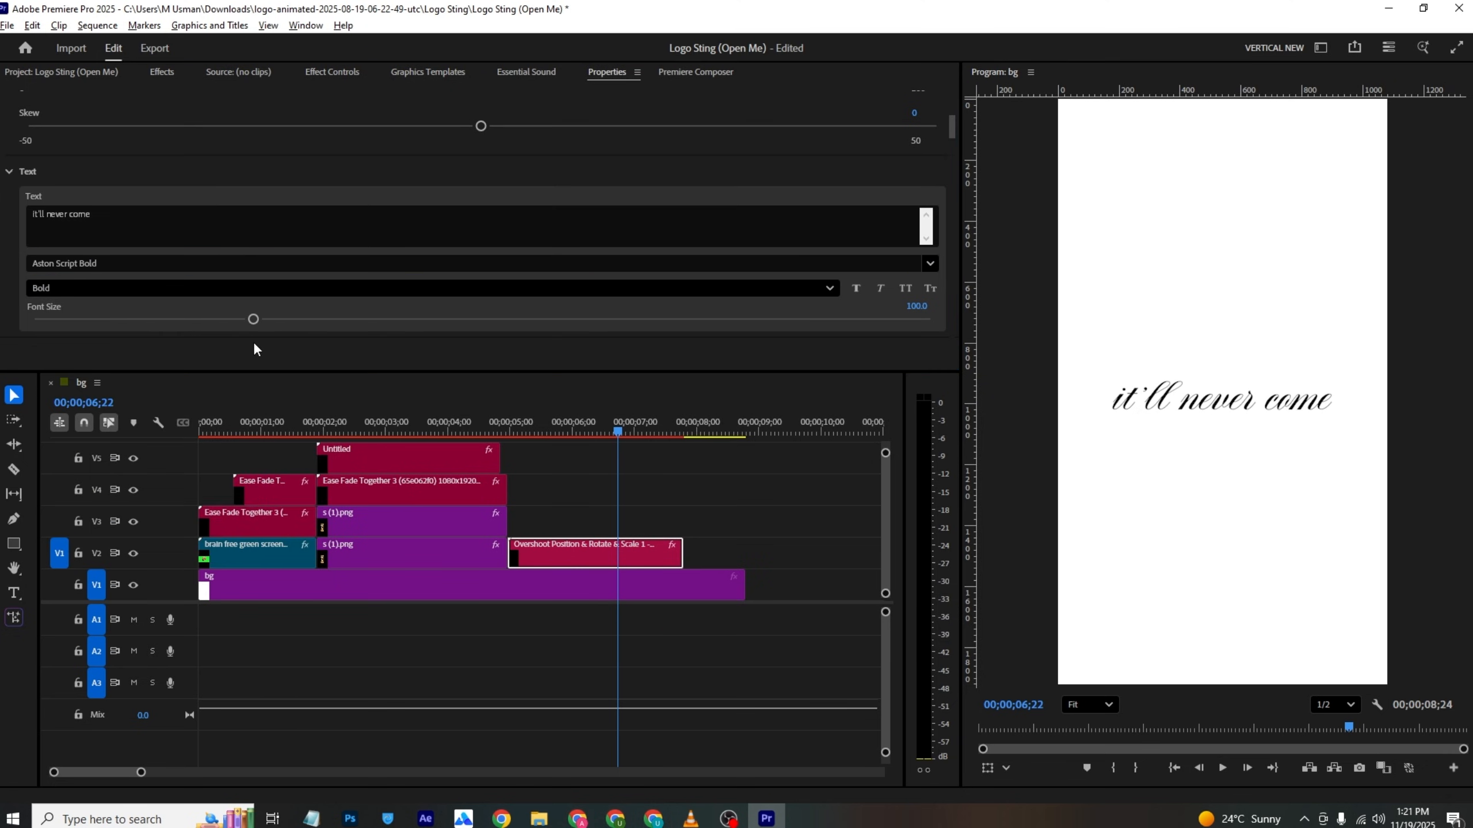
Step: Set the "it'll never come" caption's font to Helvetica Rounded Bold and save the project
click(149, 264)
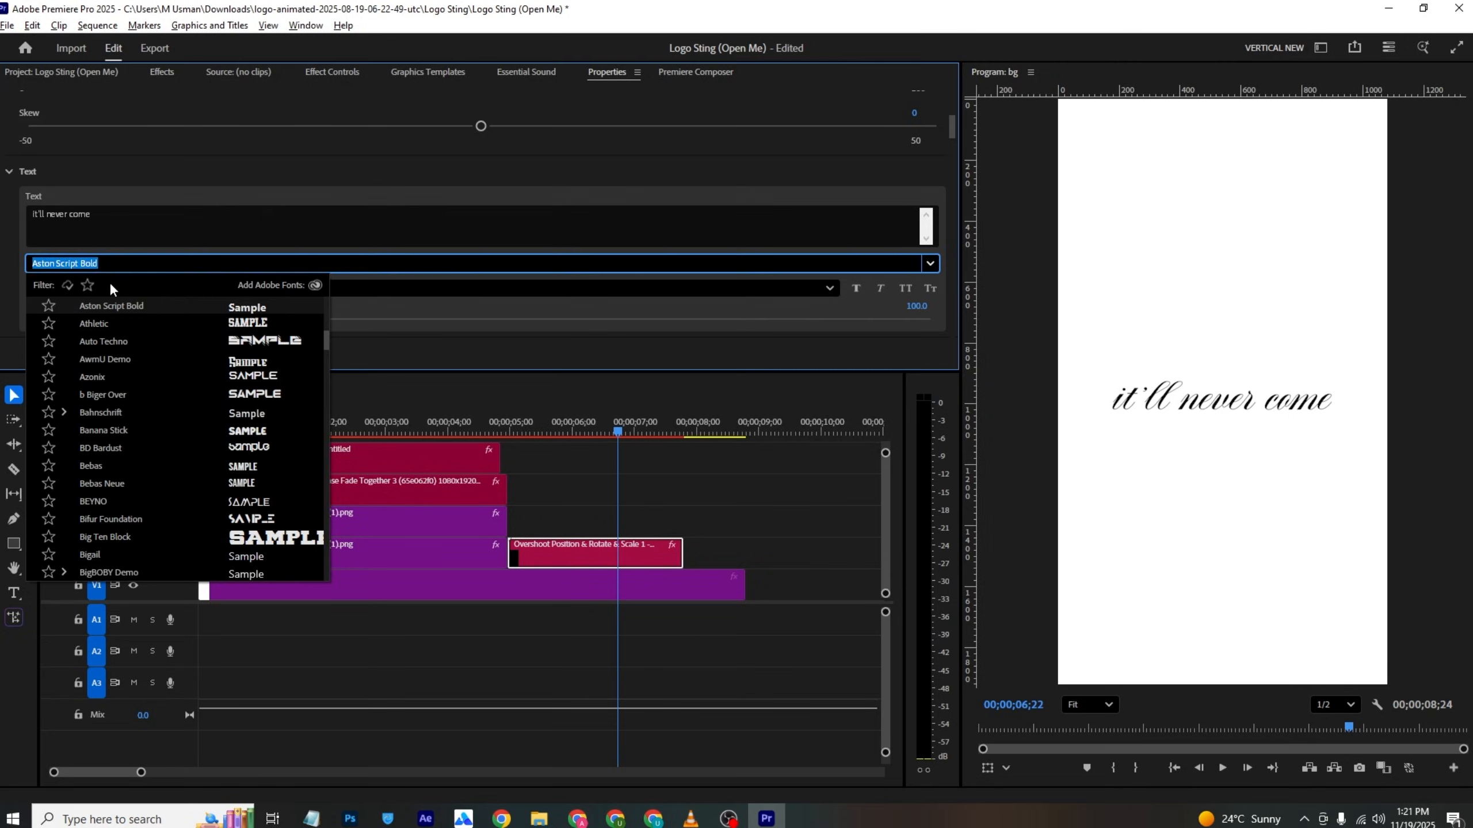
text(helvetica)
click(102, 306)
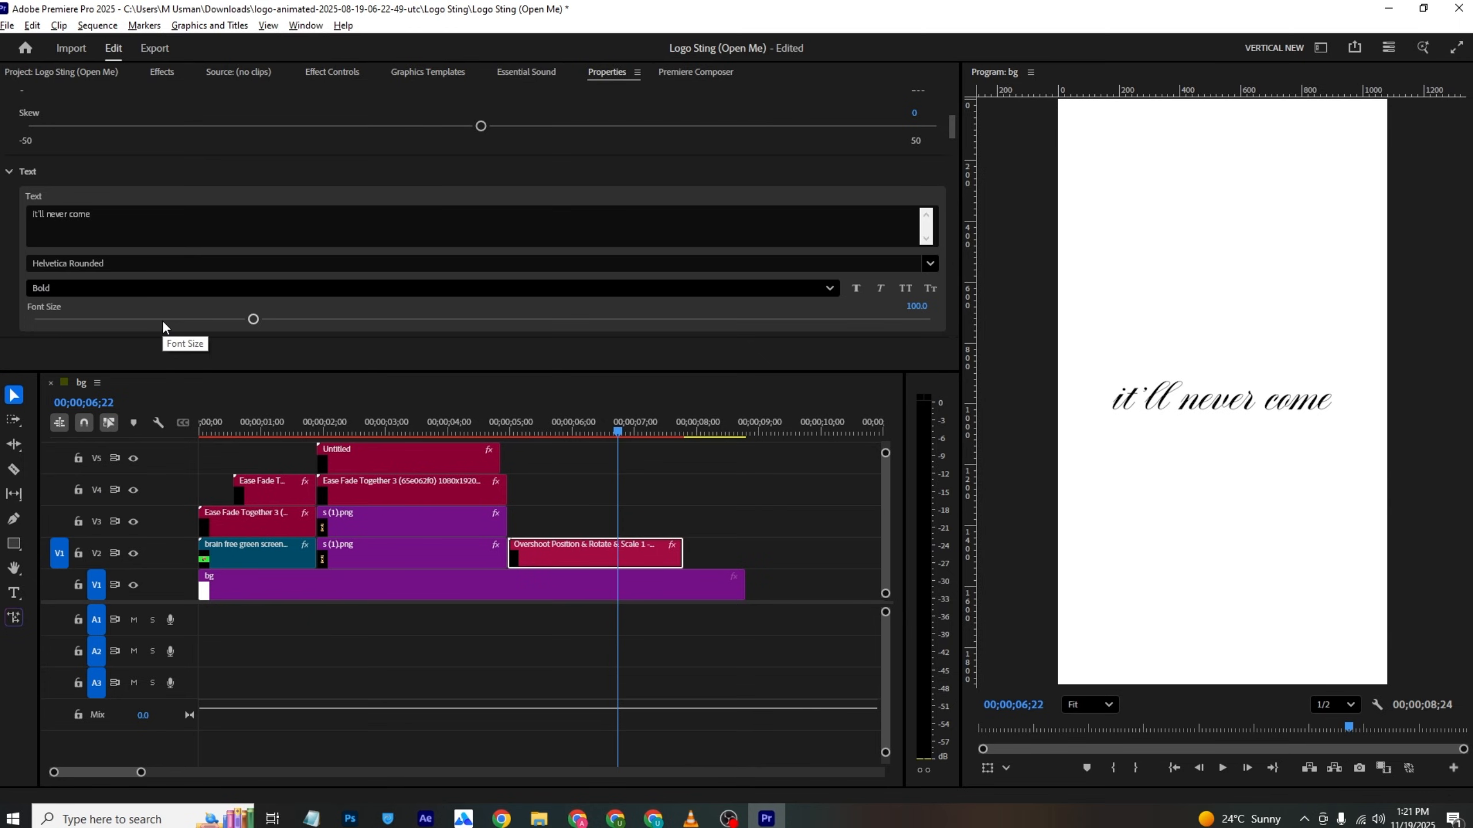
key(ctrl+s)
Step: Play the "it'll never come" caption from its start and render the sequence previews
click(513, 421)
key(space)
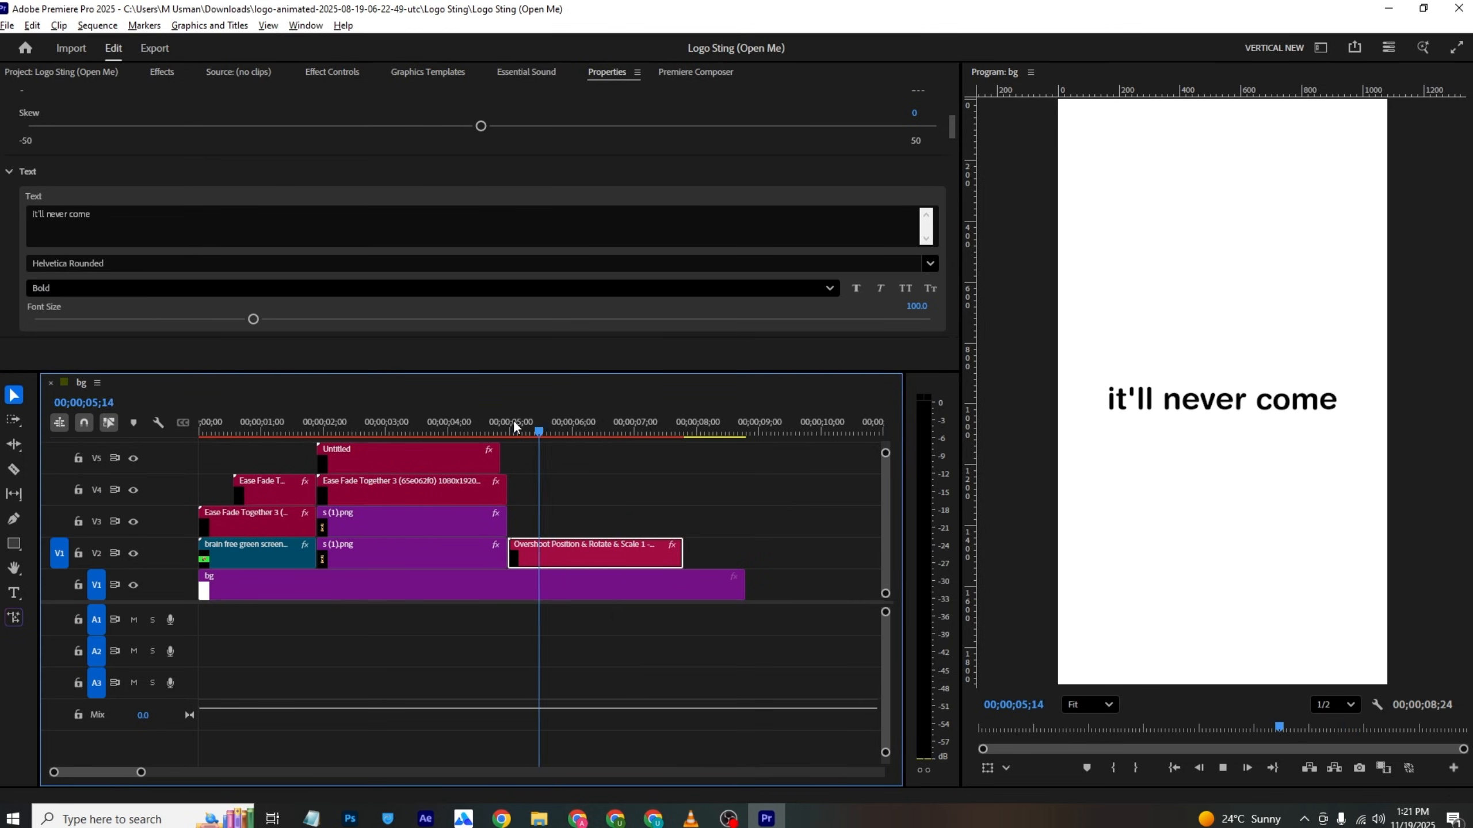
key(Return)
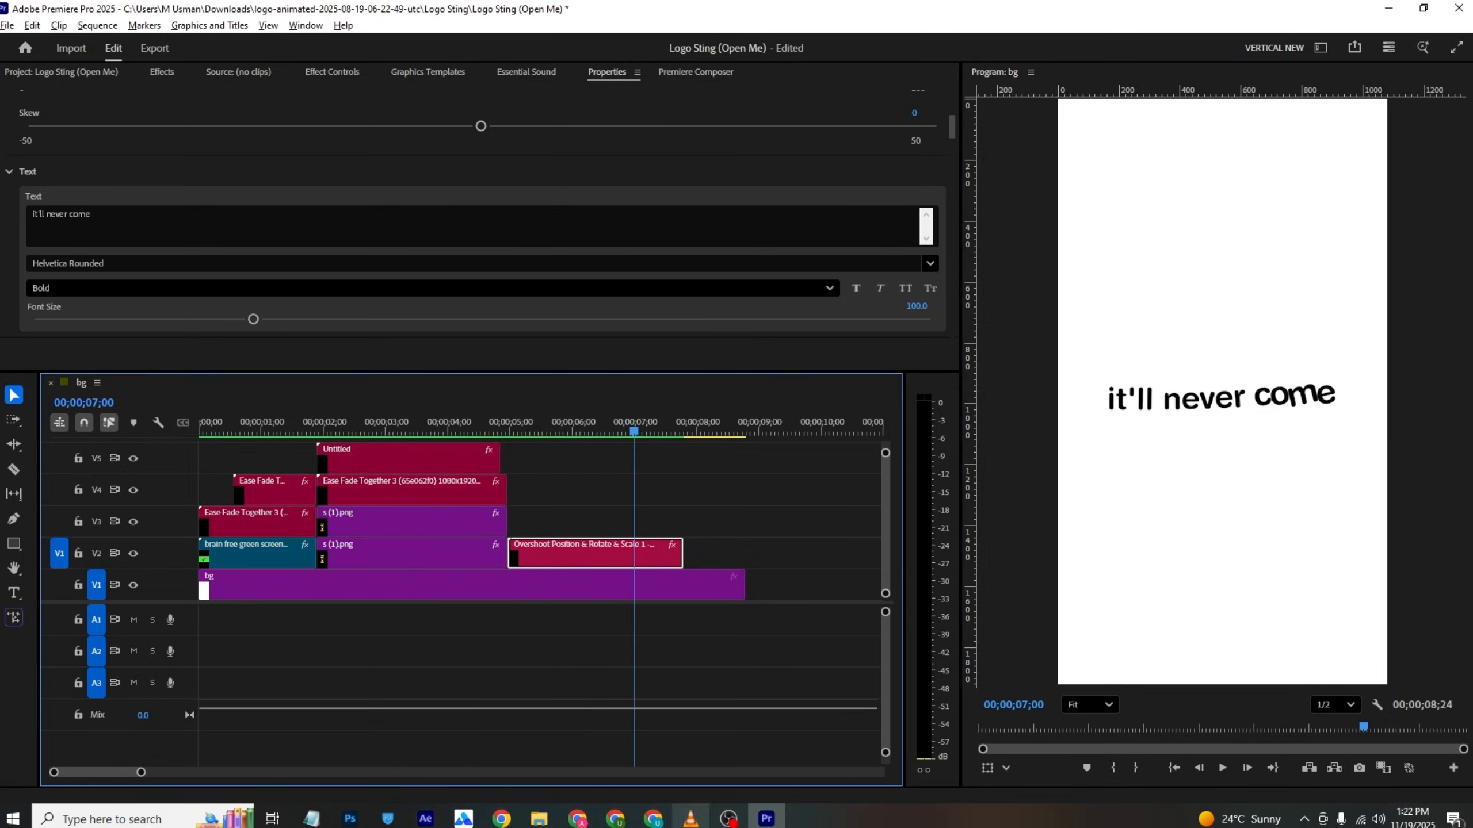
Step: Switch to VLC, play the reference video on to the "Every Moment" clock scene, and return to Premiere Pro
click(690, 819)
key(space)
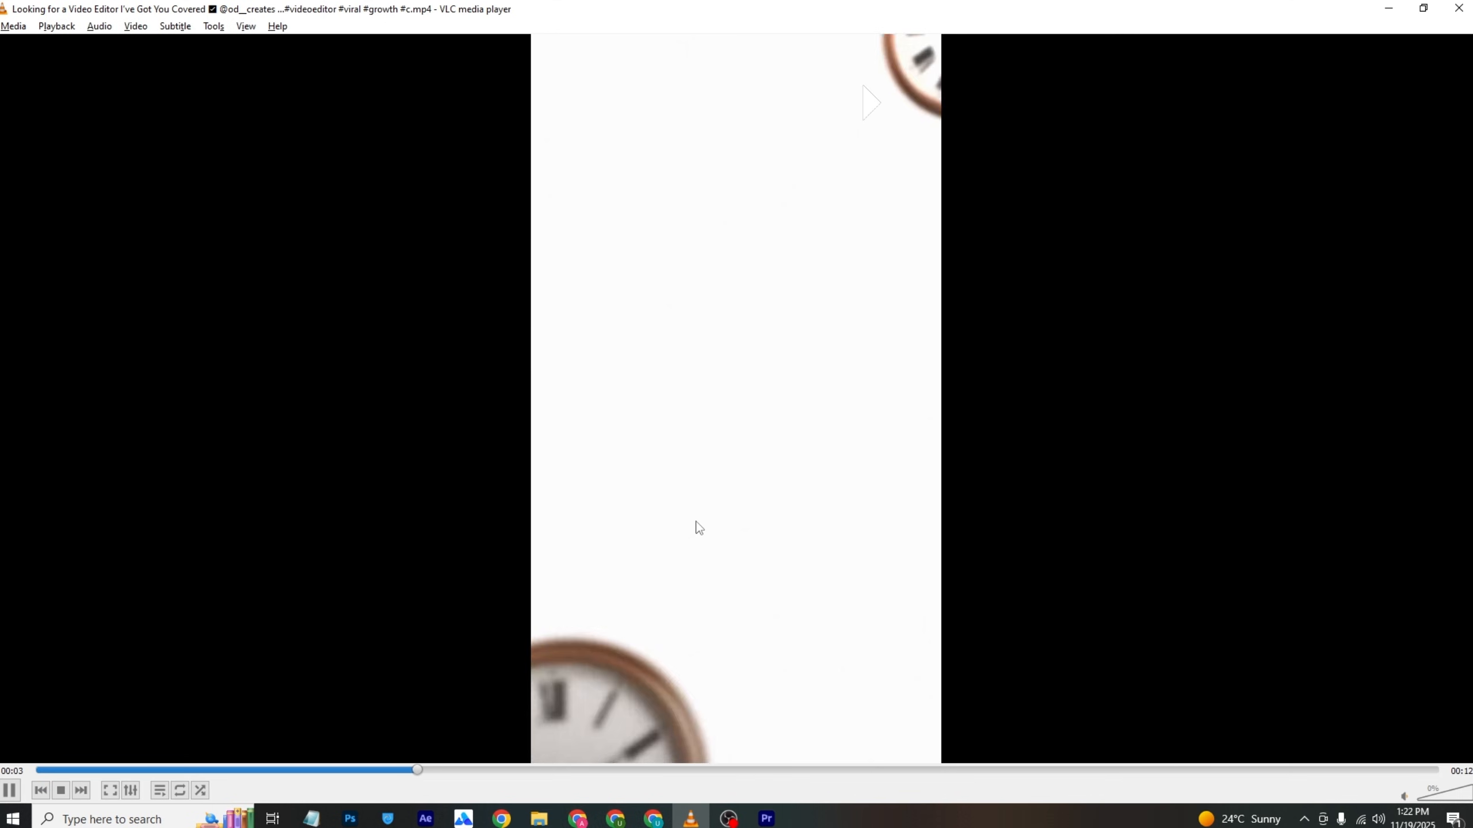
key(space)
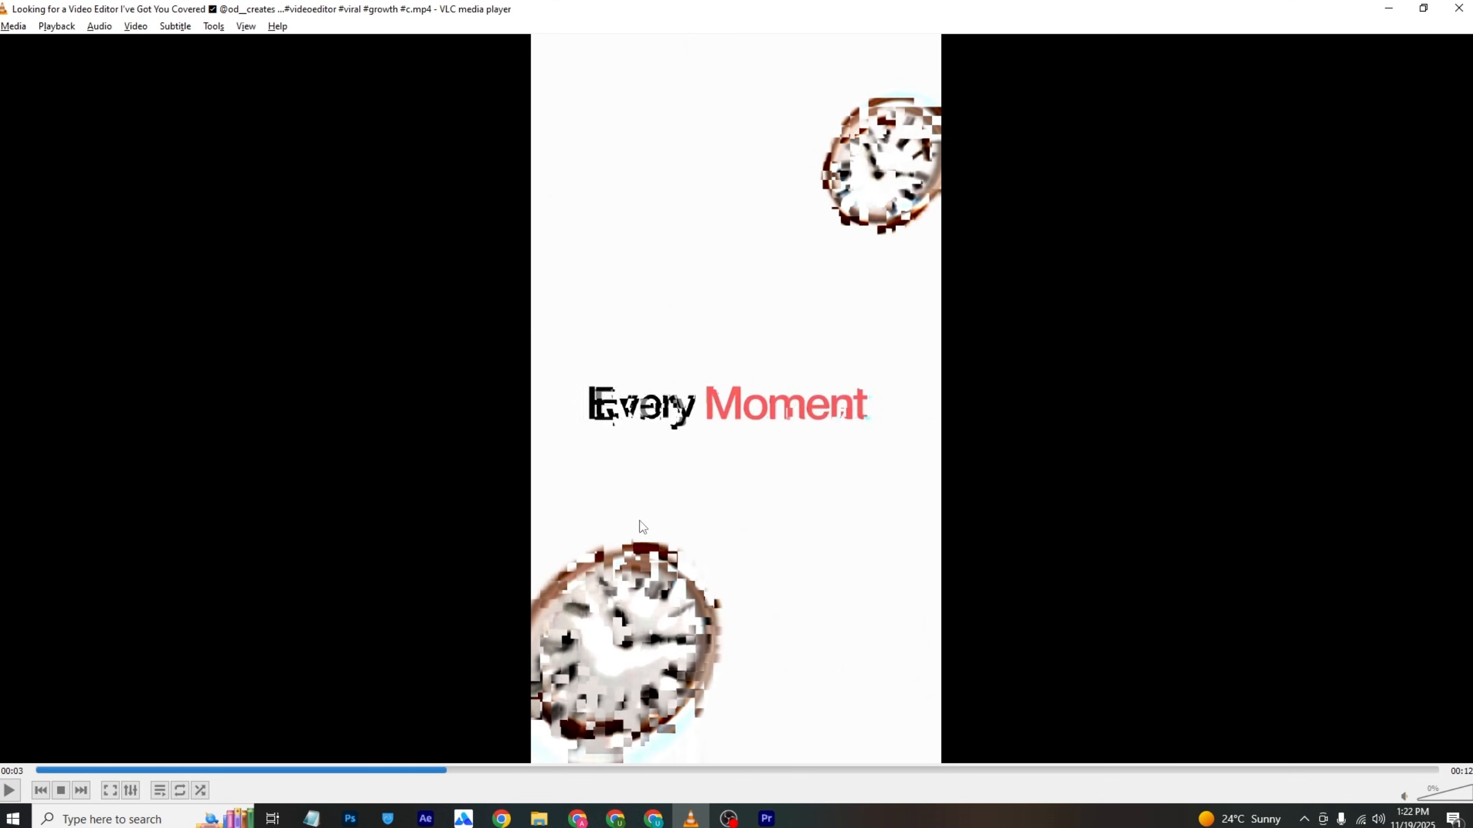
click(766, 818)
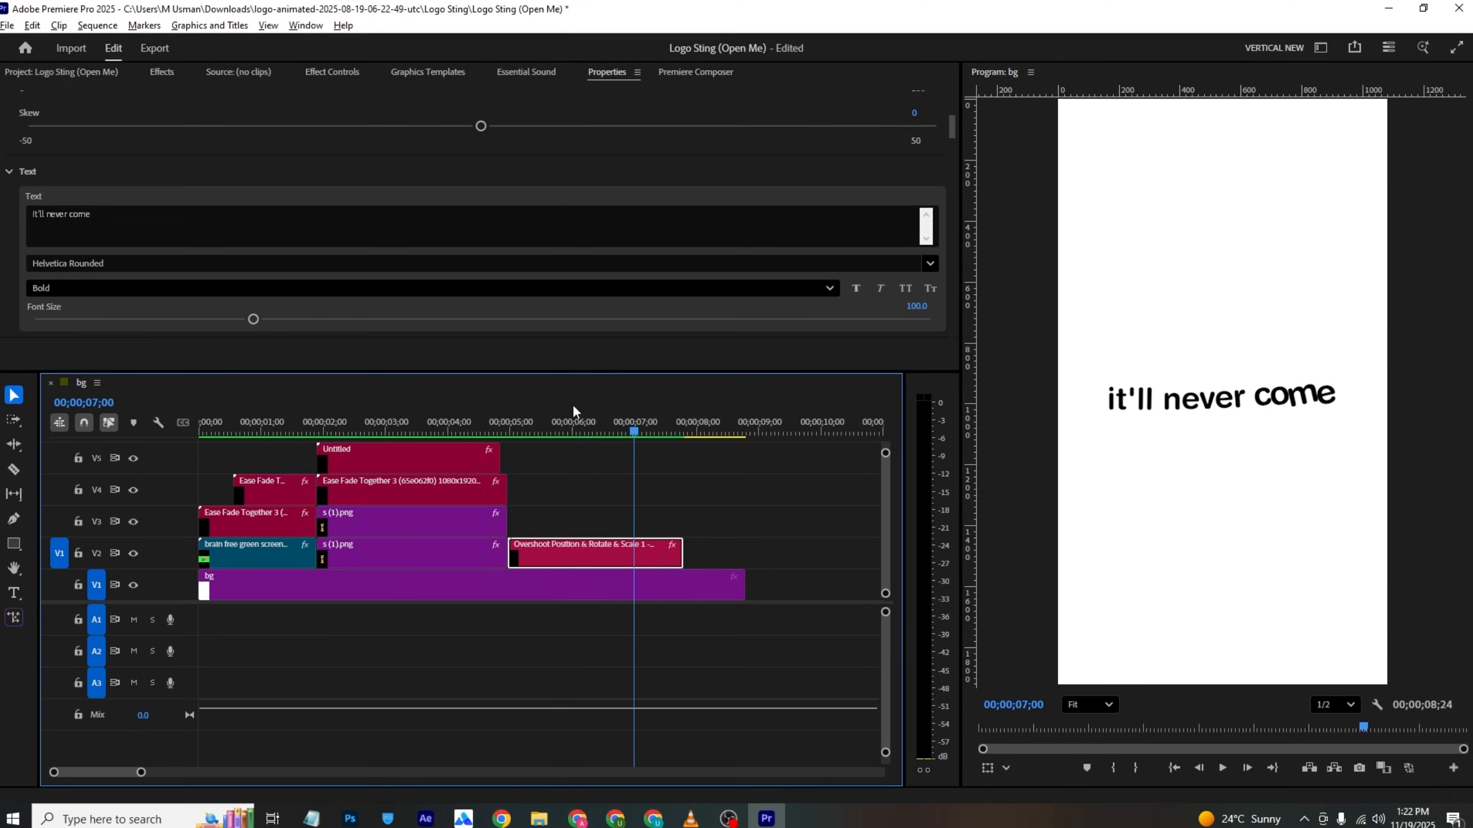
Step: Cut the "it'll never come" caption clip at 00;00;07;00 and delete the part after the cut
click(640, 551)
key(v)
click(655, 551)
key(Delete)
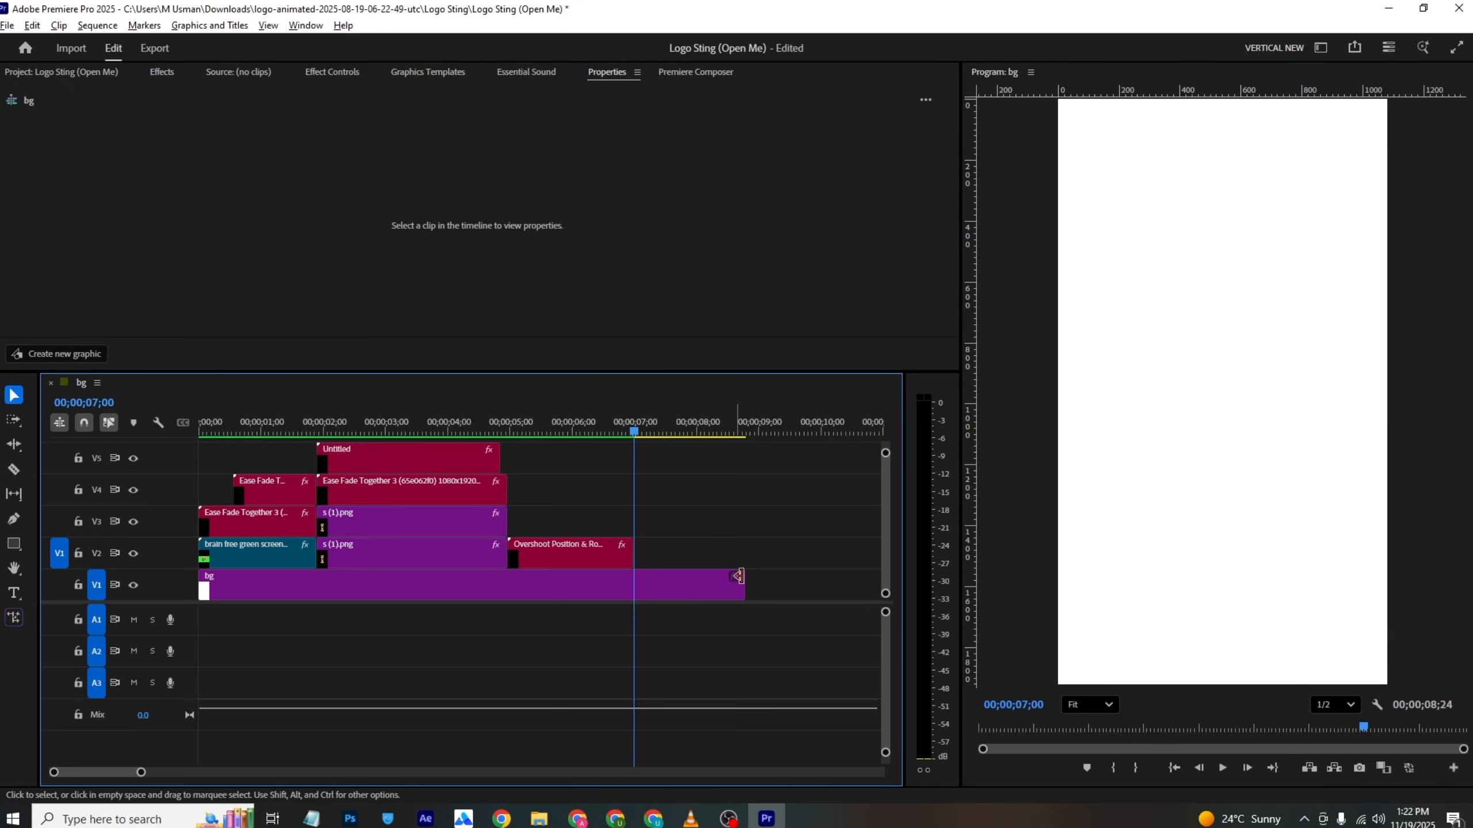
Step: Extend bg on V1 to 00;00;12;18 and place the clock image s.png on V2 at 00;00;07;00
drag(738, 575, 870, 575)
click(48, 77)
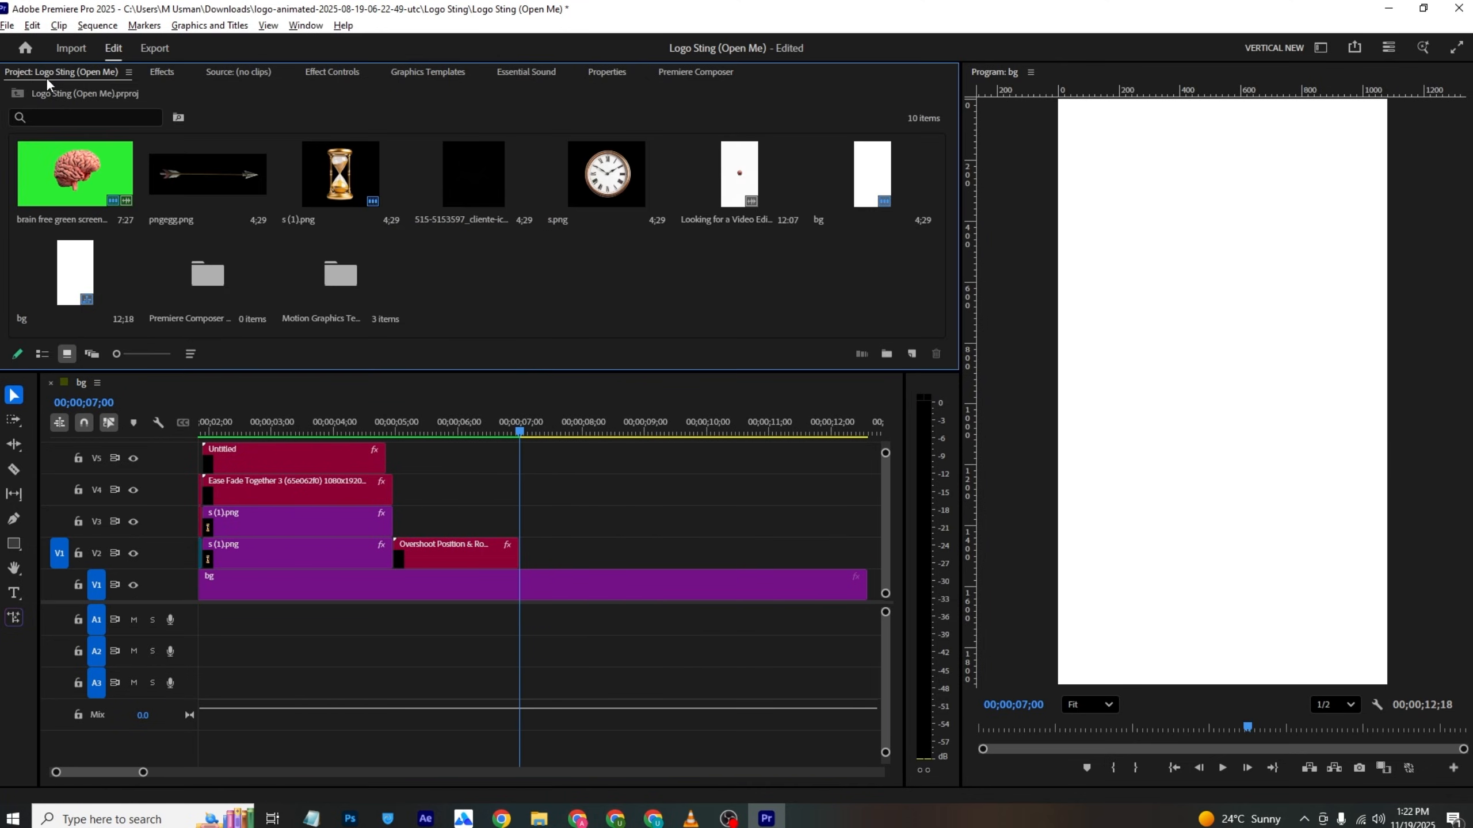
drag(606, 180, 548, 551)
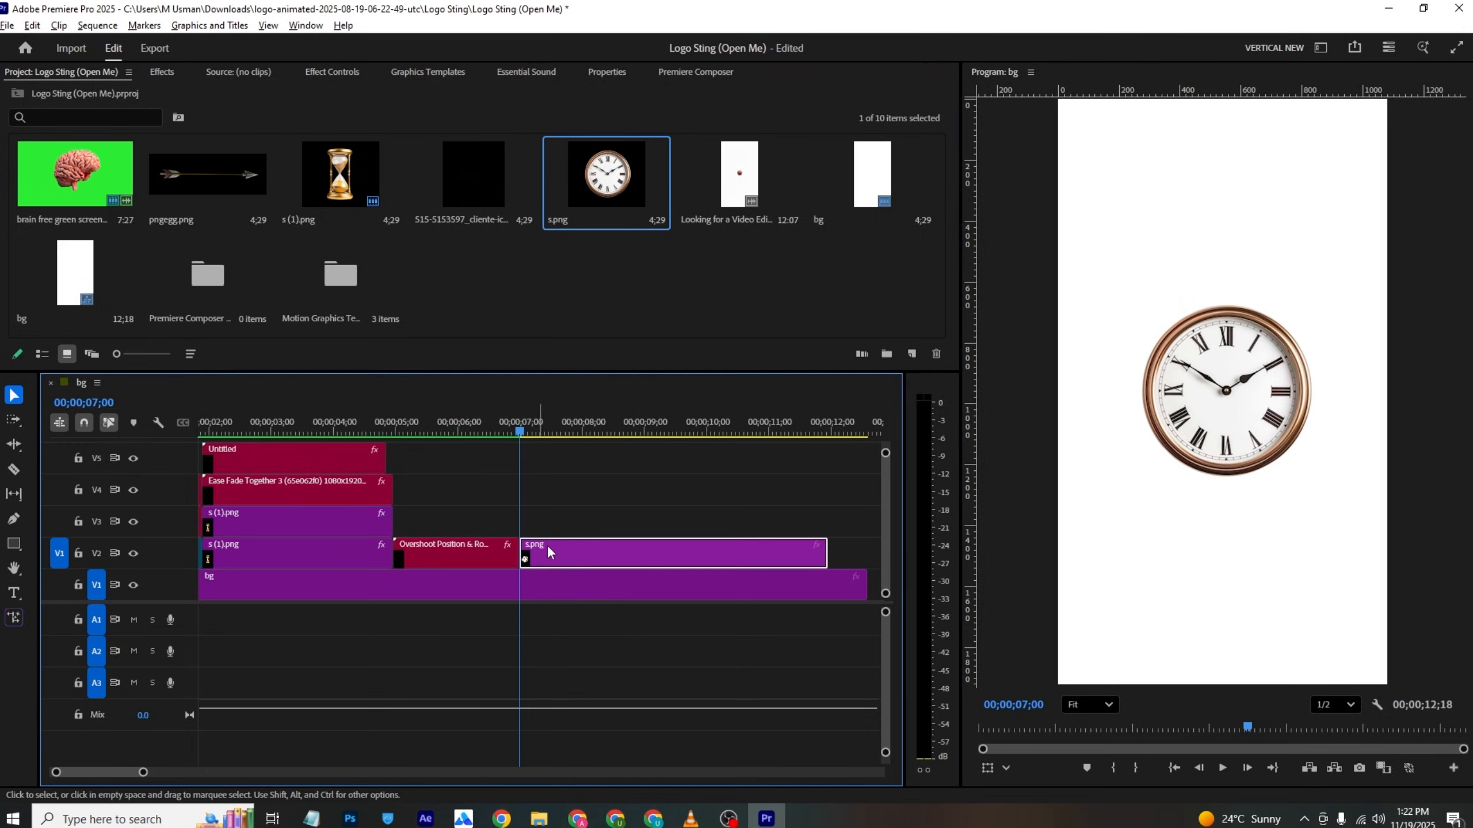
Step: Switch to VLC to scrub forward from the clock scene in the reference video, and return to Premiere Pro
key(alt+Tab)
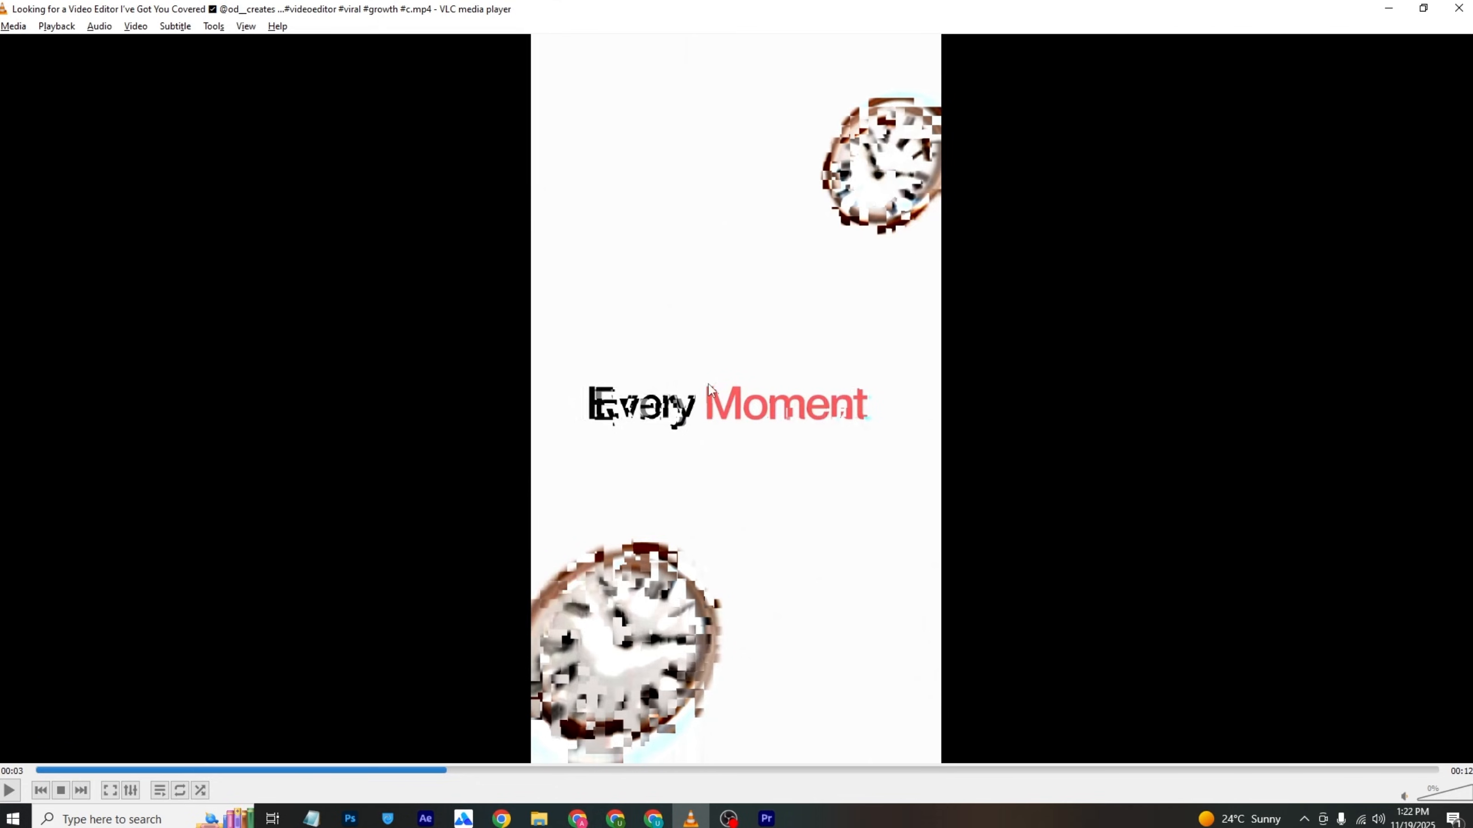
drag(438, 775, 579, 767)
click(780, 823)
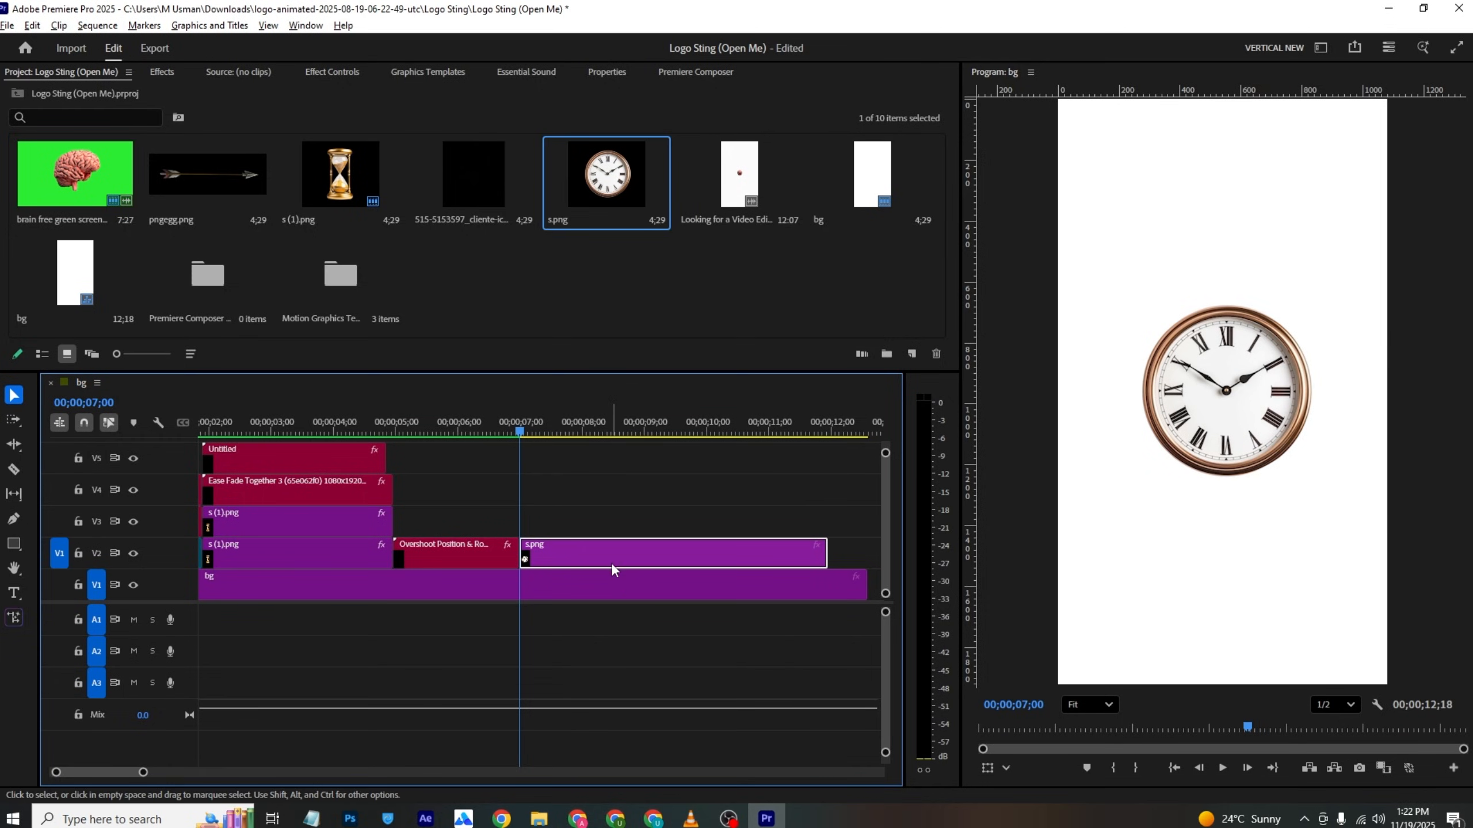
Step: Find the Basic 3D effect and apply it to the s.png clock clip on V2
click(162, 72)
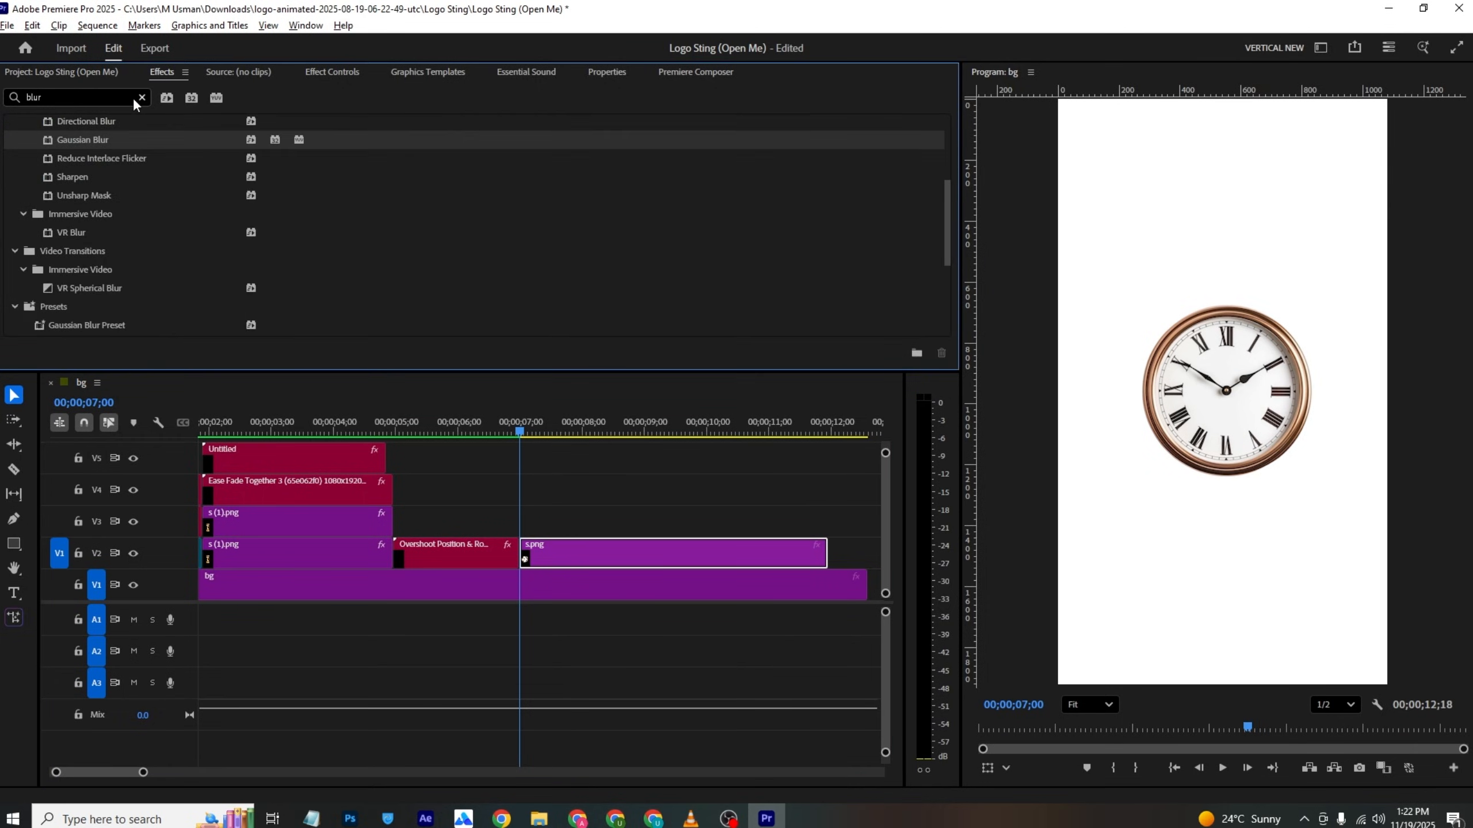
click(141, 97)
text(ba)
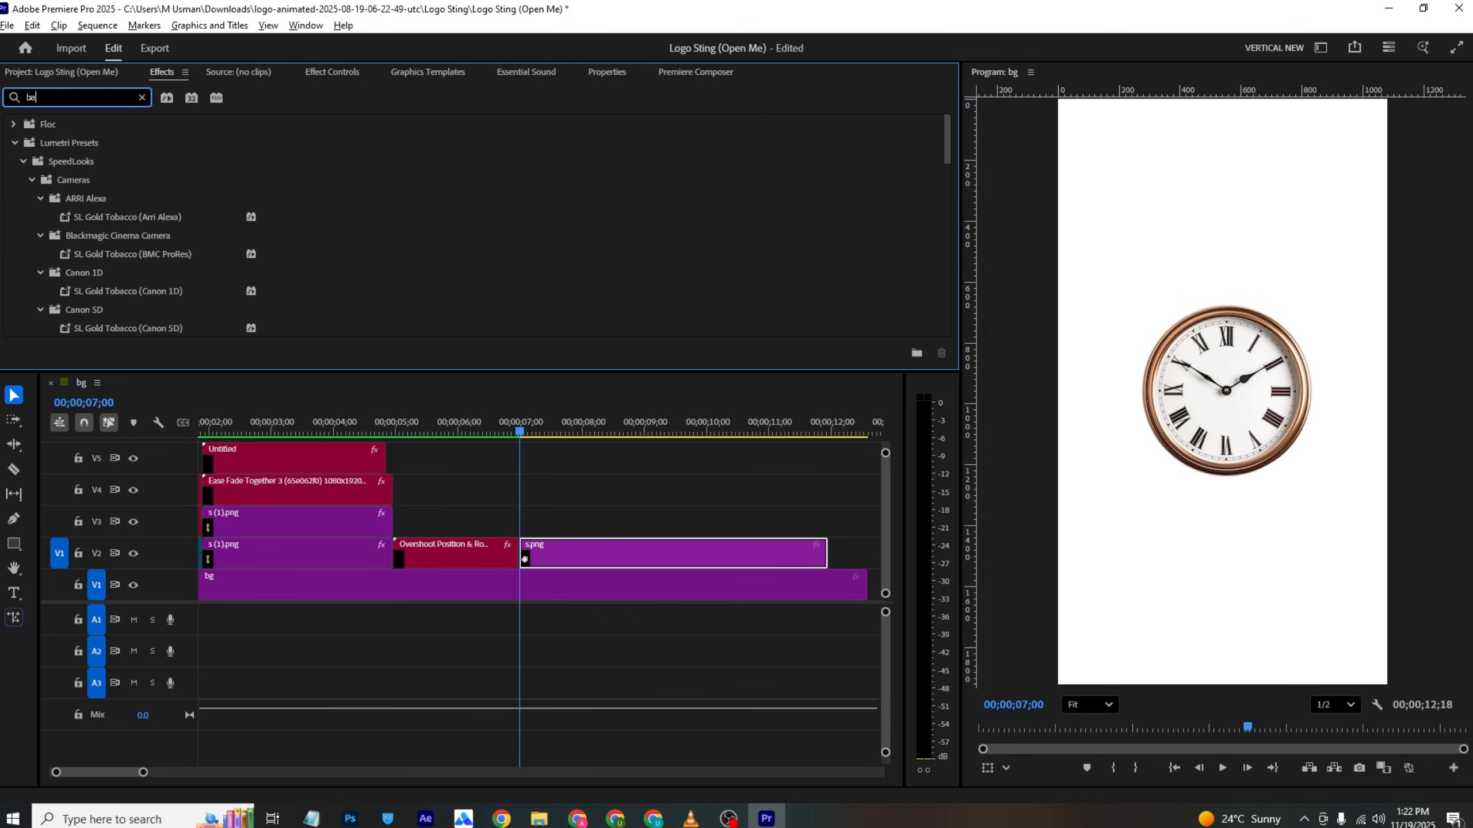
text(sic)
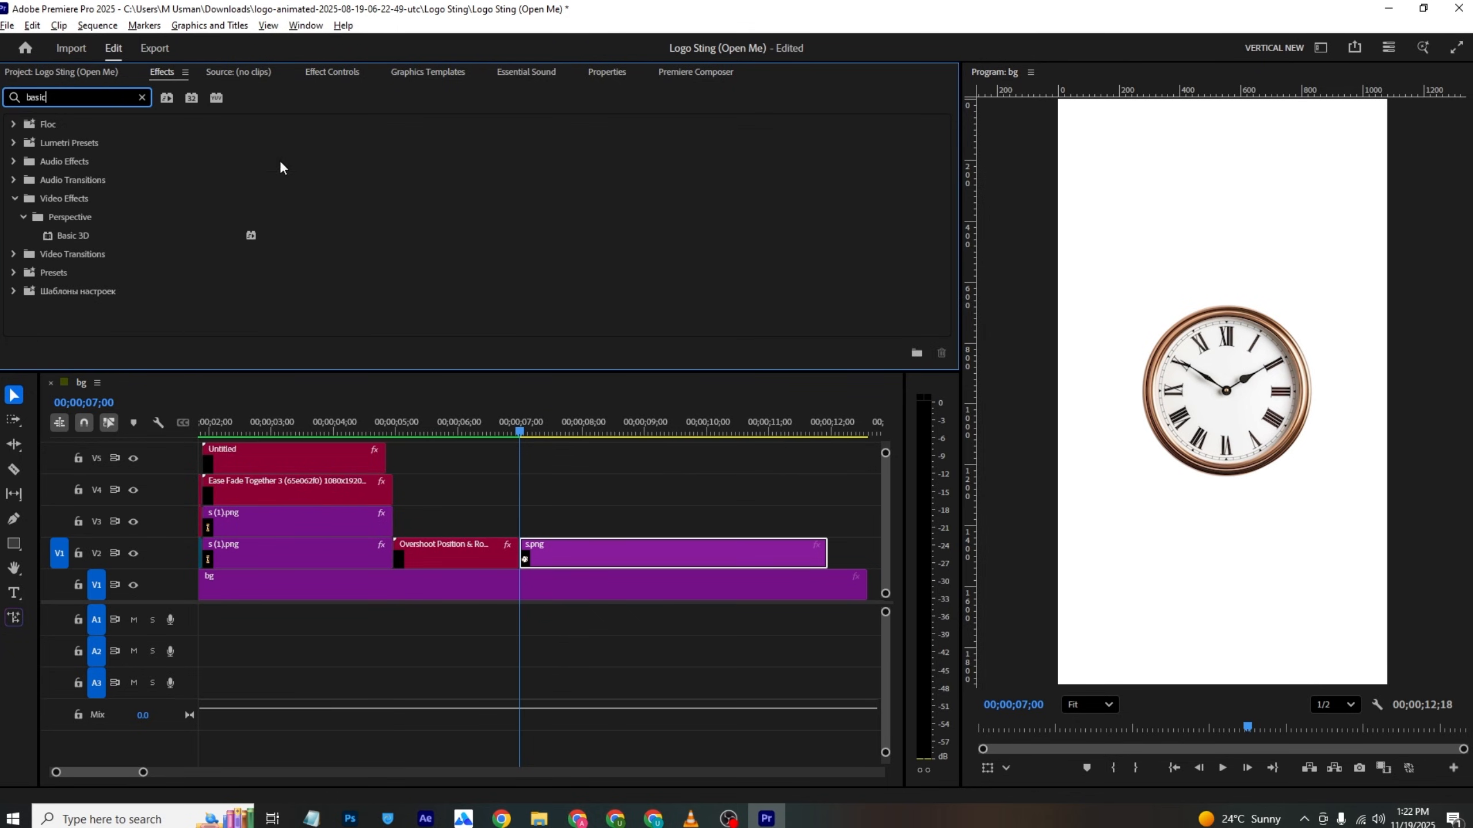
drag(157, 236, 566, 554)
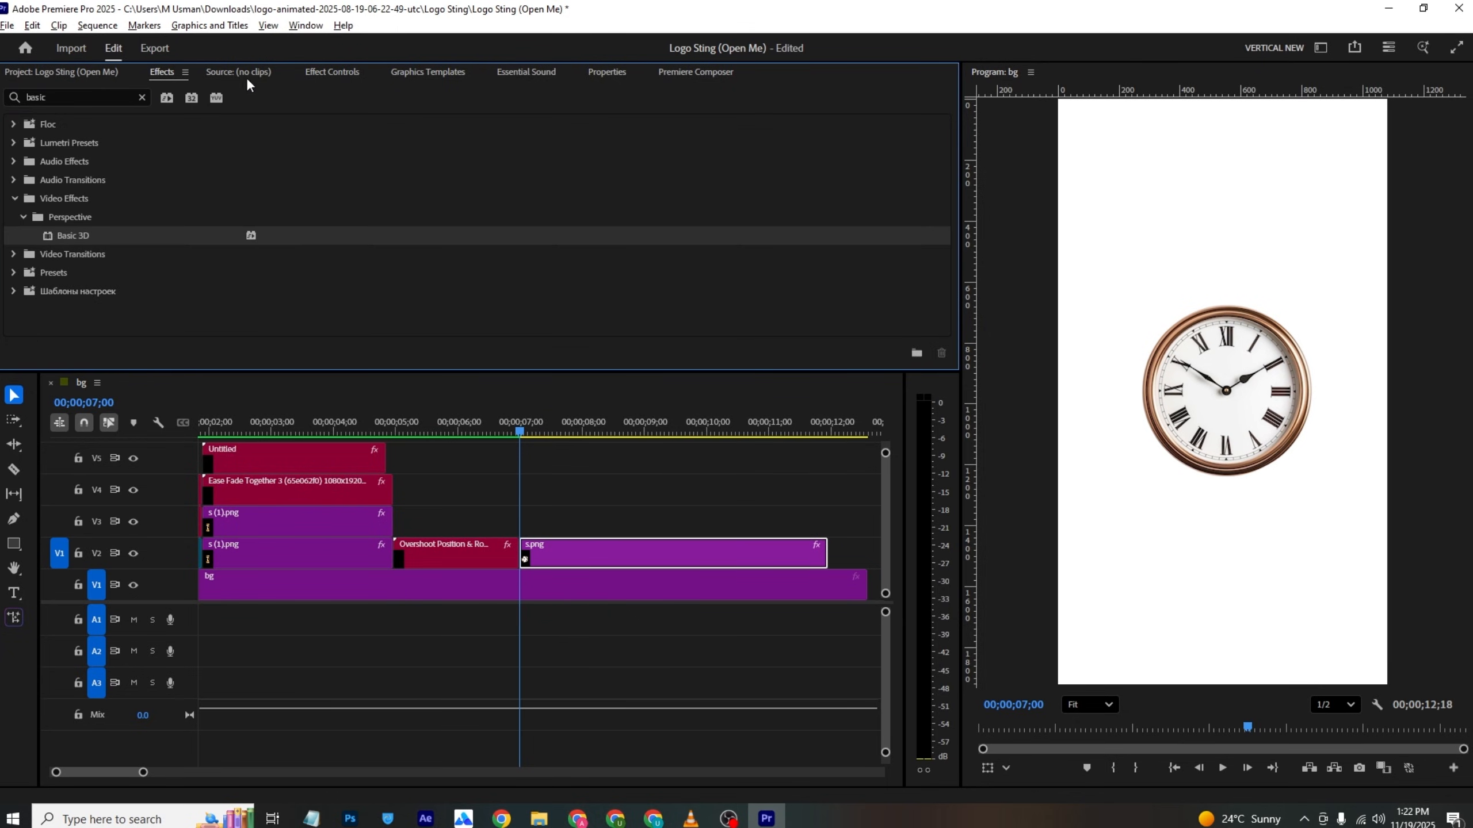
Step: Set the clock's Basic 3D Swivel to 25° and Distance to Image to 18, using the VLC reference as a guide
click(334, 72)
scroll(342, 191, down, 5)
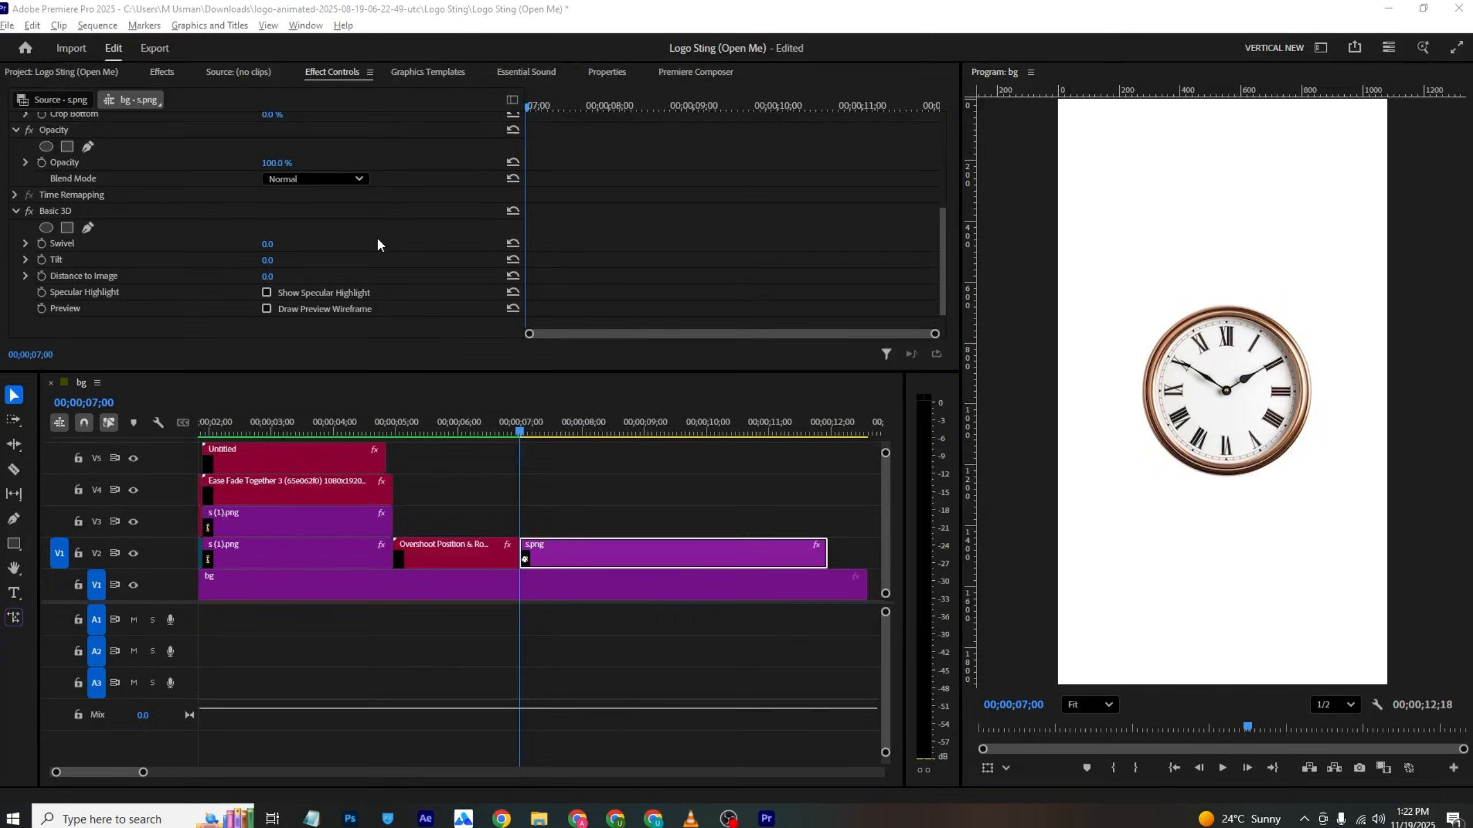
key(alt+Tab)
key(alt+Tab)
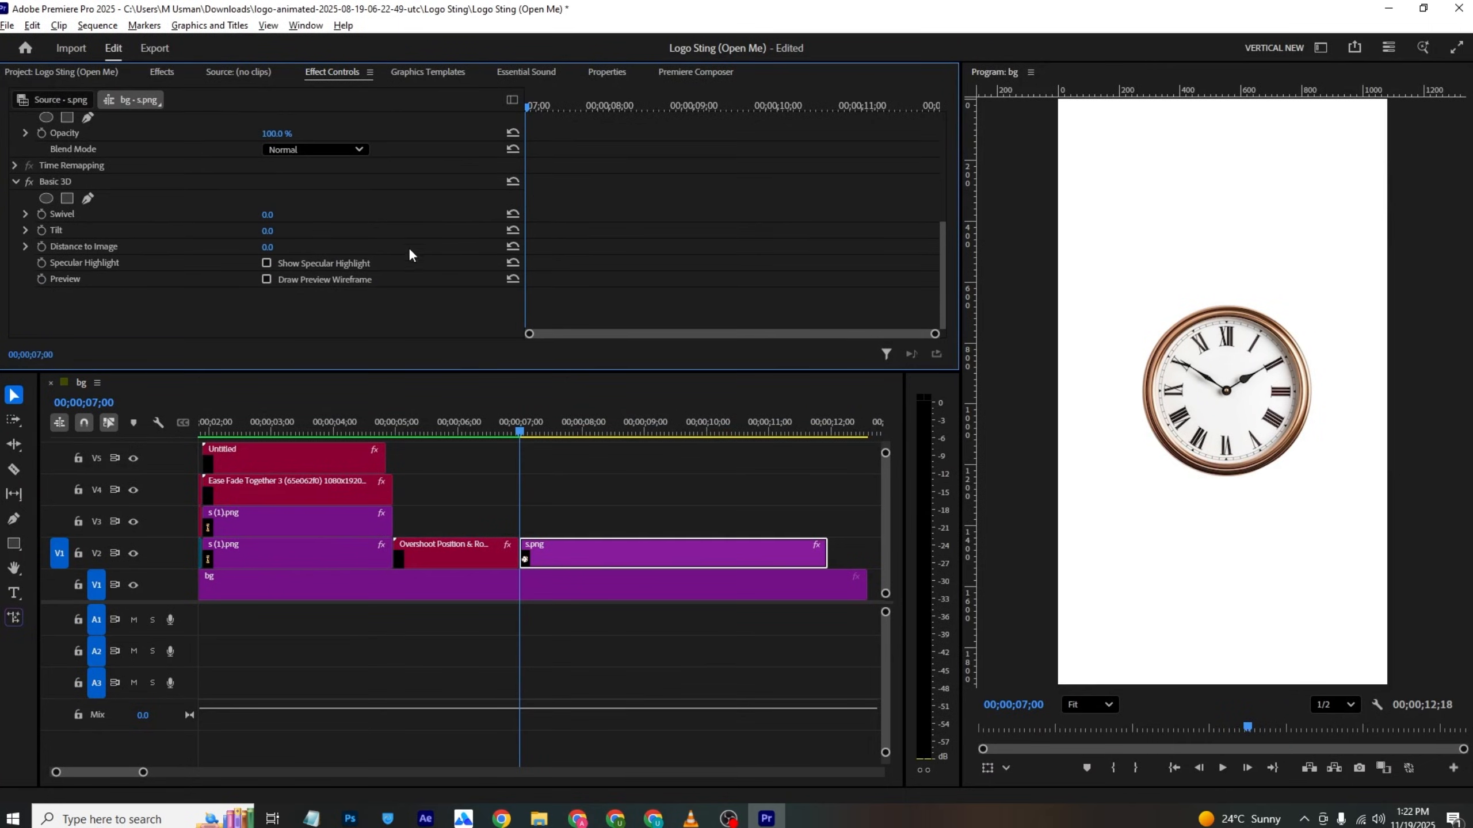
drag(280, 247, 271, 214)
click(1220, 512)
click(1199, 411)
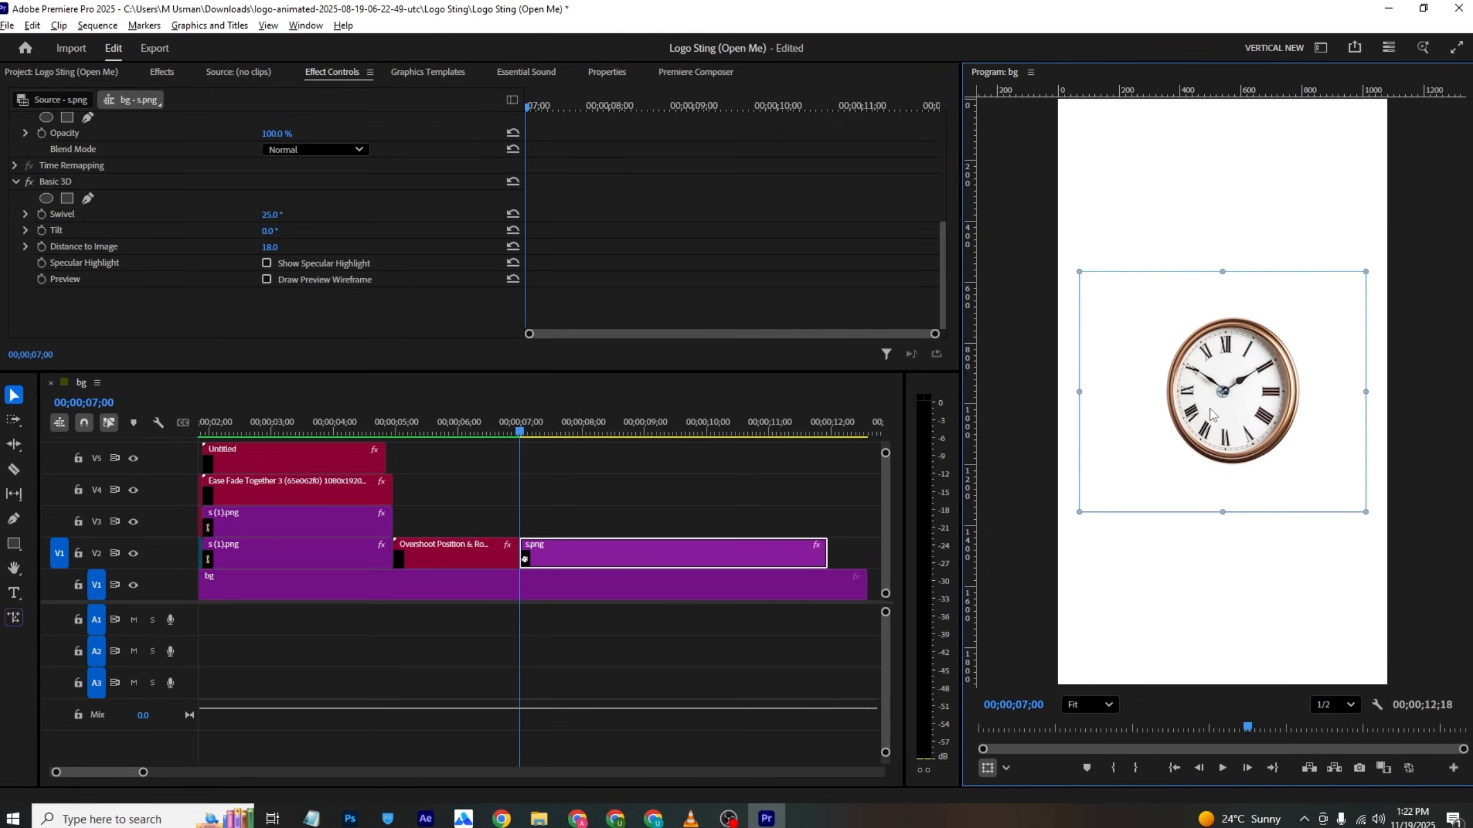
Step: Move the clock to the lower-left area of the frame and set Swivel to 35° and Tilt to -5°, comparing with the VLC reference
drag(1199, 410, 1180, 616)
key(alt+Tab)
key(alt+Tab)
mouse_move(267, 215)
mouse_down()
mouse_move(296, 248)
mouse_move(279, 234)
mouse_up()
key(alt+Tab)
key(alt+Tab)
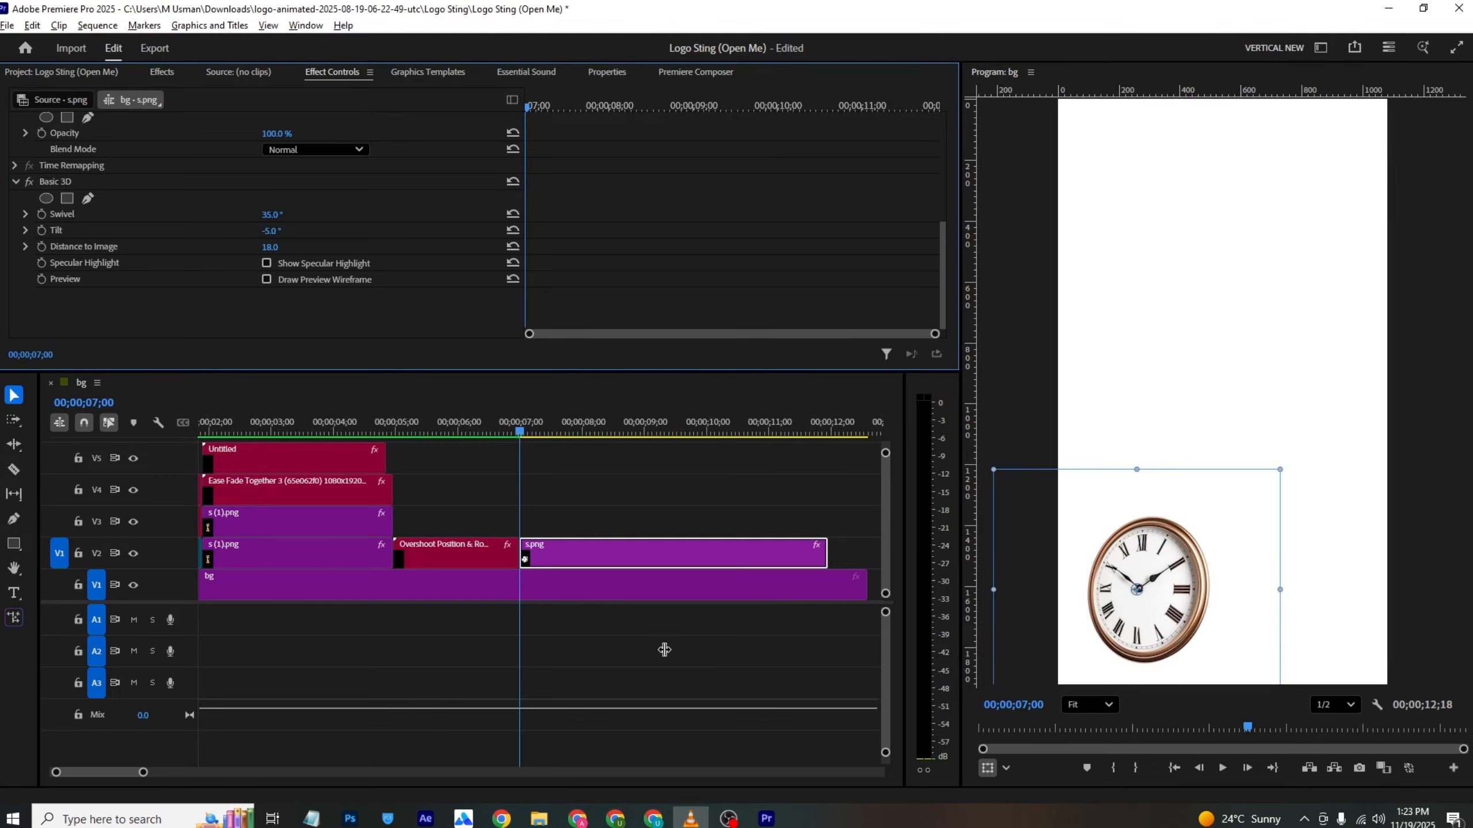
Step: Duplicate the s.png clock clip onto V3, move the copy to the frame's upper-right area, and compare it with the VLC reference
drag(557, 548, 573, 521)
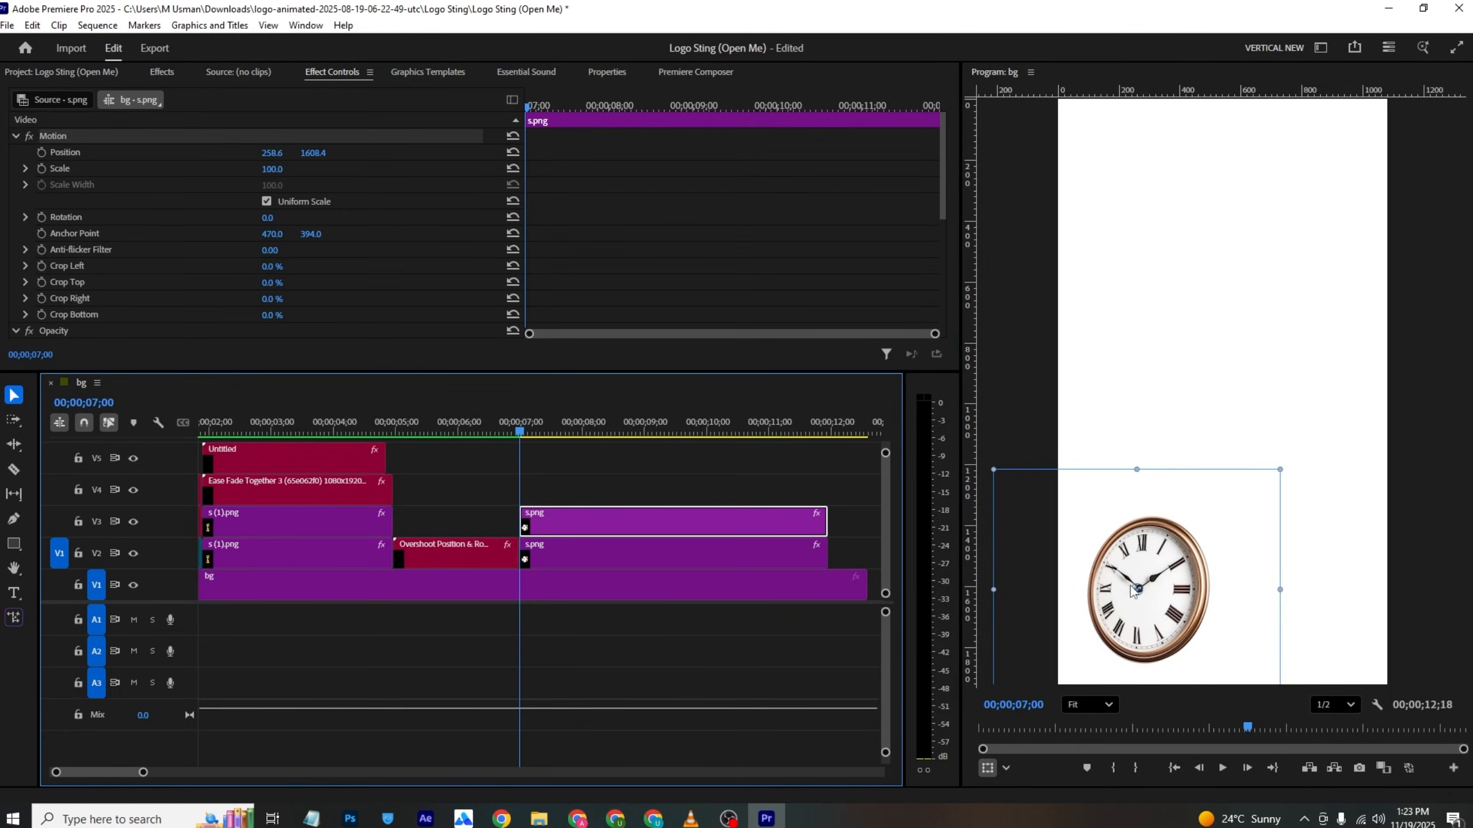
drag(1150, 588, 1328, 161)
key(alt+Tab)
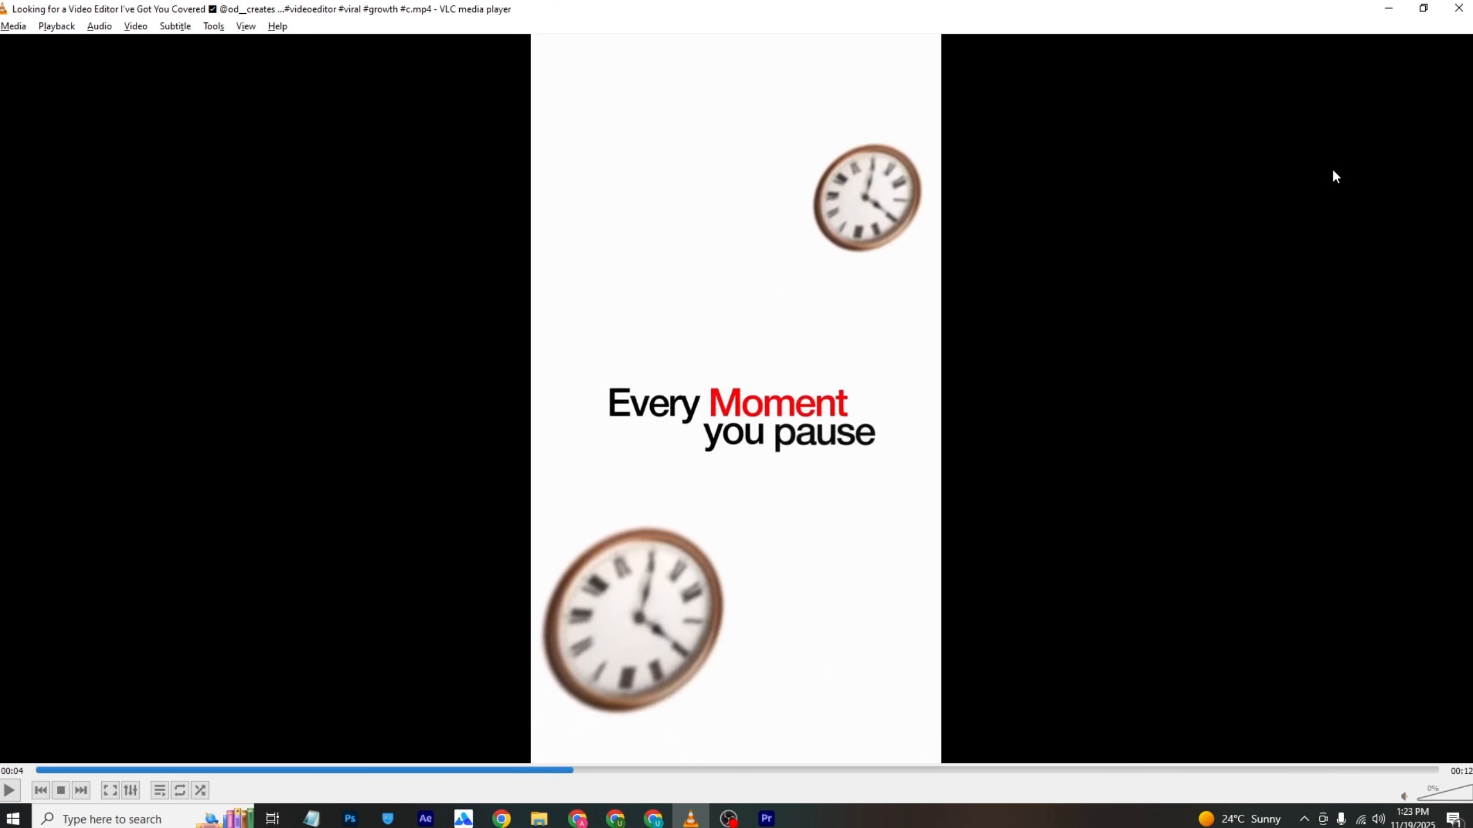
key(alt+Tab)
Step: Set the V3 clock's Basic 3D Distance to Image to 67 and Tilt to -20°, checking the VLC reference
scroll(275, 275, down, 5)
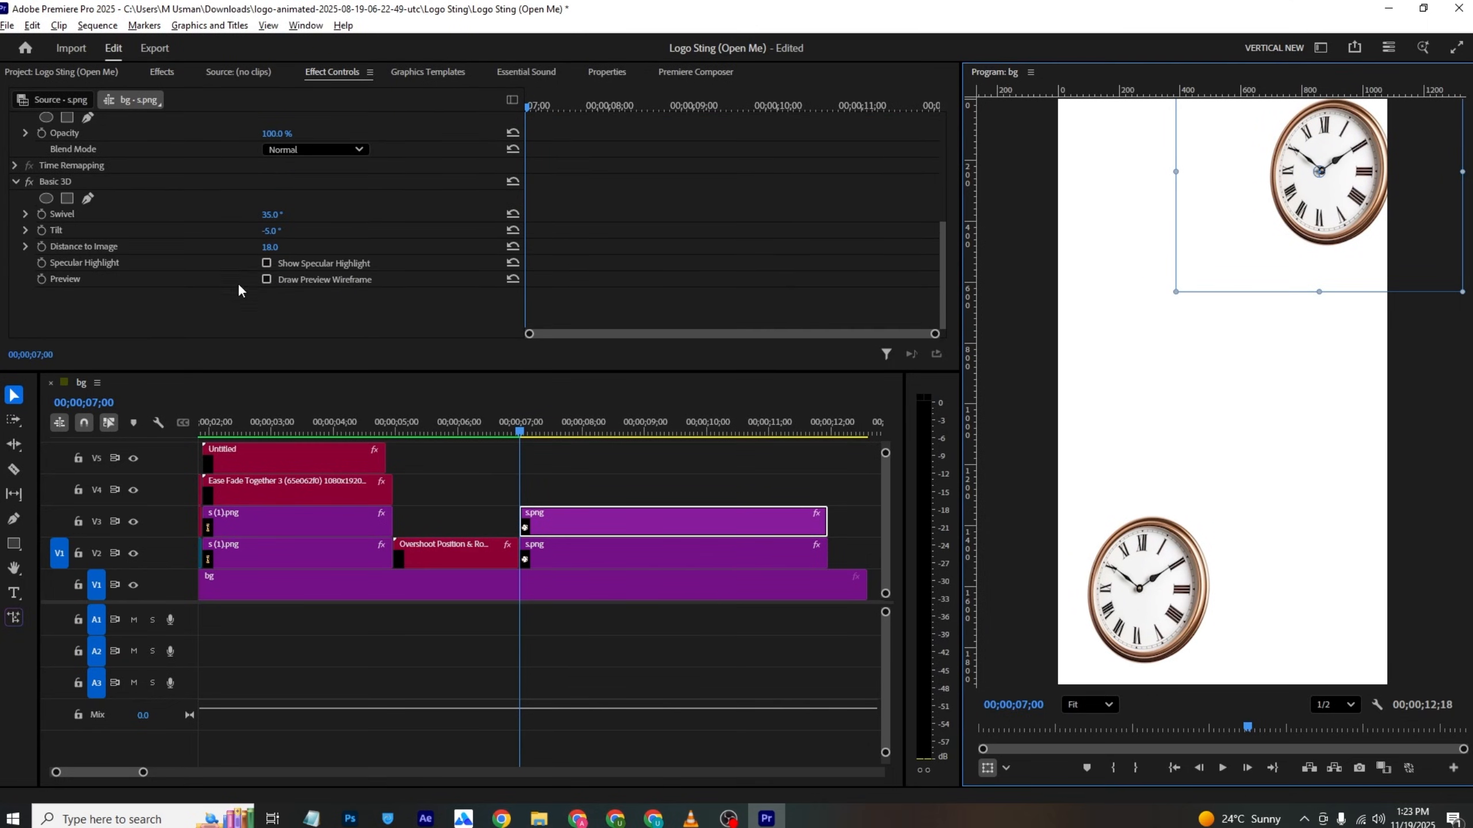
mouse_move(268, 247)
mouse_down()
mouse_move(304, 247)
mouse_move(278, 246)
mouse_up()
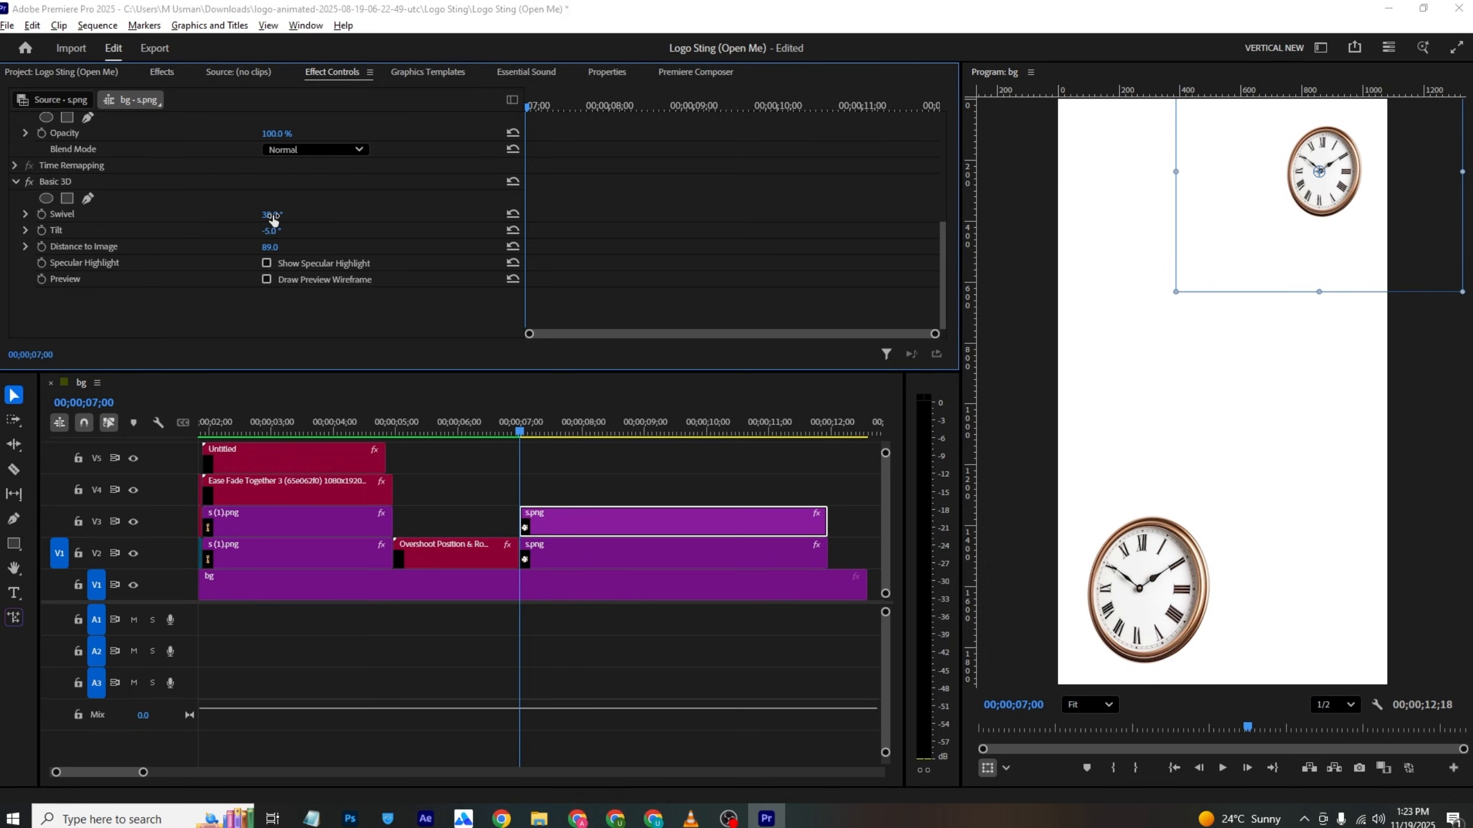
key(alt+Tab)
key(alt+Tab)
drag(270, 230, 253, 230)
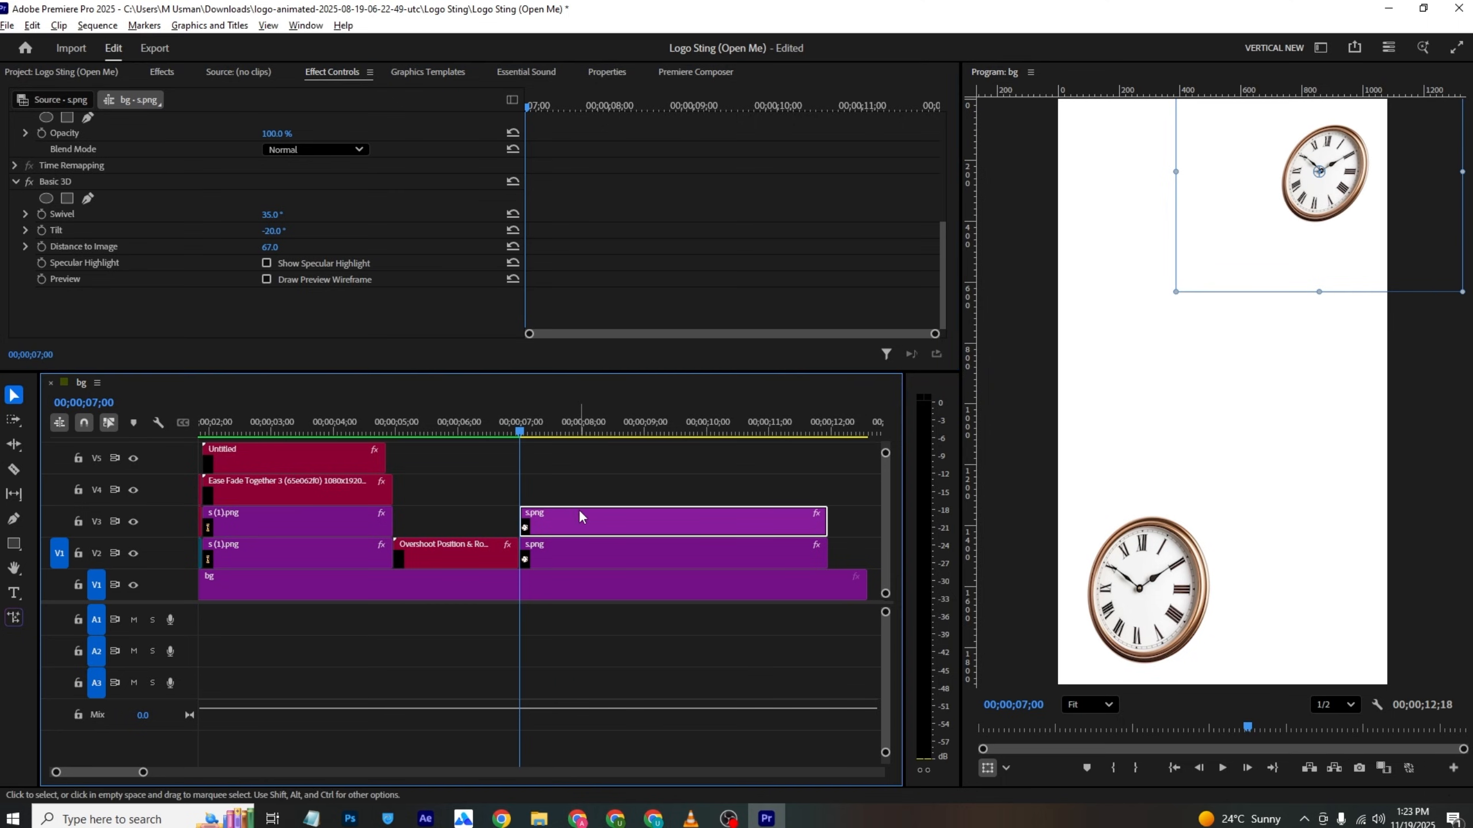
Step: Keyframe the V2 clock's Rotation from 0° at 00;00;07;00 to one full turn (1x0.0°) at 00;00;09;05, and save the project
click(585, 494)
click(592, 549)
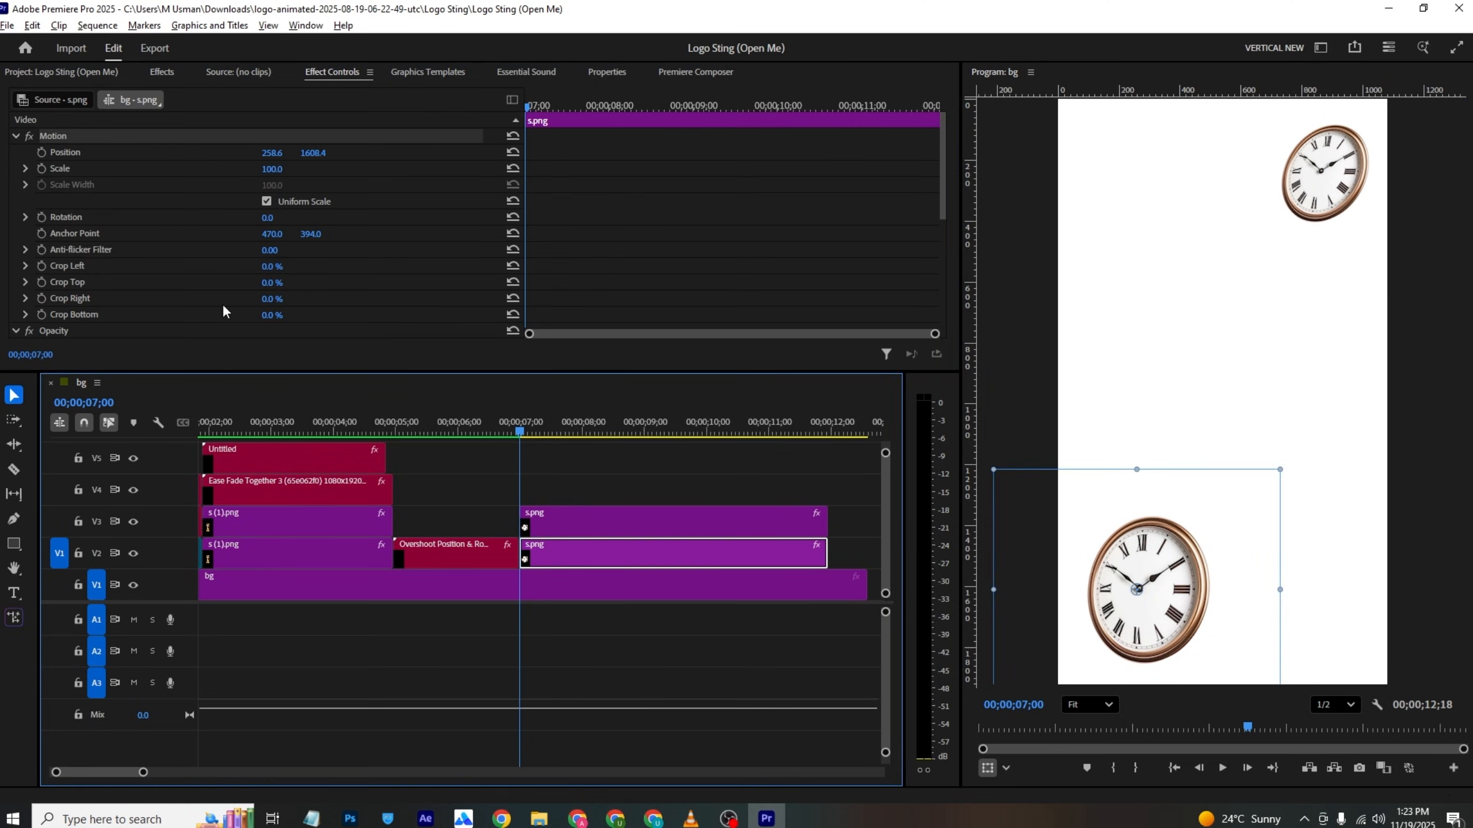
click(42, 217)
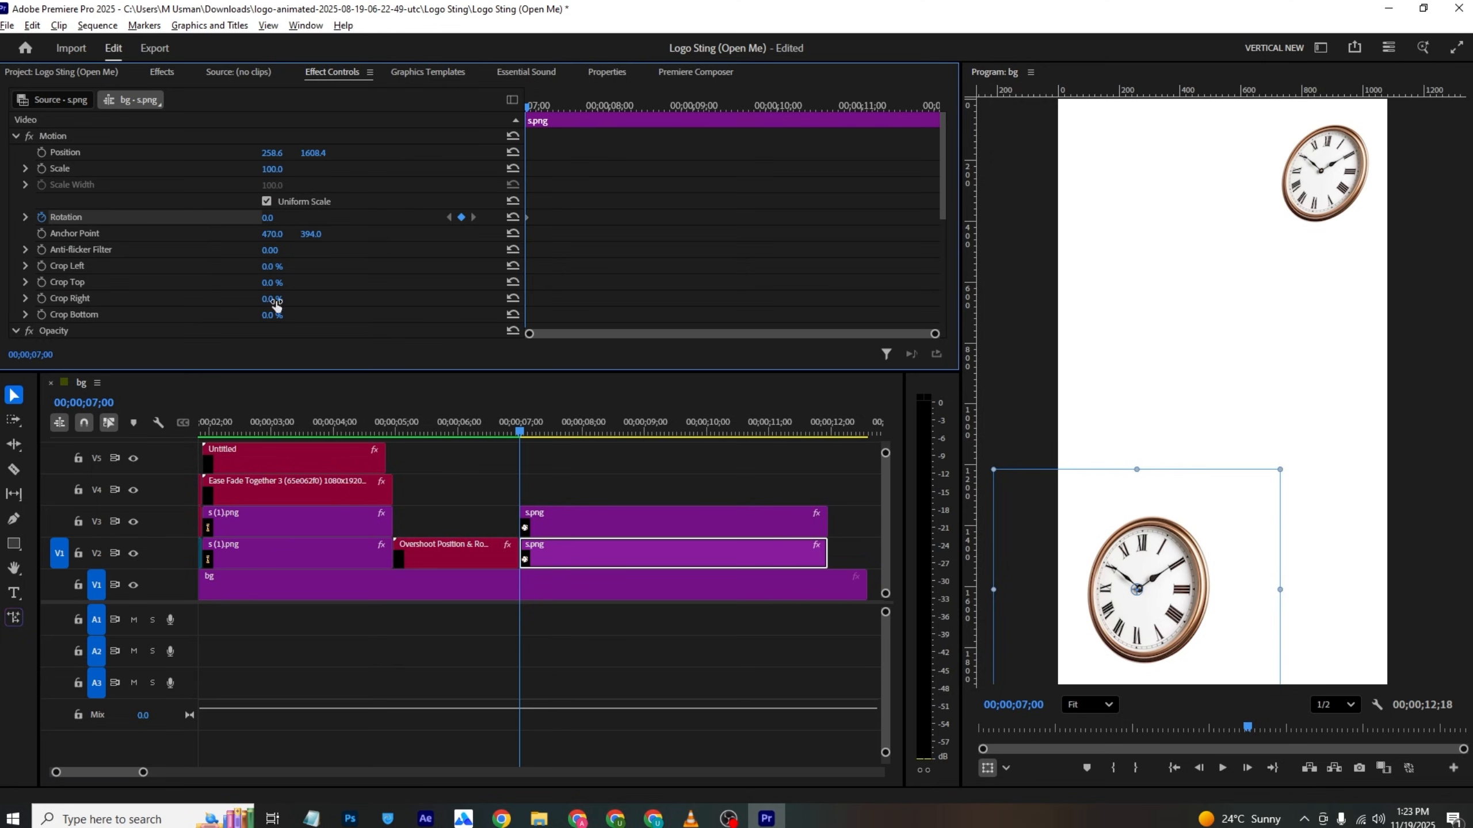
drag(542, 107, 708, 106)
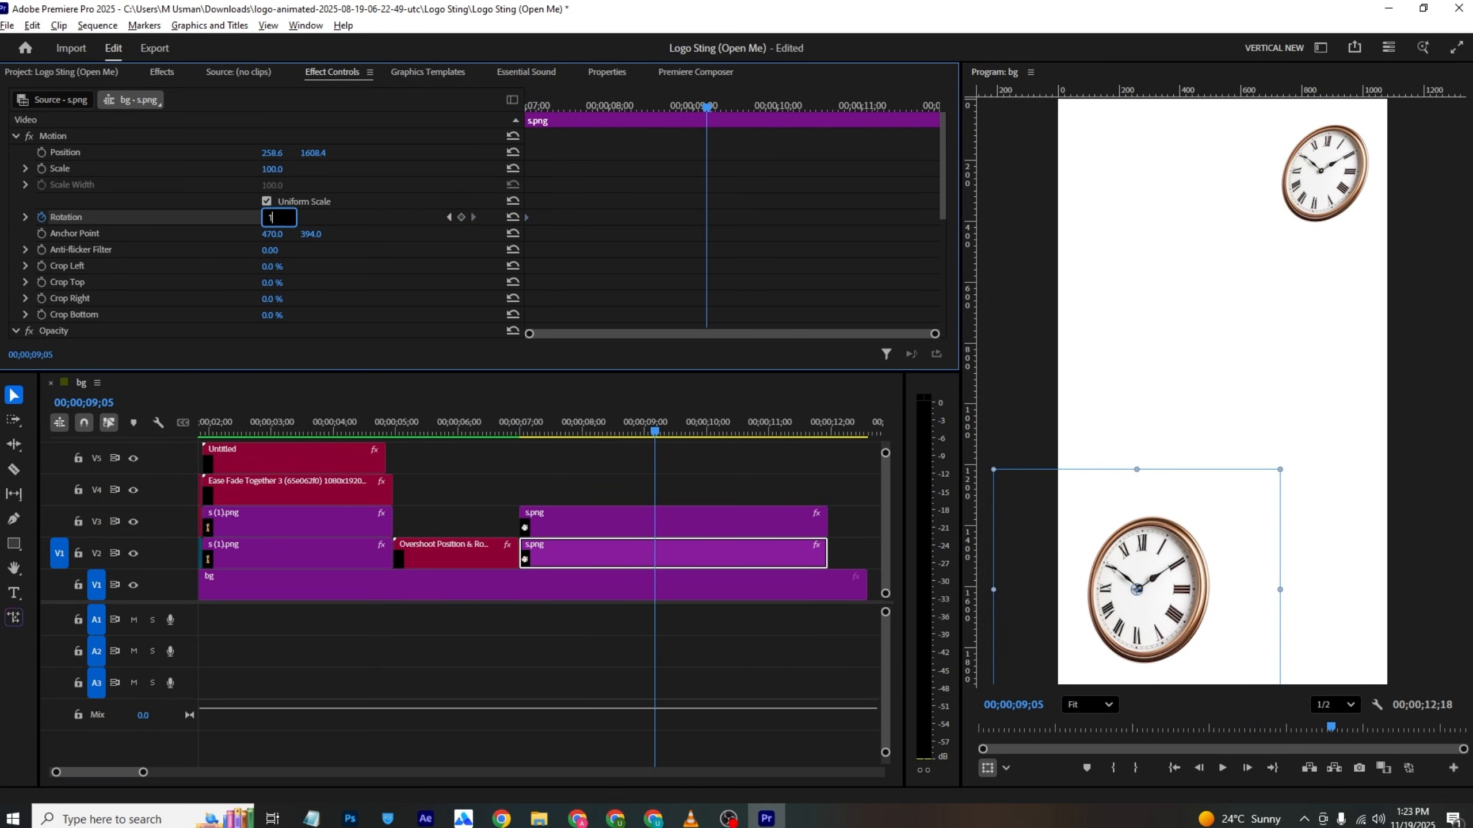
key(ctrl+s)
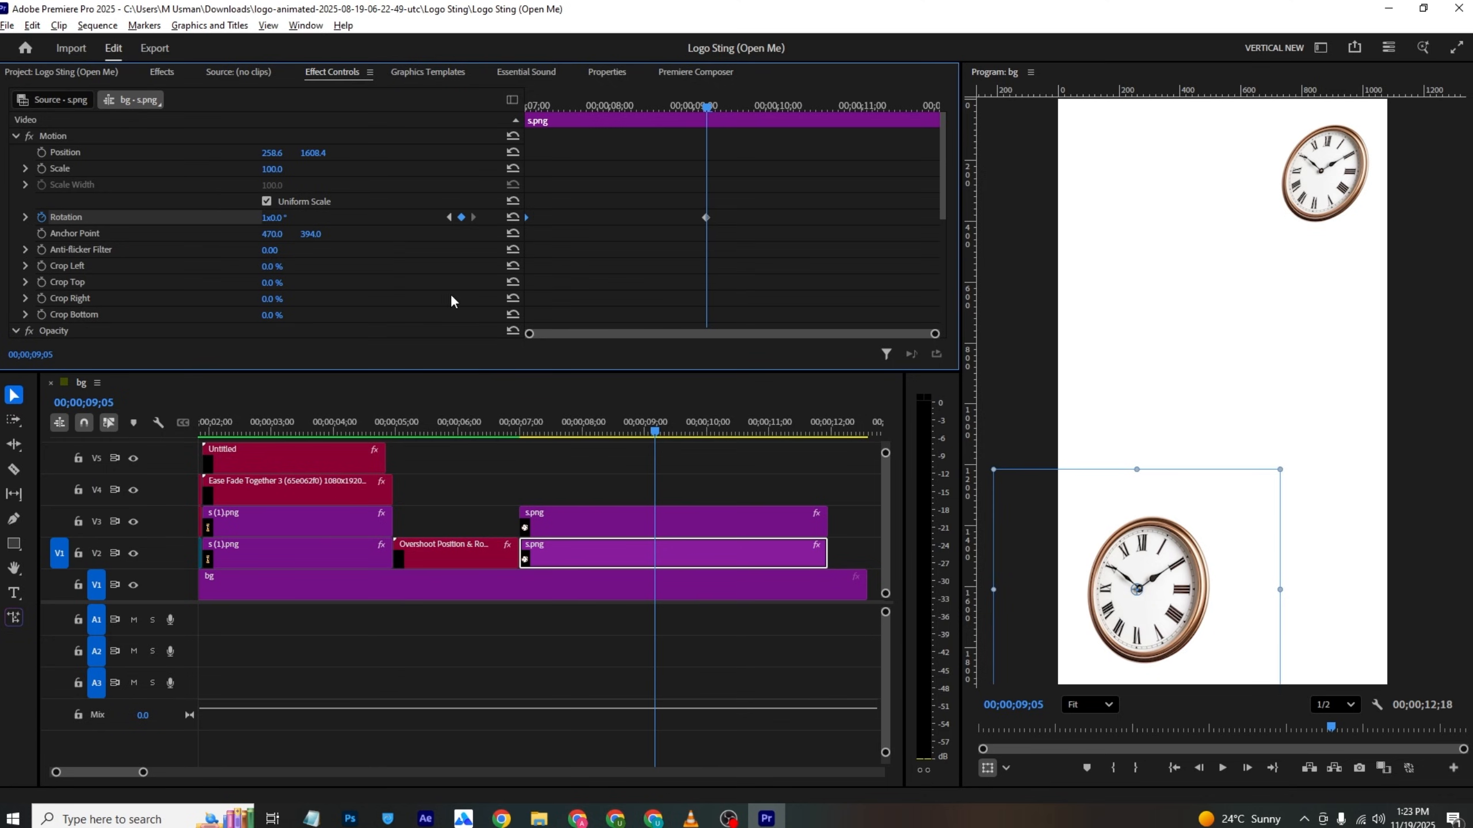
Step: Keyframe the V3 clock's Rotation from 0° at 00;00;07;00 to 1x0.0° at 00;00;09;05, save, and play back the spin
click(605, 523)
click(42, 217)
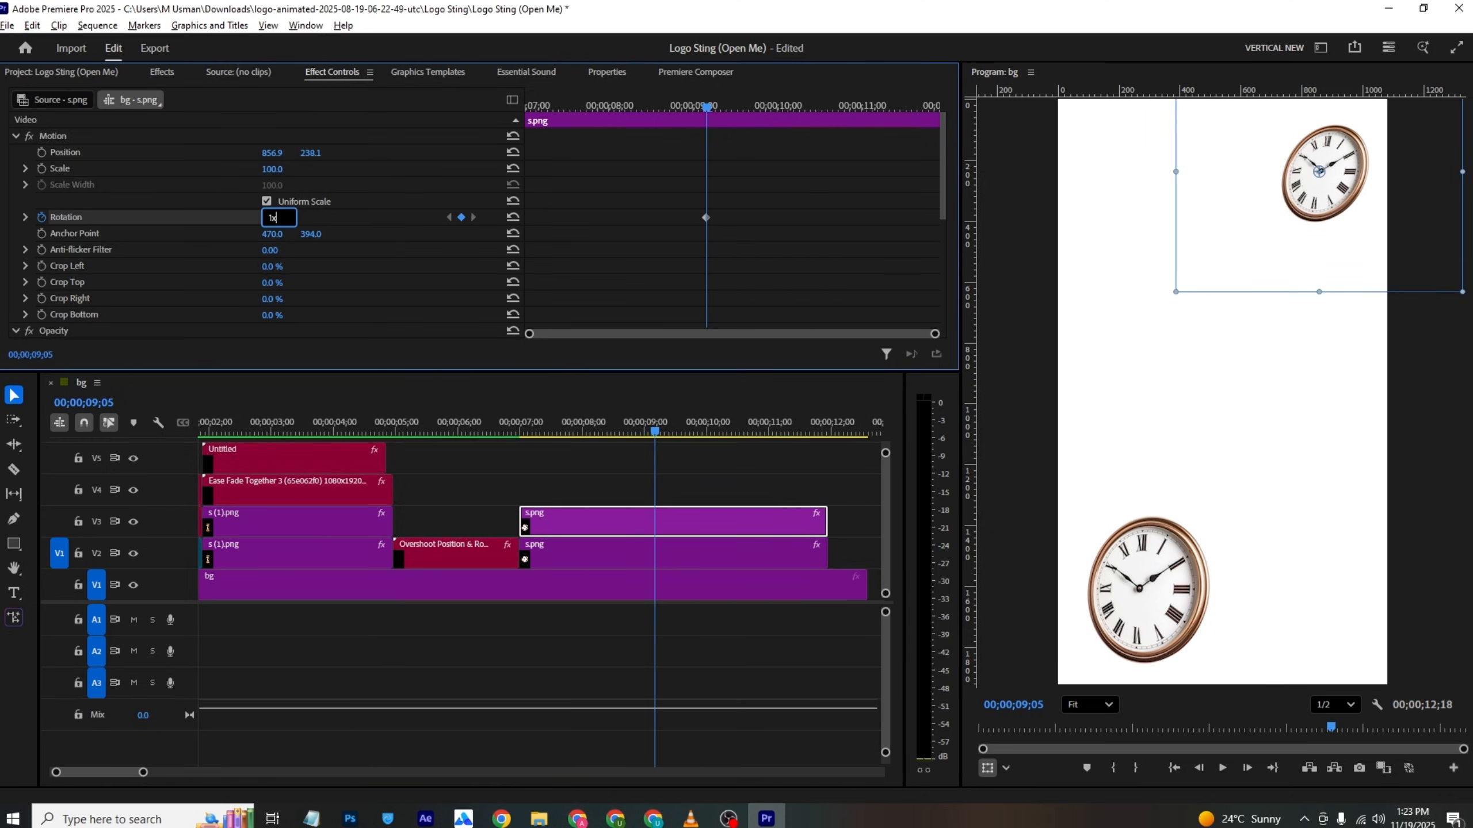
click(532, 103)
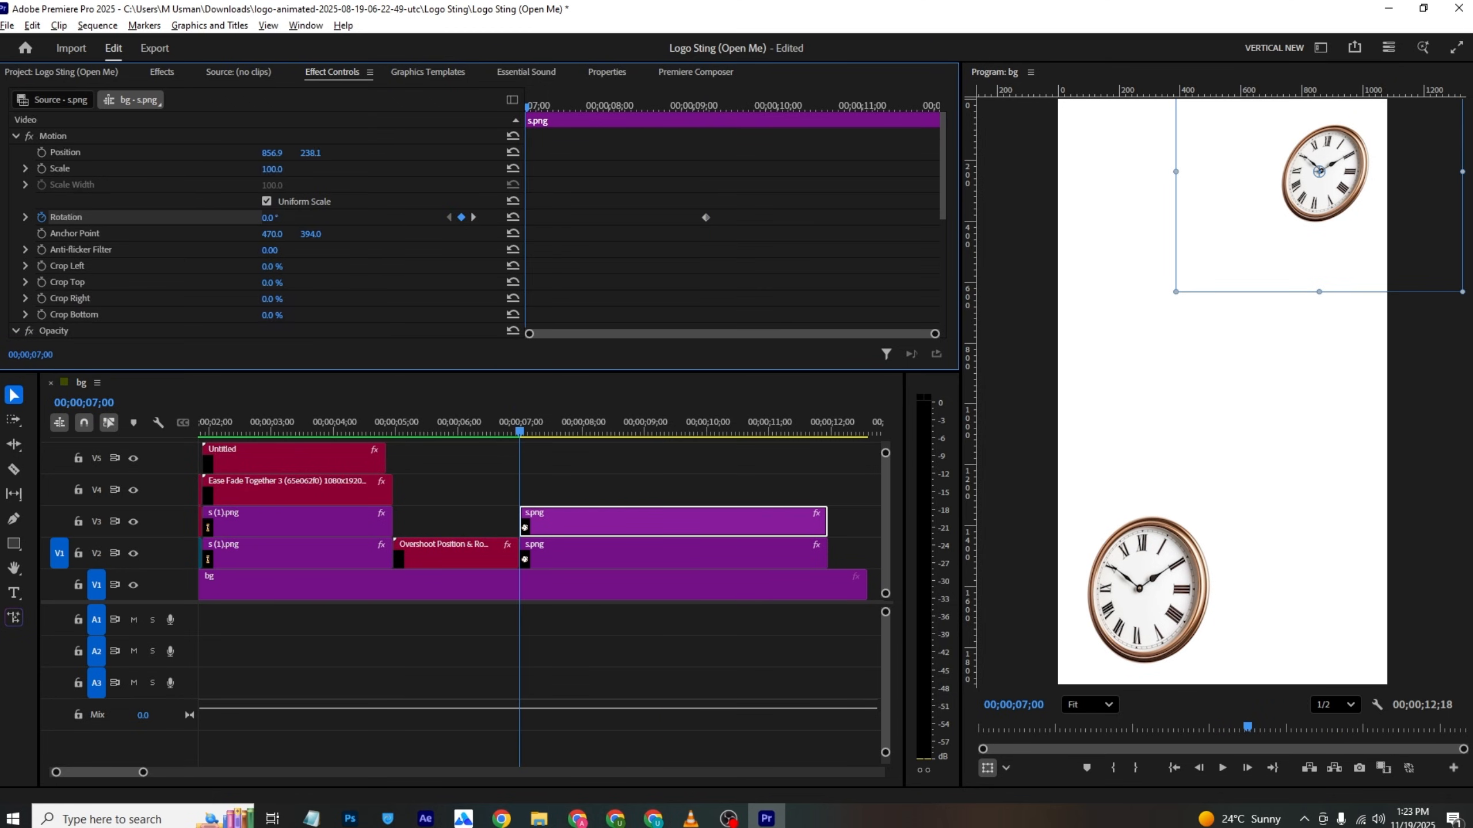
key(ctrl+s)
key(space)
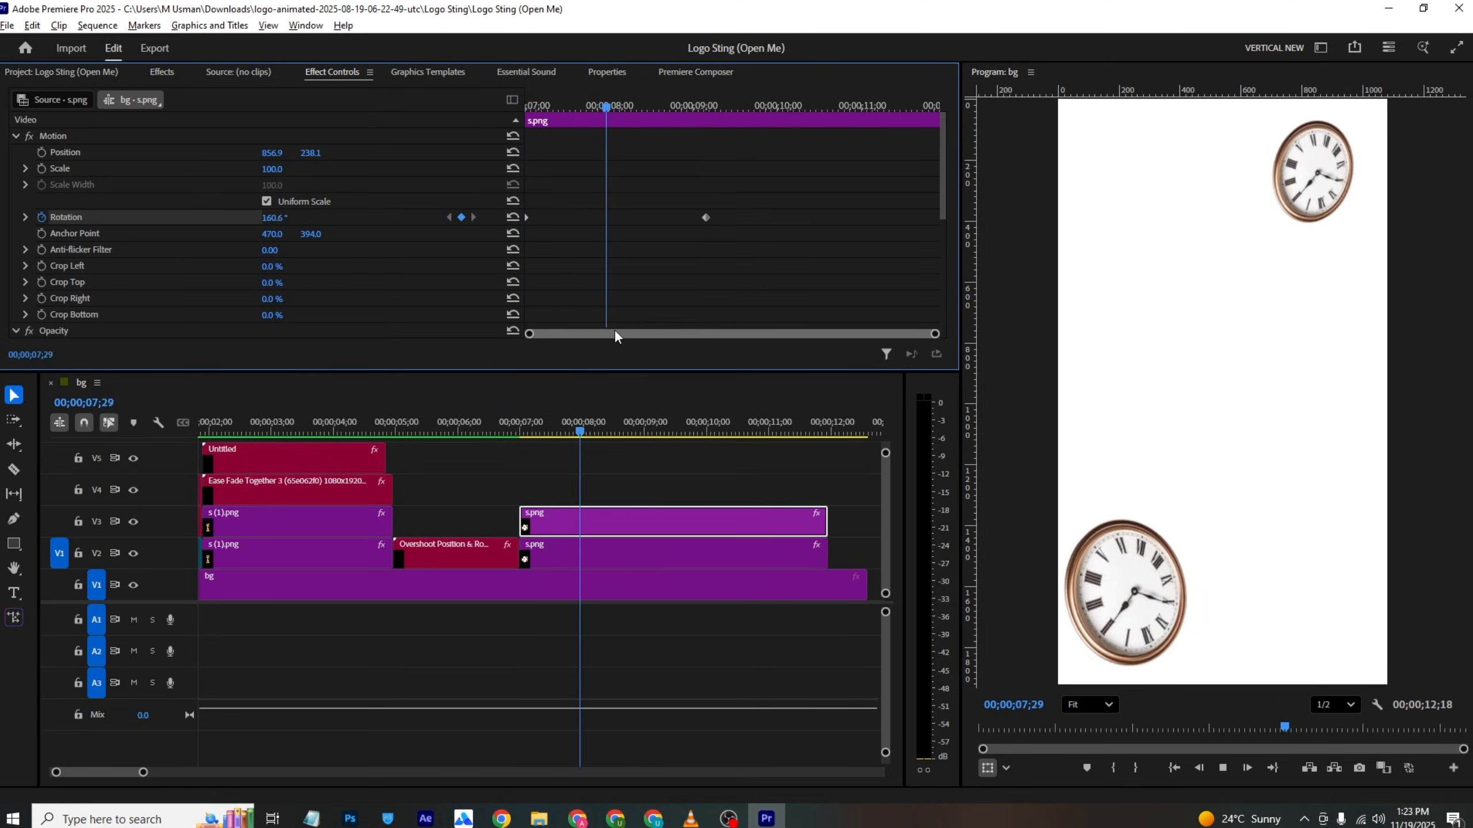
key(space)
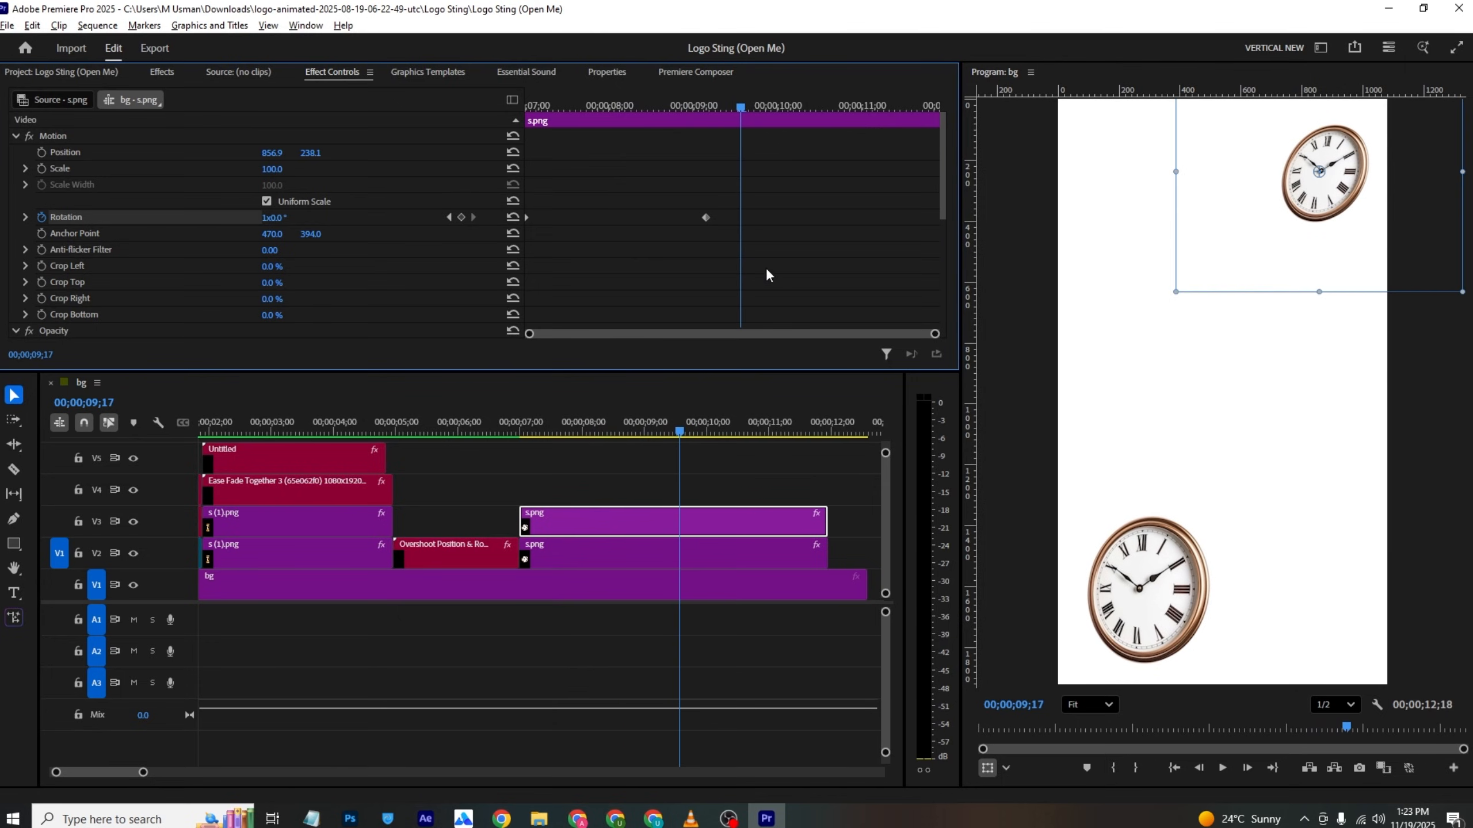
Step: Apply Ease In to the Rotation keyframes of both s.png clocks on V3 and V2, and save the project
right_click(704, 218)
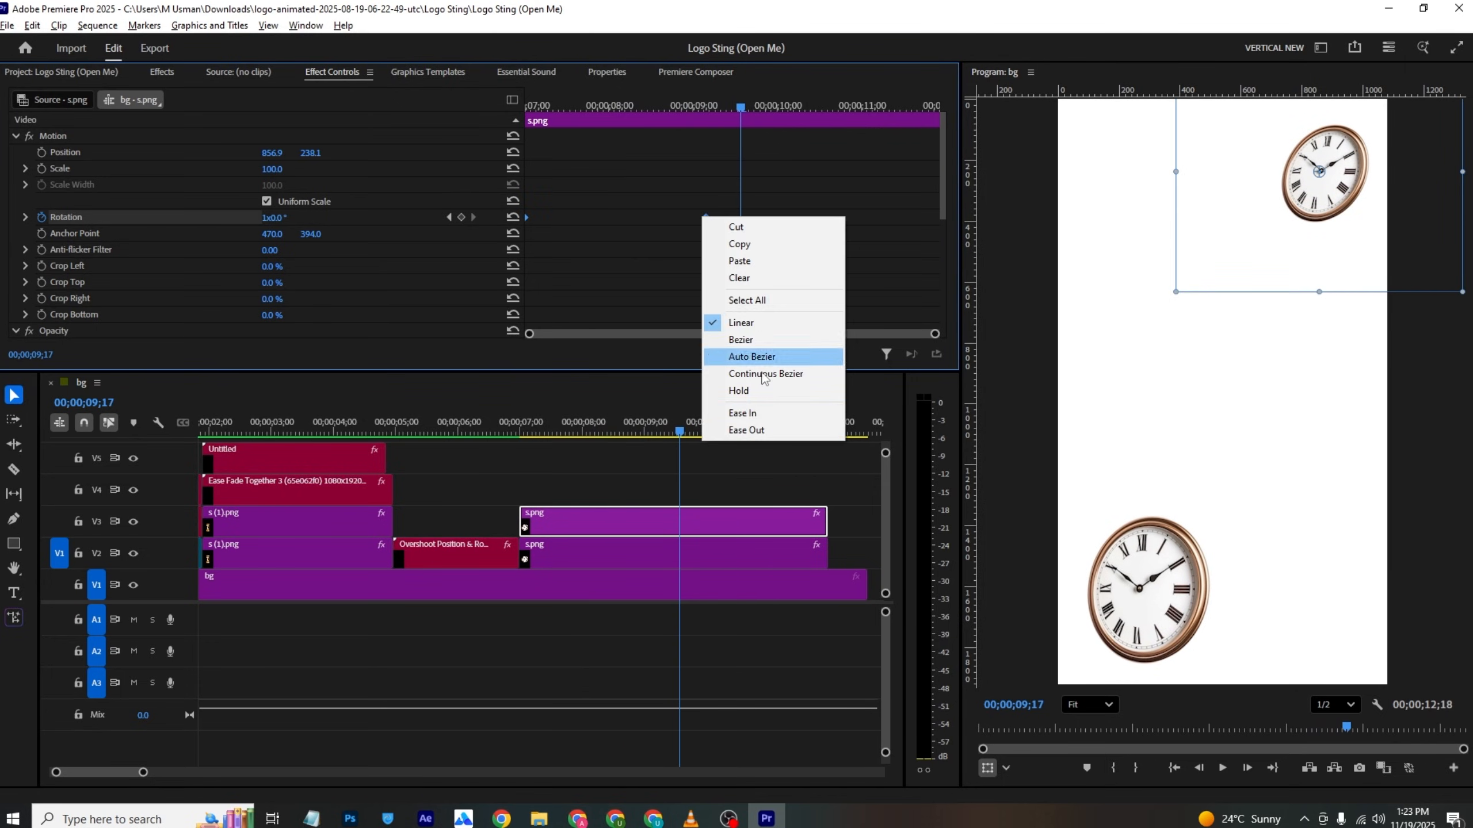
click(772, 416)
click(730, 548)
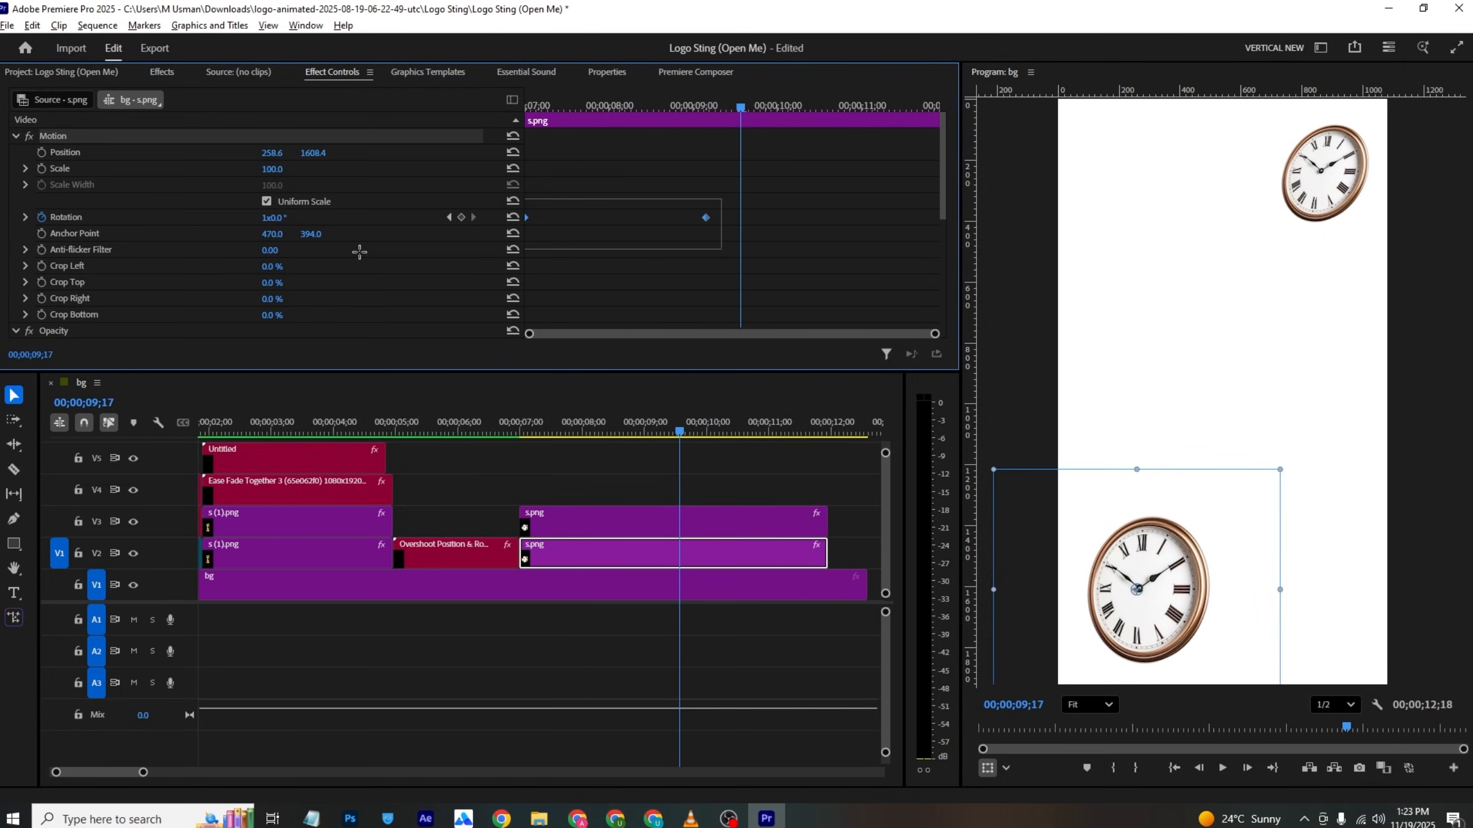
right_click(706, 217)
click(766, 419)
key(ctrl+s)
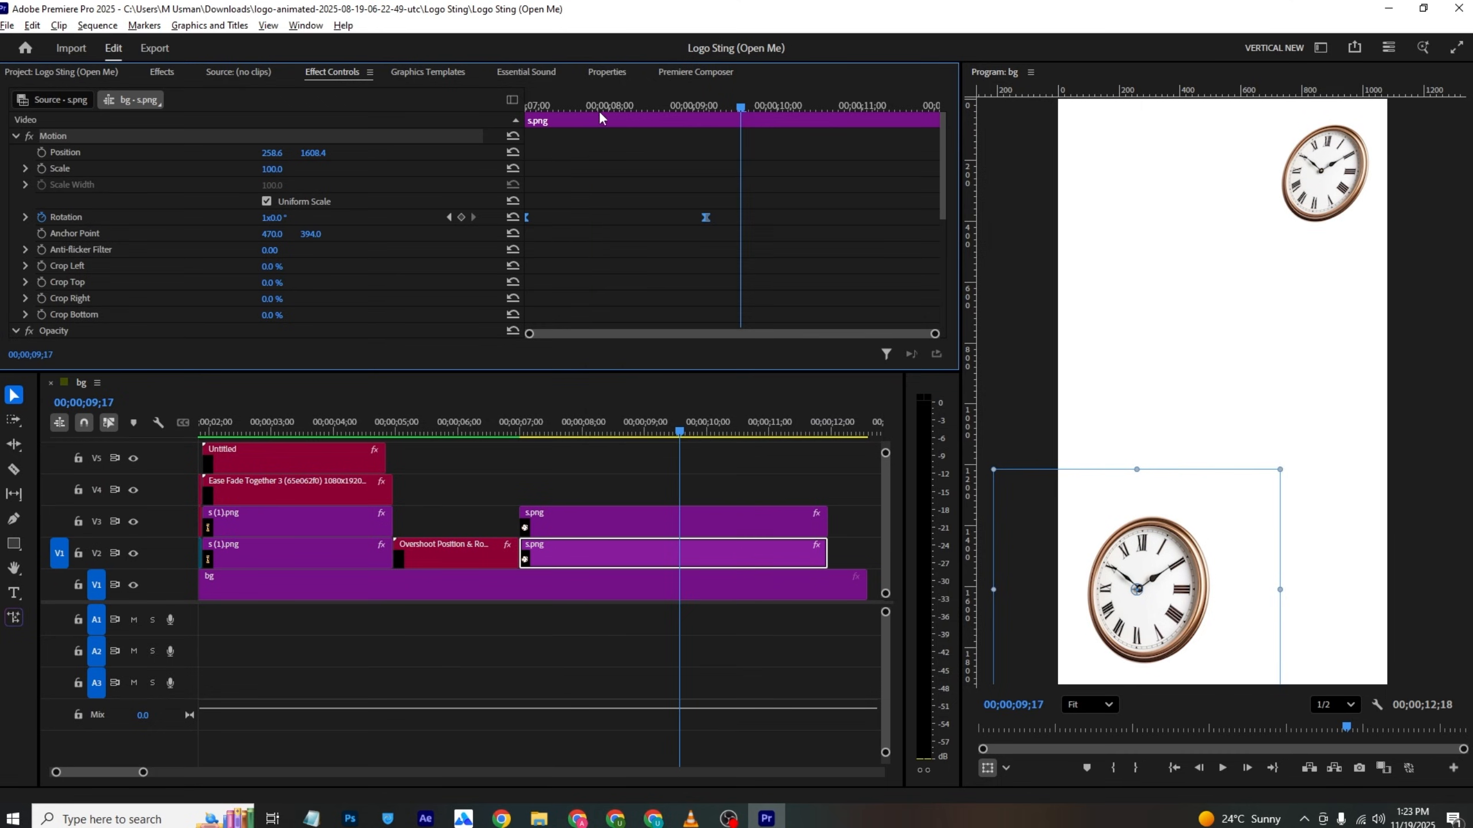
Step: Keyframe the V2 clock's Position to start off-frame past the lower-left corner at 00;00;07;00 and reach its current spot at 00;00;09;05
drag(598, 111, 100, 177)
click(42, 151)
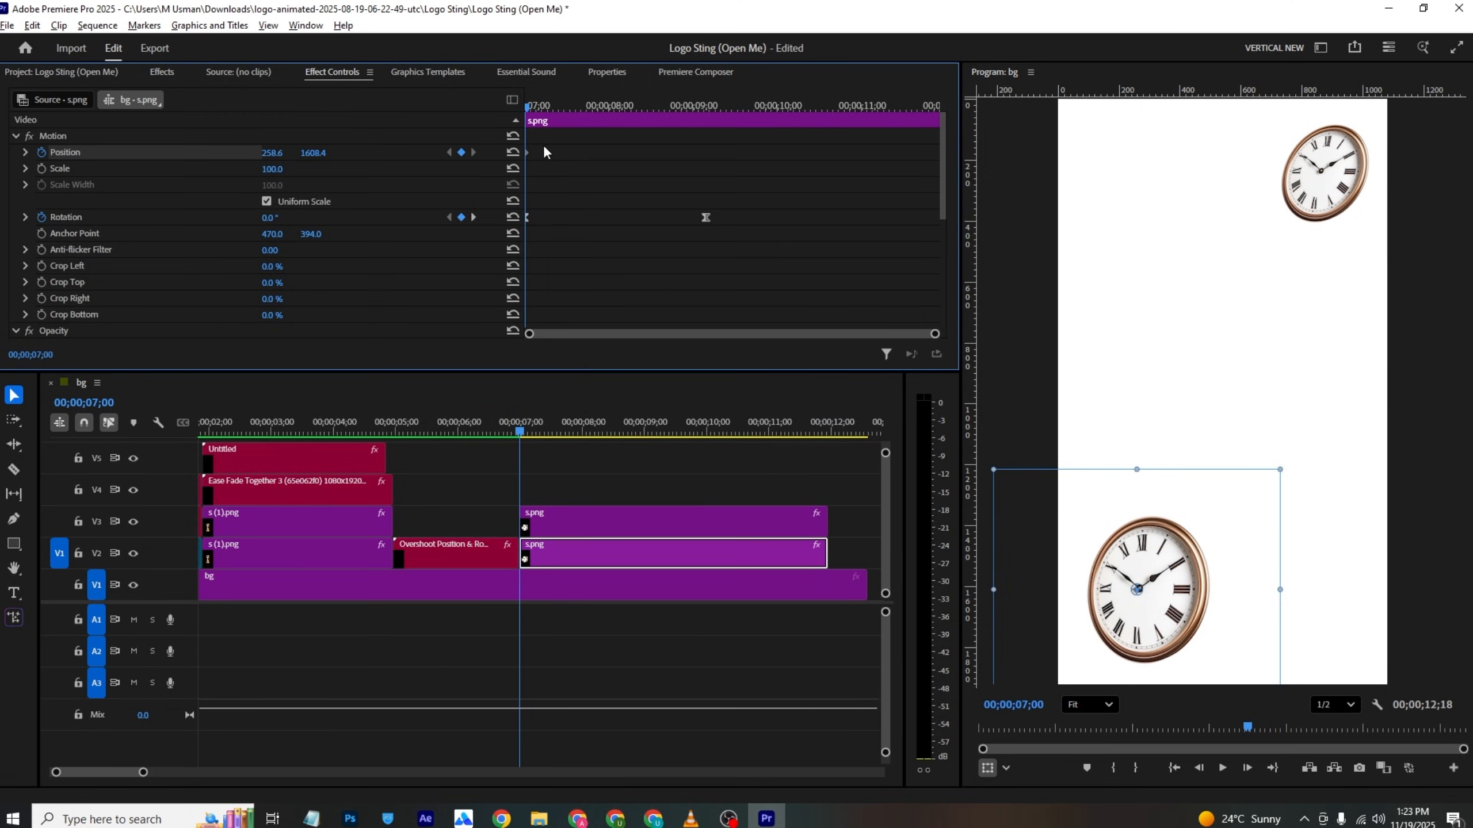
drag(528, 153, 698, 175)
drag(1167, 576, 1017, 735)
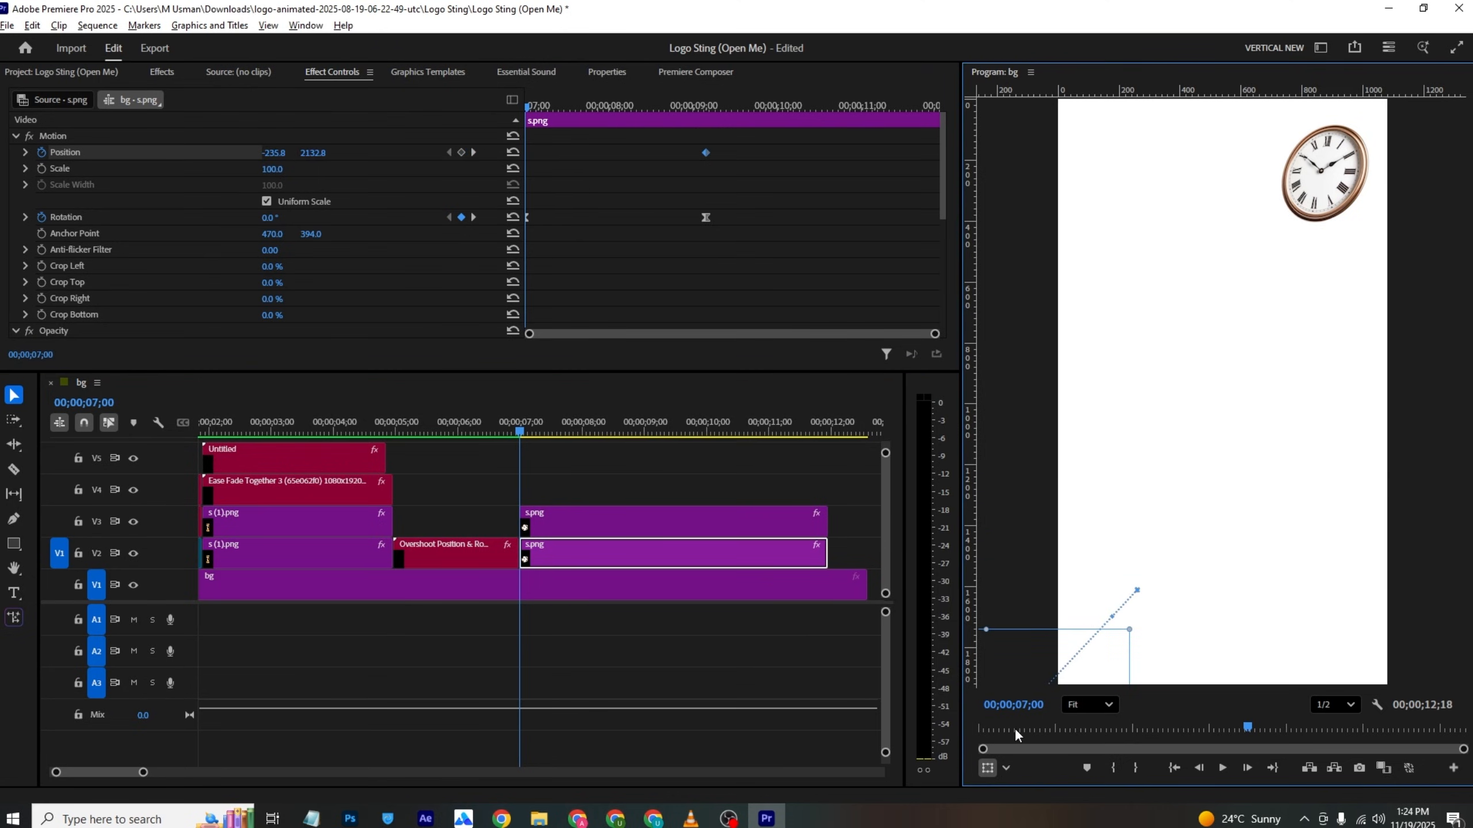
Step: Keyframe the V3 clock's Position to enter from beyond the upper-right corner at 00;00;07;00 and settle at 00;00;09;05, and save
click(551, 531)
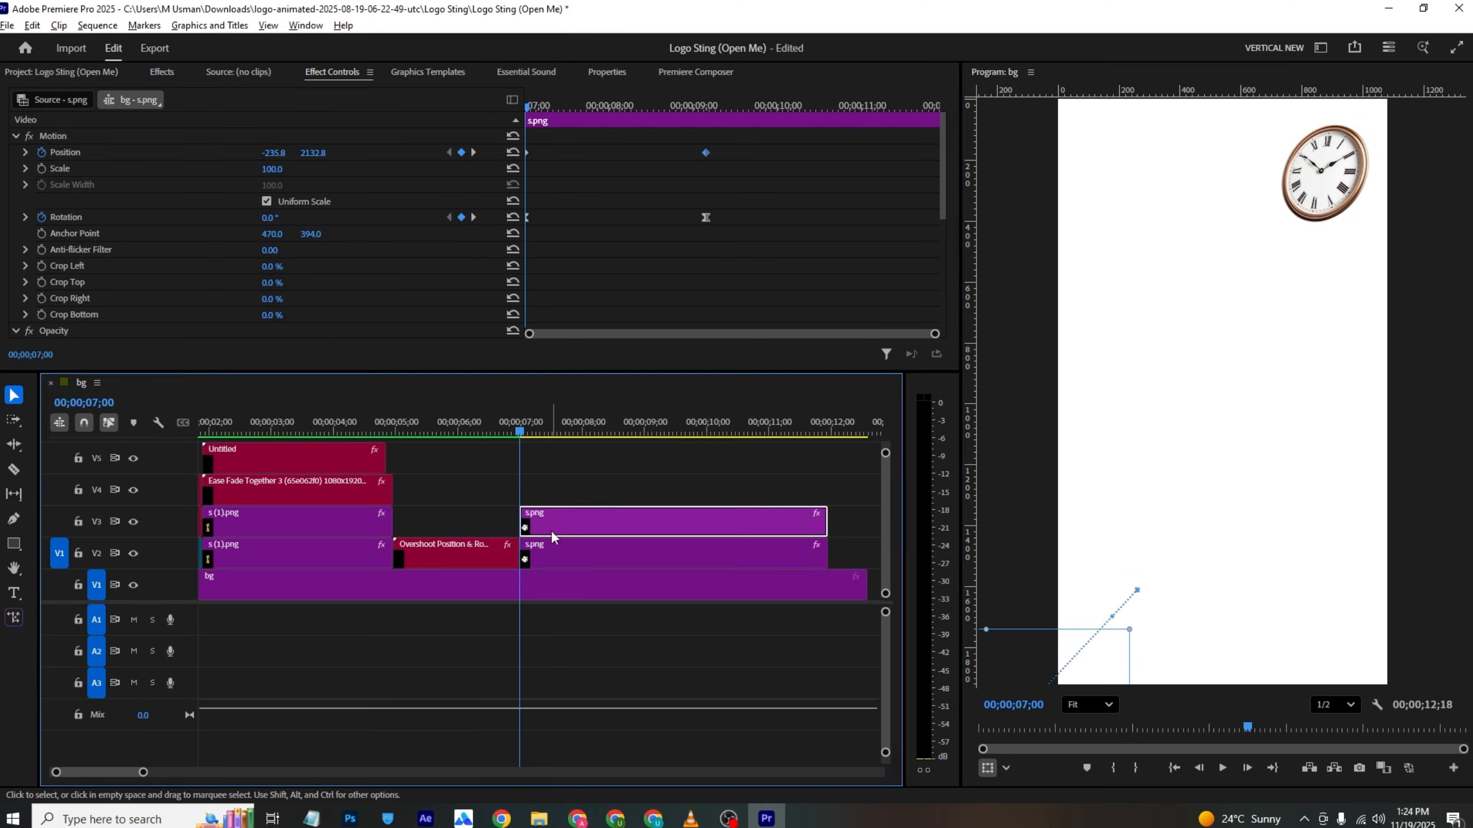
click(42, 153)
drag(527, 152, 705, 153)
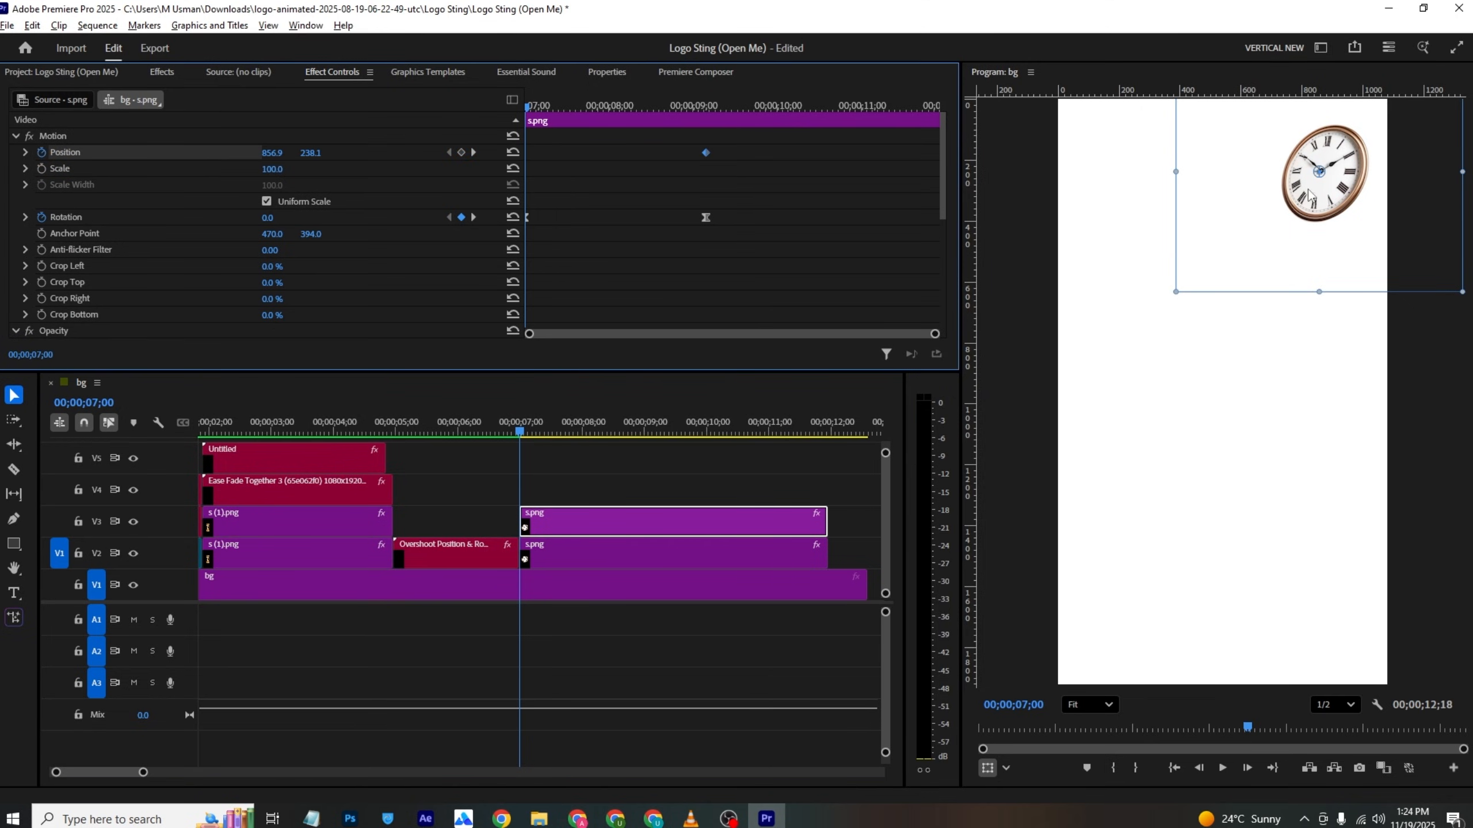
drag(1299, 236, 1445, 64)
key(ctrl+s)
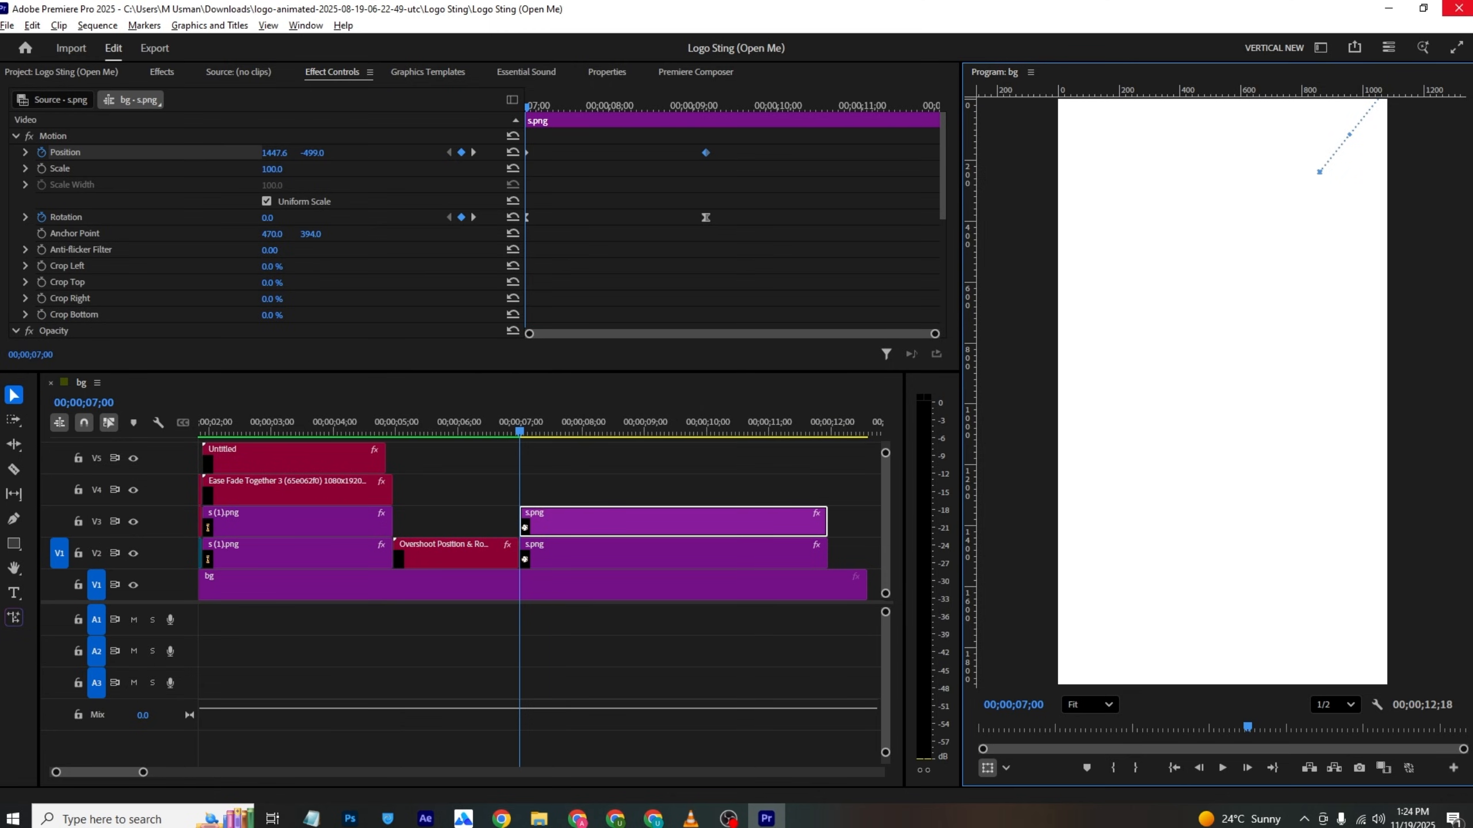
Step: Apply temporal Ease In to the V3 clock's Position keyframes and save the project
drag(841, 159, 369, 179)
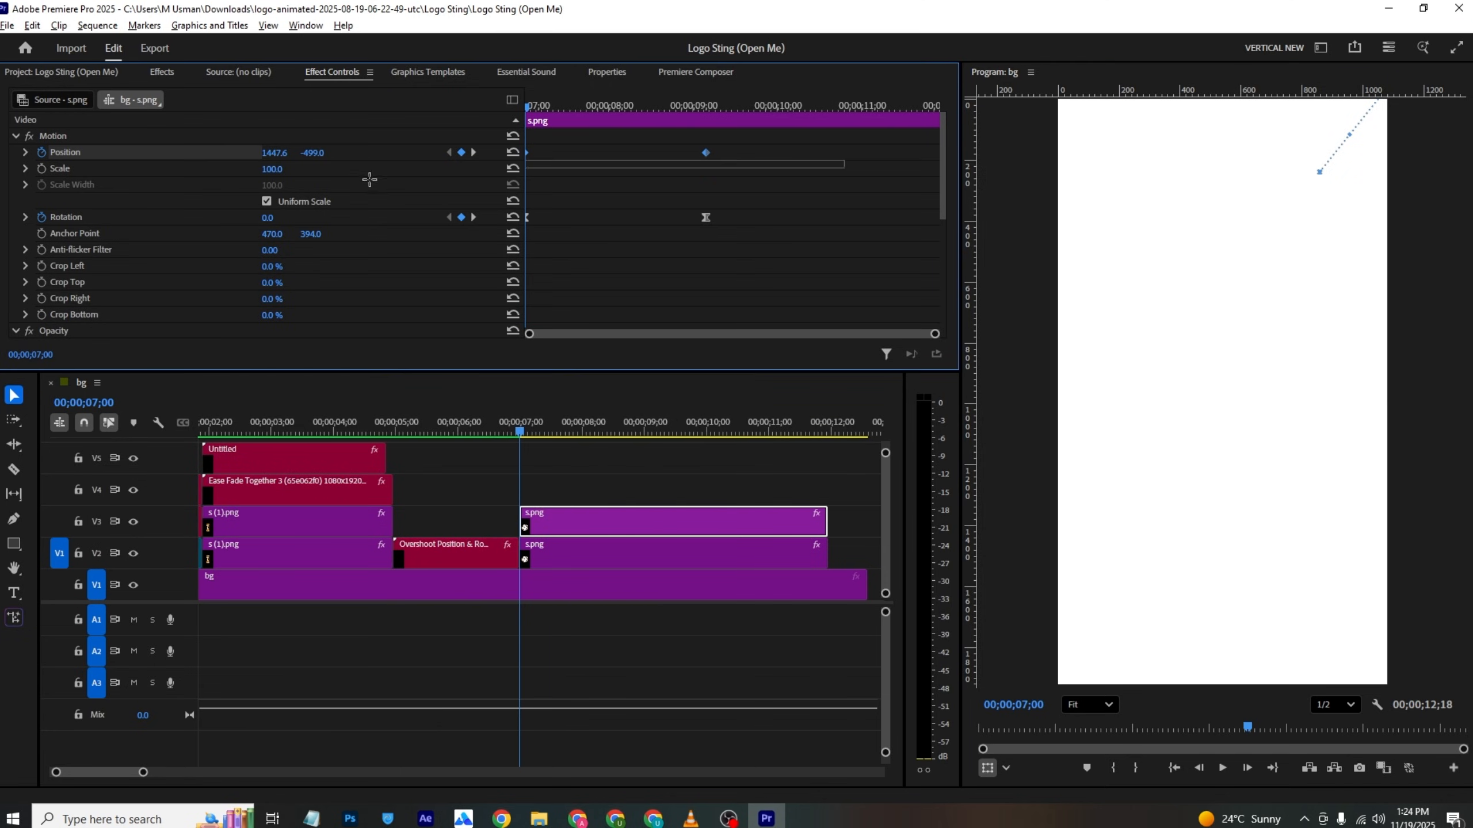
right_click(703, 154)
mouse_move(817, 282)
click(937, 368)
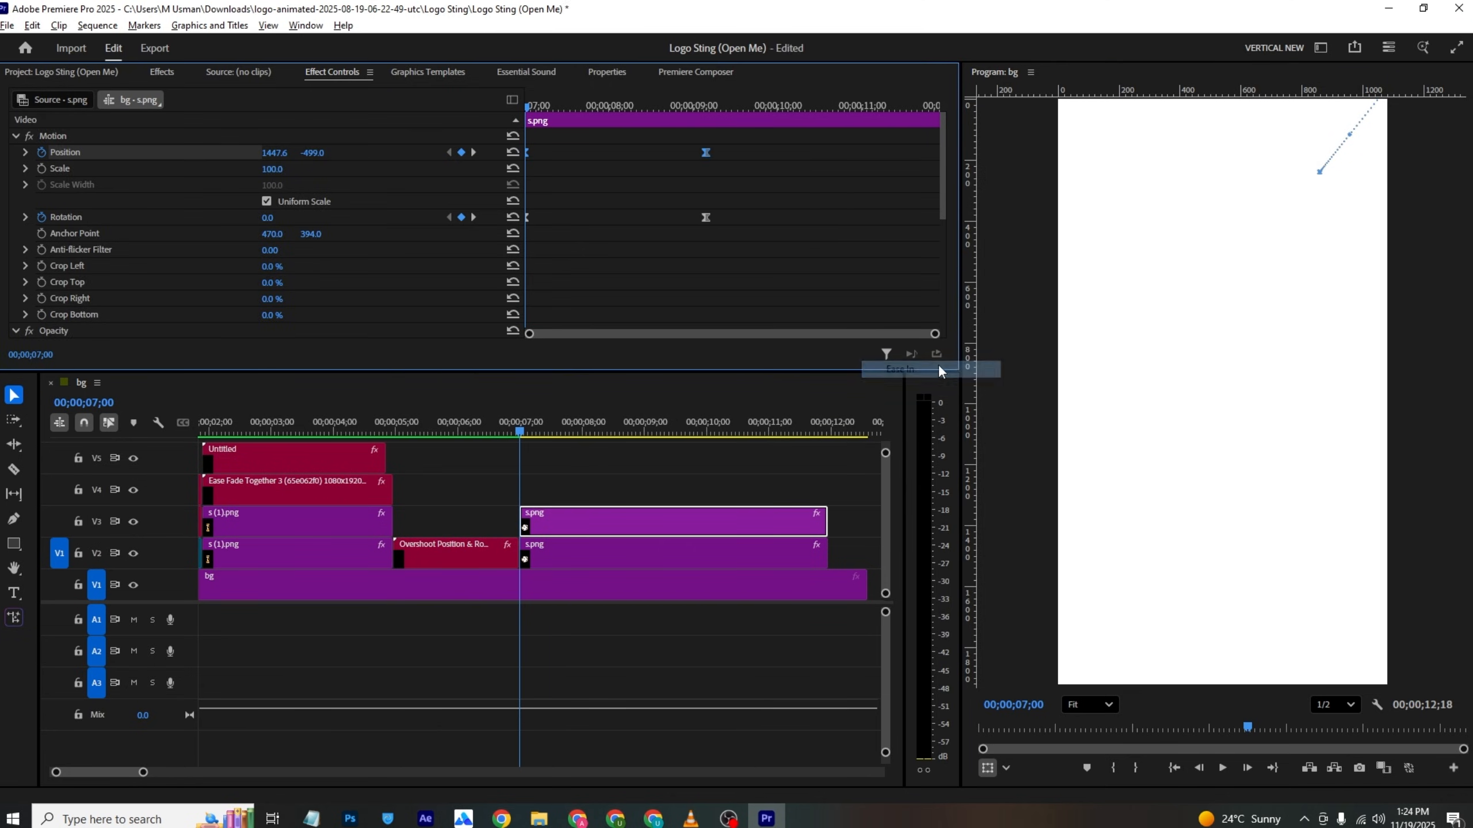
key(ctrl+s)
Step: Apply temporal Ease In to the V2 clock's Position keyframes, lengthen the final keyframe's velocity handle, and play back the entrance
click(725, 553)
drag(748, 139, 403, 167)
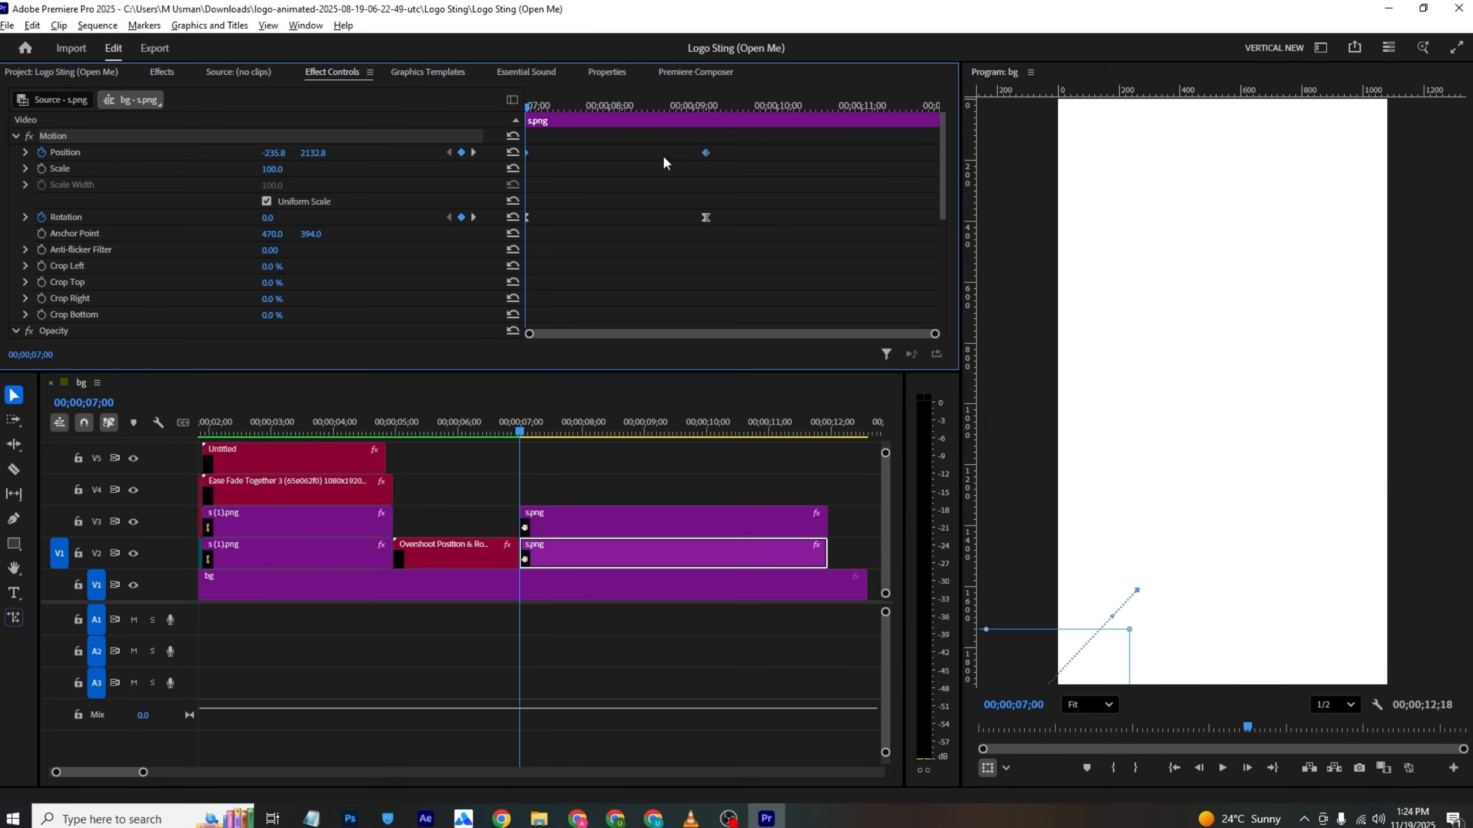
right_click(705, 152)
mouse_move(843, 281)
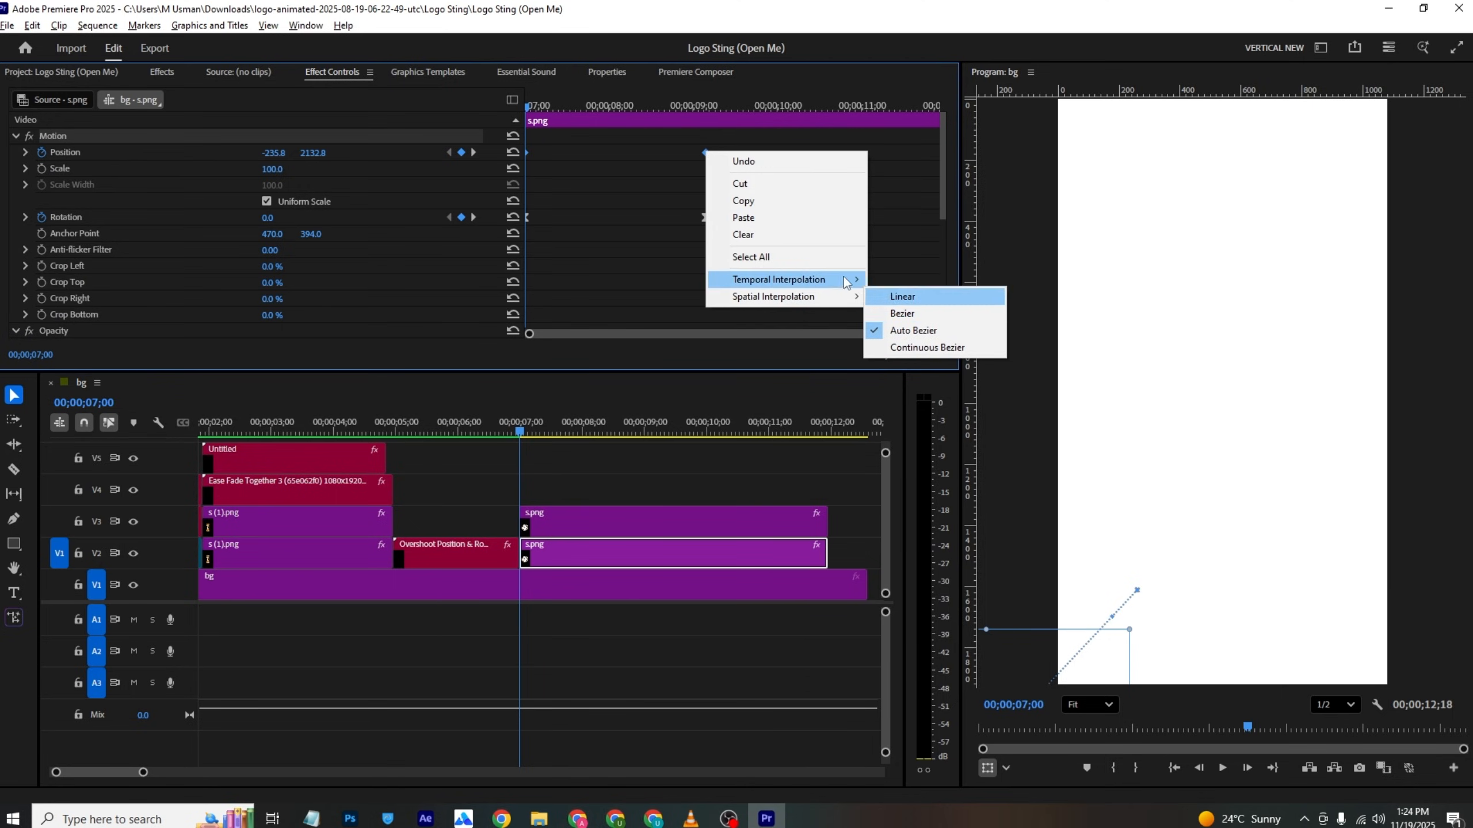
click(915, 368)
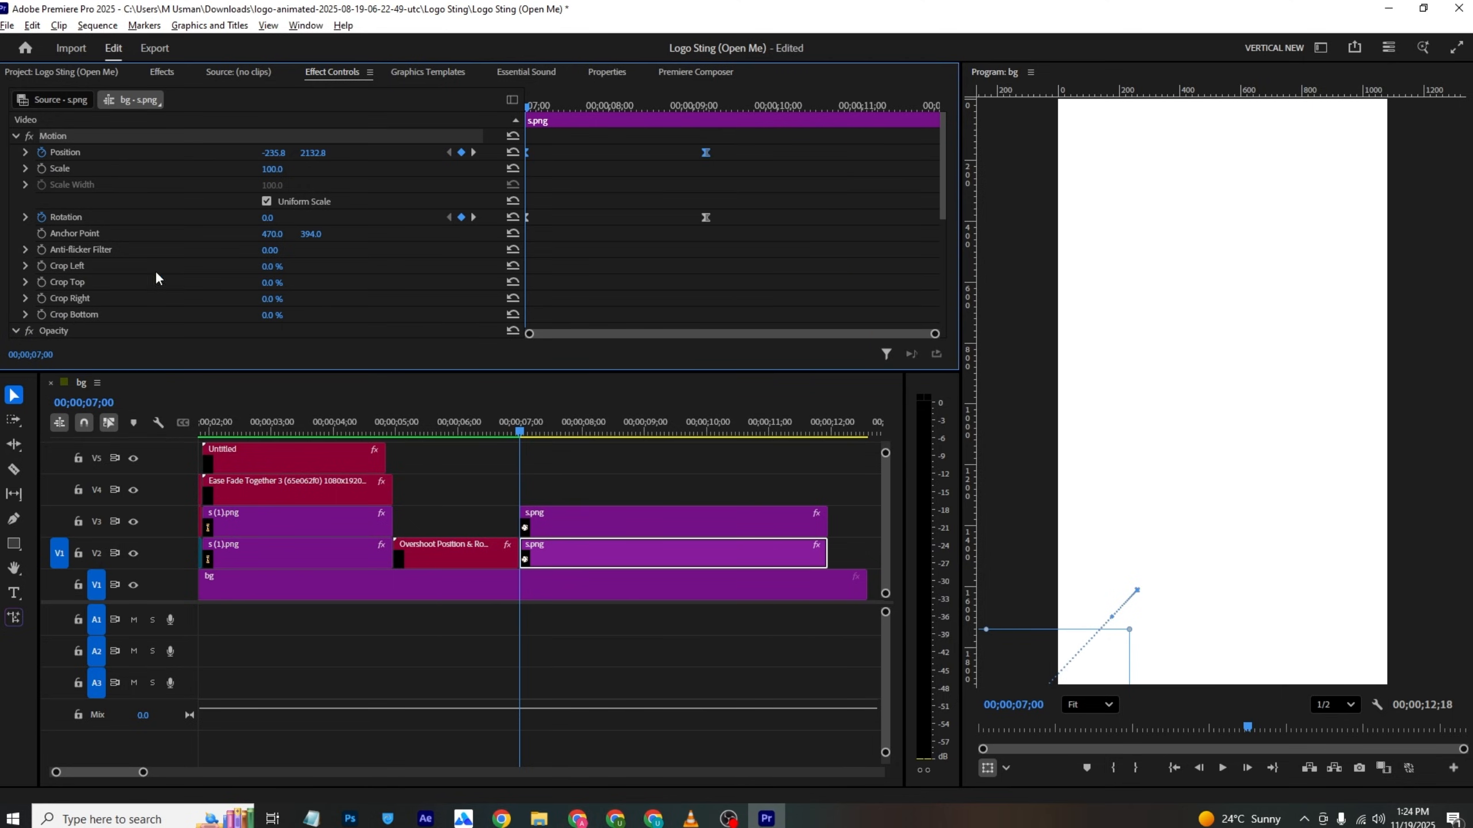
click(27, 152)
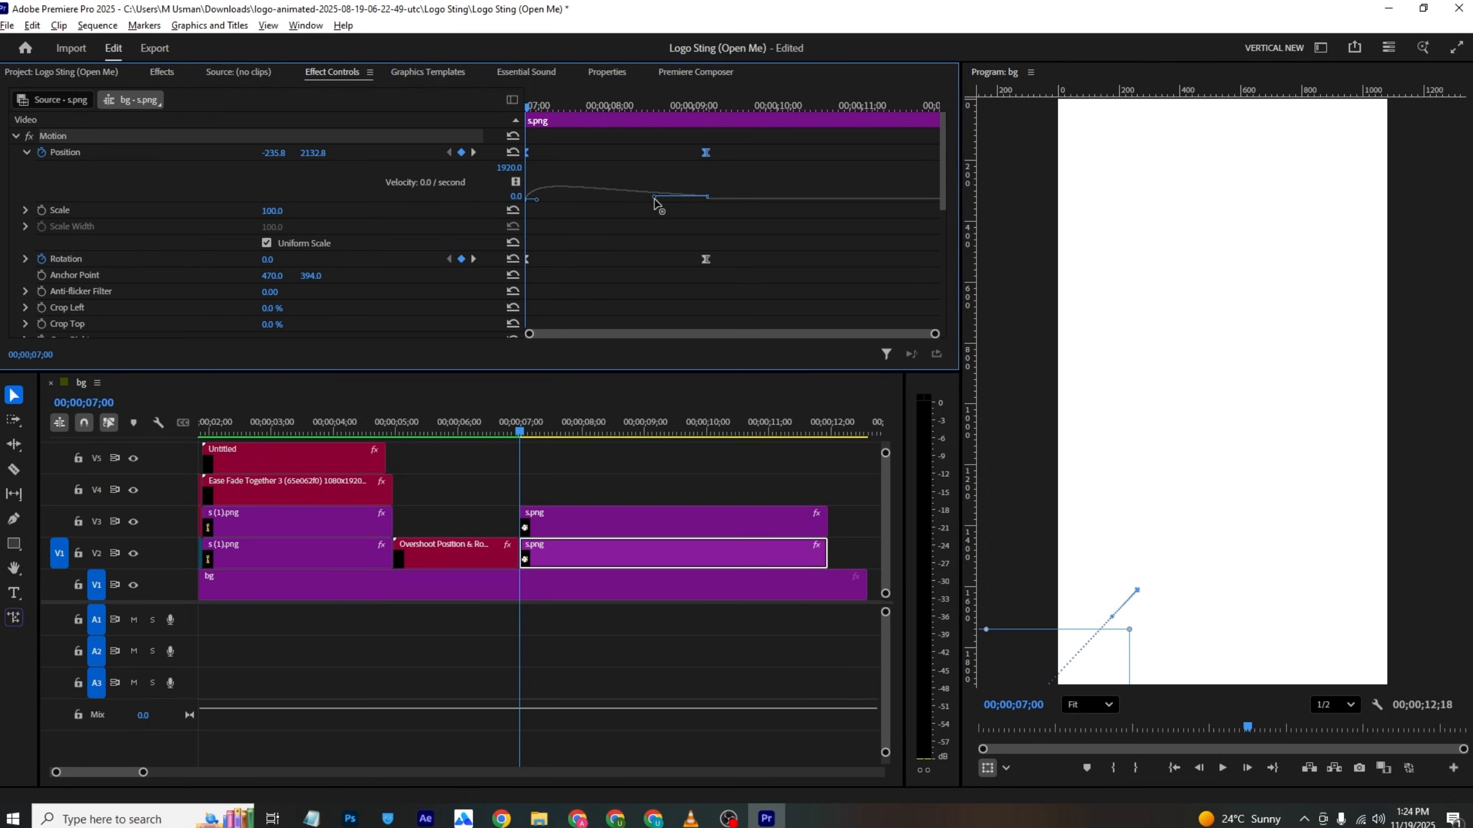
key(space)
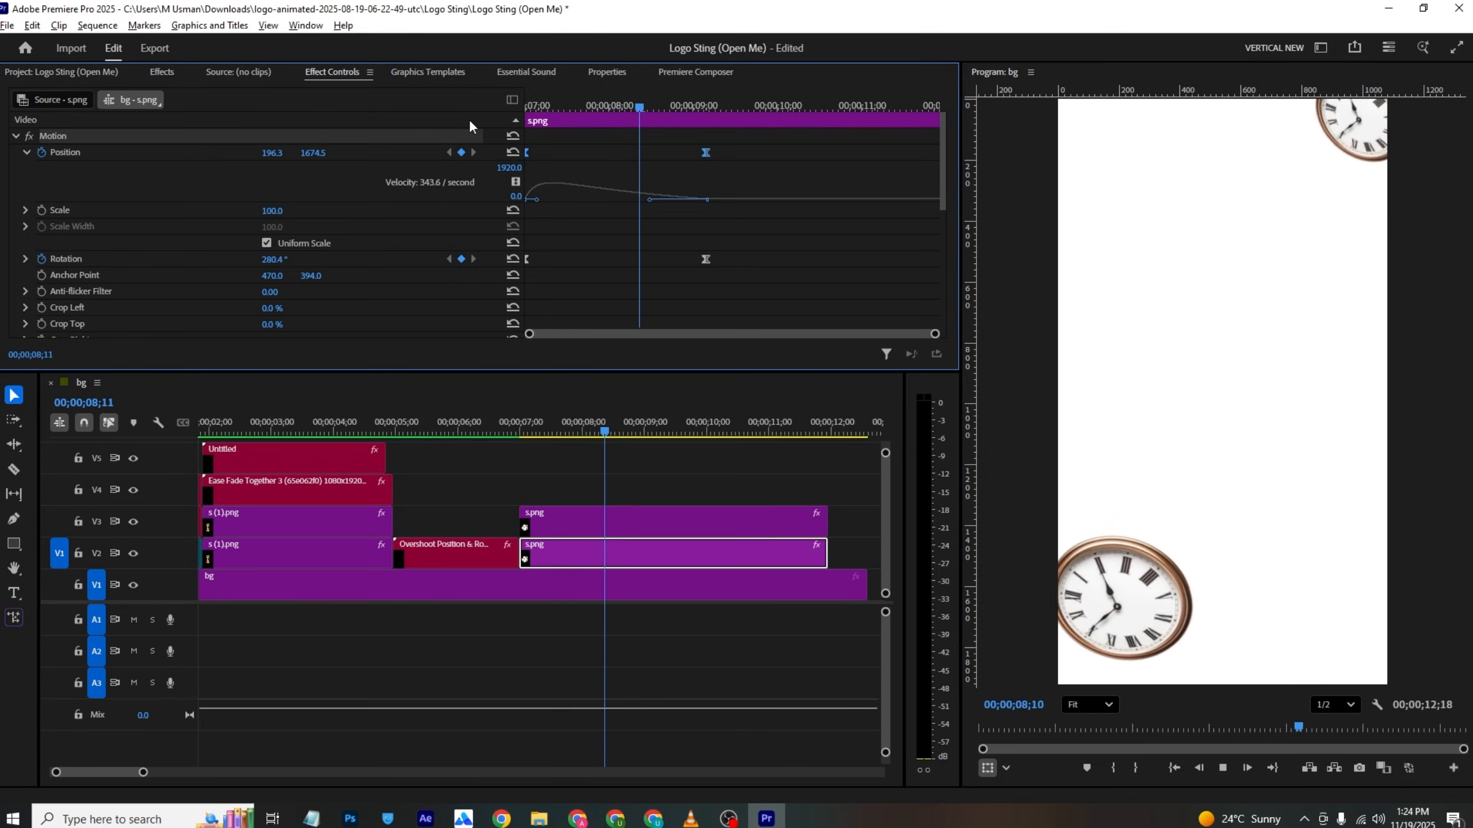
key(space)
Step: After checking the VLC reference, copy the Gaussian Blur from the V3 s (1).png clip to both s.png clocks, and save
click(691, 818)
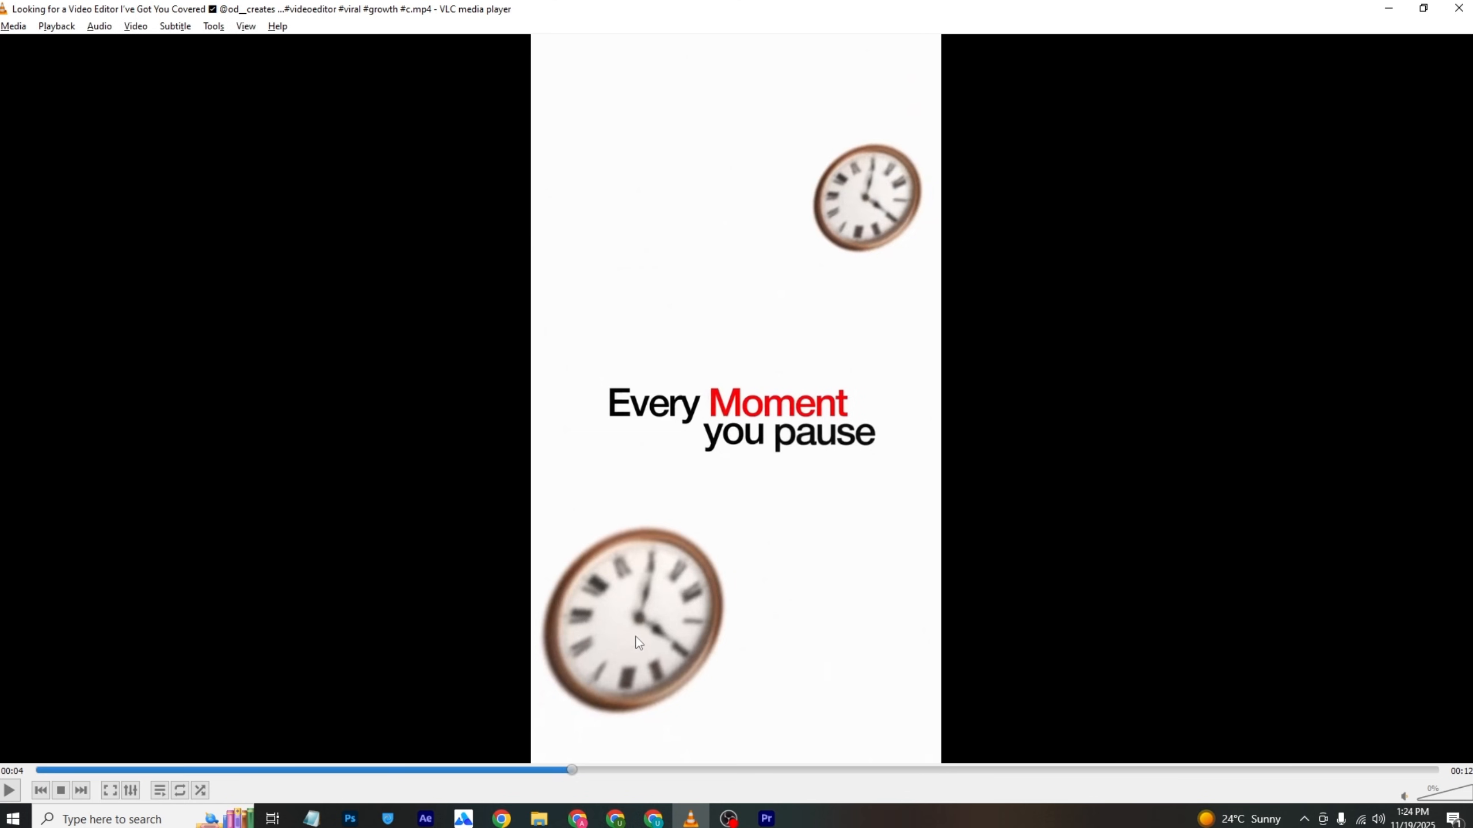
key(alt+Tab)
click(311, 526)
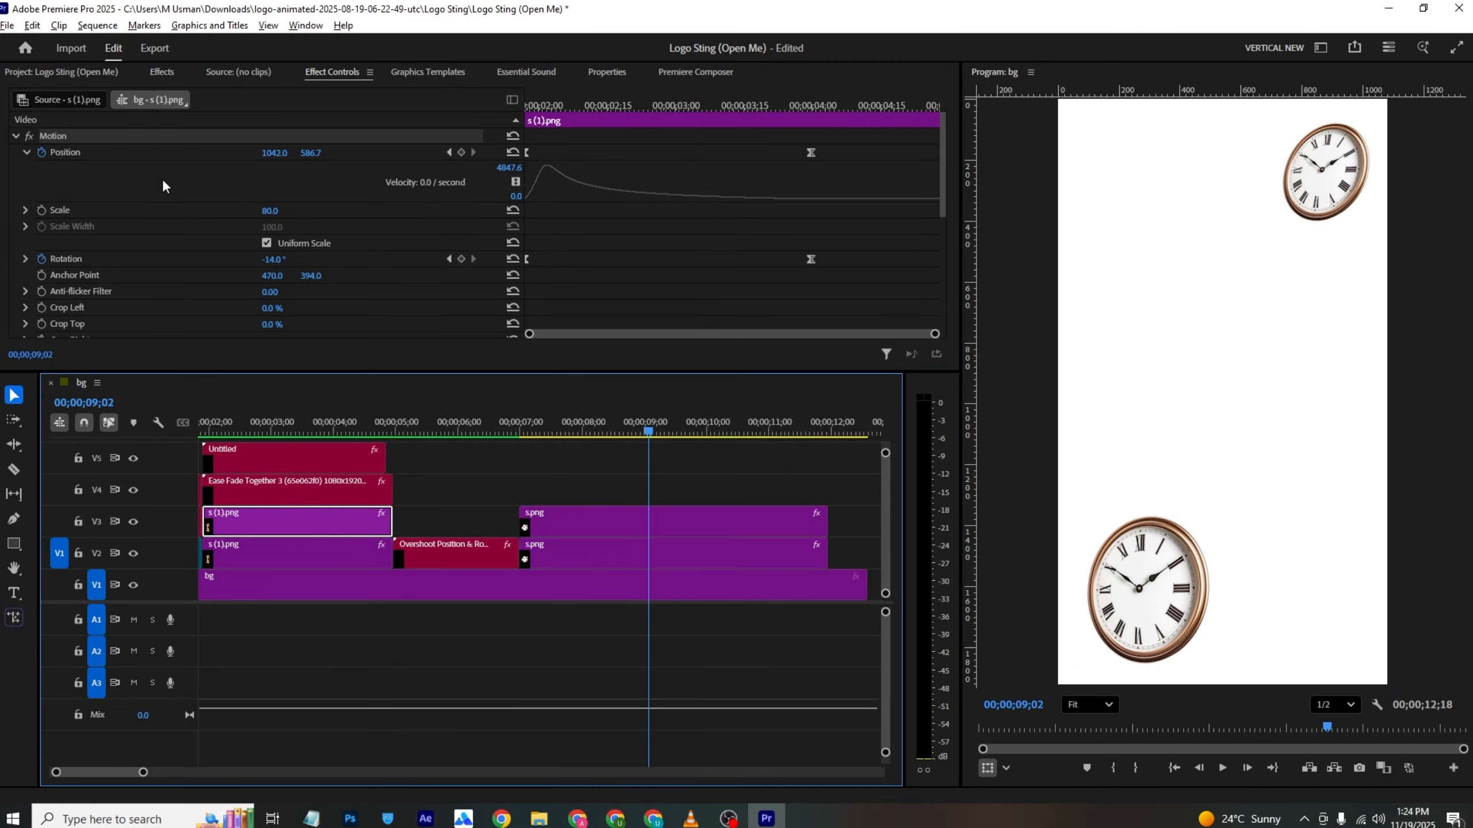
scroll(167, 226, down, 5)
click(61, 214)
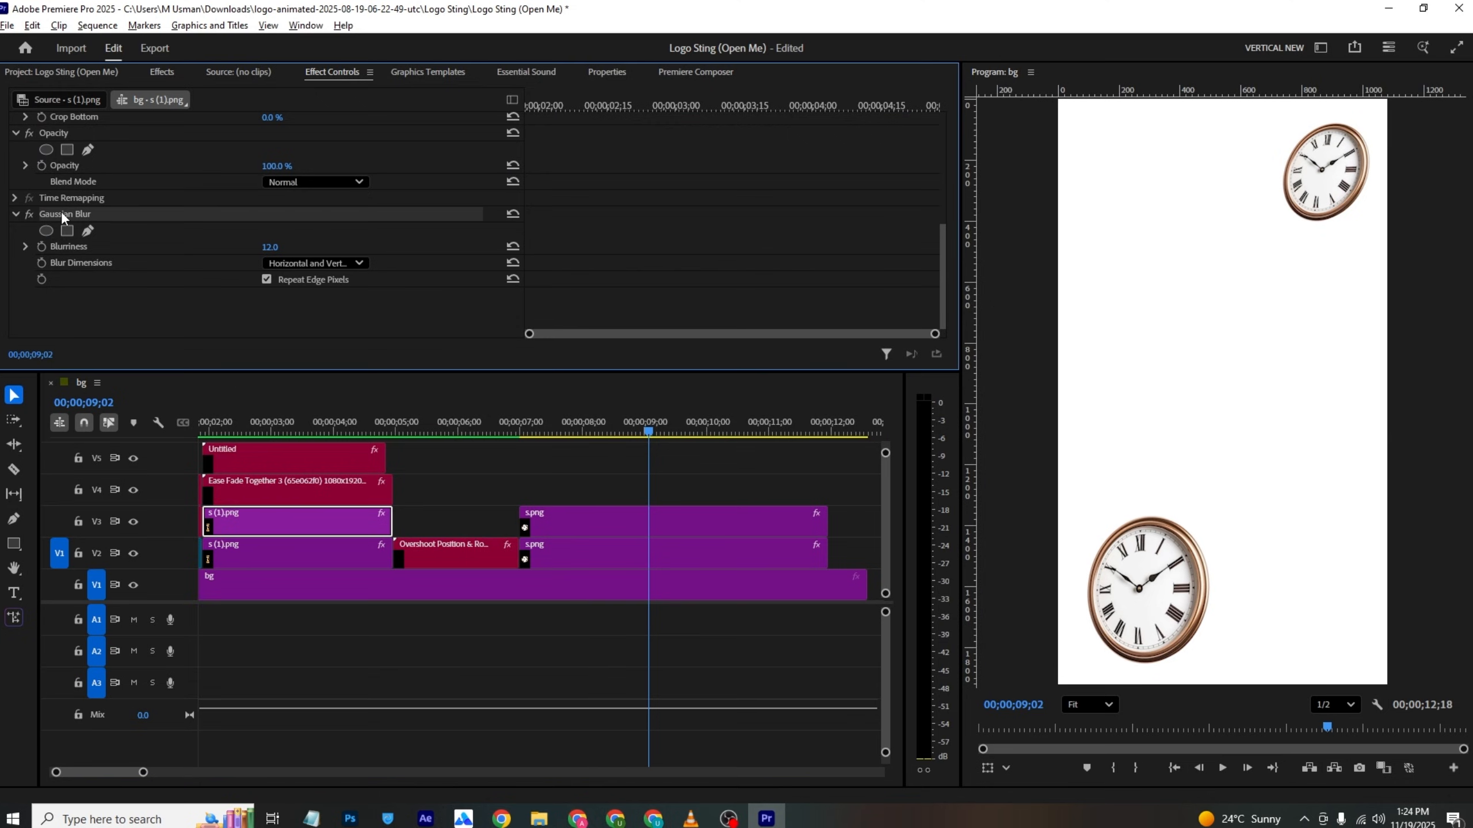
click(639, 525)
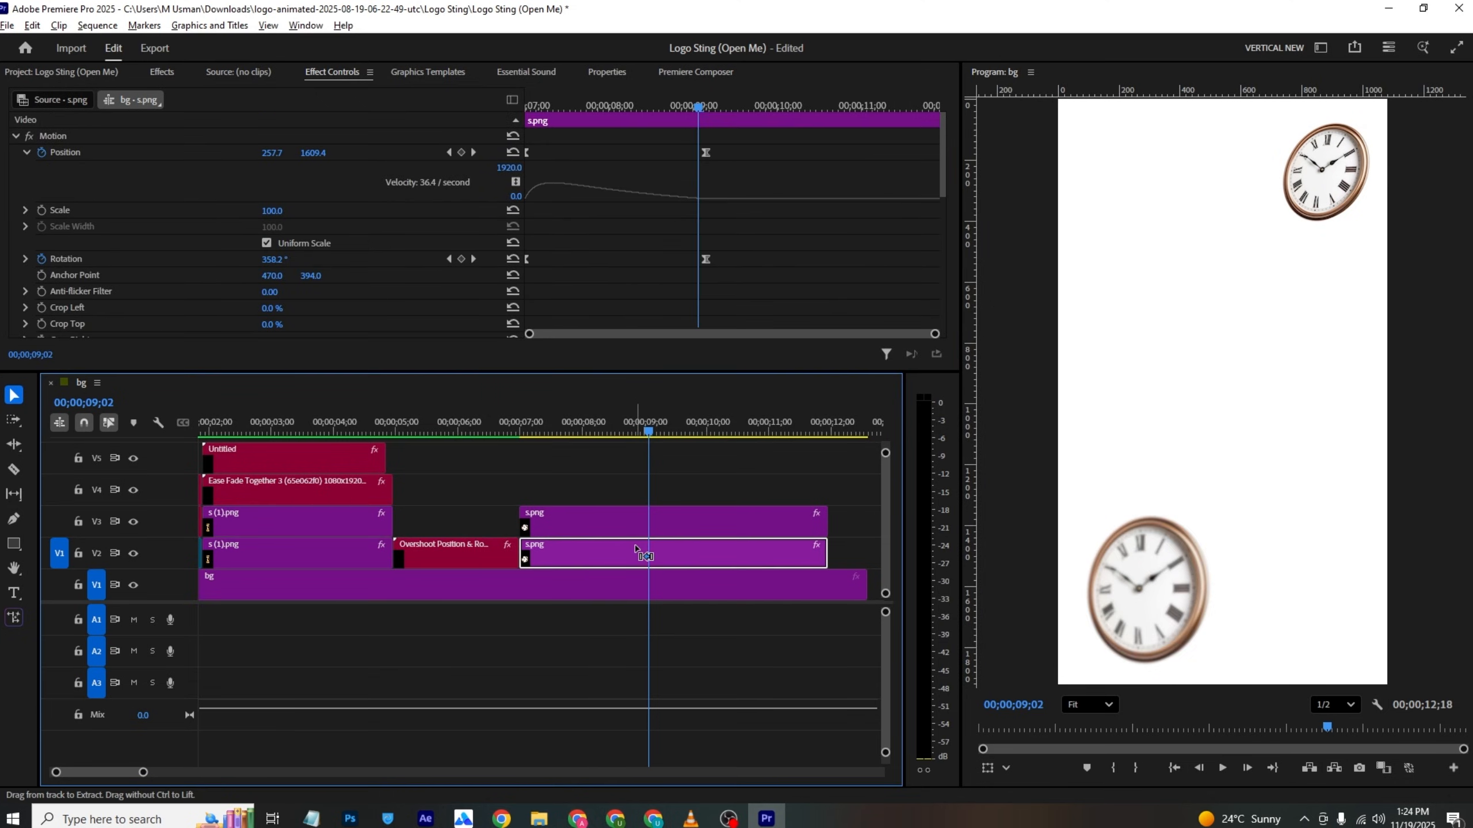
key(ctrl+s)
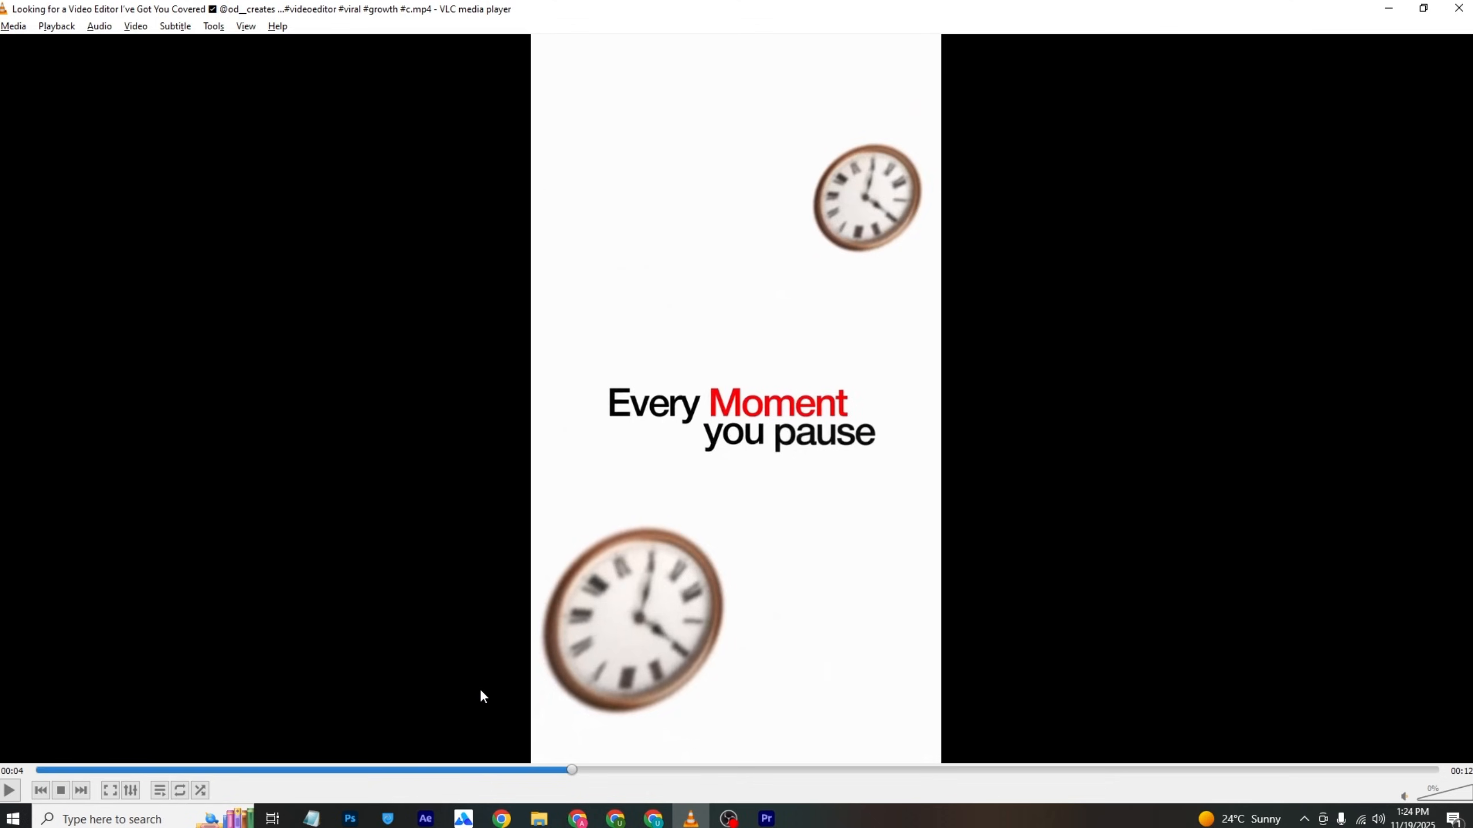
Step: Scrub the reference in VLC, return to Premiere Pro, and duplicate the V5 Untitled title onto V4 above the clocks, starting at 00;00;07;00
mouse_move(570, 780)
mouse_down()
mouse_move(397, 785)
mouse_move(599, 787)
mouse_move(566, 787)
mouse_up()
click(764, 818)
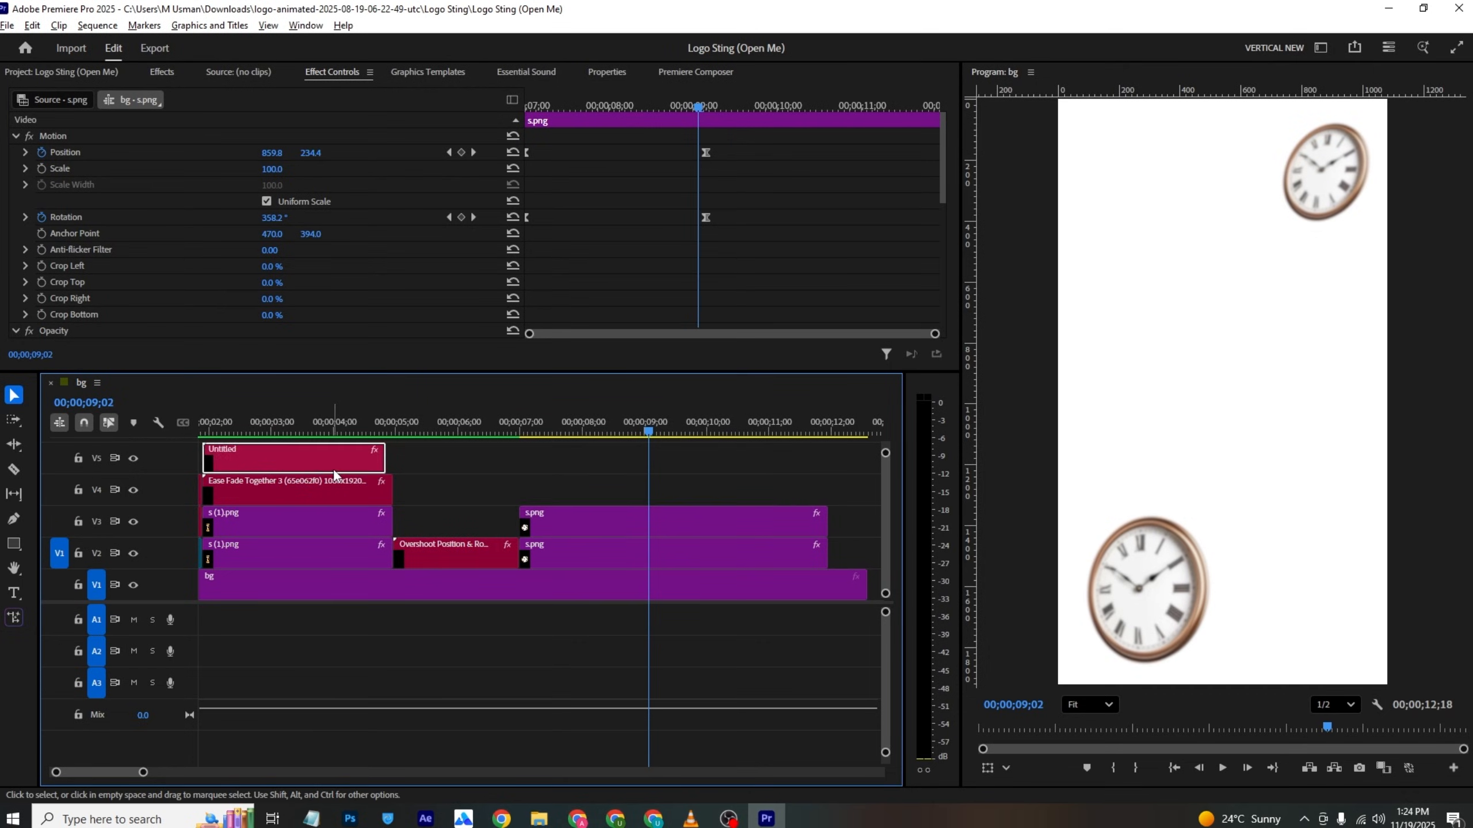
drag(332, 469, 670, 490)
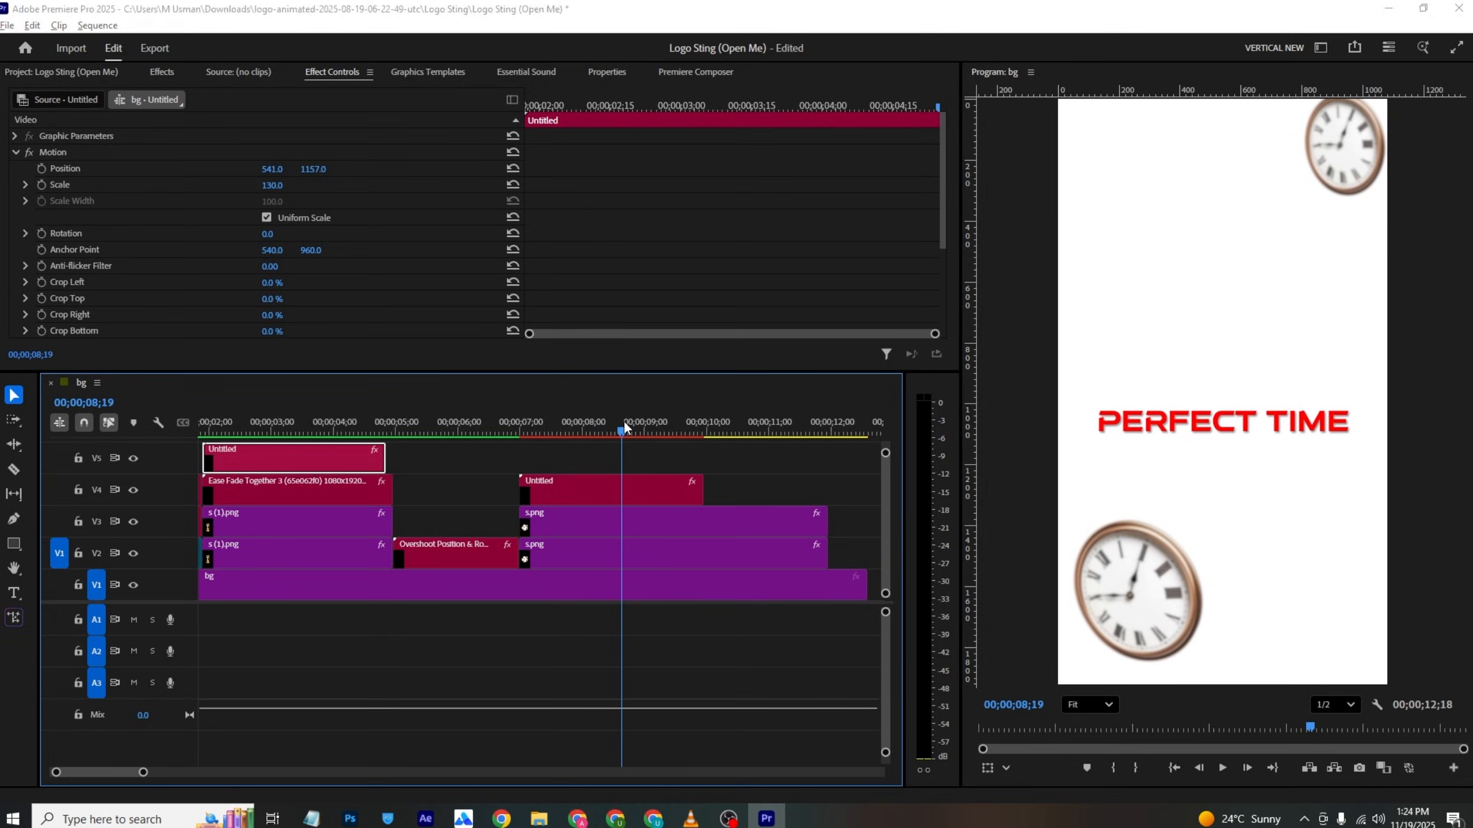
Step: Check the reference frame in VLC, return to Premiere Pro, and change the V4 Untitled title's text to "you pause"
key(alt+Tab)
key(alt+Tab)
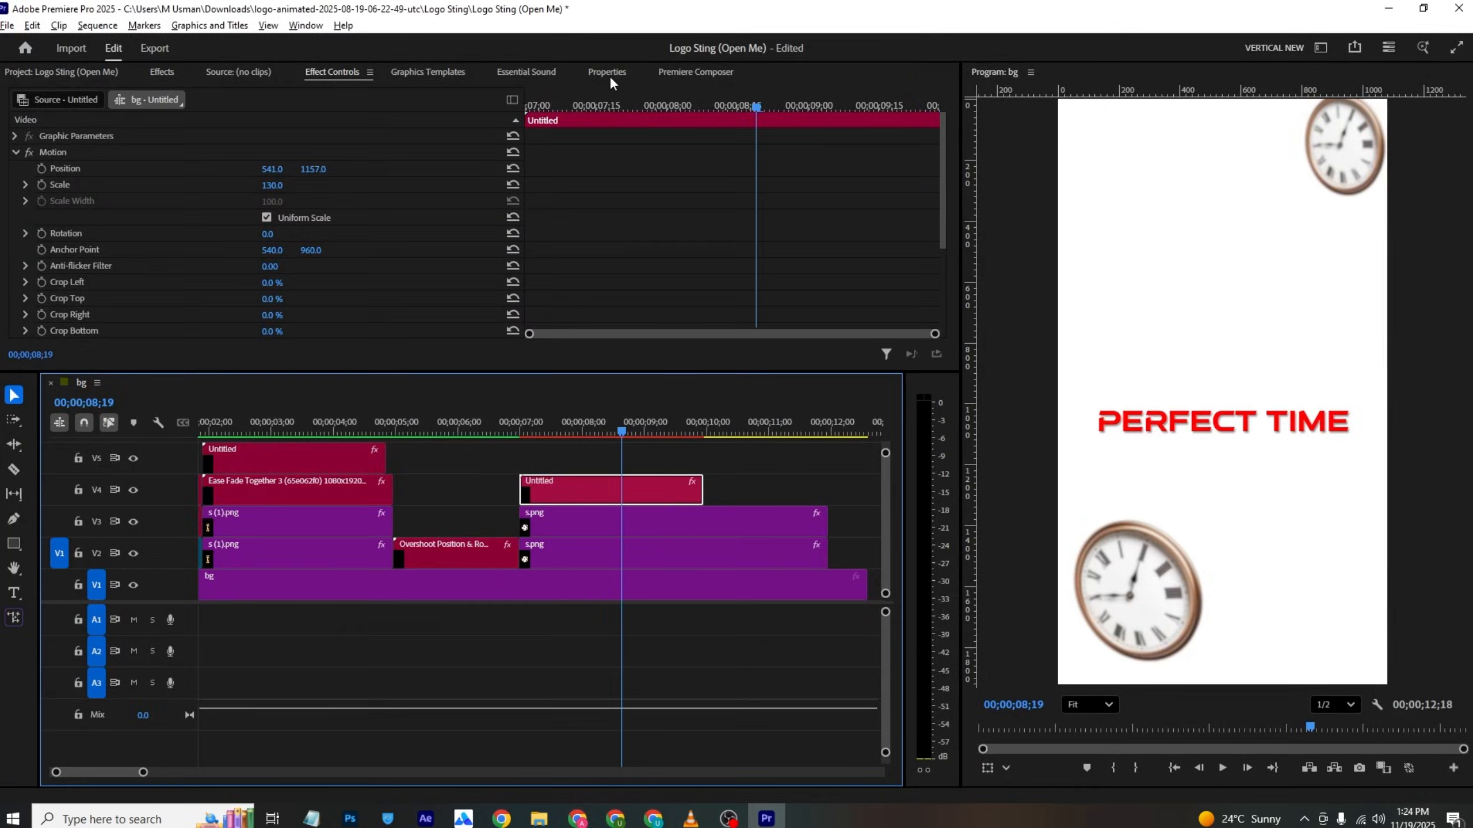
key(alt+Tab)
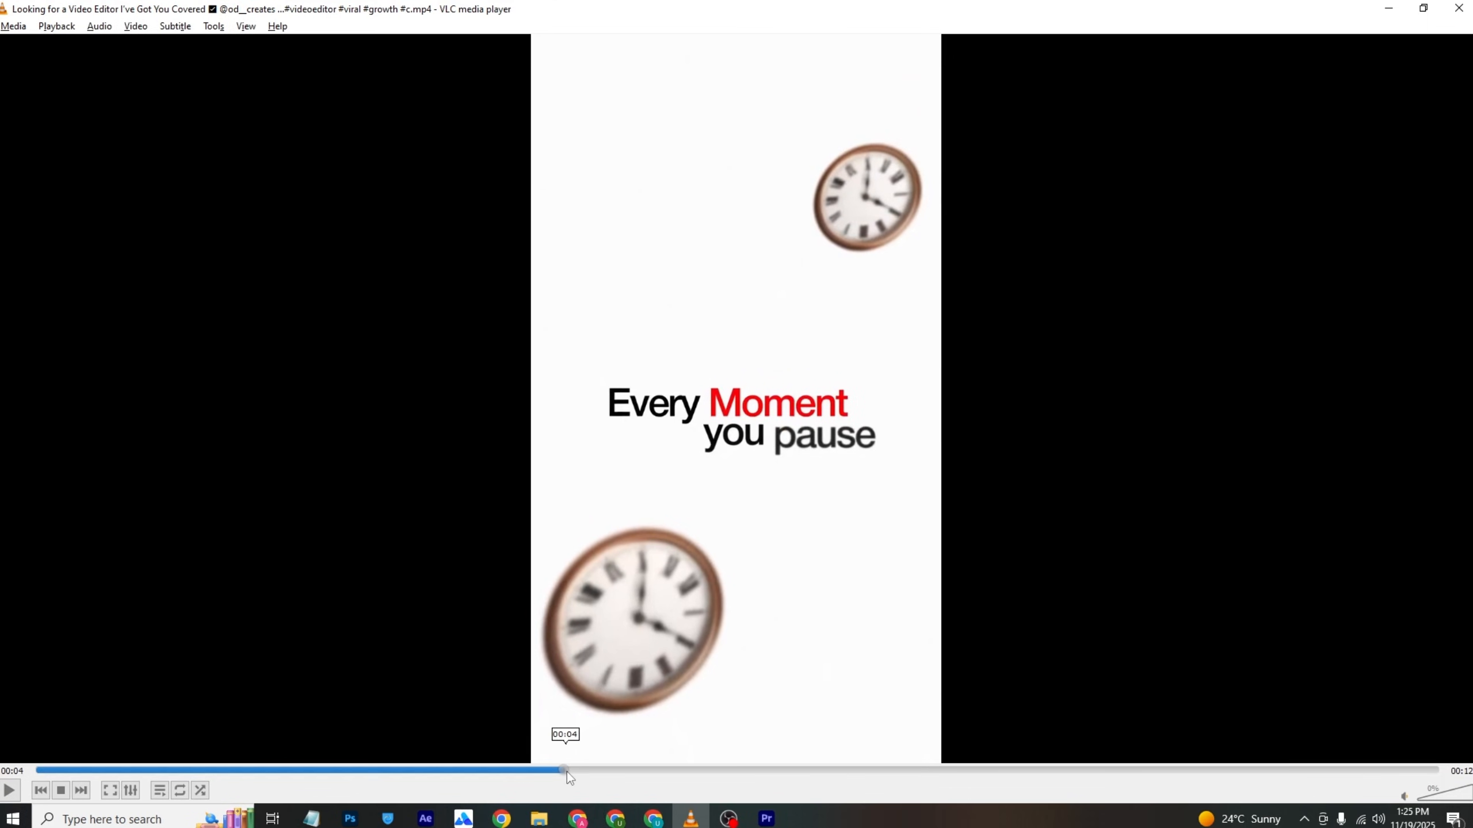
mouse_move(568, 774)
mouse_down()
mouse_move(599, 775)
mouse_move(574, 771)
mouse_up()
key(alt+Tab)
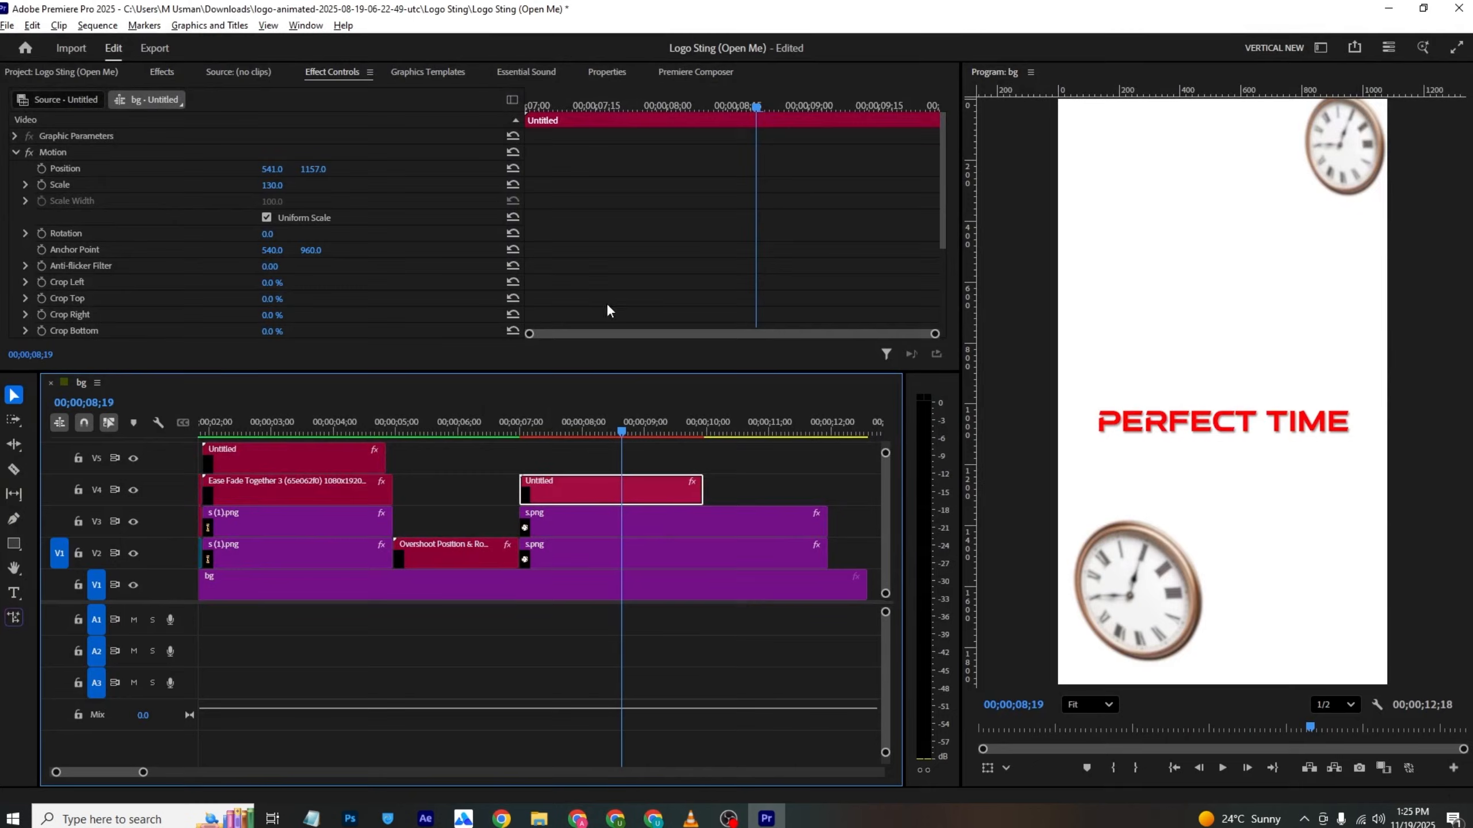
click(609, 72)
click(274, 163)
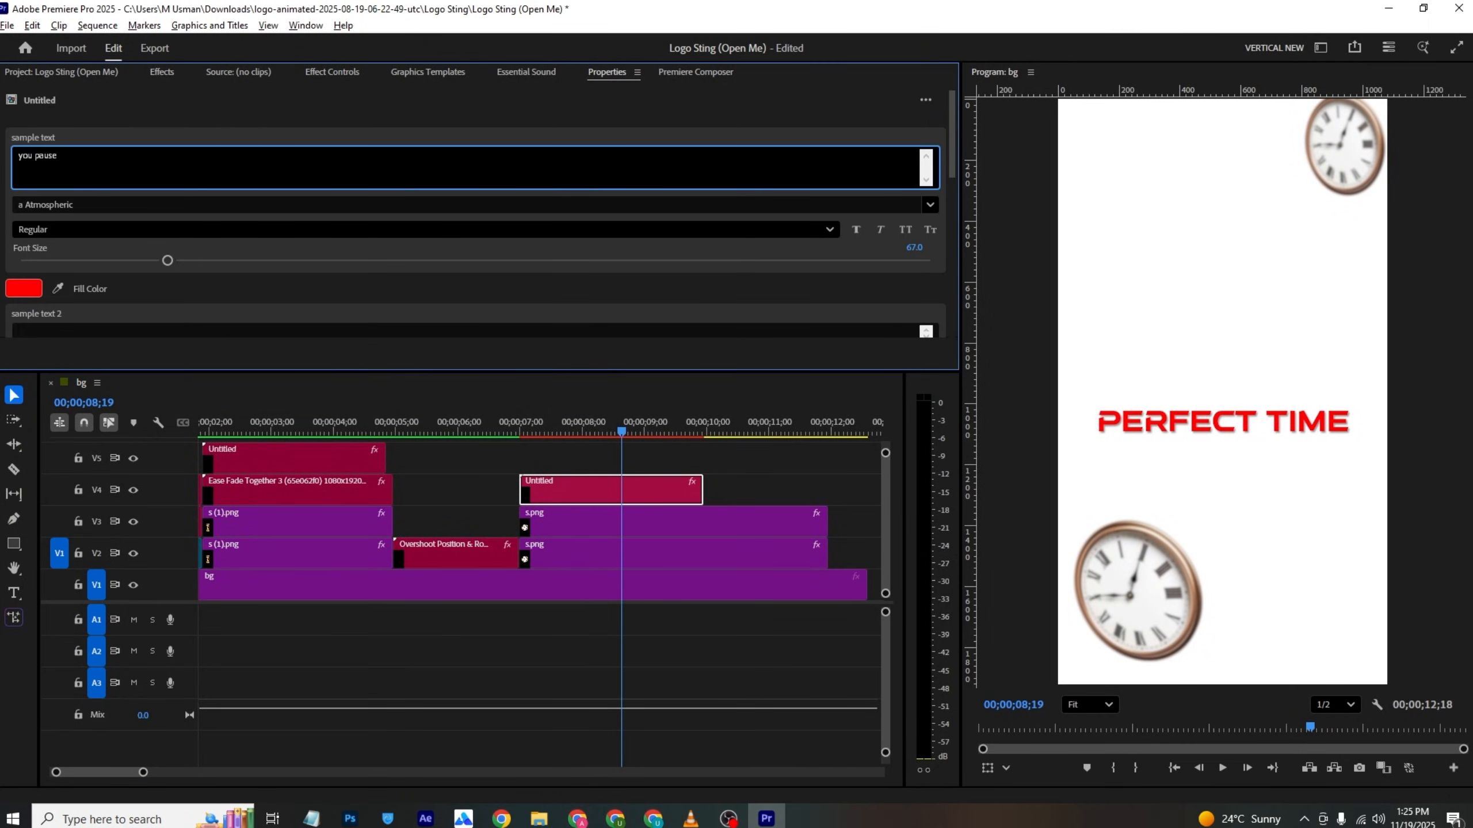
click(272, 138)
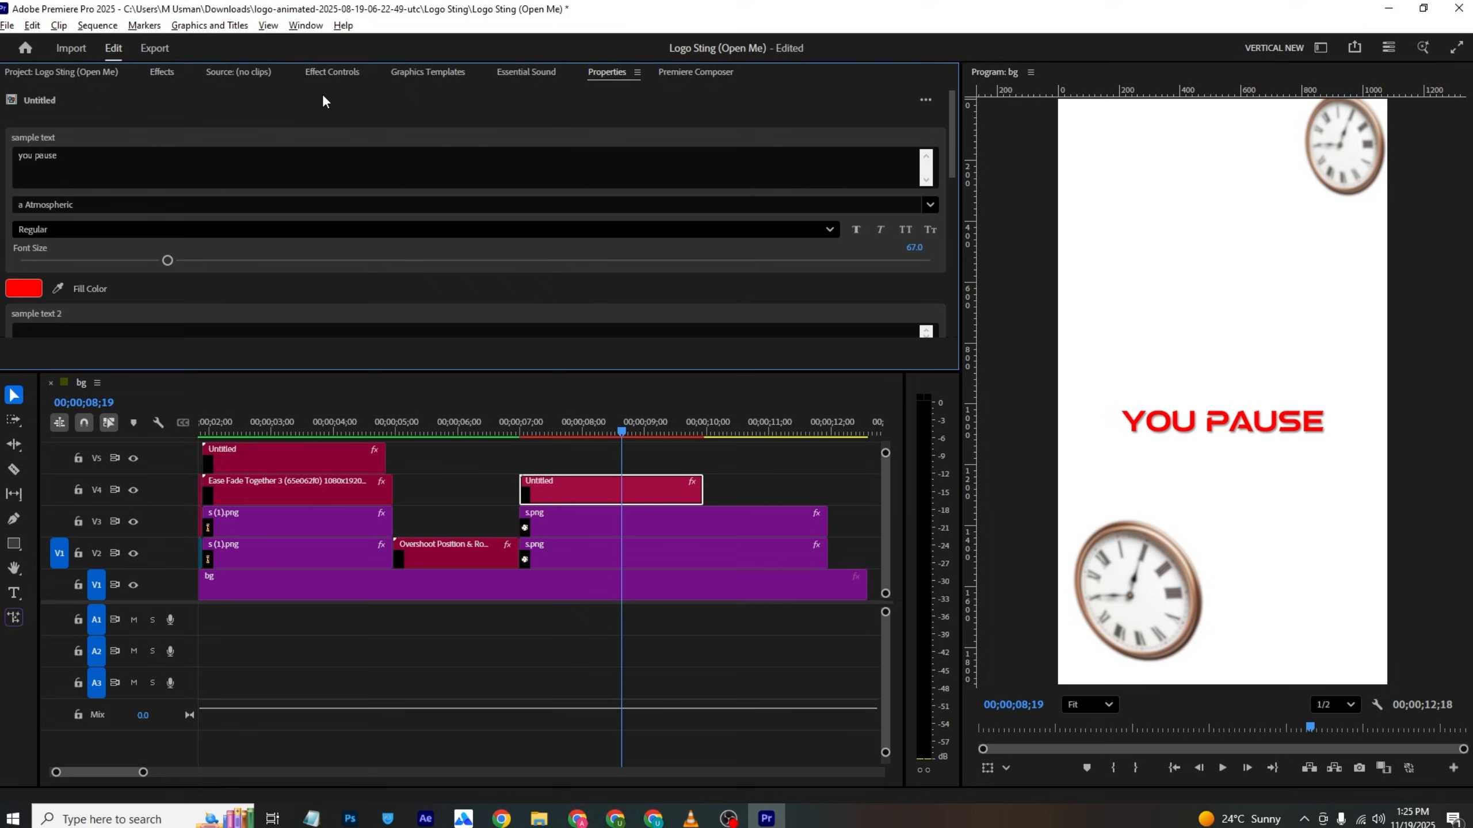
Step: Set the "you pause" title's font to Helvetica Rounded Bold with a black fill, and compare it with the VLC reference
click(99, 210)
click(74, 226)
click(97, 249)
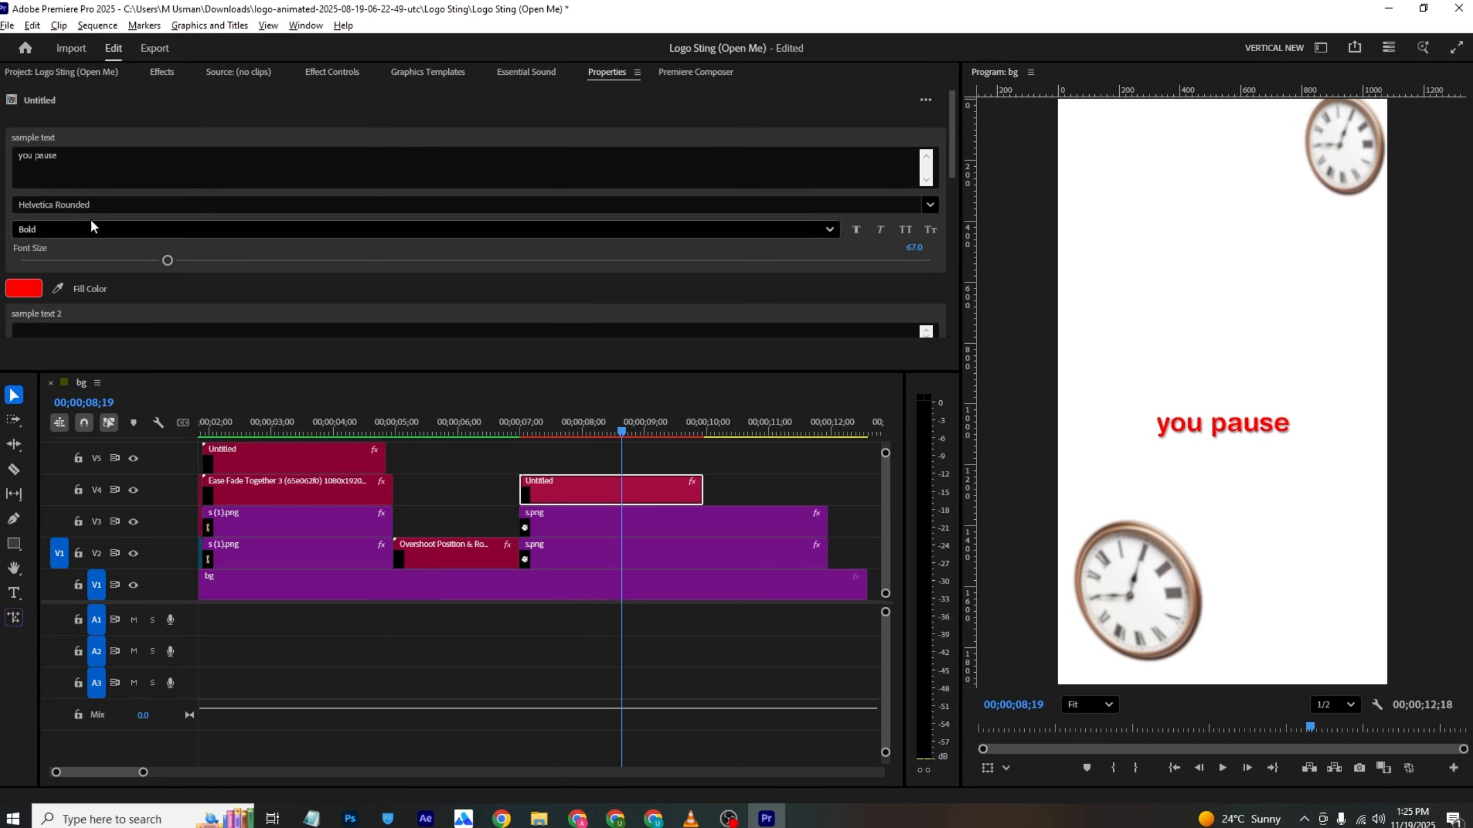
click(23, 155)
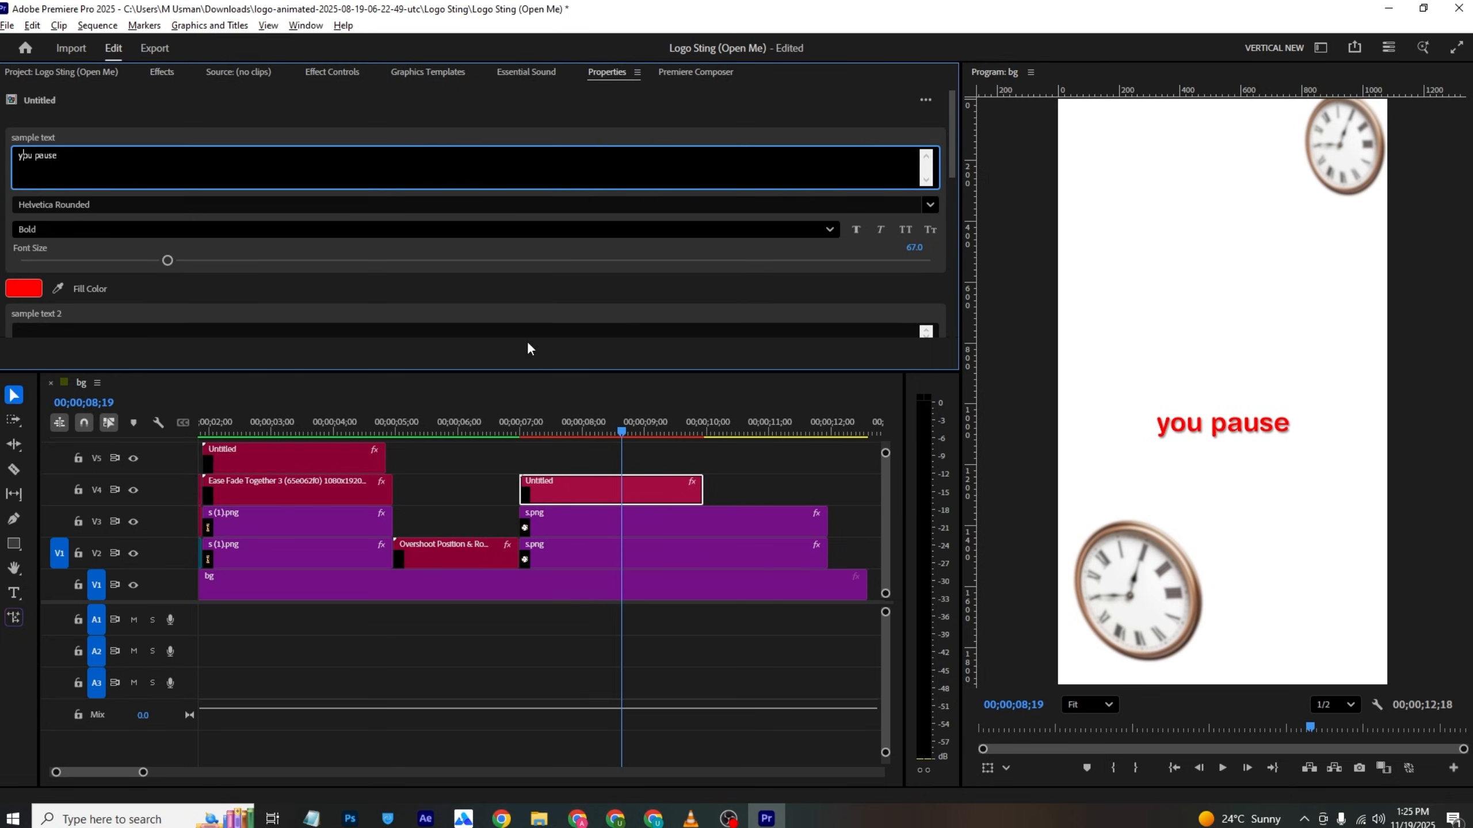
click(22, 288)
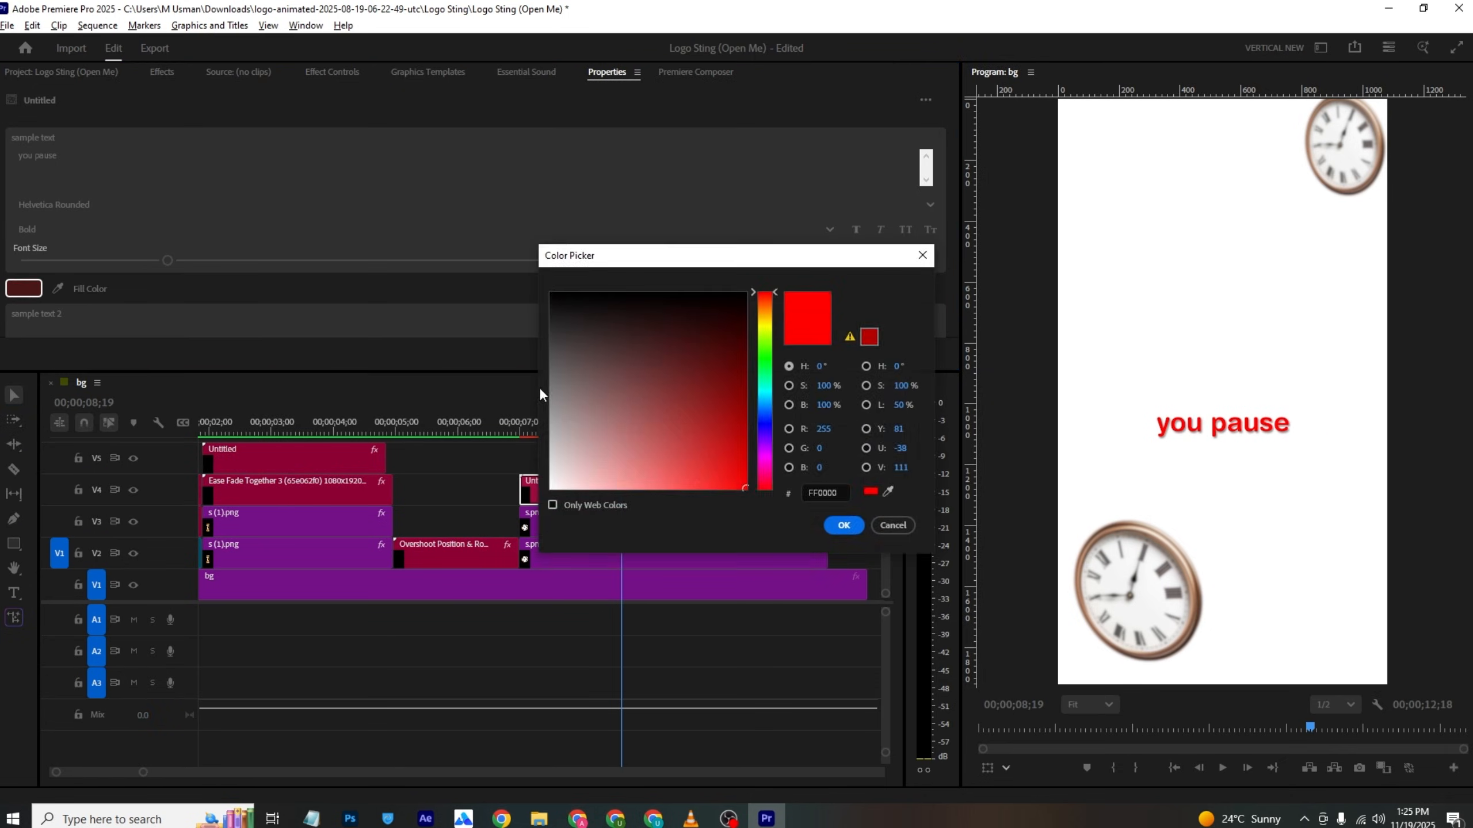
click(844, 525)
key(alt+Tab)
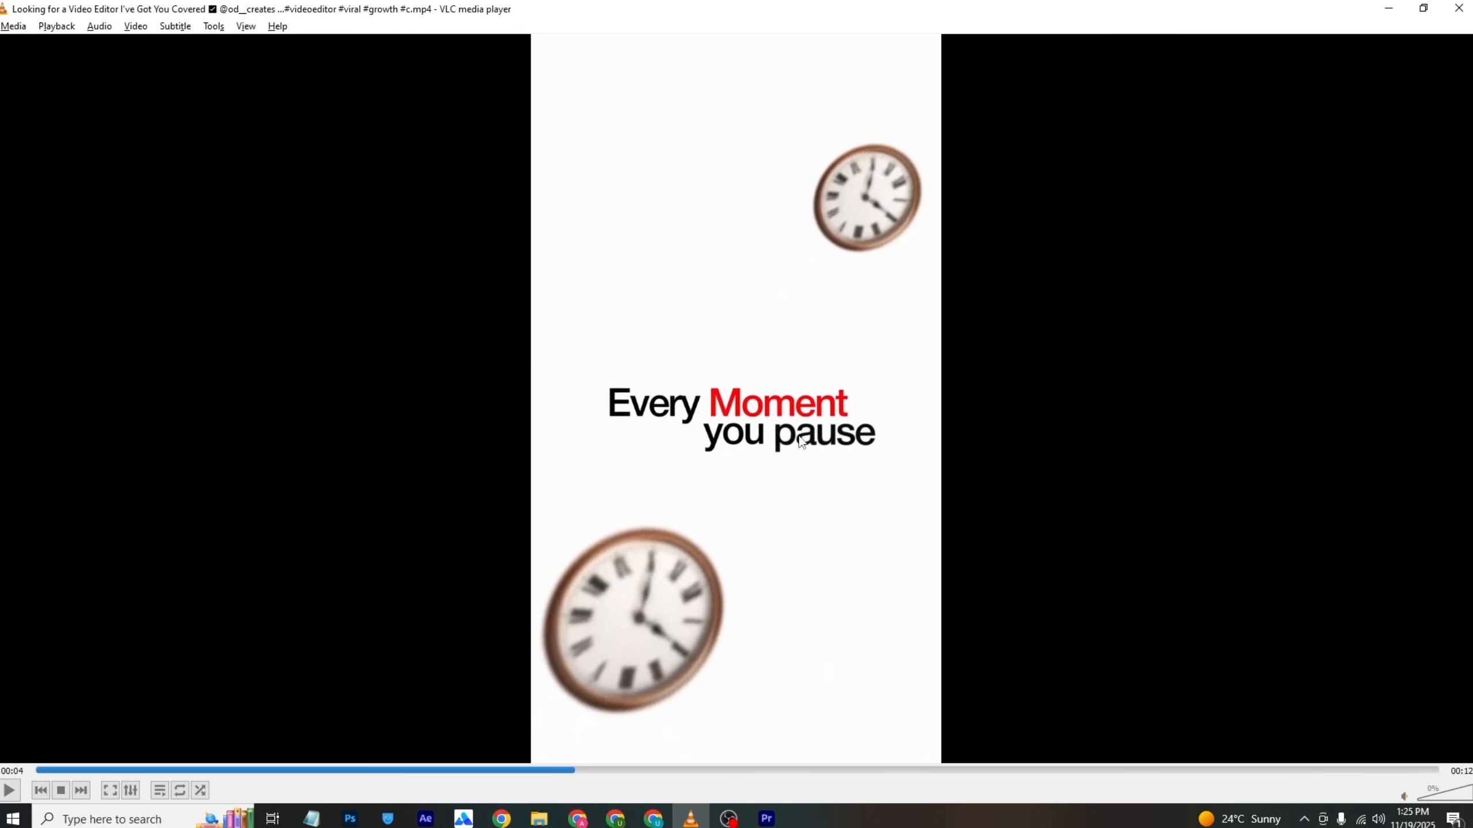
key(alt+Tab)
Step: Scale the "you pause" title to 153% and set its Position X to 611
scroll(303, 162, down, 5)
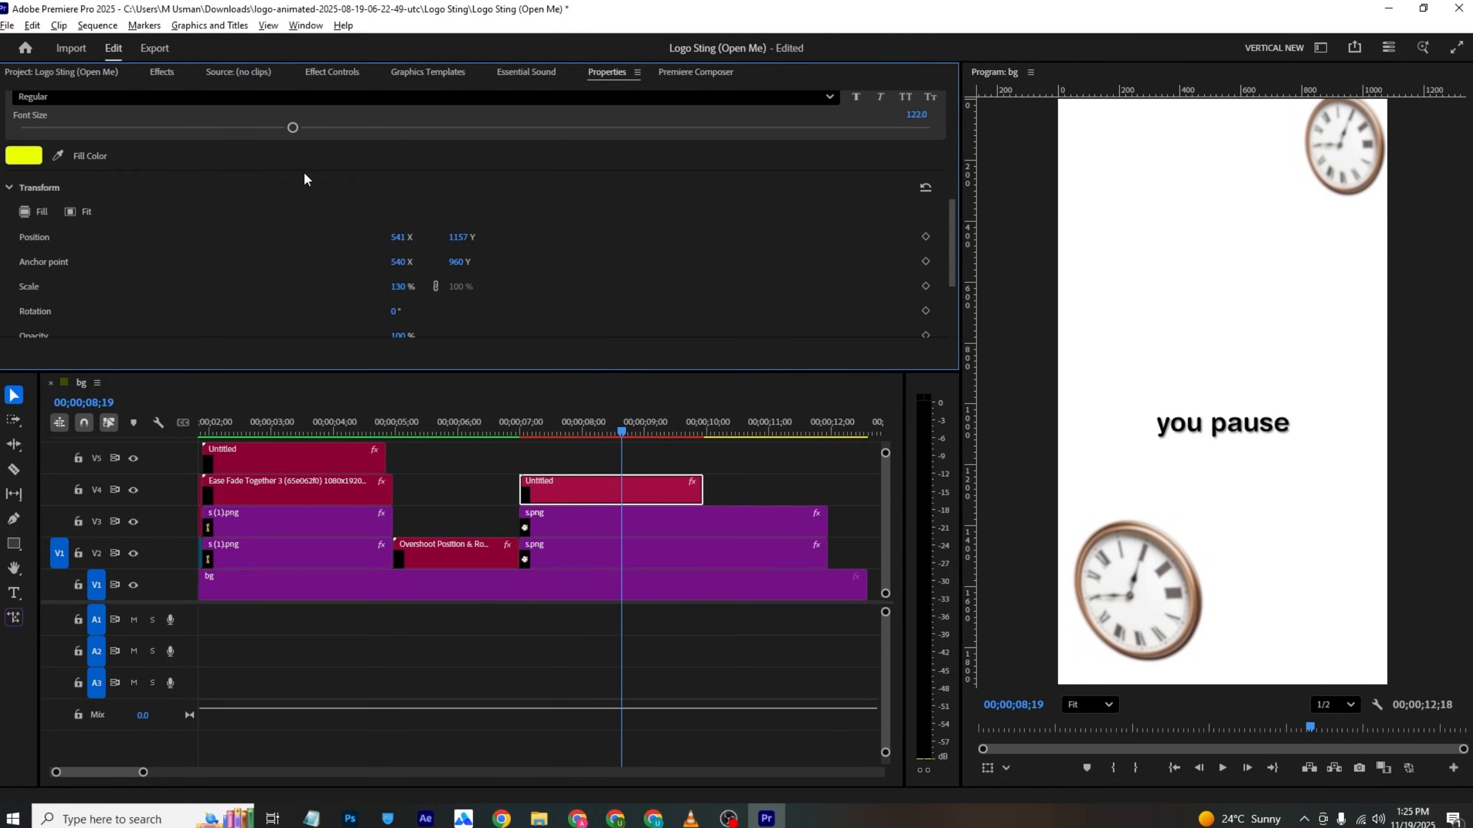
scroll(309, 183, down, 3)
drag(408, 161, 423, 150)
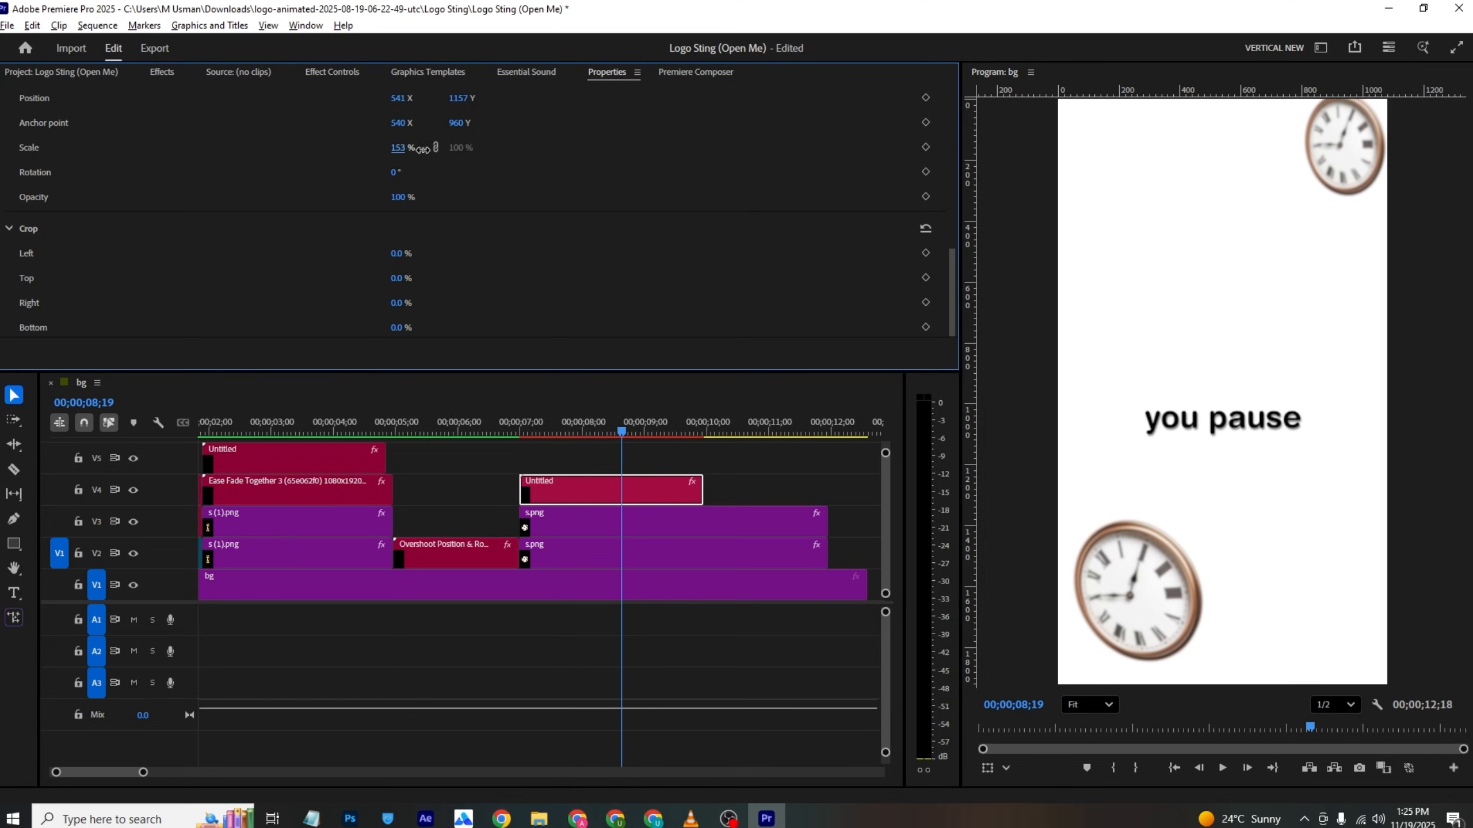
drag(398, 98, 453, 103)
click(609, 488)
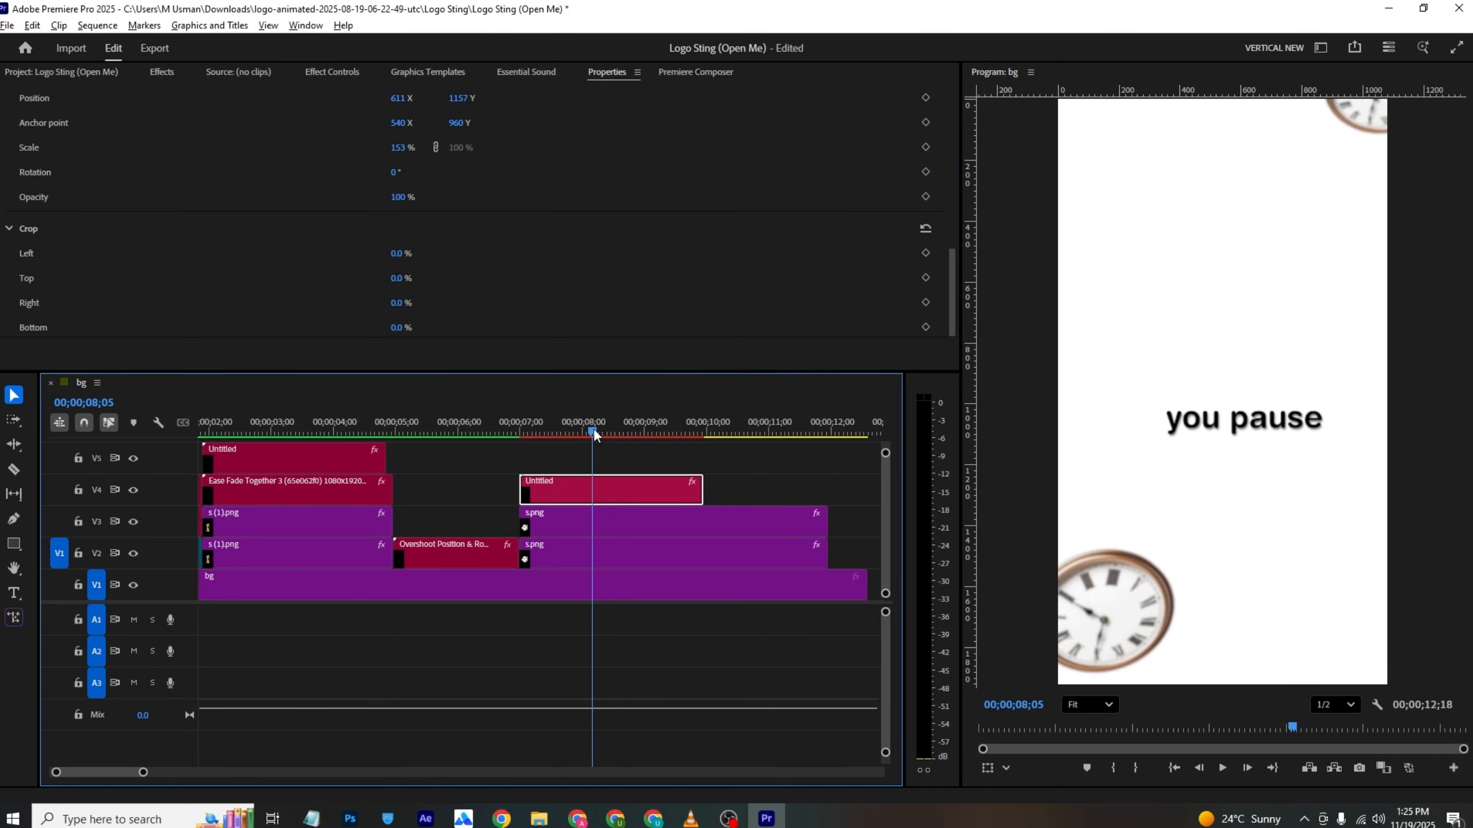
Step: Duplicate the V4 Ease Fade Together 3 clip onto V5 above the "you pause" title, starting at 00;00;07;00, and glance at the reference
click(253, 487)
drag(393, 490, 602, 459)
key(alt+Tab)
key(alt+Tab)
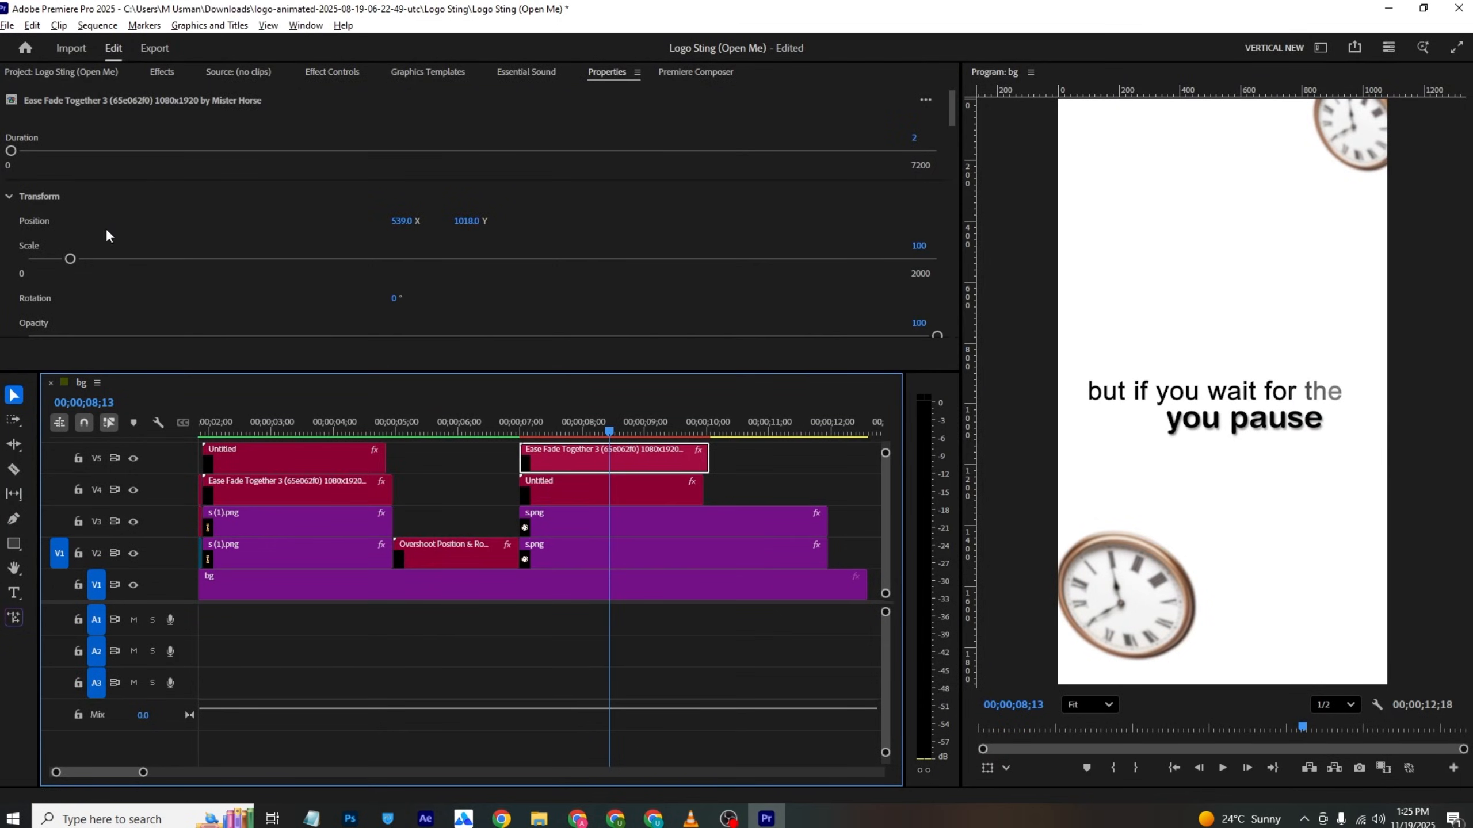
Step: Change the new V5 title's text to "Every" in Helvetica Rounded Bold and turn off its faux bold
scroll(103, 221, down, 5)
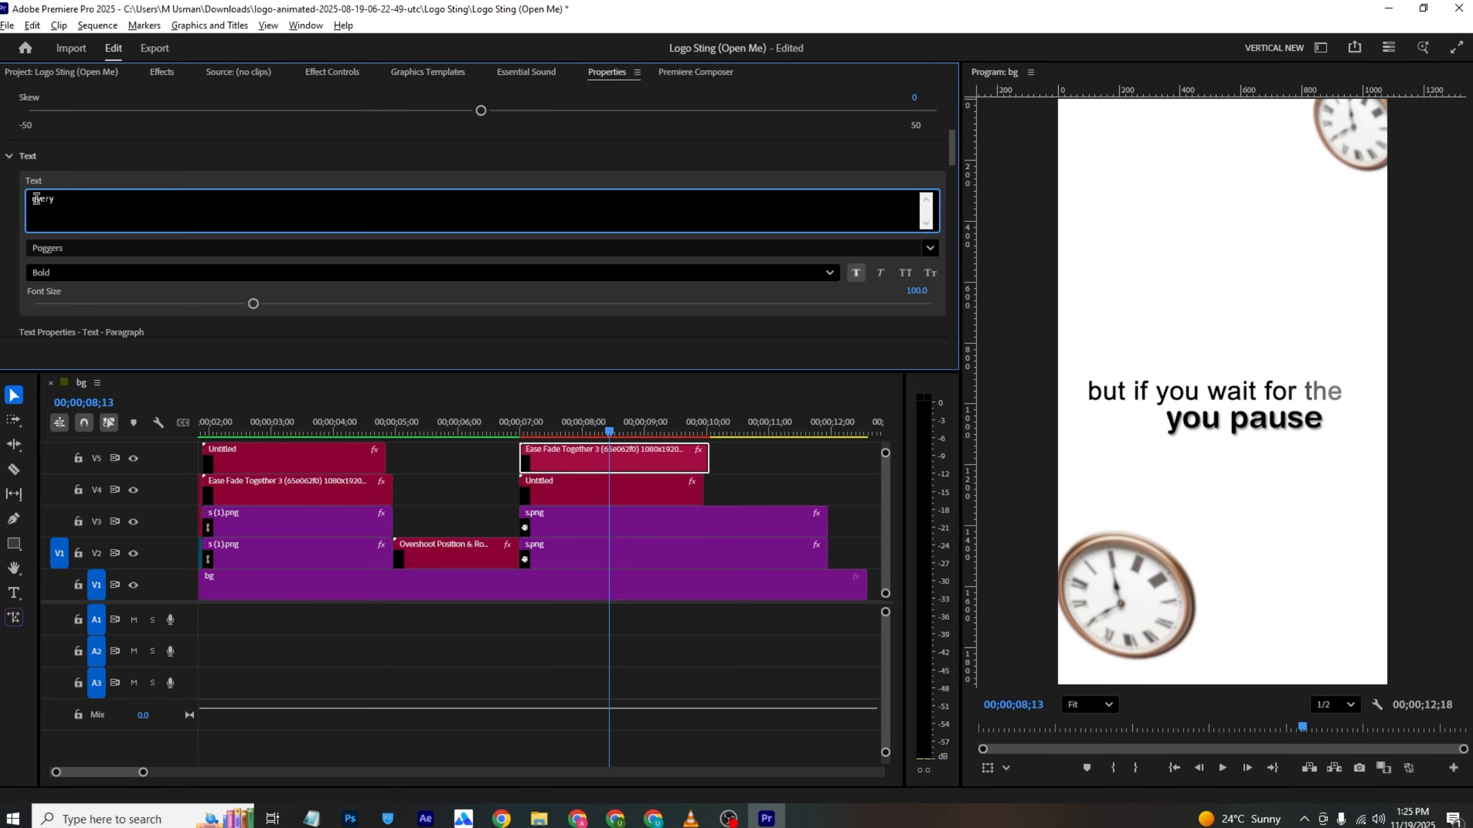
key(BackSpace)
text(E)
click(142, 247)
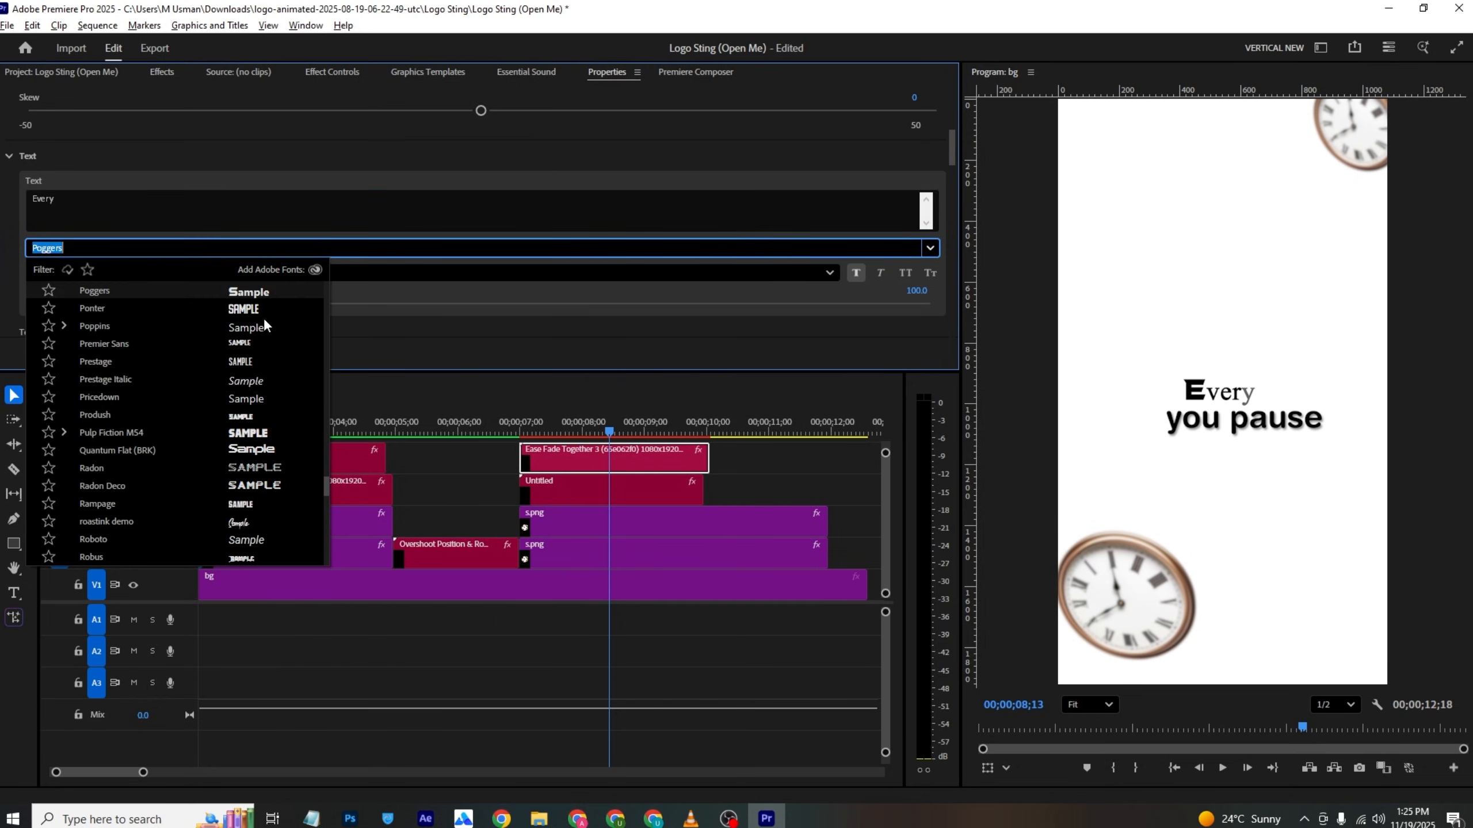
scroll(267, 451, down, 5)
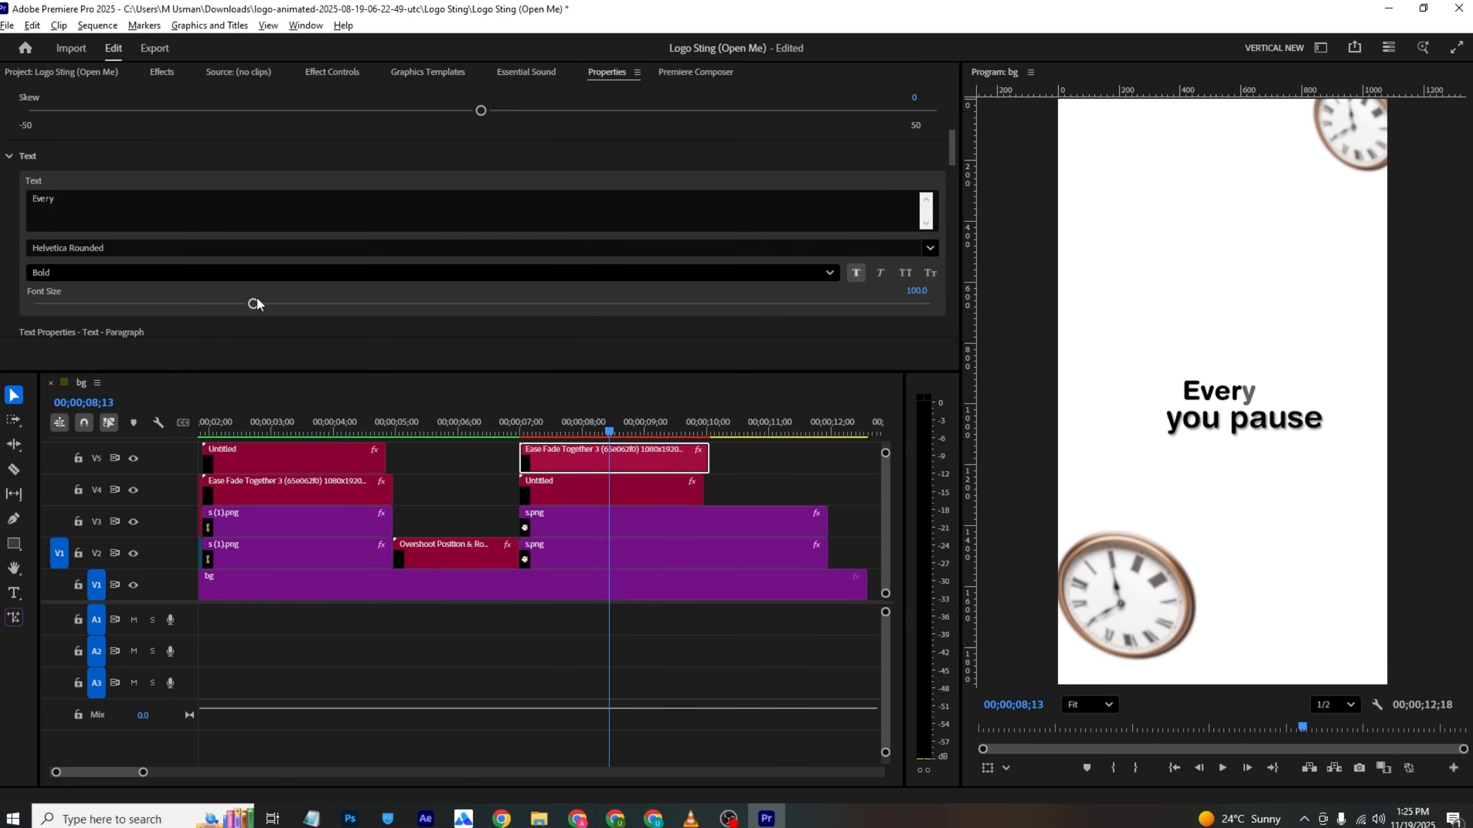
click(857, 277)
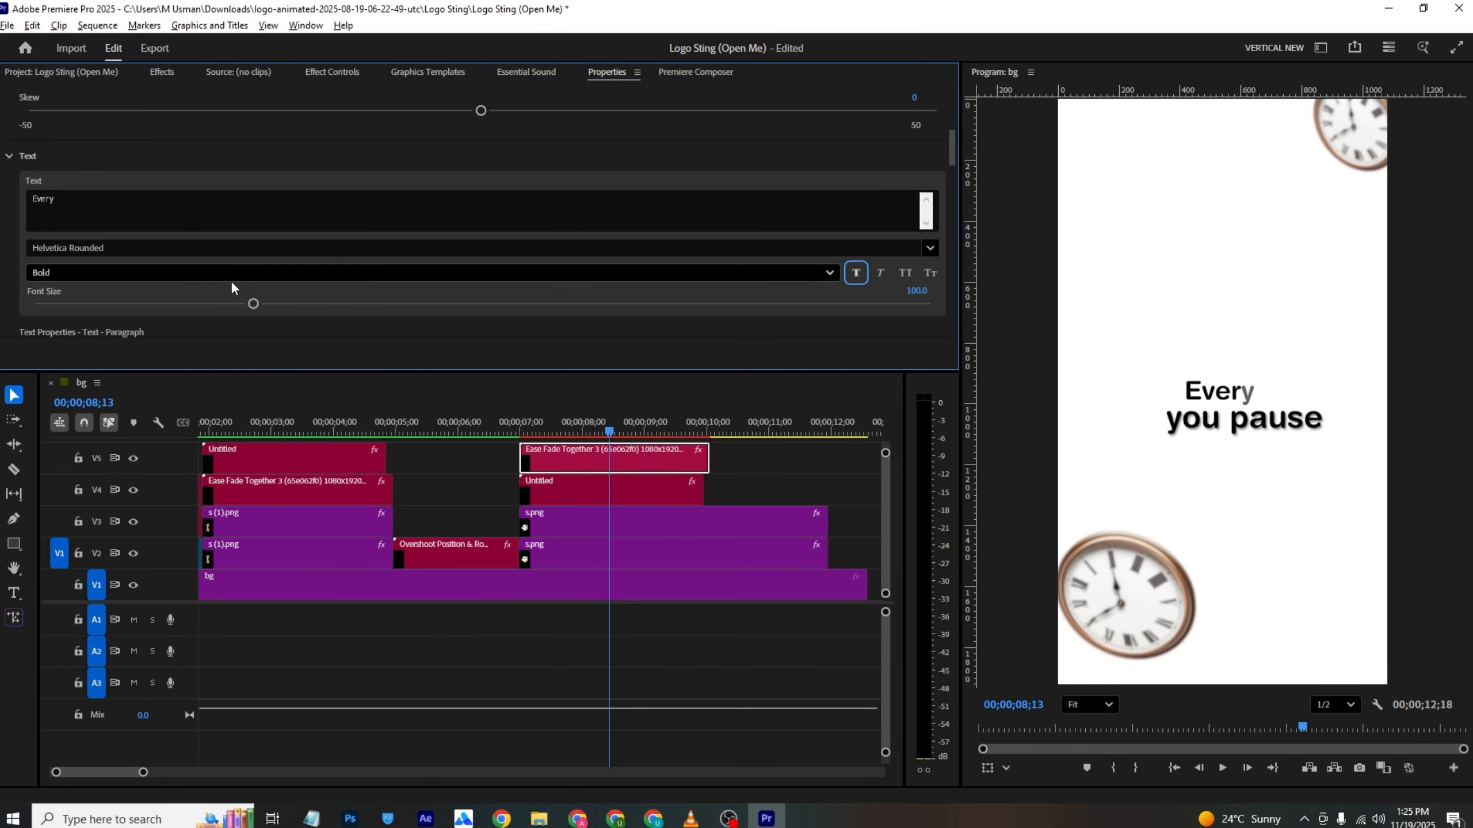
click(633, 490)
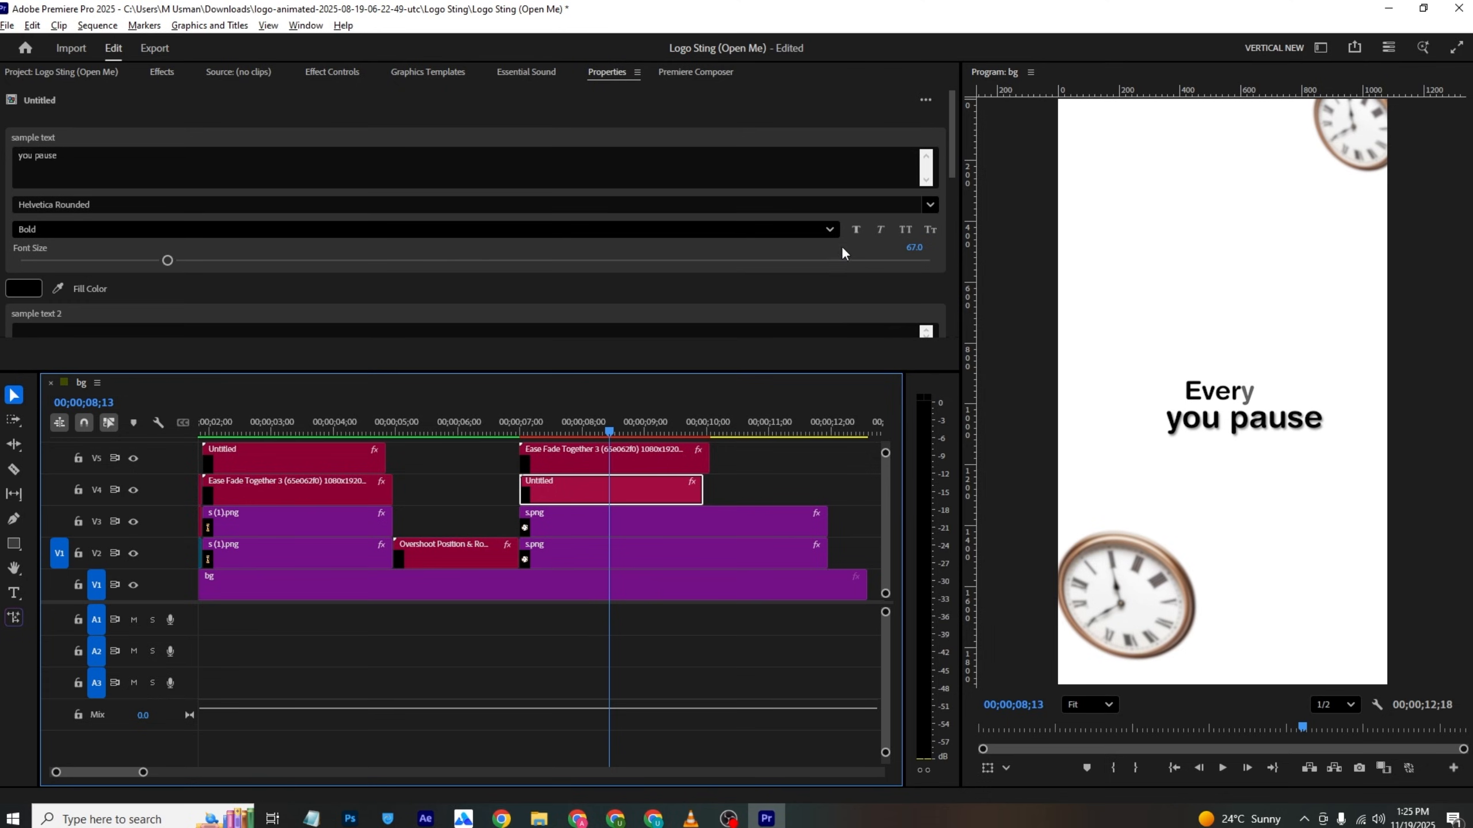
click(639, 458)
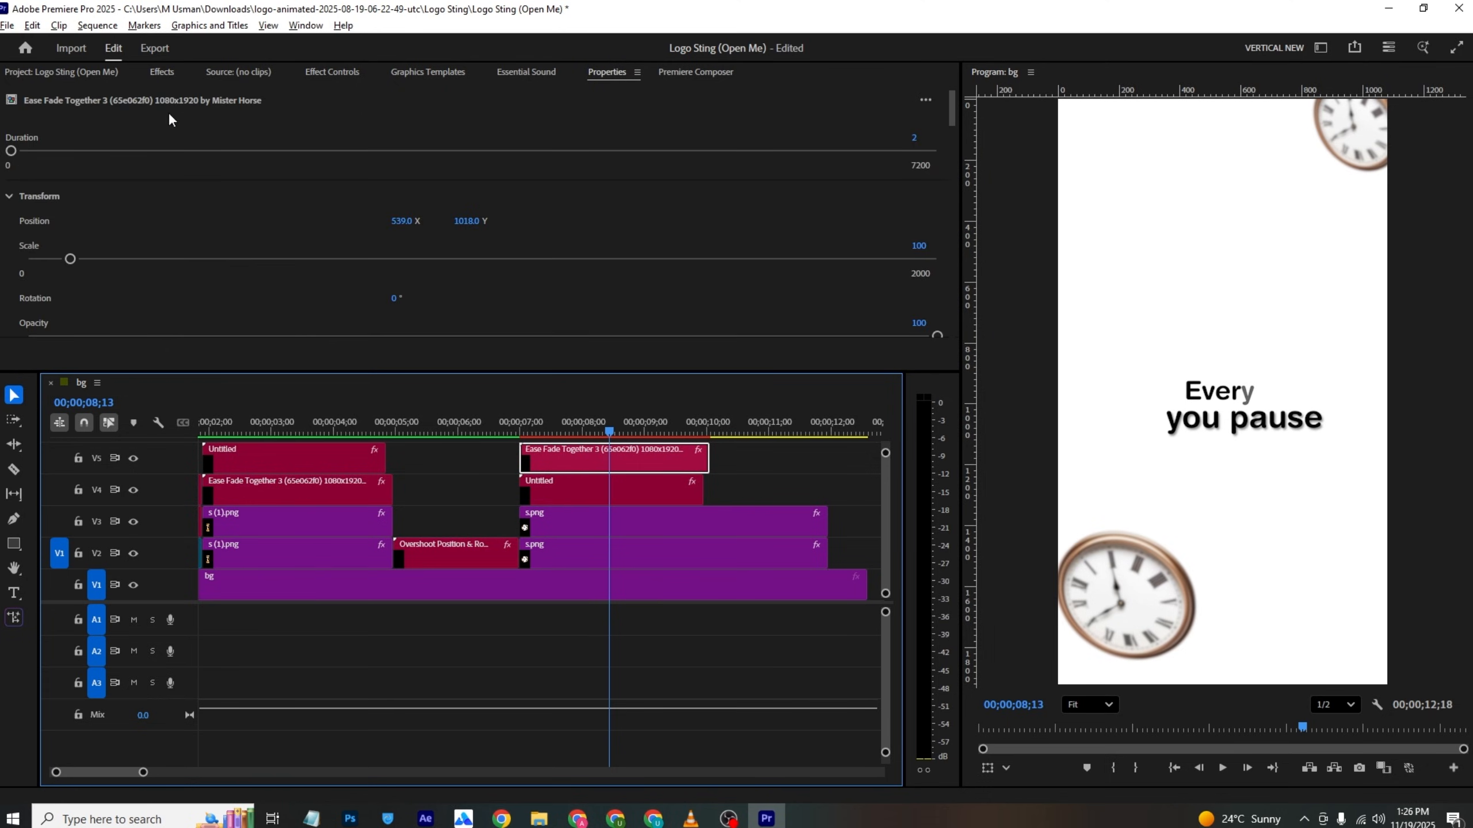
Step: Scale the "Every" title to 115% and position it at 295, 910, up and left of "you pause"
click(351, 70)
scroll(353, 204, down, 3)
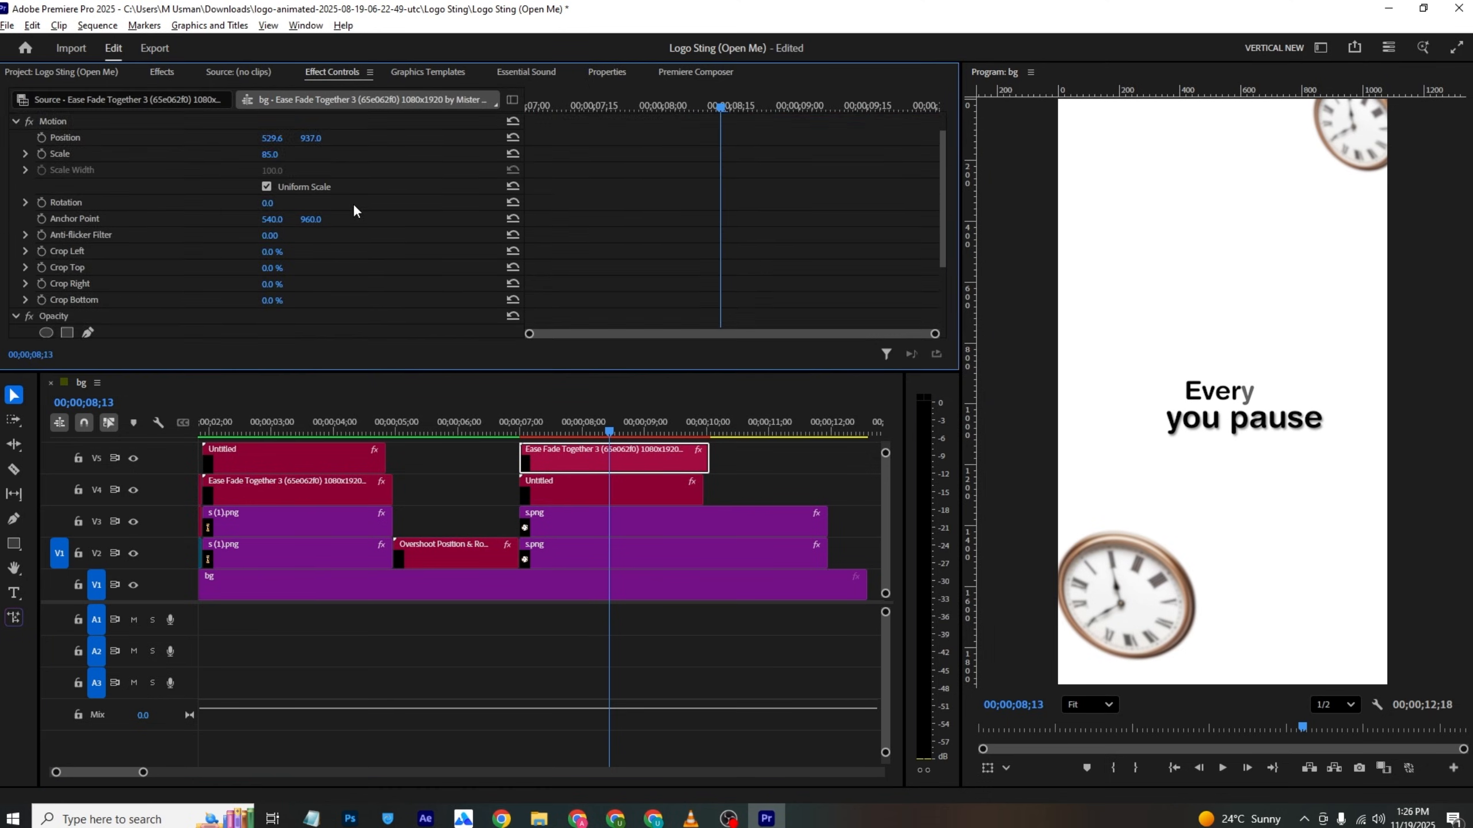
click(639, 69)
scroll(354, 235, down, 10)
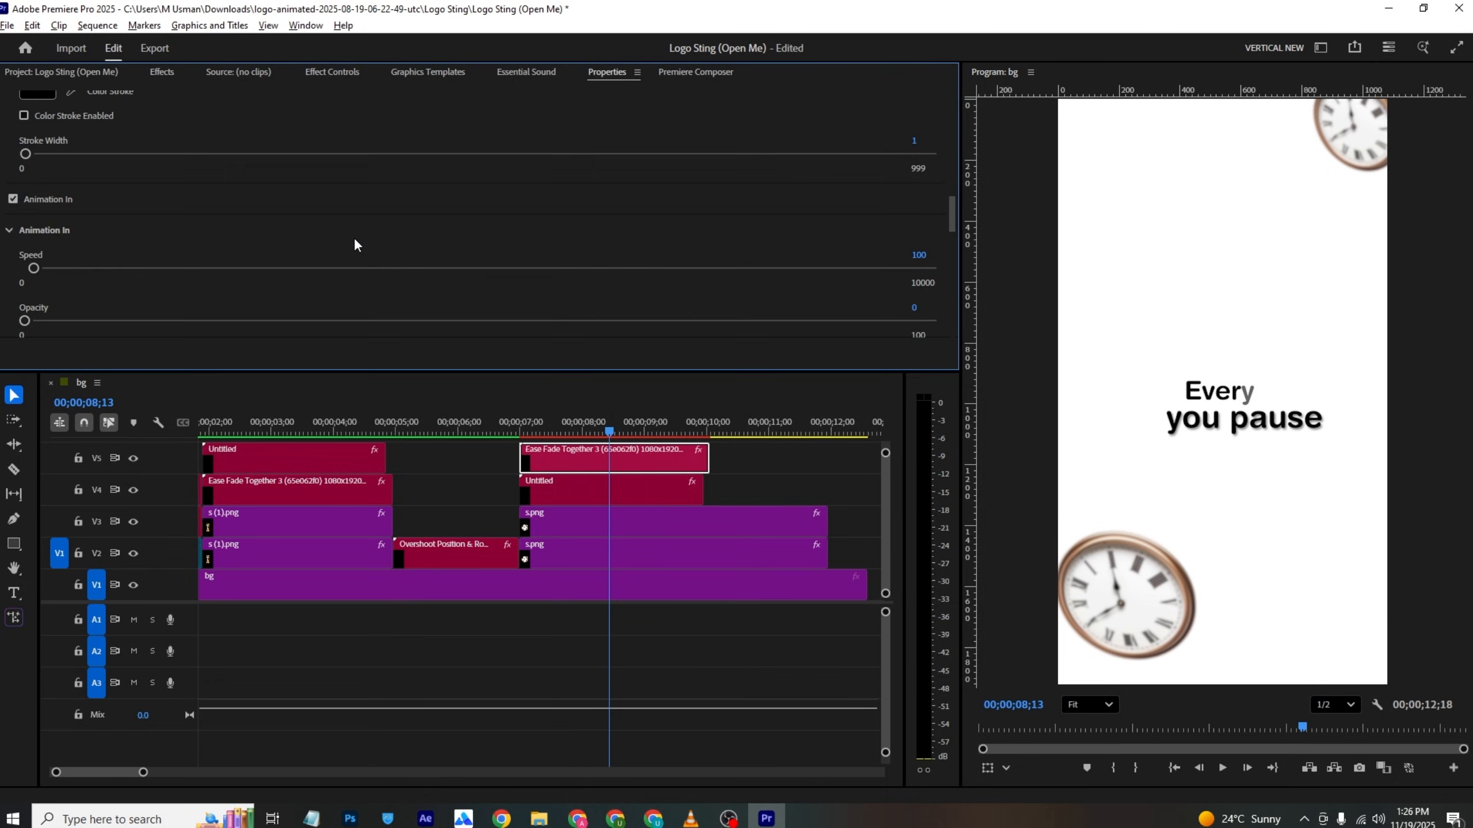
scroll(354, 237, up, 6)
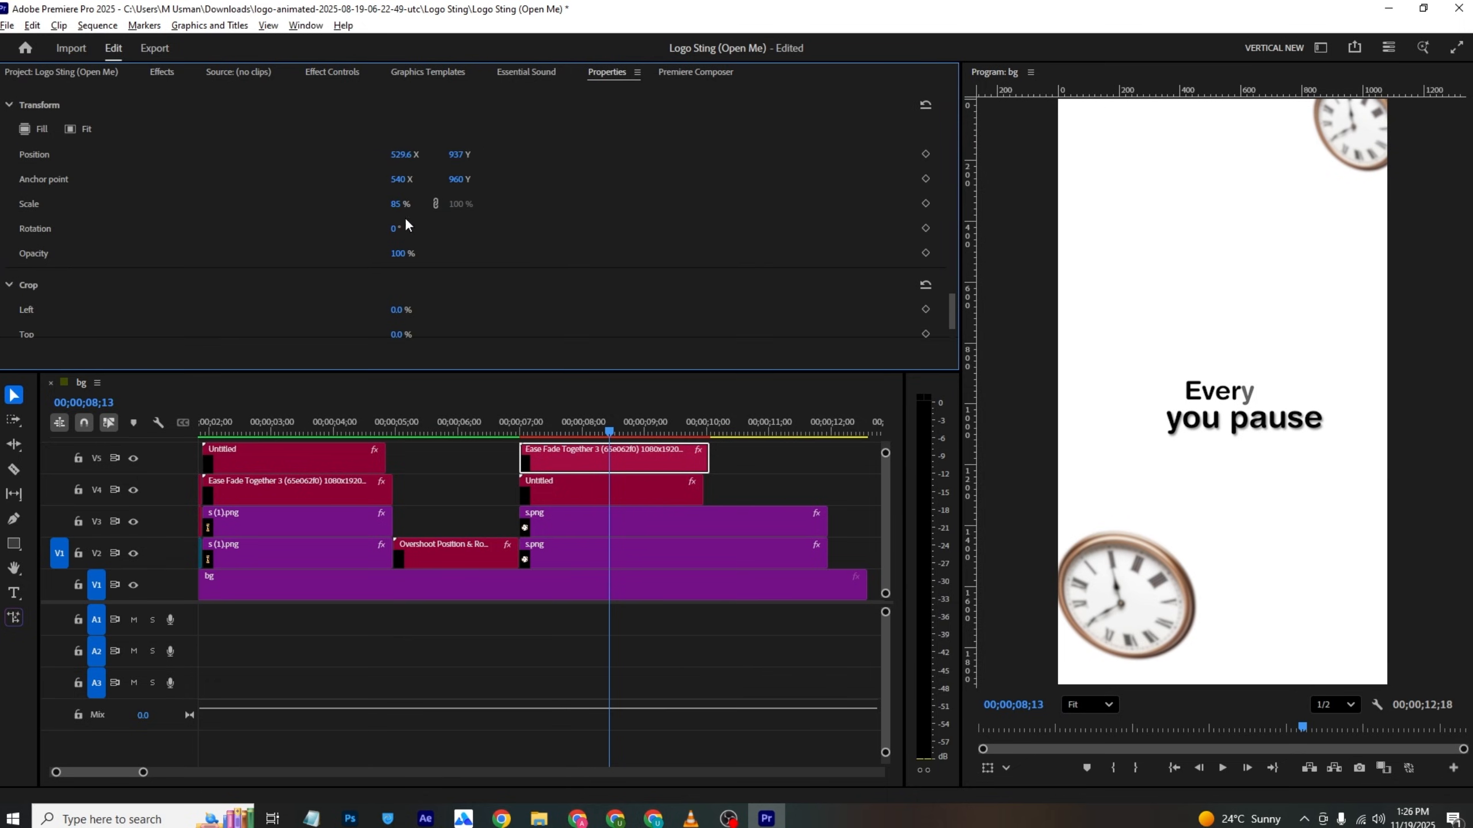
drag(396, 203, 213, 132)
drag(454, 155, 465, 191)
Step: Collapse the video track heights, duplicate the "Every" clip onto V6 starting at about 00;00;07;18, and check the VLC reference
drag(884, 453, 884, 445)
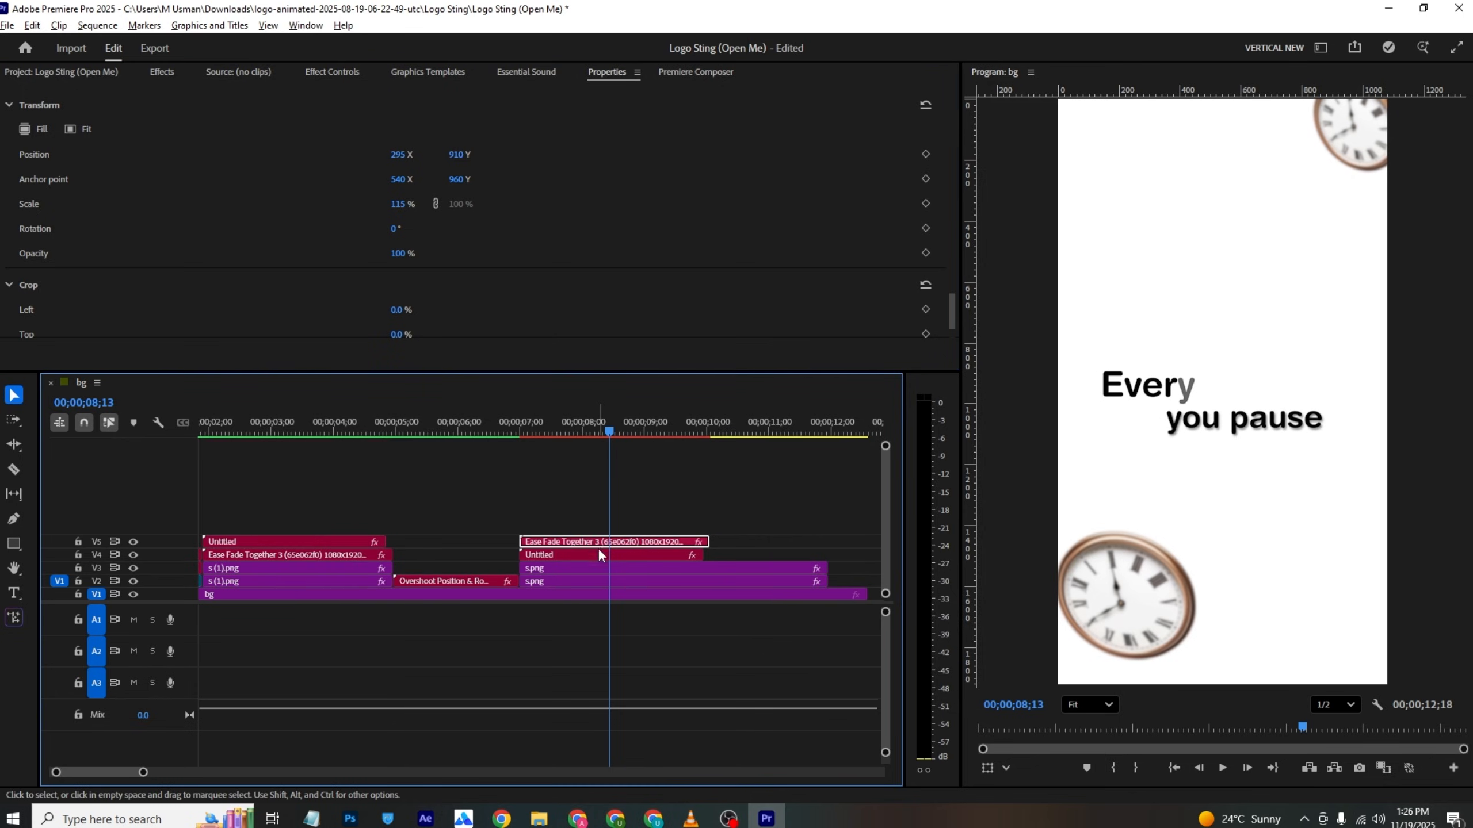
drag(596, 543, 627, 532)
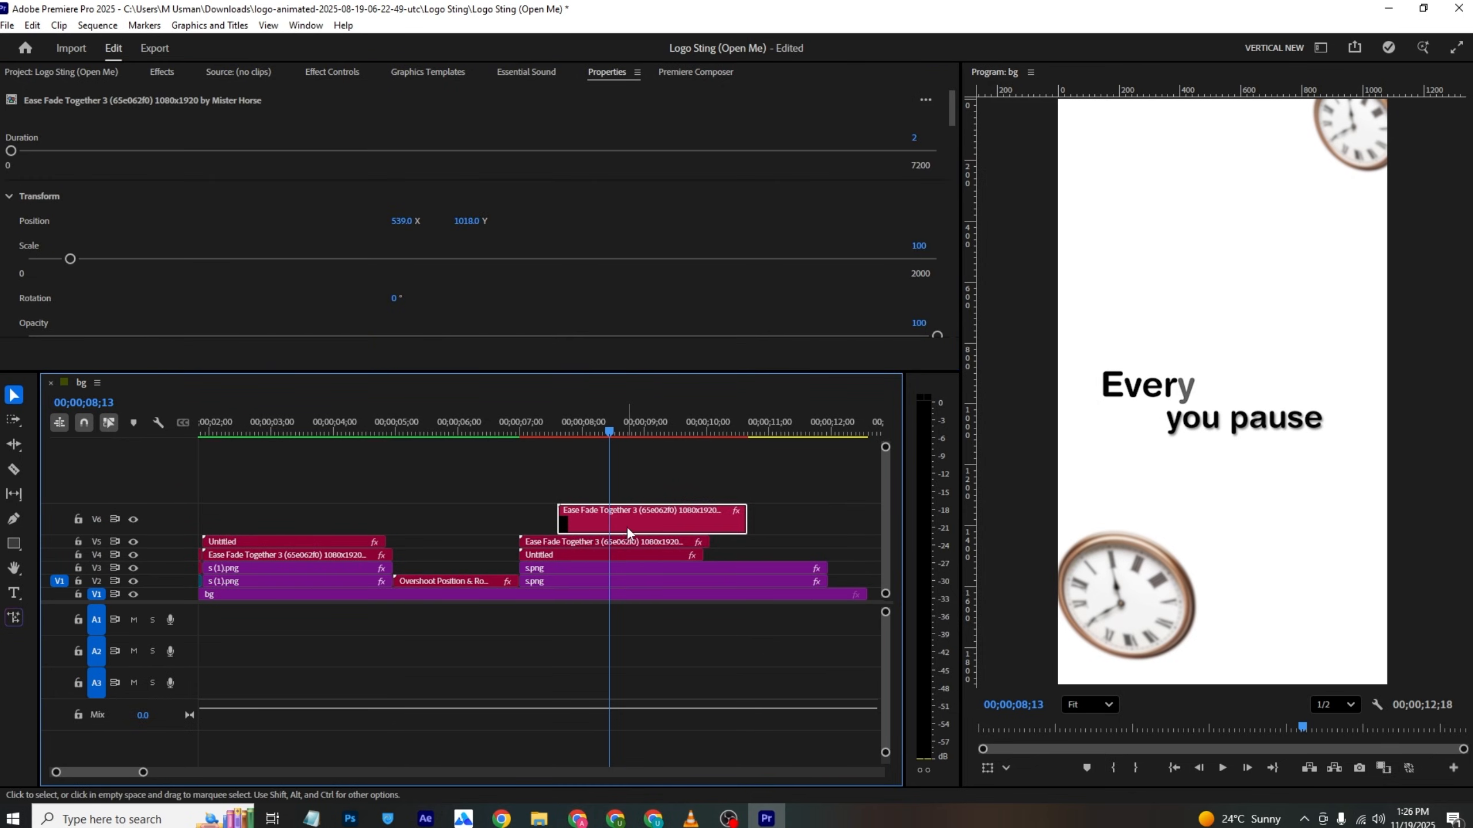
click(690, 818)
key(alt+Tab)
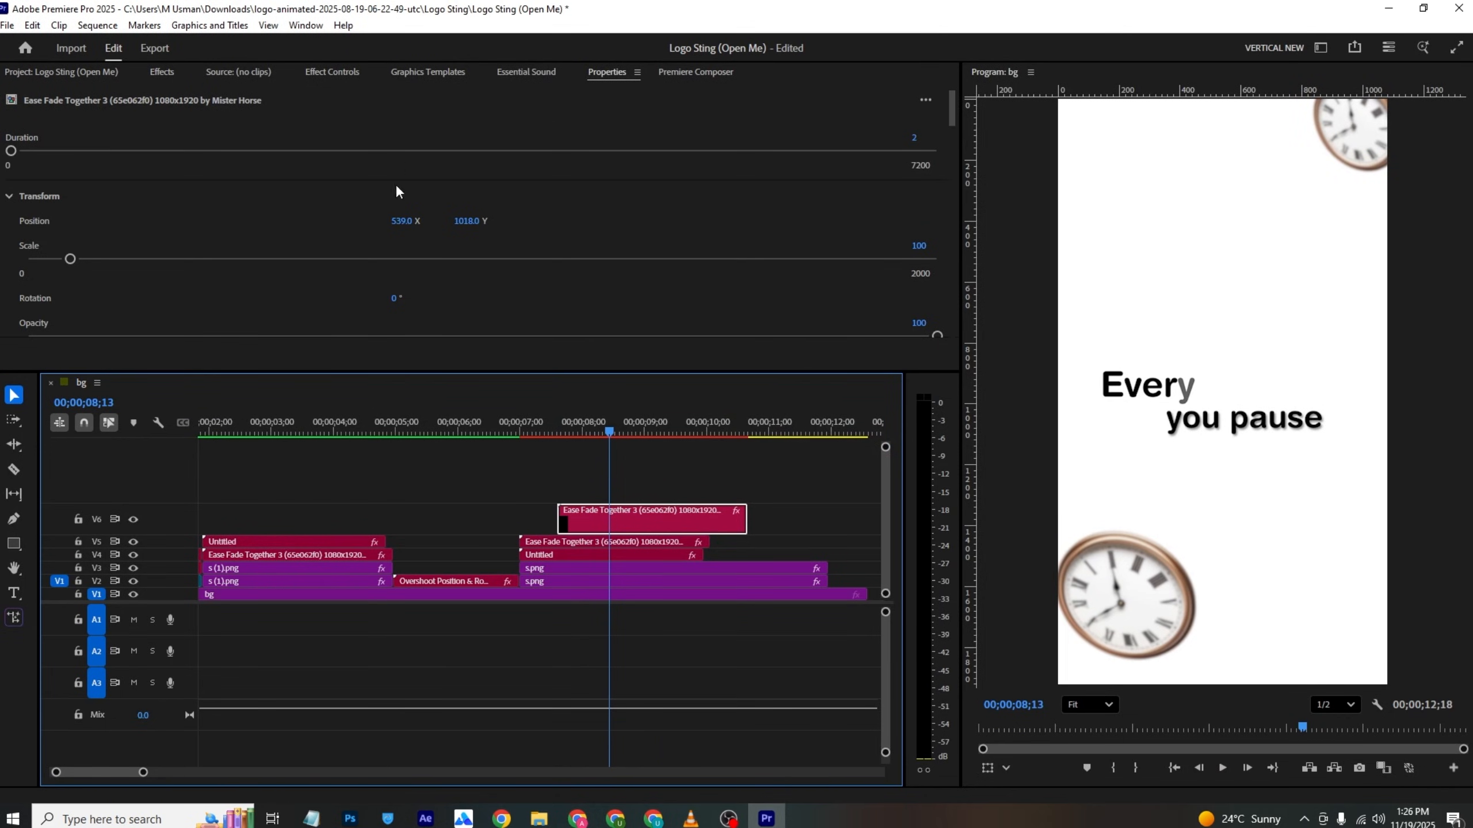
Step: Change the V6 title's text to "moment" with a red fill and set its Position X to 718, beside "Every"
scroll(671, 230, down, 5)
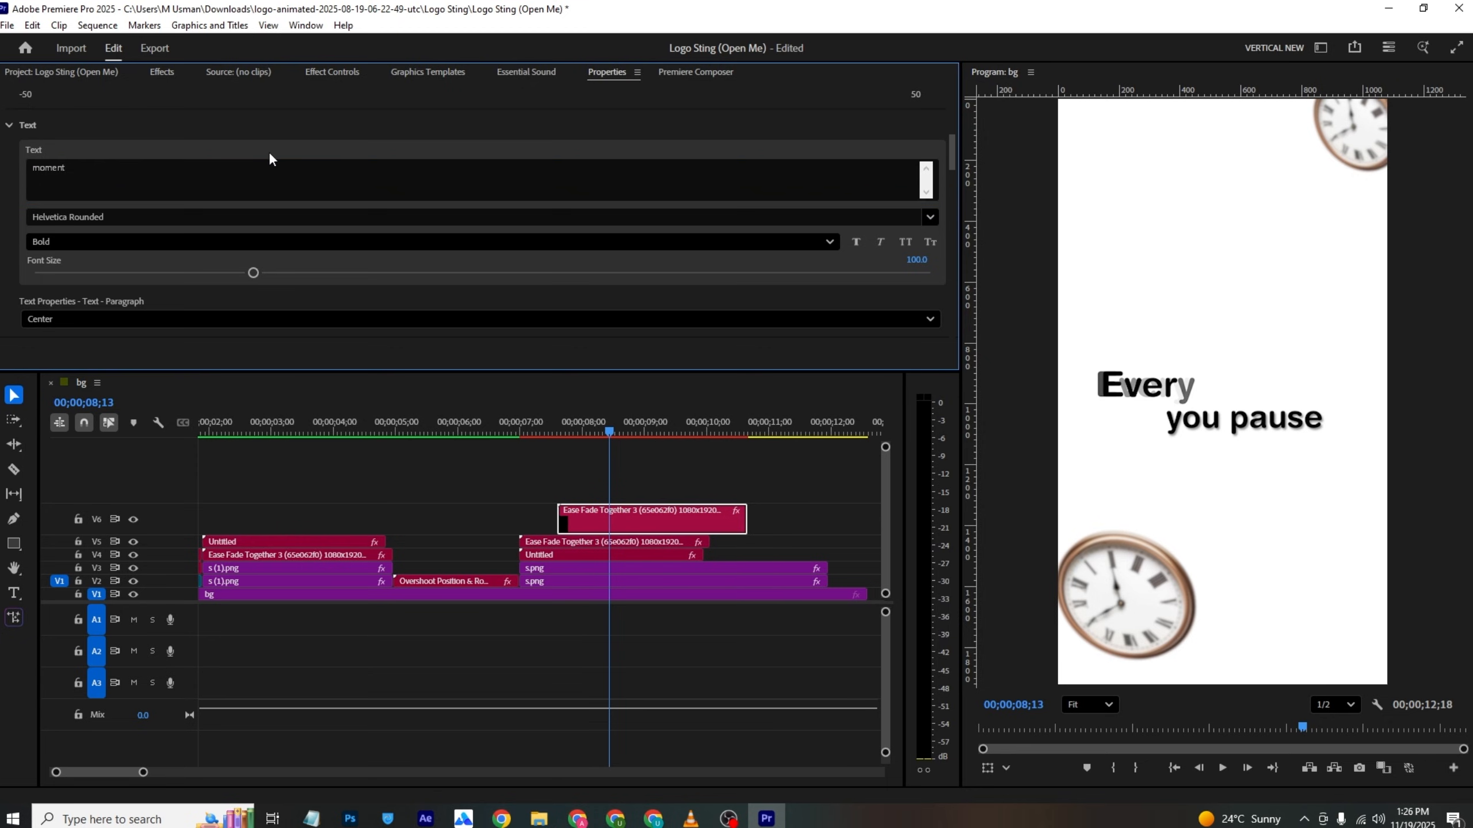
scroll(275, 162, down, 4)
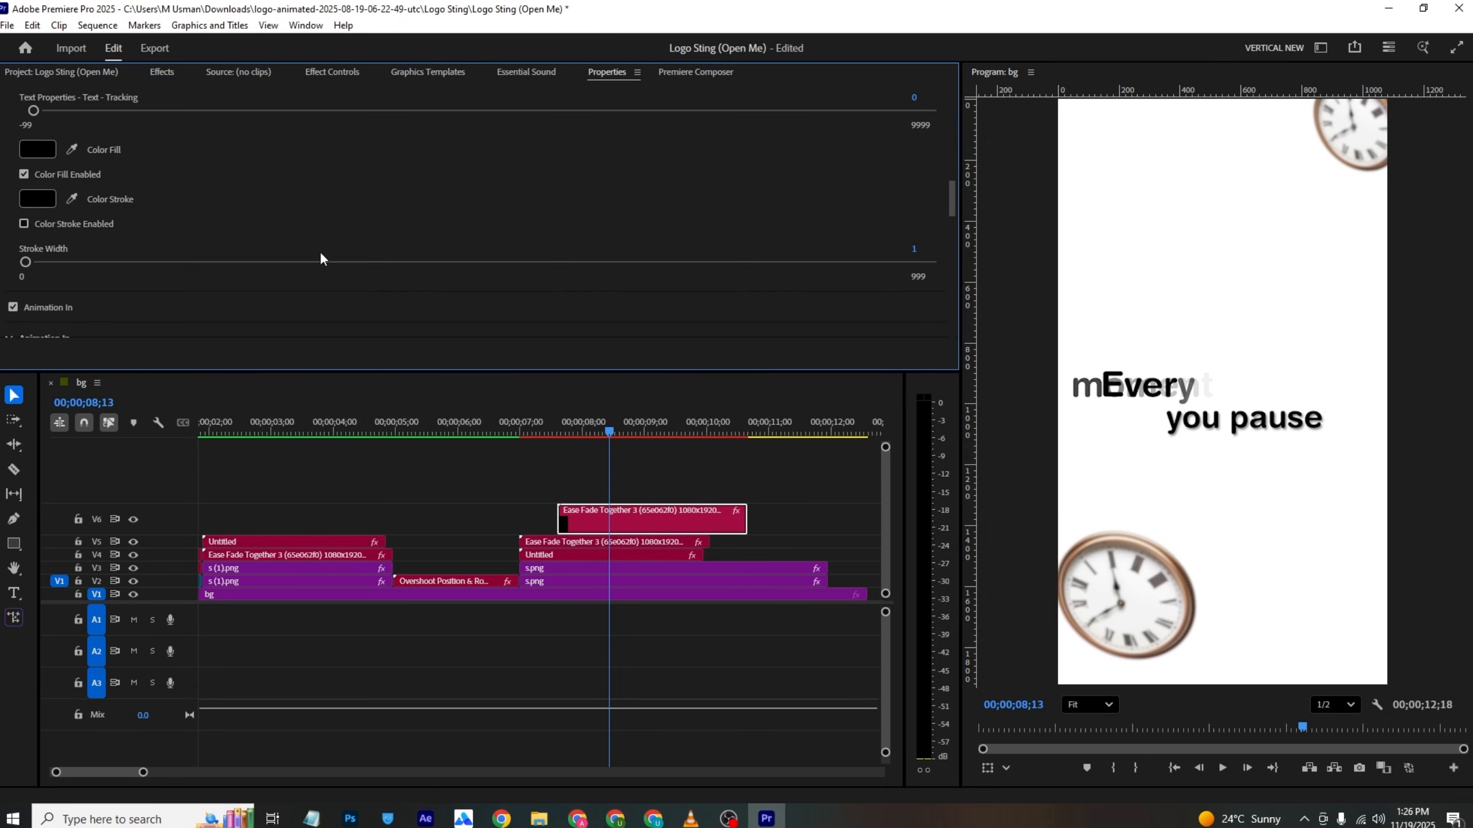
click(38, 149)
click(746, 293)
click(844, 523)
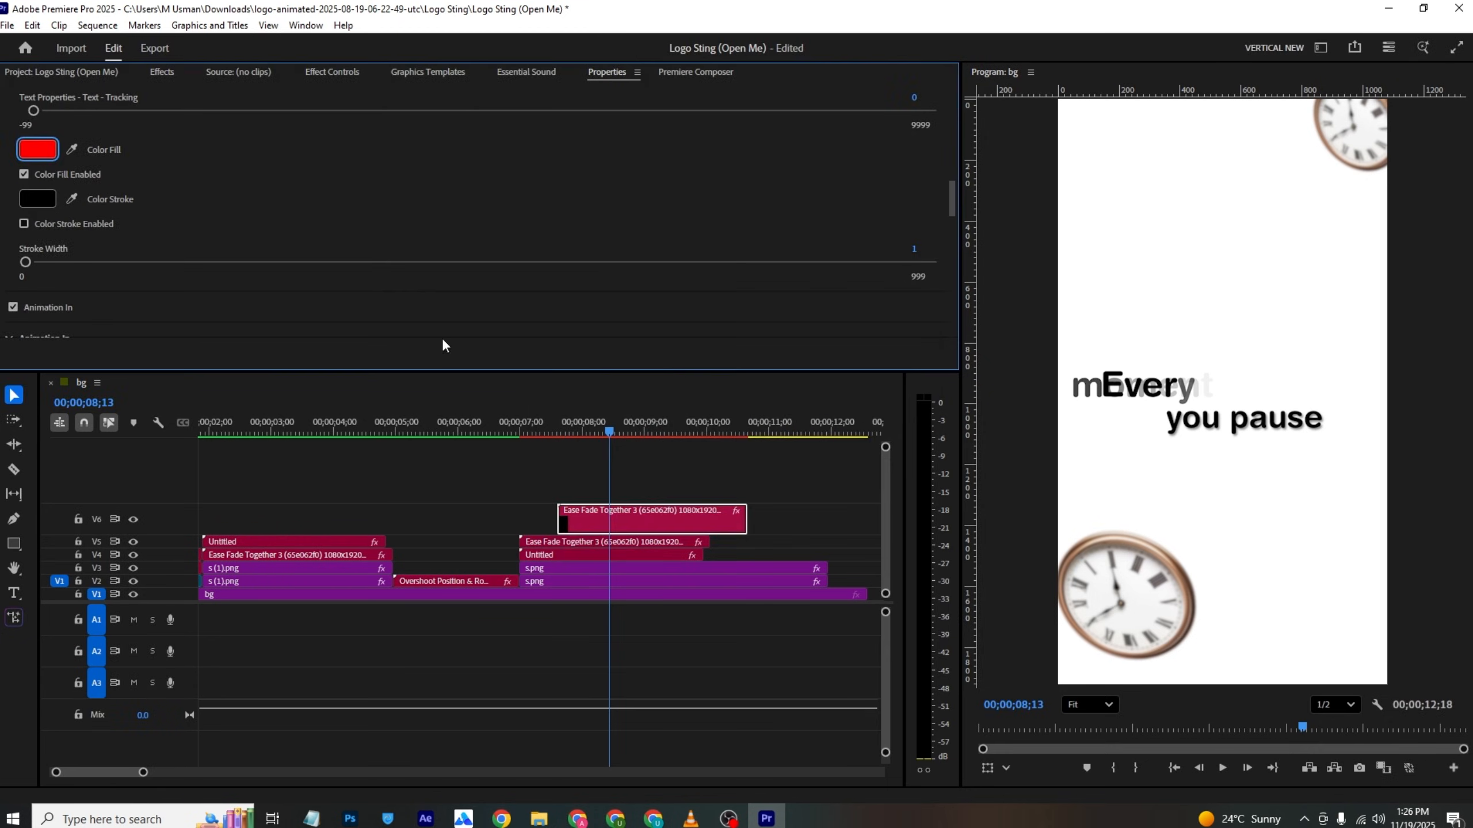
scroll(244, 190, up, 3)
click(324, 72)
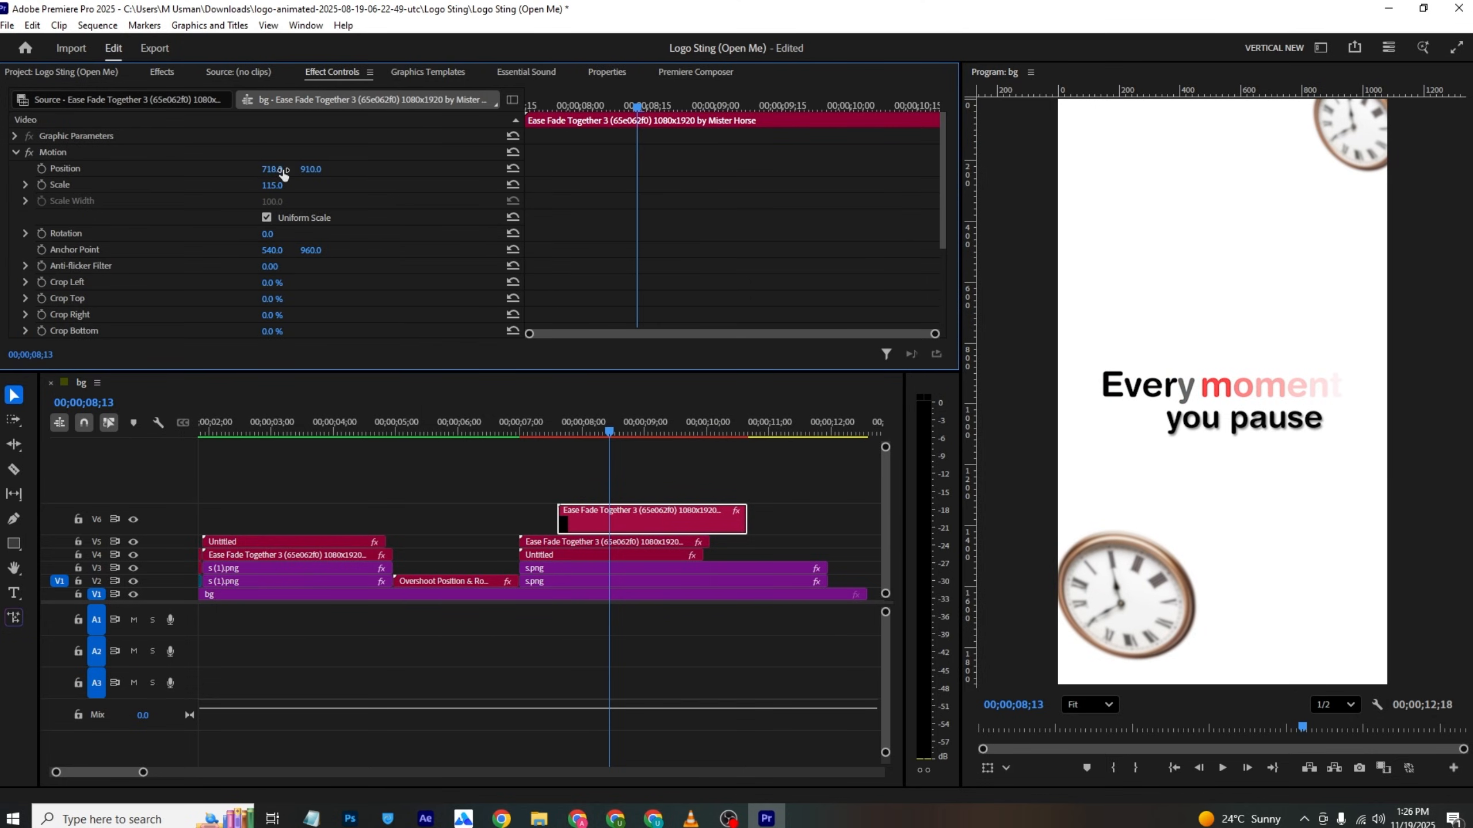
Step: Save the project and play back the clock scene from just before 00;00;07;00
key(ctrl+s)
click(511, 445)
click(515, 427)
key(space)
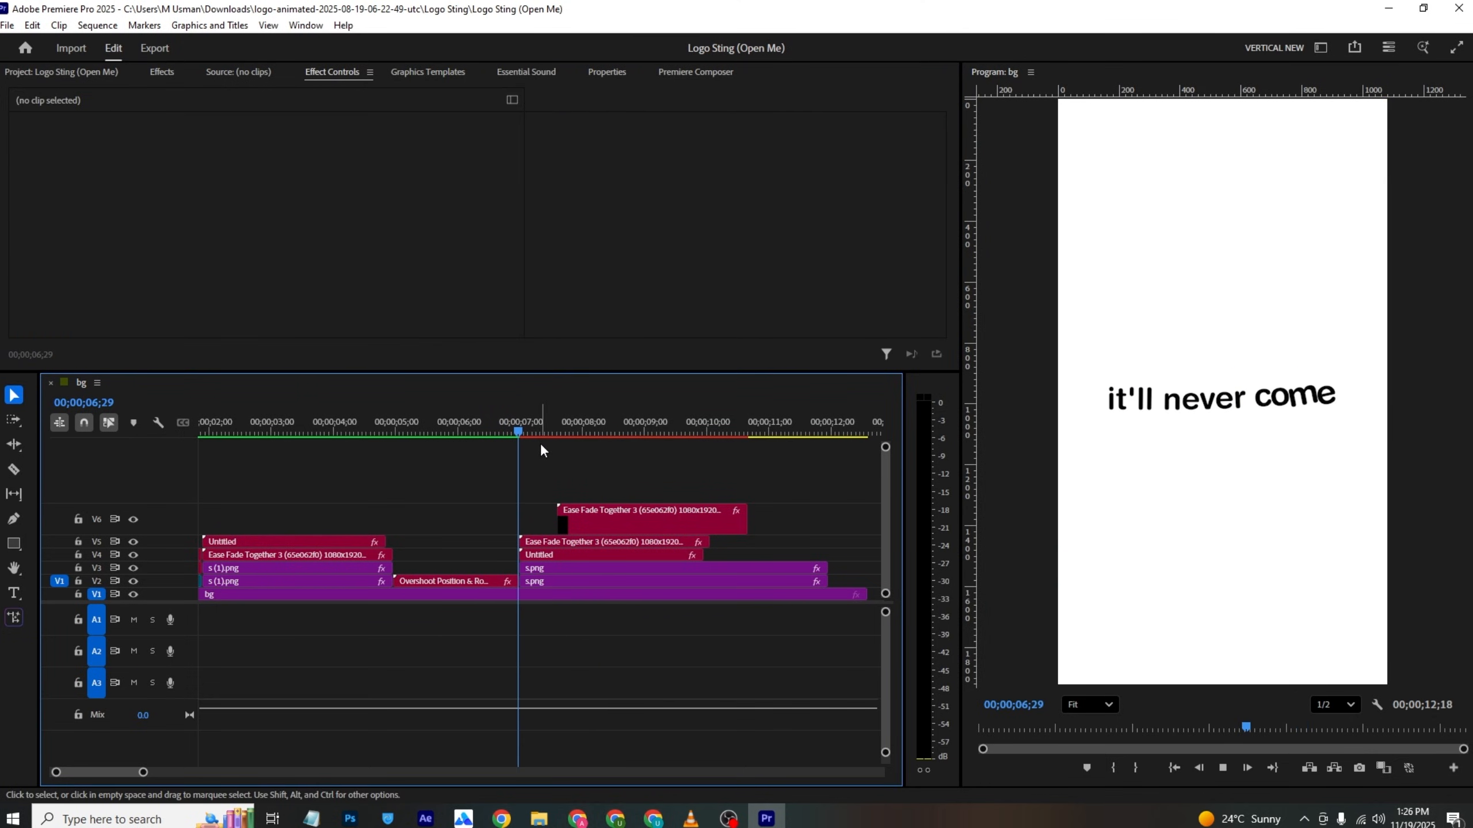
key(space)
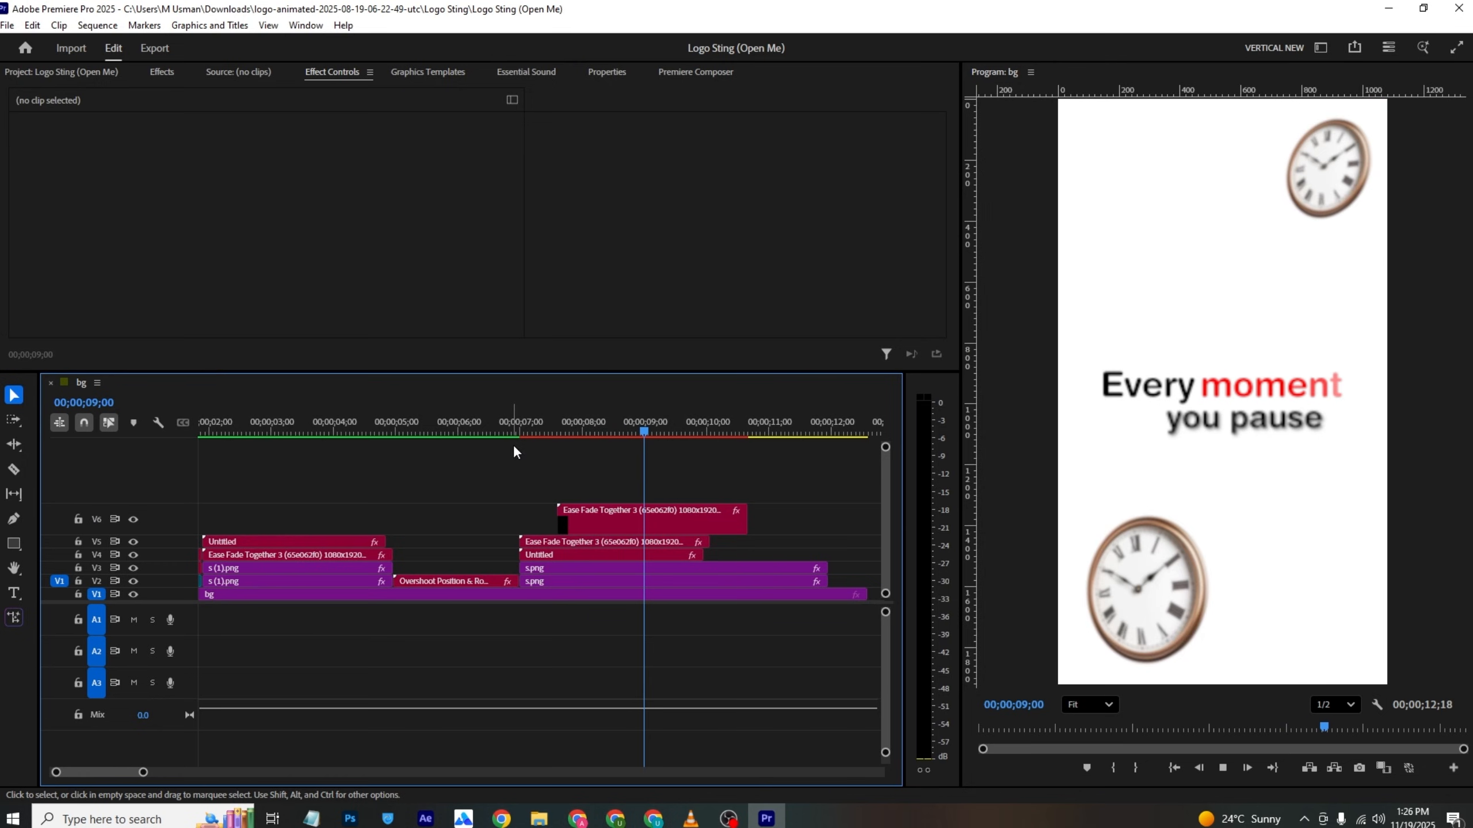
Step: Shift the V4 "you pause" title to start at about 00;00;08;00, and play back the scene
click(579, 554)
drag(579, 555, 643, 555)
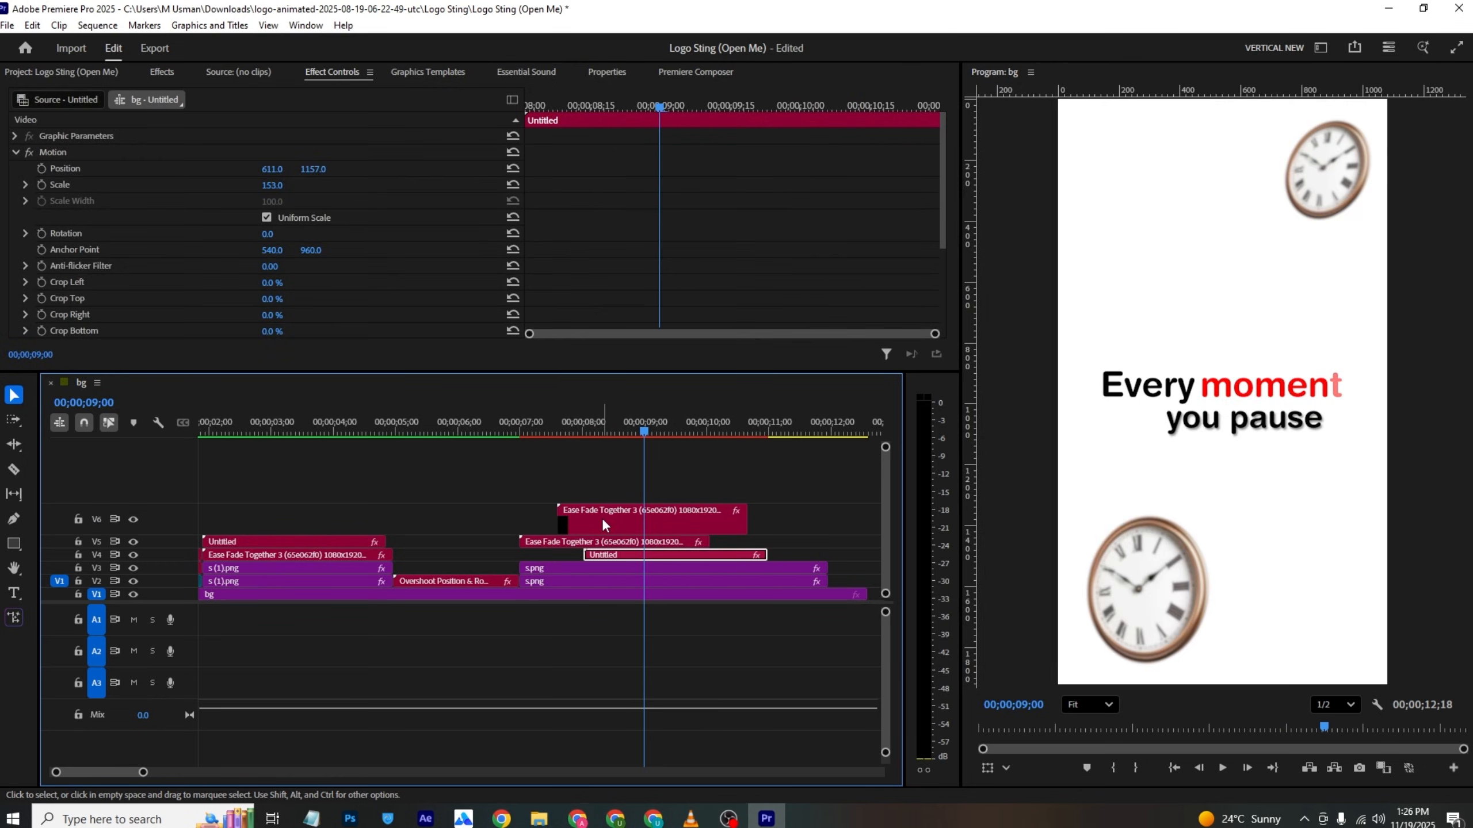
click(516, 429)
key(space)
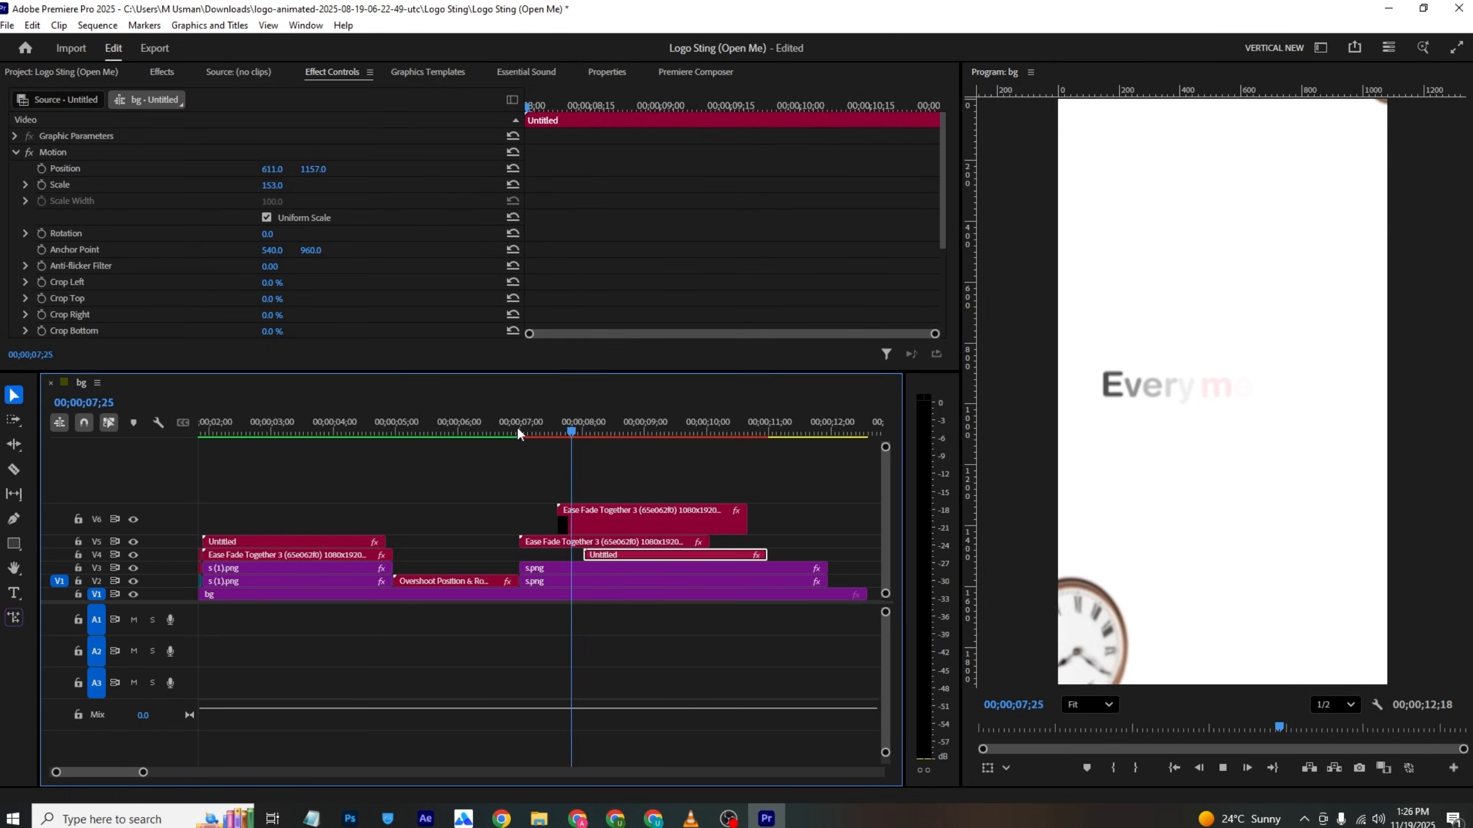
Step: Nest the clock scene's clips on V2 through V6 into Nested Sequence 01
drag(797, 493, 569, 583)
right_click(570, 583)
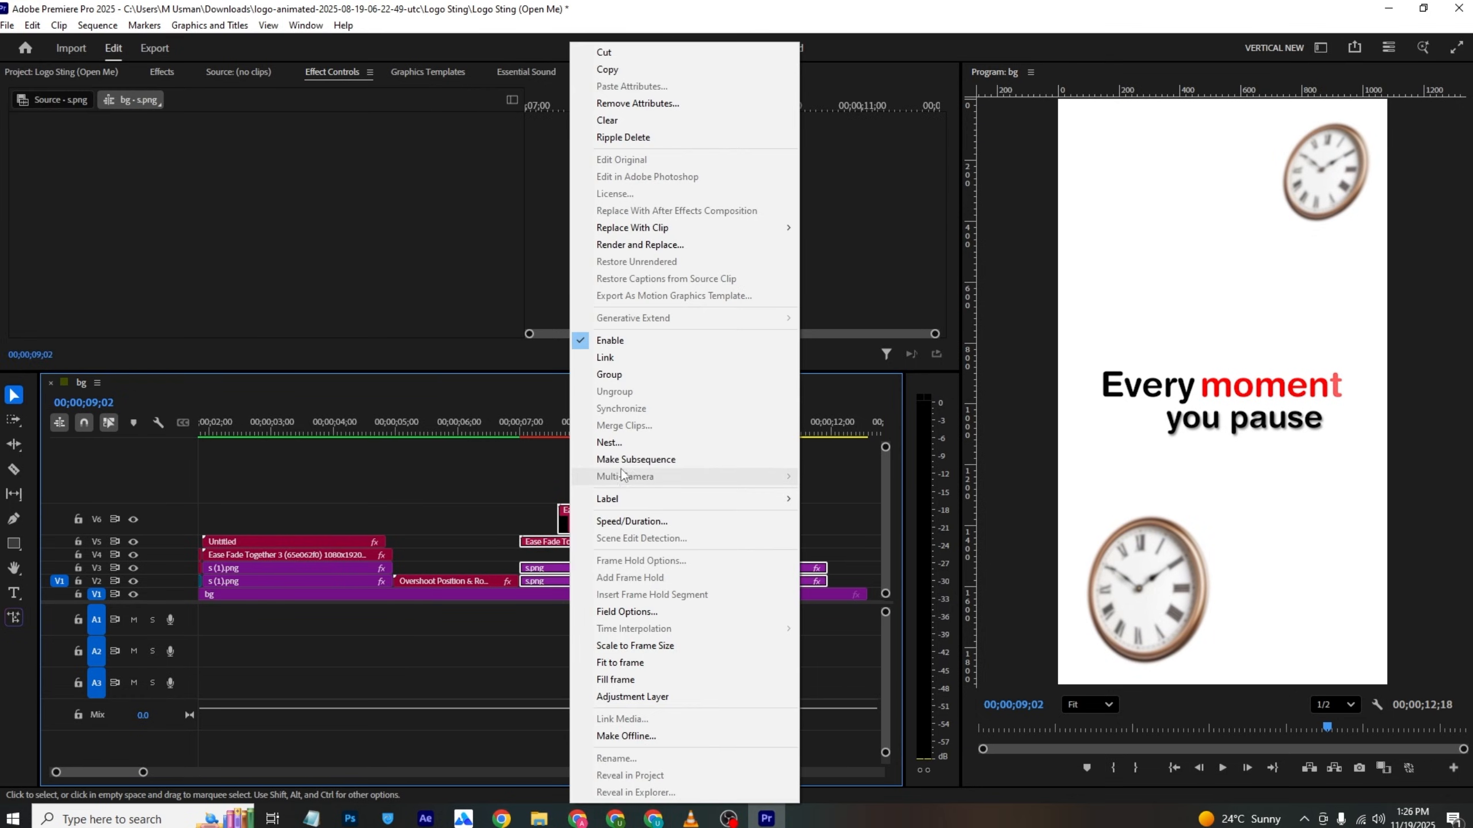
click(644, 439)
click(762, 428)
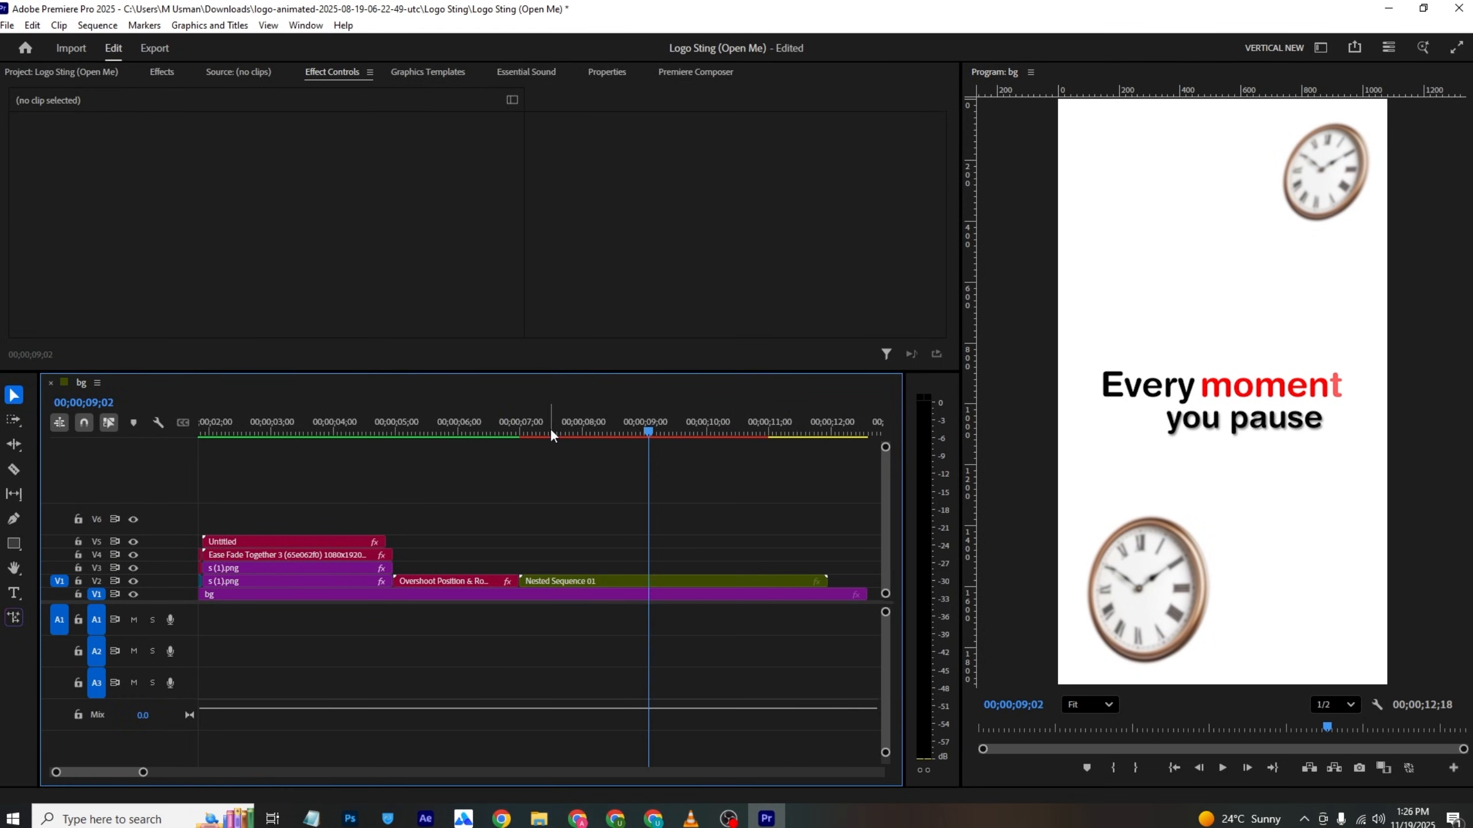
Step: Keyframe Nested Sequence 01's position and scale from 00;00;07;00, with scale going from 149 down to 100 by about 00;00;07;18
click(521, 428)
click(582, 580)
click(42, 168)
click(41, 152)
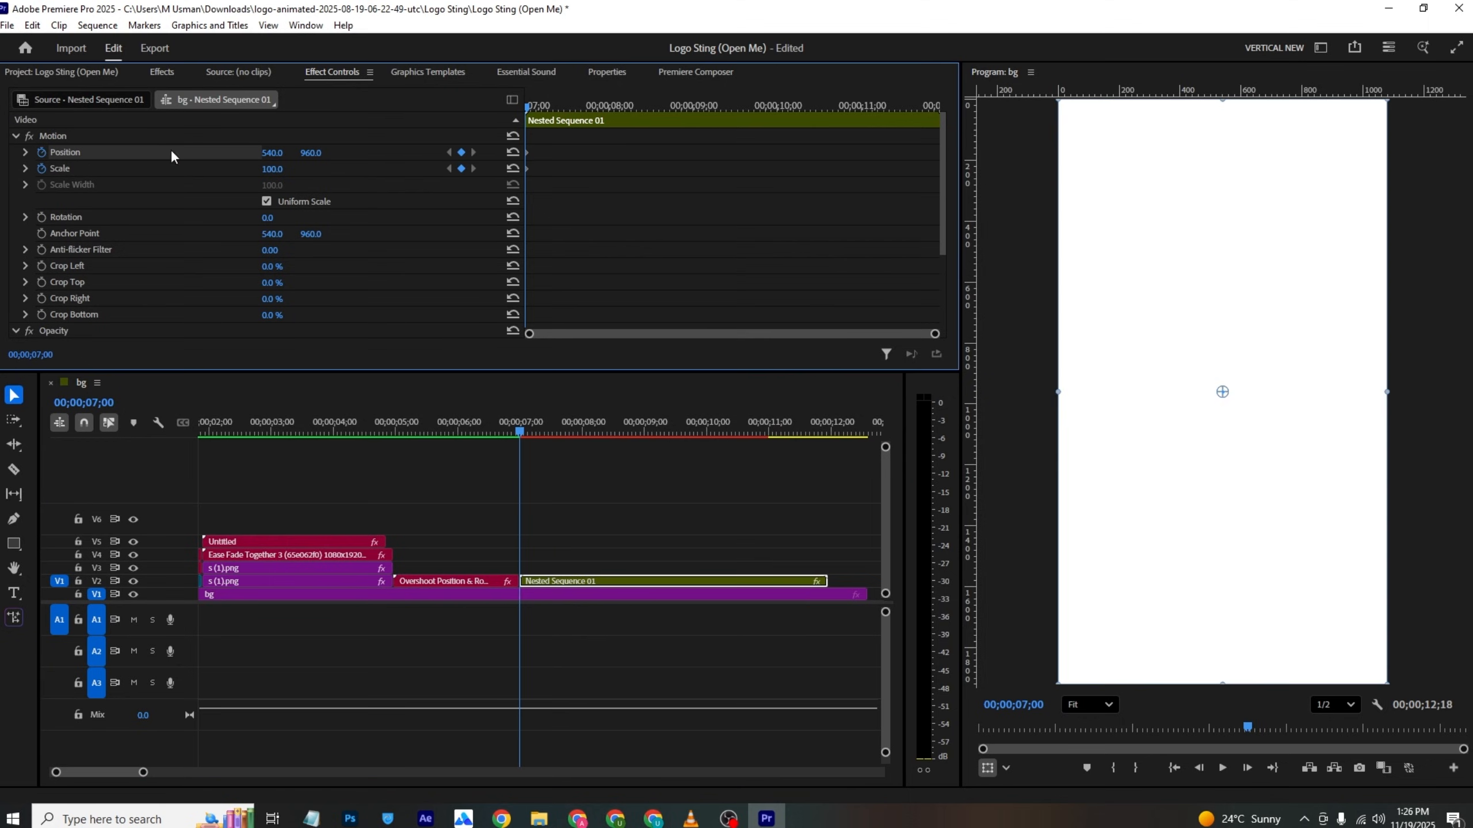
drag(524, 165, 578, 168)
drag(275, 174, 283, 169)
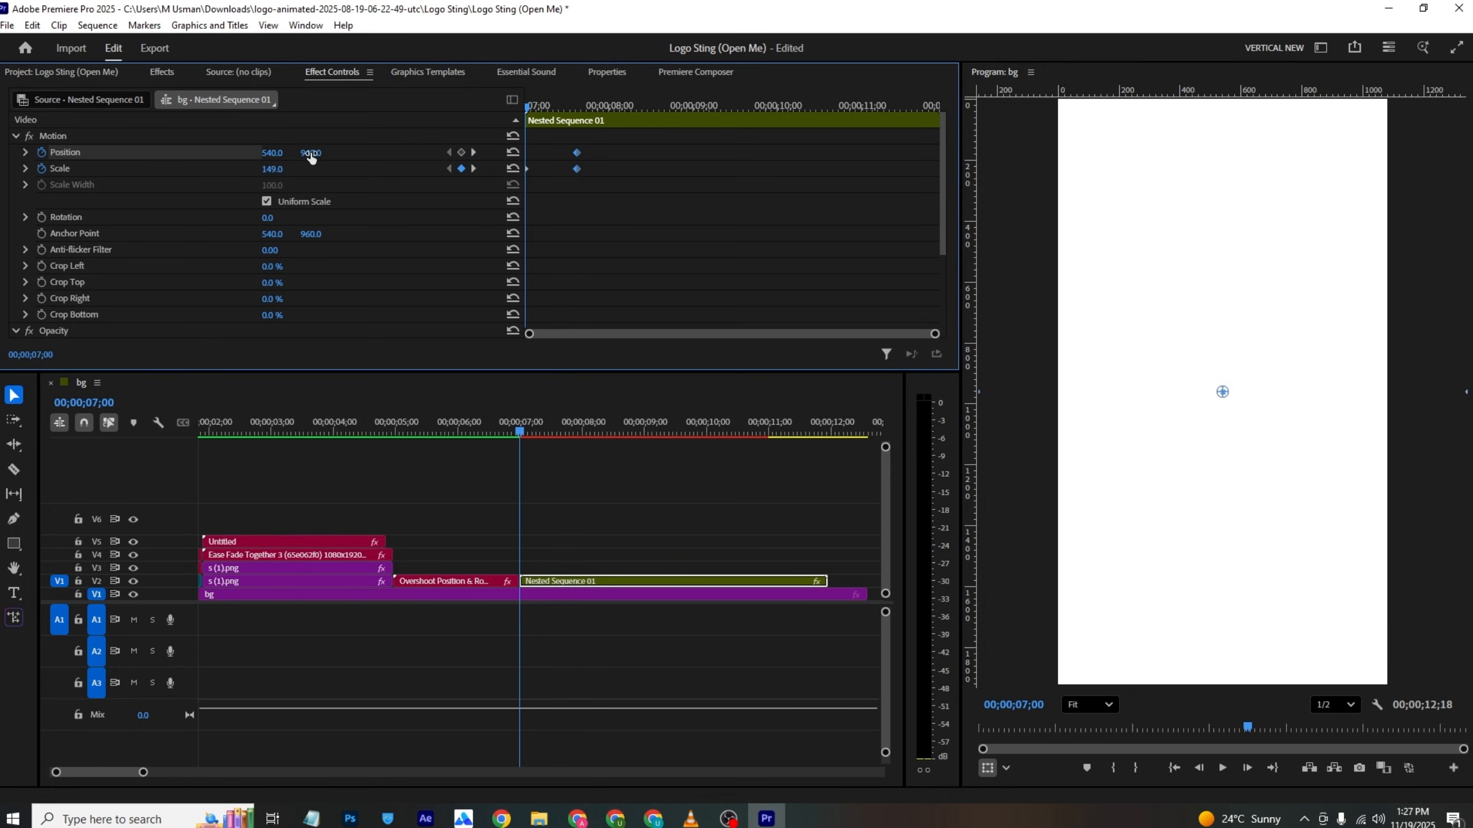
key(space)
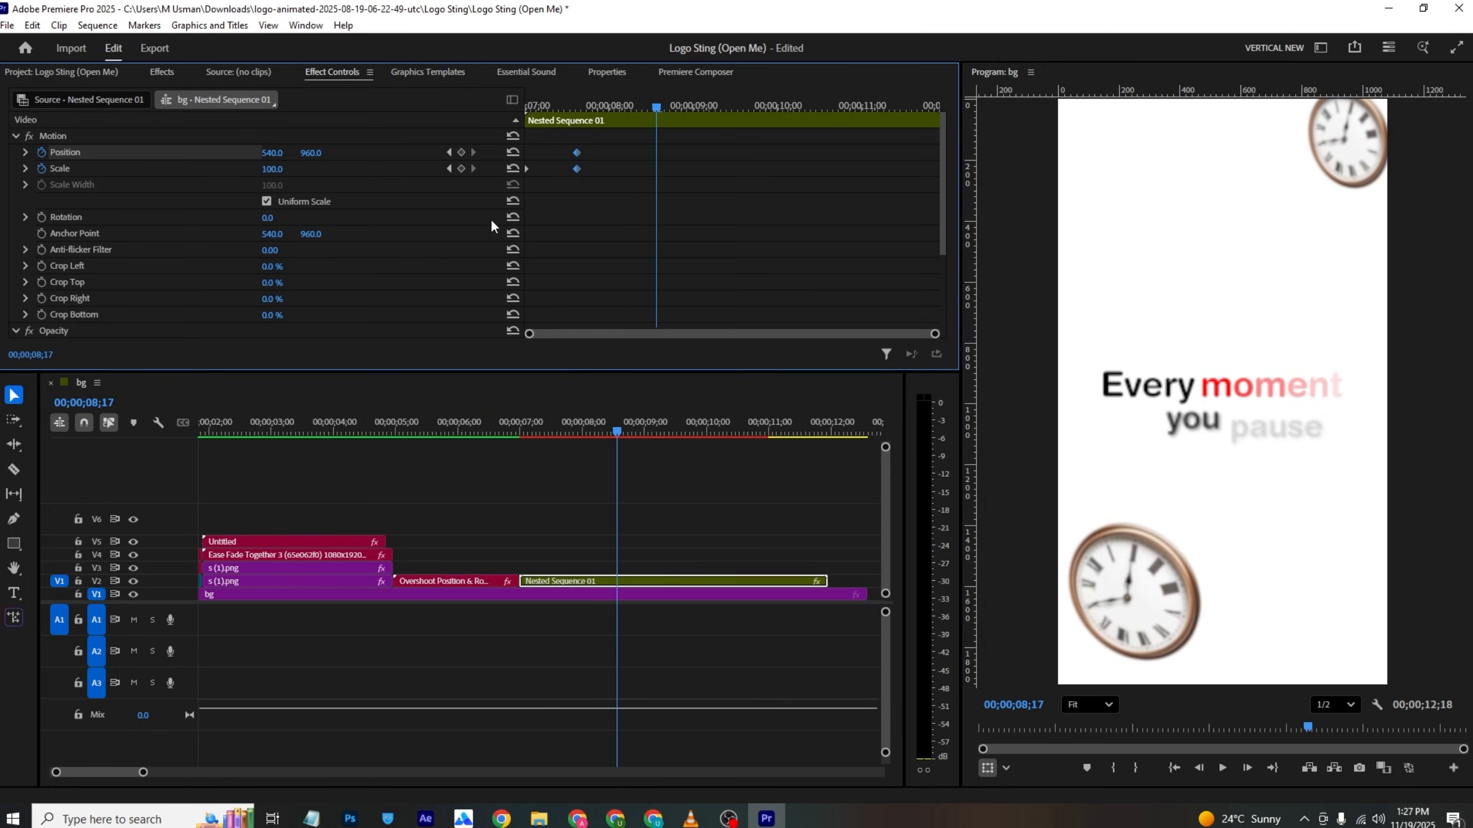
Step: Move the nested clip's ending keyframes to about 00;00;08;14, offset its horizontal position at 00;00;07;00, save the project and preview the motion
click(584, 138)
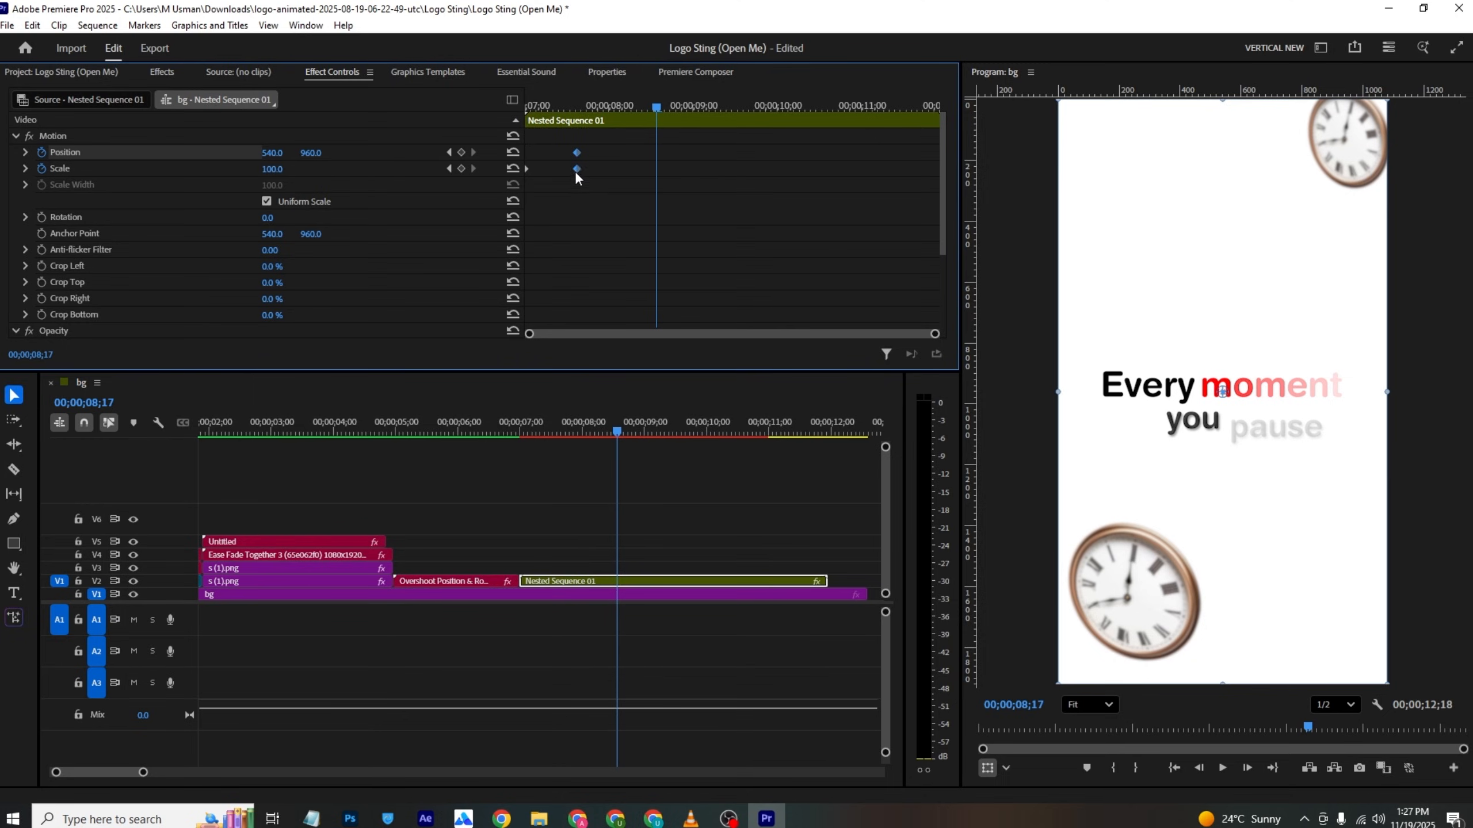
drag(594, 106, 450, 114)
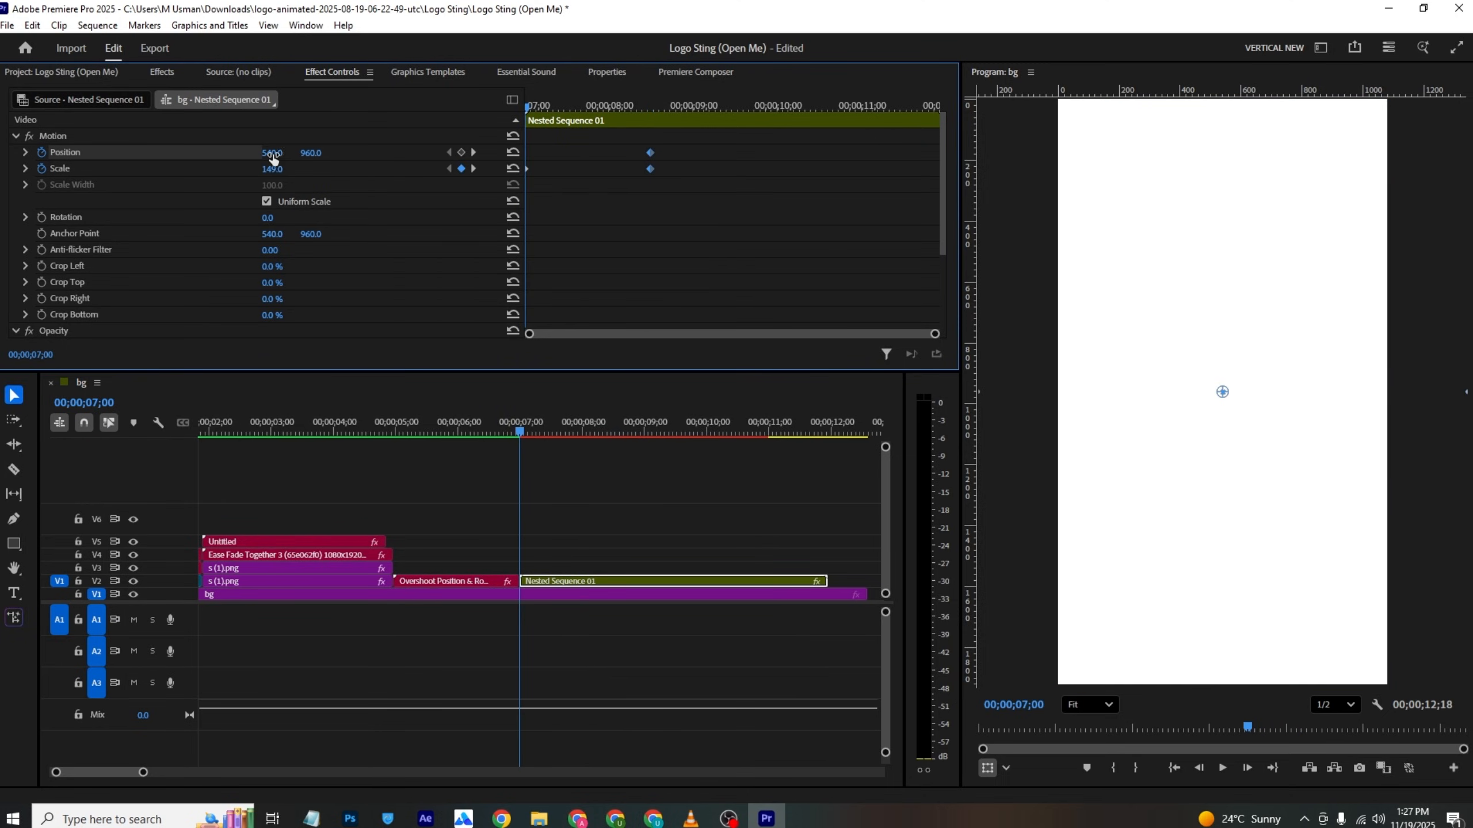
mouse_move(273, 154)
mouse_down()
mouse_move(303, 154)
mouse_move(281, 154)
mouse_up()
key(ctrl+s)
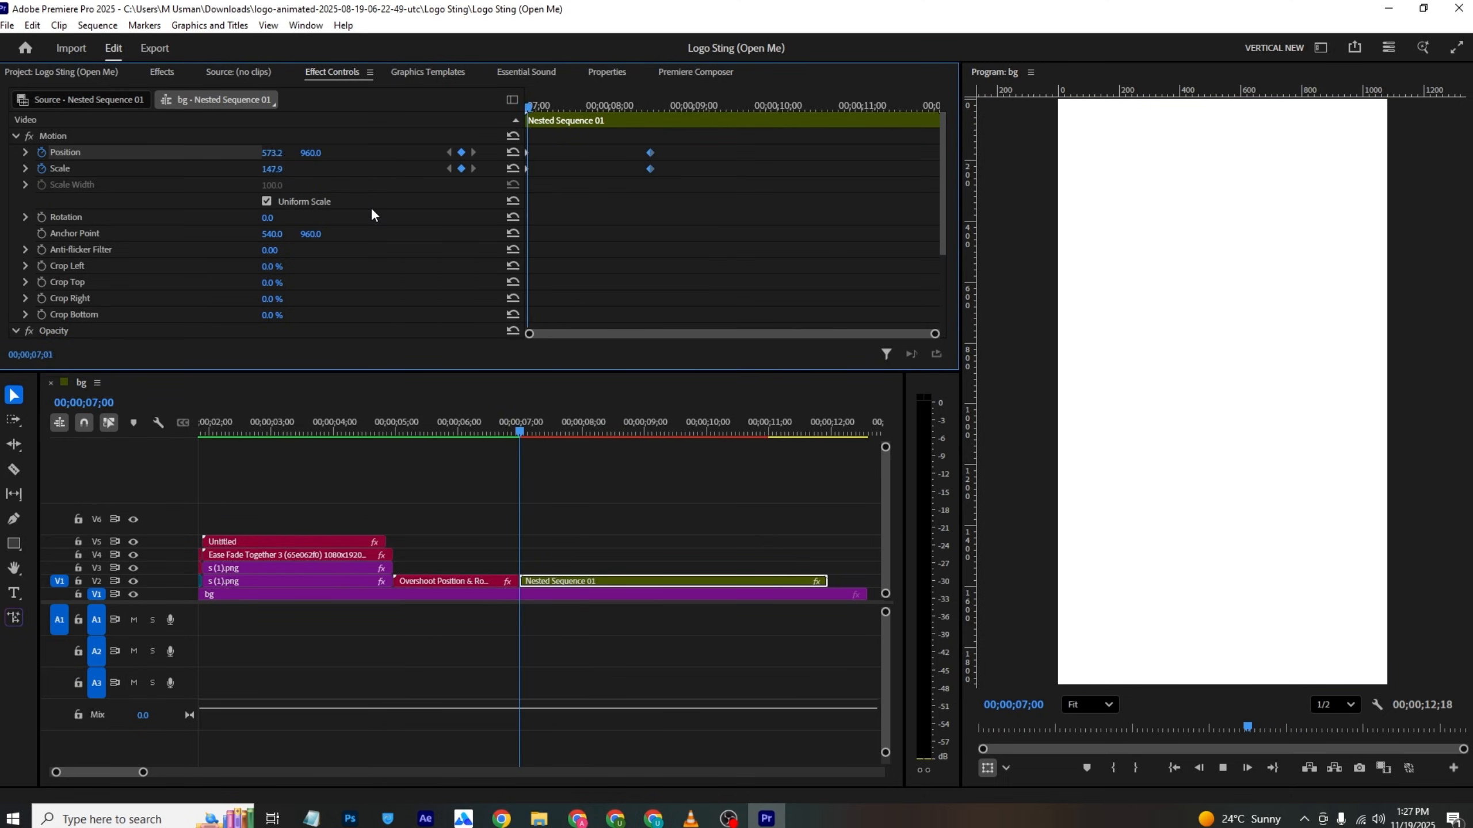
key(space)
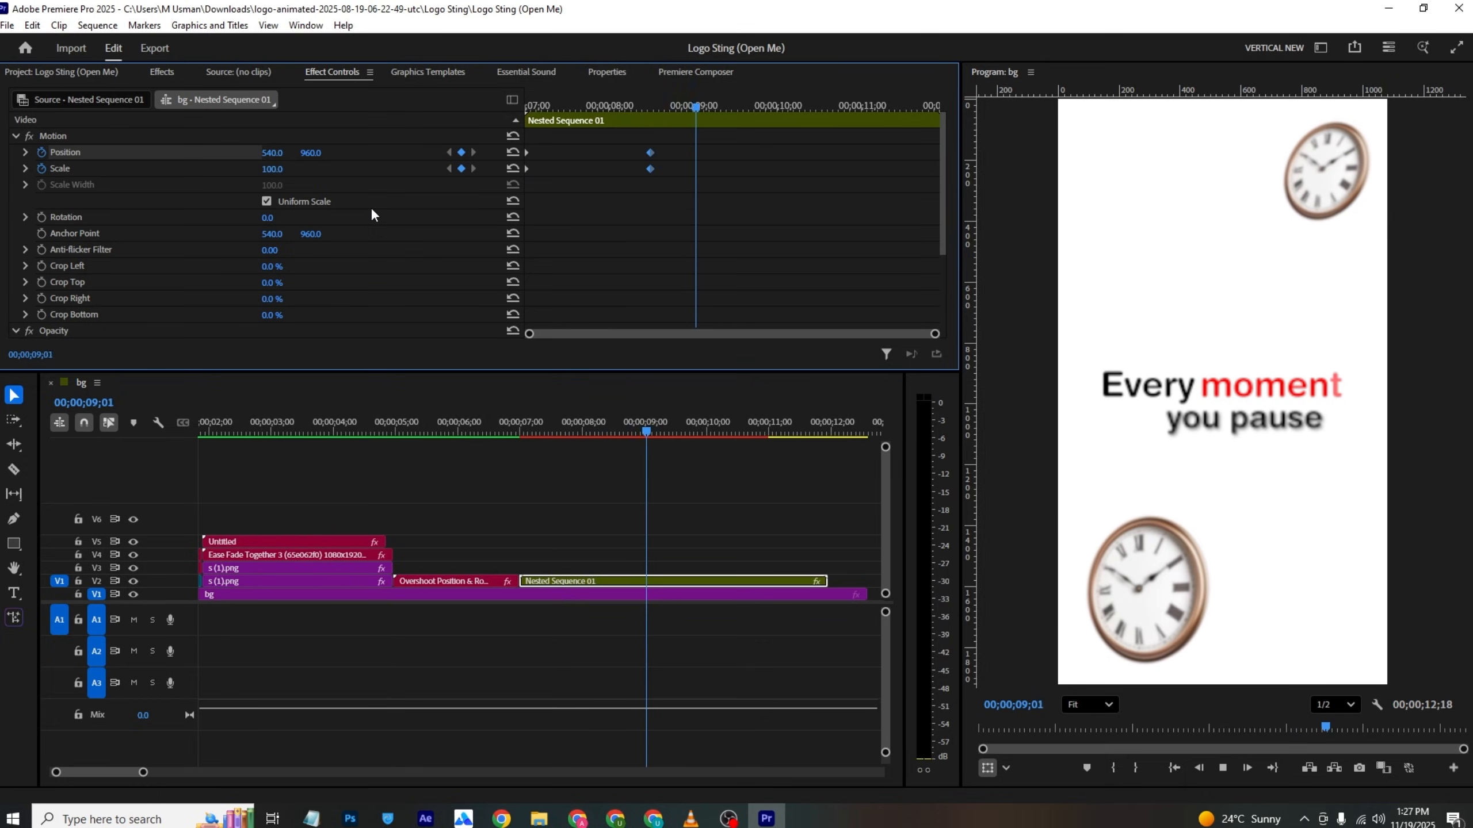
key(space)
Step: Inspect the nested clip's position and scale velocity graphs, then check the following scene in the VLC reference video
click(24, 152)
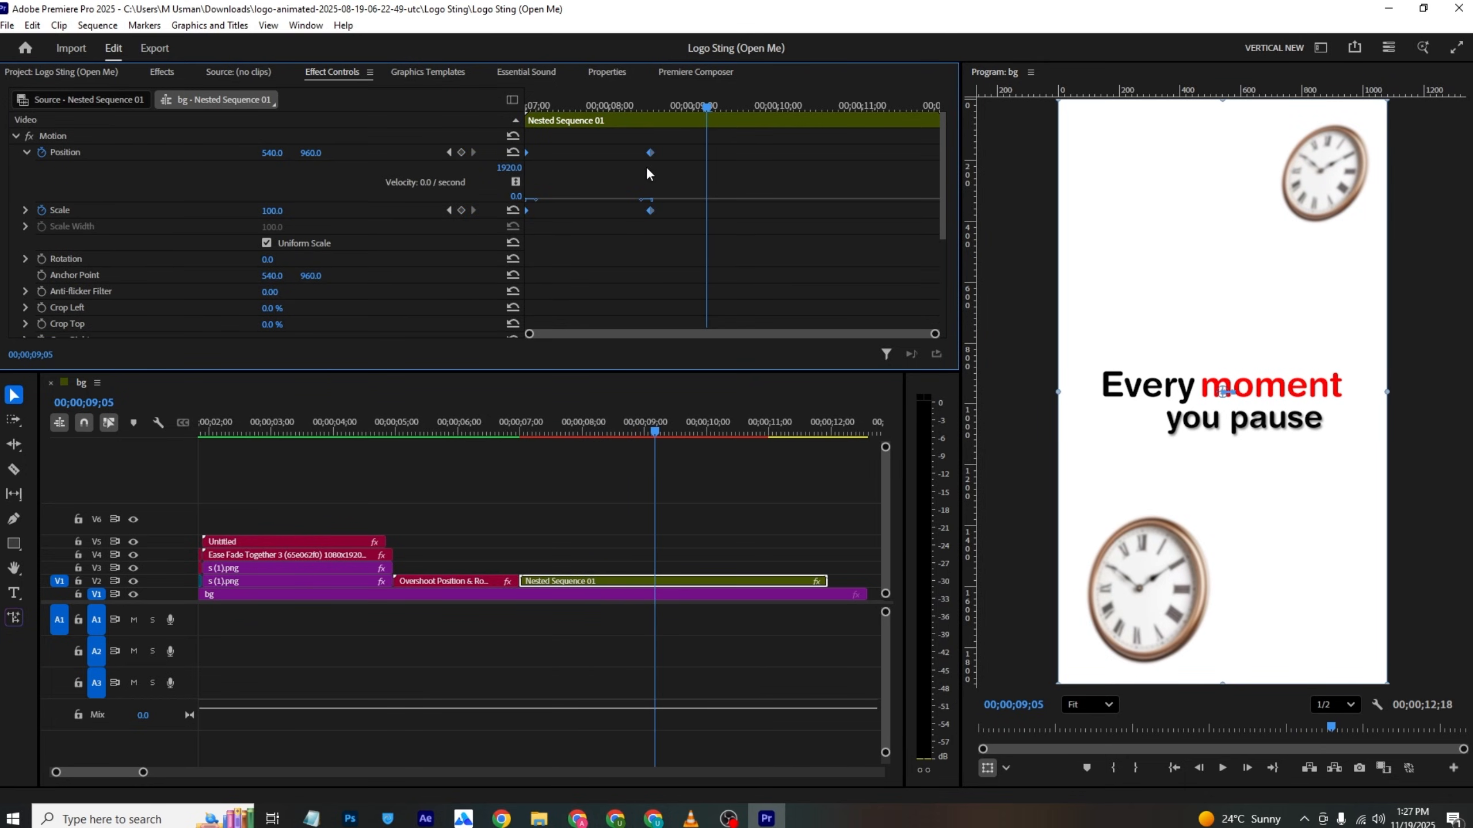
click(25, 209)
click(607, 500)
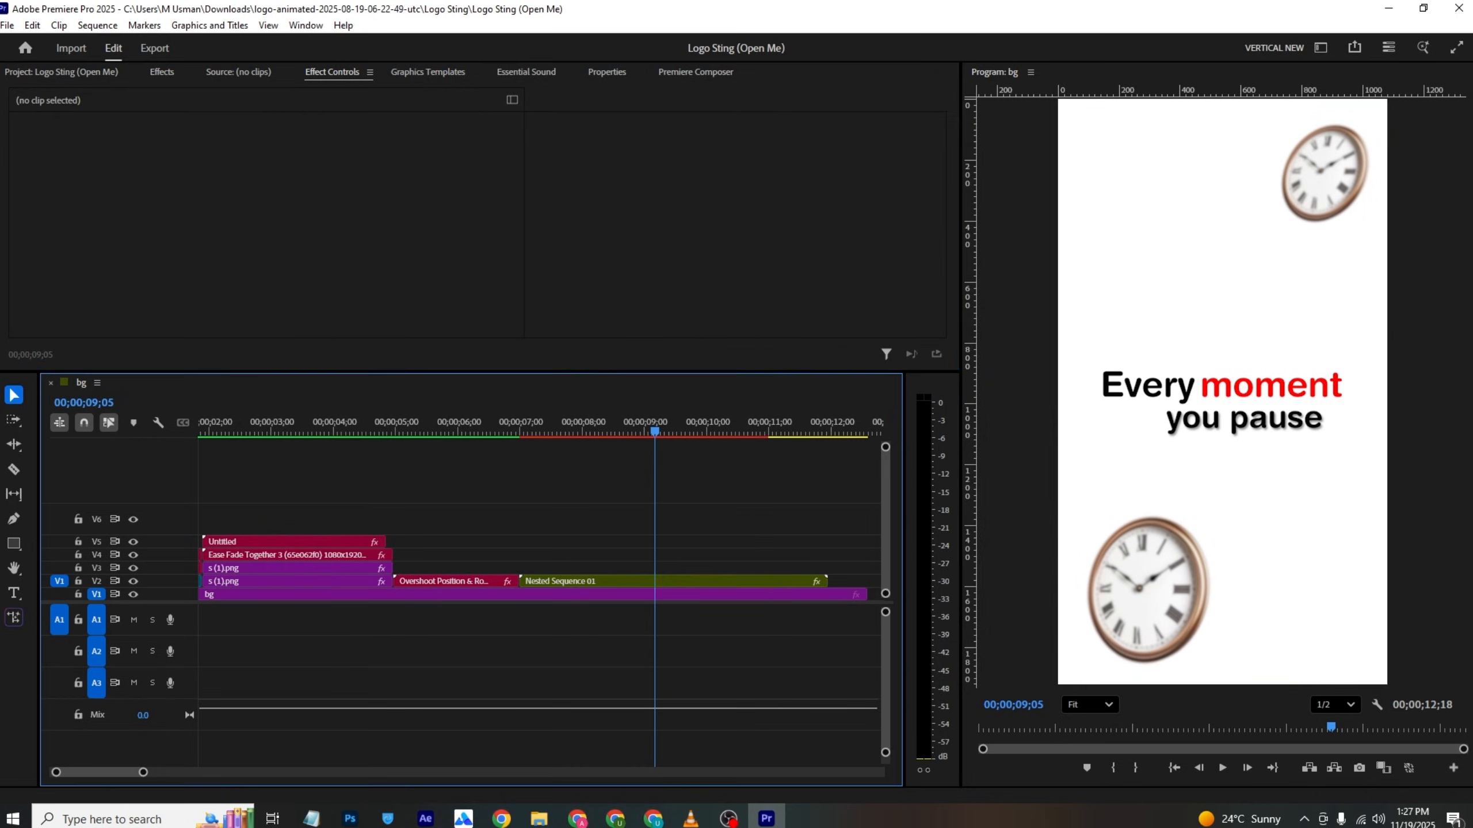
click(690, 818)
key(space)
key(space)
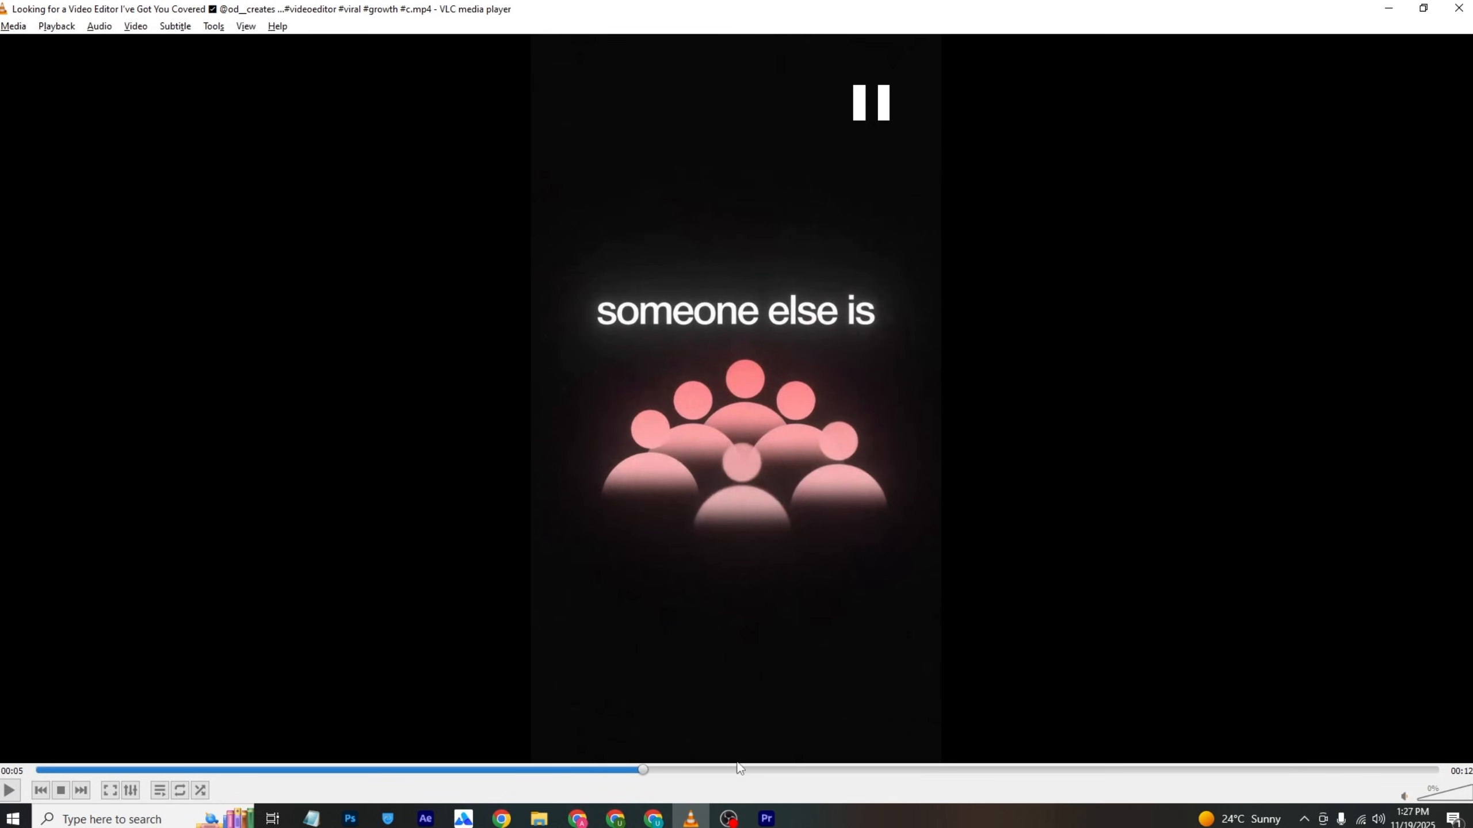
key(alt+Tab)
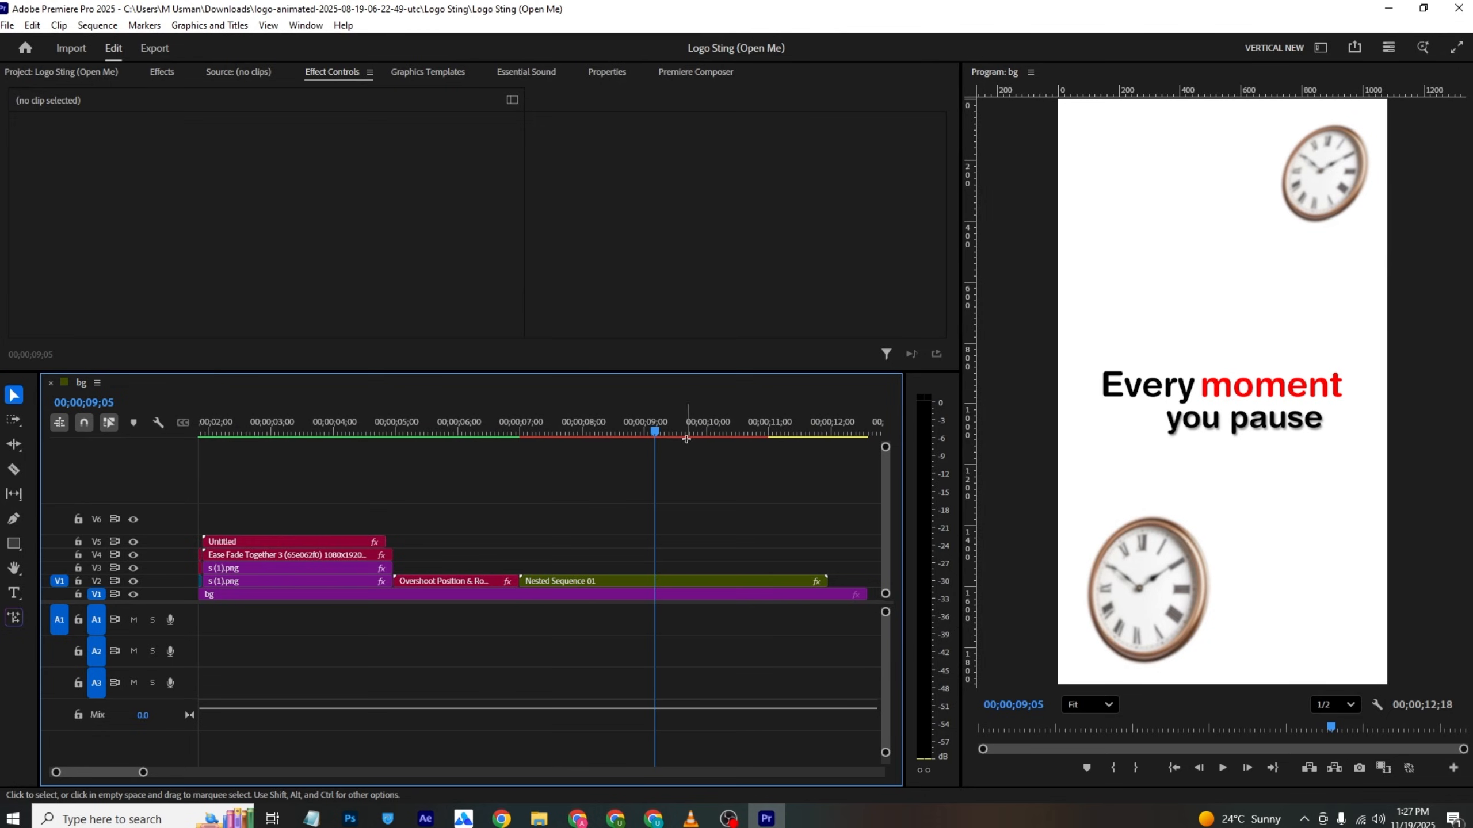
Step: Split Nested Sequence 01 at 00;00;09;24 and delete the part after the cut
key(ctrl+k)
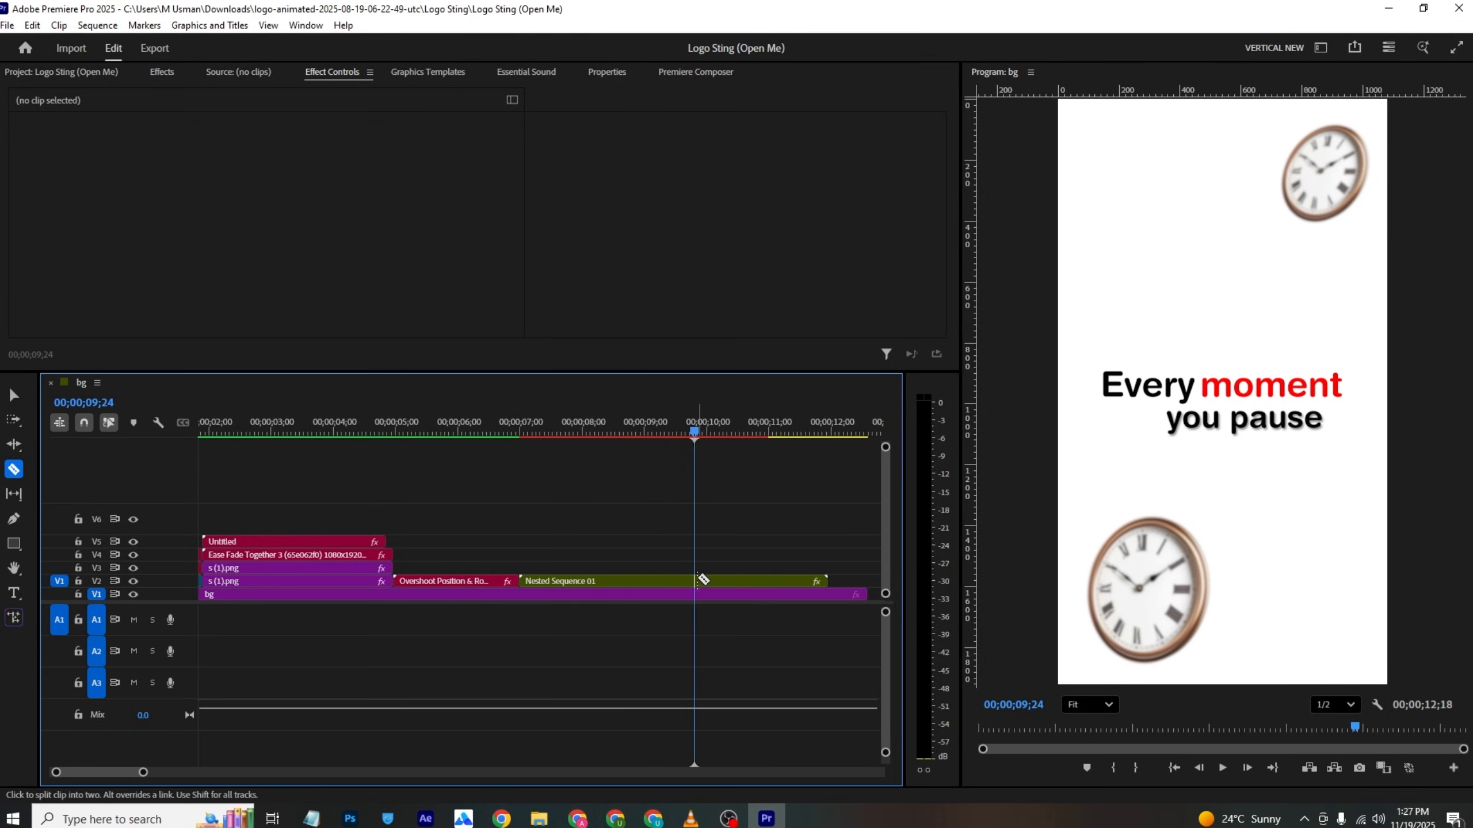
click(720, 578)
key(Delete)
Step: Place the client icon image on V2 at 00;00;09;24 and show its effect settings
click(97, 78)
drag(472, 174, 719, 582)
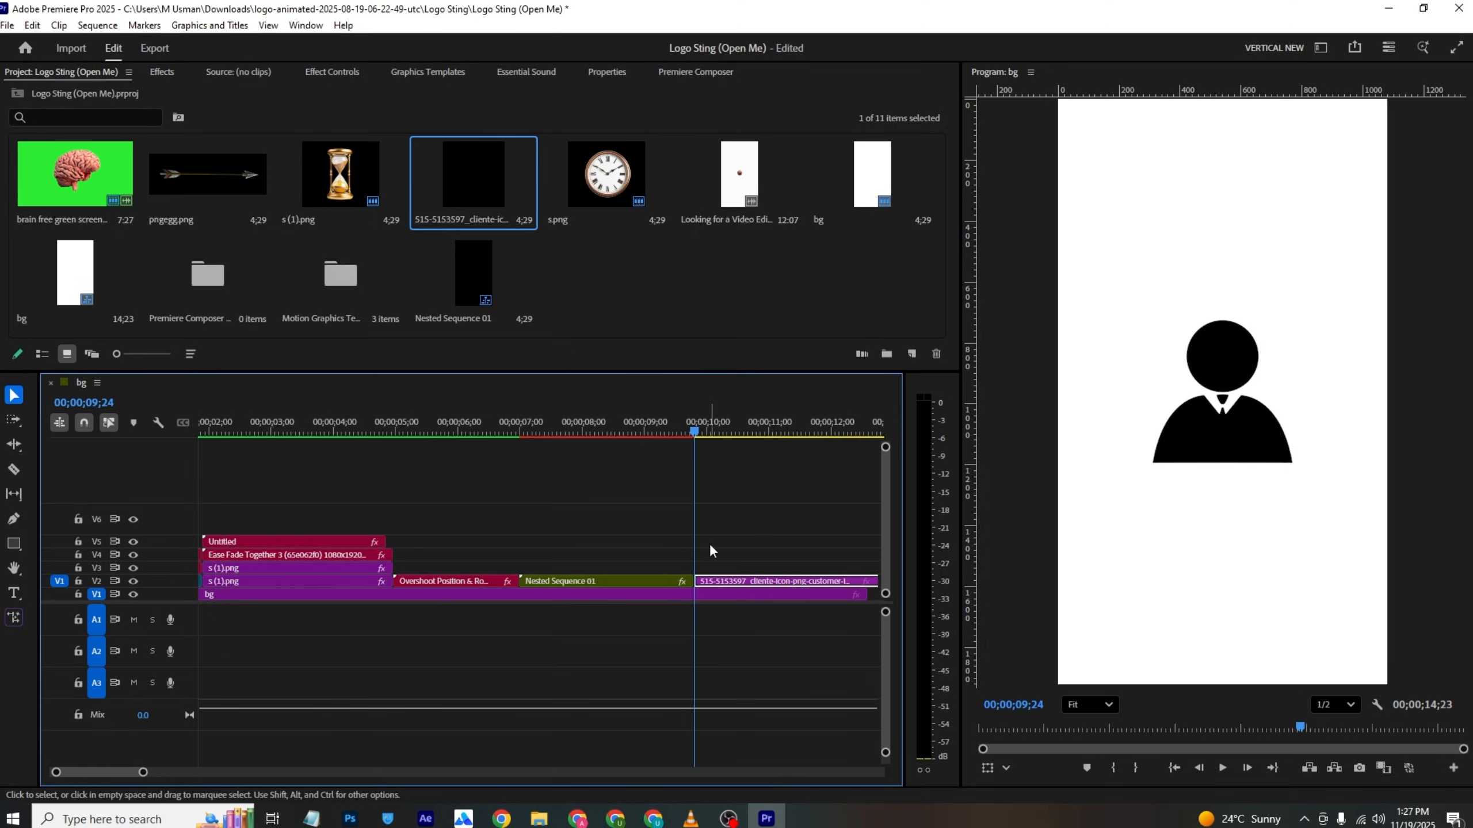
click(332, 72)
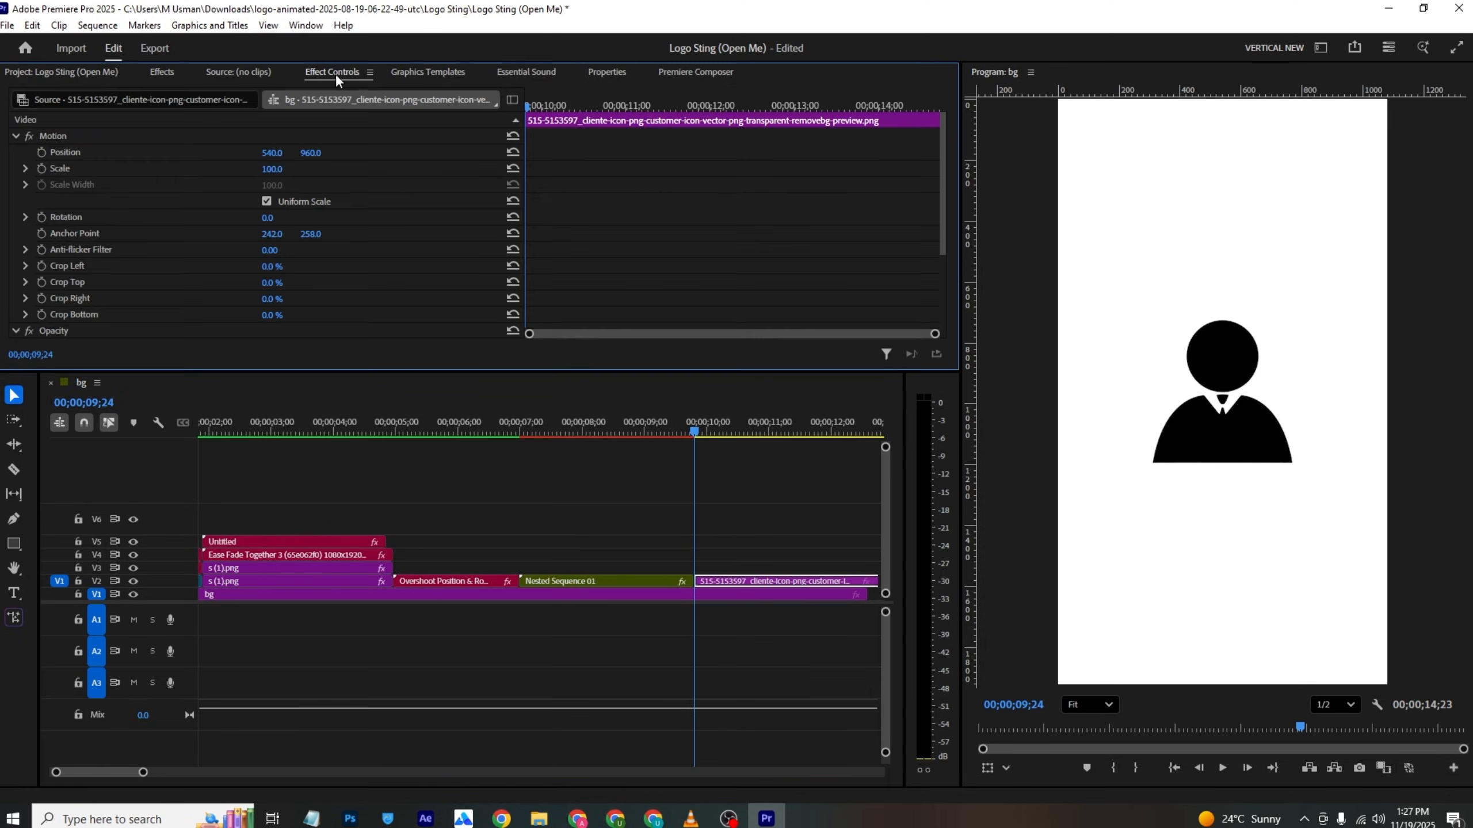
Step: Search the effects for Tint and check the icon scene in the VLC reference video
click(163, 71)
double_click(123, 95)
text(tint)
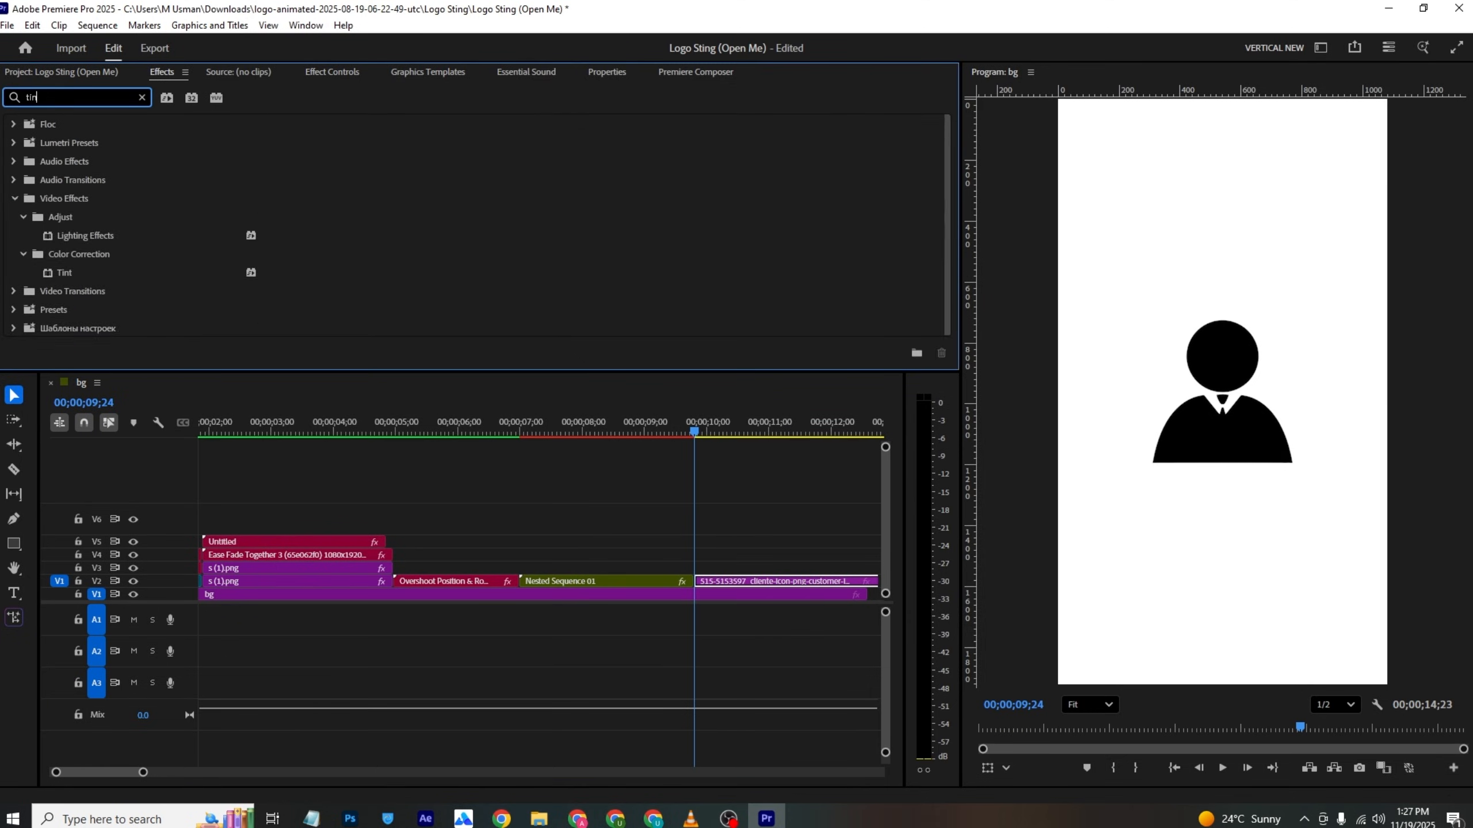
click(688, 823)
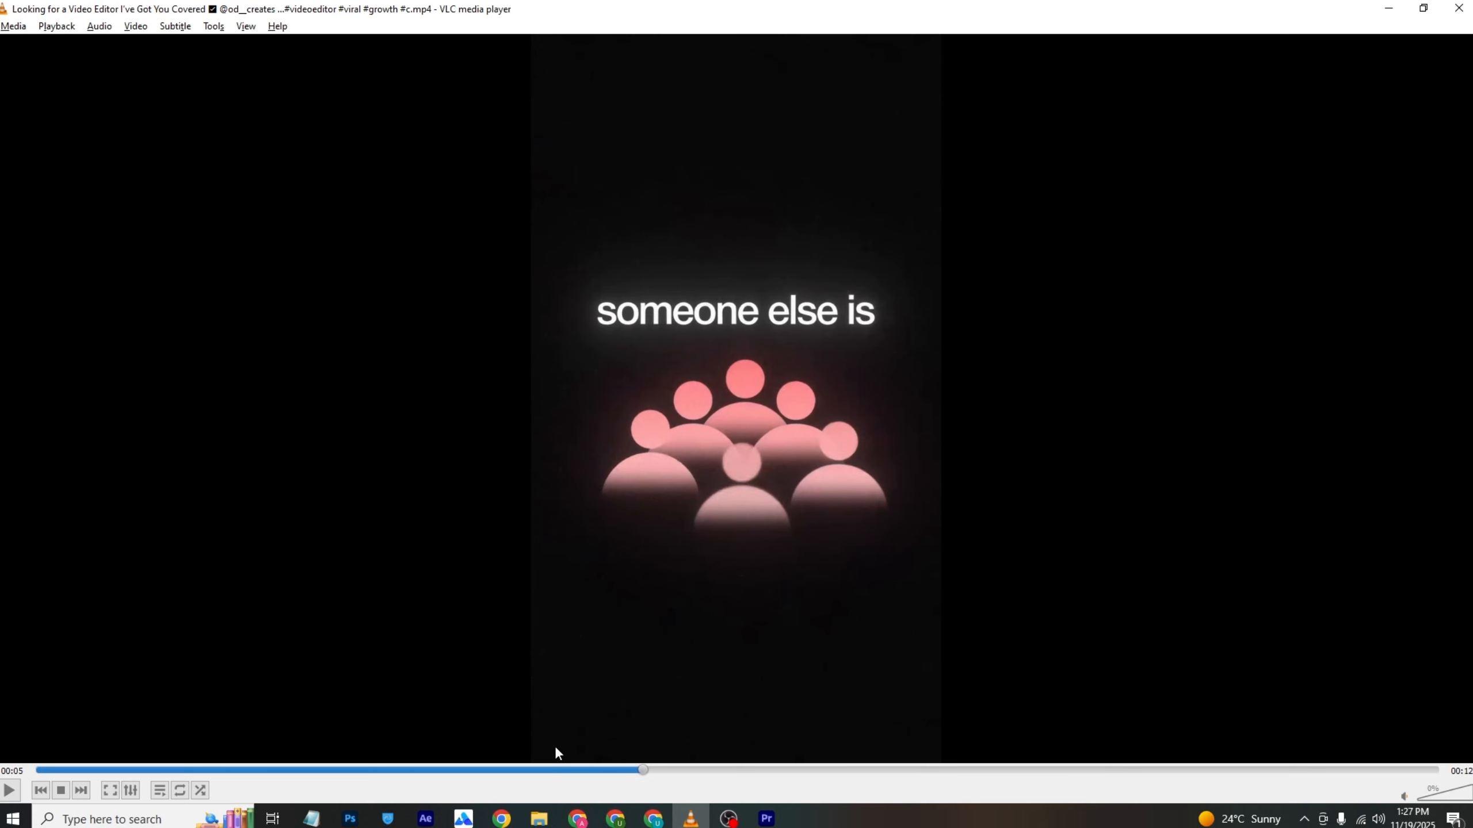
mouse_move(616, 781)
mouse_down()
mouse_move(526, 774)
mouse_move(609, 771)
mouse_up()
click(766, 819)
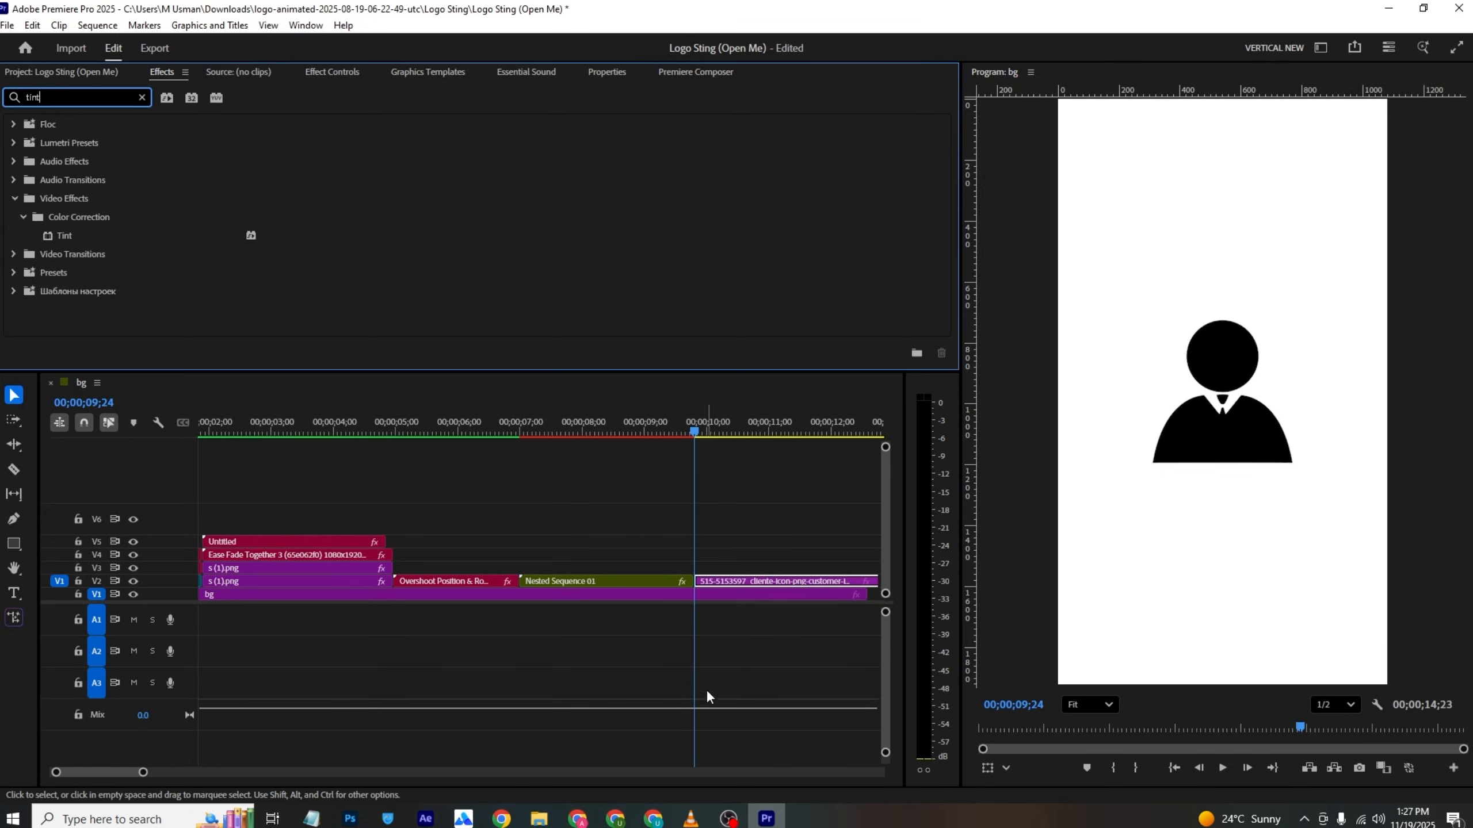
Step: Split the white bg clip on V1 at 00;00;09;24 and delete the part after the cut
text(c)
click(696, 596)
key(c)
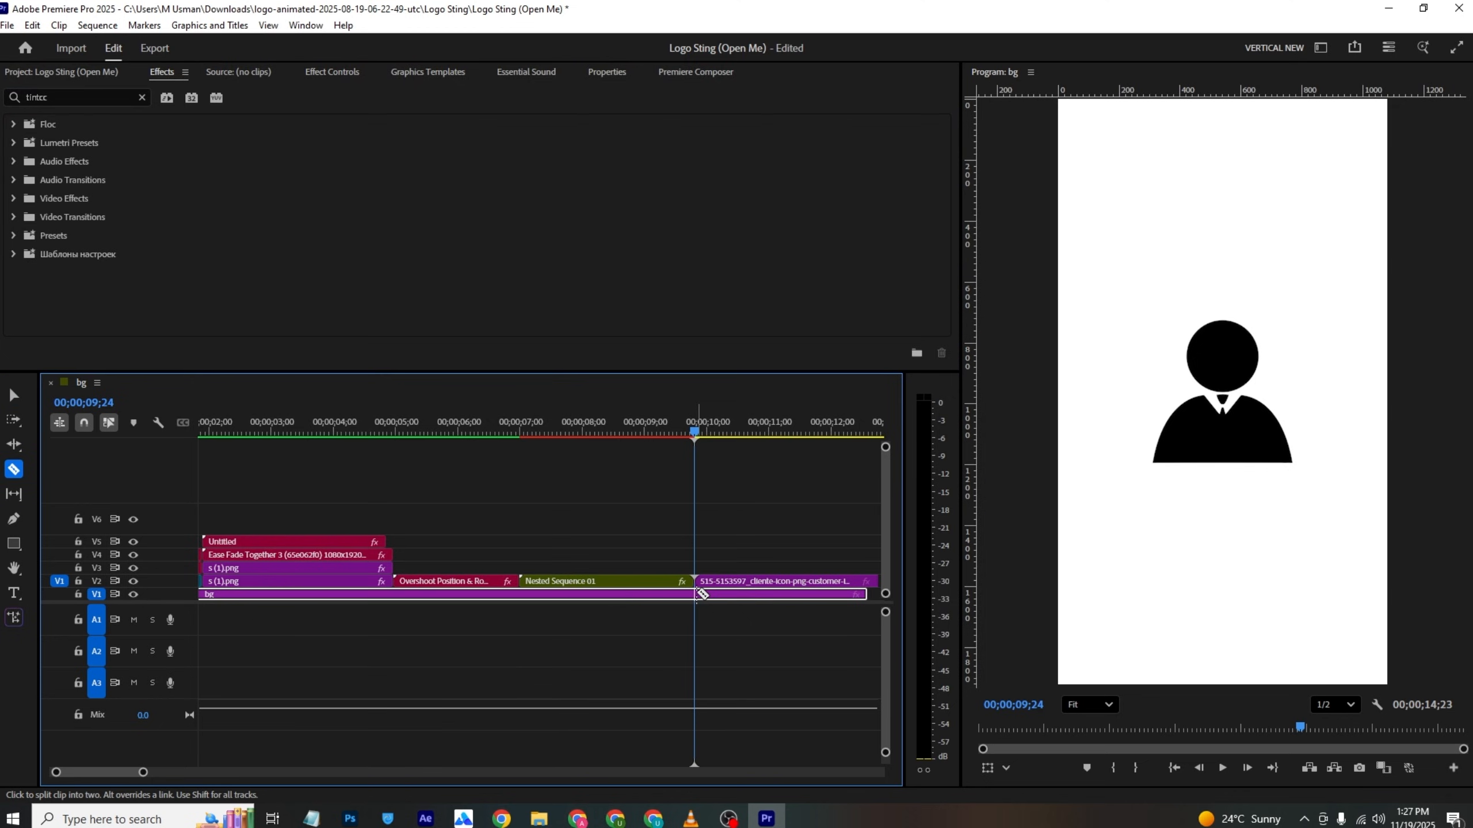
click(697, 596)
key(v)
click(715, 593)
key(Delete)
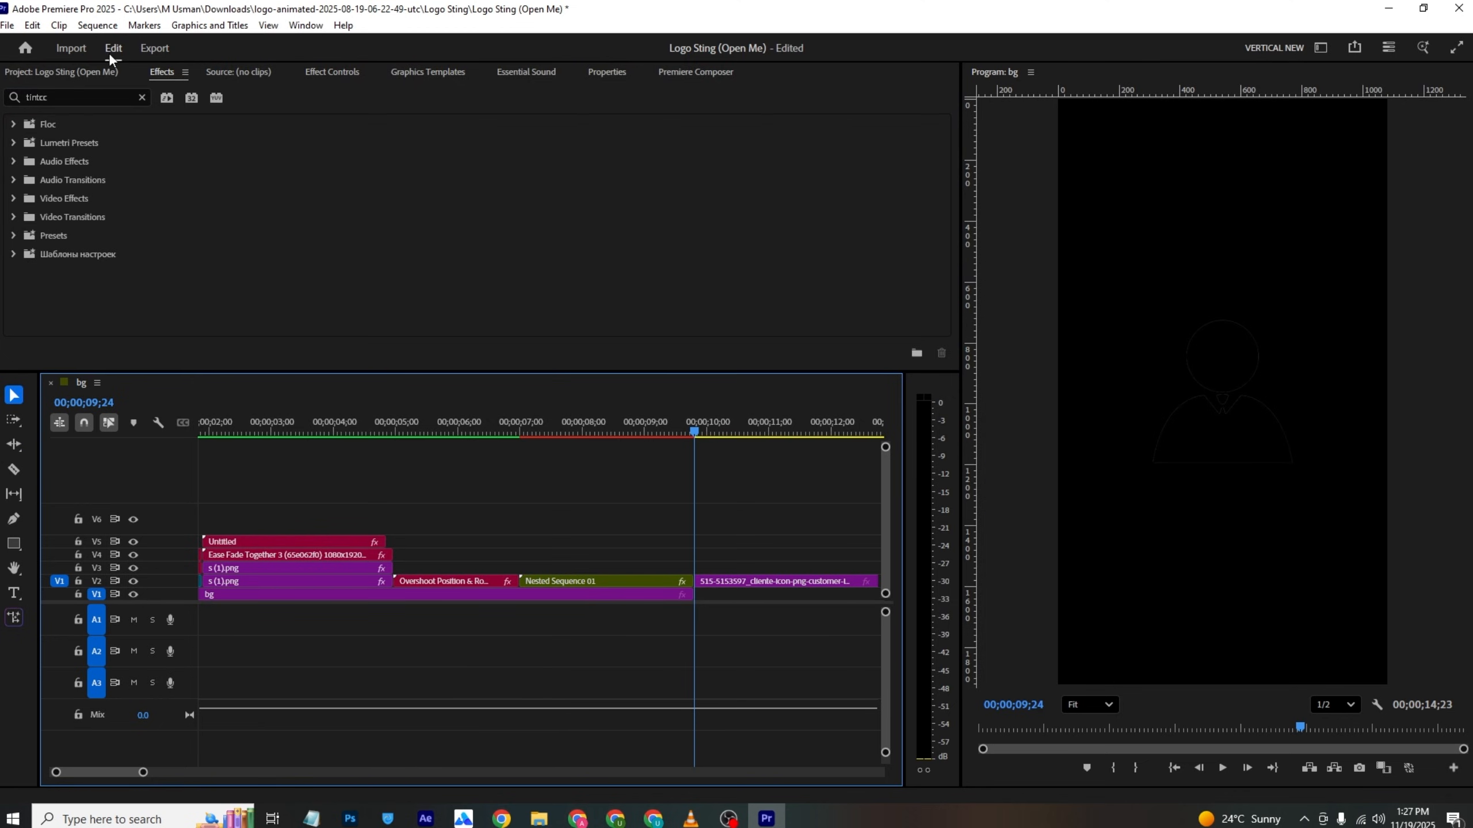
Step: Create a black color matte named "bg 2\" and place it on V1 under the client icon at 00;00;09;24
click(120, 78)
right_click(611, 272)
mouse_move(717, 335)
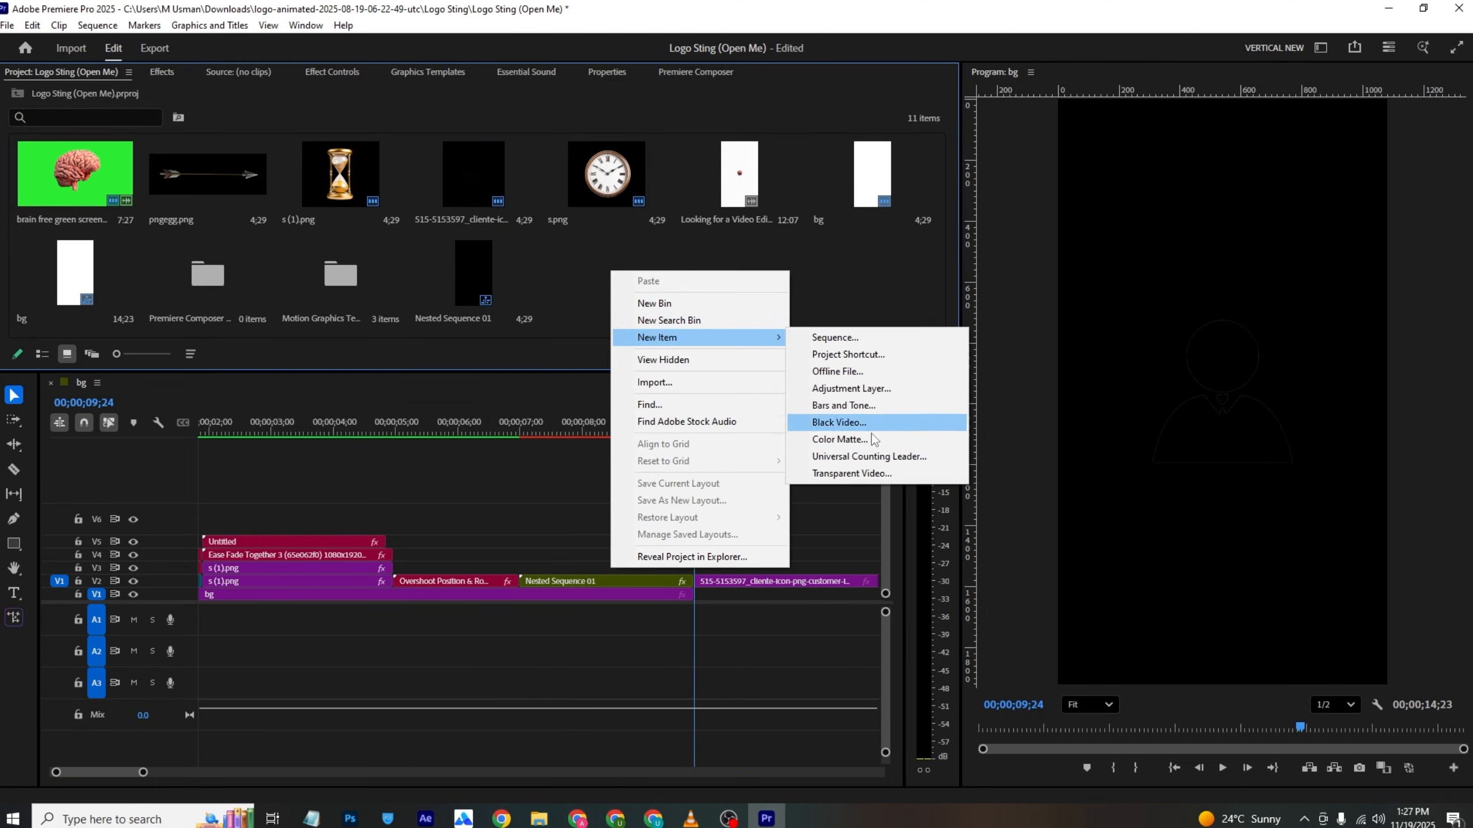
click(869, 438)
click(787, 482)
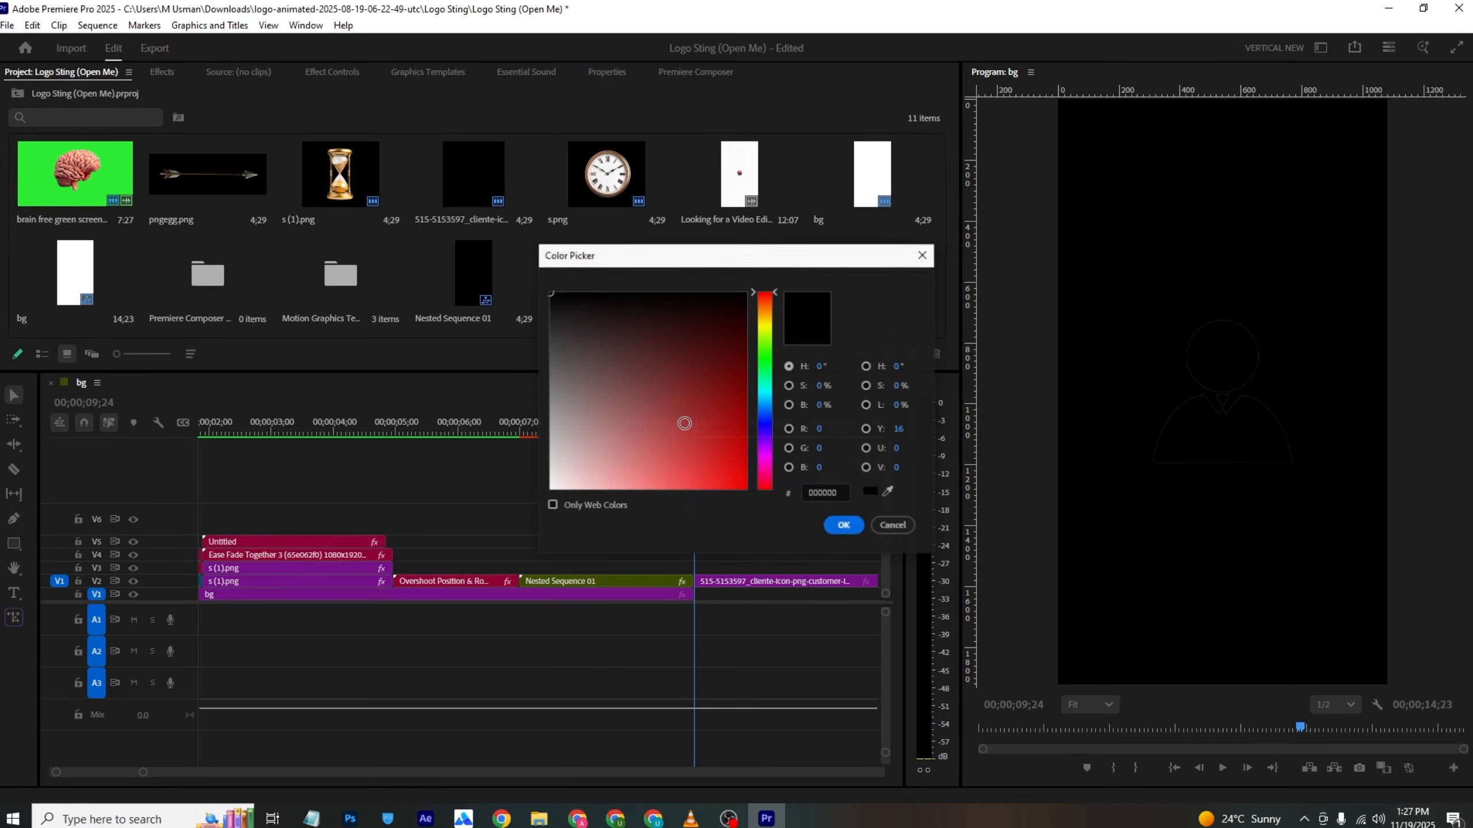
click(863, 528)
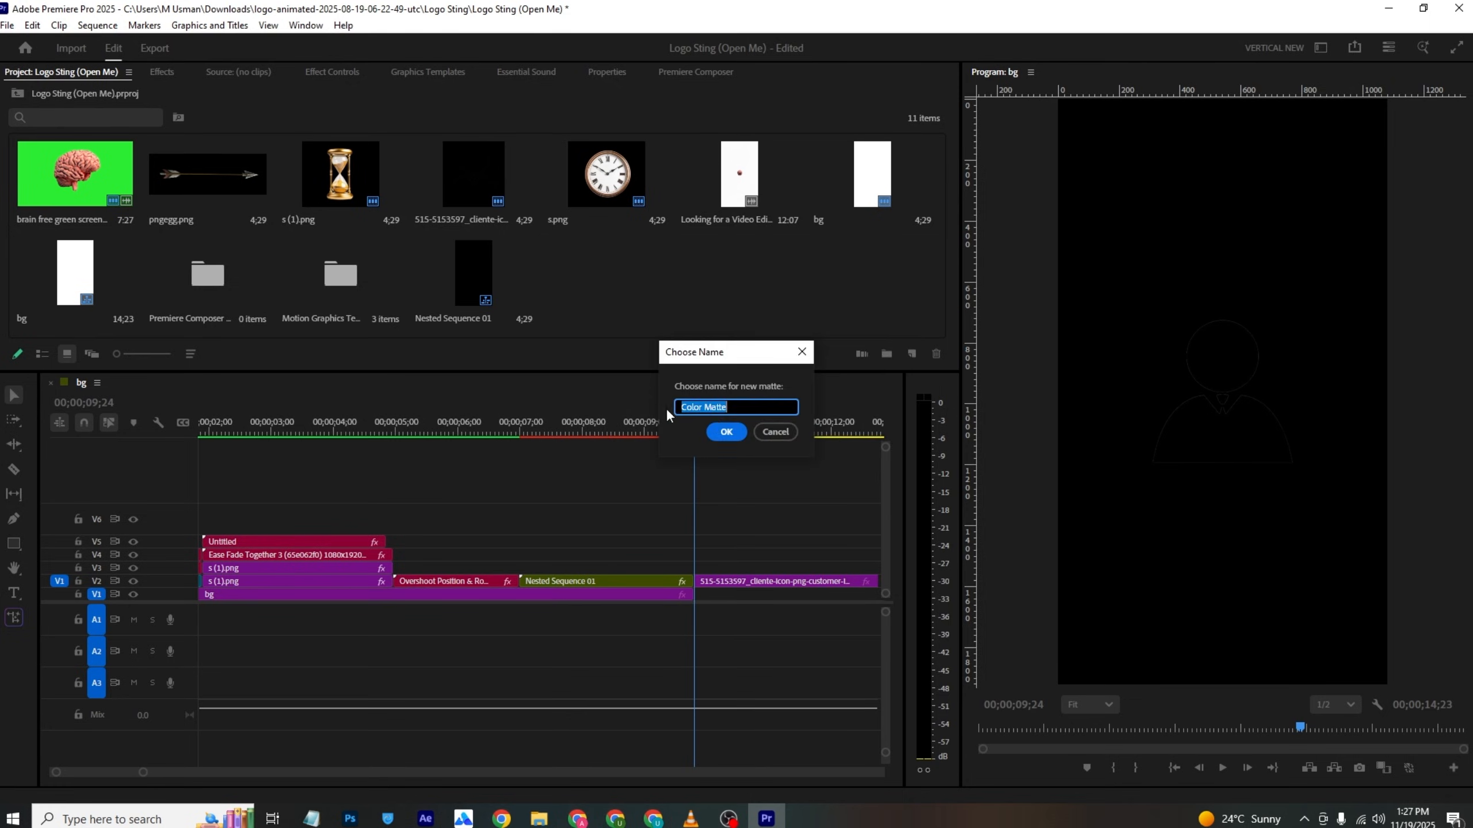
text(bg 2\)
click(711, 431)
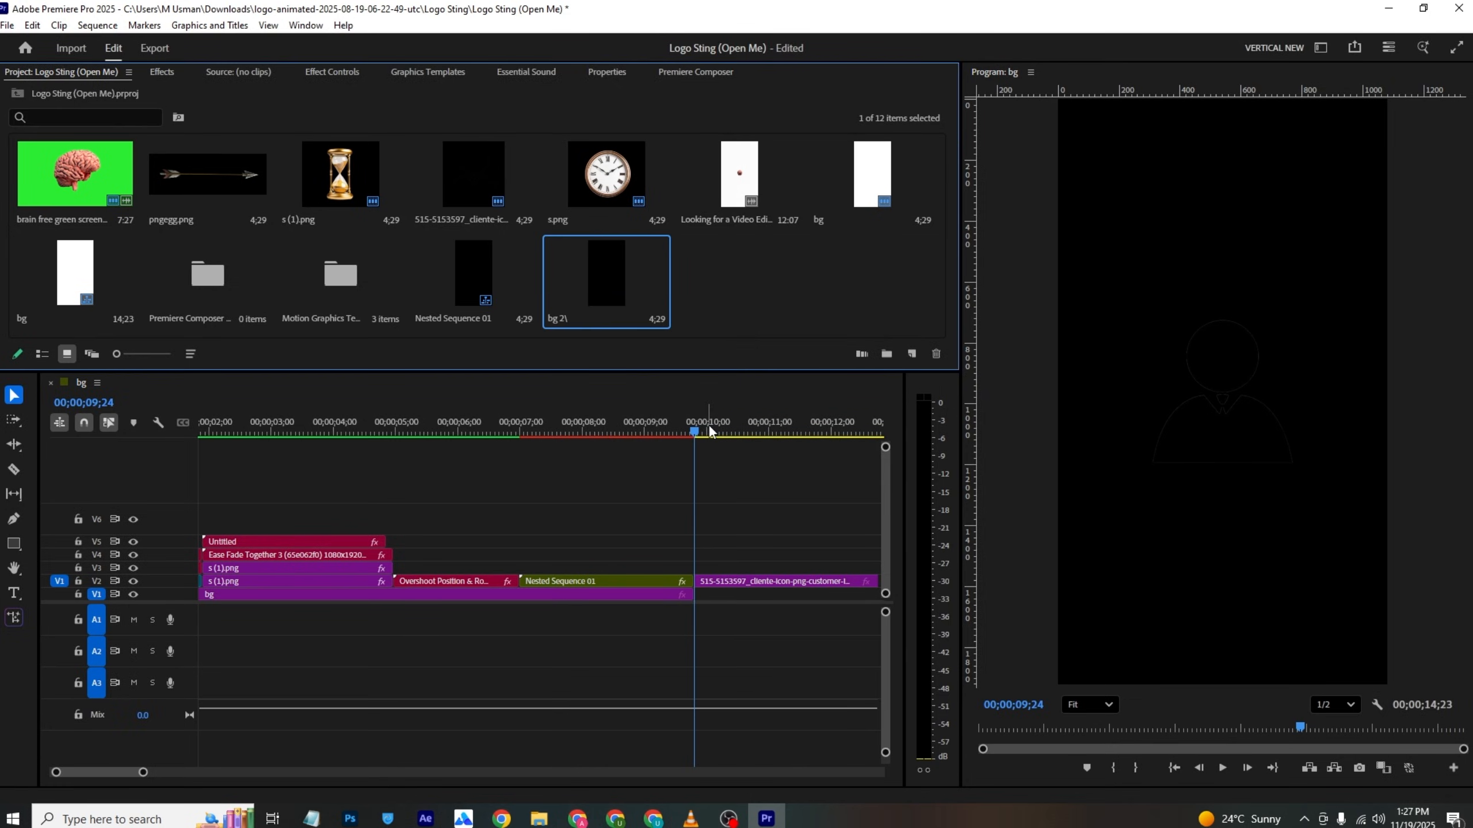
drag(593, 303, 715, 595)
Step: Find the Tint effect and apply it to the client icon clip on V2
click(162, 72)
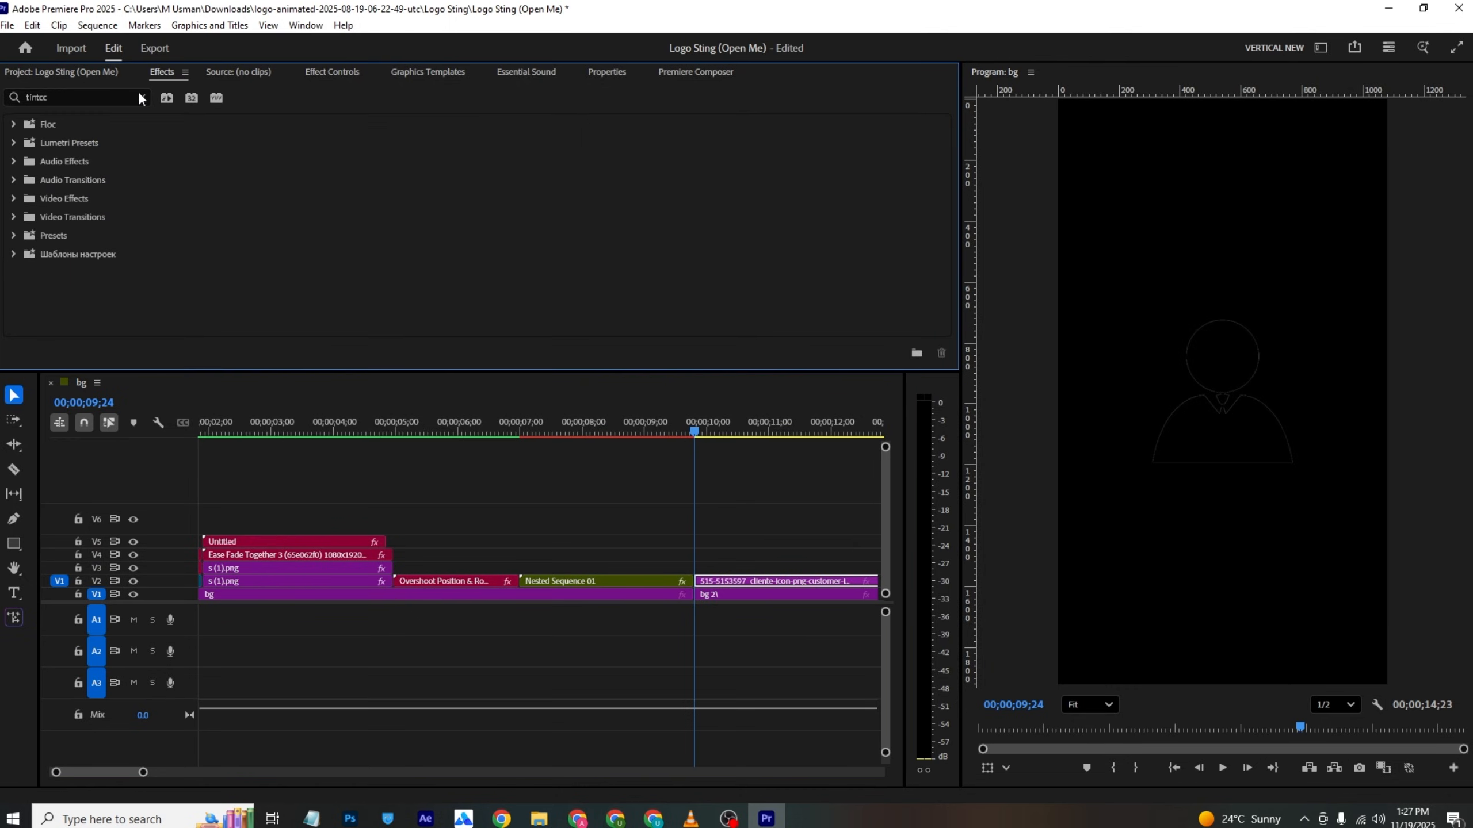
click(62, 98)
text(tintcc)
key(BackSpace)
key(BackSpace)
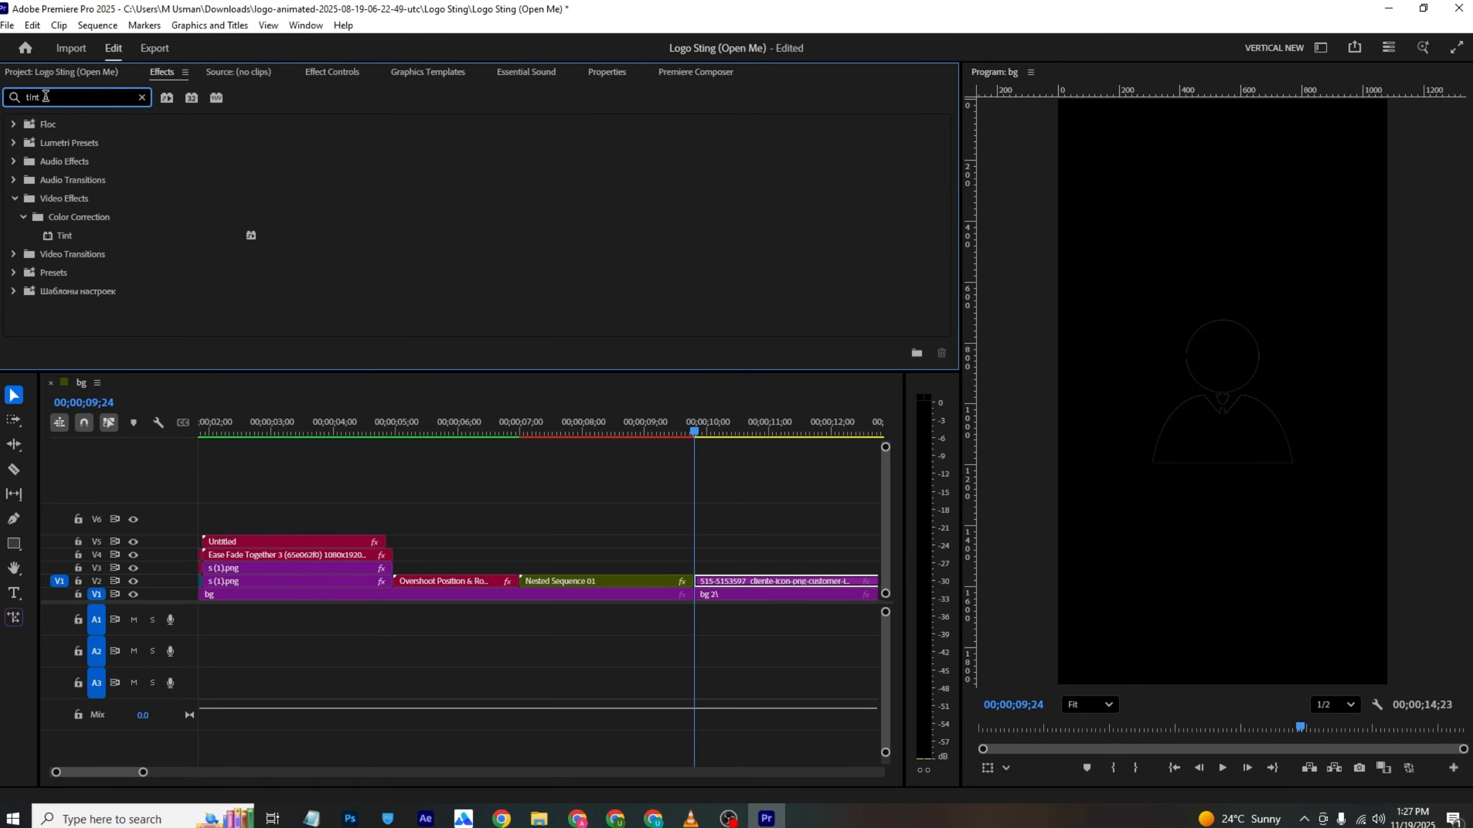
click(77, 236)
drag(734, 571, 753, 581)
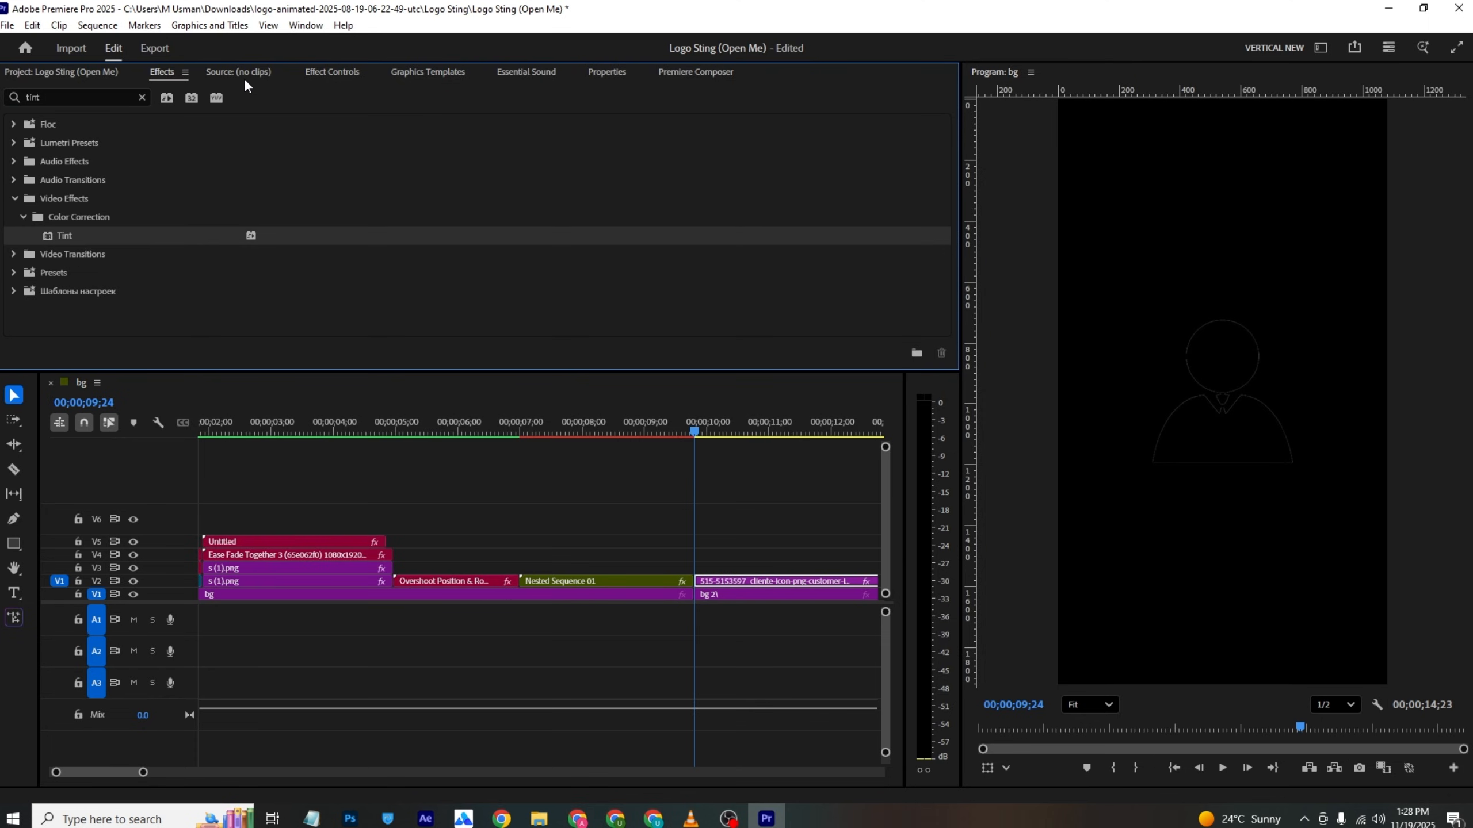
Step: Set the client icon's Tint to map black to white
click(332, 71)
scroll(253, 197, down, 3)
scroll(253, 200, down, 2)
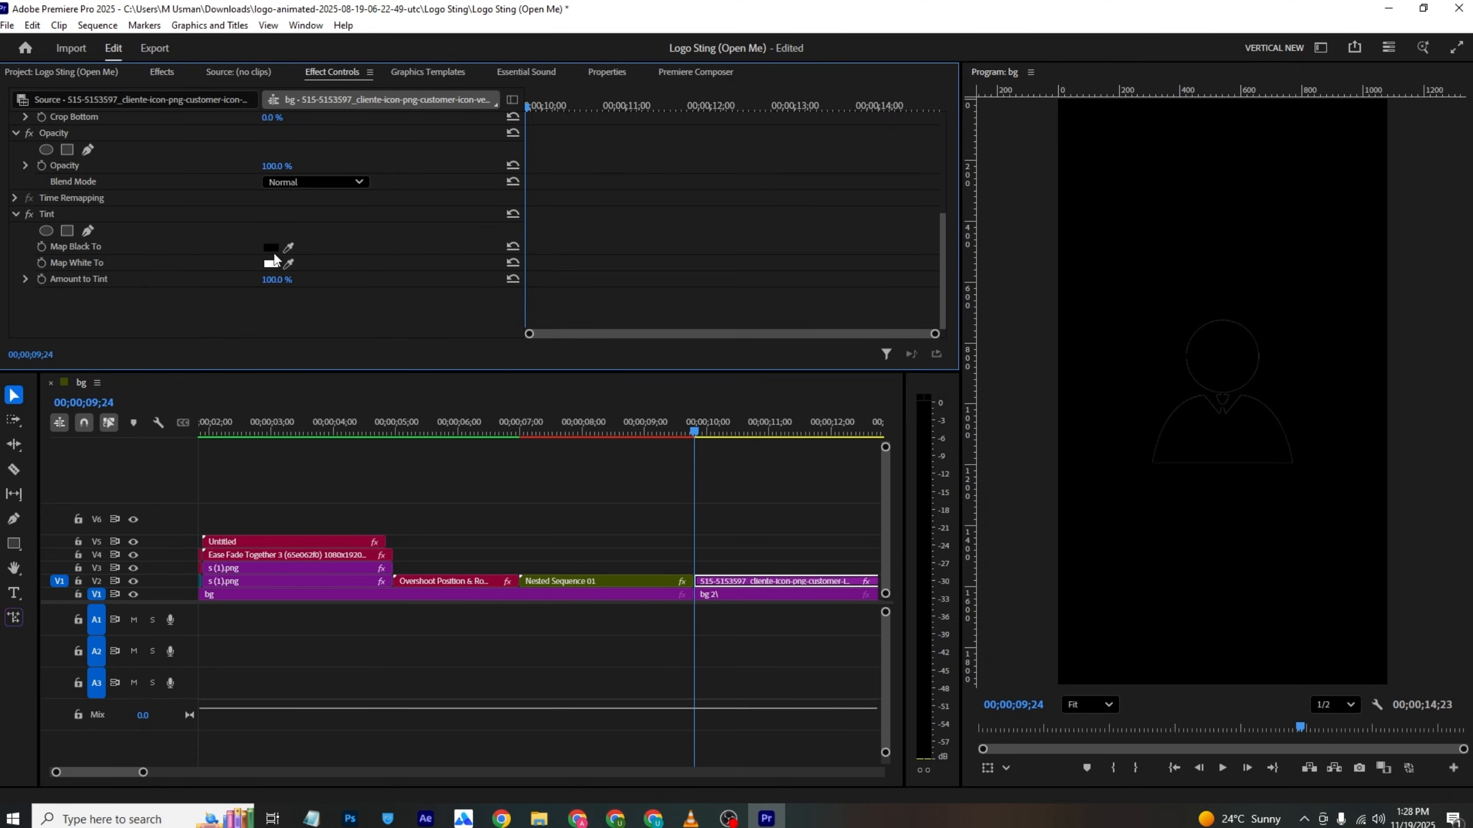
click(271, 263)
click(844, 525)
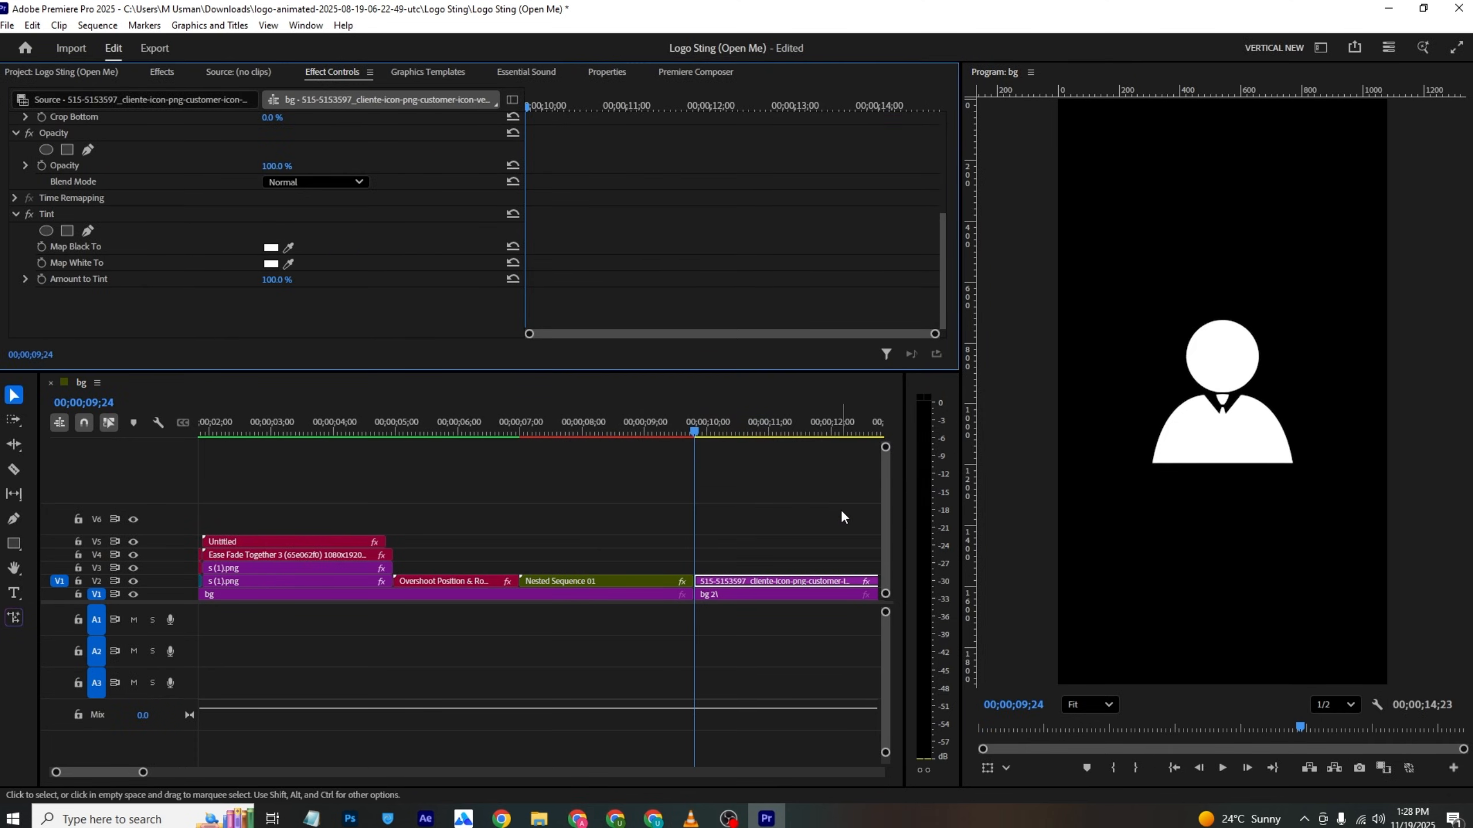
Step: Check the icon colors in the VLC reference video and set the client icon's Tint to map white to red F12323
scroll(247, 189, up, 5)
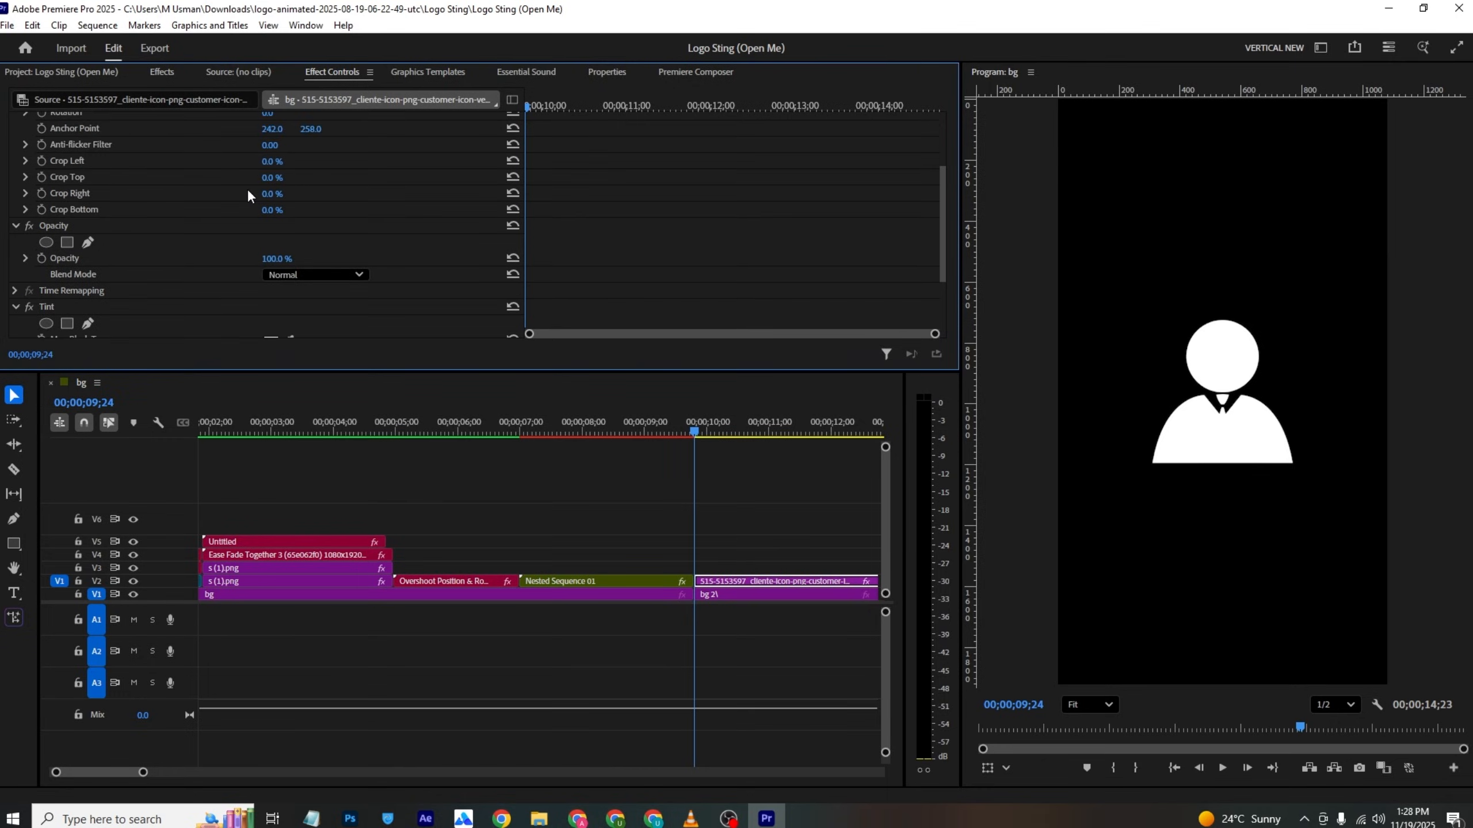
key(alt+Tab)
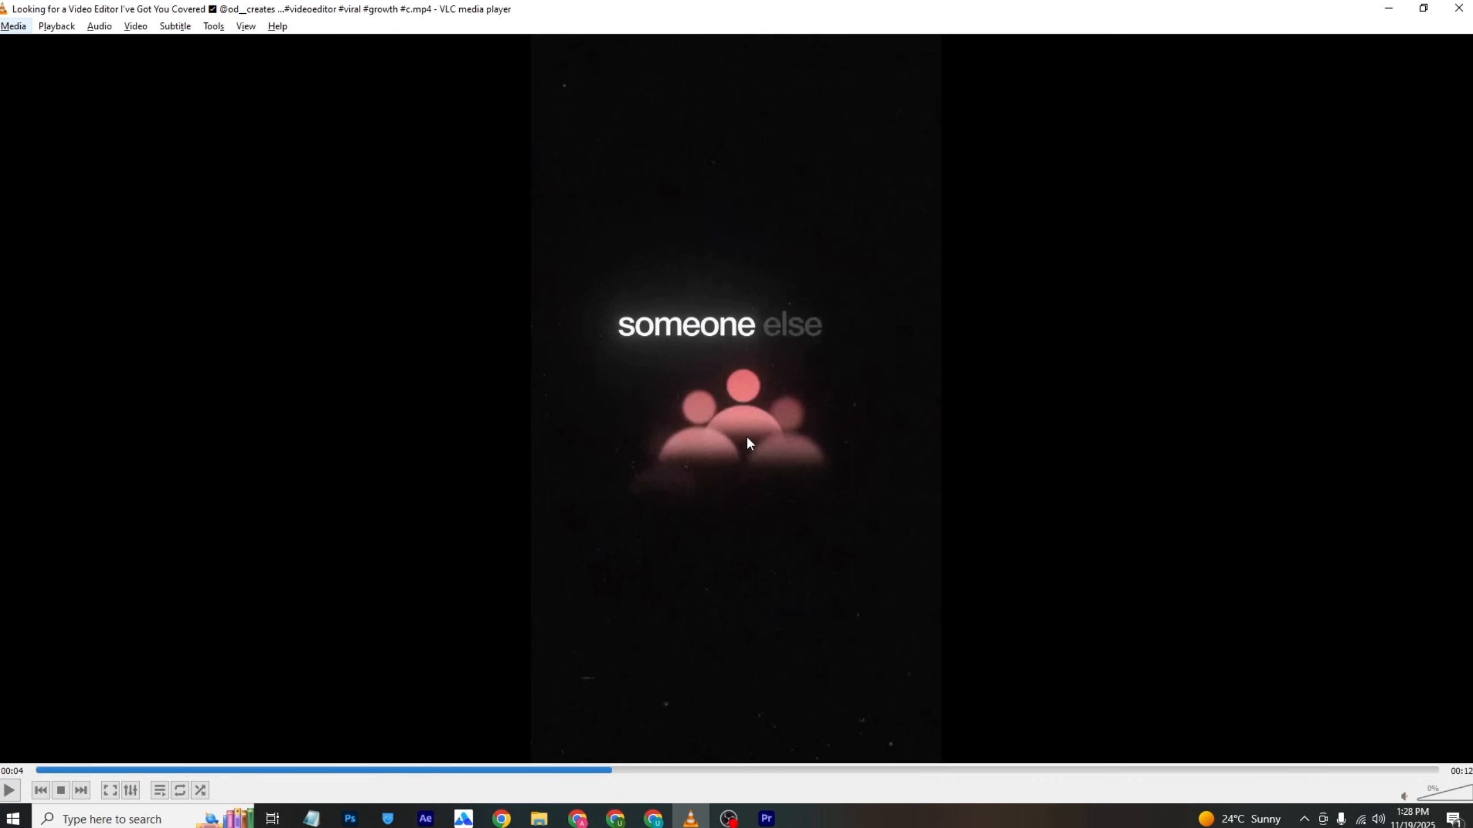
key(space)
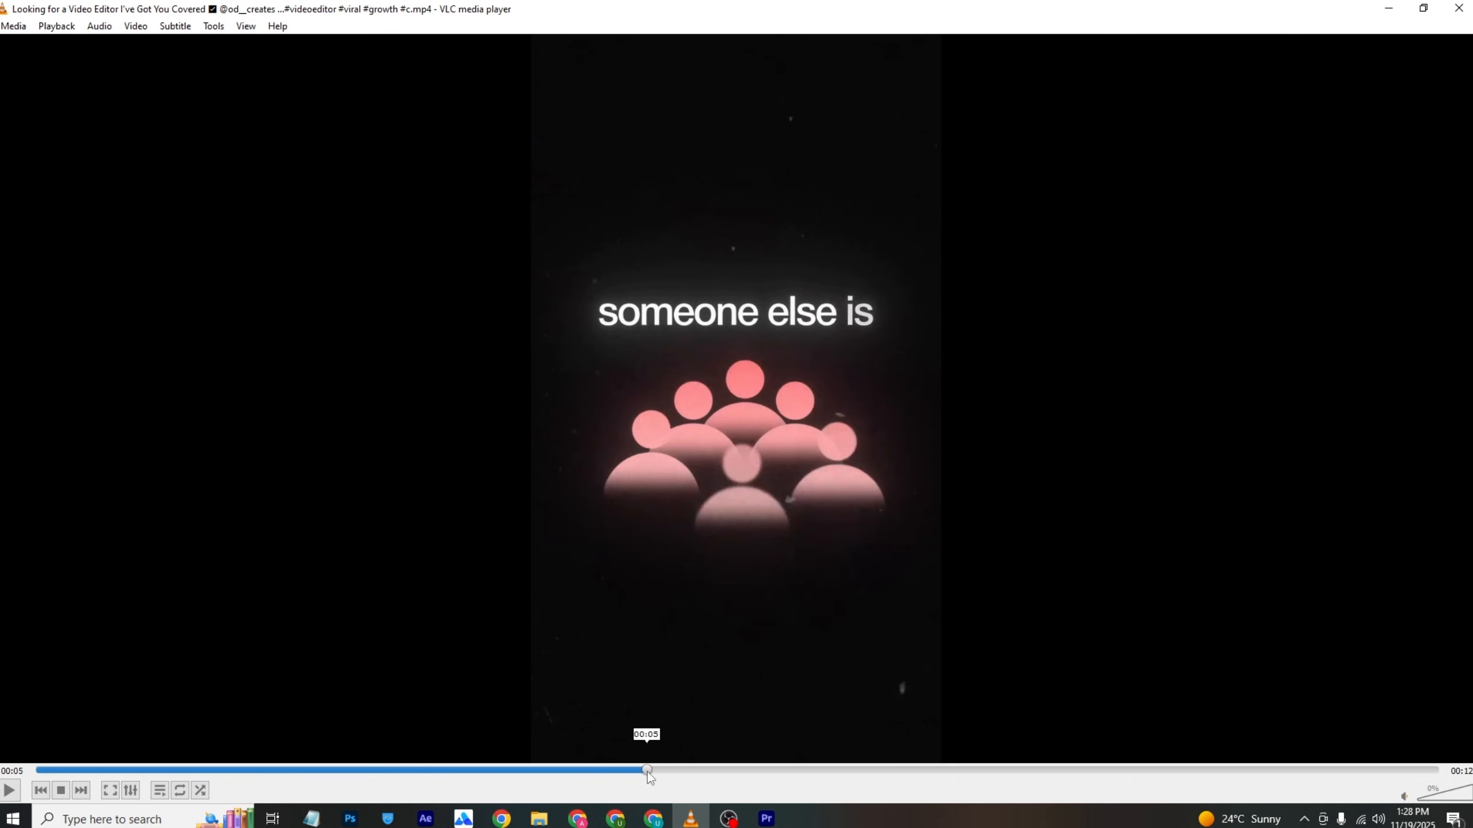
key(alt+Tab)
scroll(242, 192, down, 5)
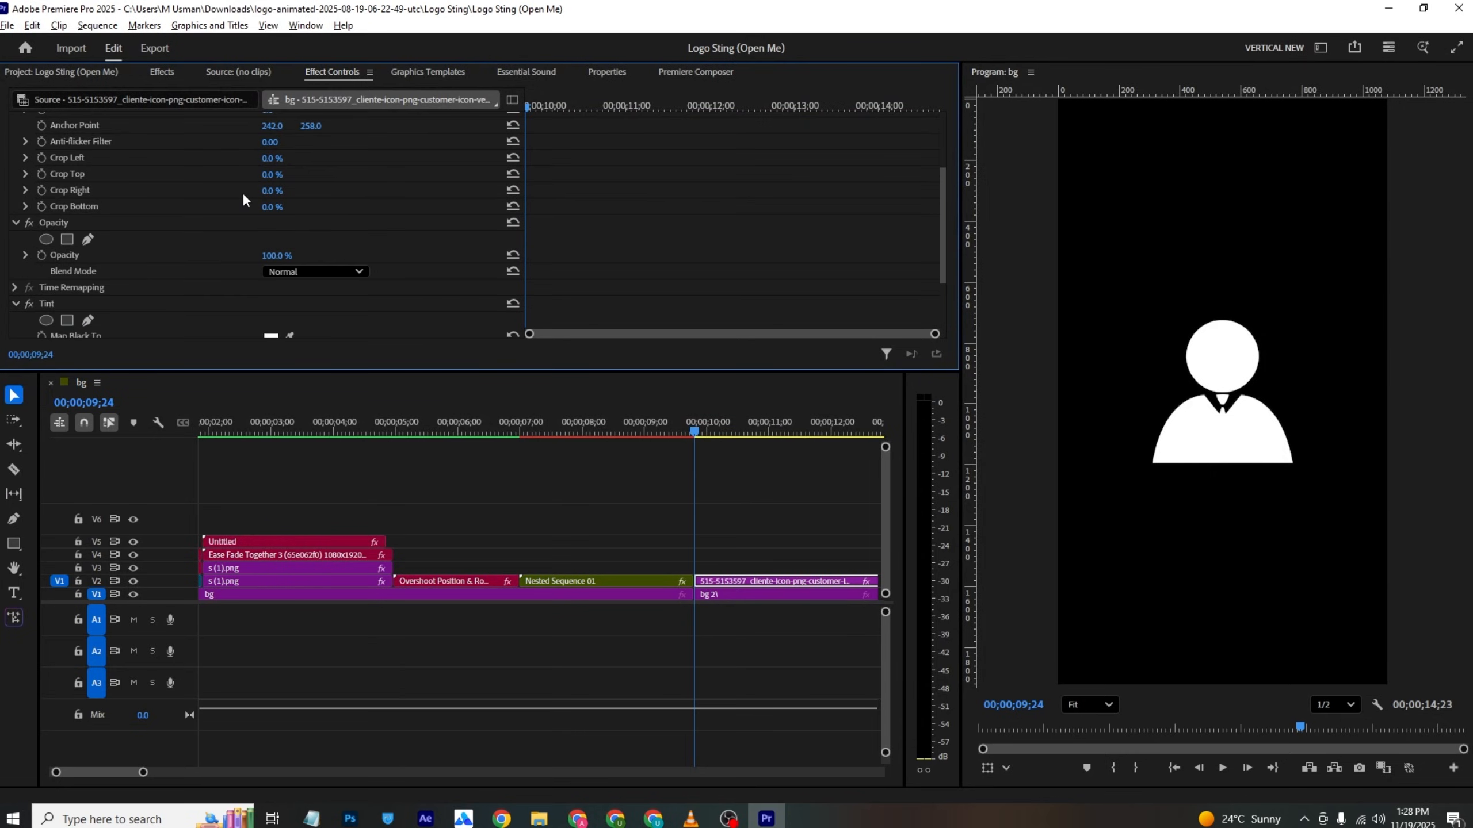
click(270, 264)
click(729, 441)
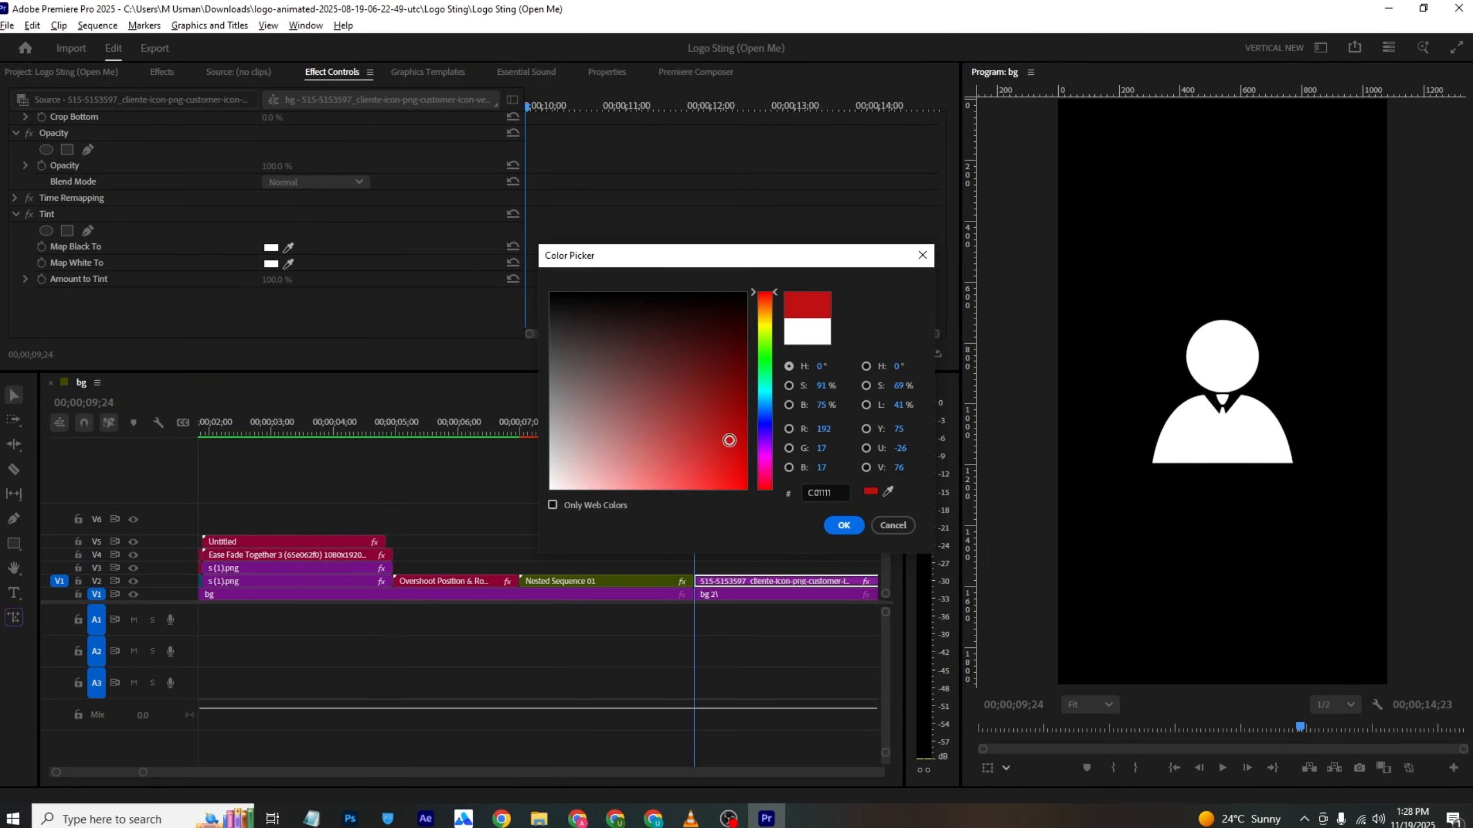
mouse_move(726, 437)
mouse_down()
mouse_move(698, 443)
mouse_move(726, 425)
mouse_move(647, 453)
mouse_move(736, 441)
mouse_move(718, 477)
mouse_up()
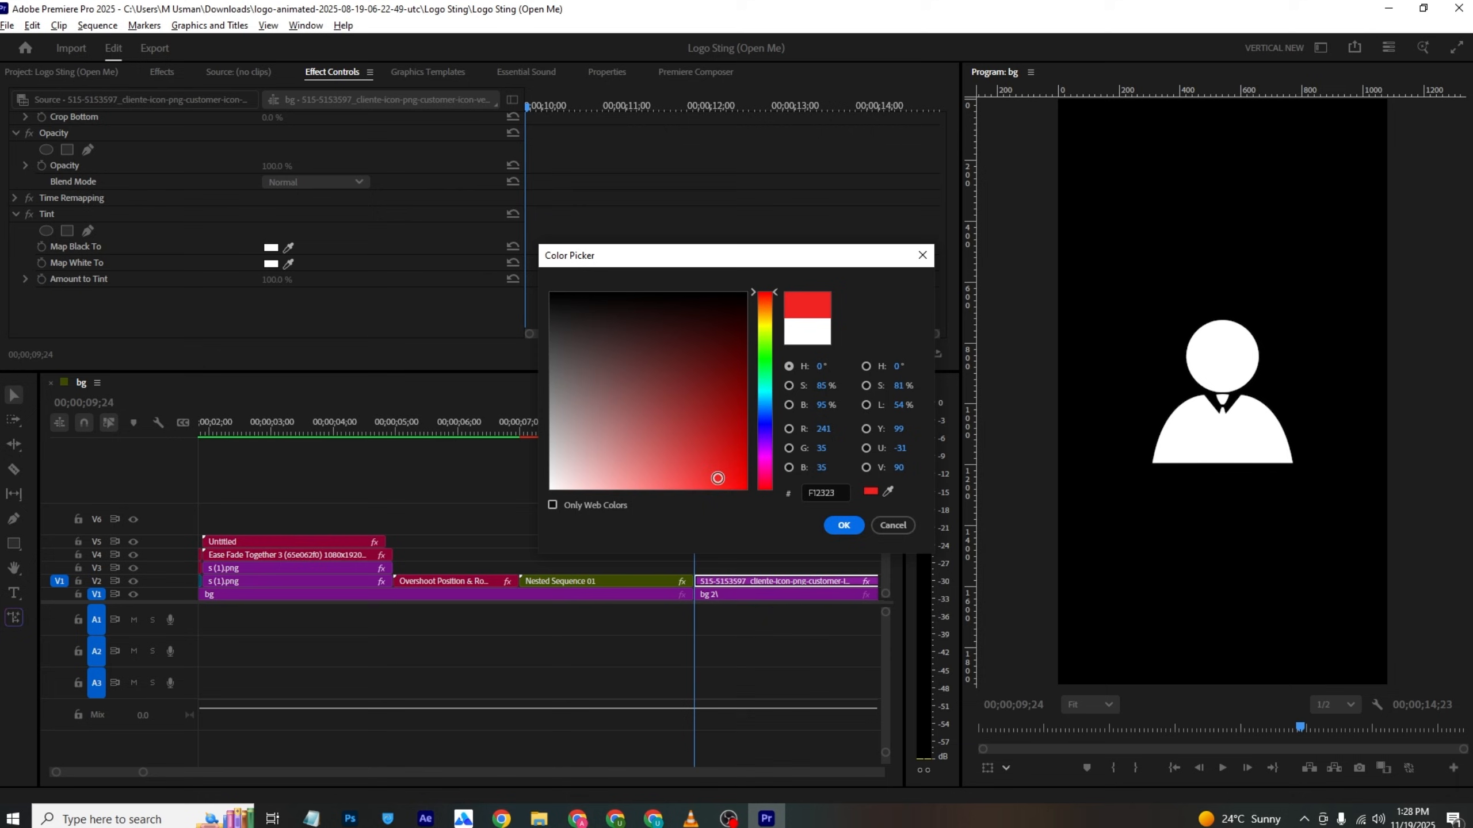
click(842, 526)
click(849, 525)
click(705, 580)
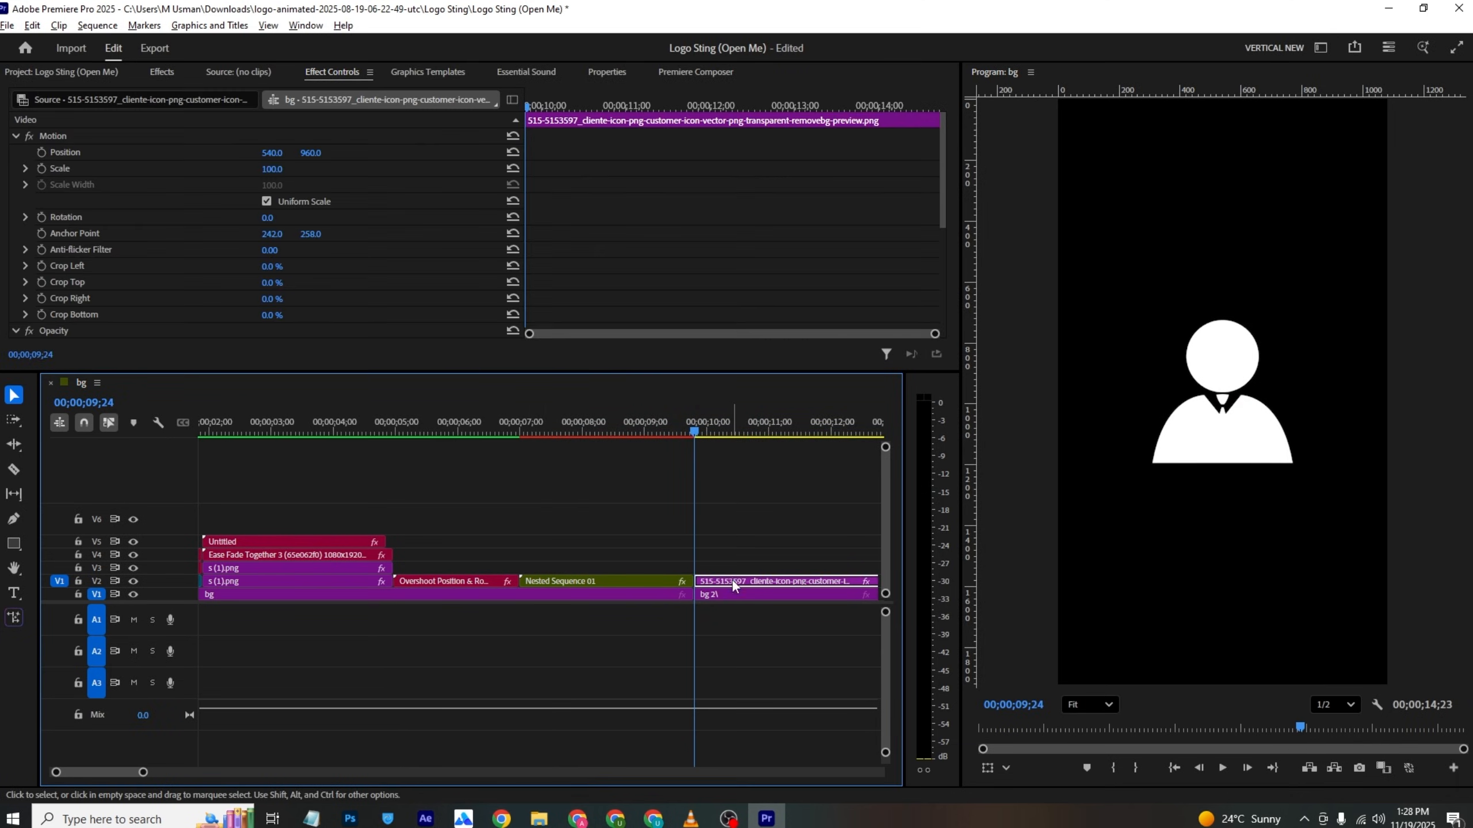
Step: Set the client icon's Tint to map black to pink D17070 and compare the color with the VLC reference video
scroll(348, 215, down, 5)
click(271, 263)
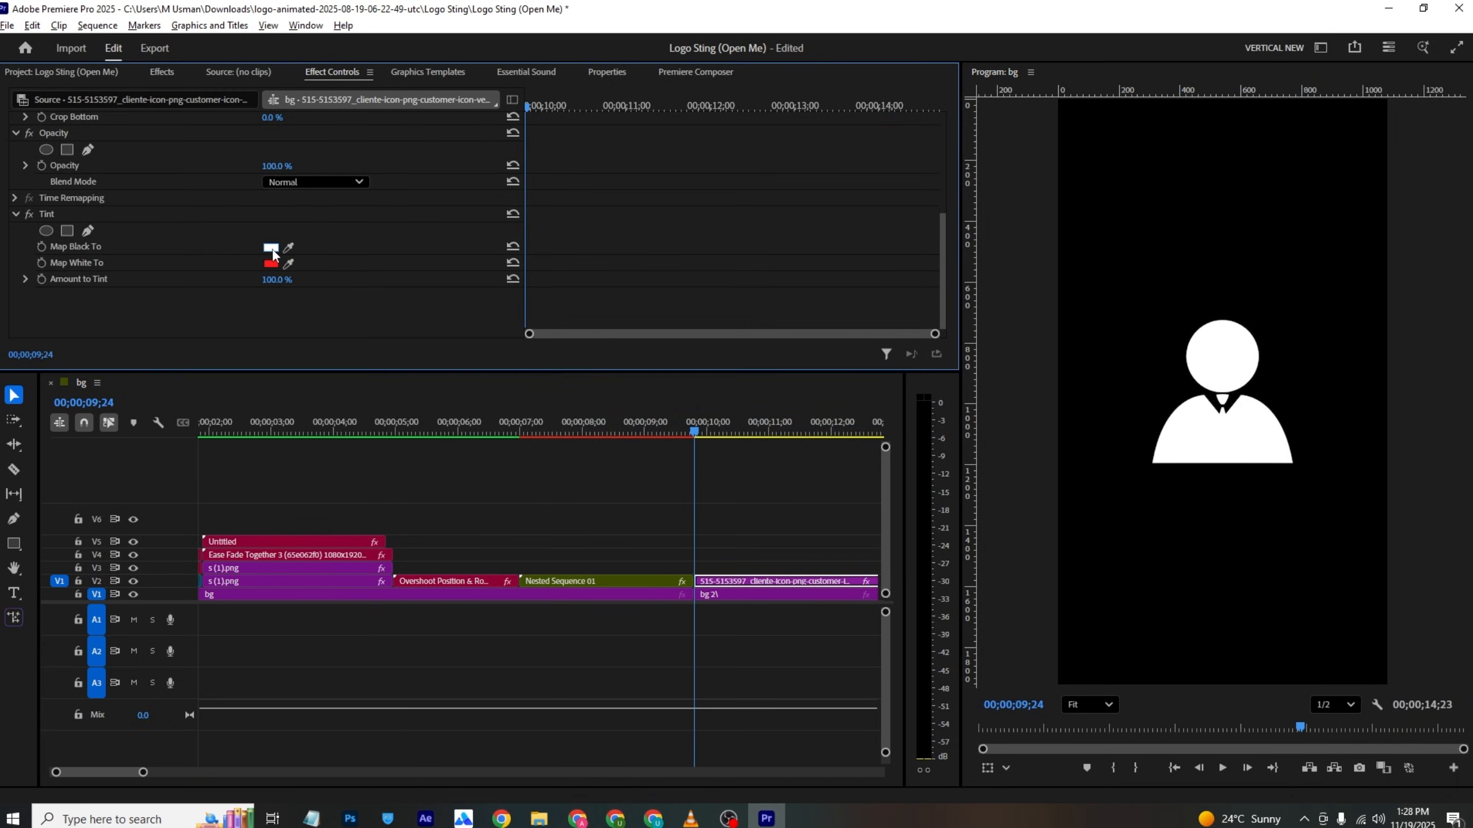
mouse_move(659, 371)
mouse_down()
mouse_move(619, 442)
mouse_move(642, 453)
mouse_up()
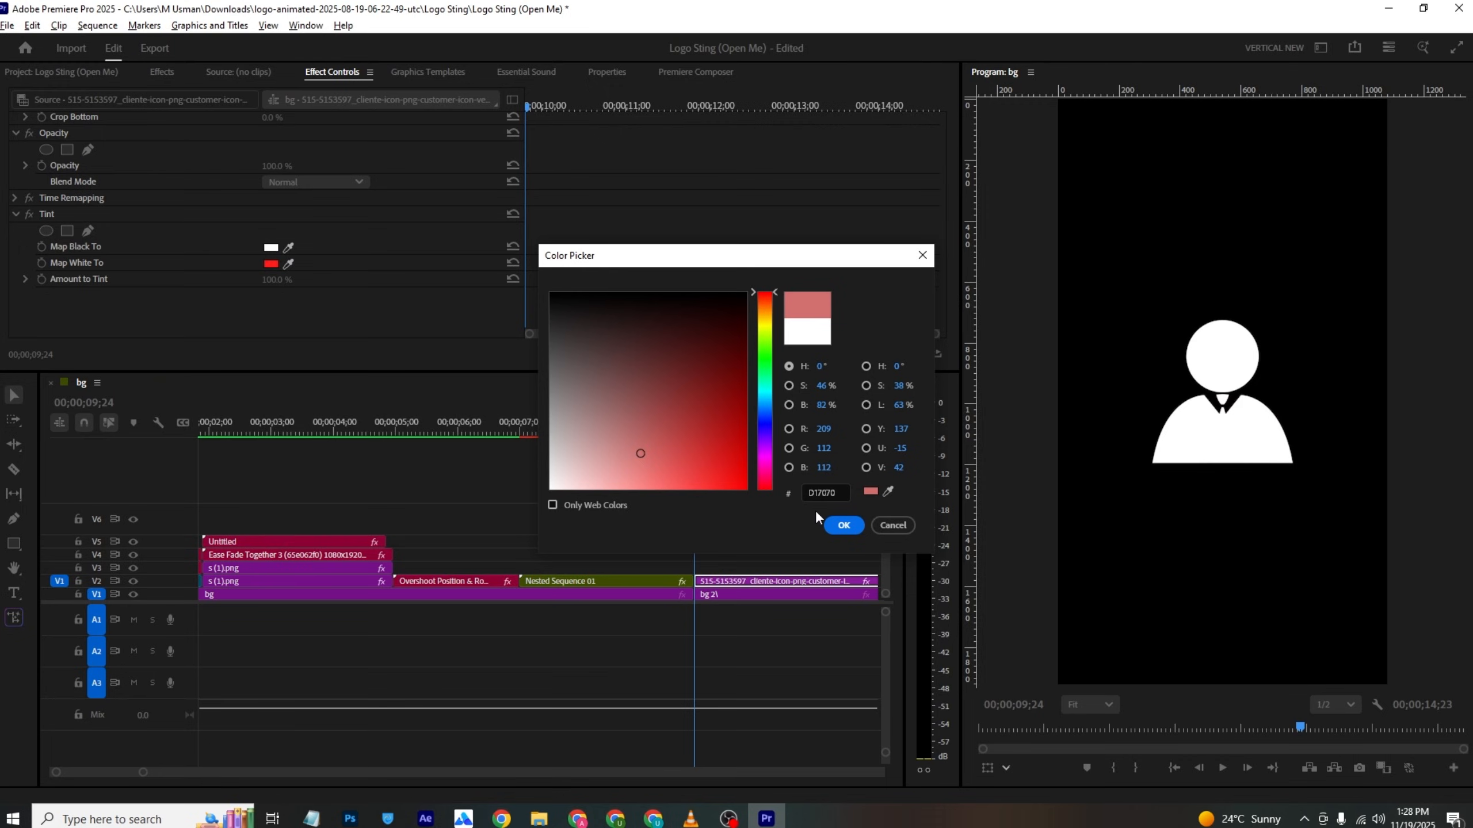
click(844, 526)
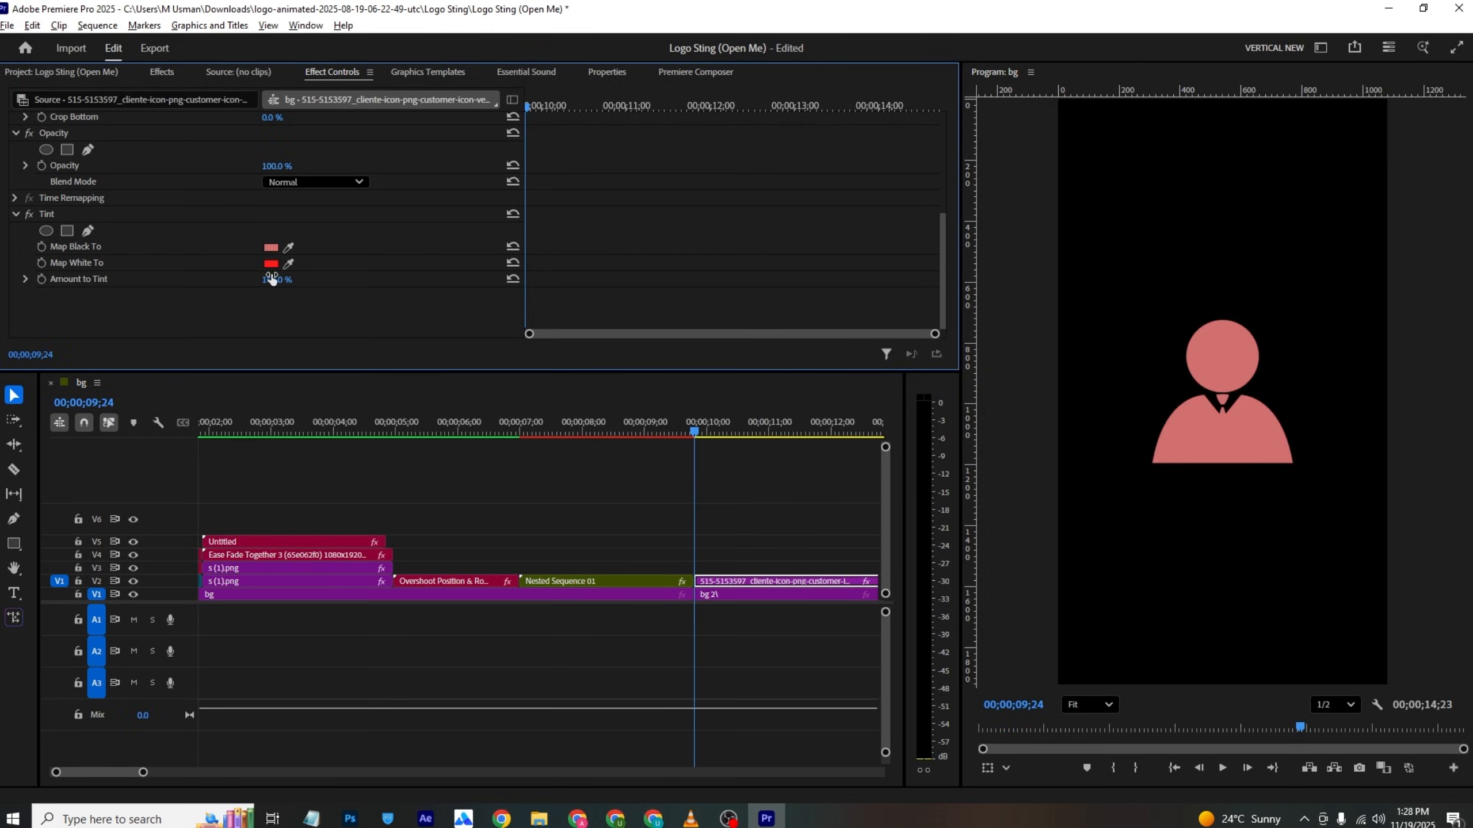
drag(282, 279, 254, 279)
key(alt+Tab)
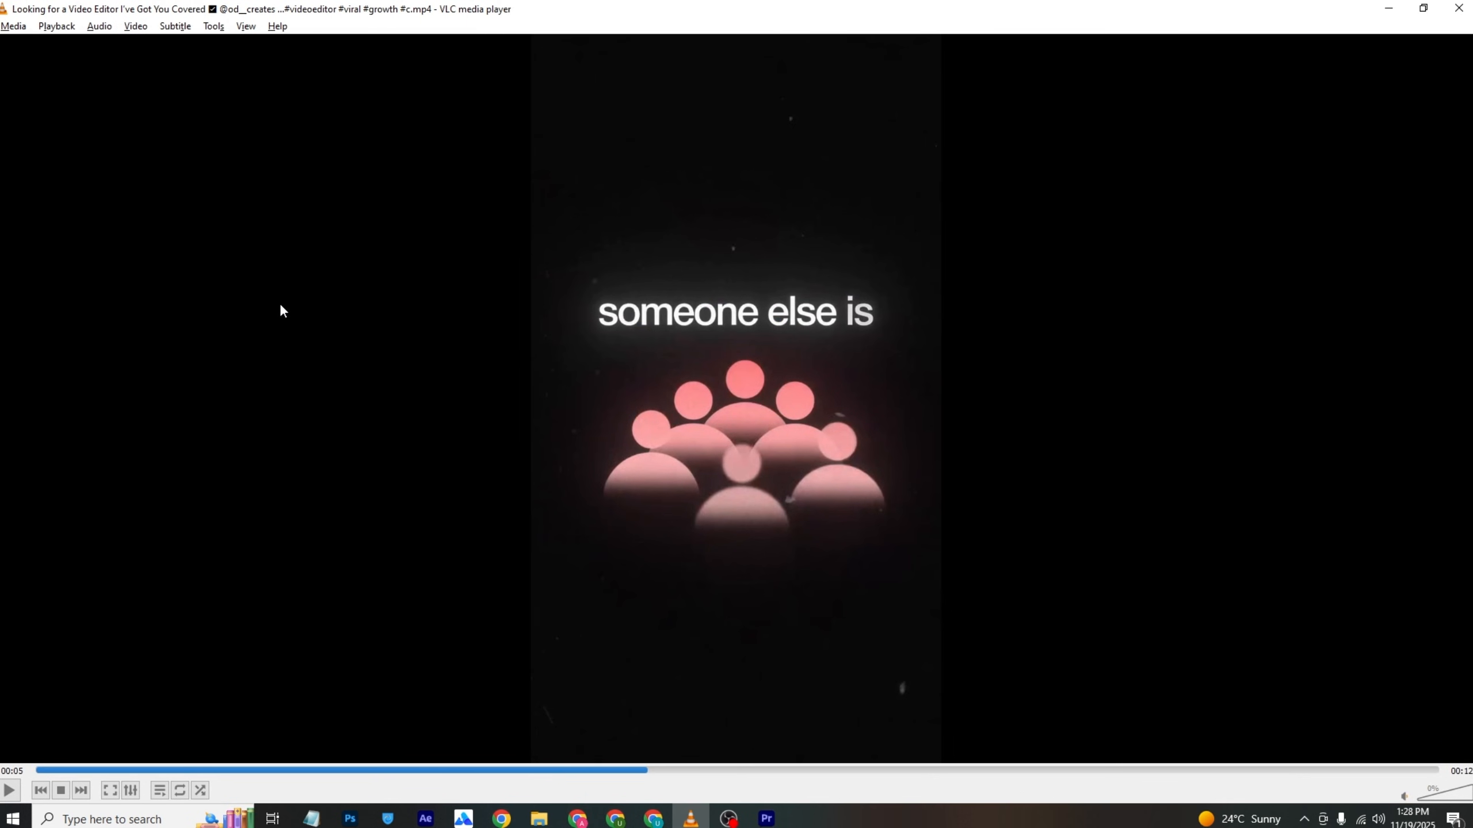
key(alt+Tab)
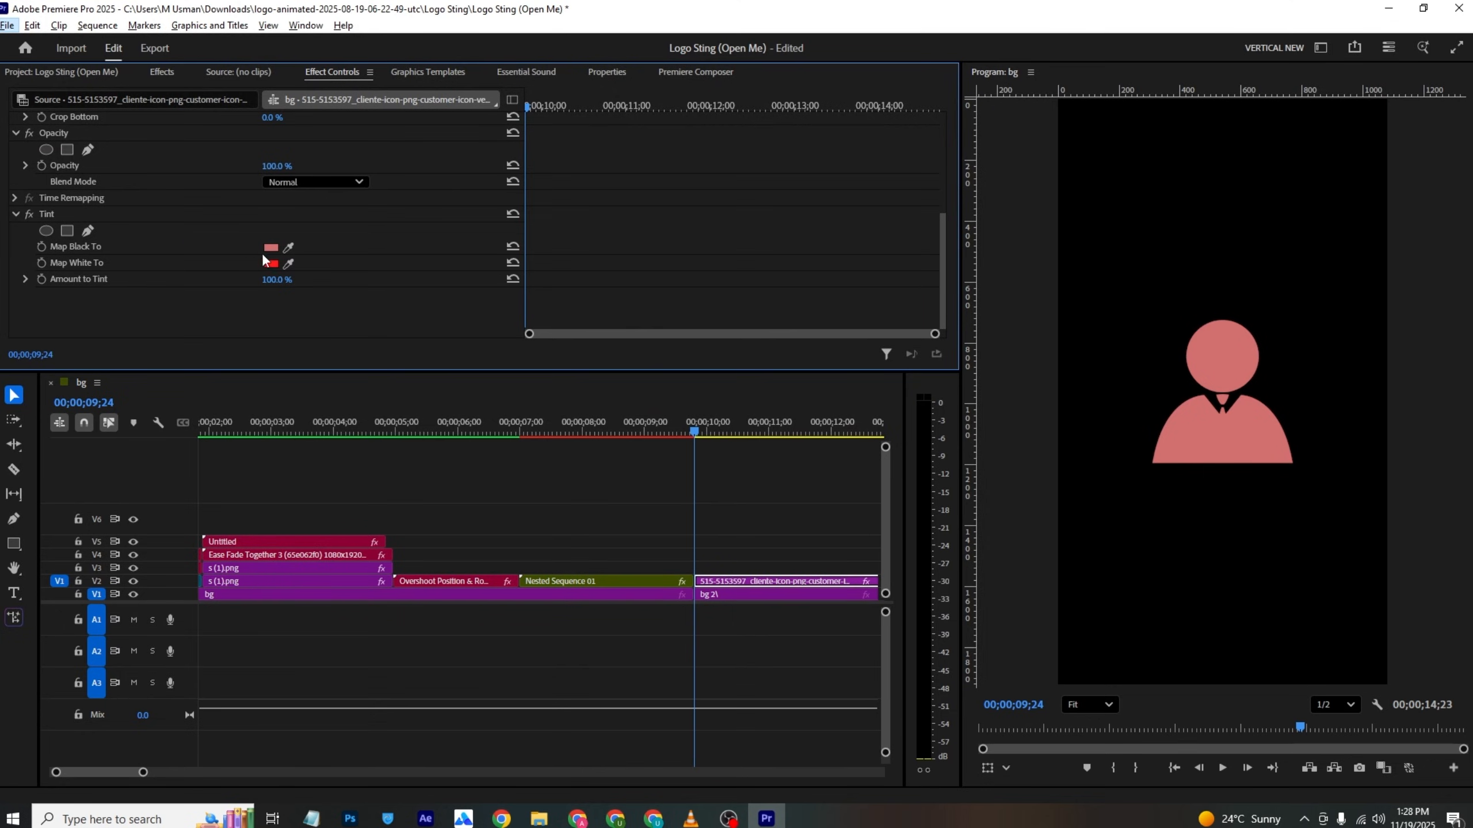
Step: Set the client icon's Tint to map white to white and black to a pale pink
click(271, 263)
click(554, 290)
click(851, 530)
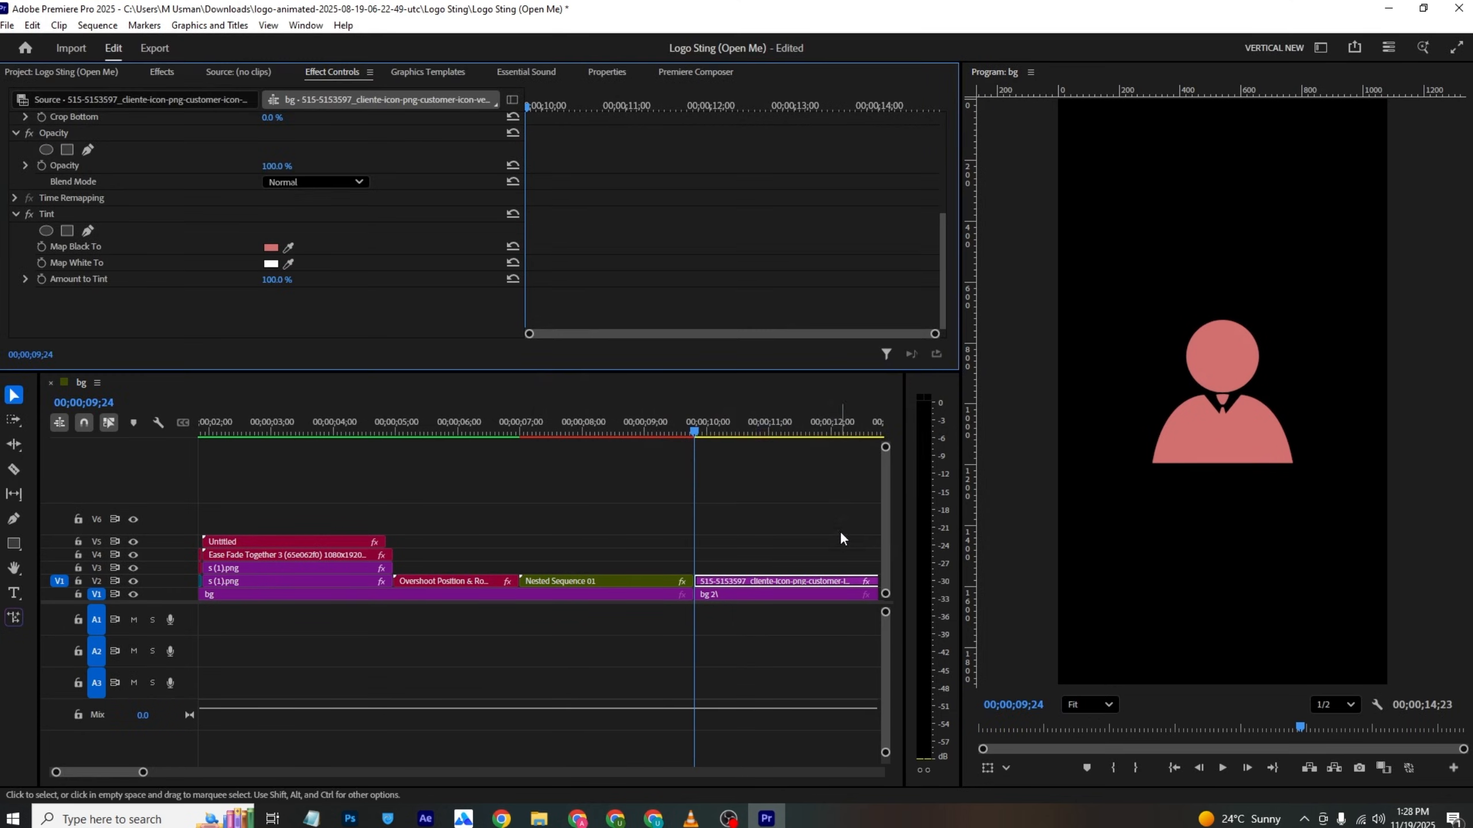
click(275, 250)
drag(583, 464, 591, 457)
click(844, 526)
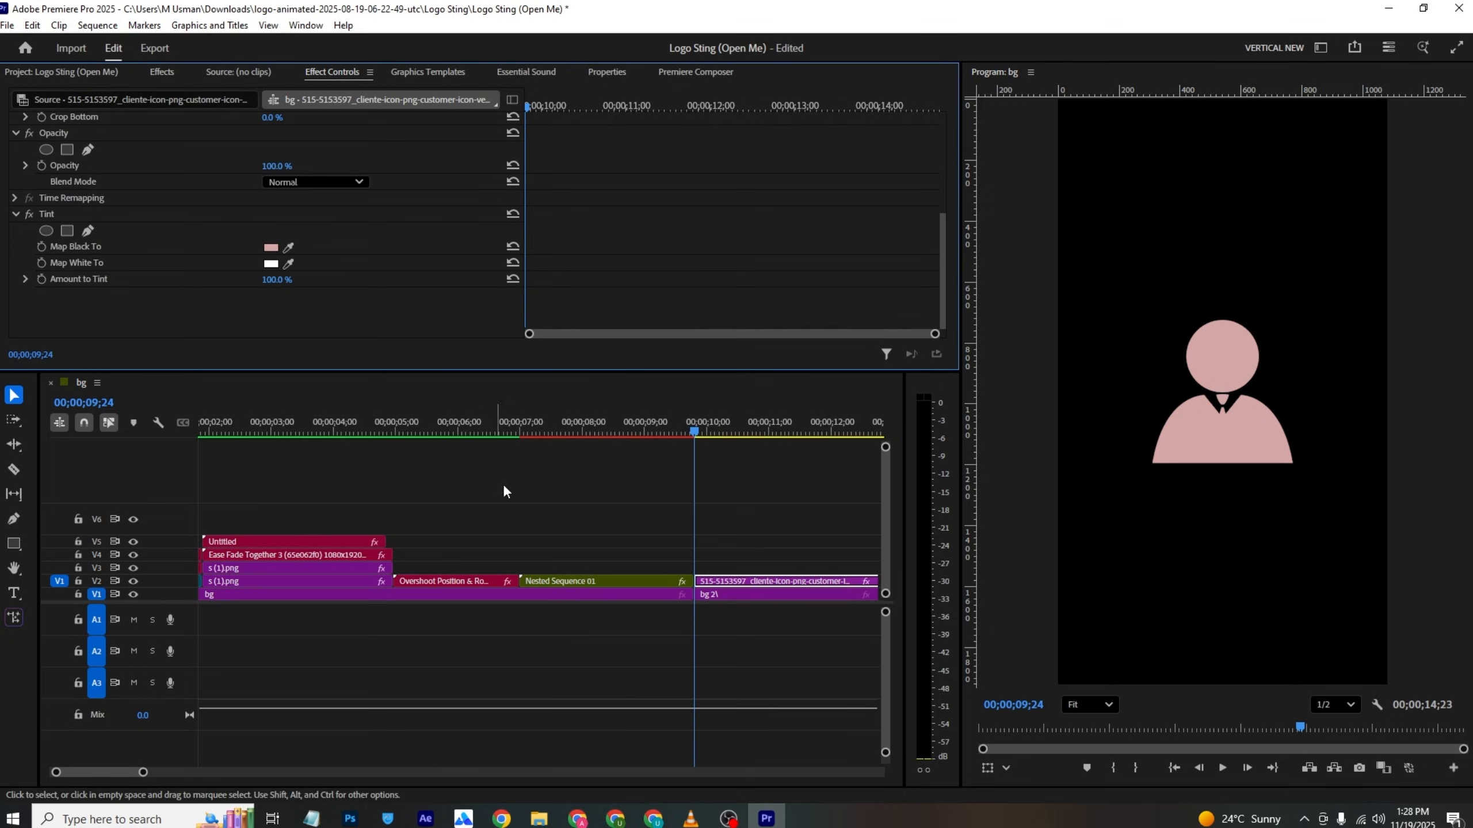
Step: Duplicate the client icon clip from V2 onto V3, set the copy's X position to 292, and compare with the VLC reference
drag(728, 578, 728, 568)
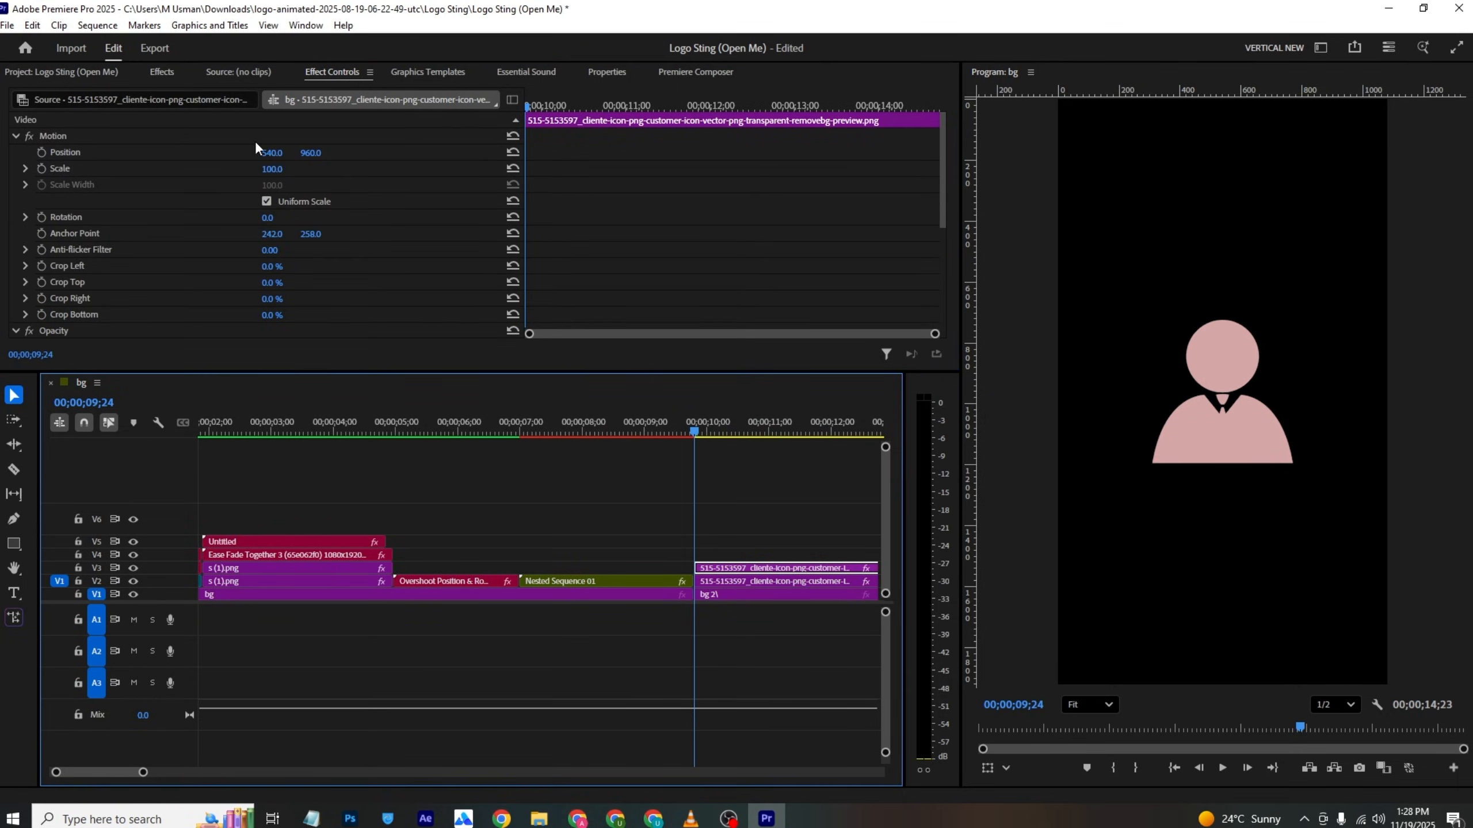
drag(238, 153, 80, 153)
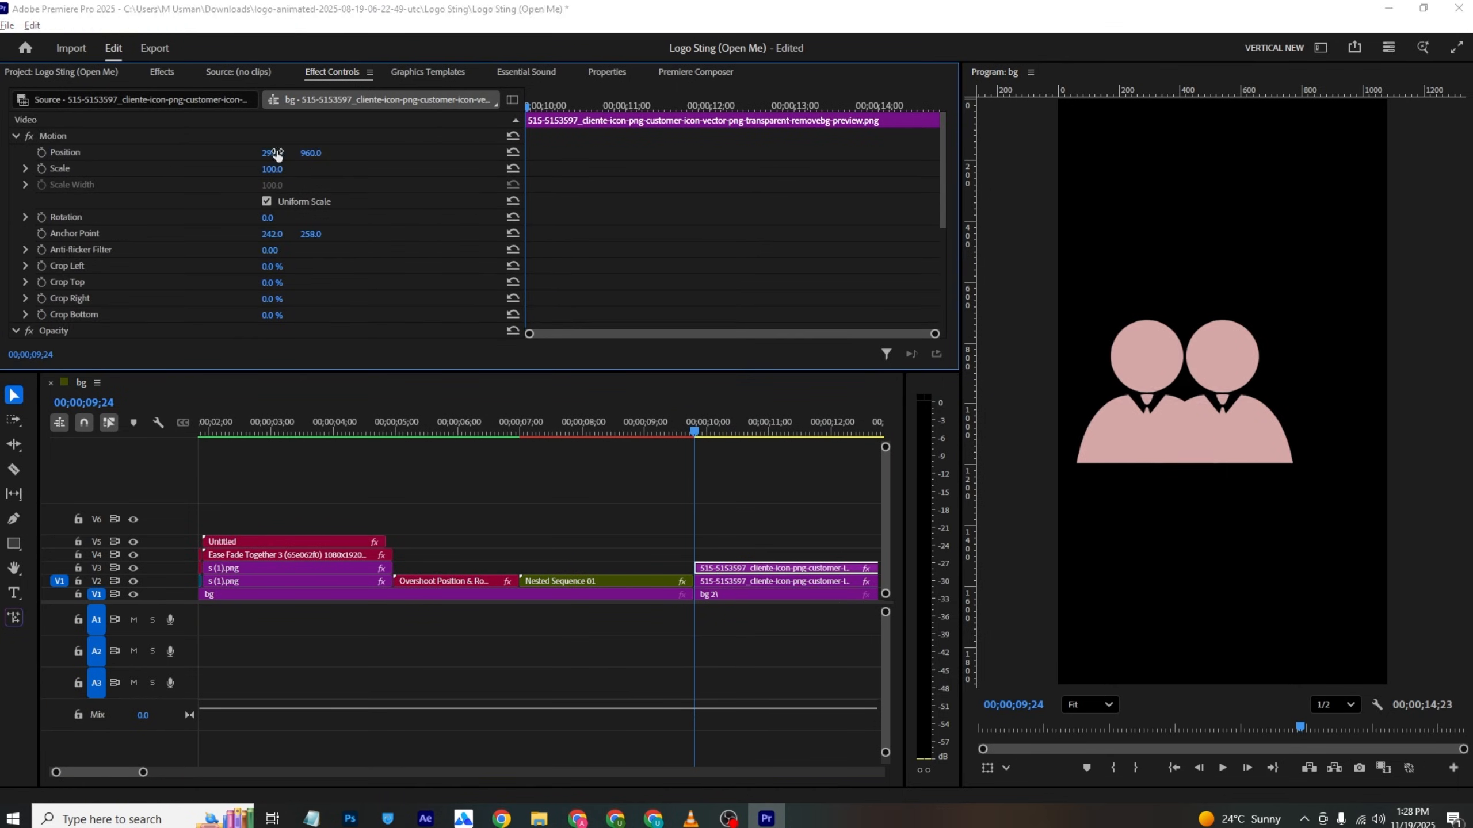
key(alt+Tab)
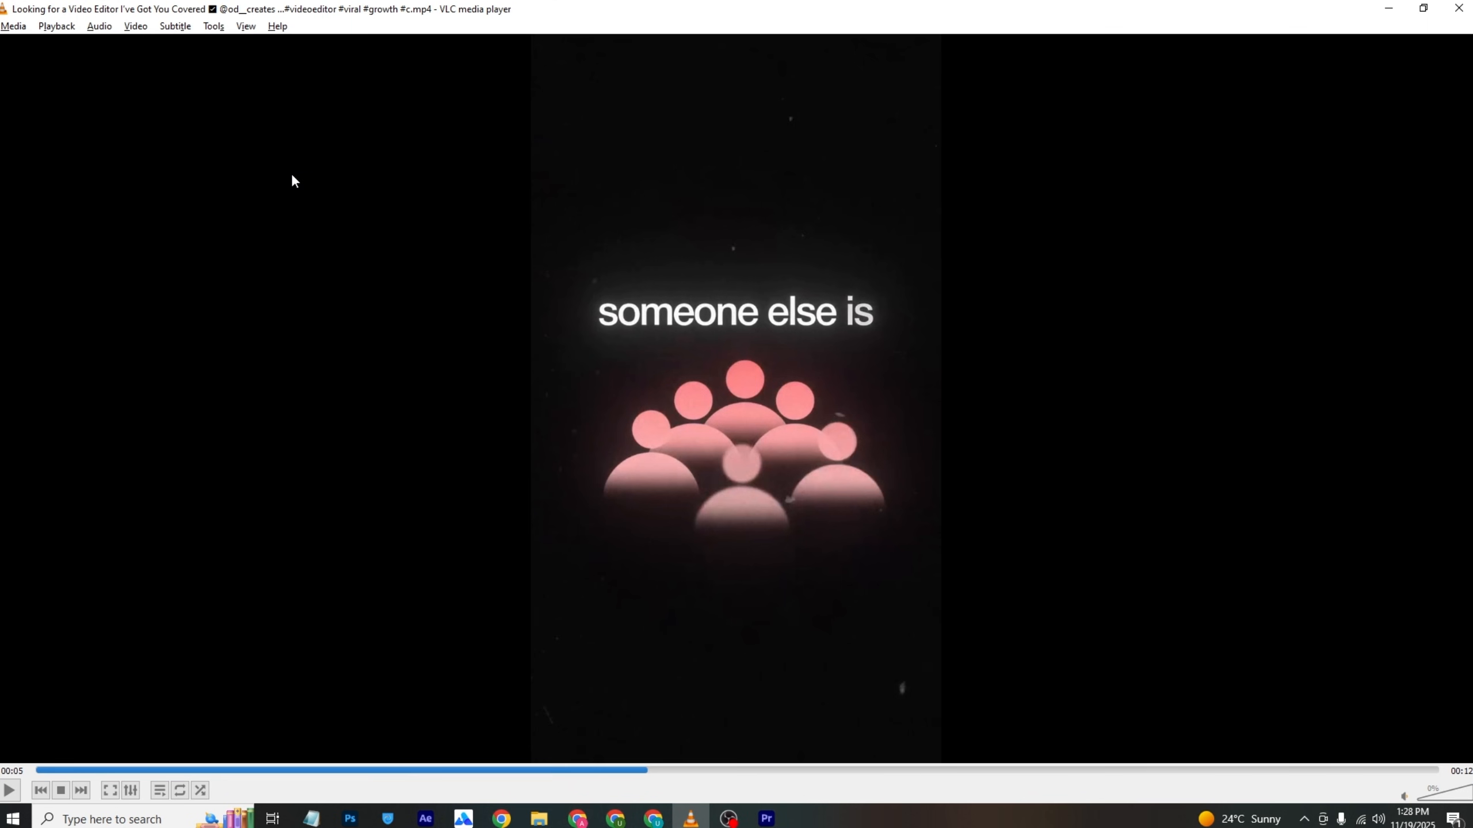
key(alt+Tab)
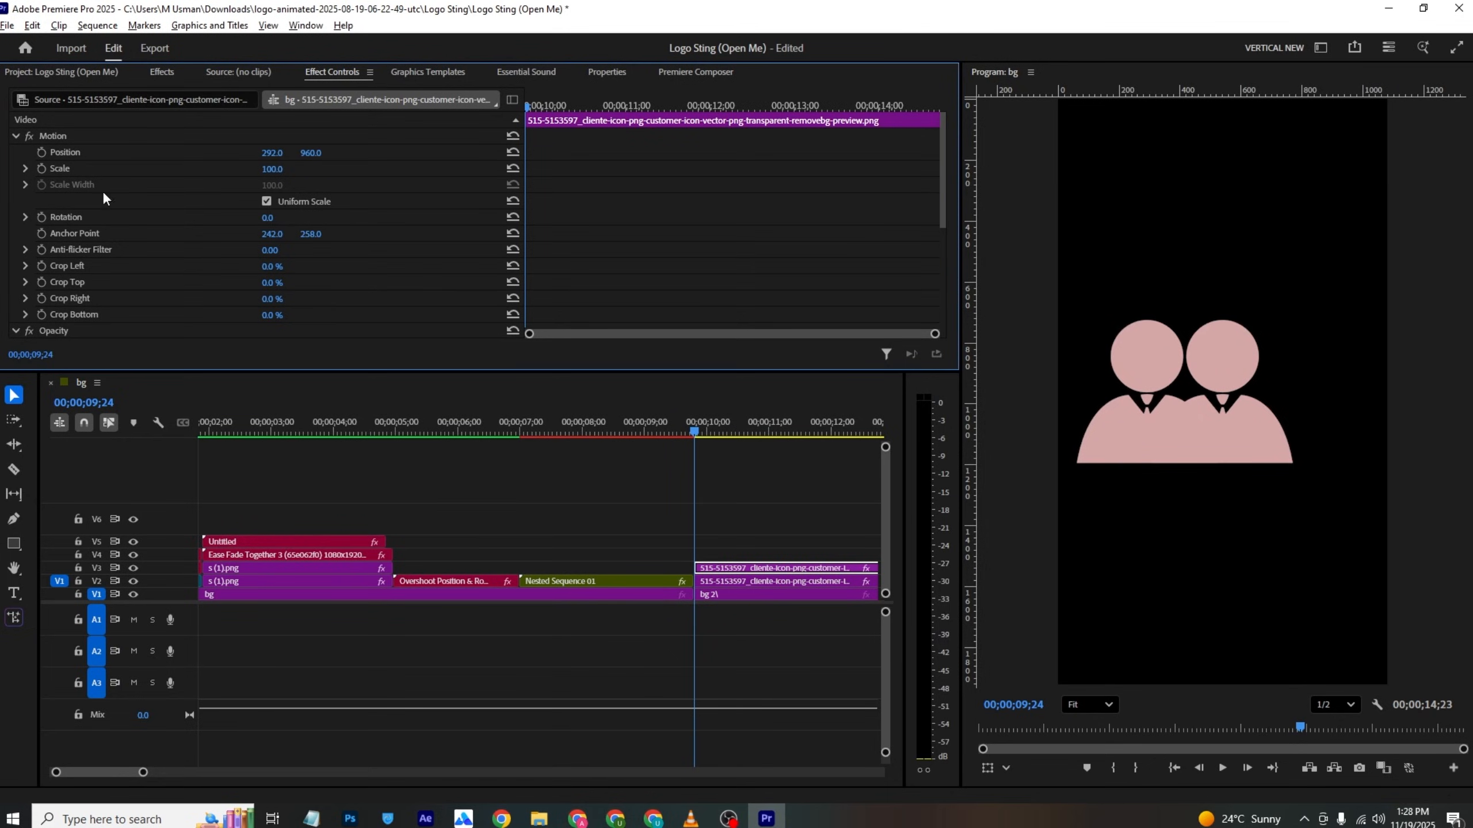
Step: Set the V3 icon to scale 63 and Y position 1087, and the V2 icon to scale 60 and Y position 1130
drag(270, 169, 409, 153)
click(743, 579)
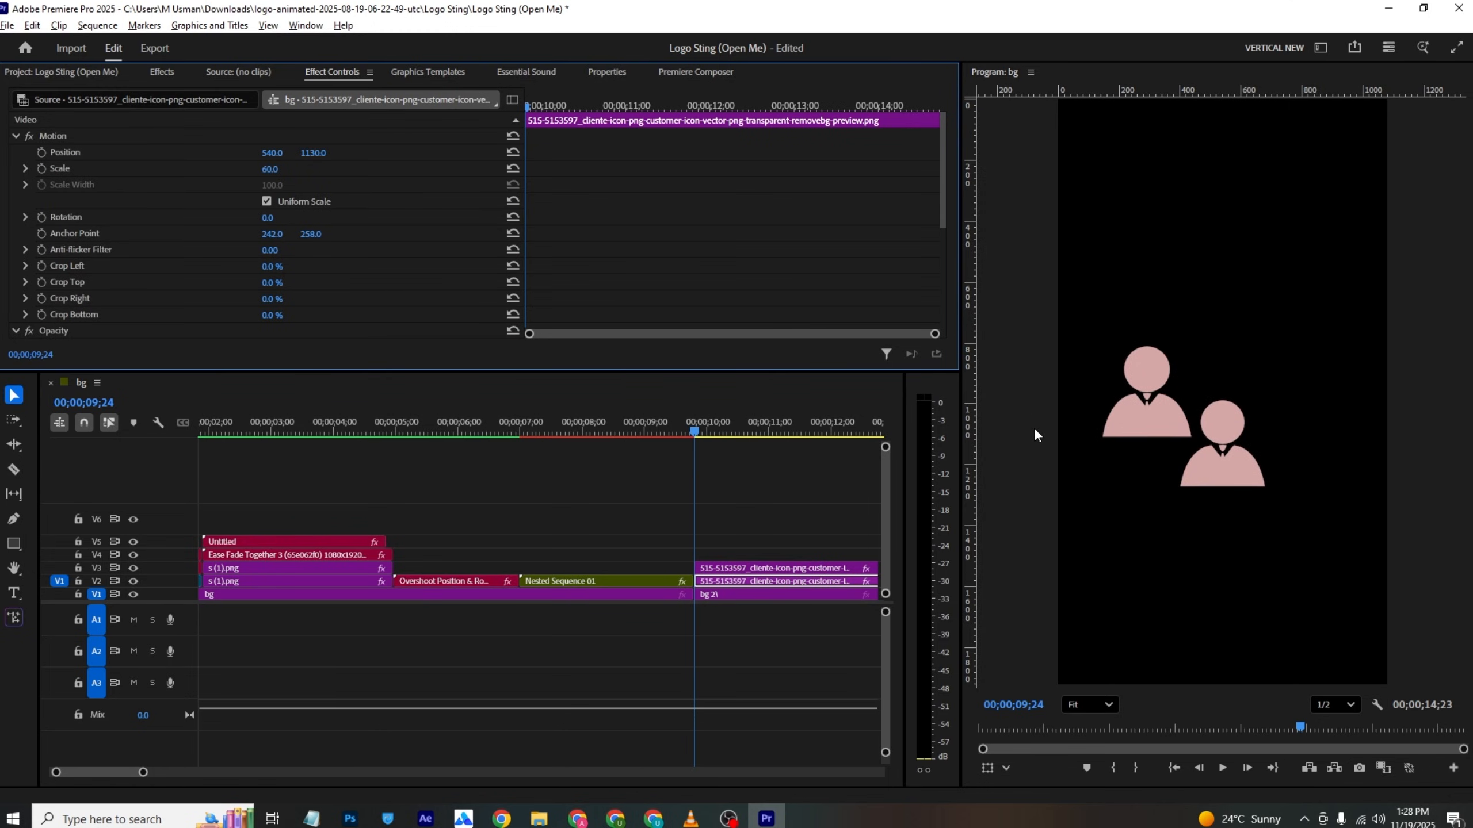
click(850, 564)
key(alt+Tab)
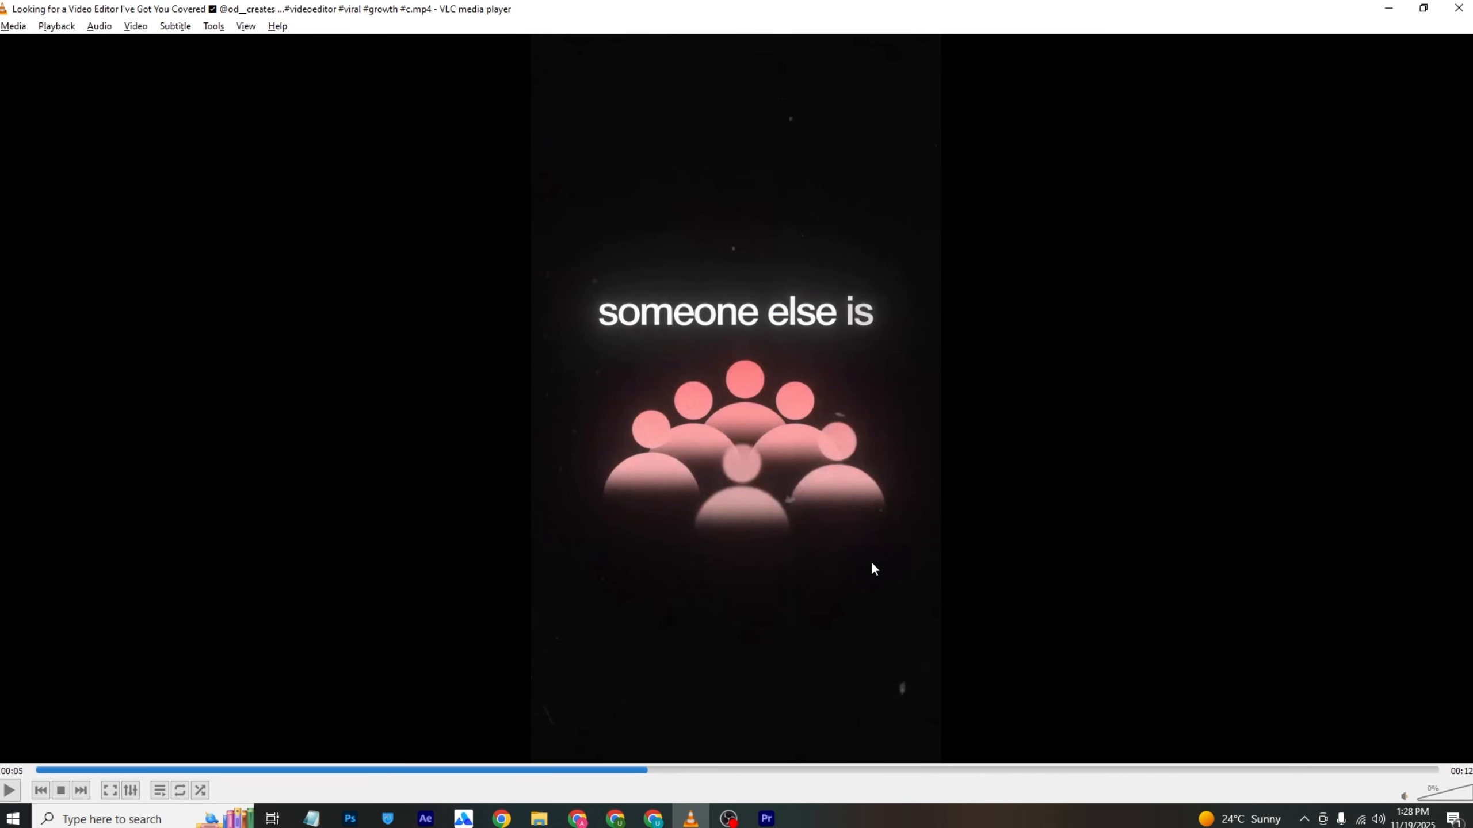
key(alt+Tab)
drag(310, 153, 382, 152)
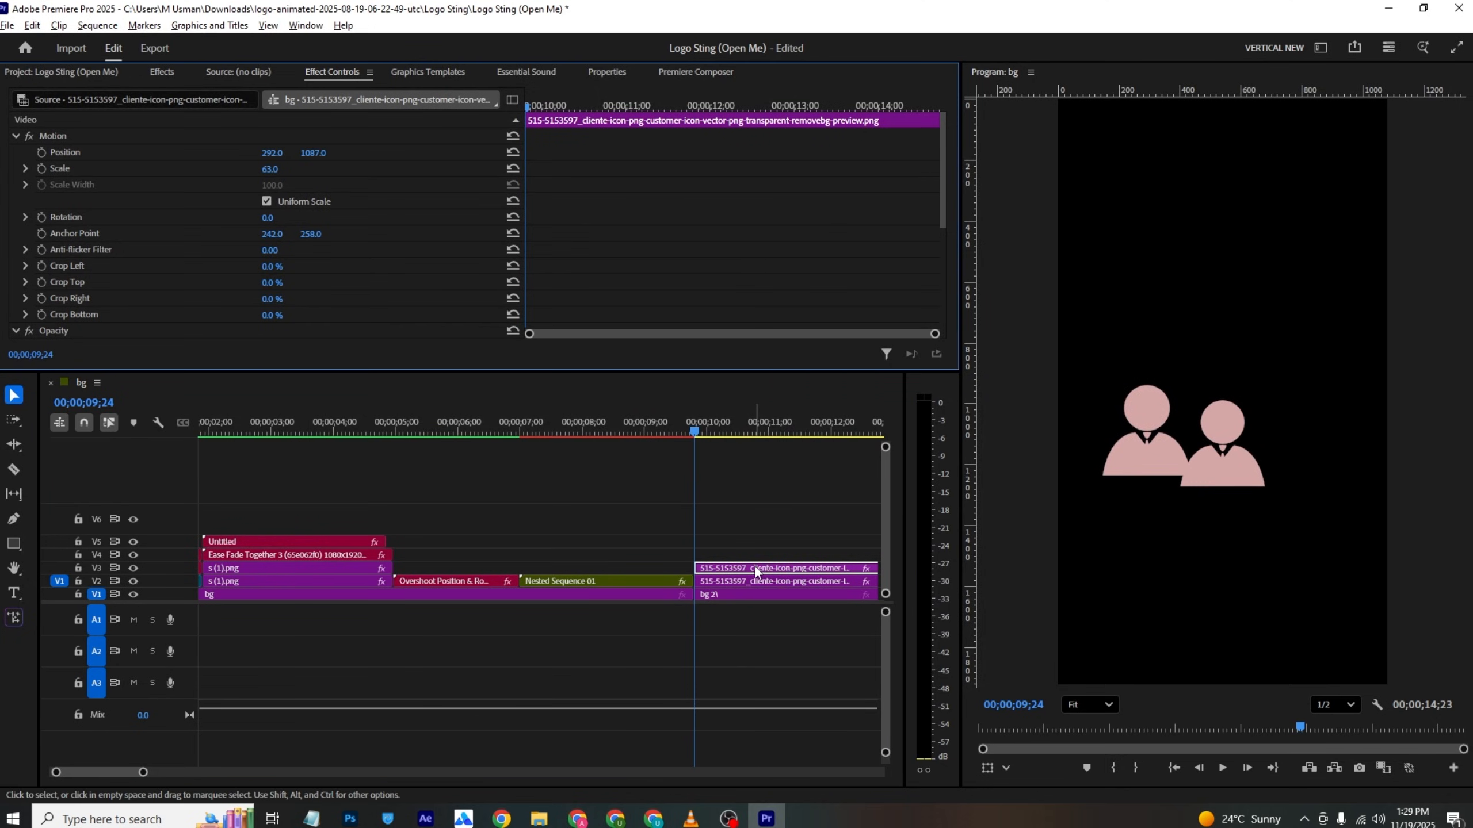
Step: Duplicate the V3 icon clip onto V4 and set the copy's X position to 772
alt+drag(755, 566, 756, 555)
mouse_move(277, 152)
mouse_down()
mouse_move(360, 152)
mouse_move(277, 153)
mouse_up()
key(alt+Tab)
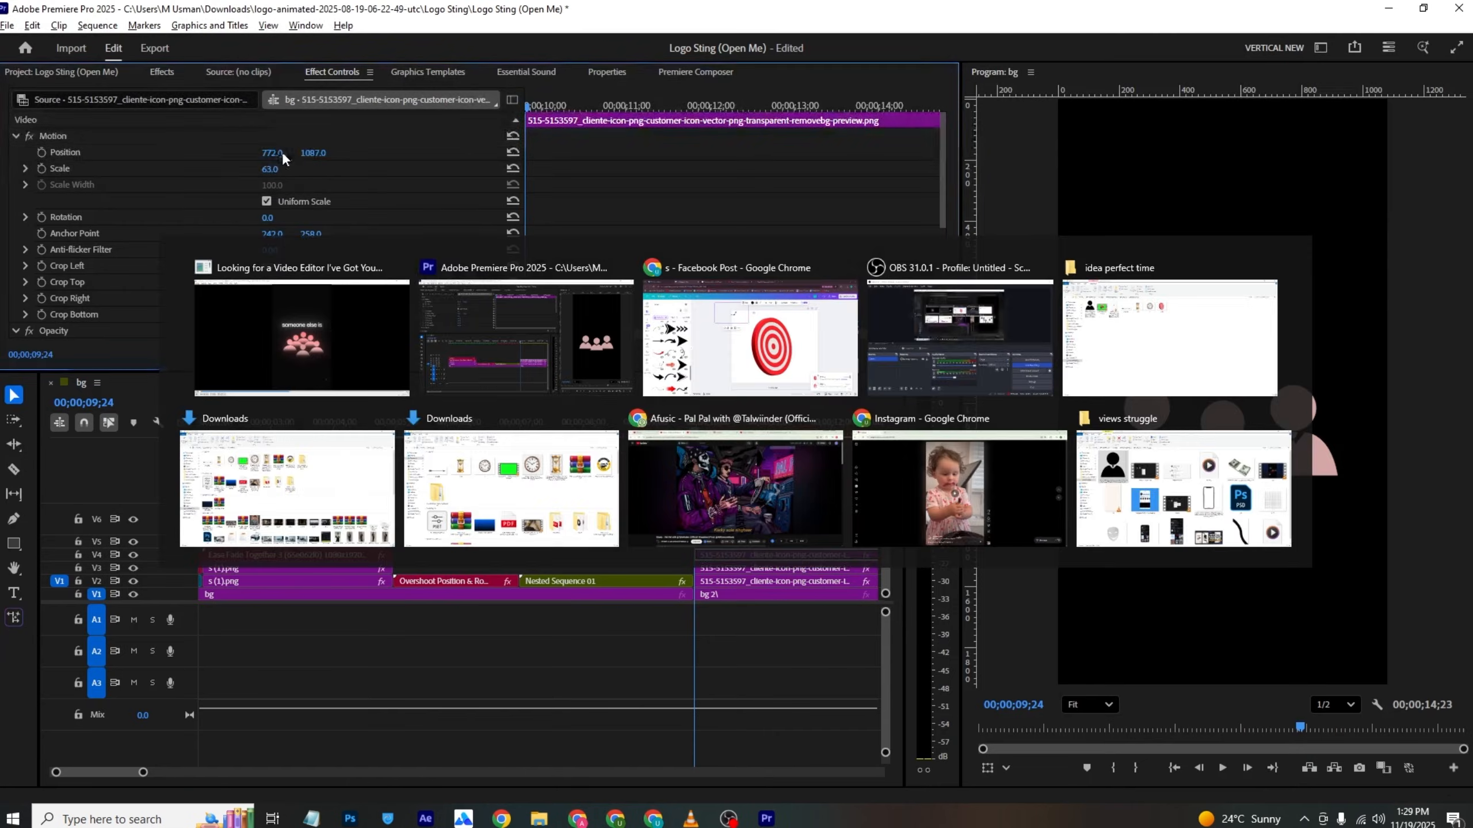
Step: Duplicate the icon onto V5 at scale 39 and position 644, 962, and copy that onto V6 with X position 402
alt+drag(743, 555, 744, 542)
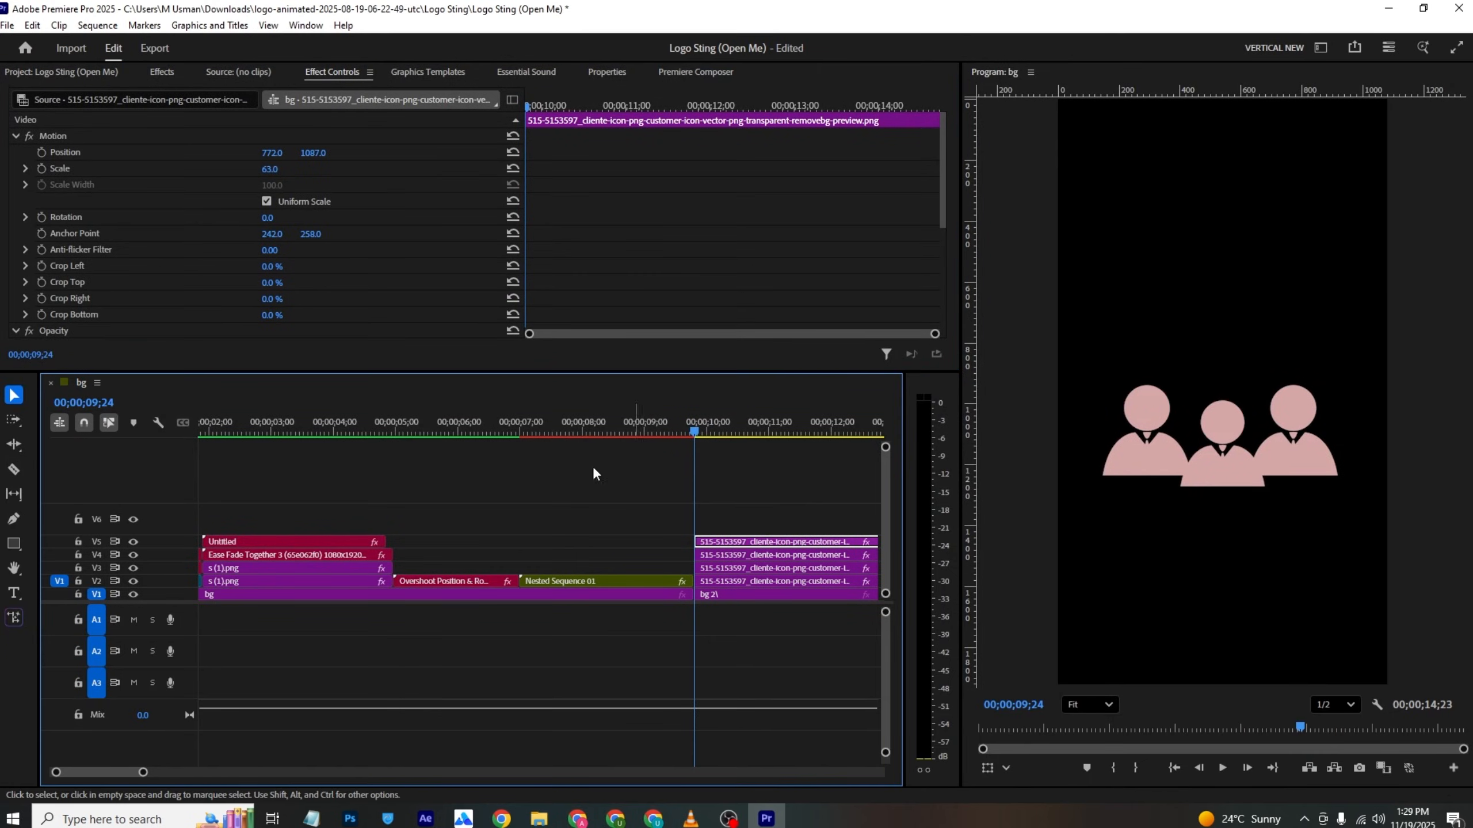
mouse_move(271, 168)
mouse_down()
mouse_move(306, 125)
mouse_move(326, 171)
mouse_move(258, 152)
mouse_up()
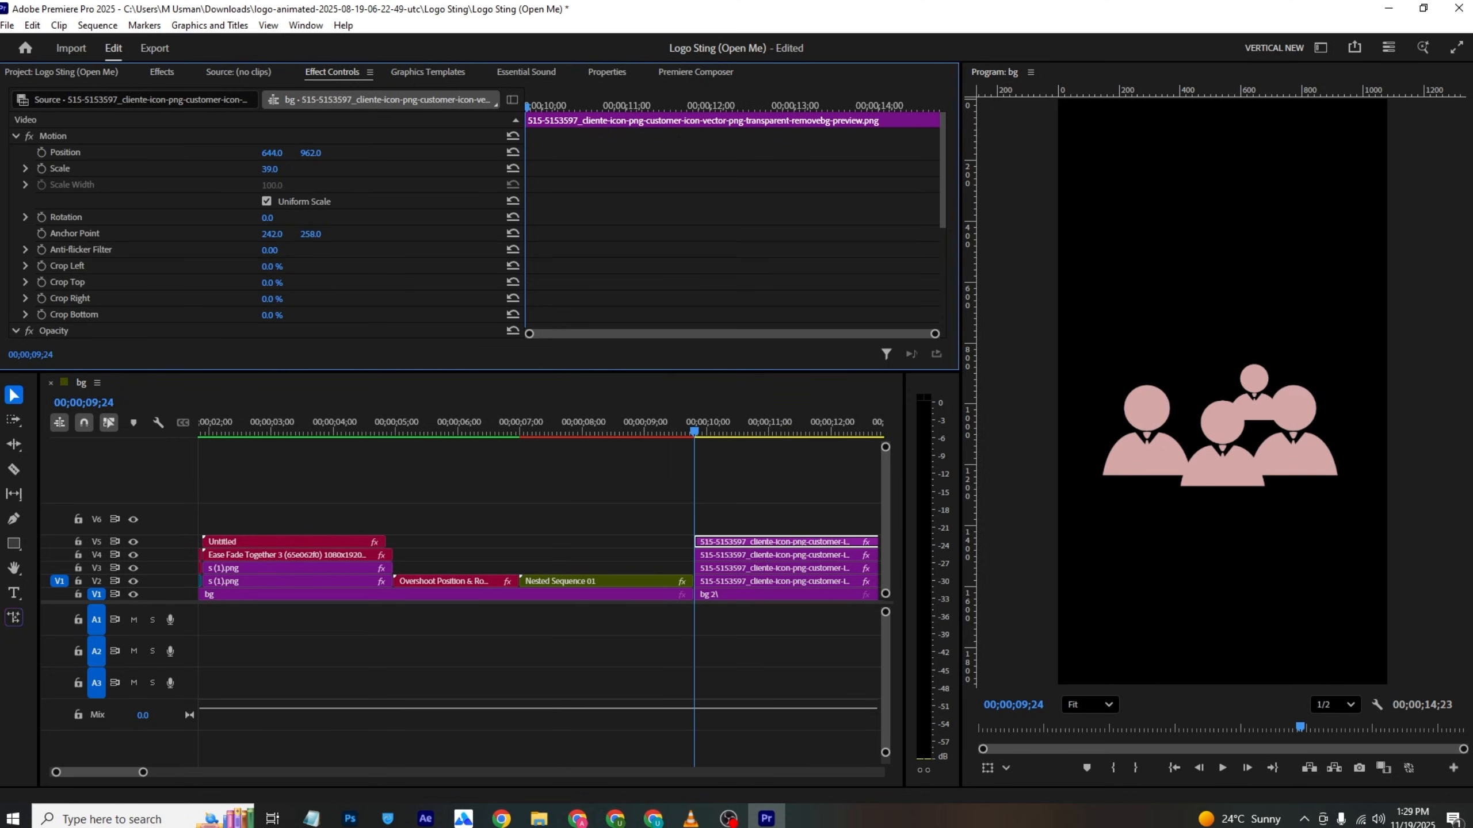
drag(713, 542, 720, 521)
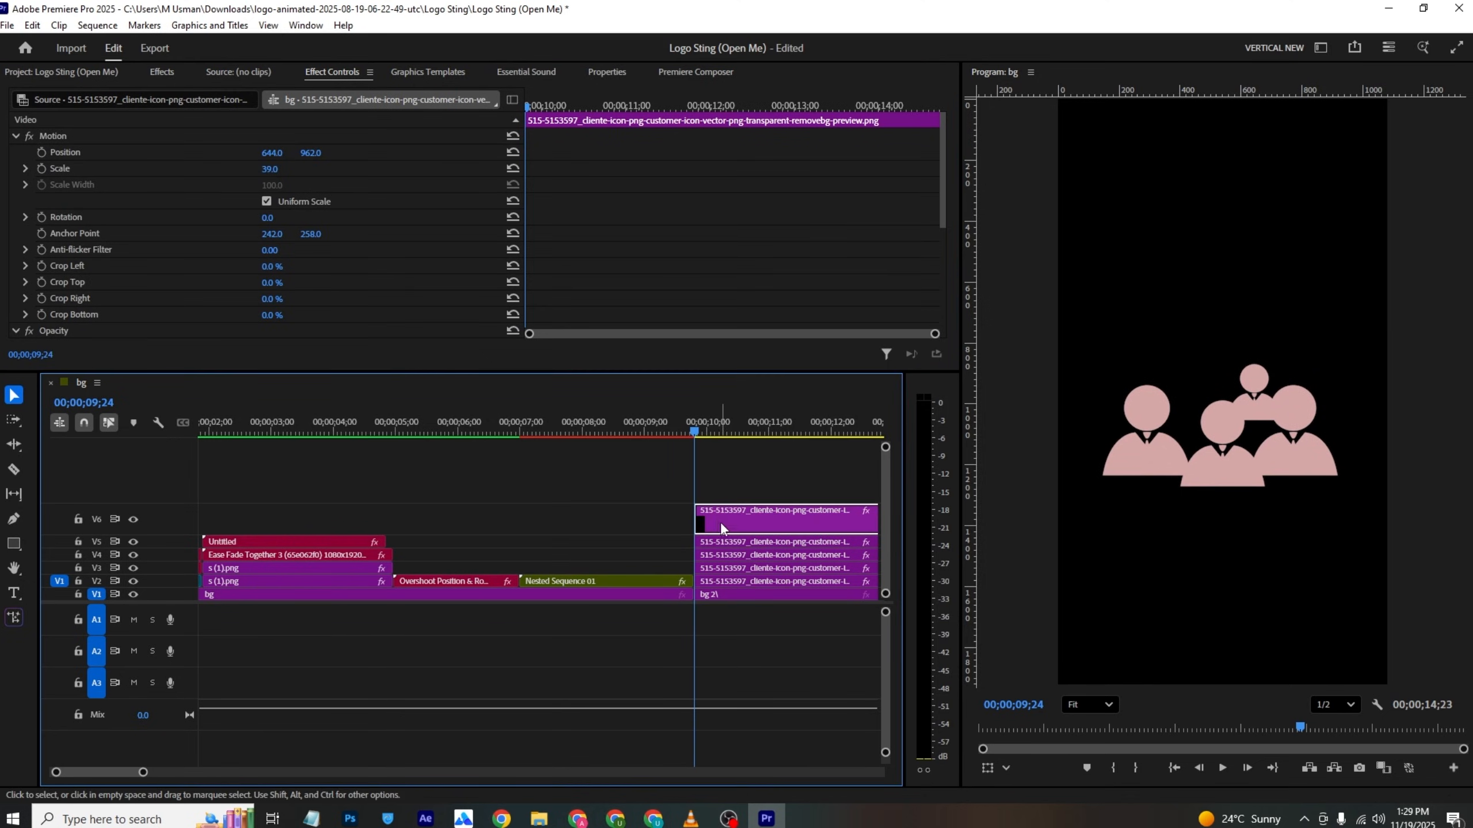
drag(268, 161, 125, 161)
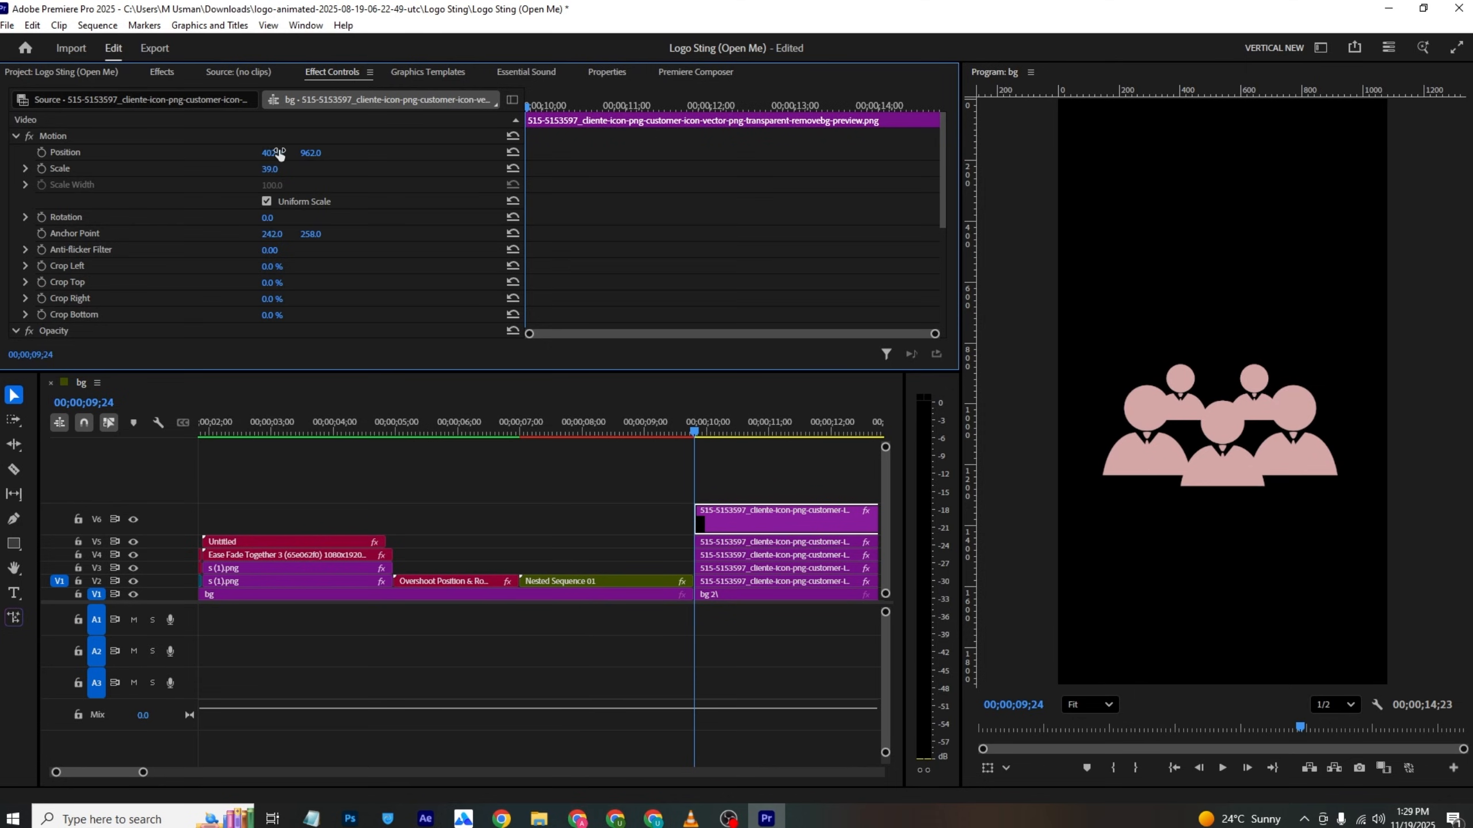
key(alt+Tab)
key(alt+Tab)
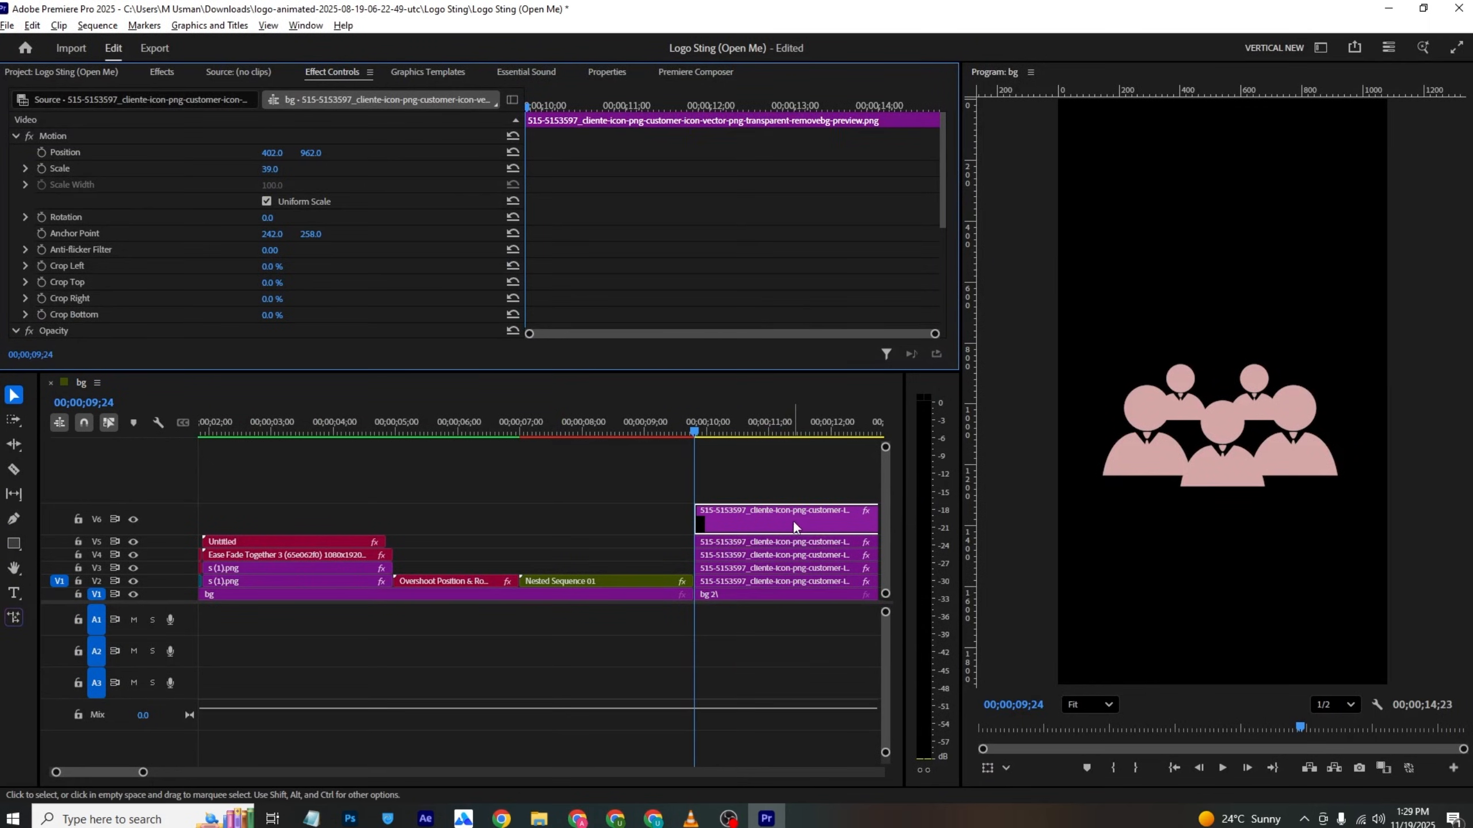
Step: Duplicate the V6 icon clip onto V7 and set the copy's scale to 68 and position to 526, 924
drag(792, 527, 791, 494)
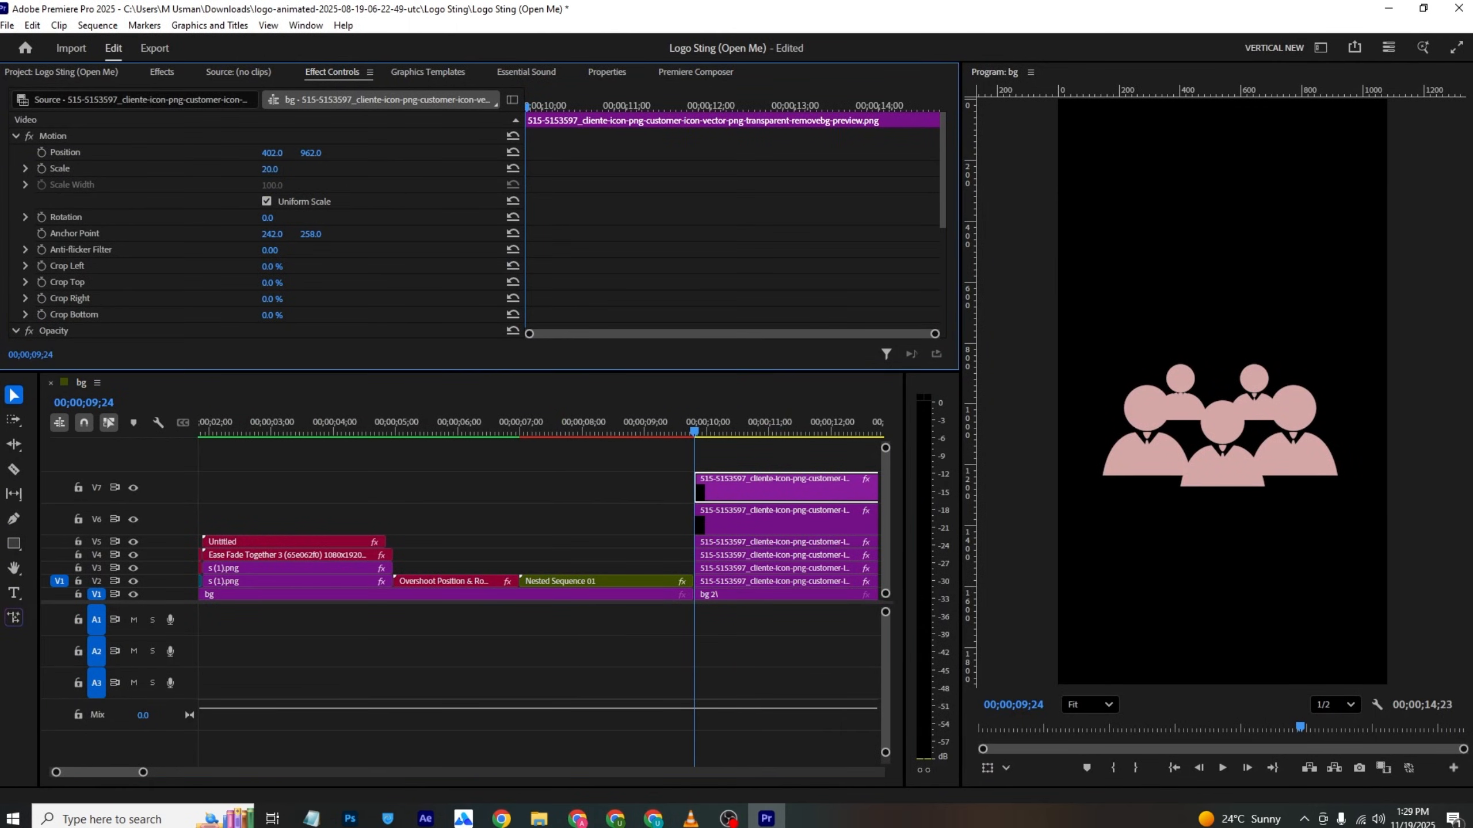
drag(278, 152, 393, 152)
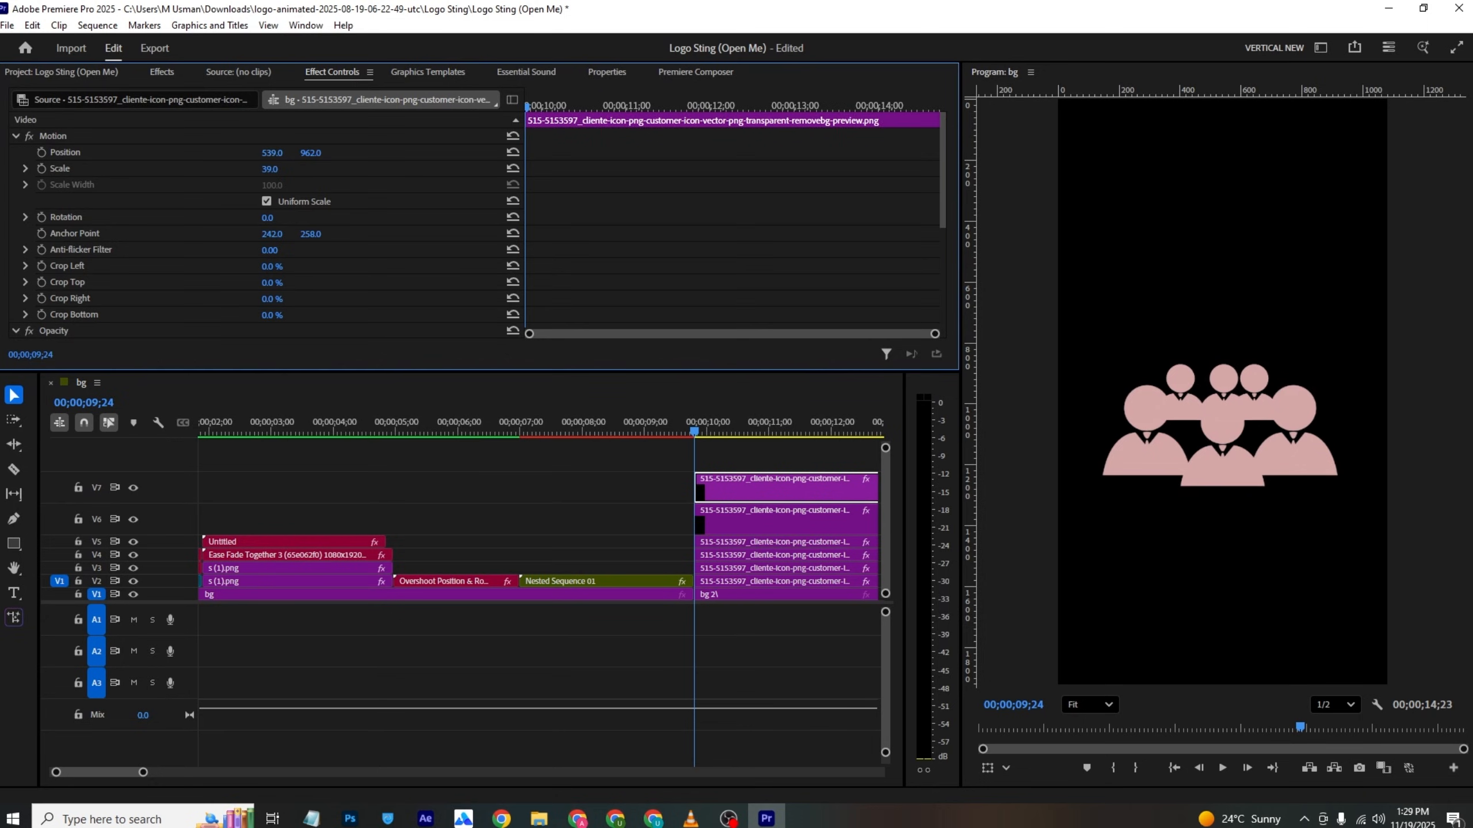
drag(270, 168, 293, 157)
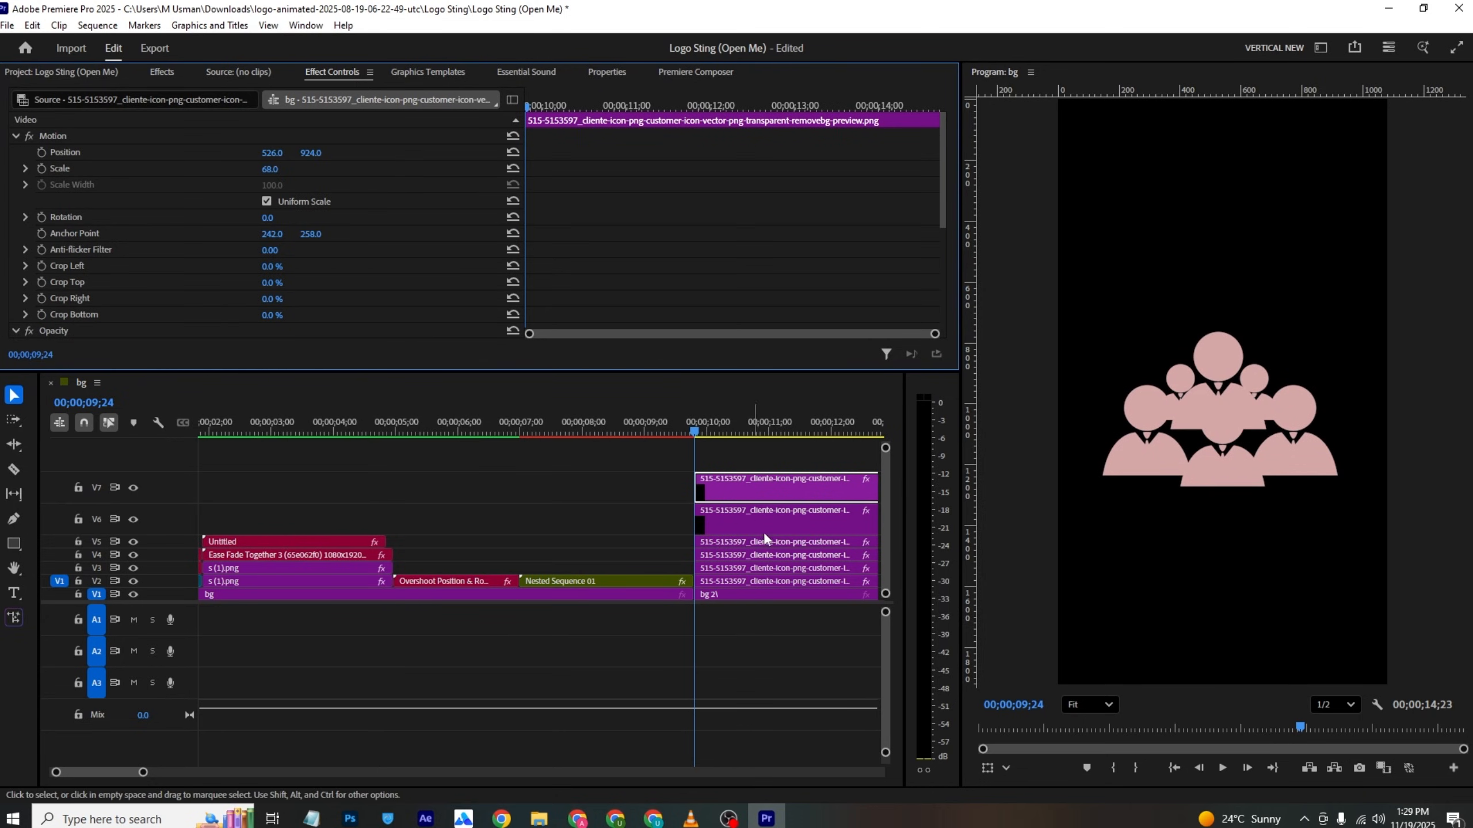
Step: Move the large center icon's clip from V7 down to V2 and shift the other five icon clips up one track, keeping their start time
drag(143, 772, 191, 772)
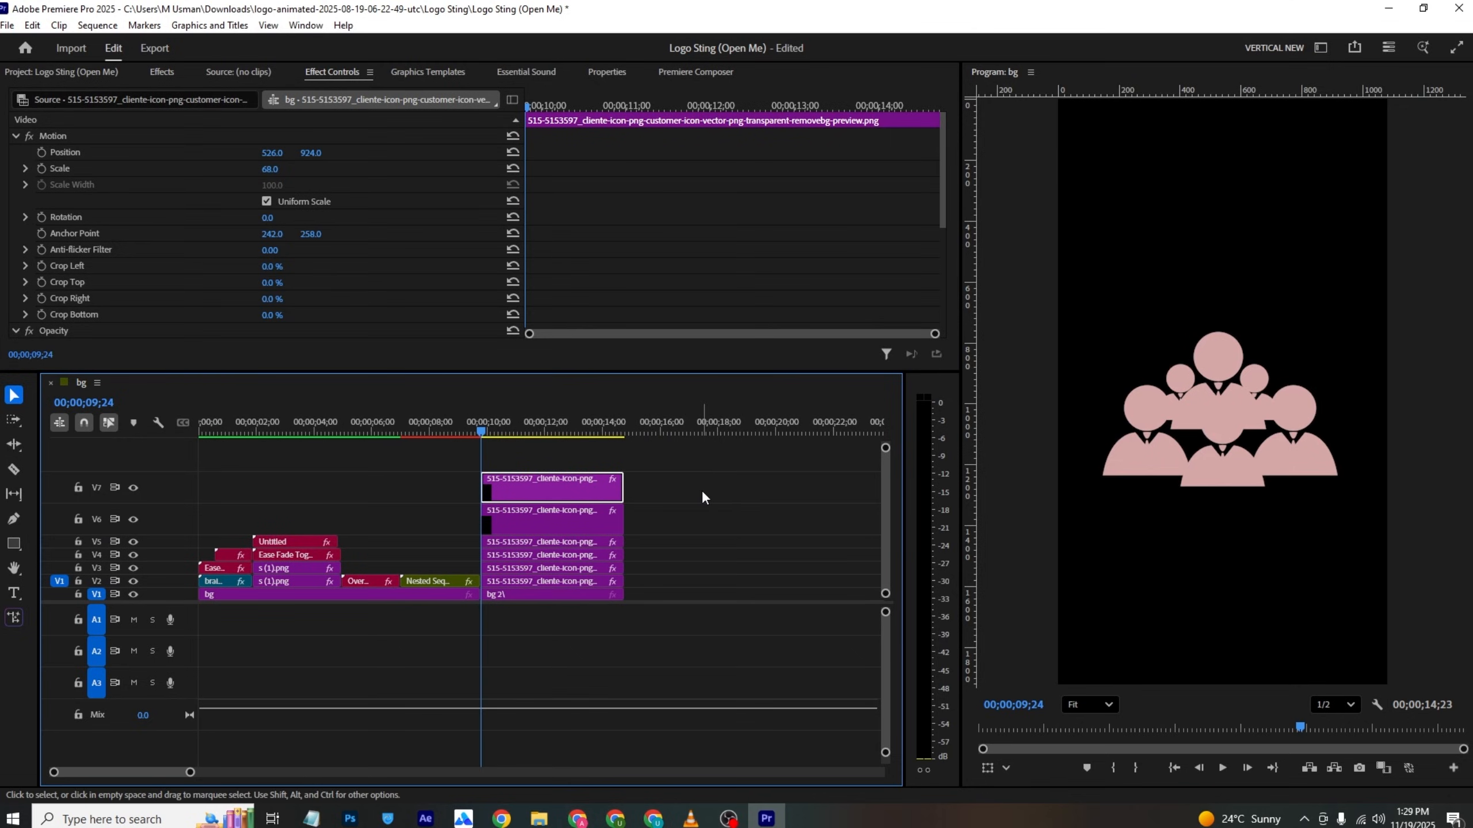
click(680, 515)
drag(682, 516, 487, 583)
drag(575, 581, 750, 571)
drag(594, 485, 598, 582)
drag(838, 467, 541, 572)
click(724, 504)
Step: Scrub the icon scene and compare it with the group of people in the VLC reference video
mouse_move(491, 429)
mouse_down()
mouse_move(524, 440)
mouse_move(512, 444)
mouse_up()
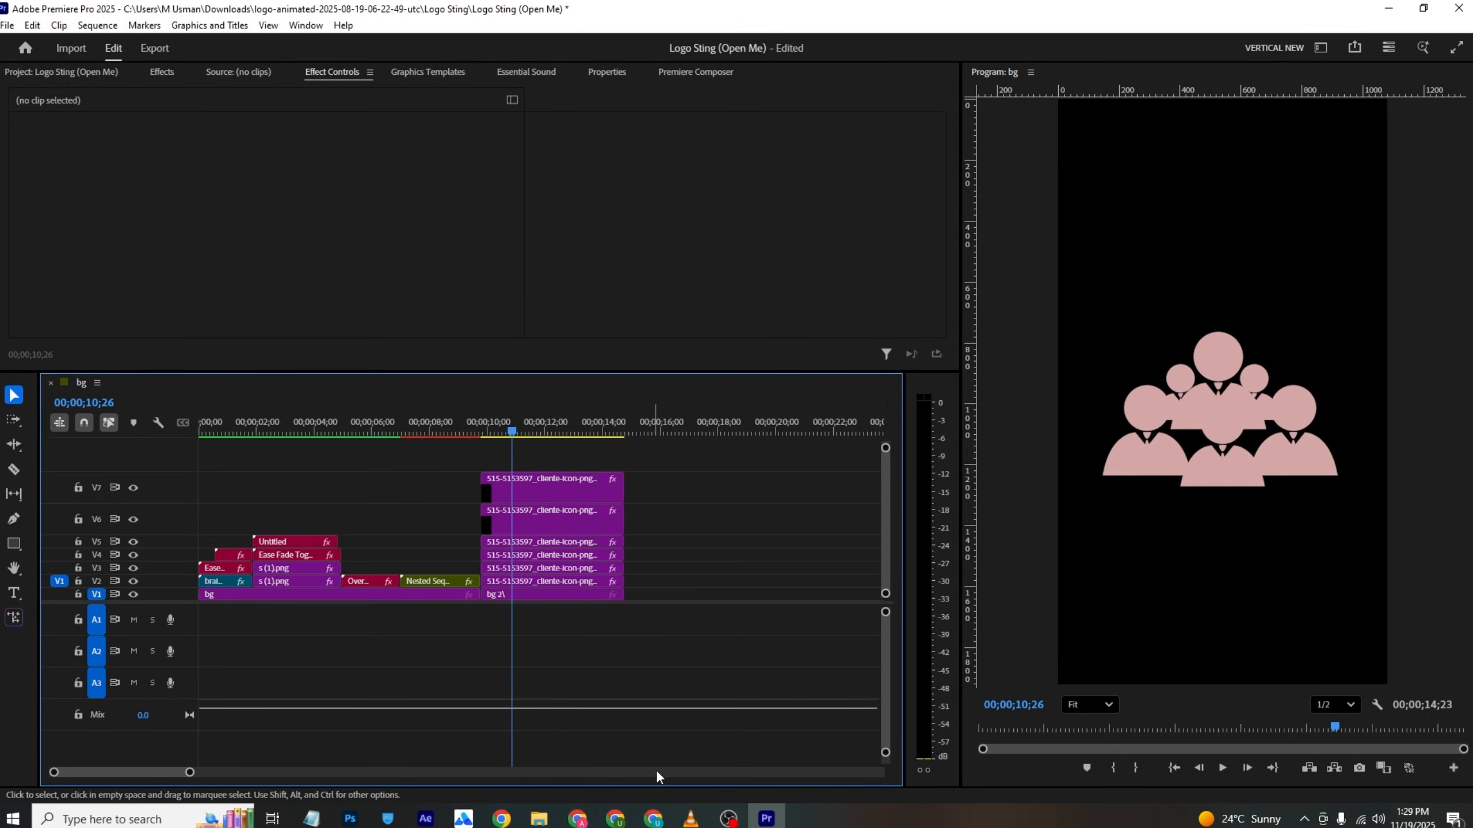
click(688, 822)
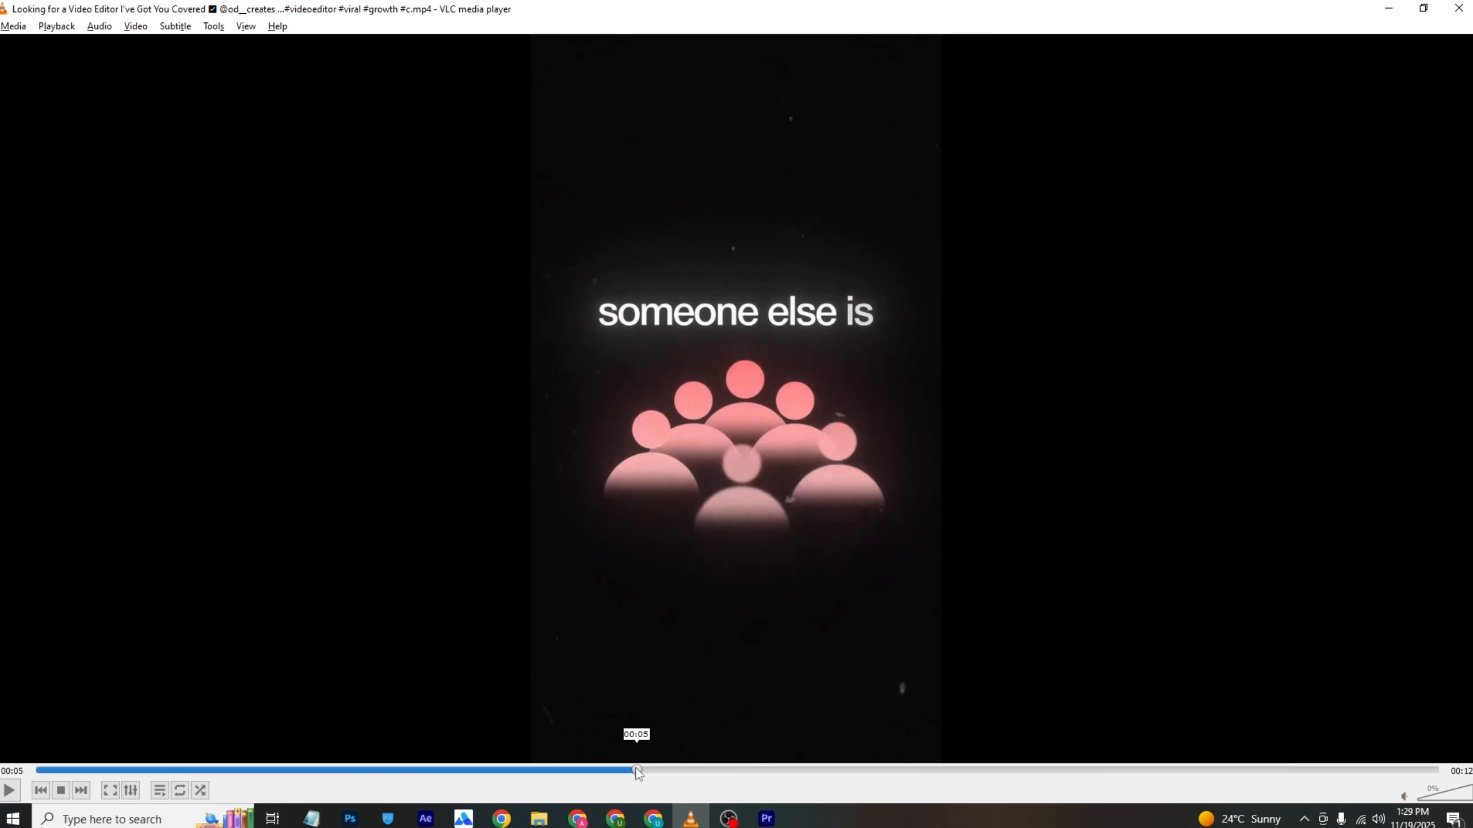
mouse_move(638, 771)
mouse_down()
mouse_move(587, 771)
mouse_move(654, 771)
mouse_up()
click(765, 819)
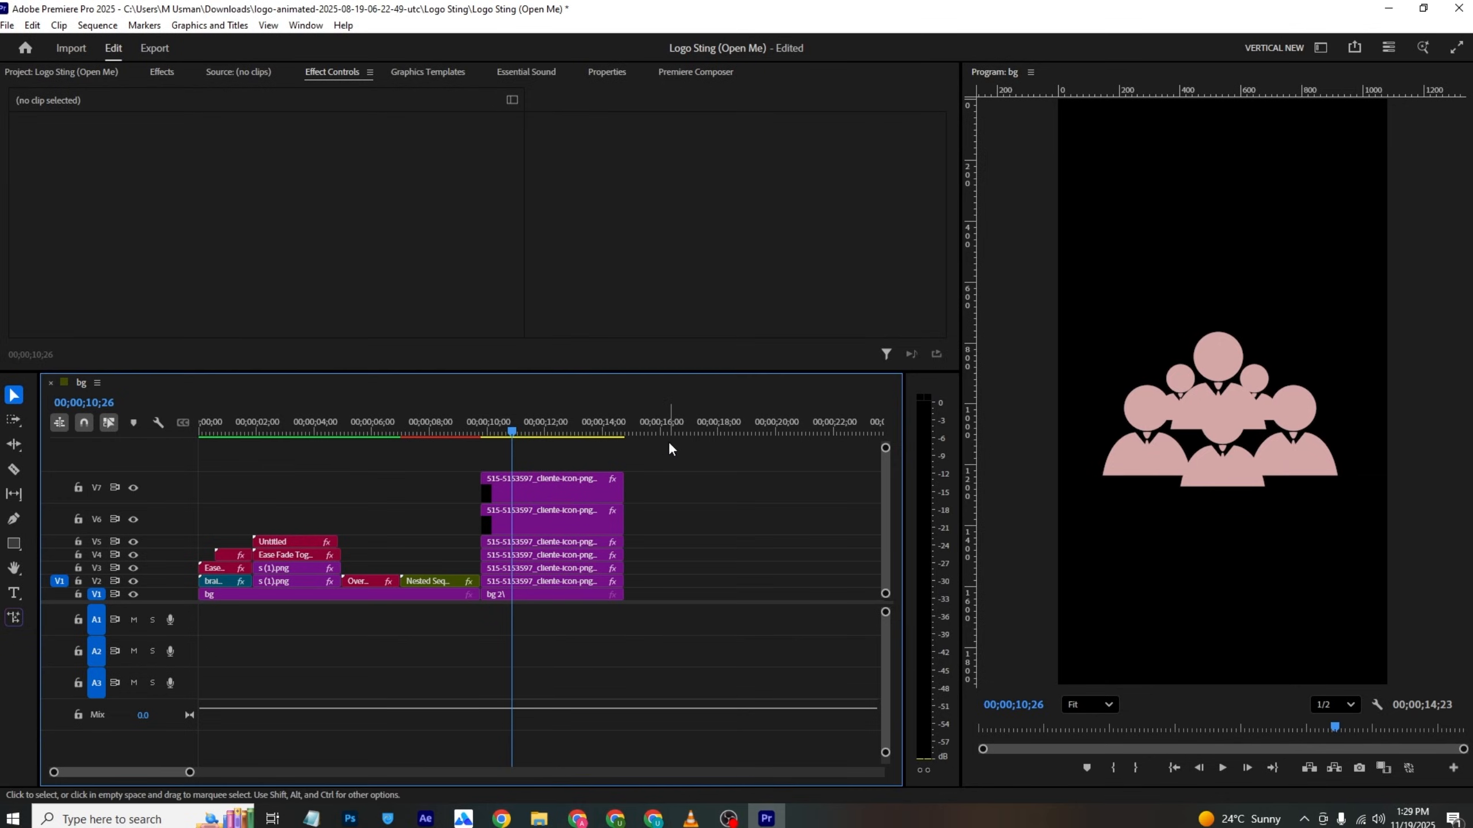
Step: Add Scale and Opacity keyframes to the V2 center icon at 00;00;10;00
drag(500, 424, 482, 428)
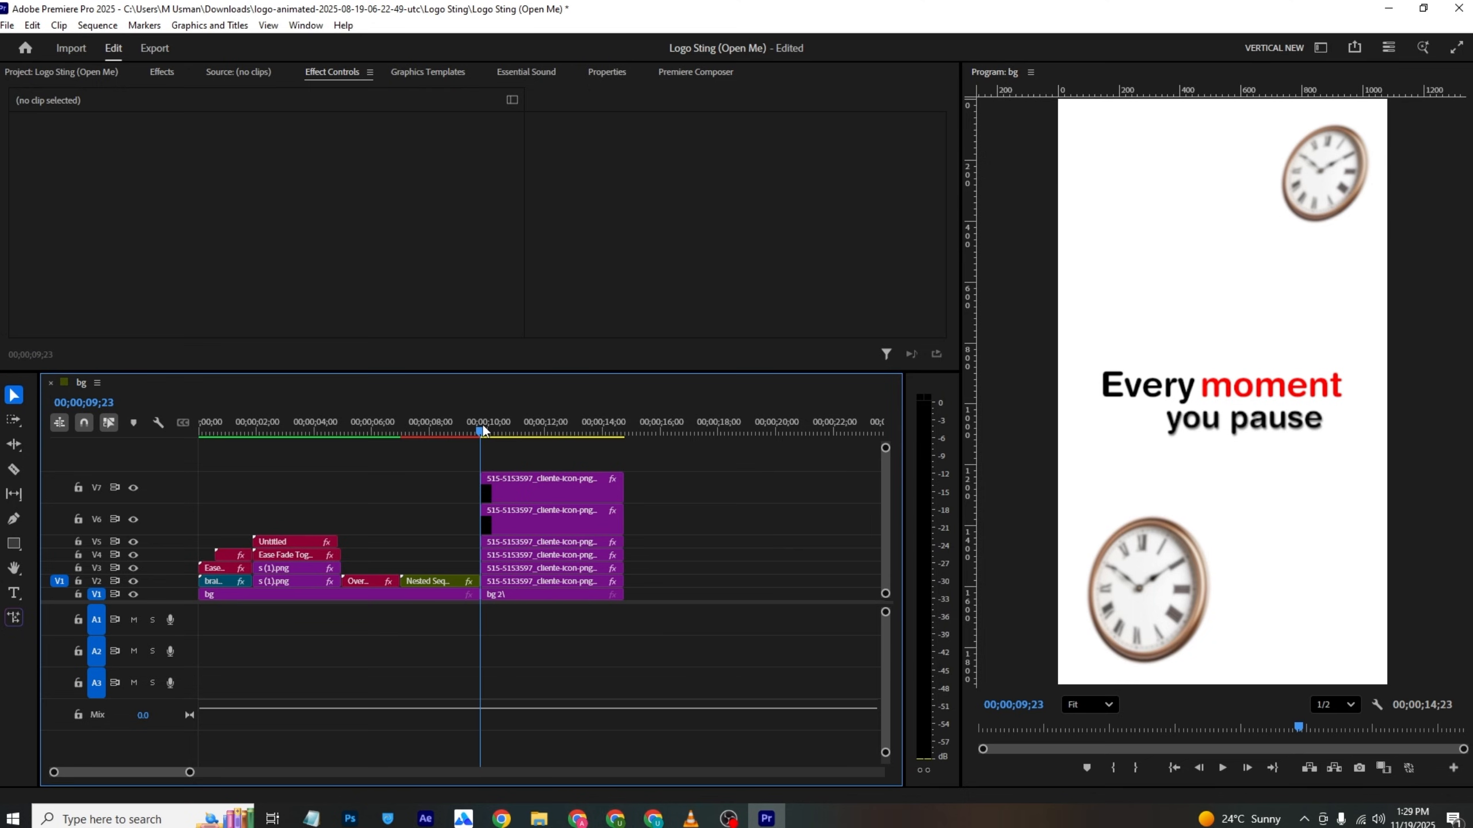
click(535, 581)
click(488, 426)
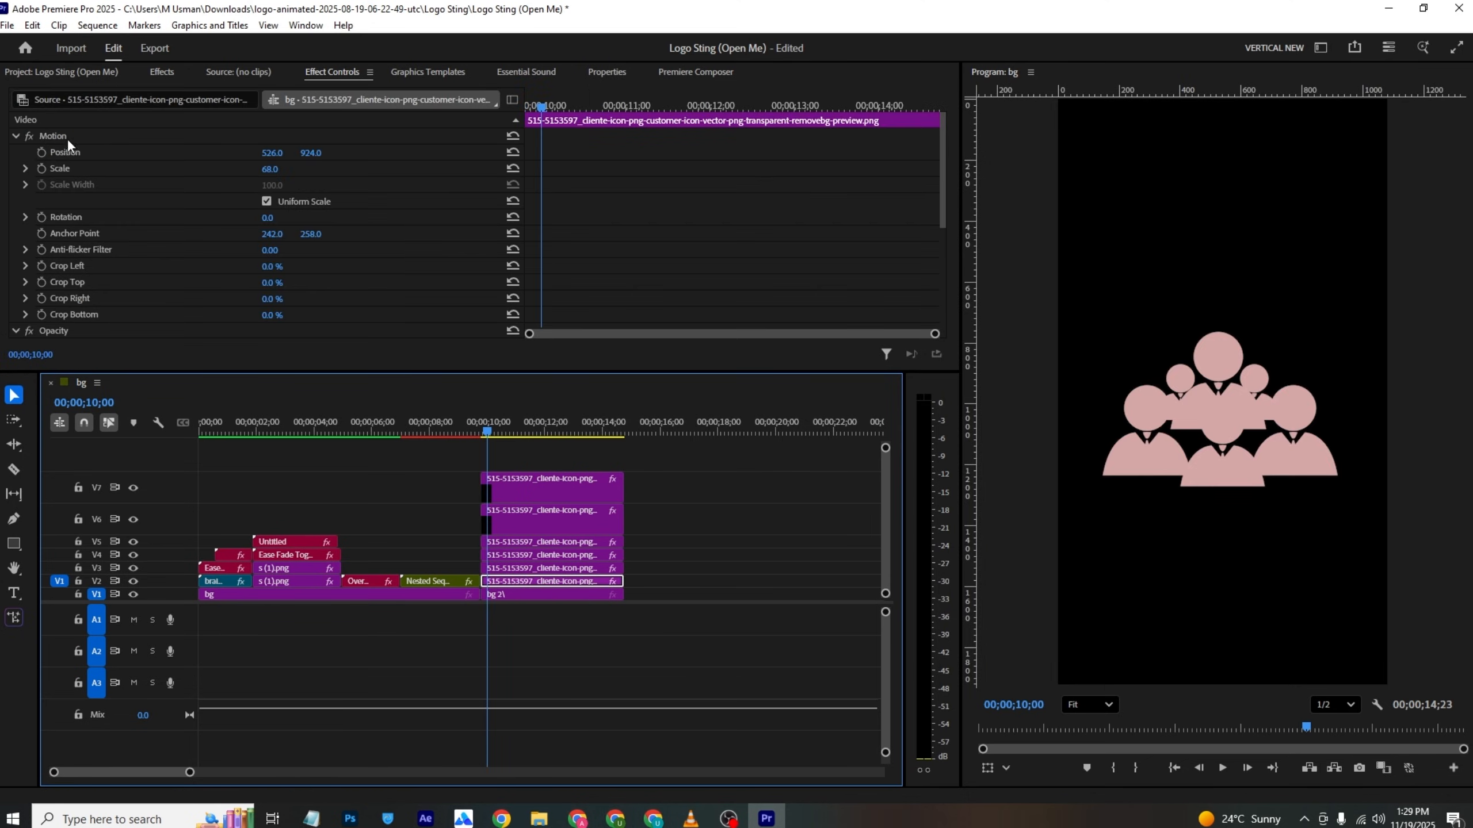
scroll(107, 230, down, 5)
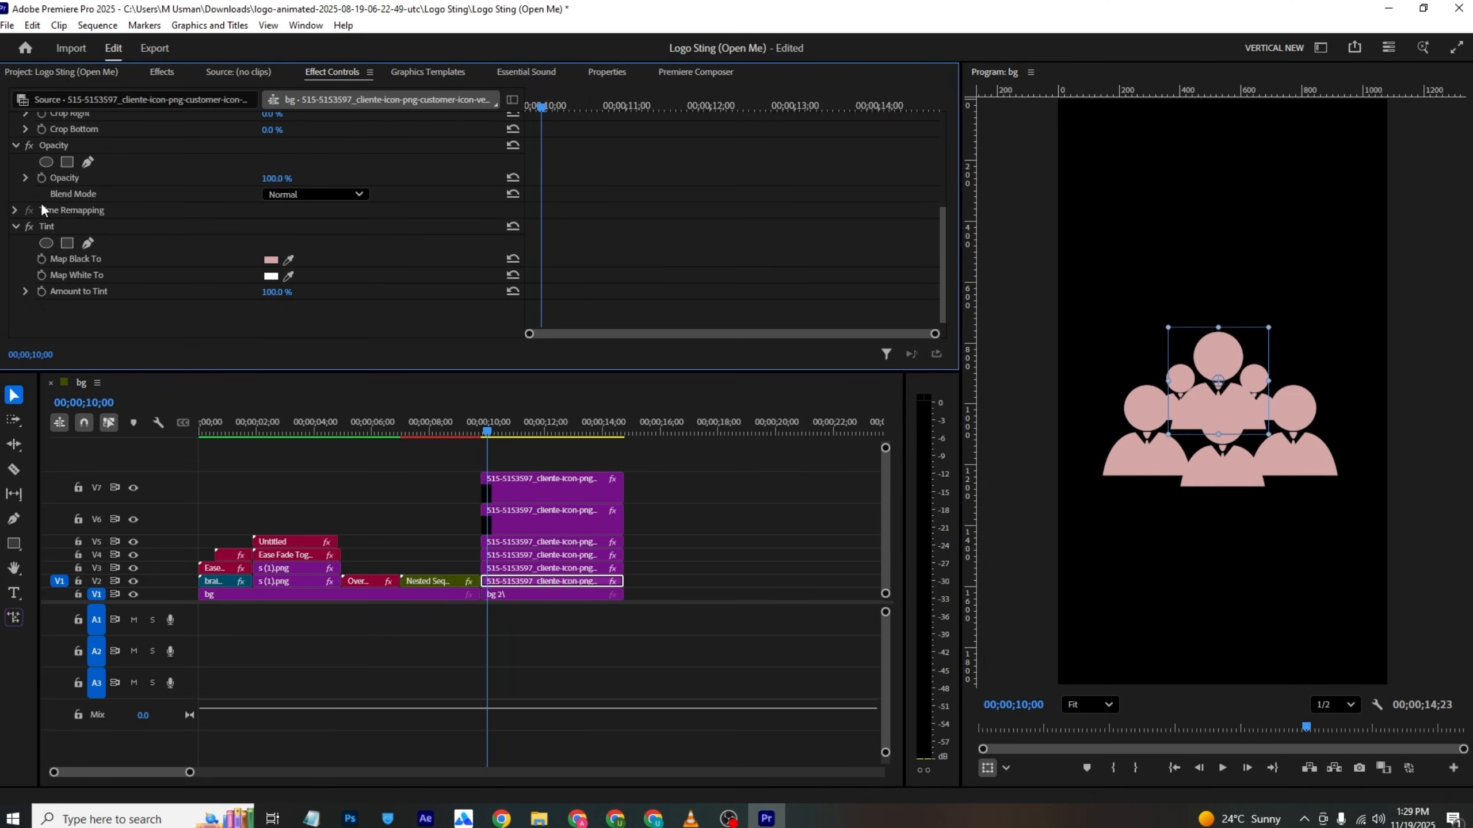
click(41, 178)
scroll(739, 206, up, 6)
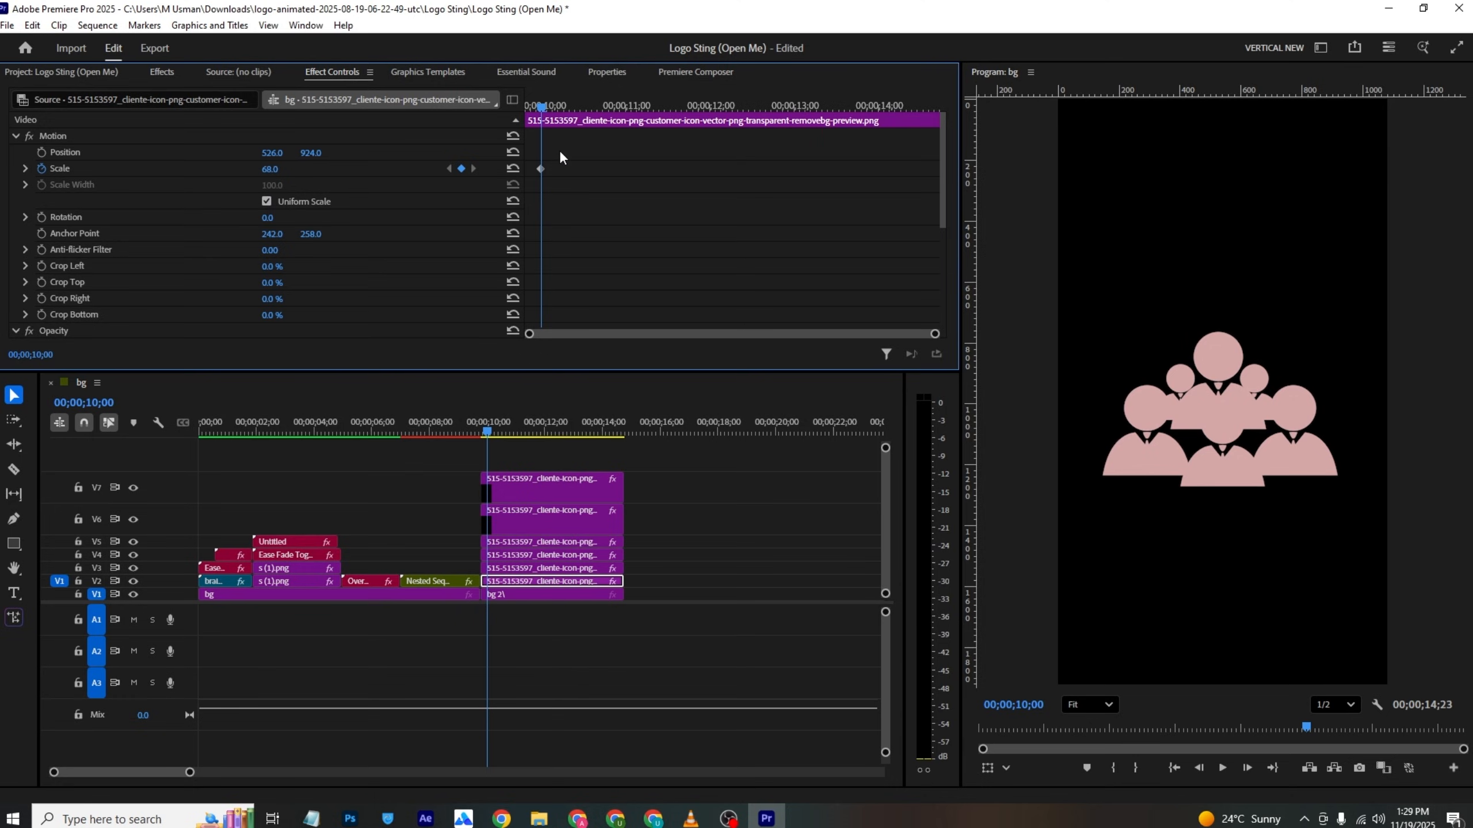
scroll(555, 160, down, 2)
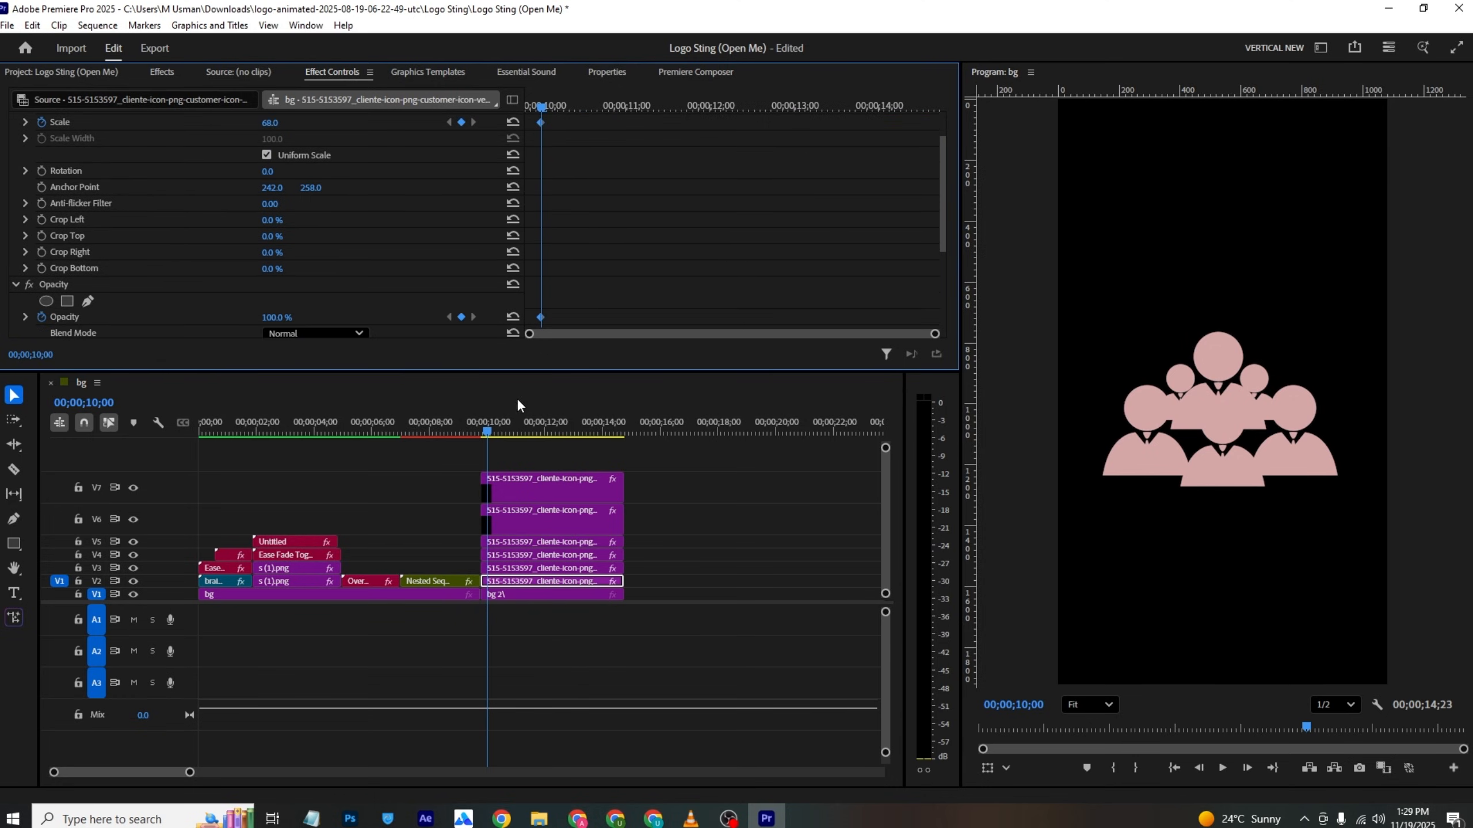
Step: Move the V2 icon's Scale and Opacity keyframes to about 00;00;10;15, set Opacity to 0% at 00;00;10;00, and save the project
drag(548, 318, 587, 319)
scroll(277, 233, down, 5)
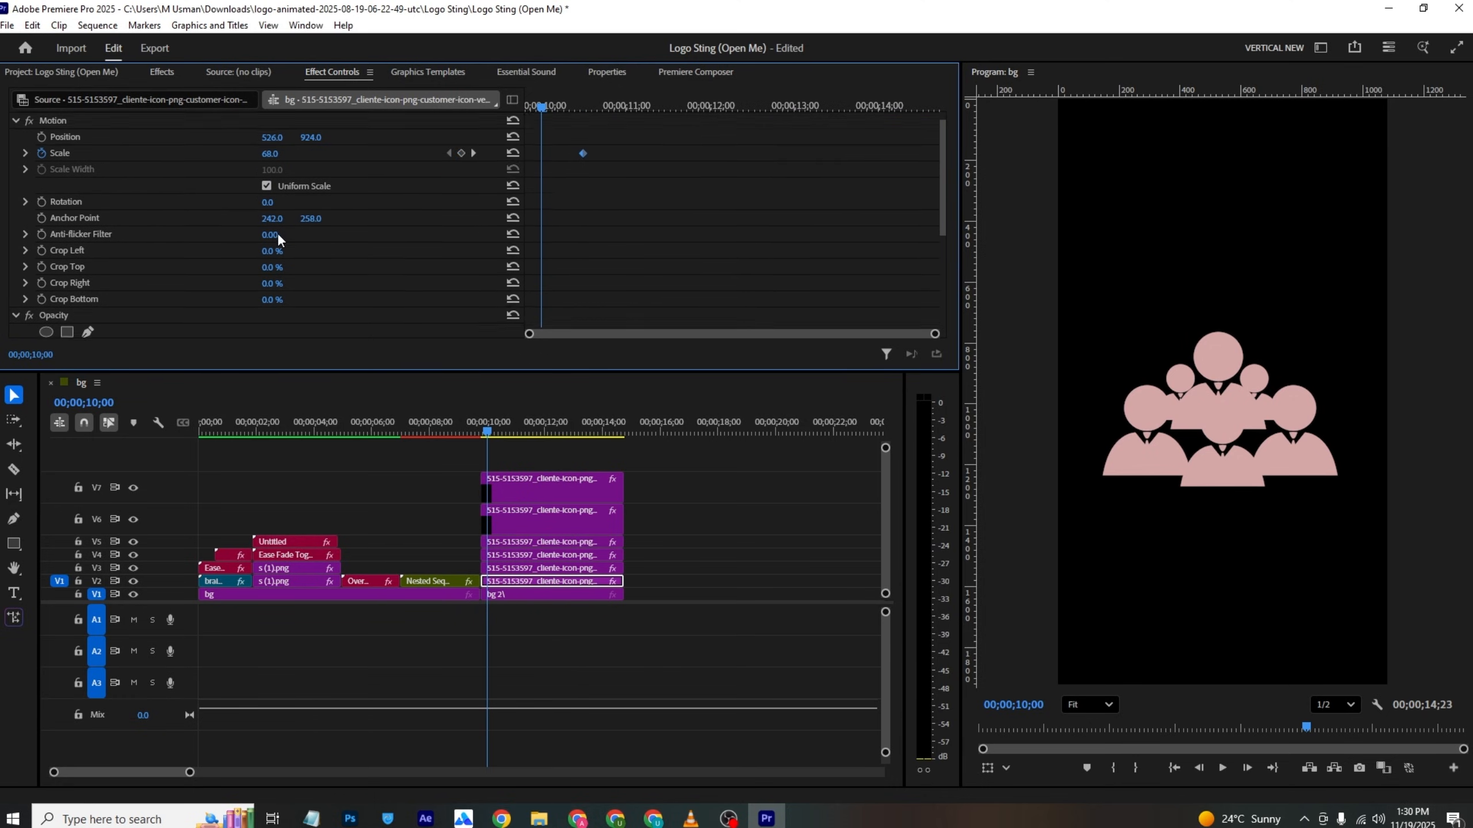
scroll(350, 184, up, 6)
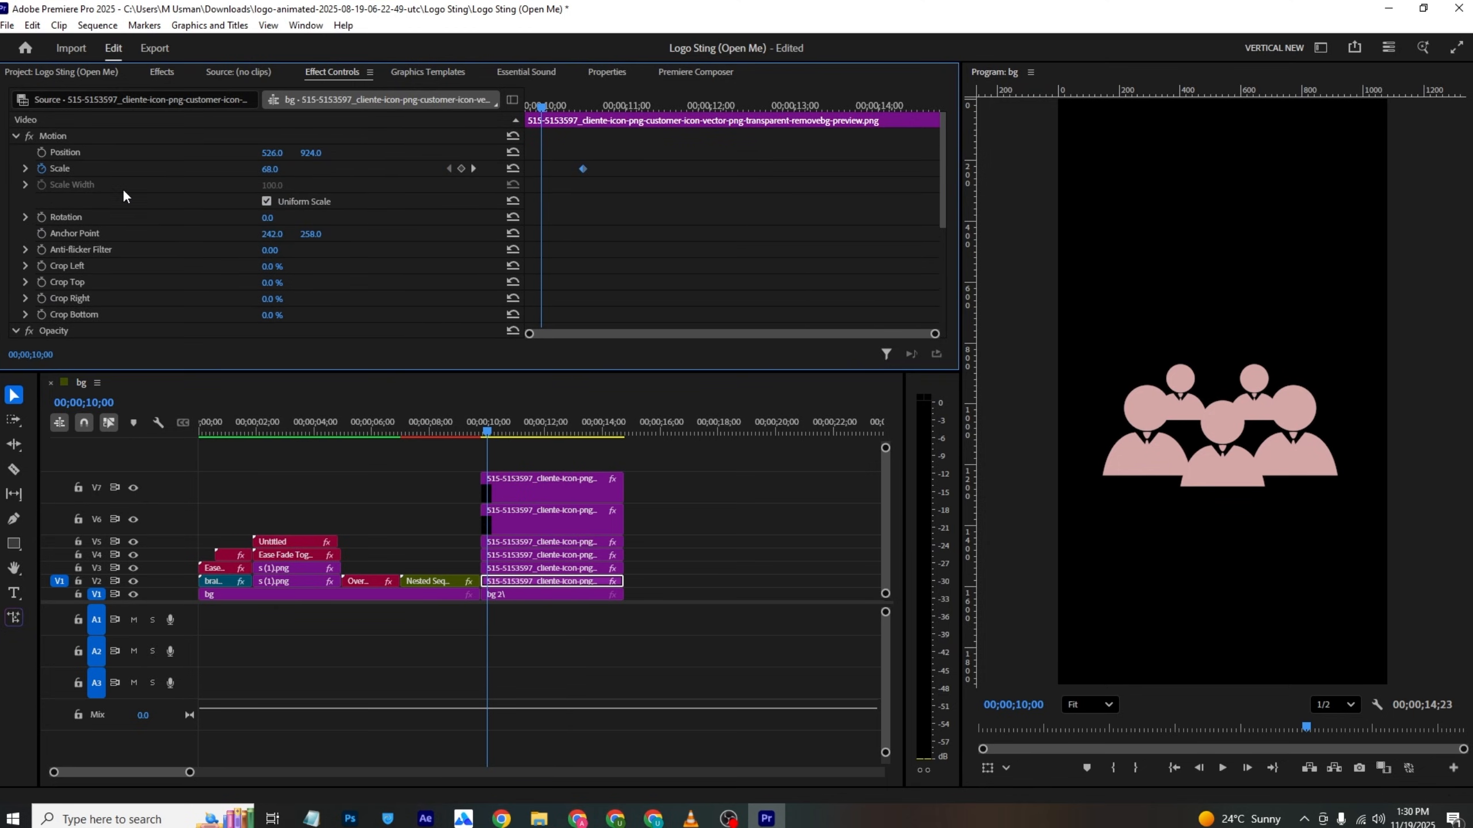
key(ctrl+s)
scroll(674, 227, down, 4)
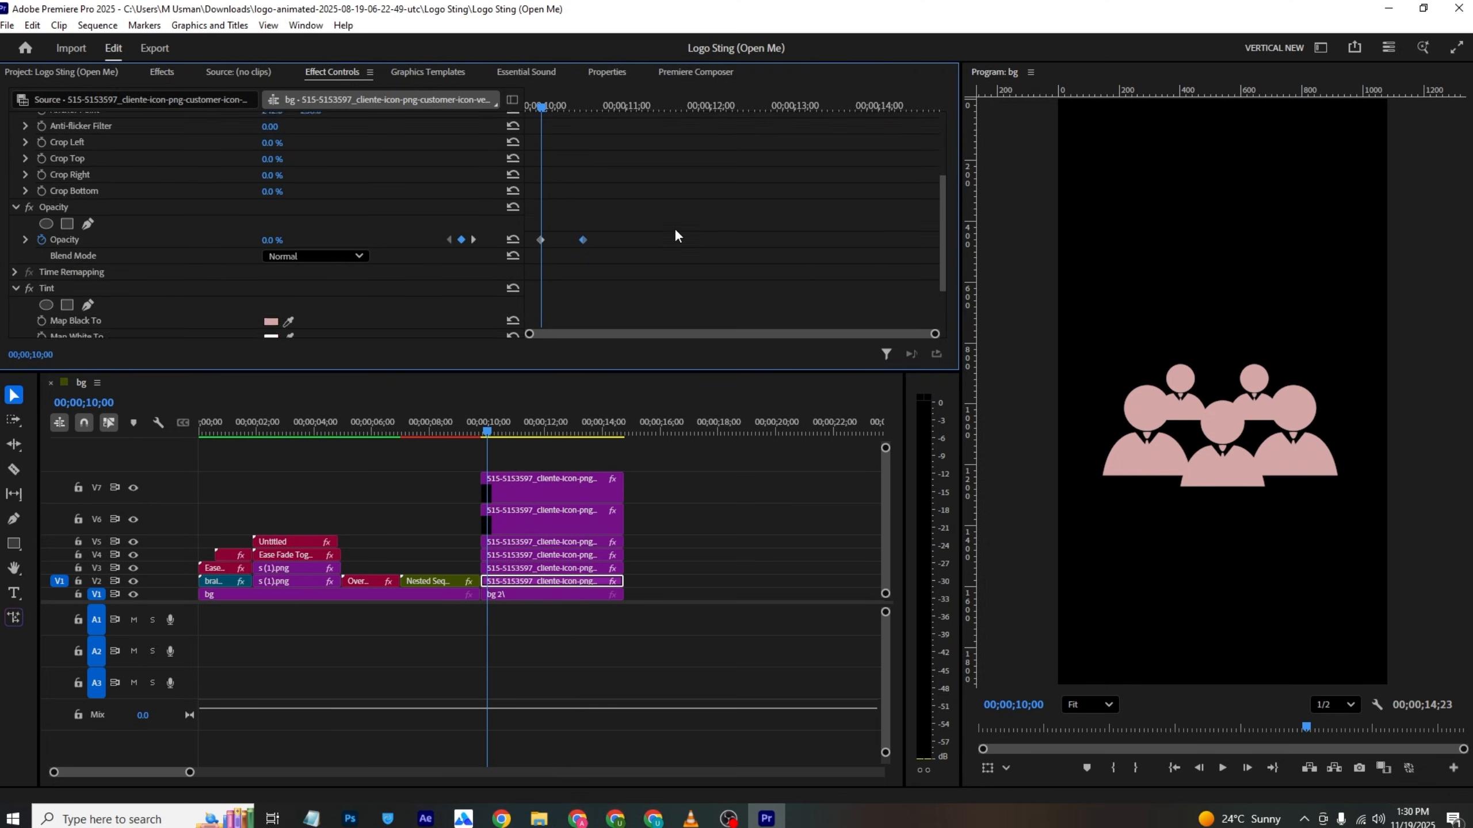
Step: Move the V2 icon's first Scale and Opacity keyframes back to the clip's start and preview the animation
scroll(678, 220, up, 5)
scroll(574, 159, down, 2)
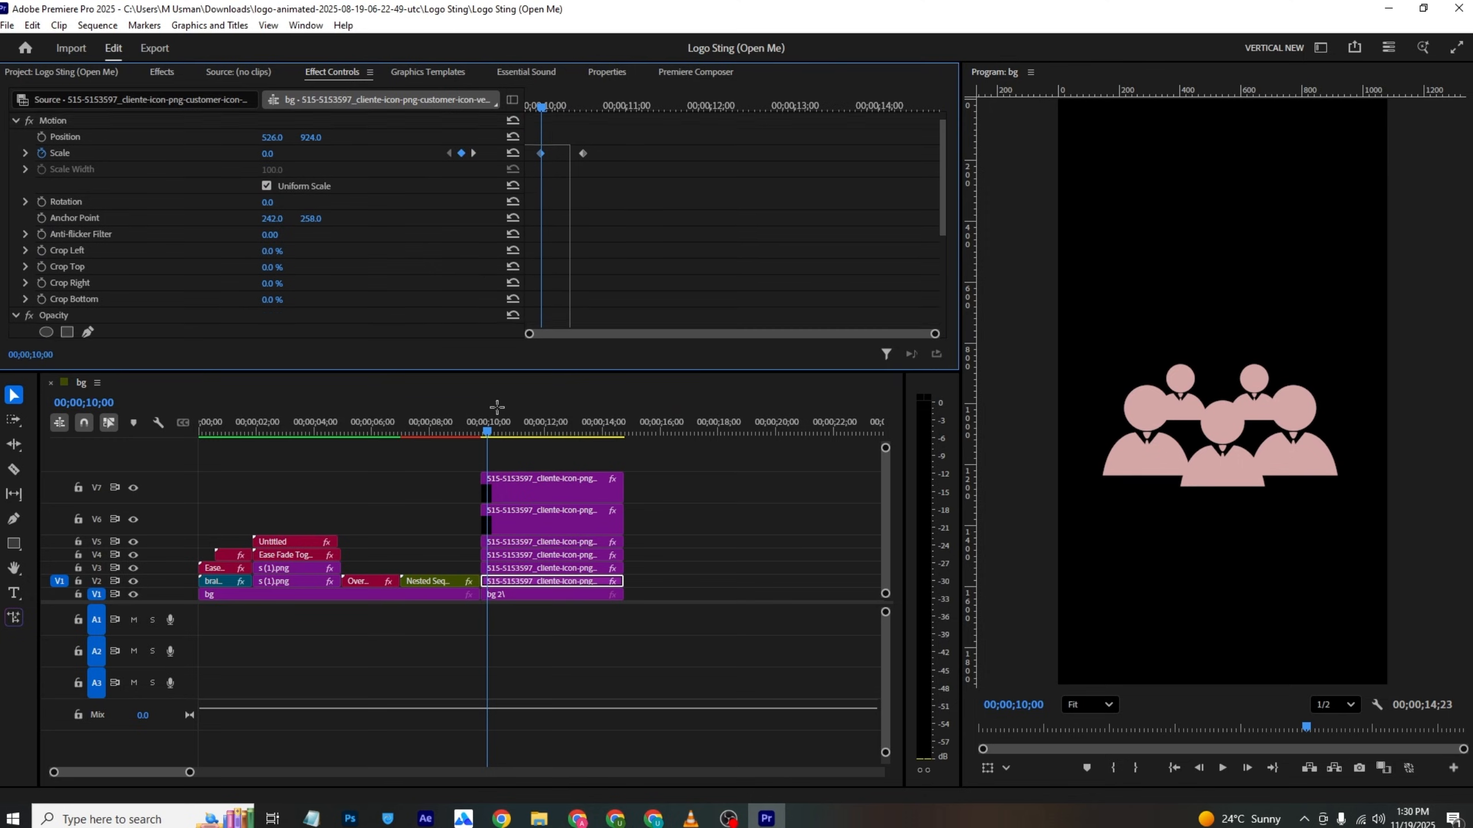
drag(540, 301, 497, 297)
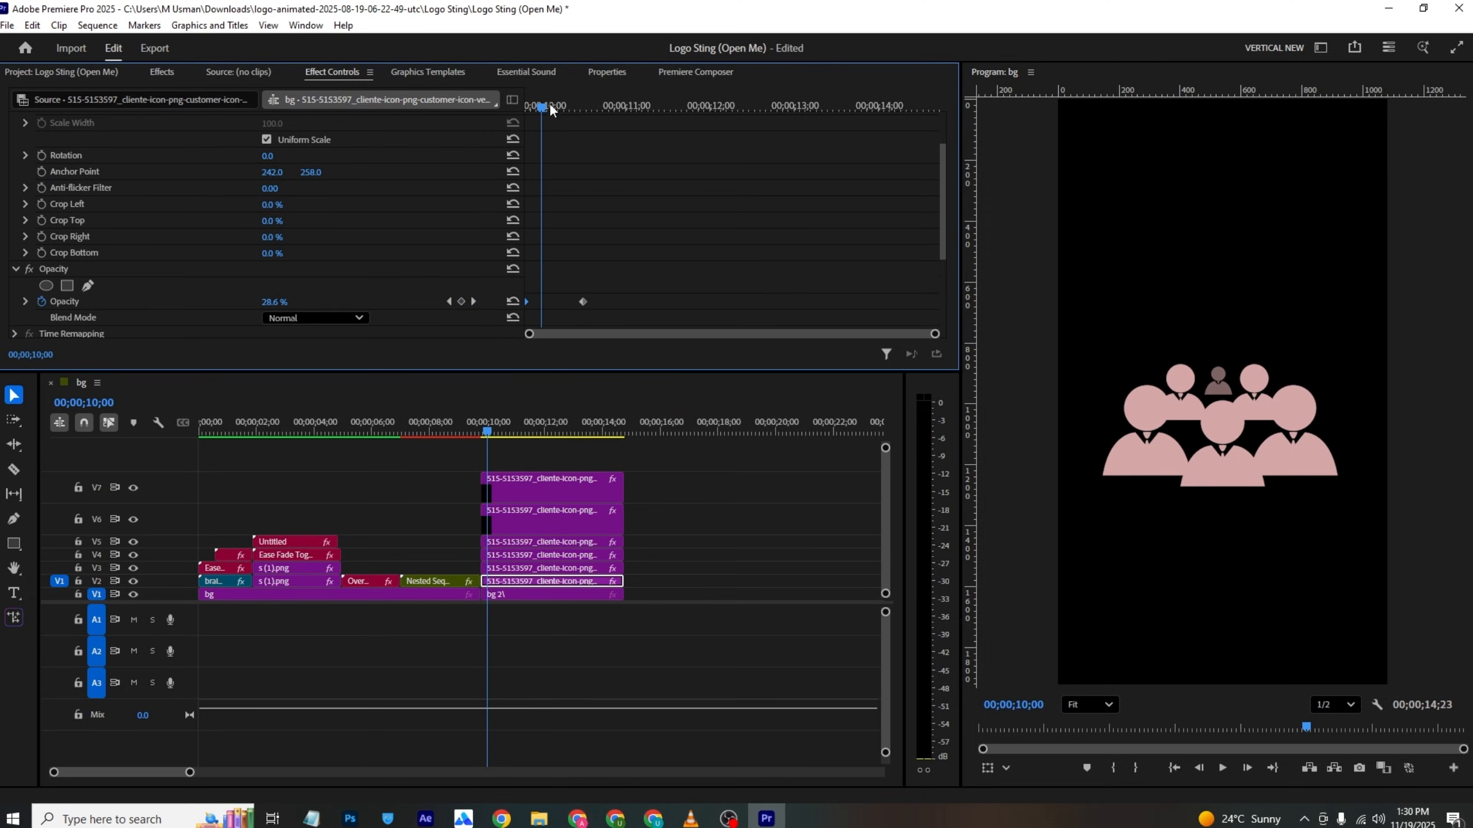
key(space)
key(space)
scroll(638, 253, up, 2)
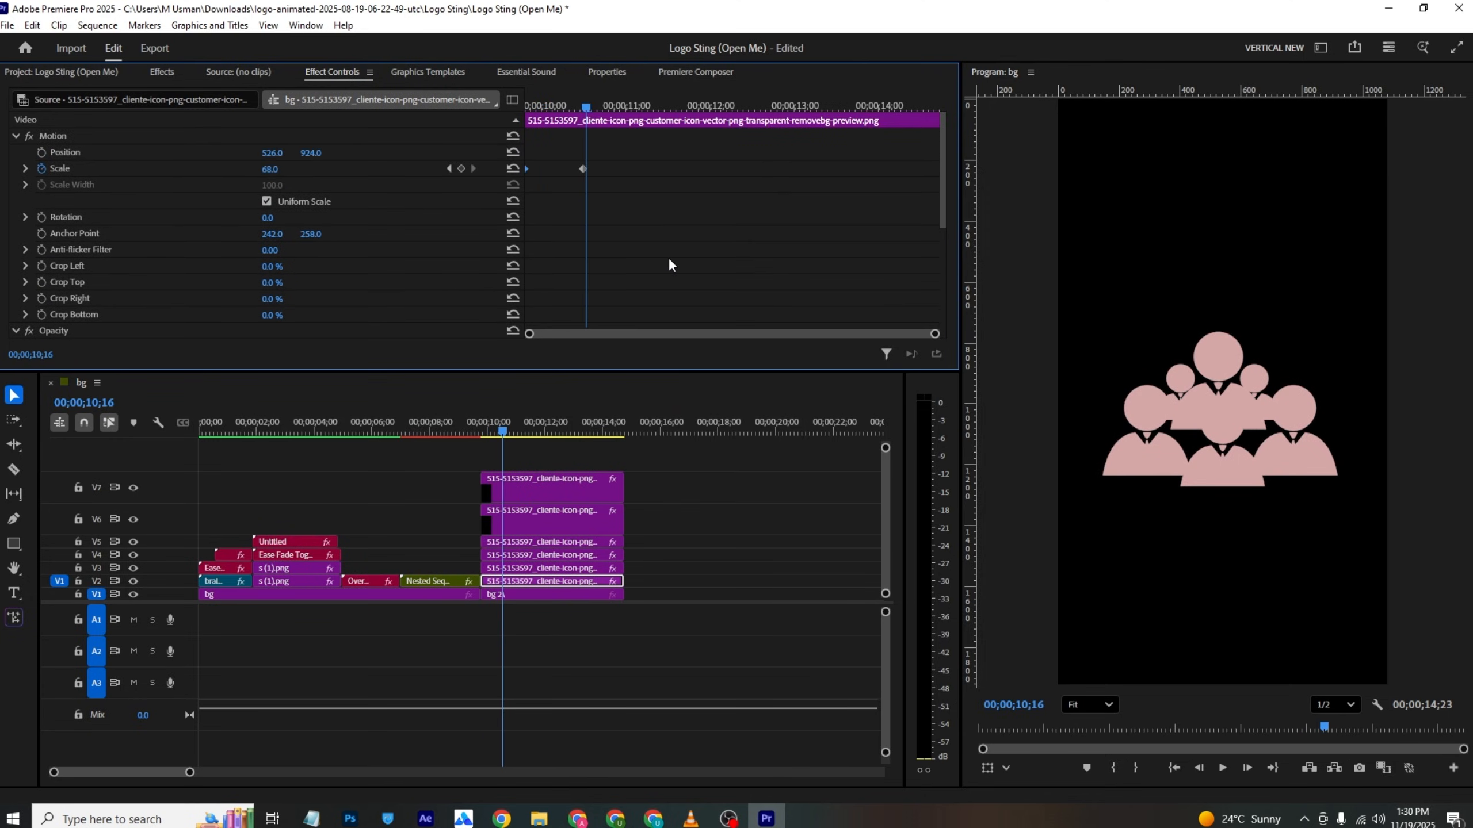
Step: Compare the icon scene with the group of people in the VLC reference video and scrub through the sequence so far
click(506, 568)
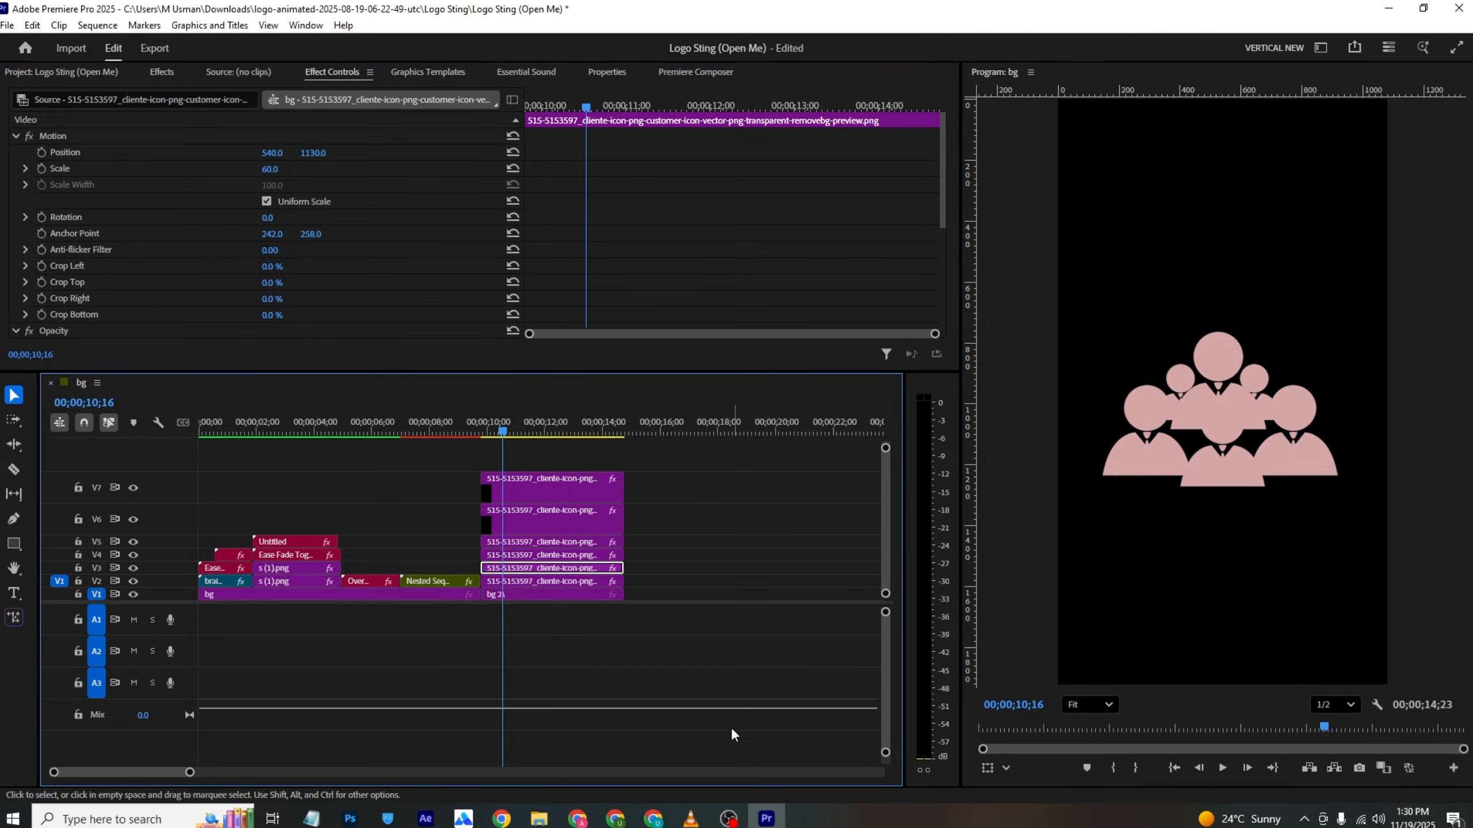
click(690, 818)
drag(651, 773, 708, 770)
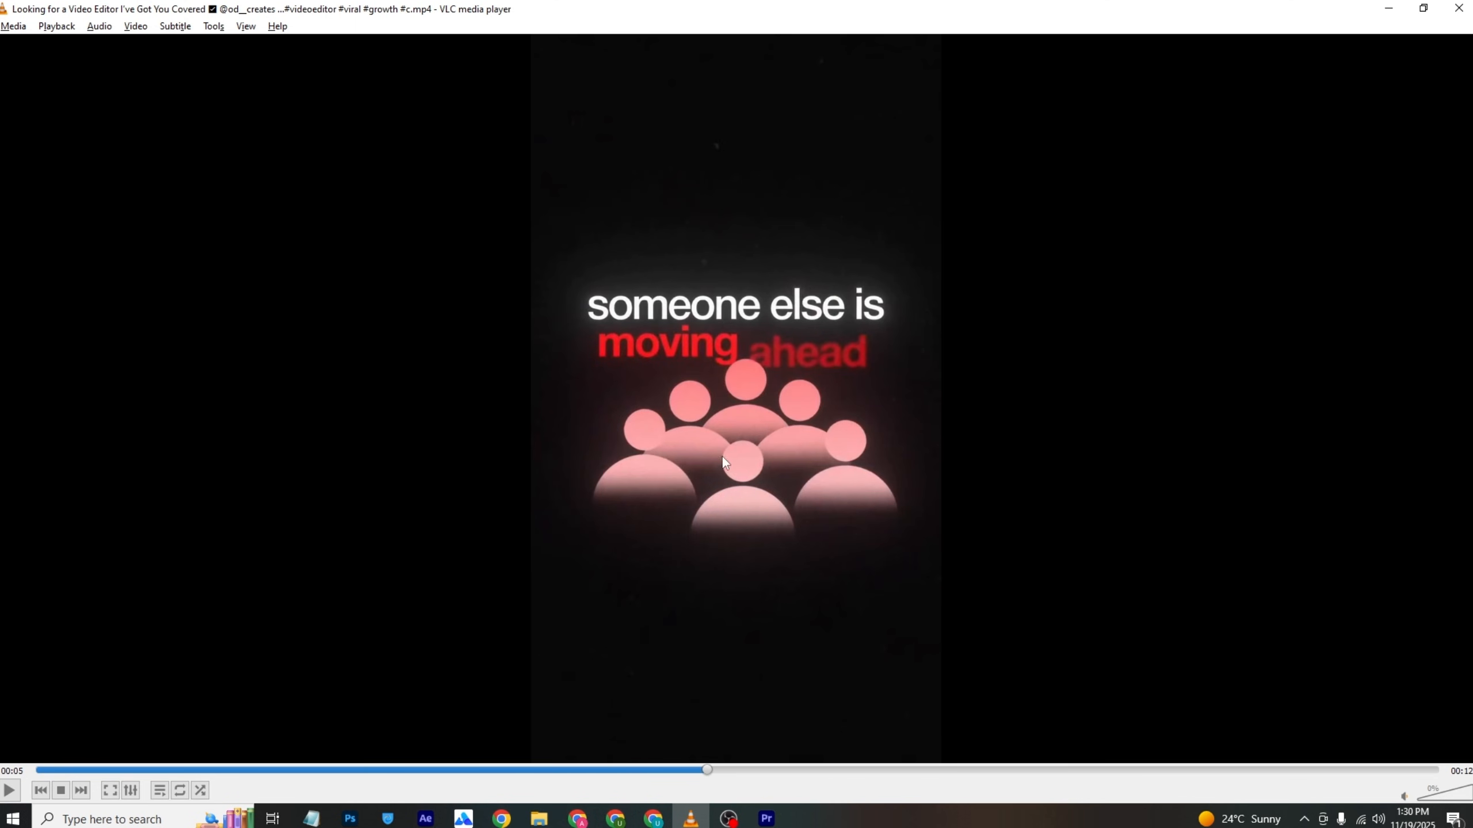
click(766, 818)
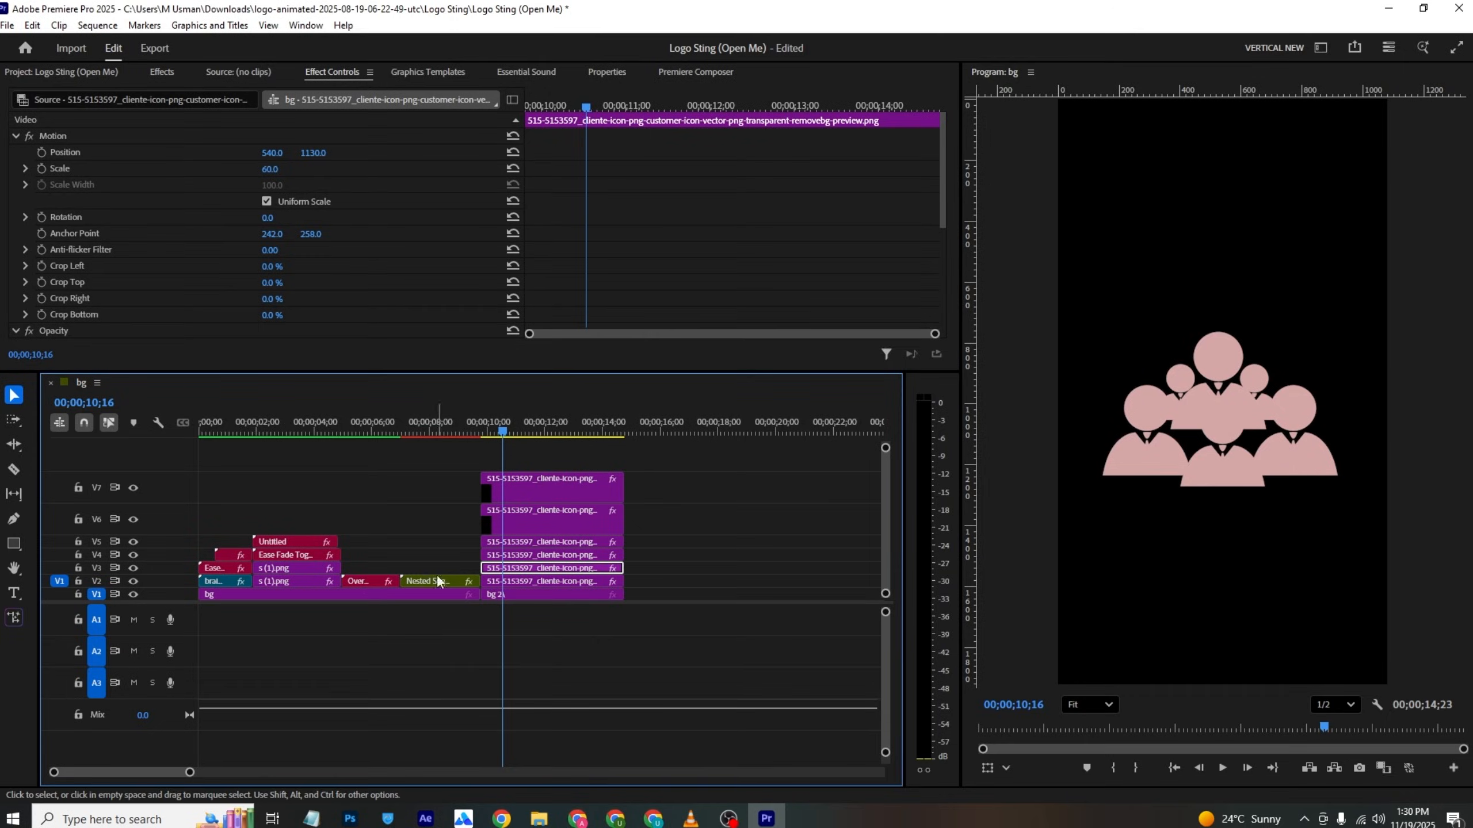
drag(386, 418, 277, 471)
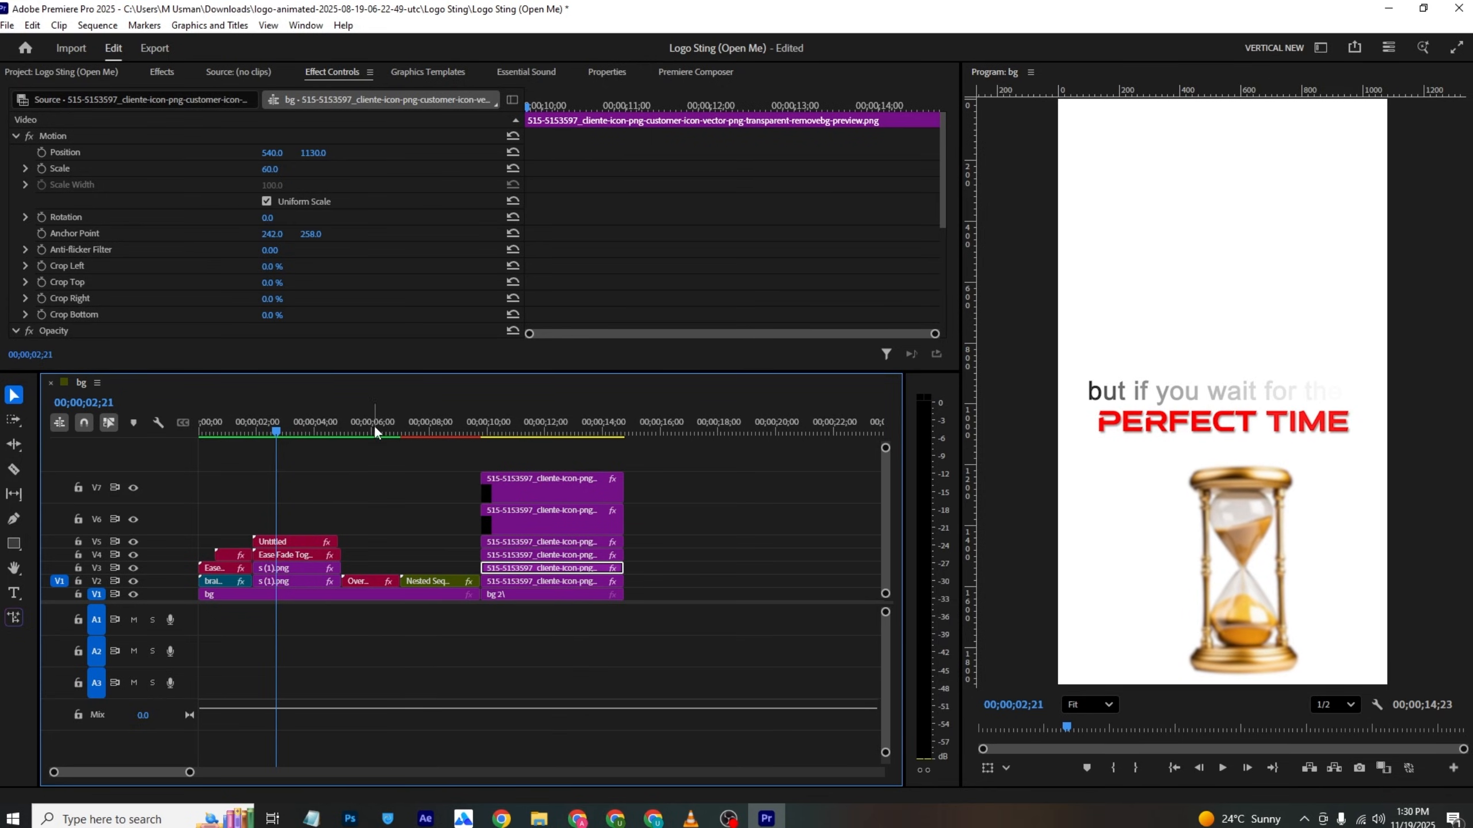
drag(417, 429, 492, 432)
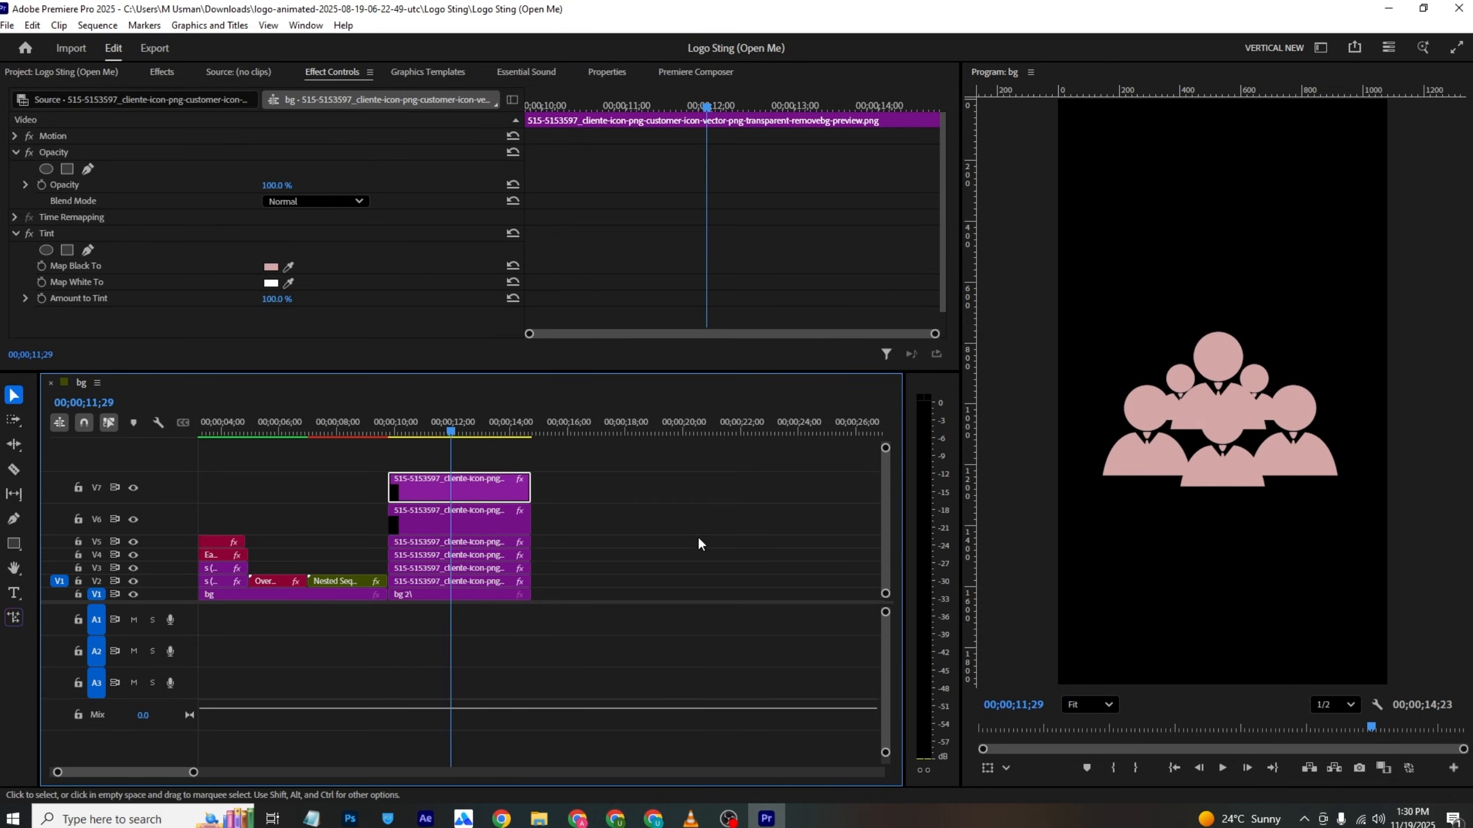
Step: Extend the black background clip on V1 to 00;00;21;16
drag(450, 430, 502, 442)
drag(530, 594, 725, 594)
click(485, 461)
drag(484, 460, 463, 582)
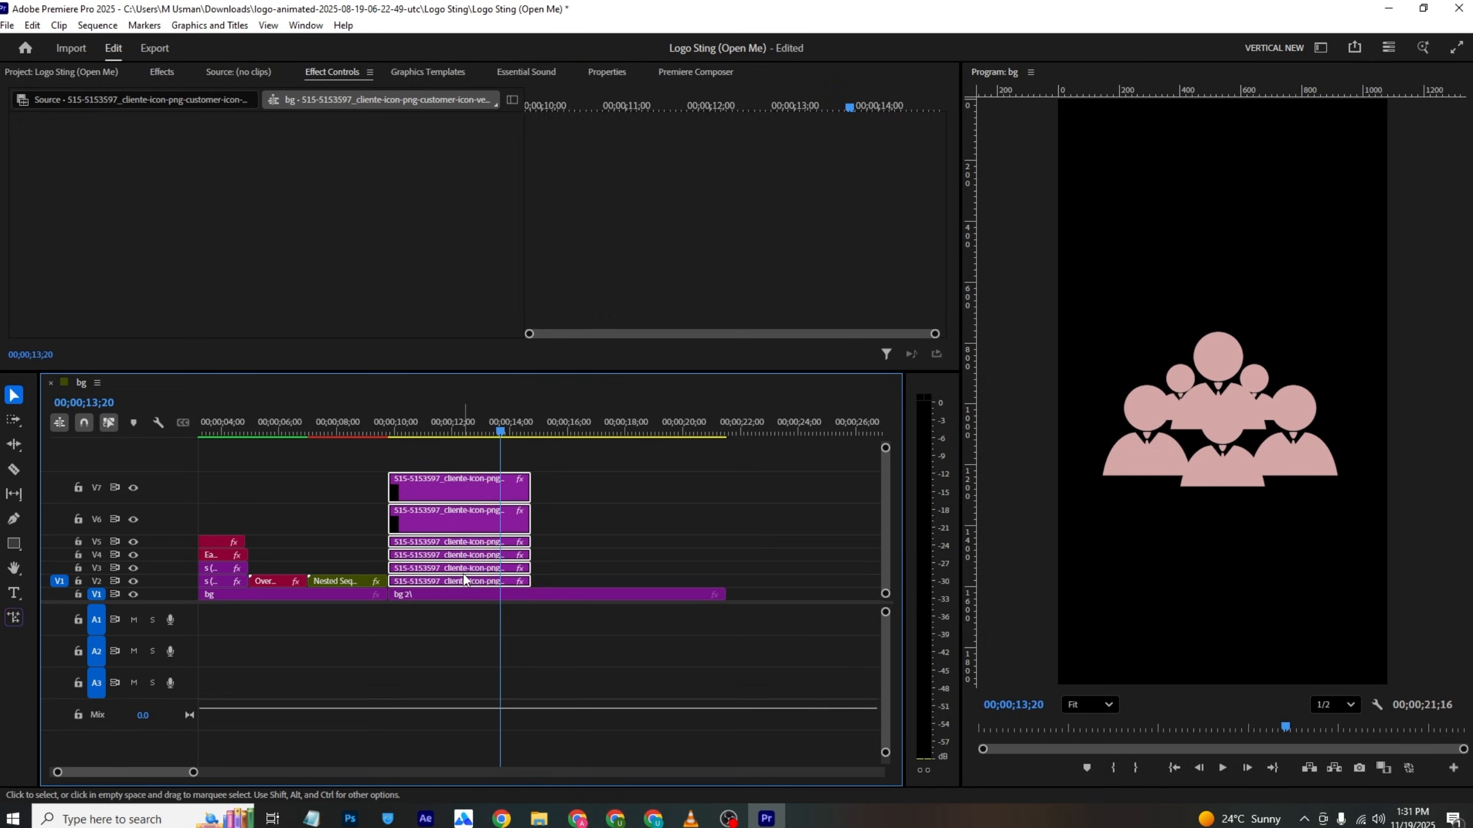
right_click(463, 583)
click(504, 459)
click(505, 452)
key(ctrl+z)
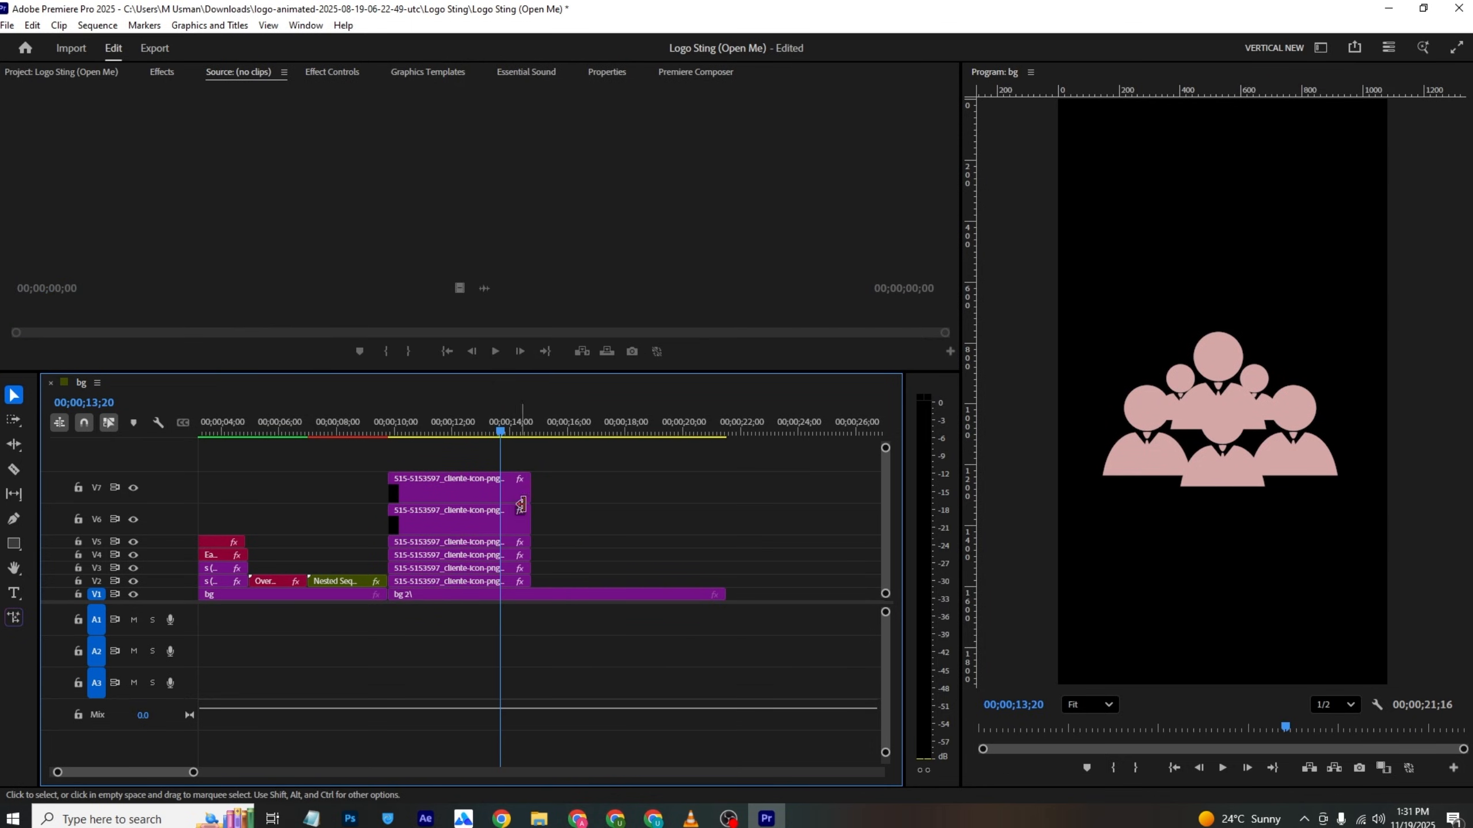
Step: Nest the six icon clips on V2 through V7 as Nested Sequence 02
drag(559, 463, 457, 588)
right_click(458, 587)
click(499, 441)
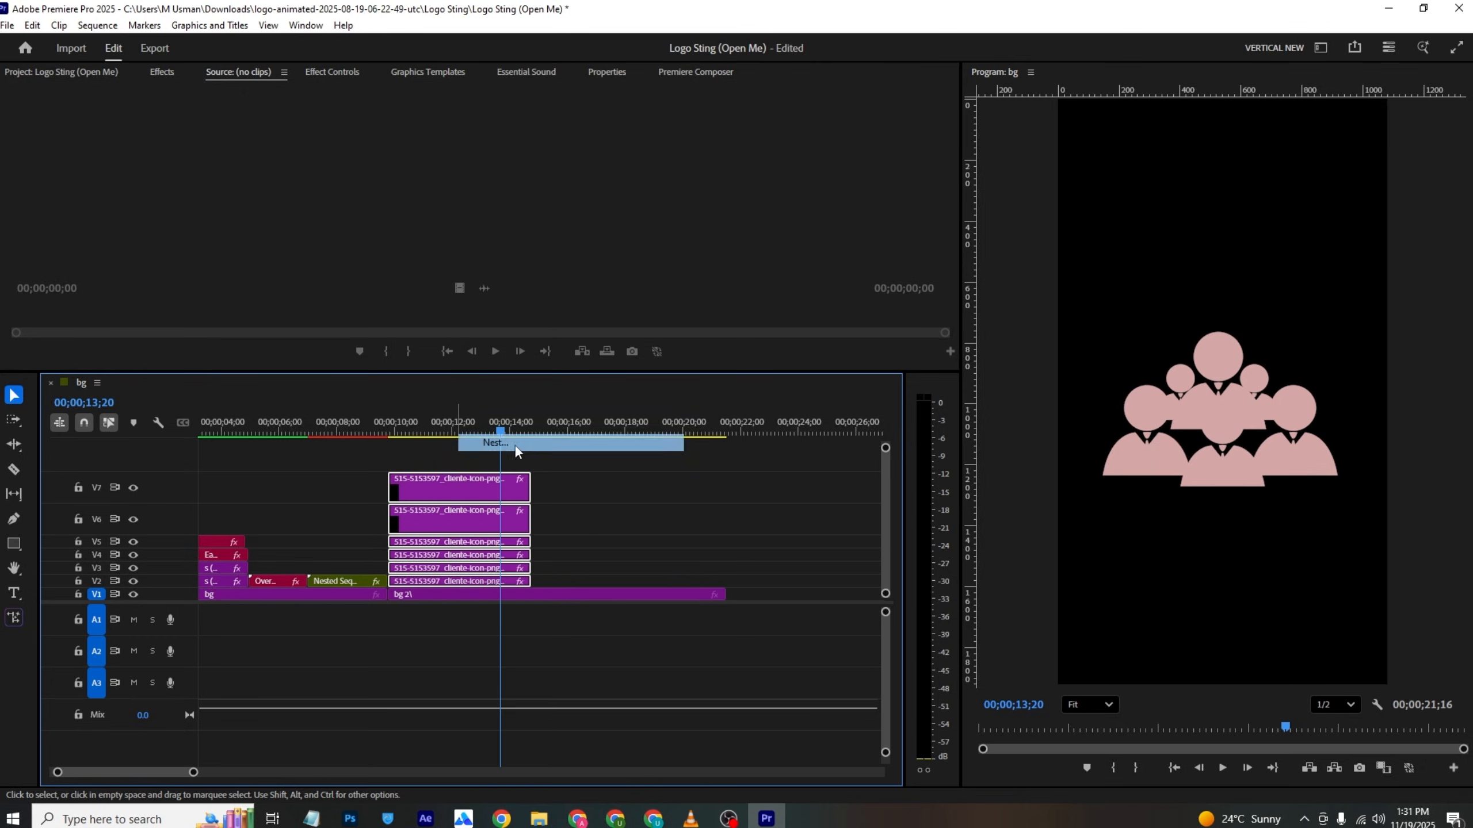
click(764, 425)
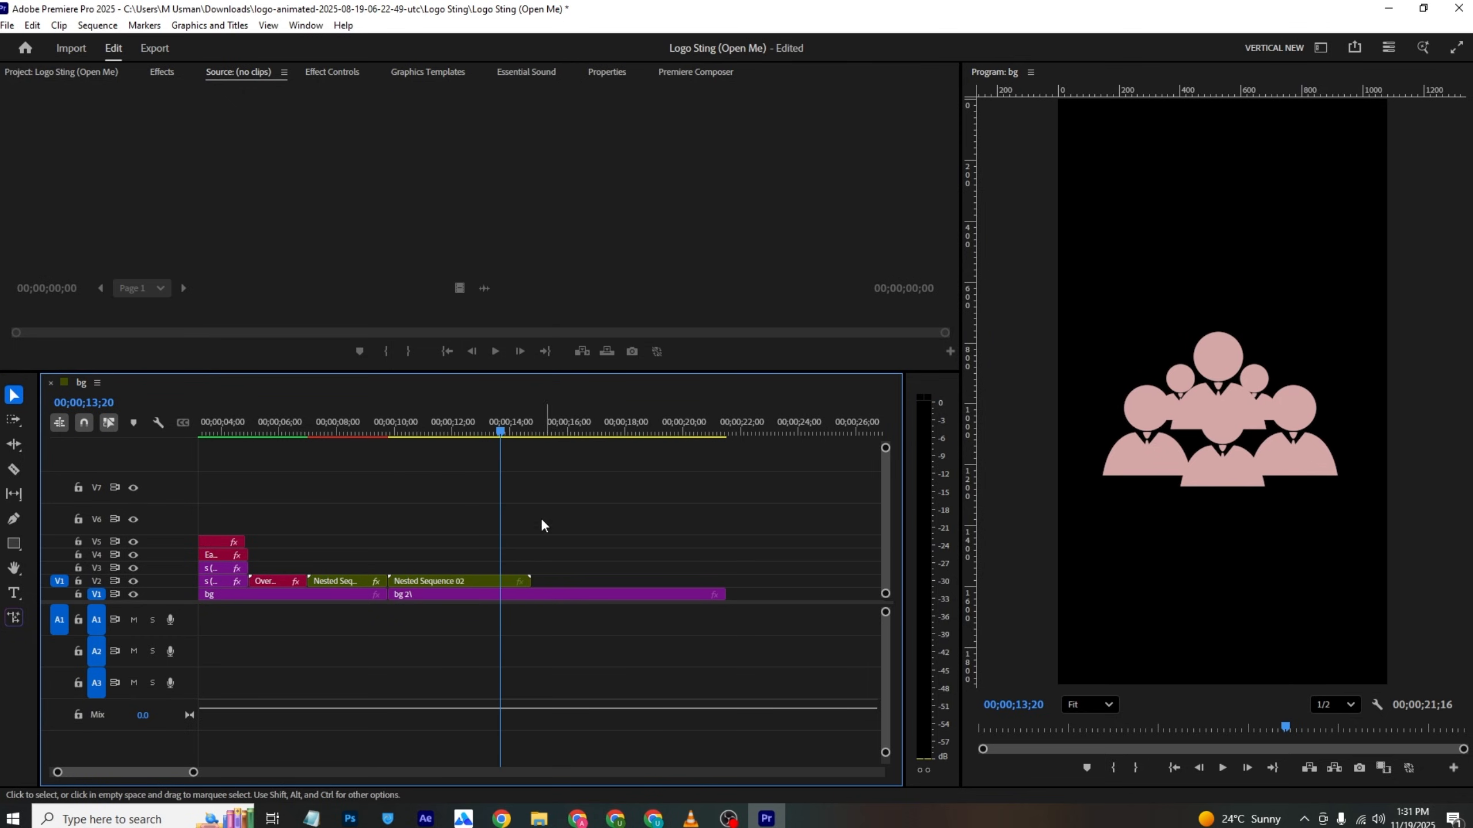
Step: Add Position keyframes to Nested Sequence 02 at 00;00;13;20 and 00;00;14;12, with X at -412.7 on the second so it exits left
click(510, 578)
click(16, 136)
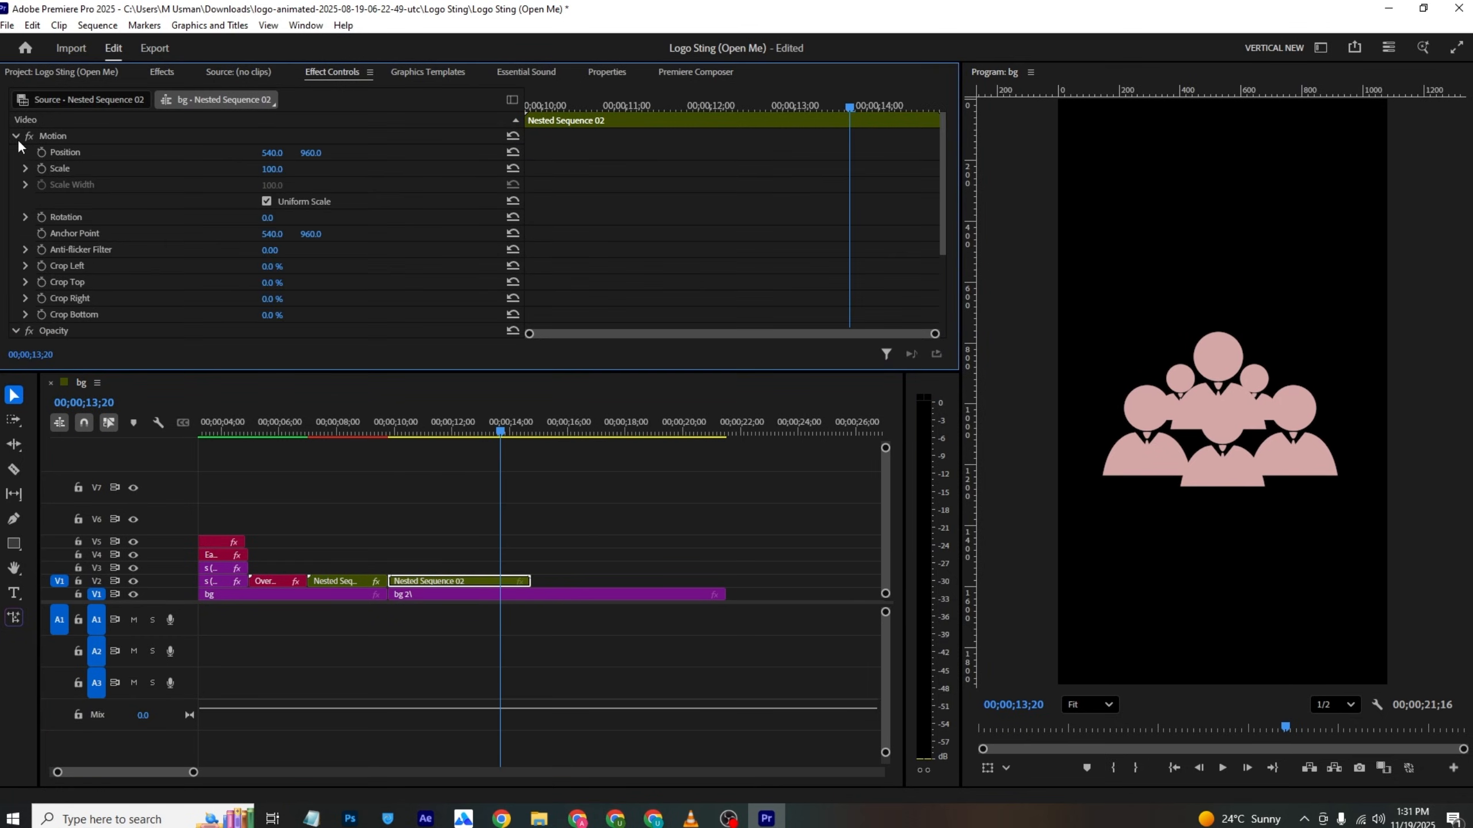
click(47, 152)
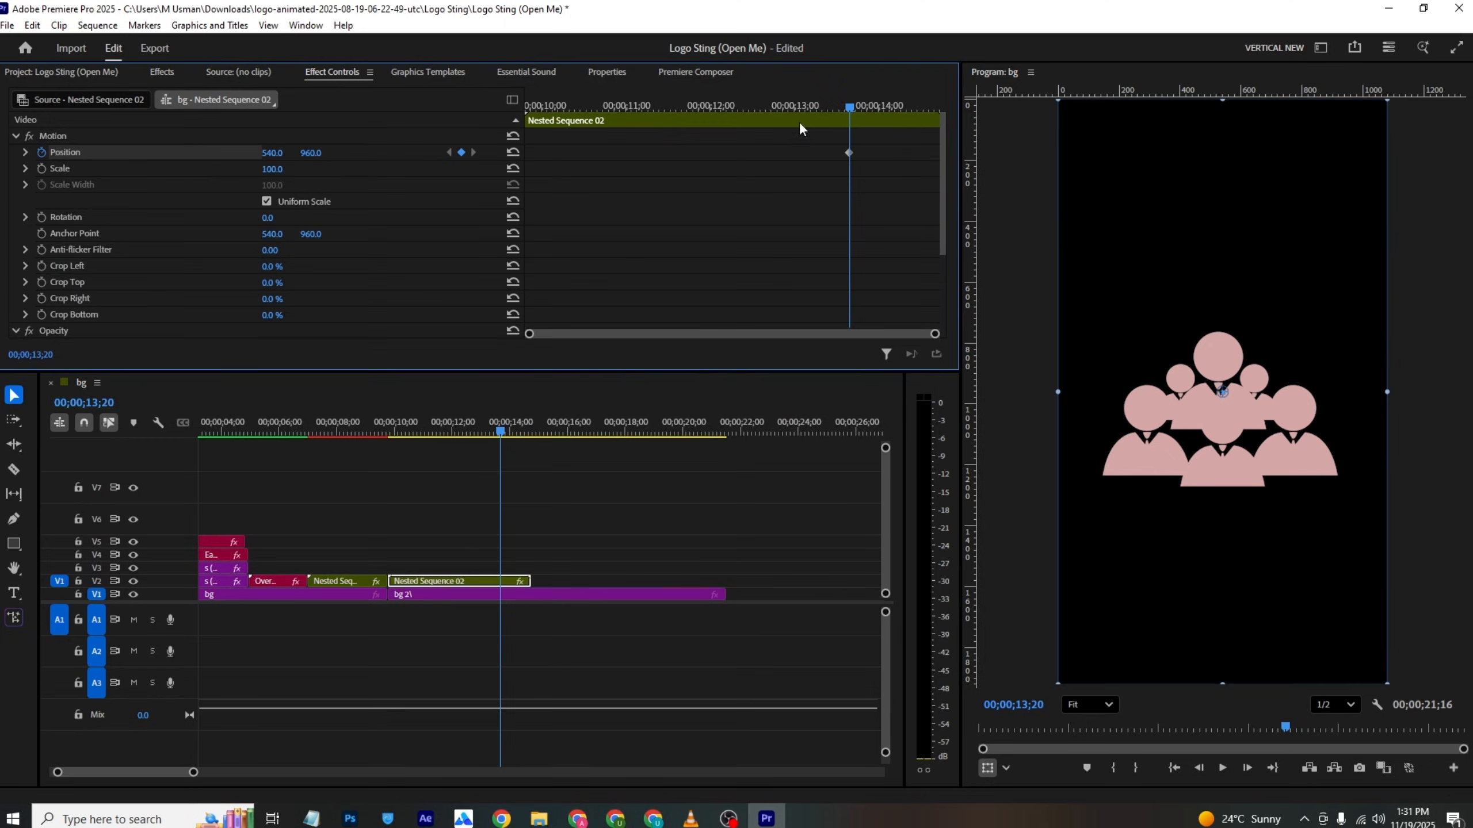
drag(849, 107, 911, 107)
drag(283, 156, 433, 174)
Step: Ease both Position keyframes of Nested Sequence 02, shape the velocity curve into an early peak with a long slowdown, and preview the exit
click(25, 153)
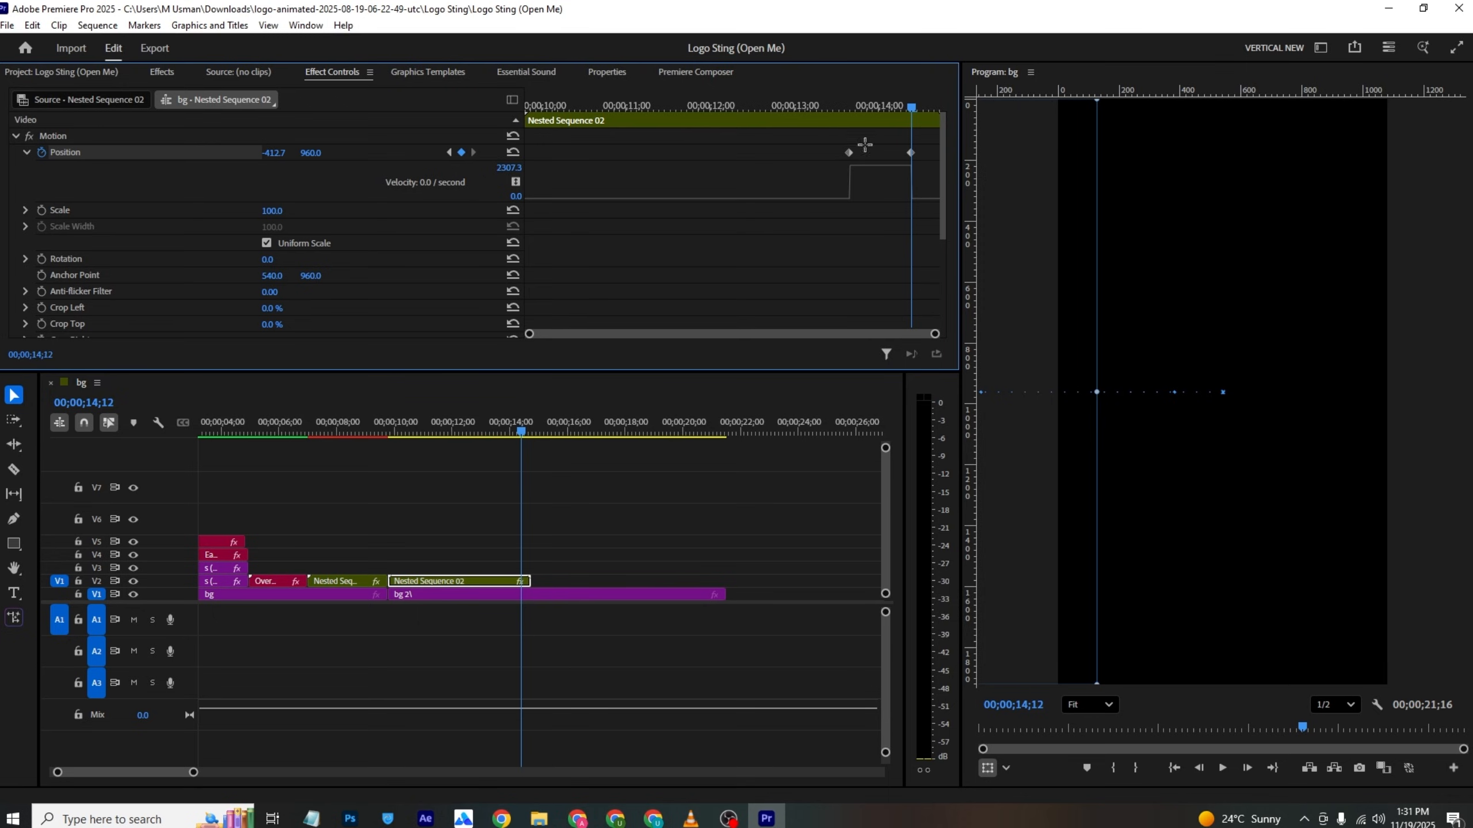
drag(865, 145, 884, 200)
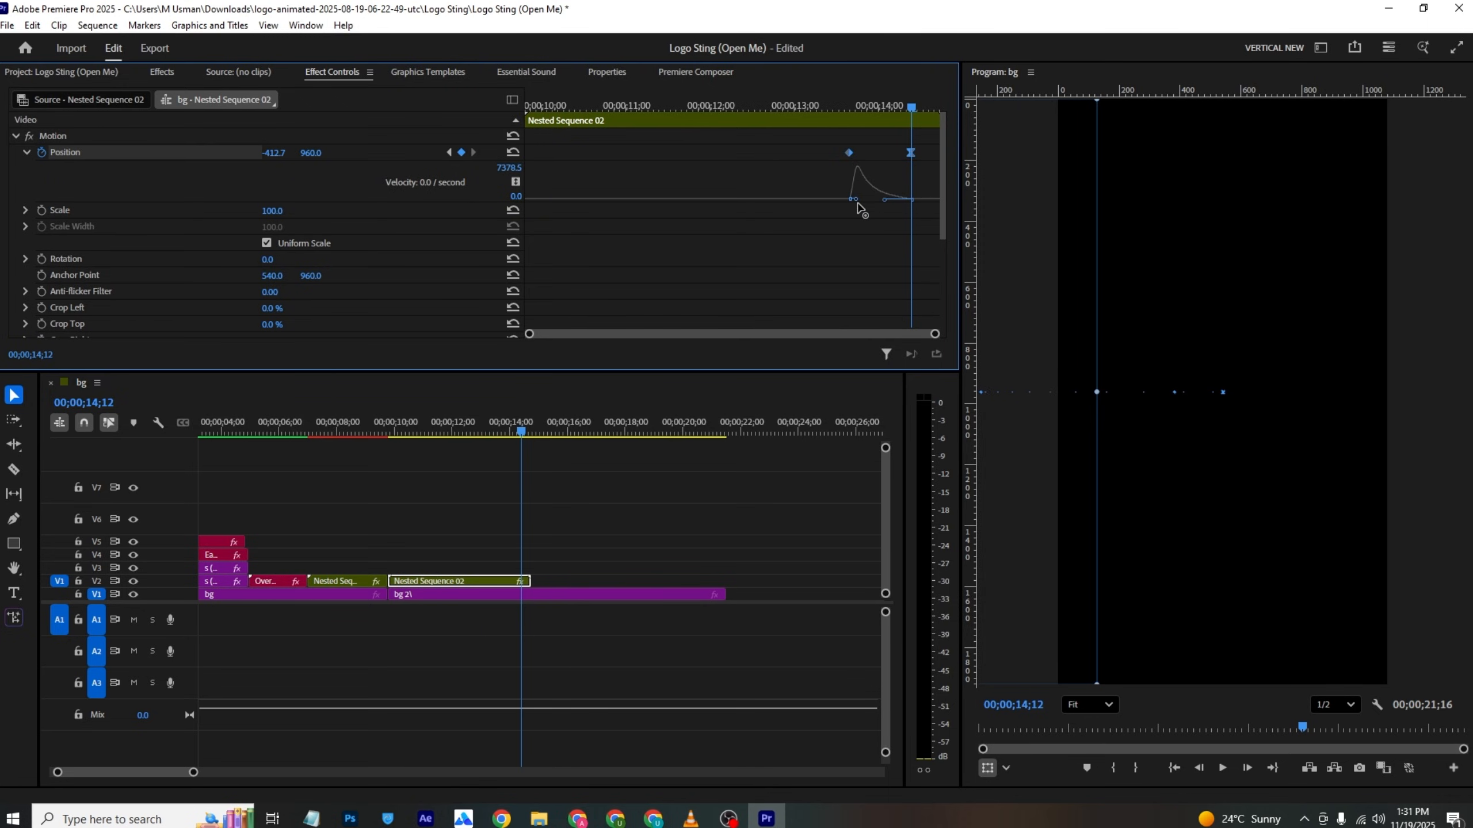
click(842, 107)
key(space)
key(space)
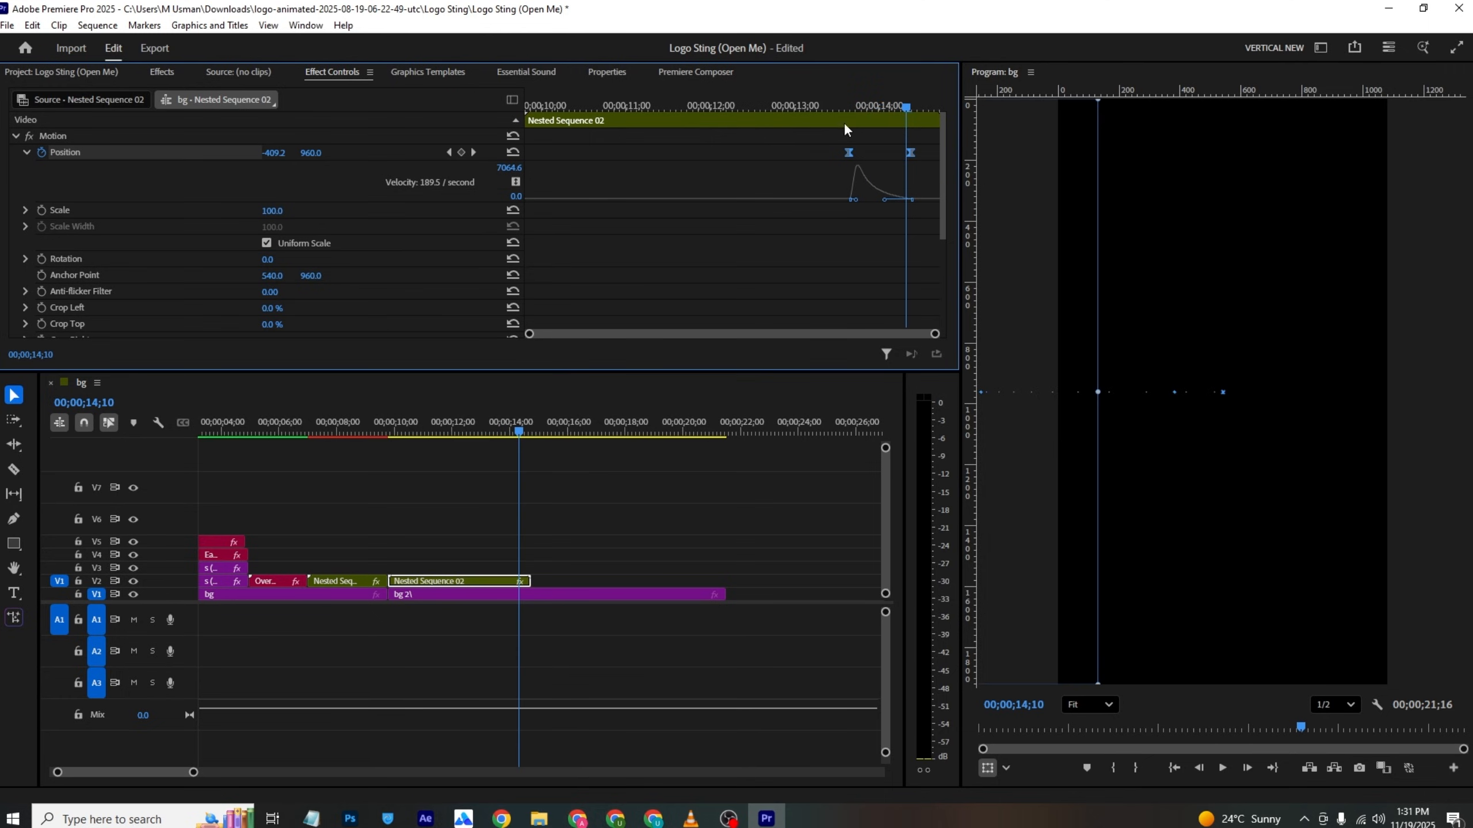
Step: Import the target image s (2).png and place it on V3 starting at 00;00;13;28
click(564, 585)
click(100, 72)
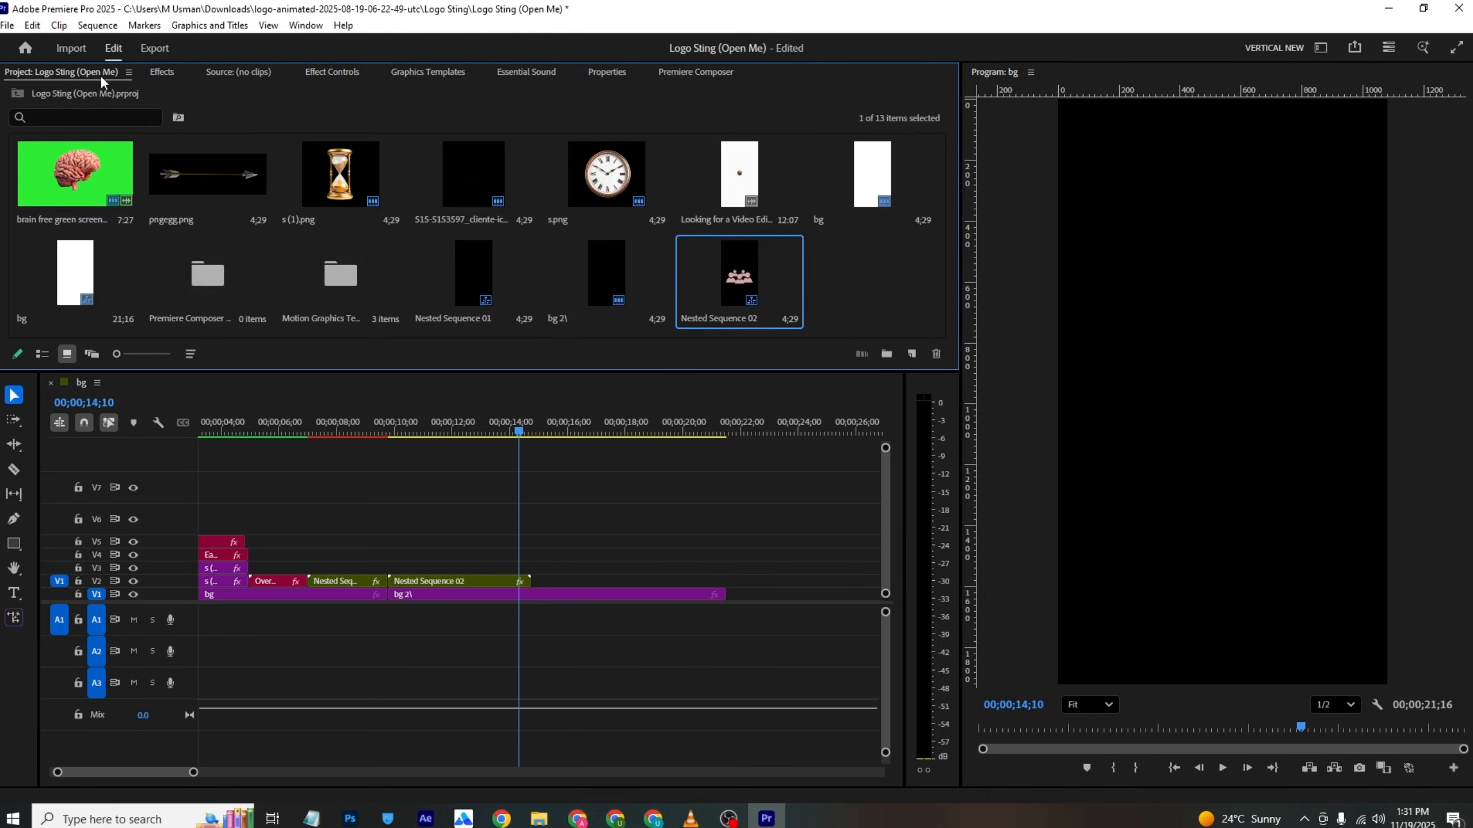
double_click(877, 282)
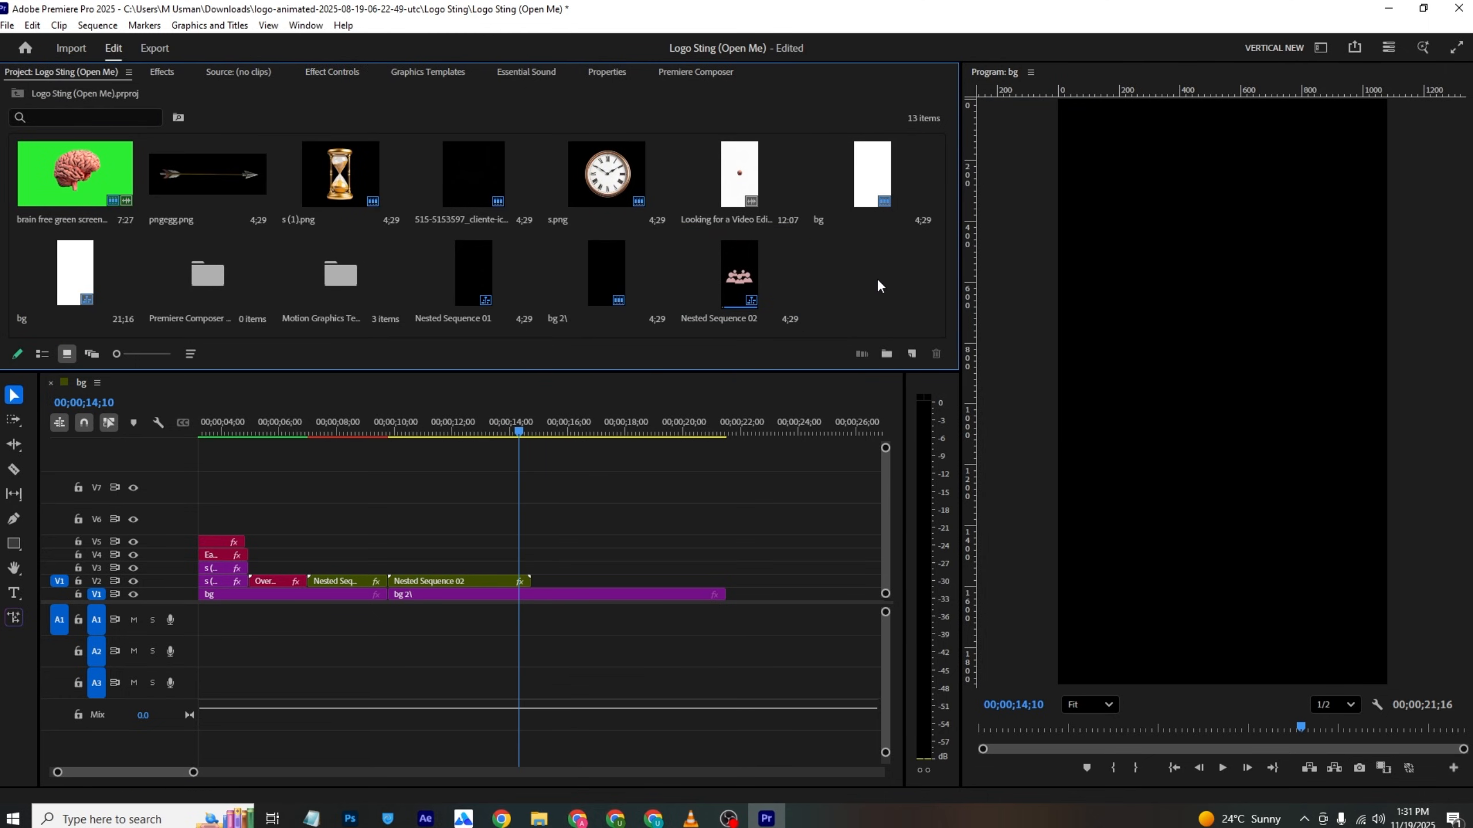
drag(872, 274, 633, 381)
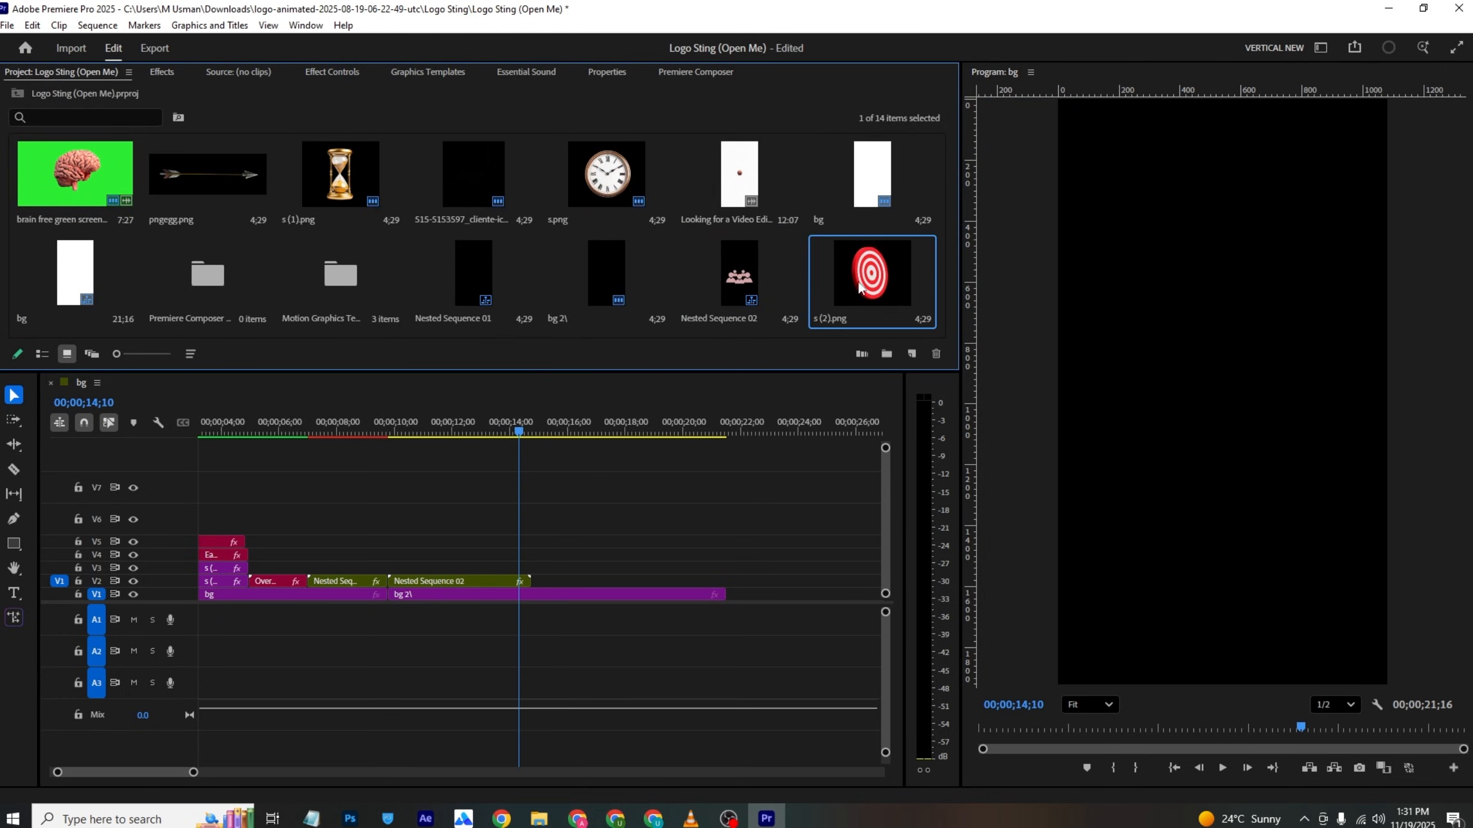
drag(860, 288, 545, 586)
drag(520, 428, 508, 428)
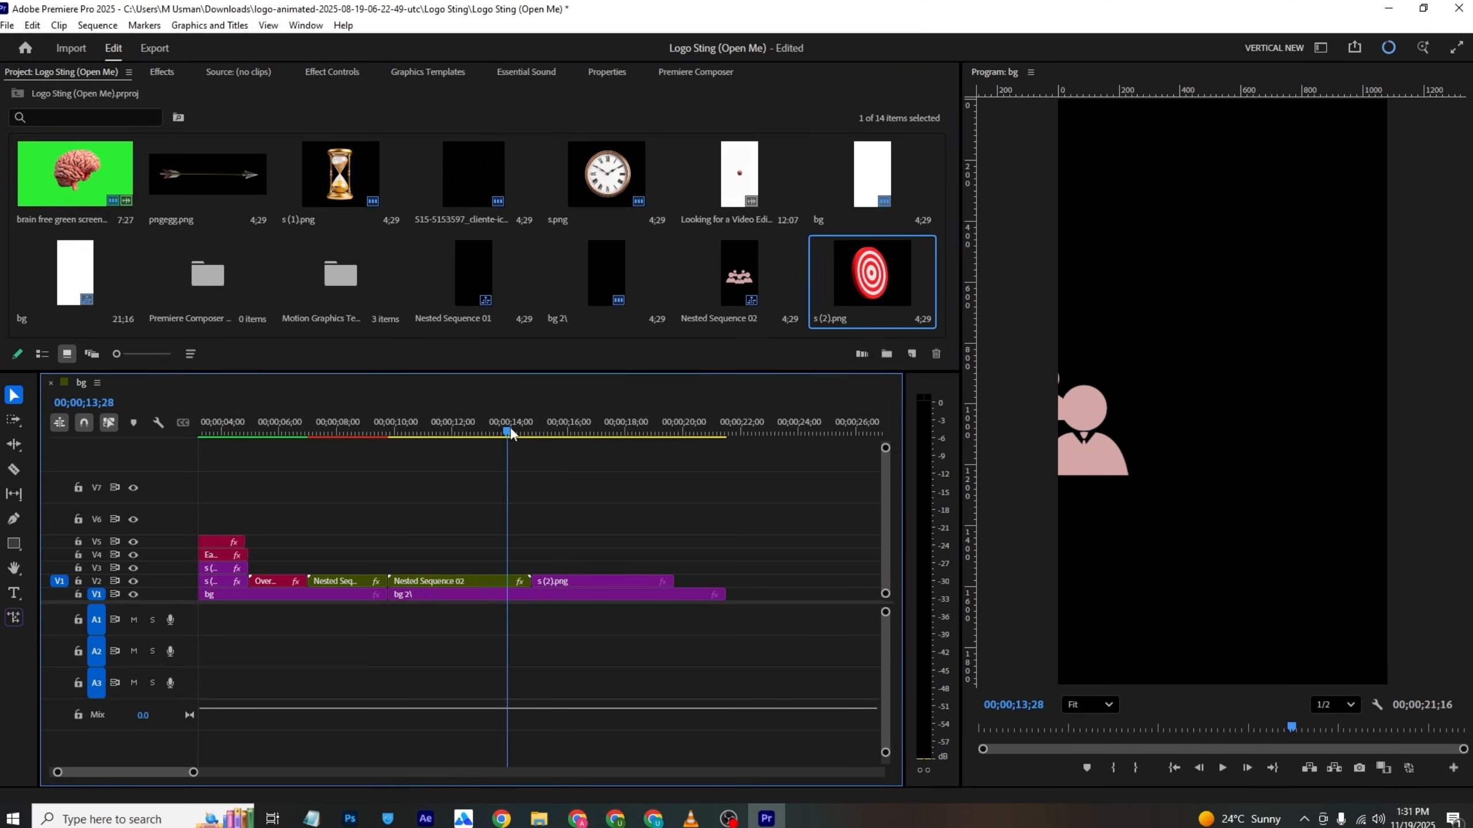
drag(563, 580, 534, 570)
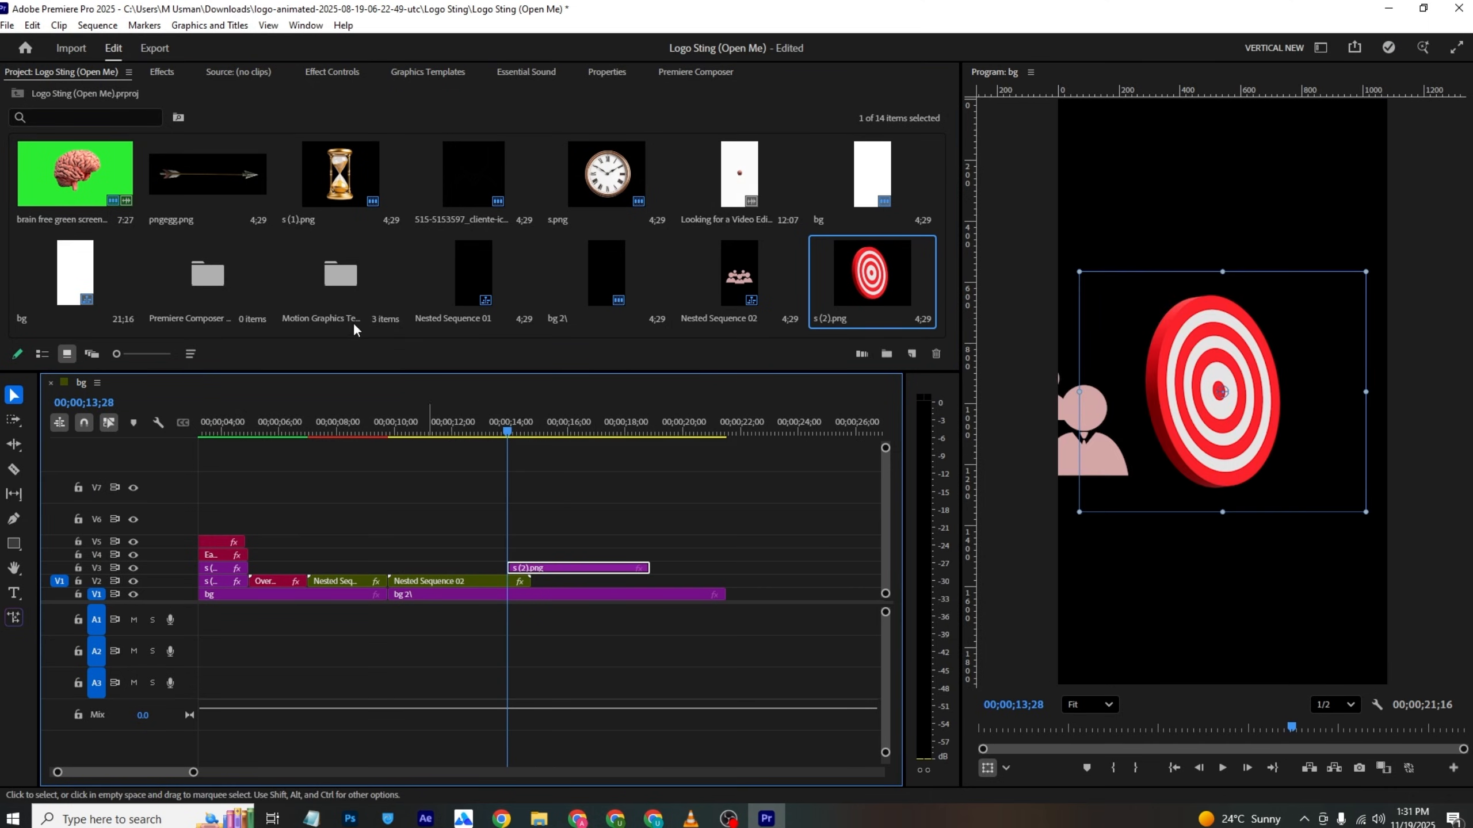
Step: Keyframe the target's Position to slide from off-frame right at 00;00;13;28 to 540, 960 at about 00;00;14;17, save the project and preview
click(333, 75)
click(42, 153)
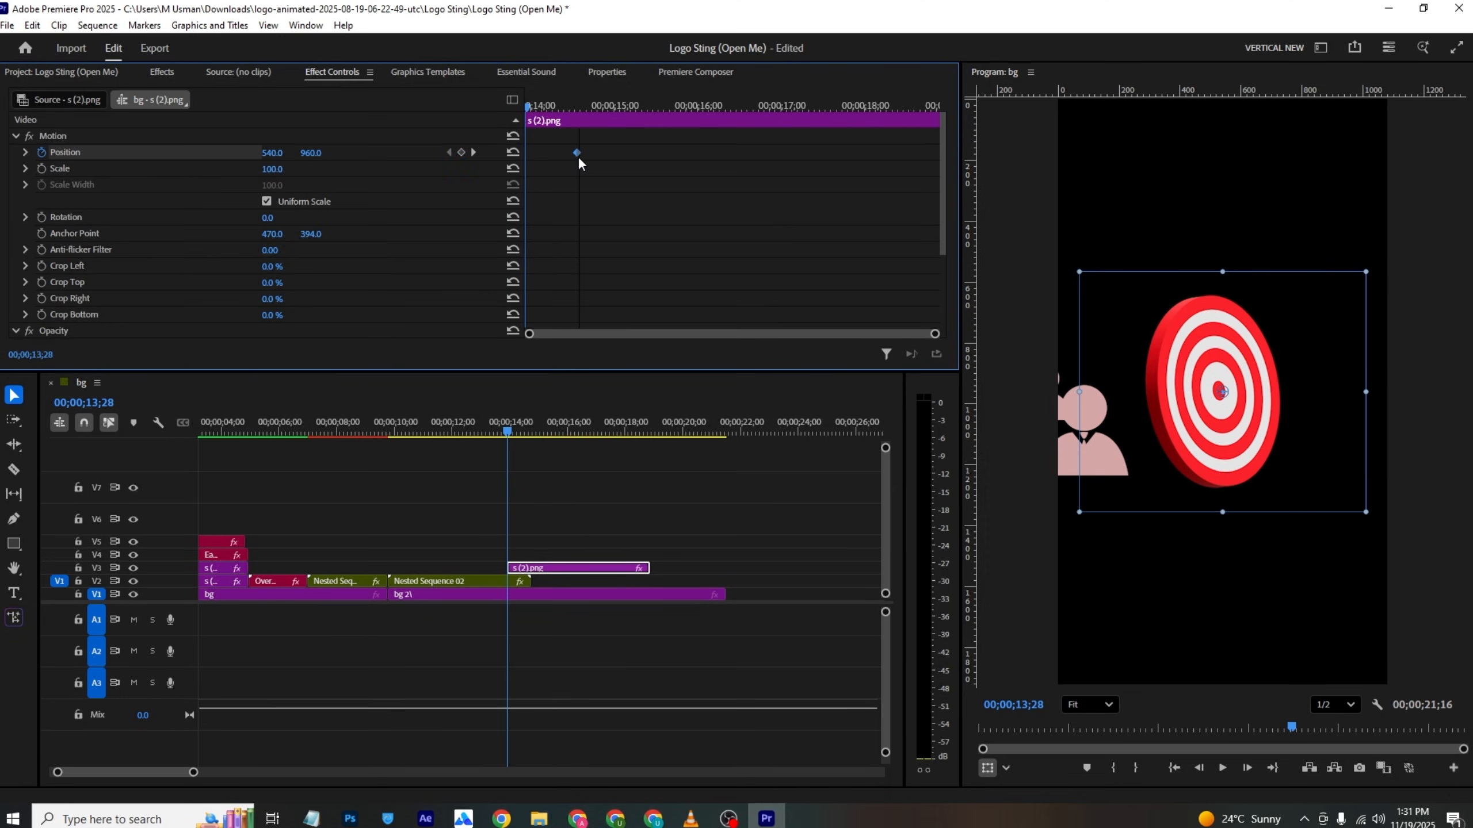
drag(276, 154, 1211, 154)
key(ctrl+s)
key(space)
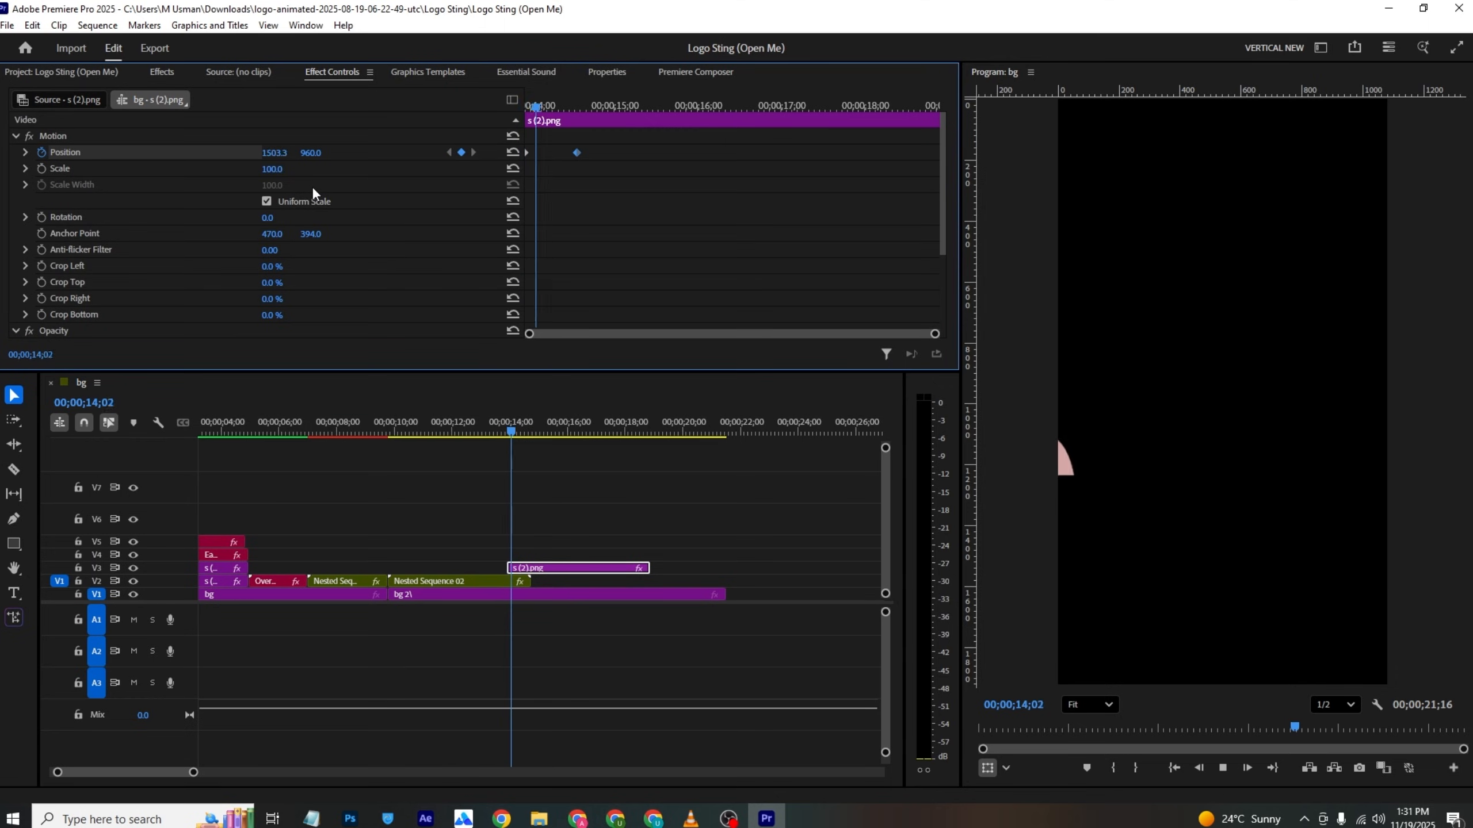
key(space)
Step: Set the target's Position X to 435 at the 00;00;14;17 keyframe, save the project and play the transition
click(580, 107)
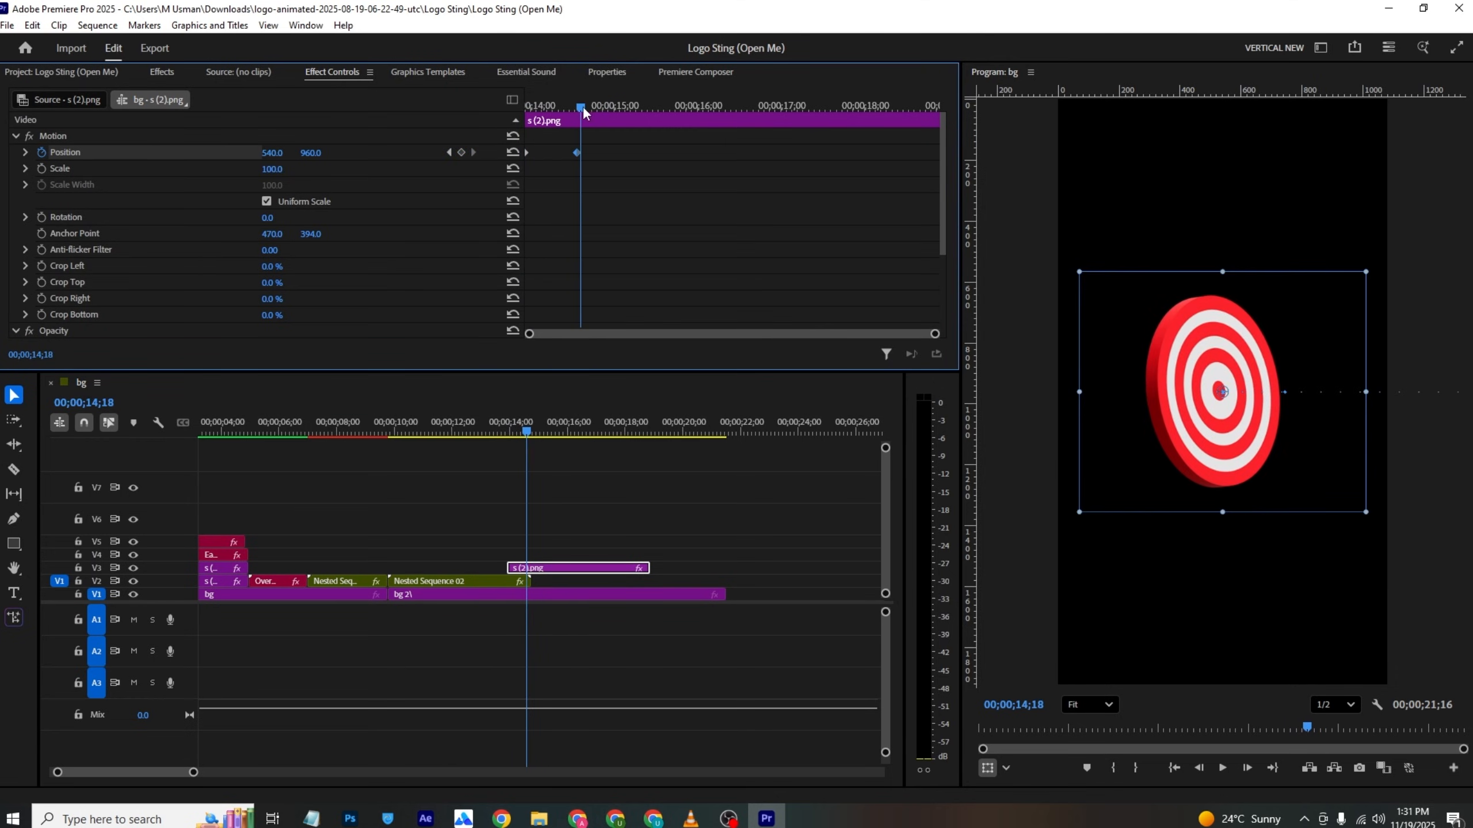
drag(272, 154, 193, 153)
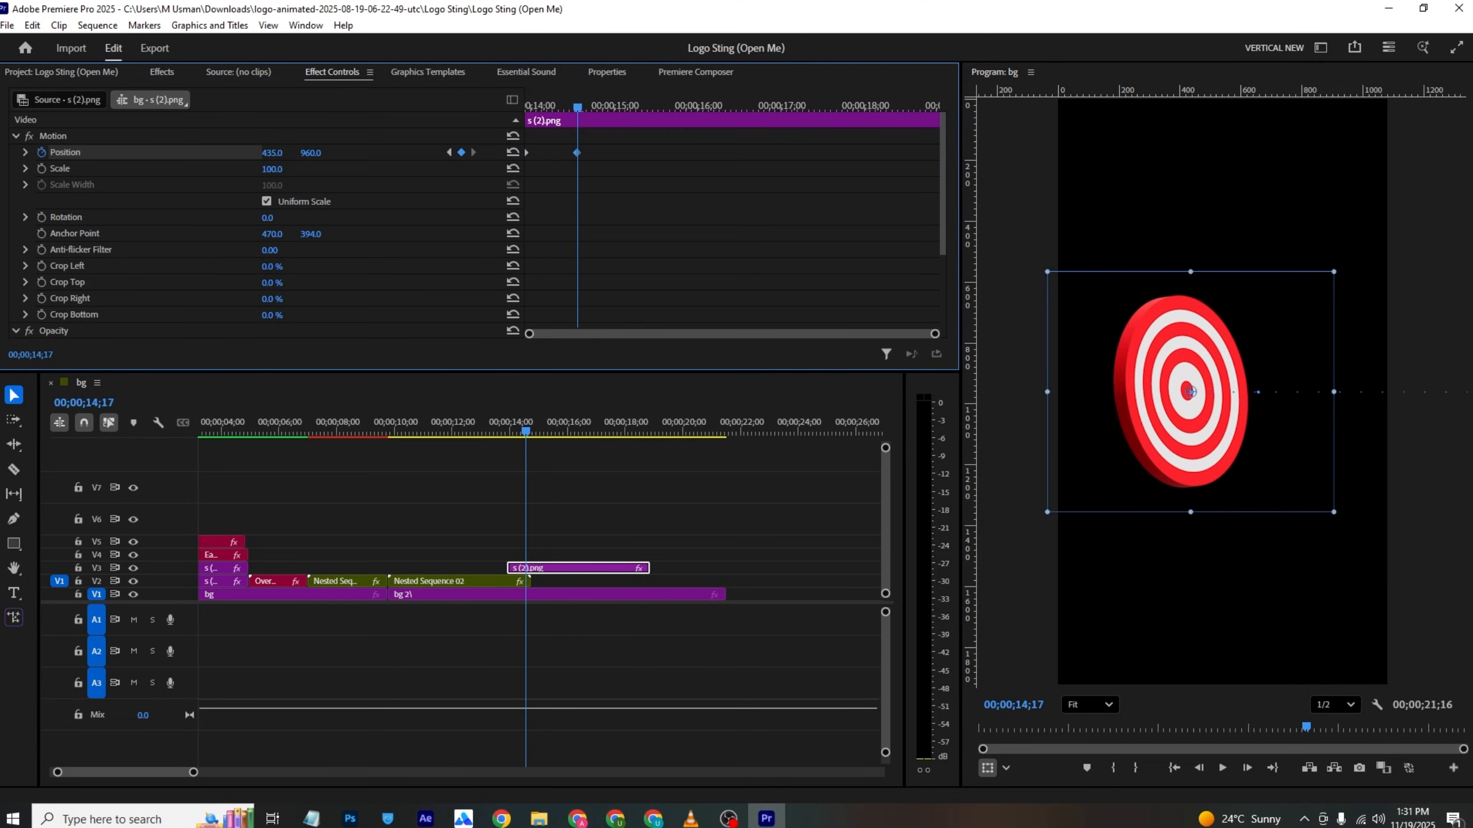
key(ctrl+s)
click(490, 422)
key(space)
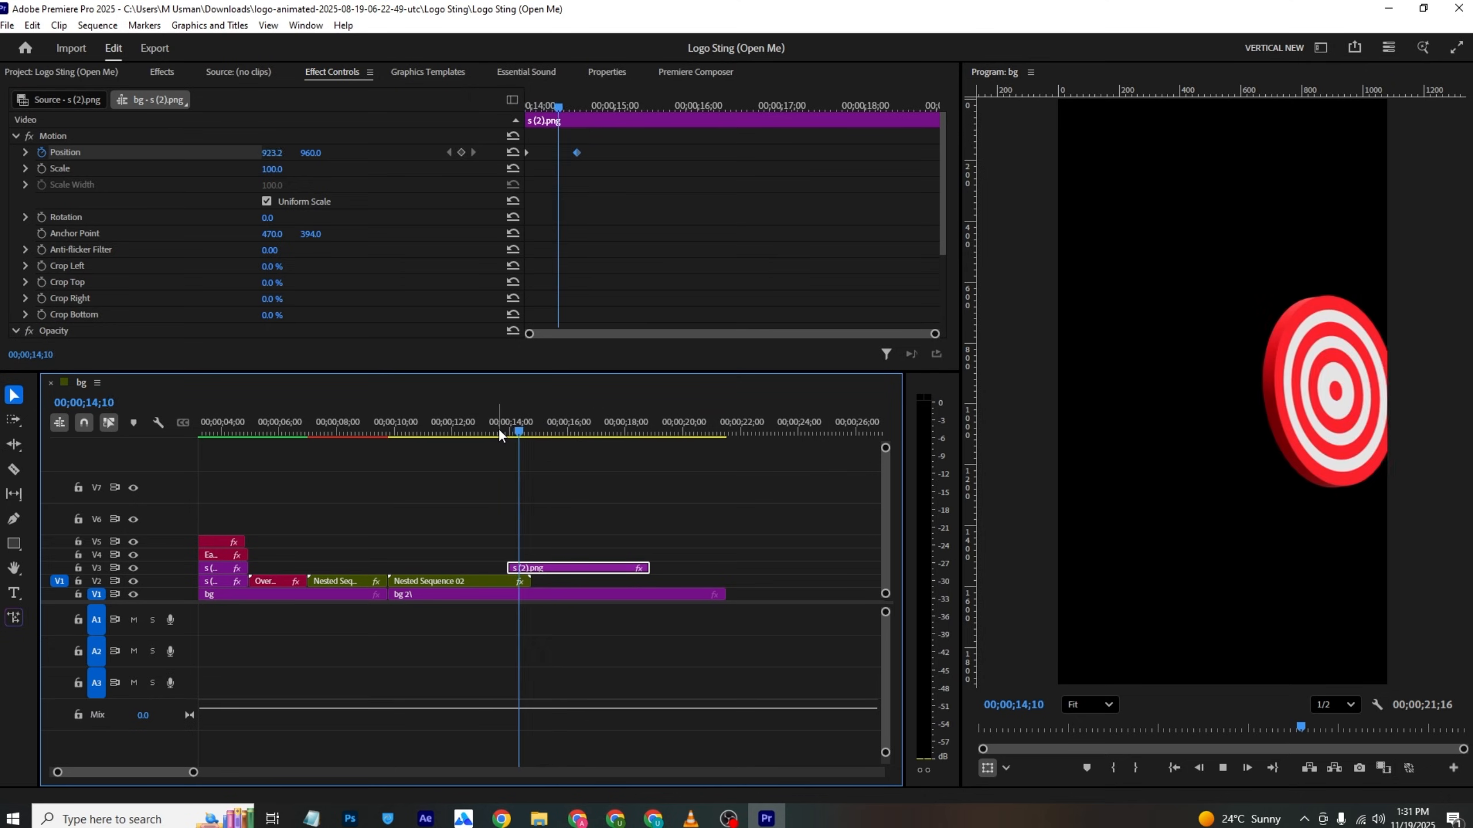
key(space)
key(ctrl+s)
Step: Place the arrow pngegg.png on V4 at 00;00;14;23 with Rotation 180°, Scale 51 and Position 751, 960 so its tip meets the bullseye
click(104, 72)
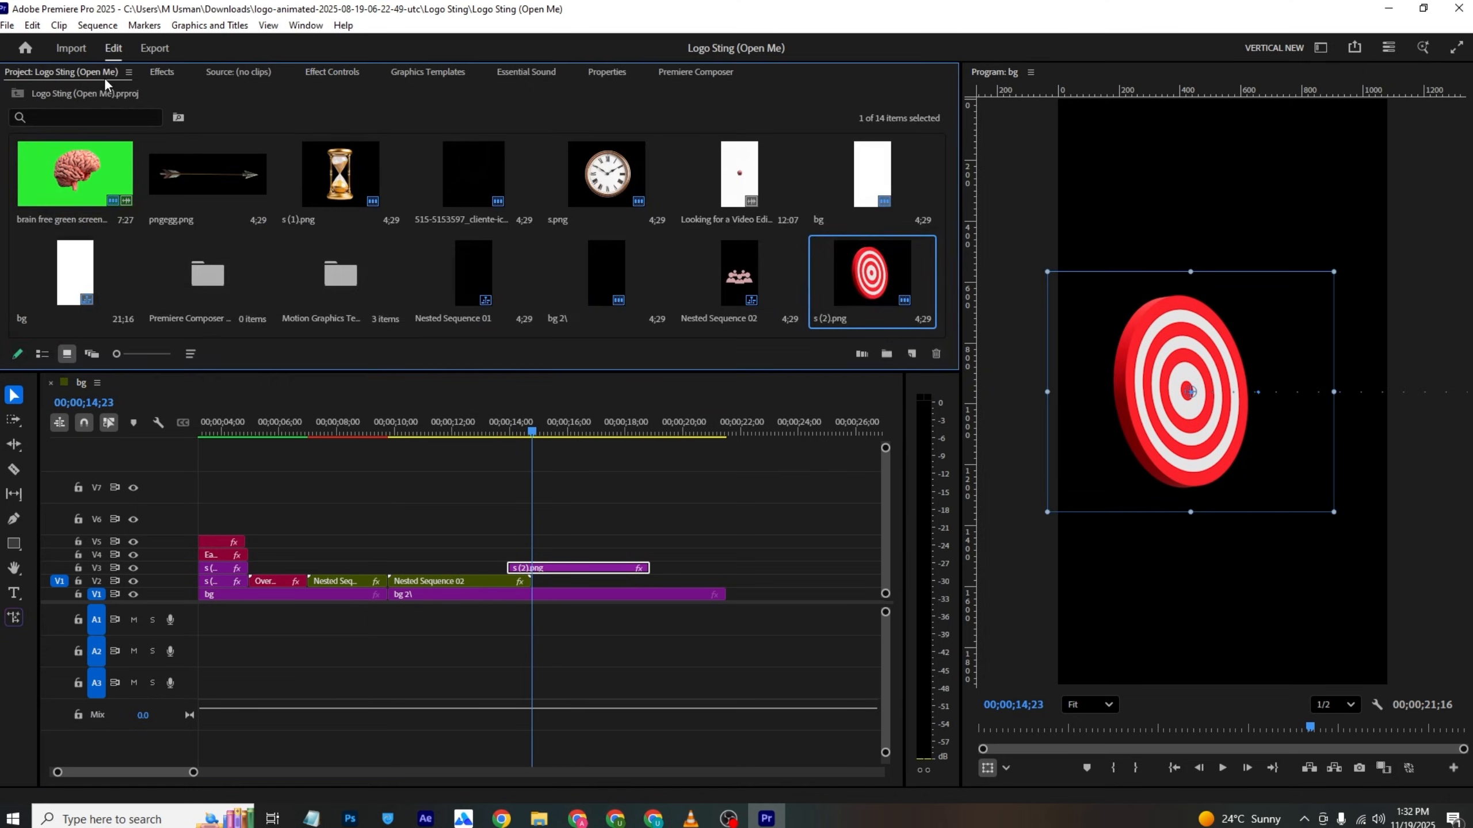
drag(222, 186, 535, 560)
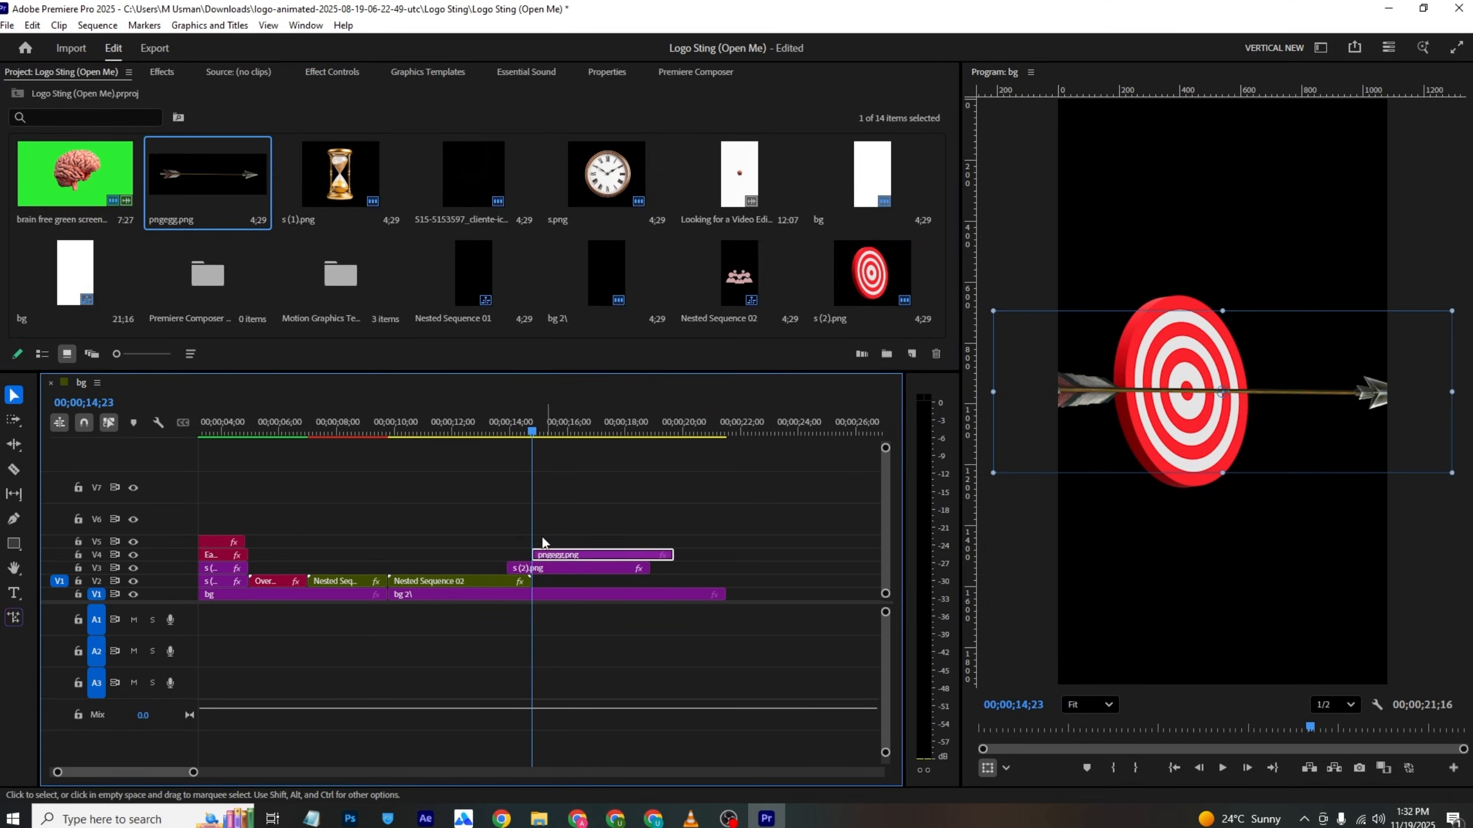
click(333, 72)
drag(285, 168, 324, 219)
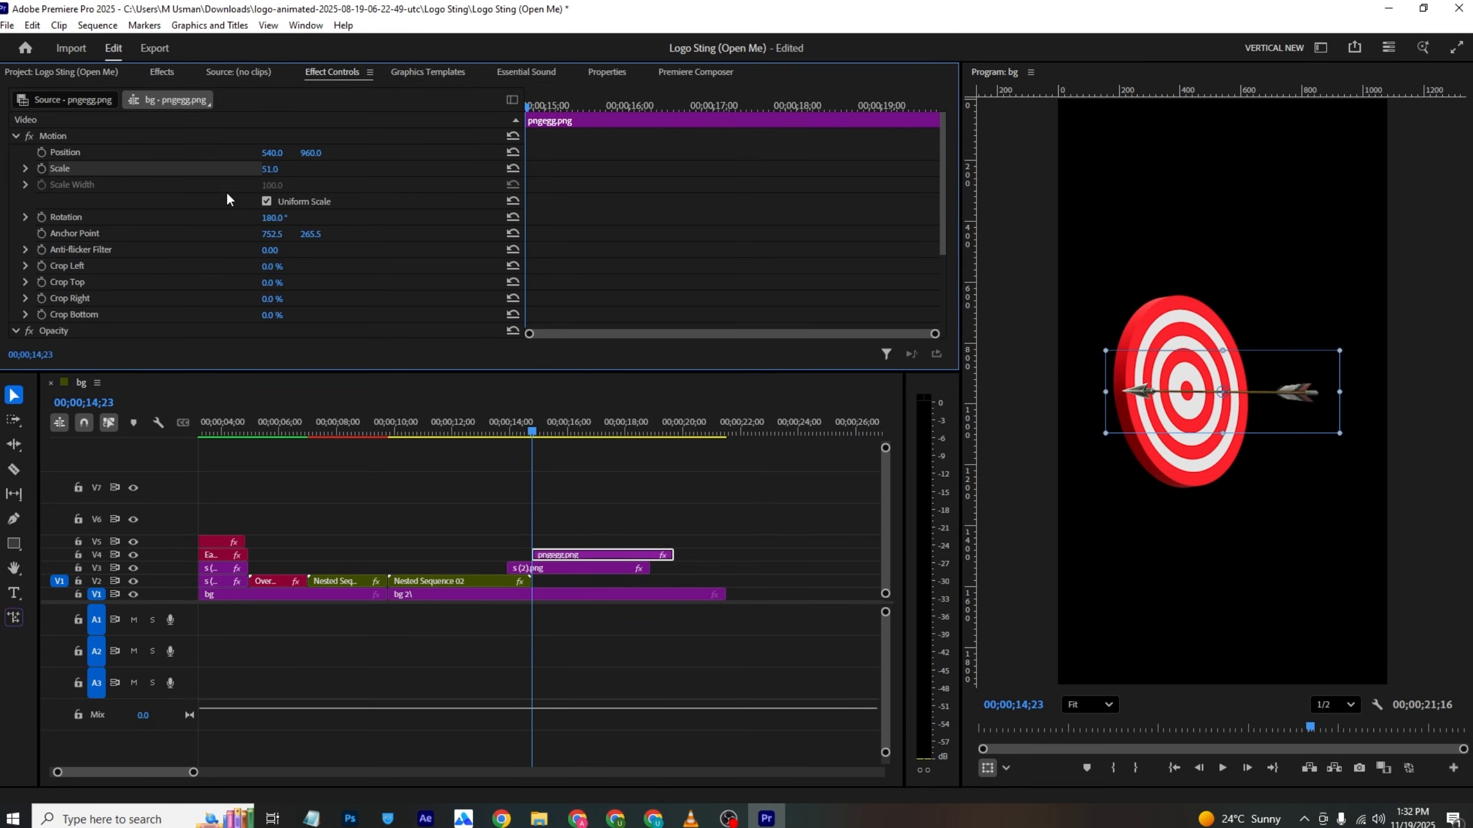
drag(272, 153, 434, 153)
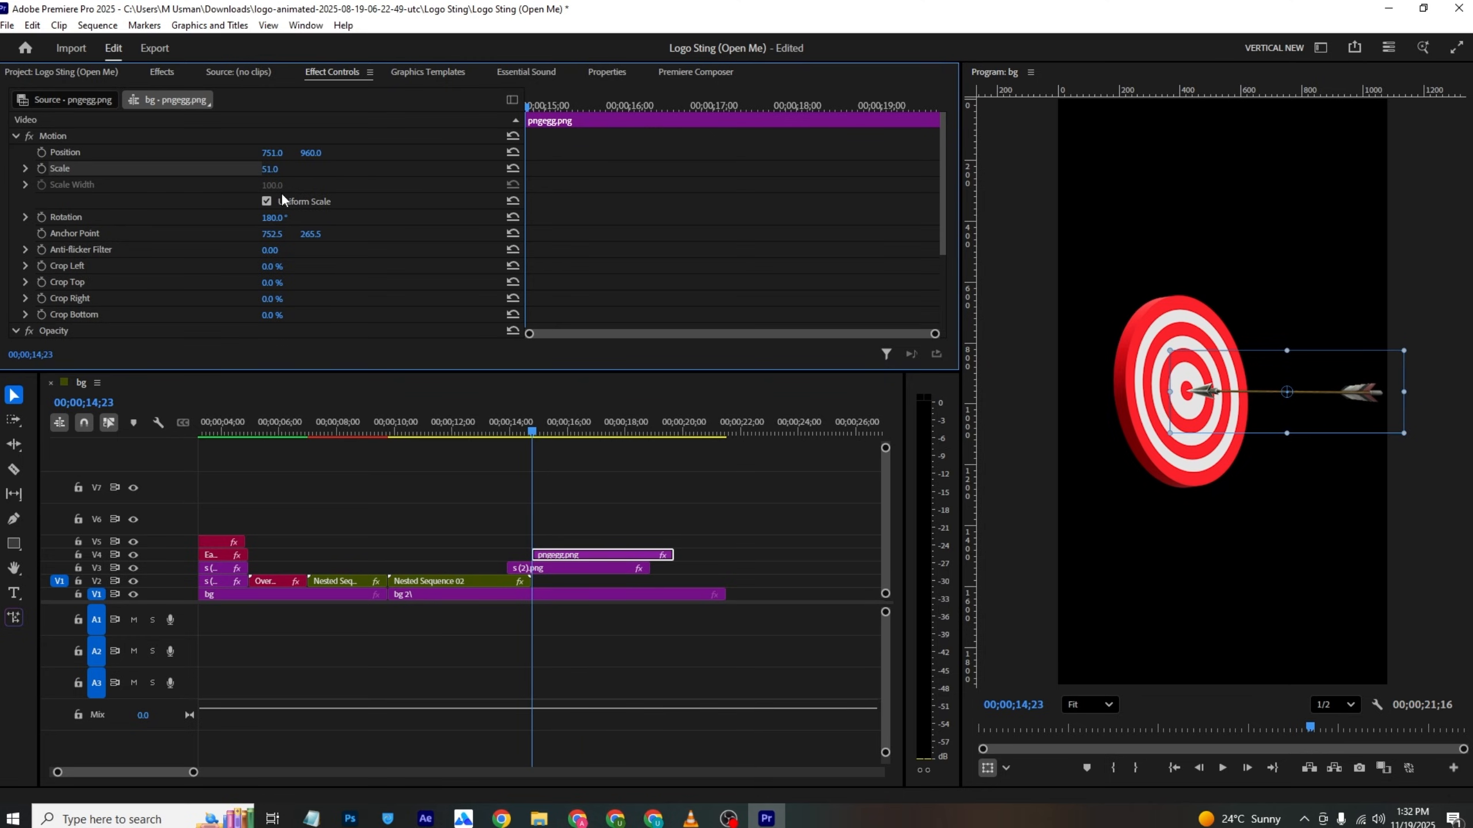
Step: Keyframe the arrow's Position to fly in from off-frame right and reach 751, 960 at about 00;00;15;13, save the project and preview
click(41, 152)
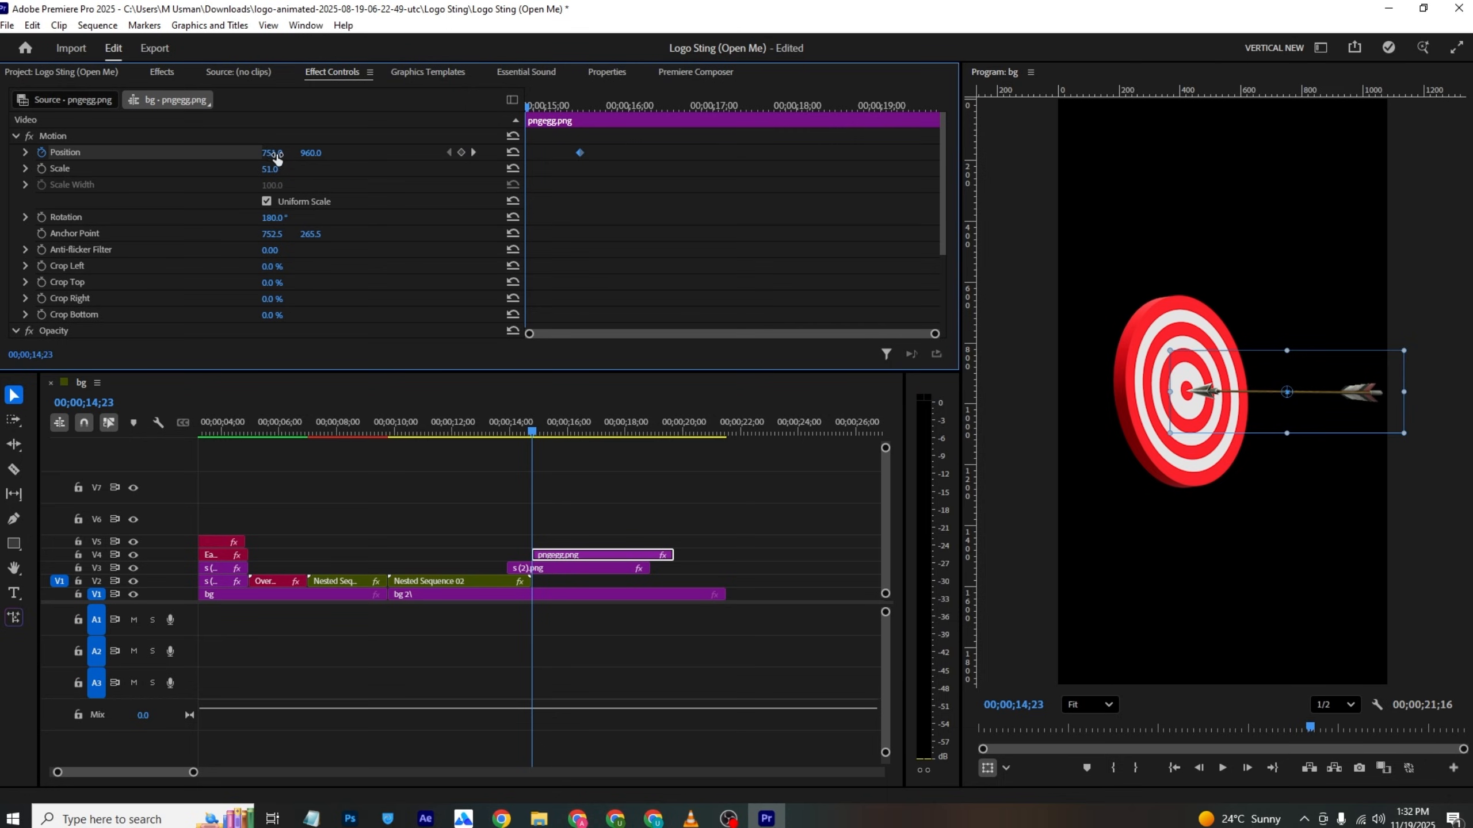
key(ctrl+s)
key(space)
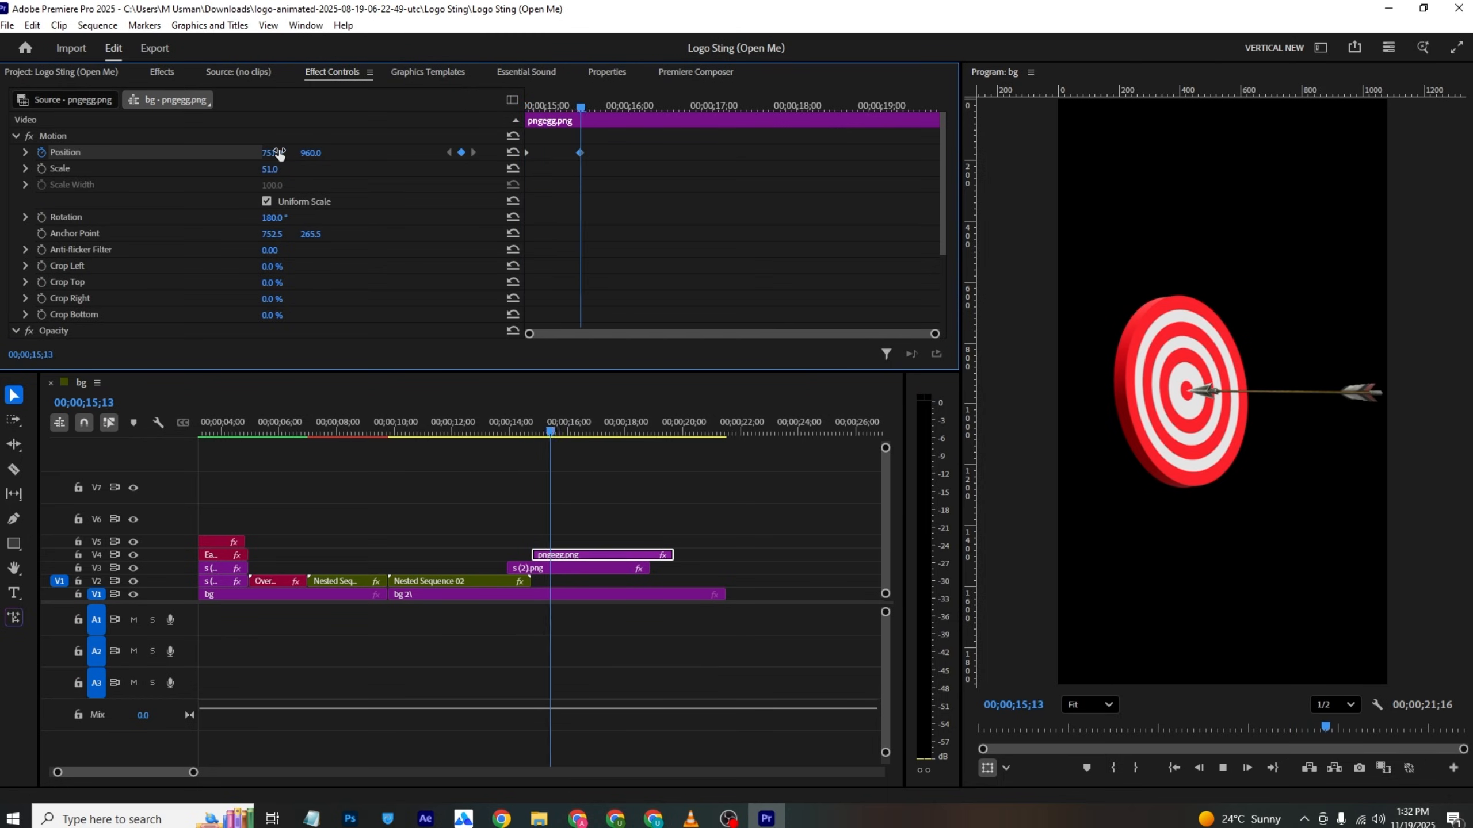
key(space)
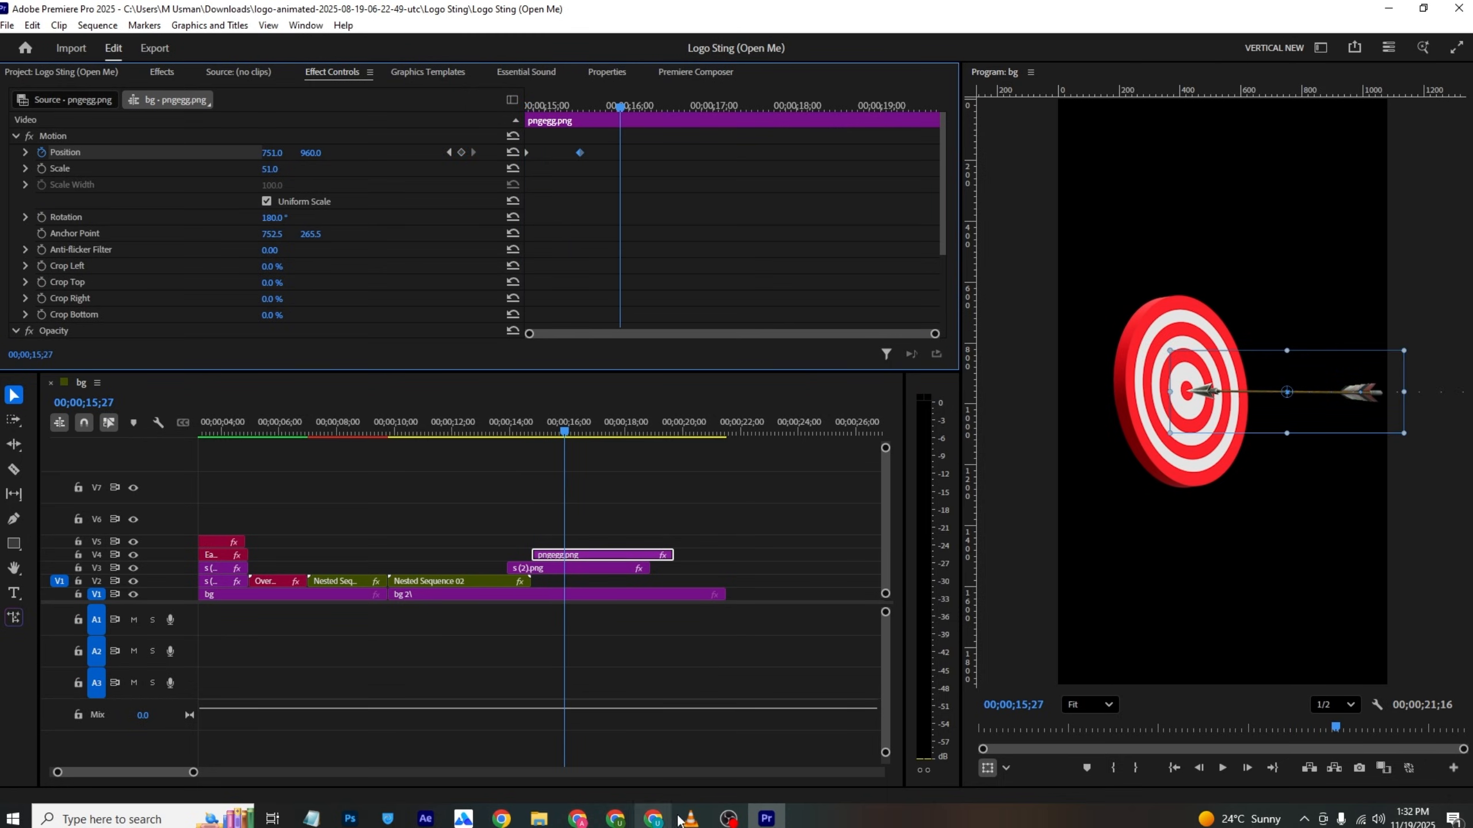
Step: Switch to the VLC reference video, check the target-and-arrow shot with "Your vision deserves action", and return to Premiere Pro
click(684, 818)
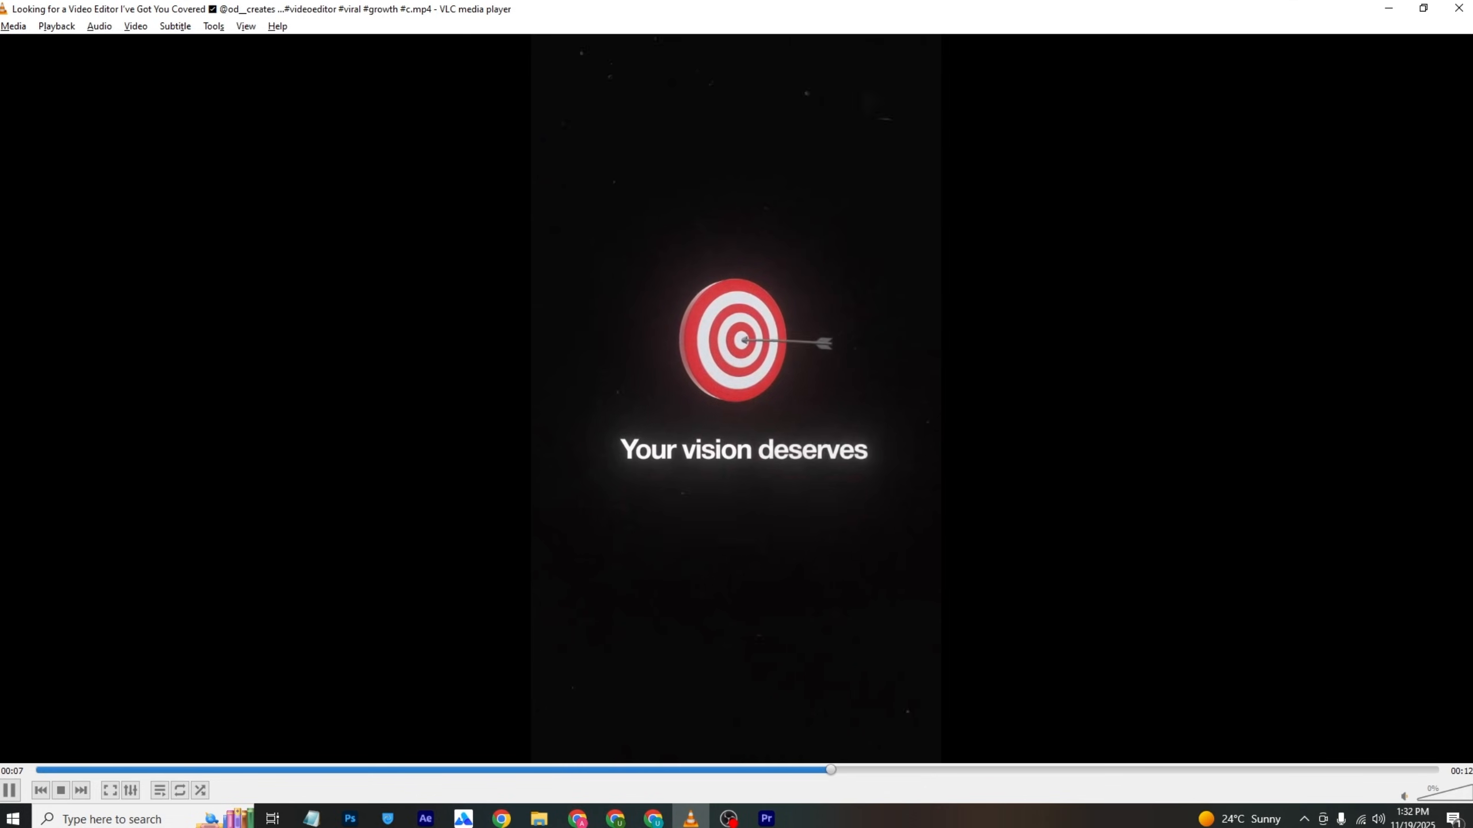
key(space)
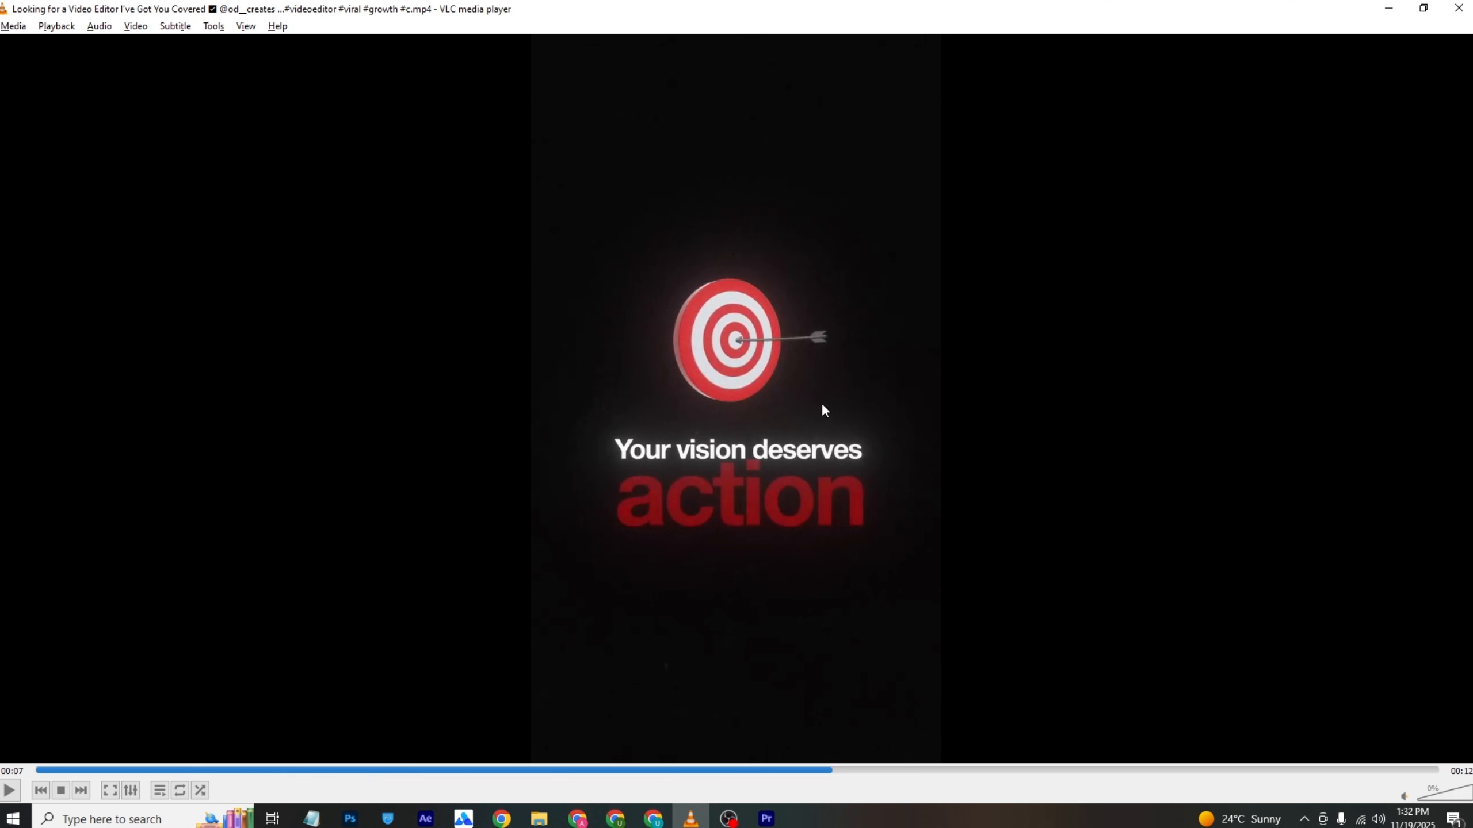
click(766, 818)
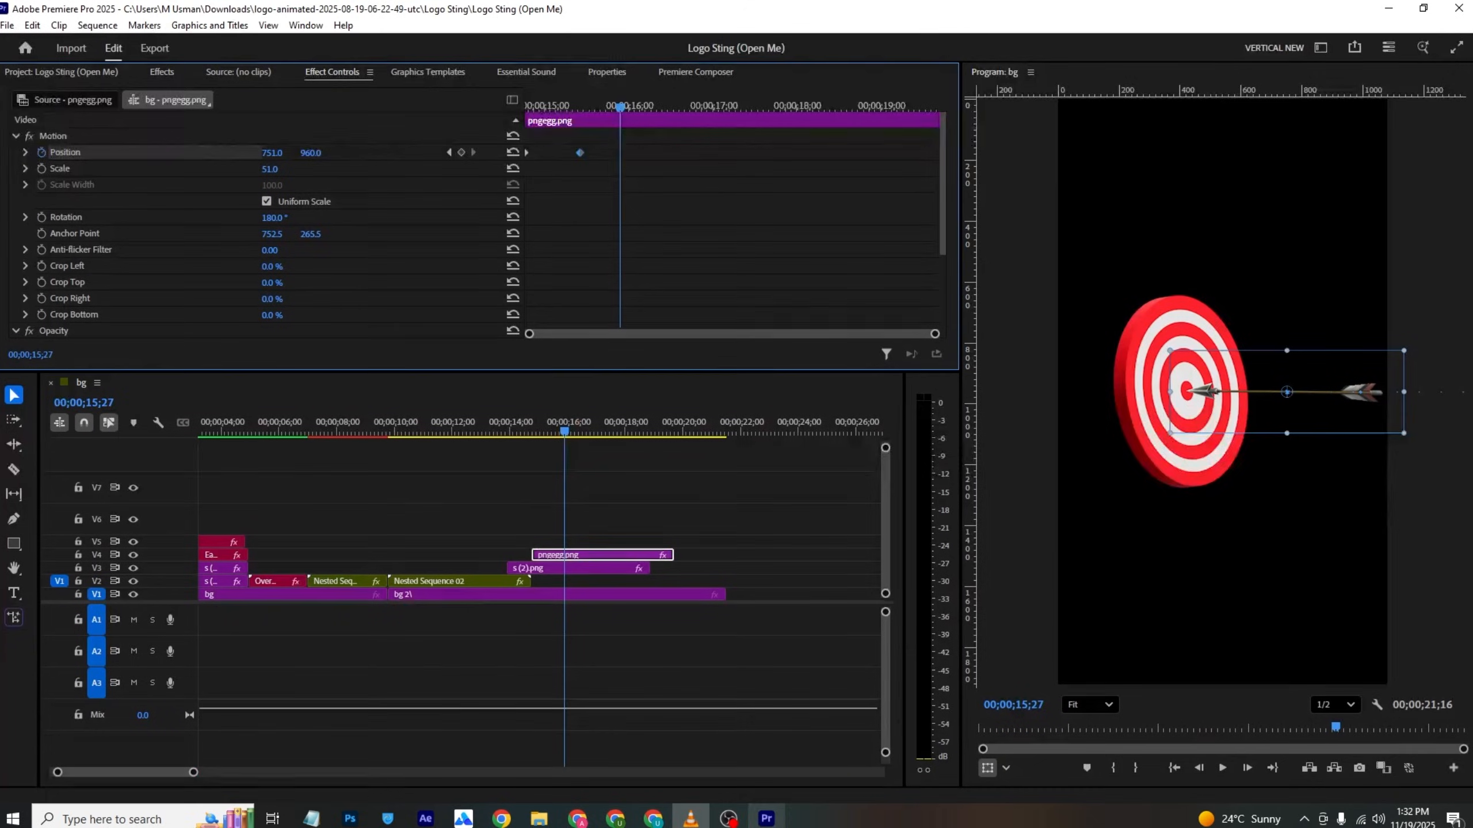
Step: Split the arrow clip pngegg.png on V4 at 00;00;15;16
key(c)
click(584, 555)
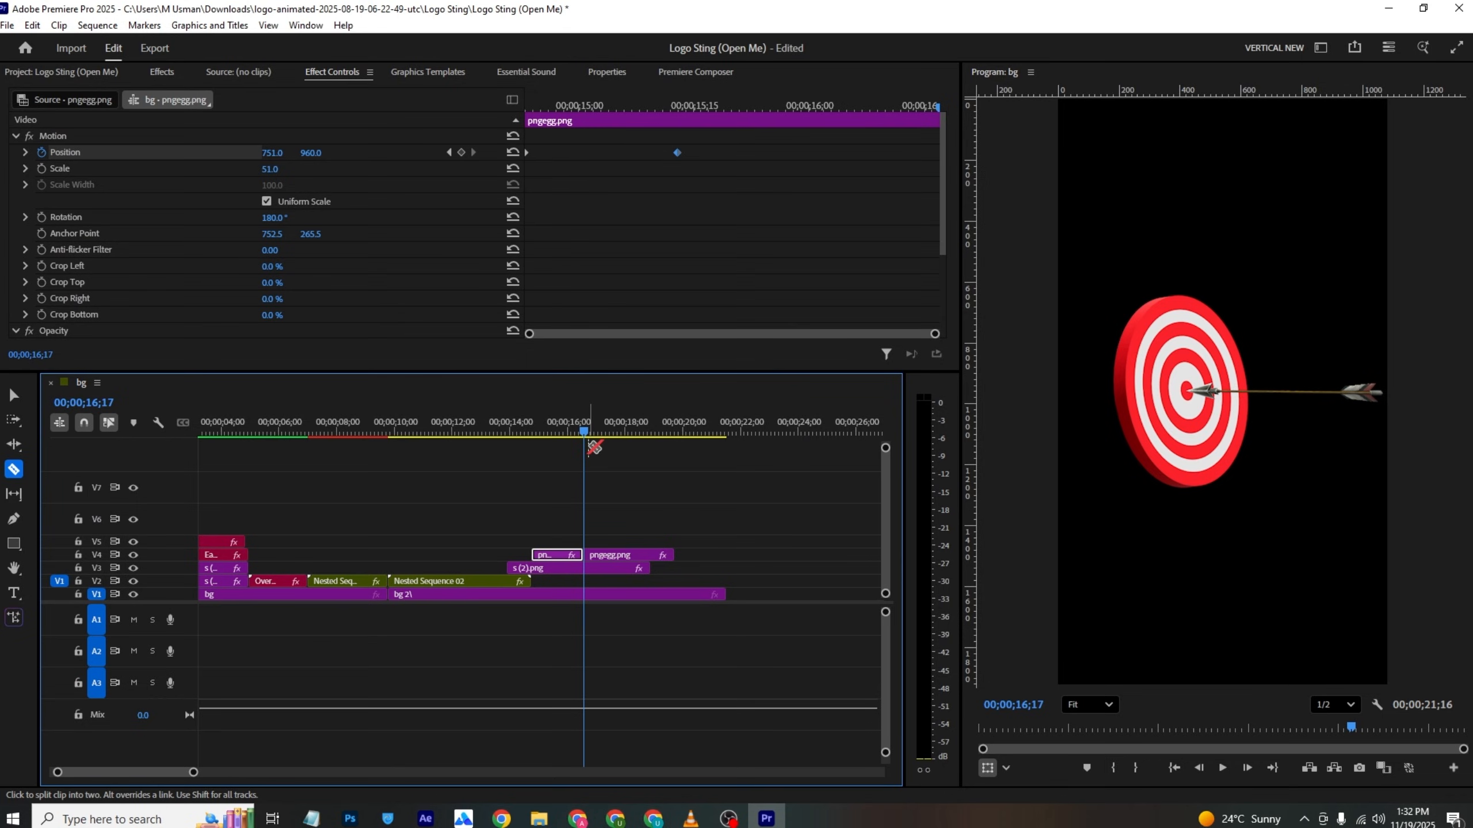
key(ctrl+z)
drag(580, 428, 554, 428)
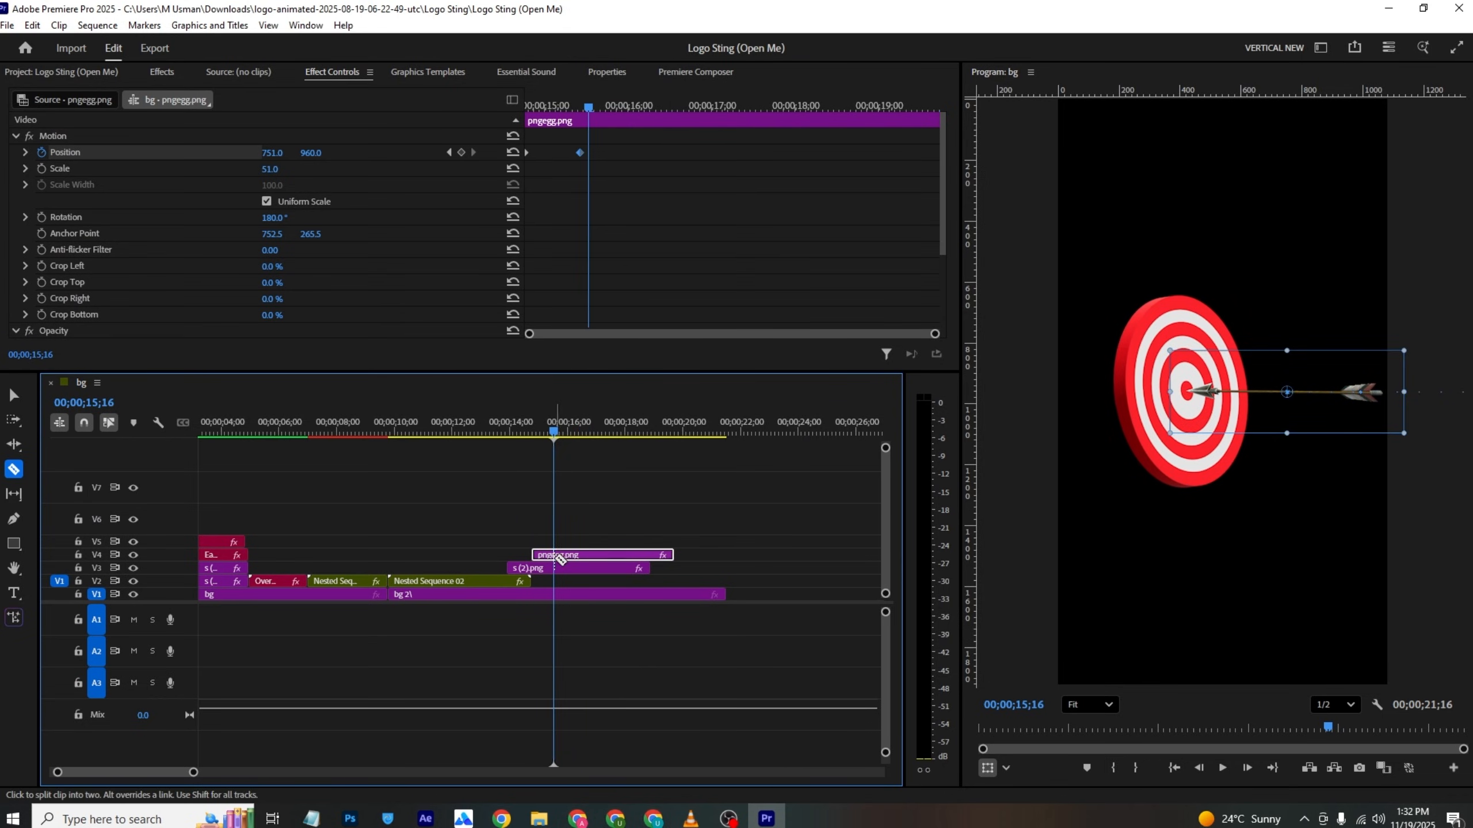
click(559, 559)
key(v)
Step: Move the anchor point of the arrow's second part to its tail at 177.3, 251.5, then try rotating the arrow and undo the rotation
click(98, 233)
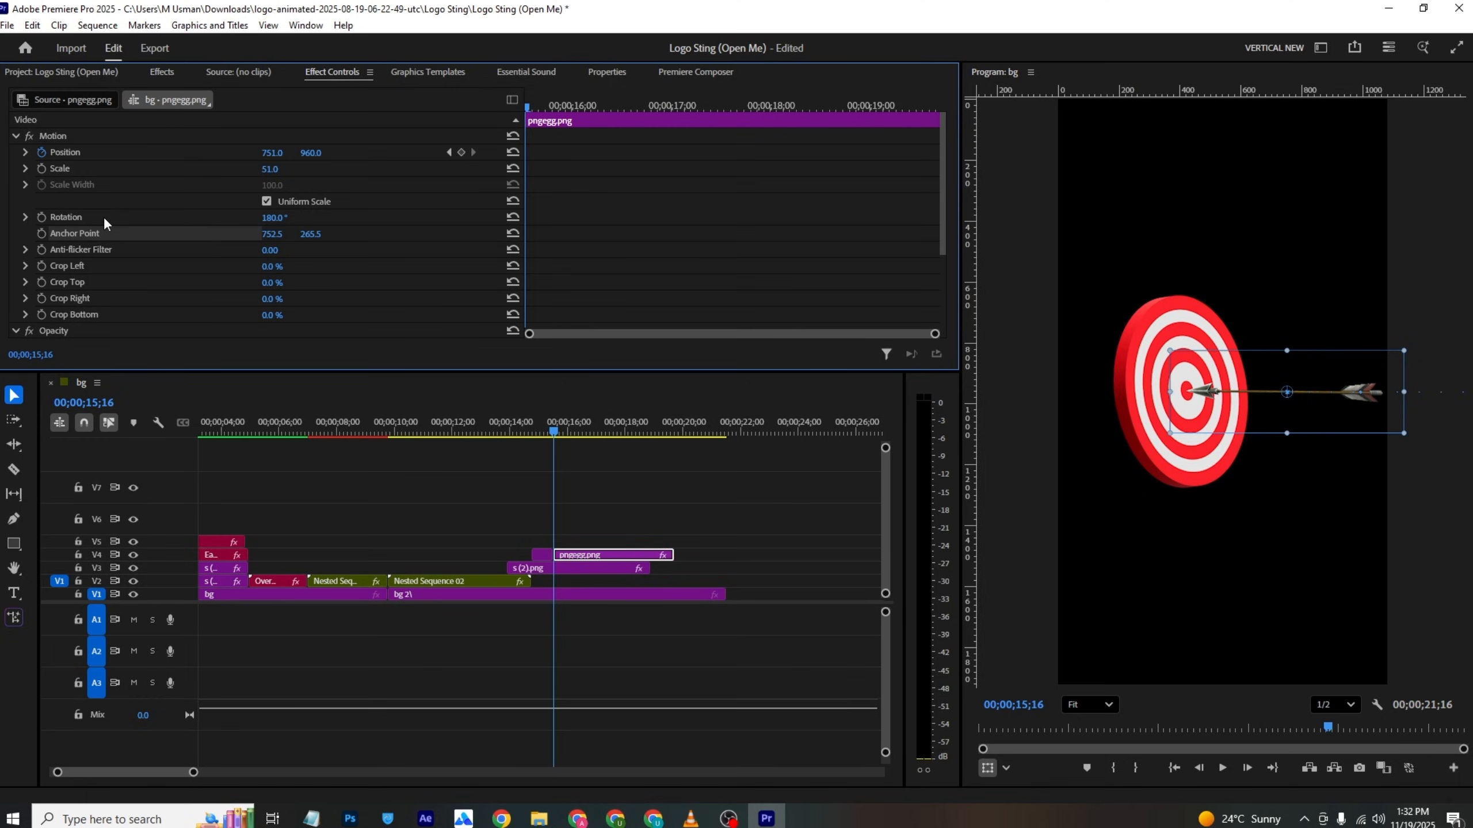
drag(1287, 399, 1359, 394)
key(ctrl+z)
scroll(1288, 398, down, 1)
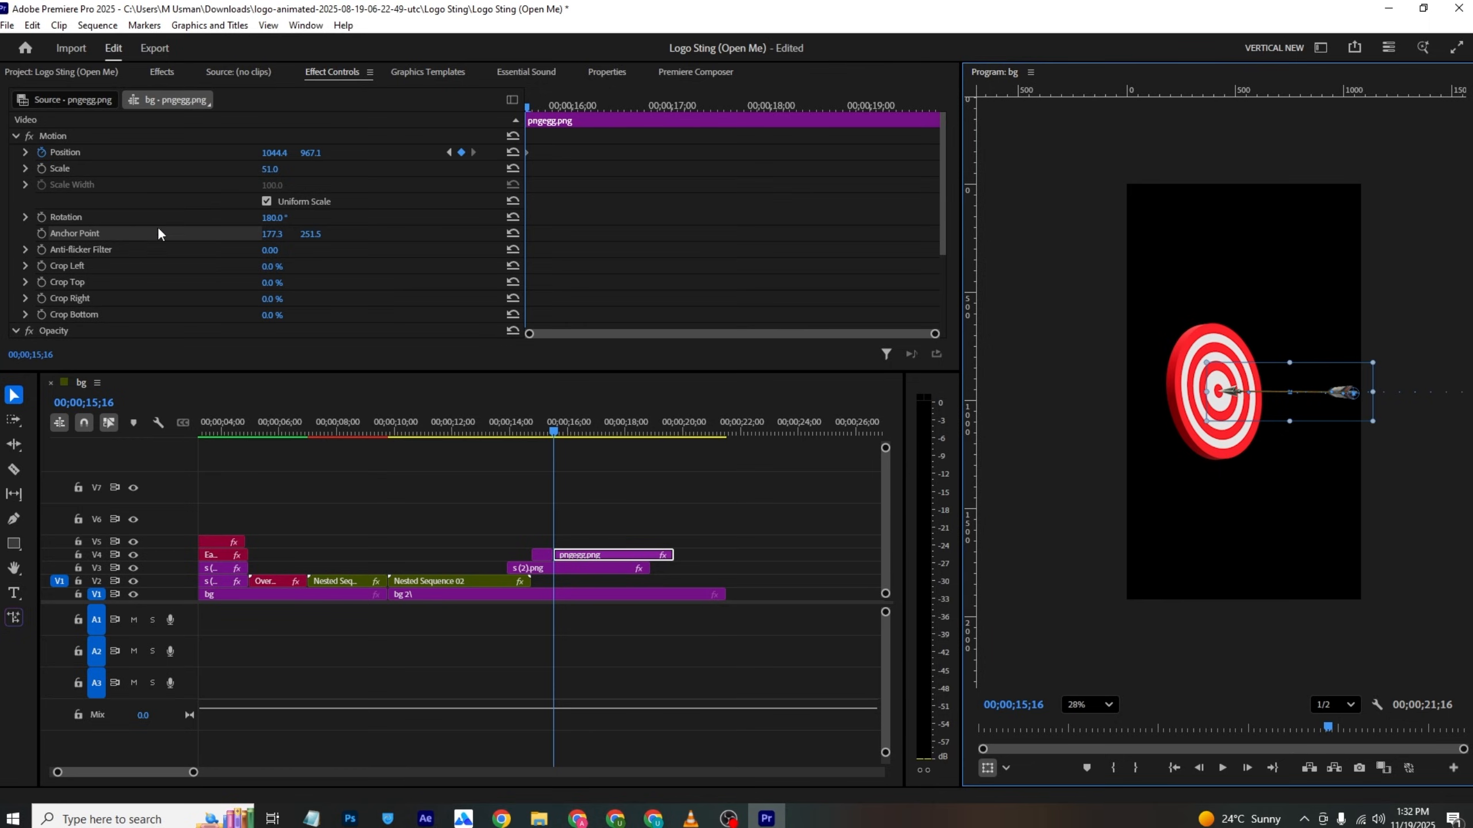
drag(275, 220, 256, 220)
key(ctrl+z)
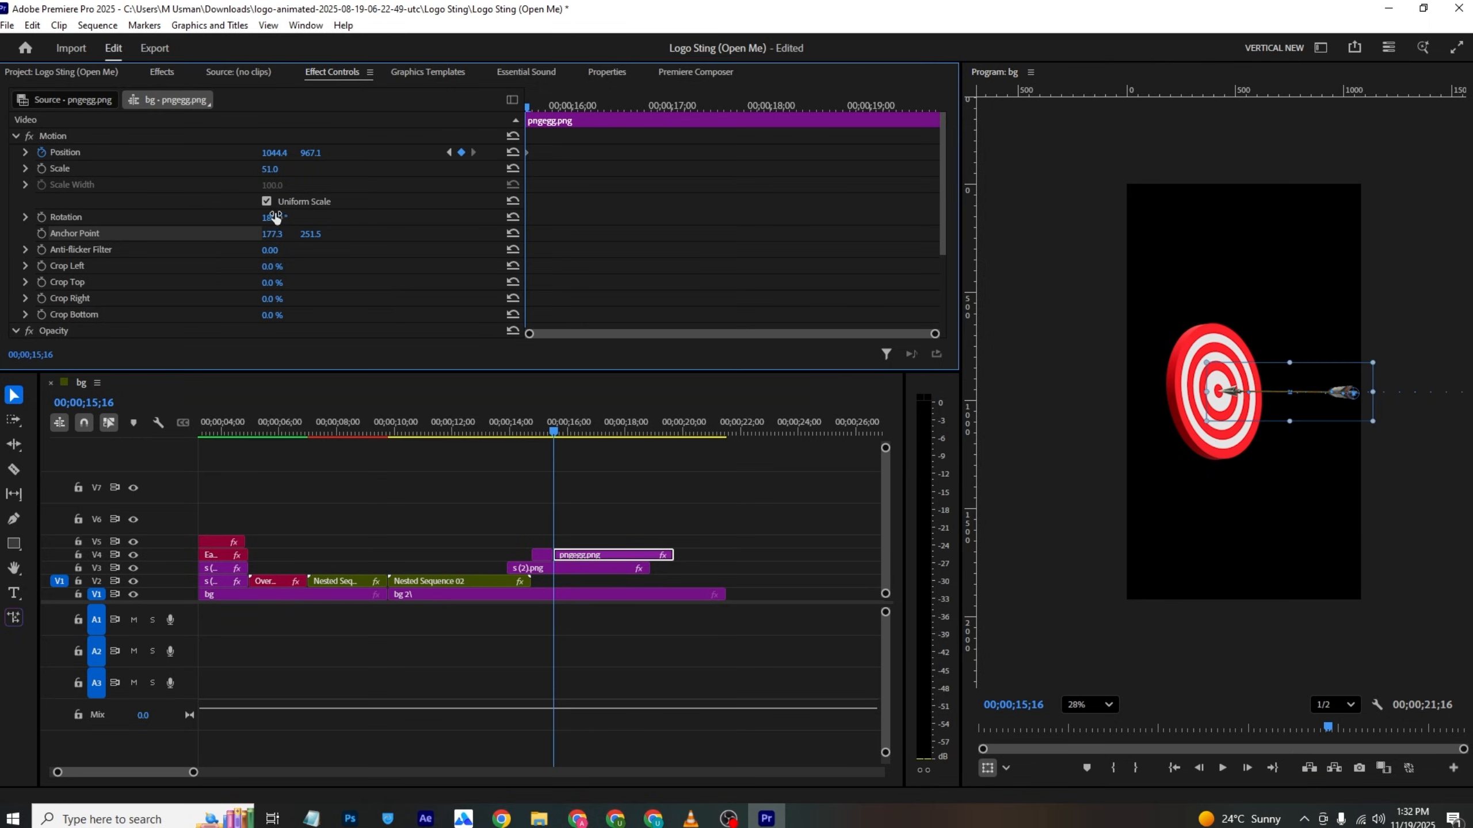
click(667, 611)
Step: Play the VLC reference video on to the "No waiting" / "No hiding" scene and return to Premiere Pro
click(690, 818)
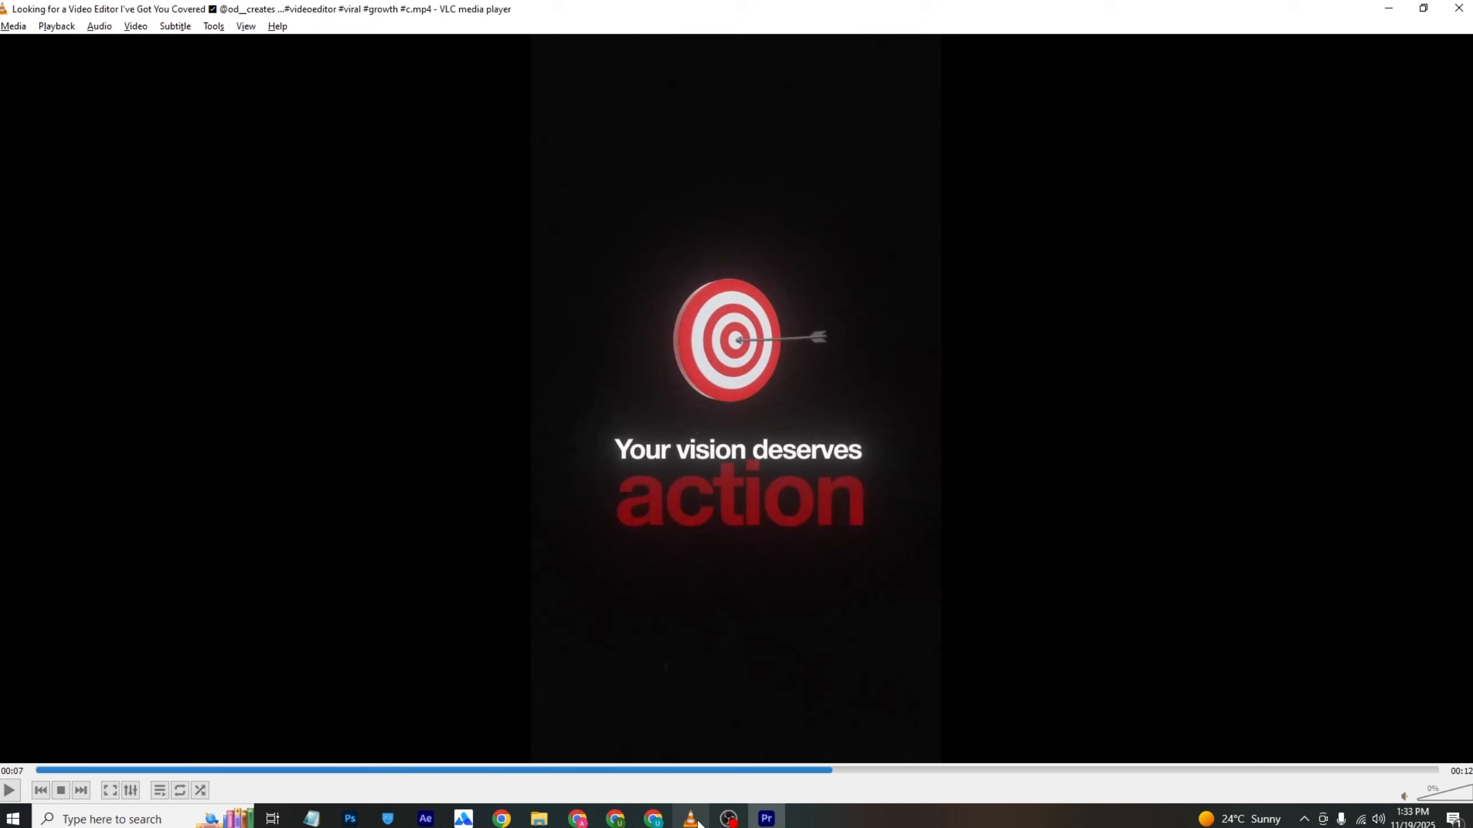
key(space)
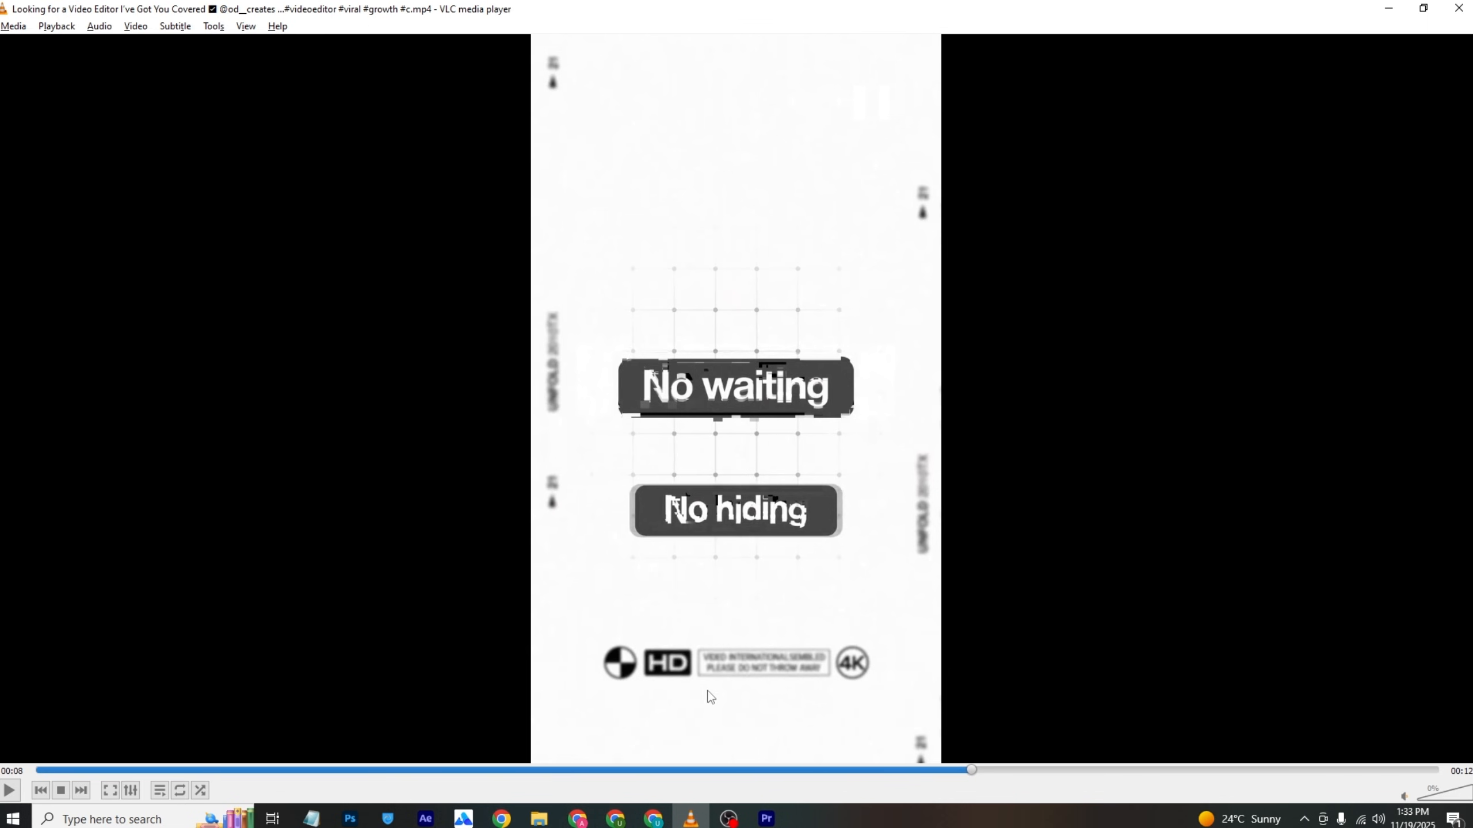
click(766, 818)
Step: Cut the arrow and target clips at 00;00;17;08 and delete the parts after the cut
drag(558, 429, 603, 423)
key(c)
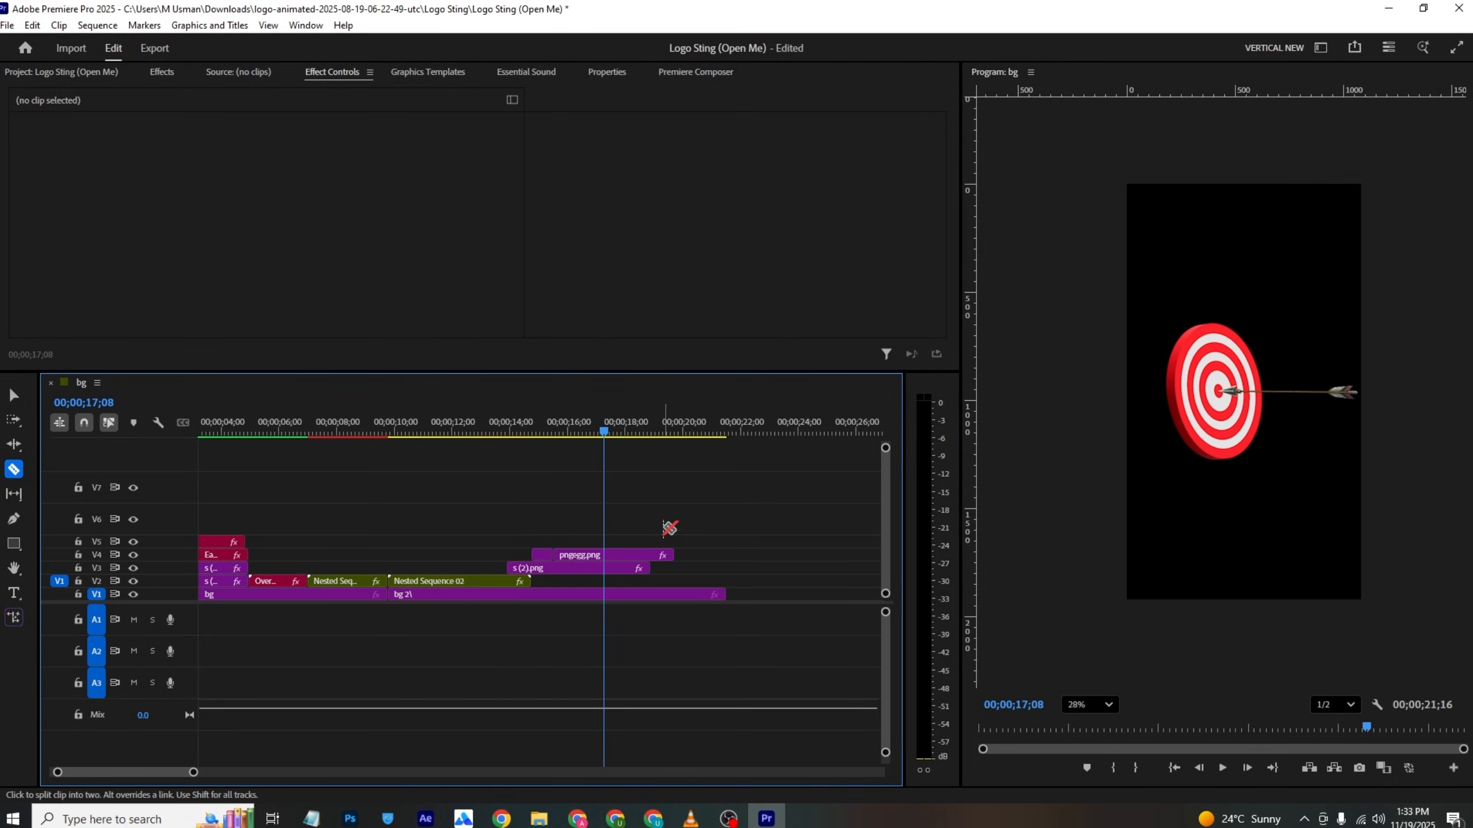
click(606, 565)
key(v)
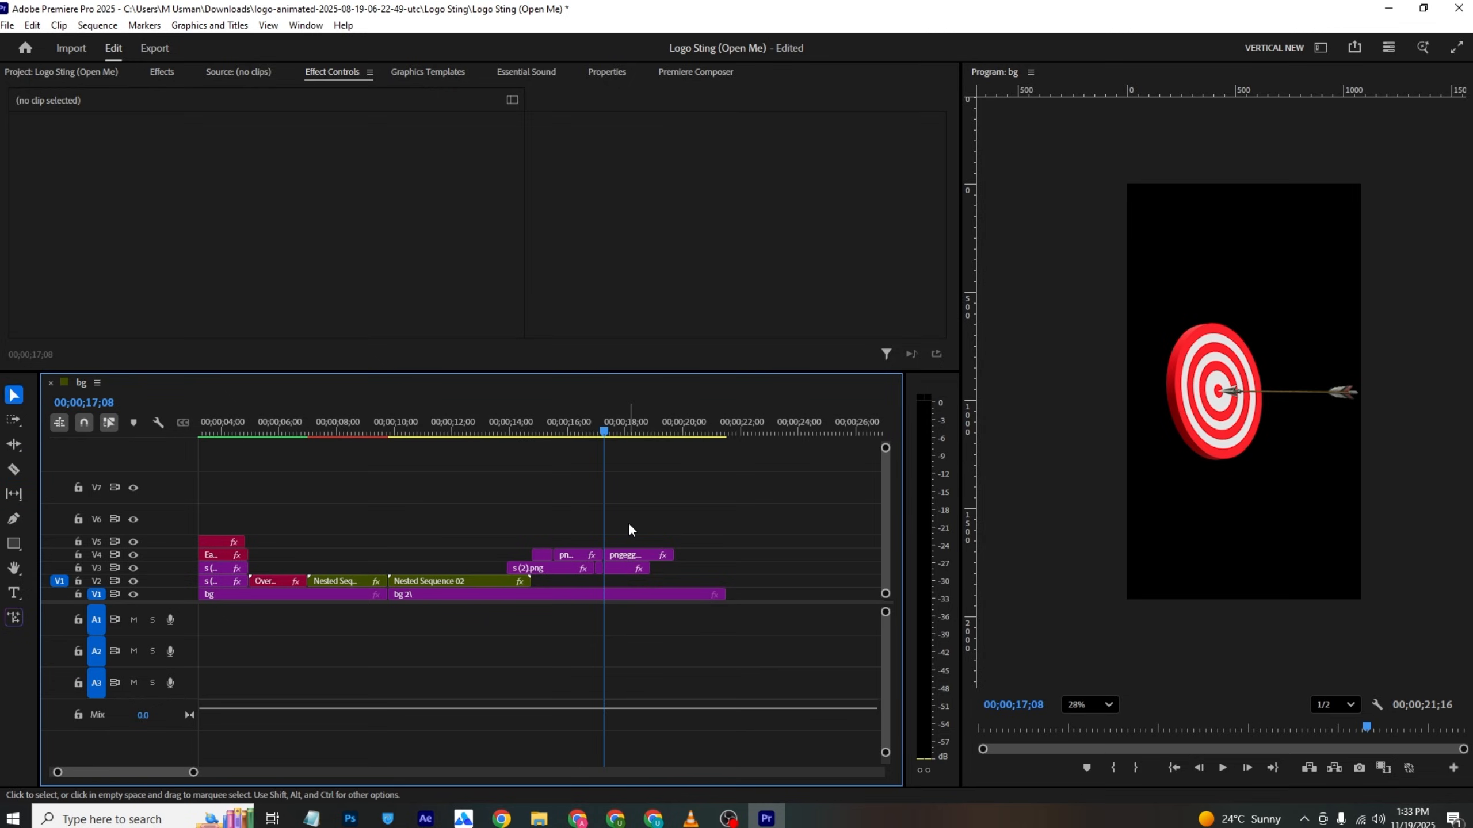
key(Delete)
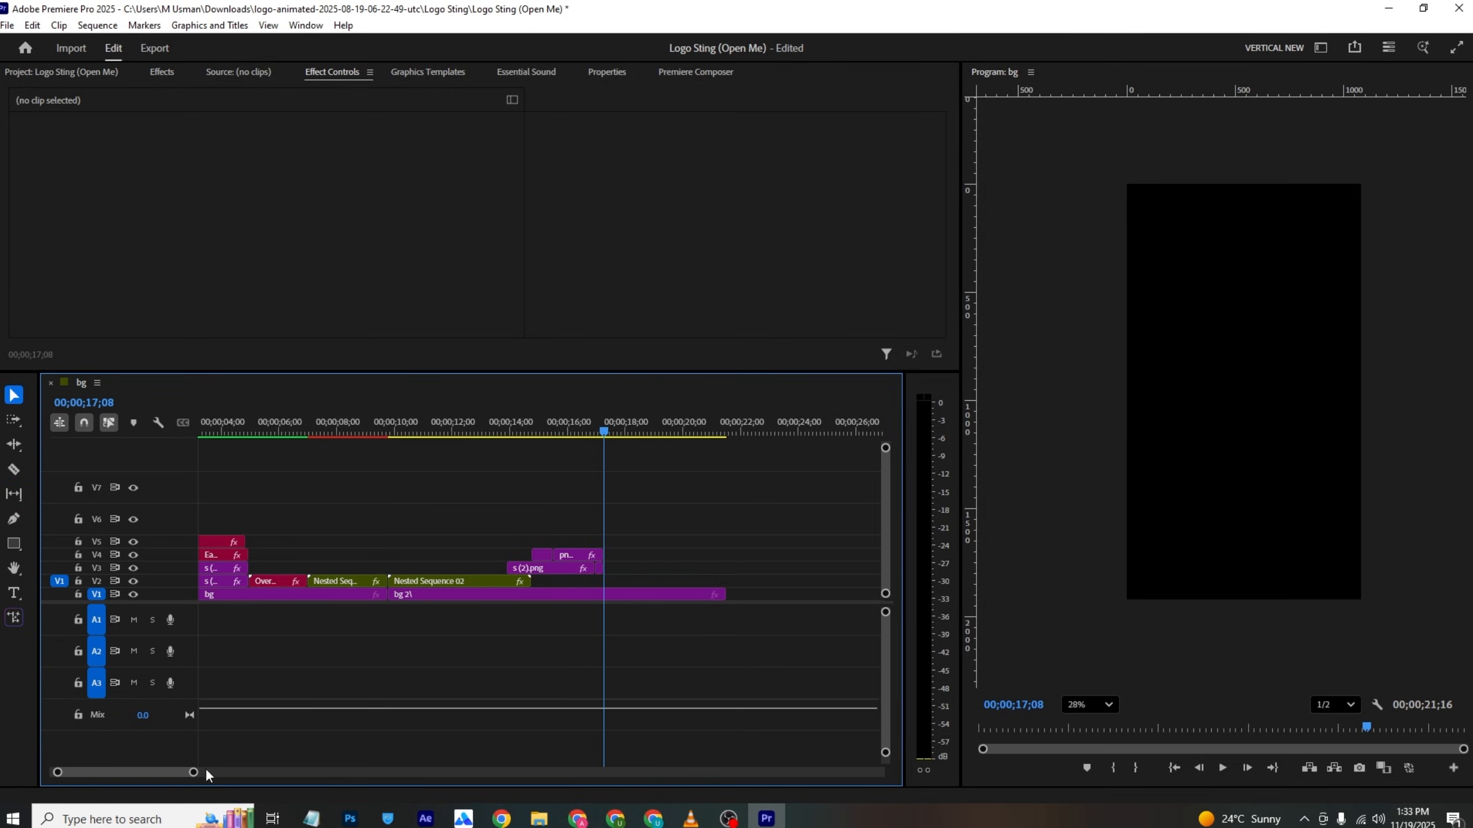
Step: Step the VLC reference video slightly further to examine the grid background behind "No waiting" and "No hiding"
drag(195, 772, 185, 773)
click(692, 818)
click(725, 817)
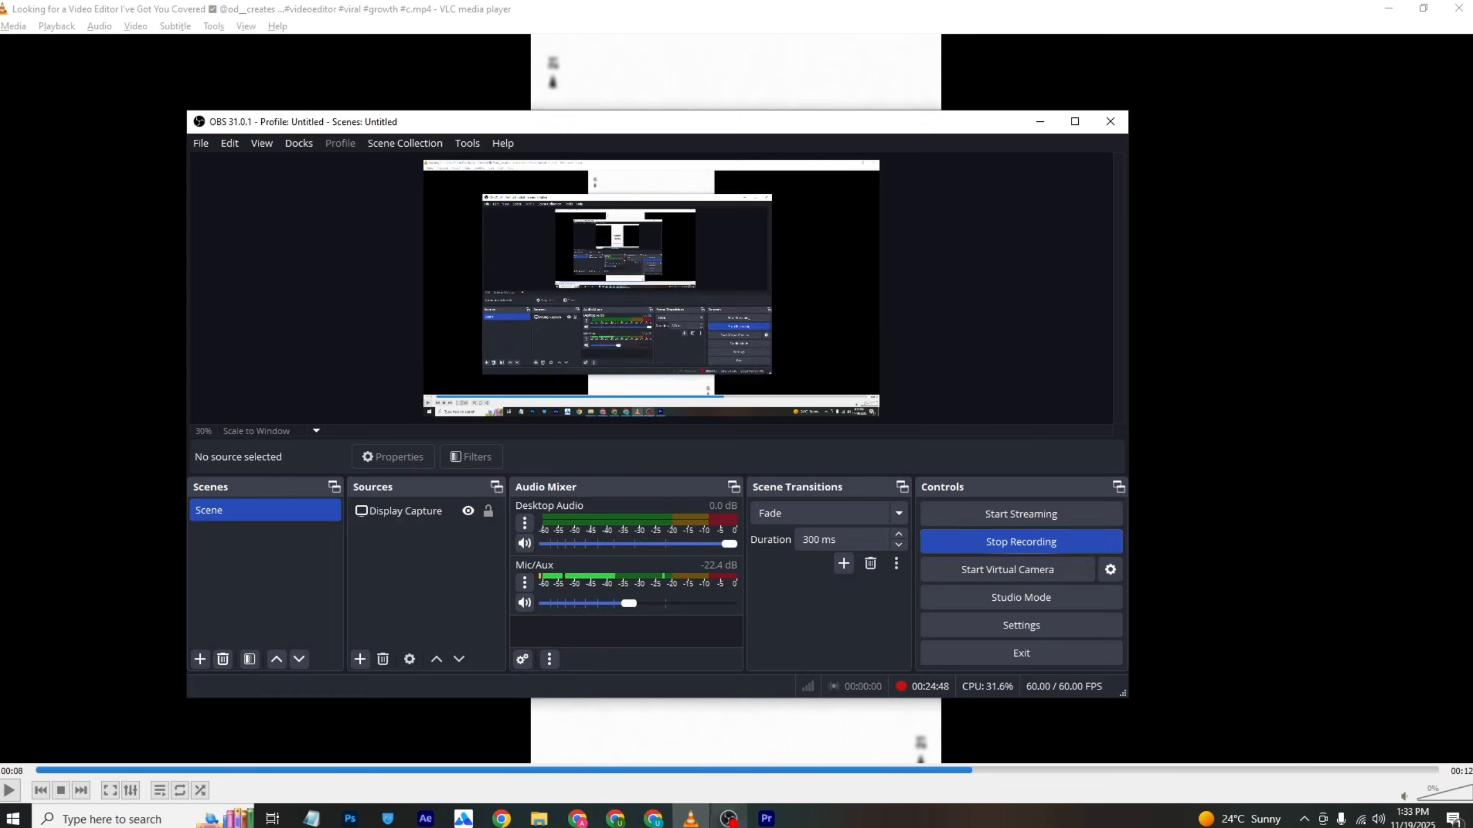
click(700, 821)
drag(958, 769, 997, 770)
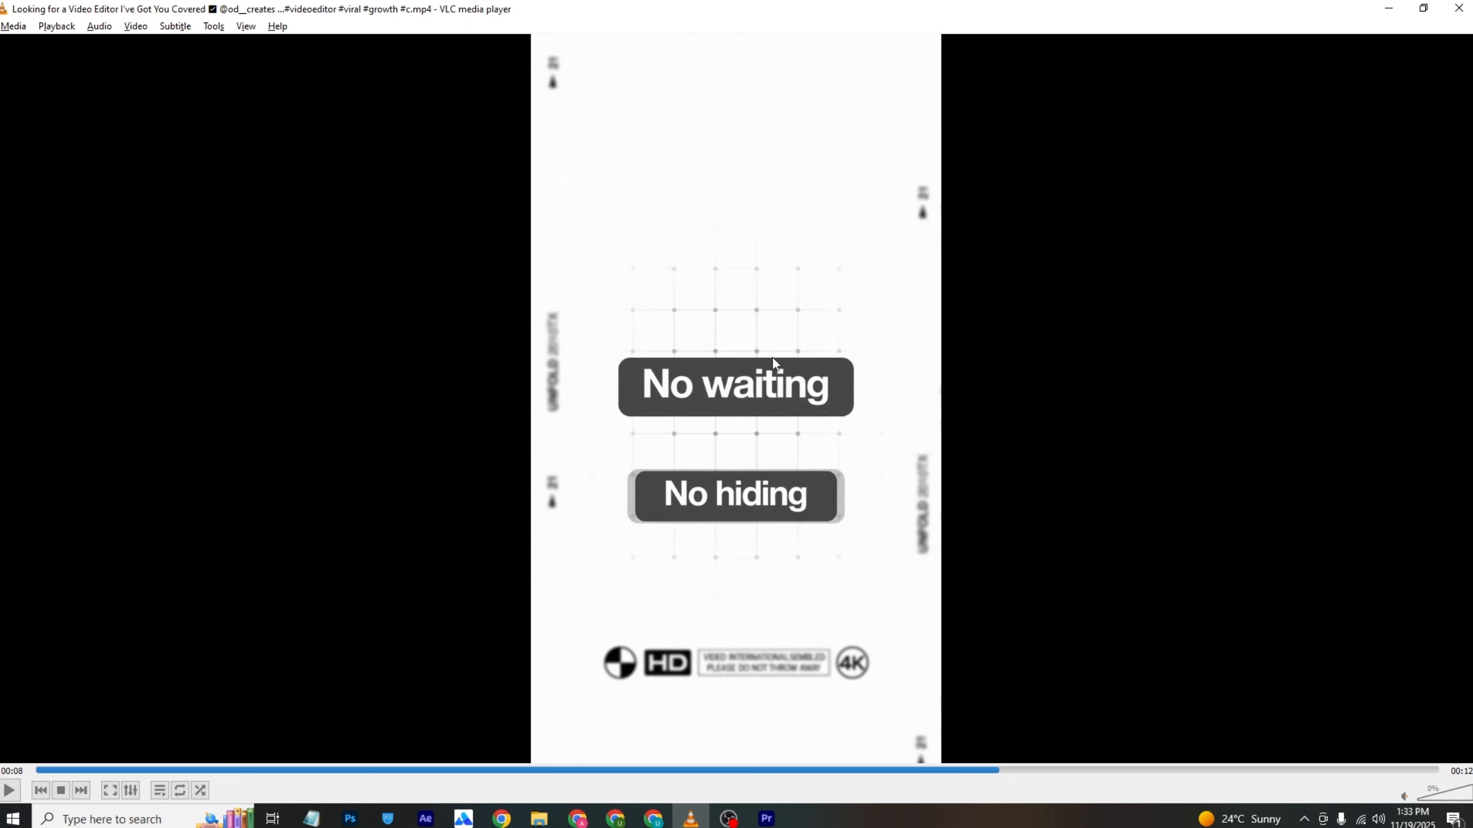
Step: Place bCK.png from the "idea perfect time" folder on V3 of the Premiere Pro sequence, directly after the target clip
mouse_move(538, 818)
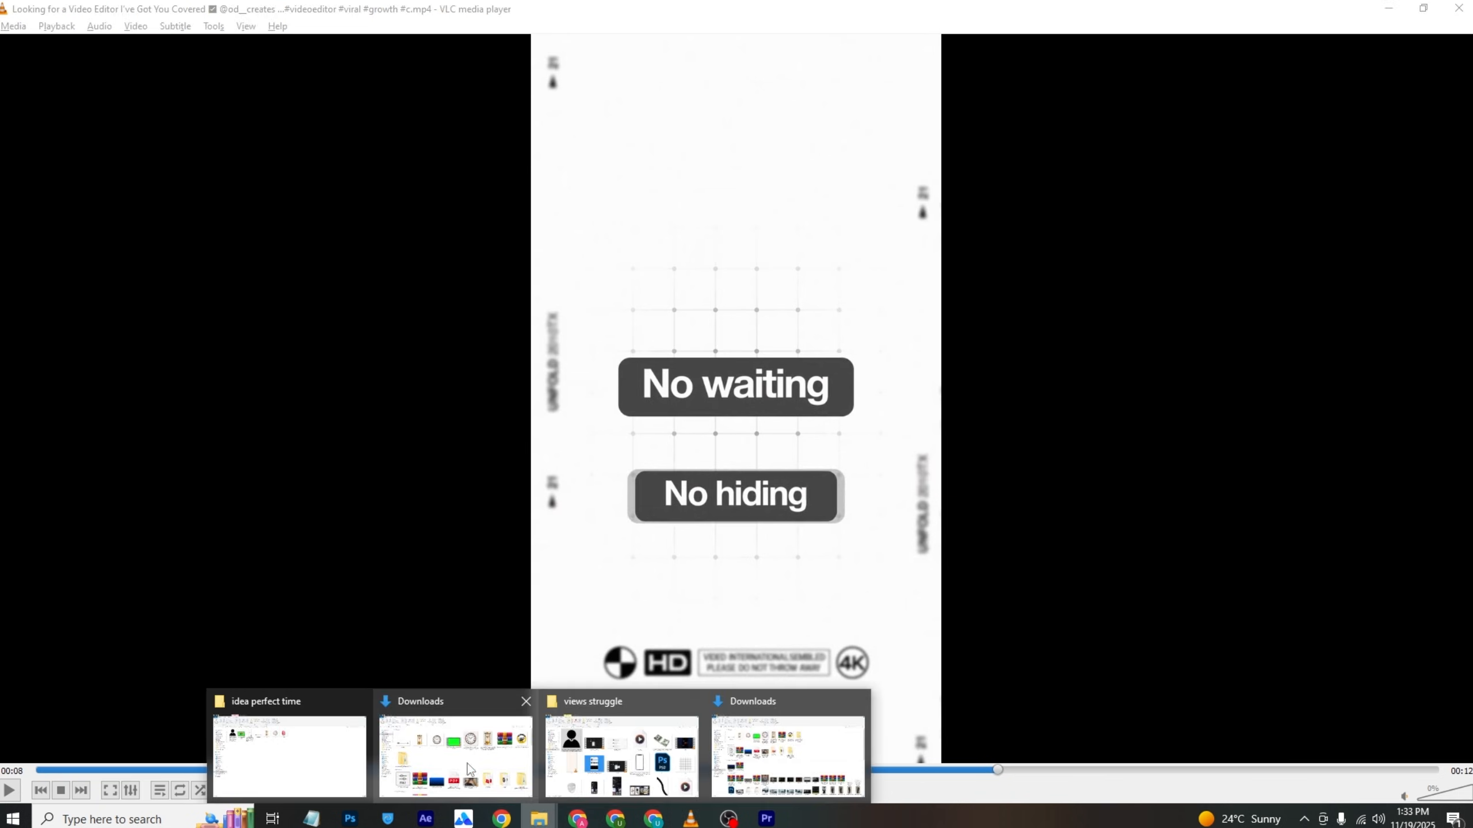
click(290, 749)
drag(765, 180, 541, 568)
click(561, 426)
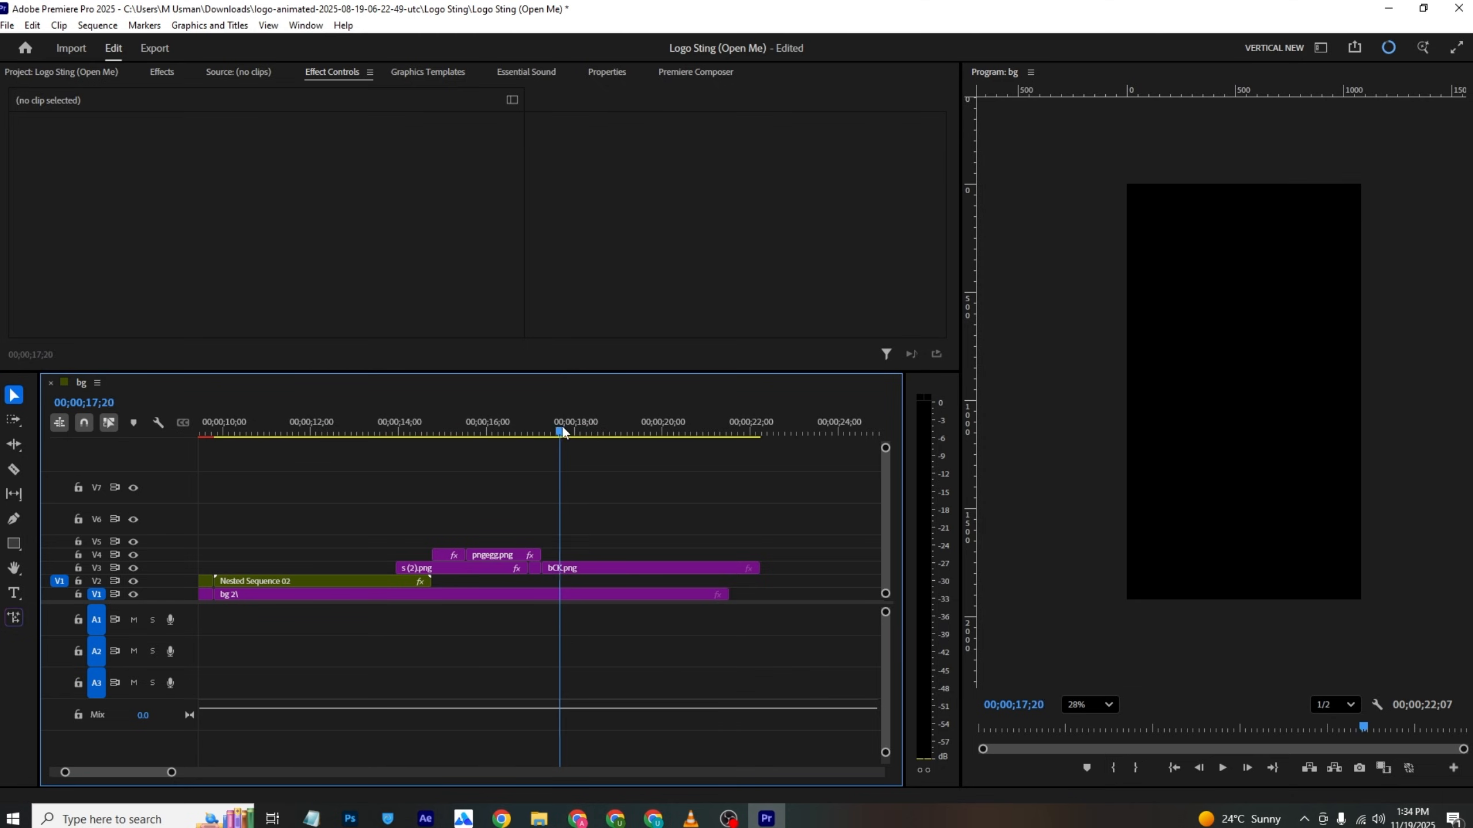
Step: Split the bg 2 clip on V1 where bCK.png starts and delete the part after the cut
key(c)
click(544, 594)
key(v)
click(559, 595)
key(Delete)
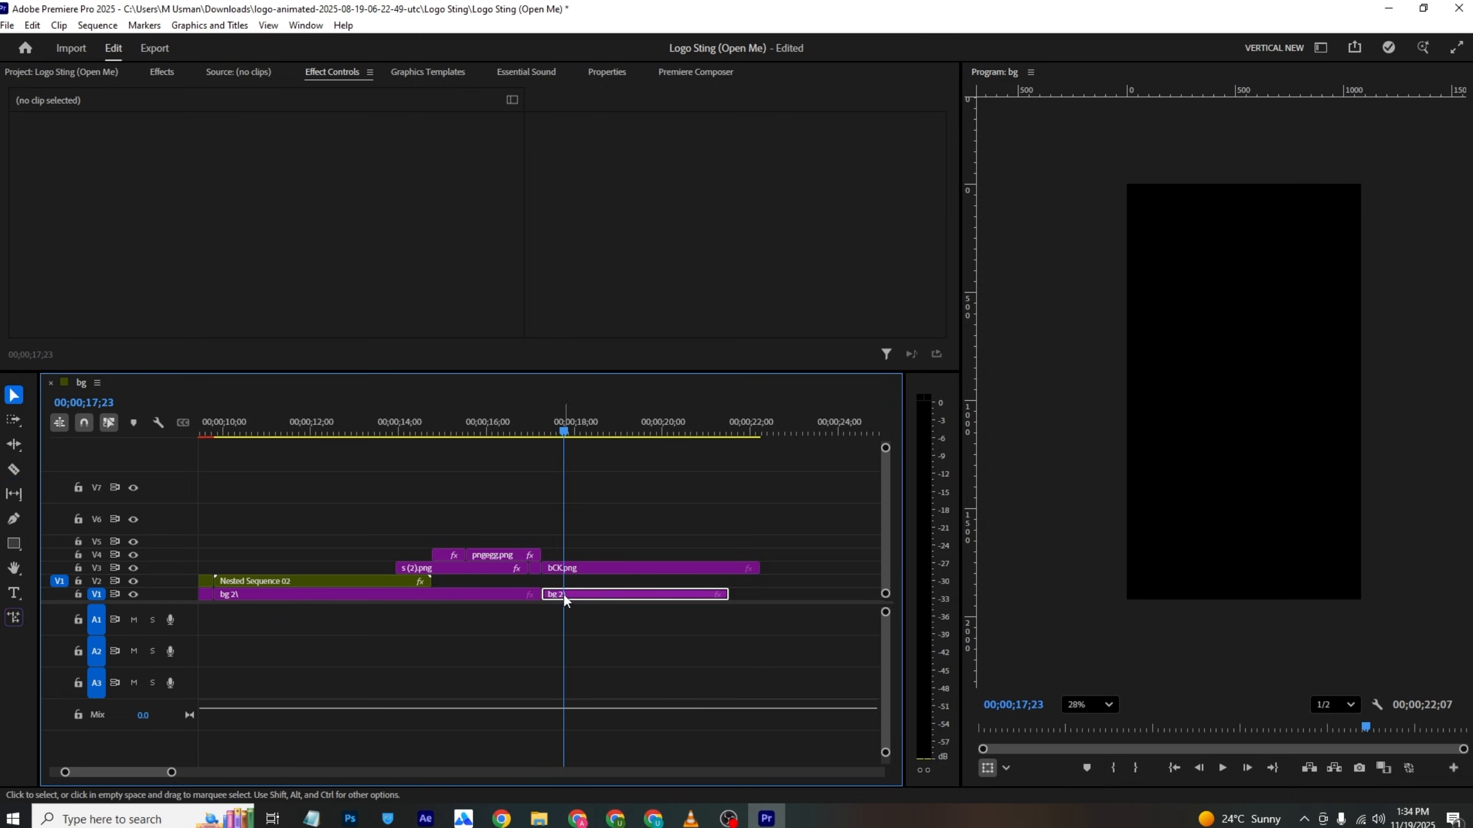
Step: Duplicate the white bg clip on V1 to directly after the bg 2 clip, beneath bCK.png
drag(206, 596, 206, 596)
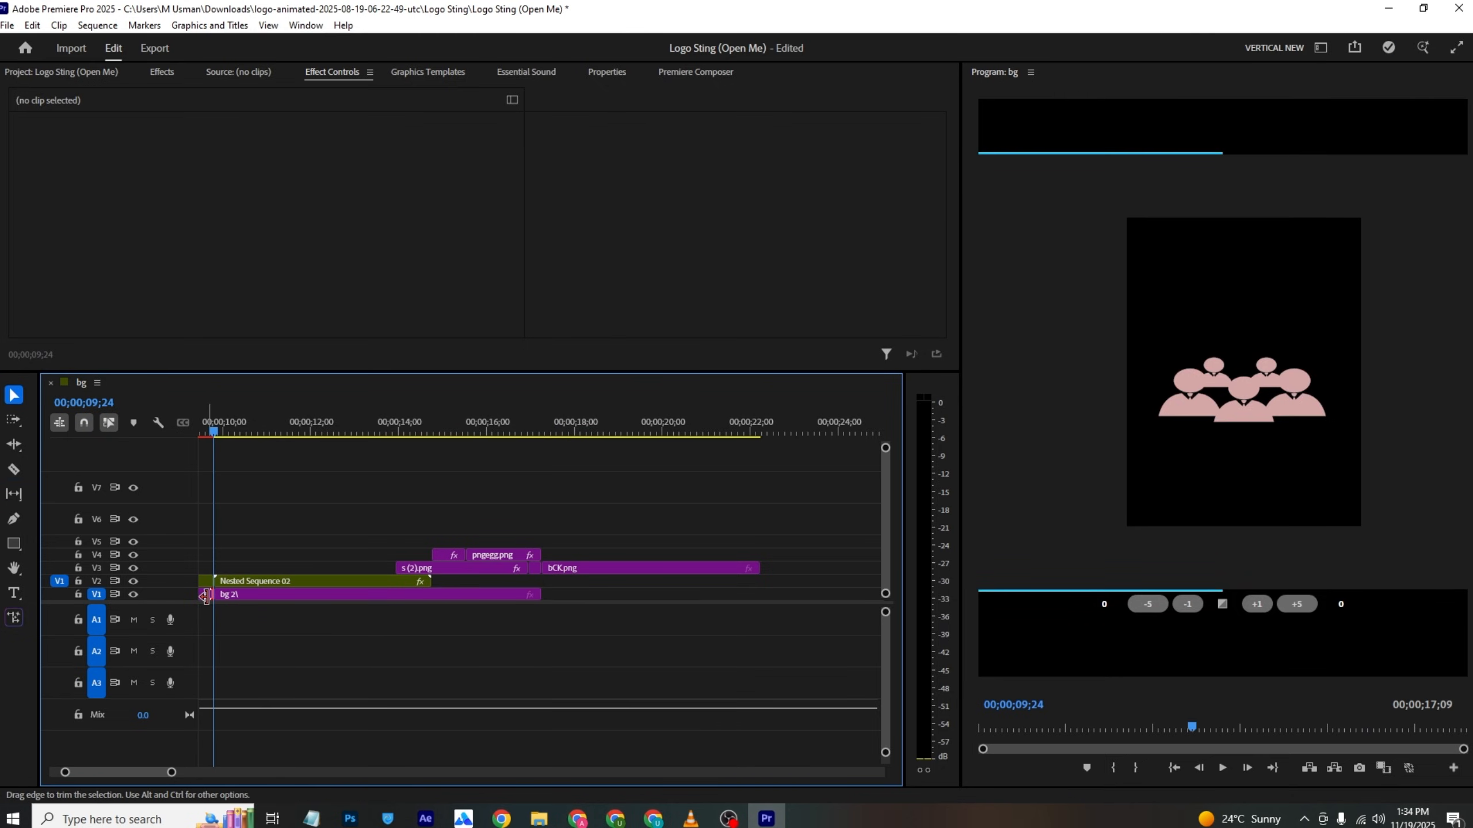
drag(171, 772, 211, 772)
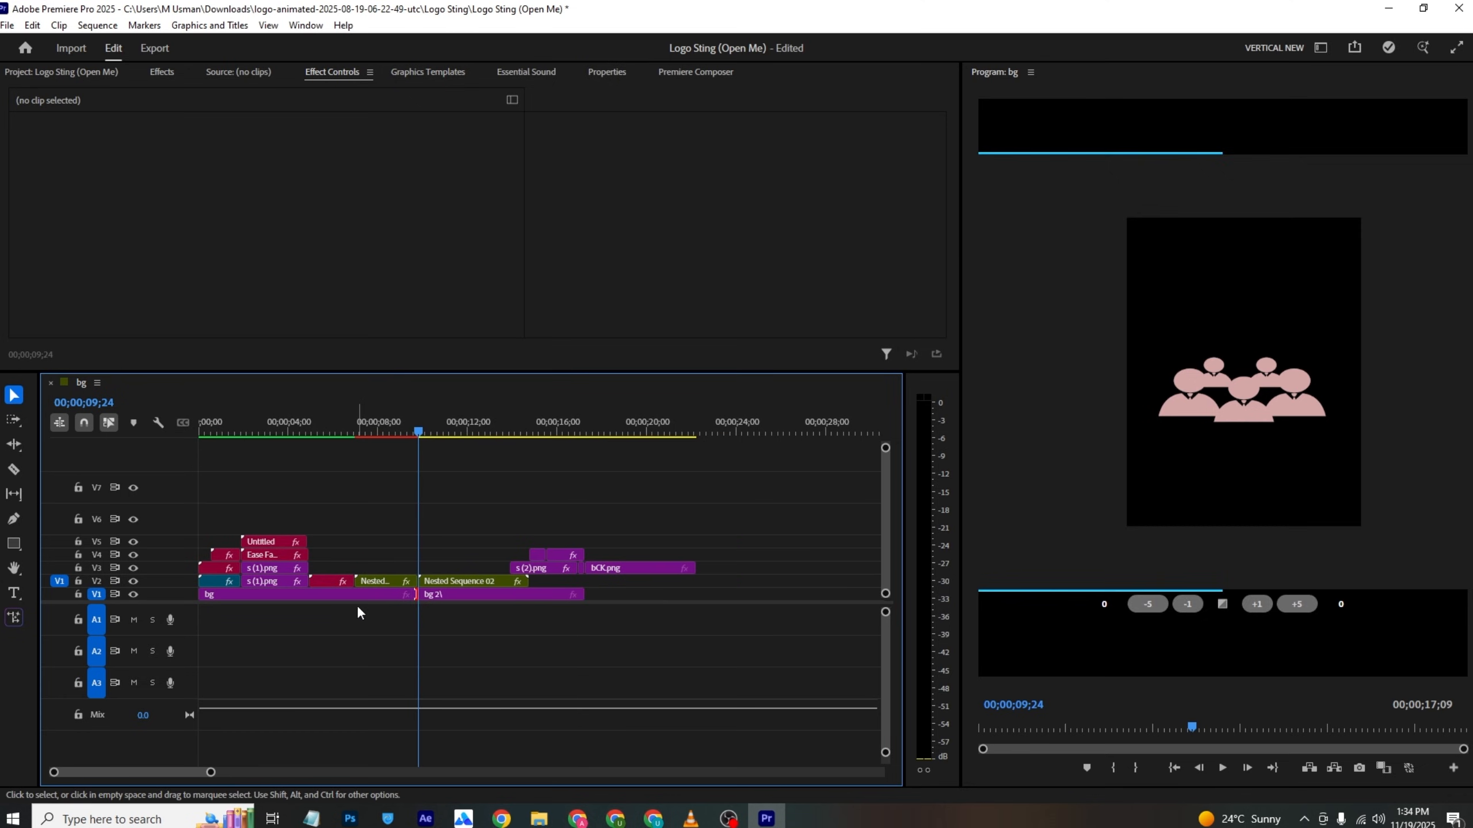
click(355, 594)
drag(346, 593, 739, 597)
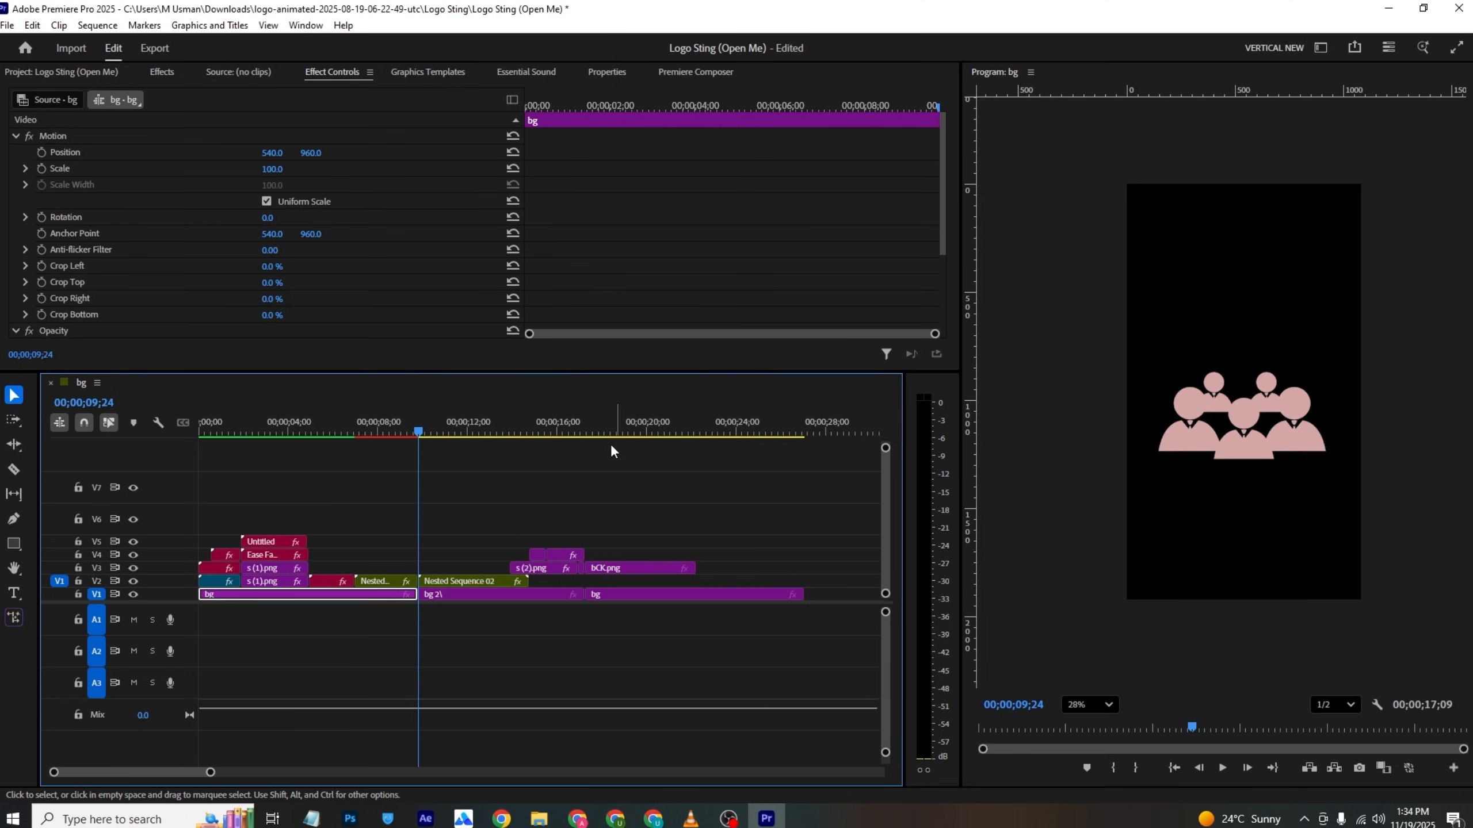
Step: Set the bCK.png grid's Scale to 124 and its Position X to 518
drag(623, 434, 643, 434)
click(1090, 705)
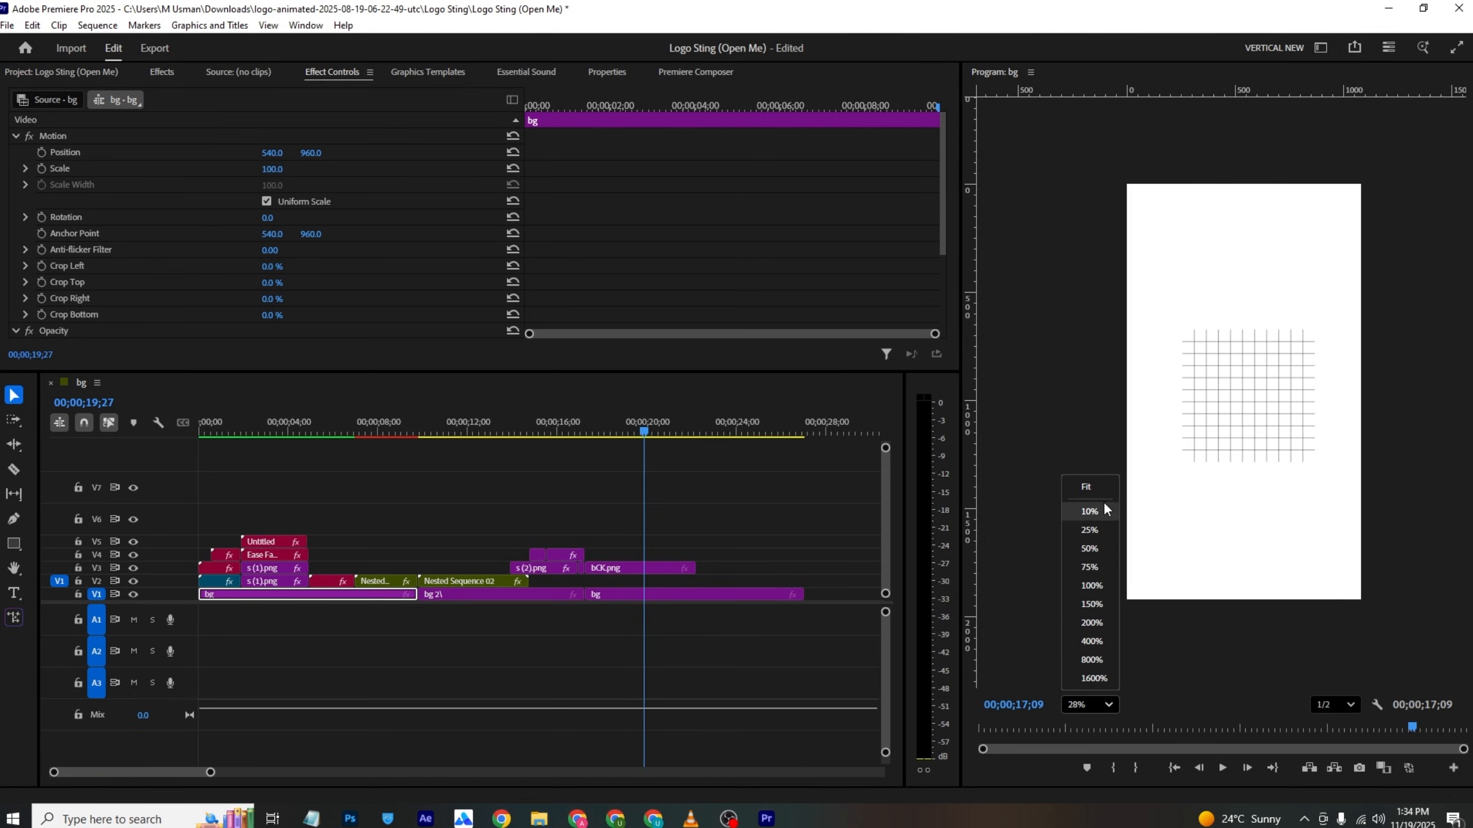
click(1105, 488)
click(1083, 704)
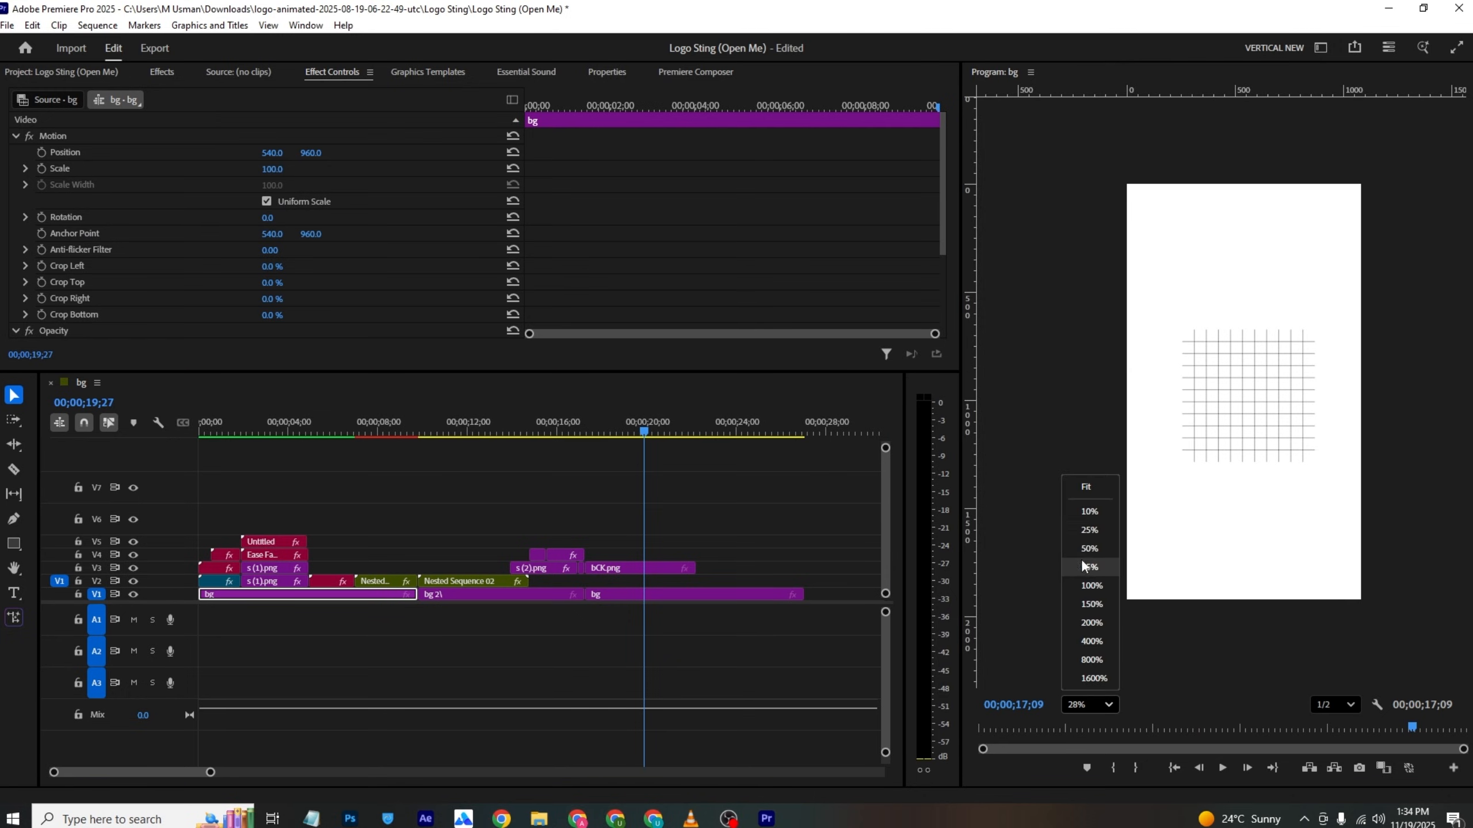
click(1100, 487)
click(648, 568)
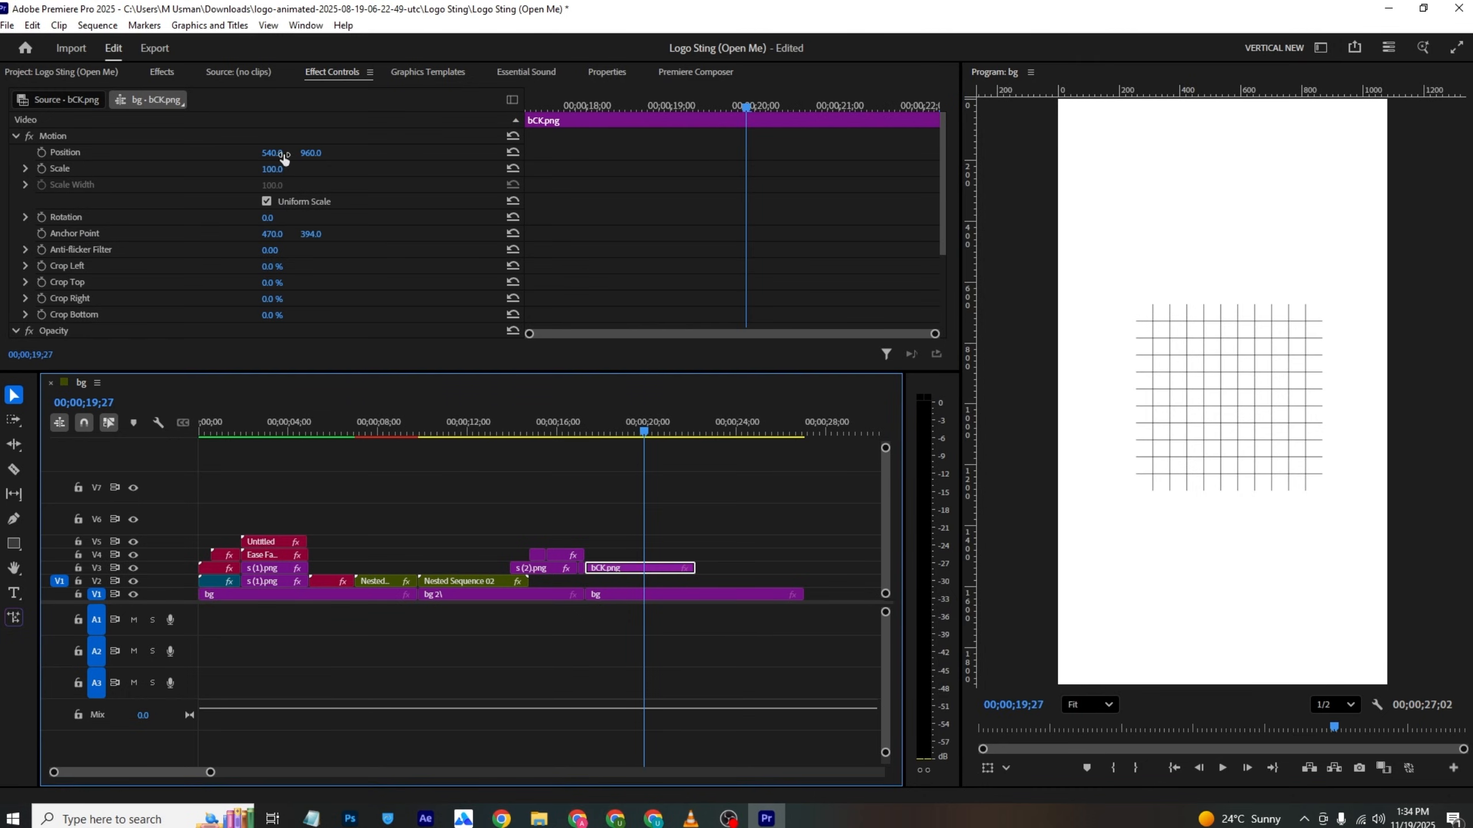
mouse_move(273, 170)
mouse_down()
mouse_move(291, 169)
mouse_move(261, 153)
mouse_up()
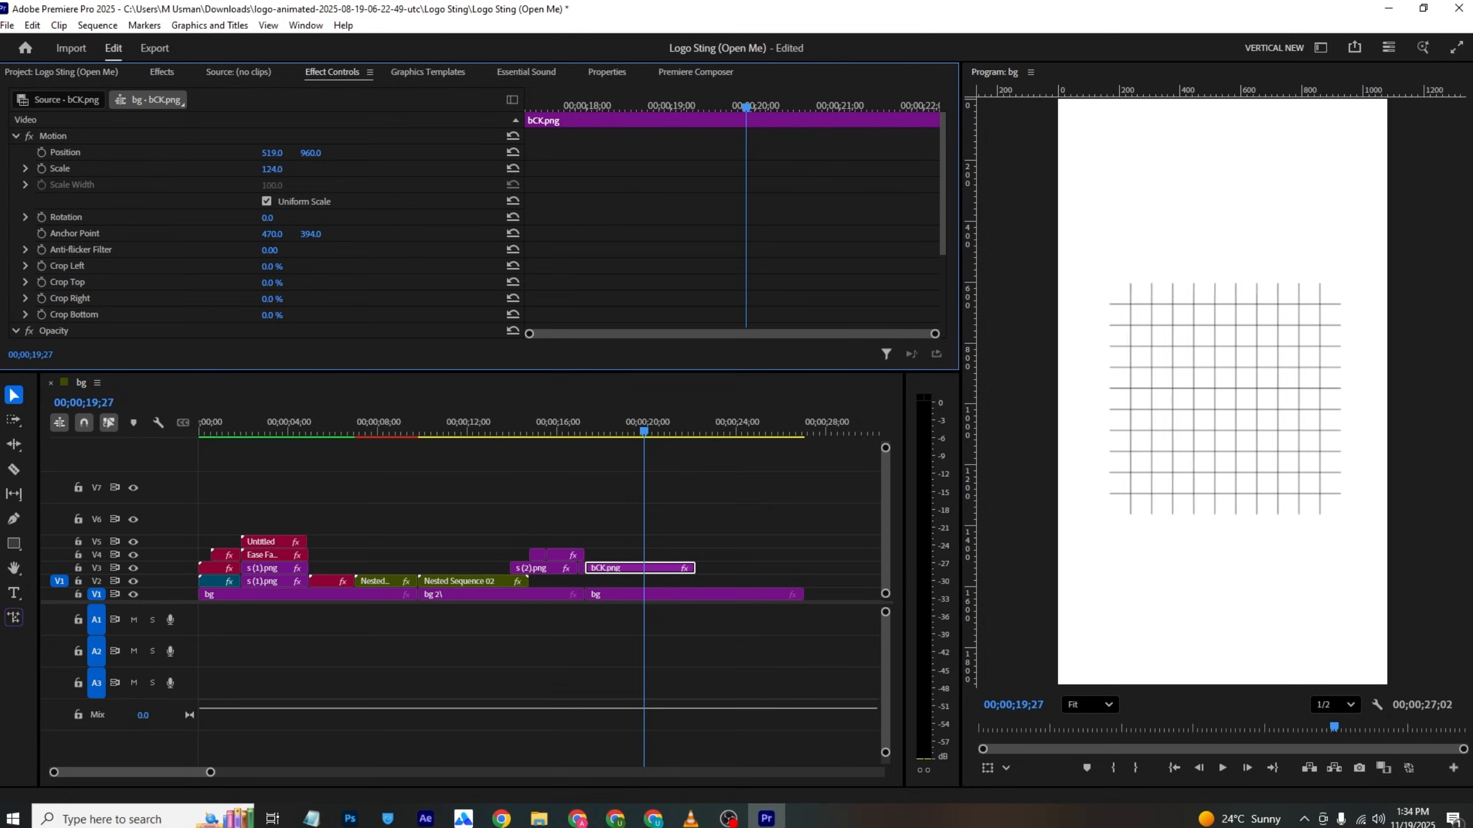
Step: Compare the grid with the VLC reference and extend the bCK.png clip to just before the end of the bg clip below
key(alt+Tab)
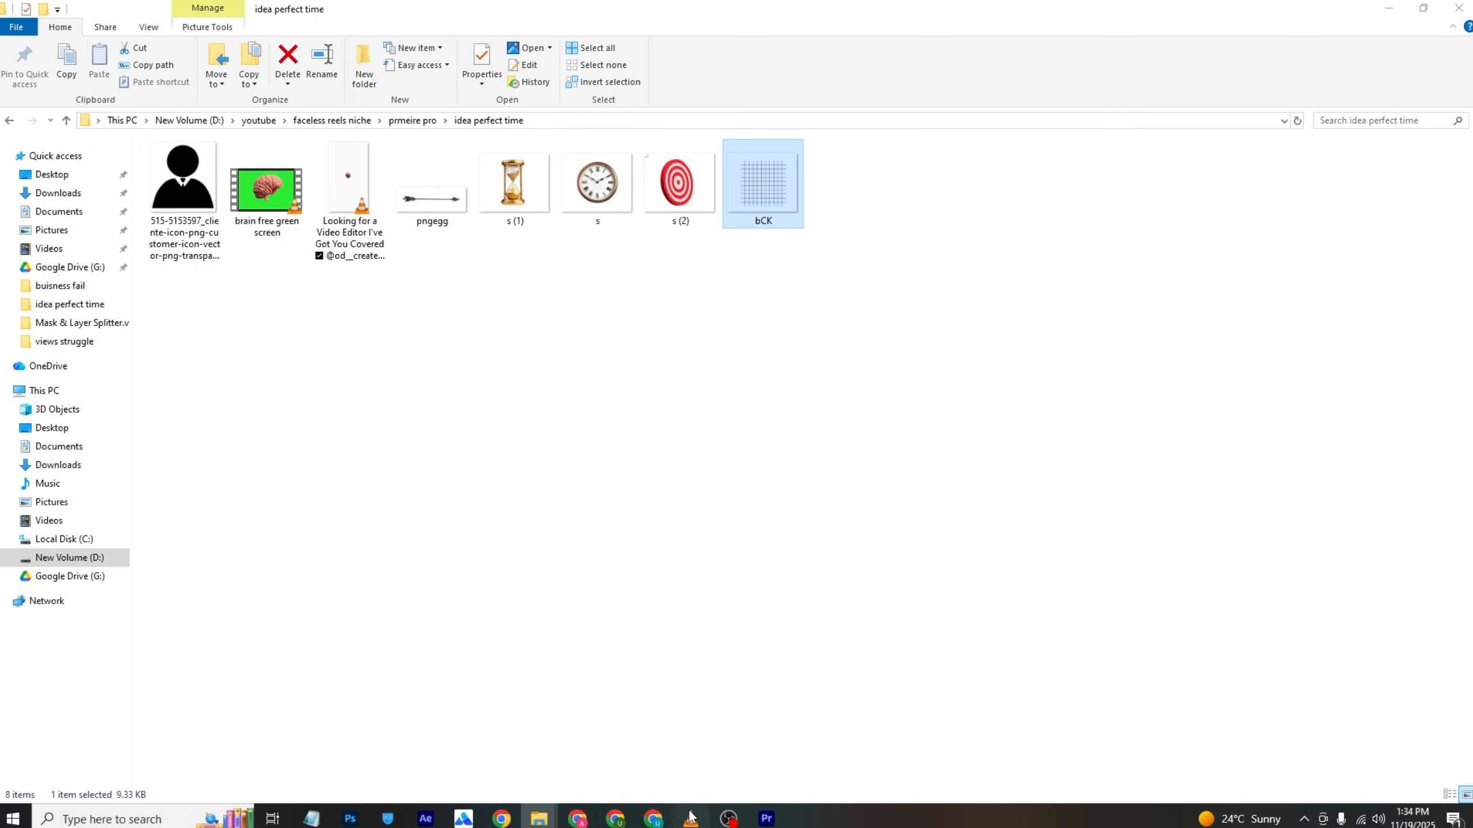
click(690, 818)
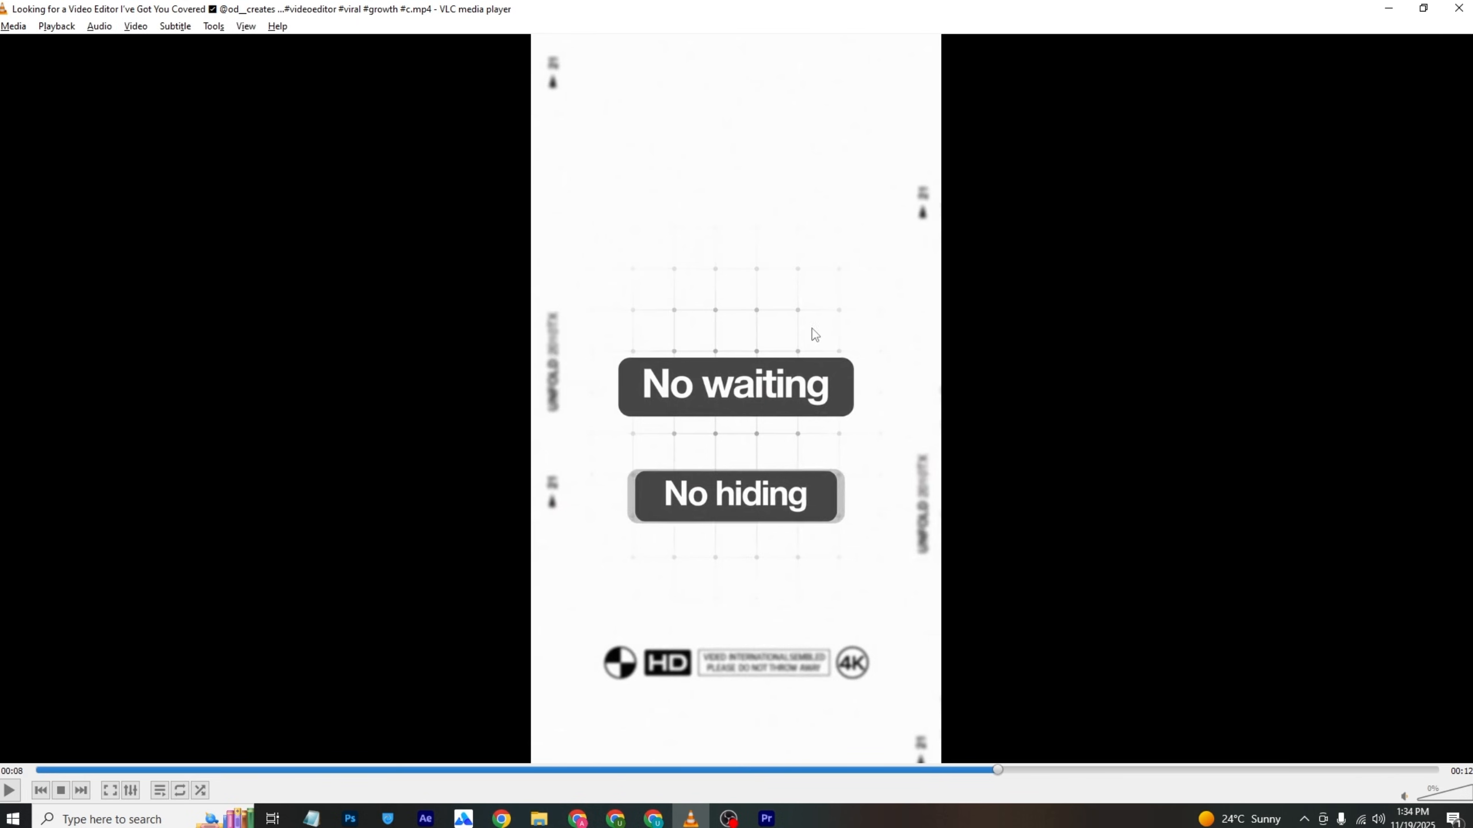
key(alt+Tab)
click(767, 818)
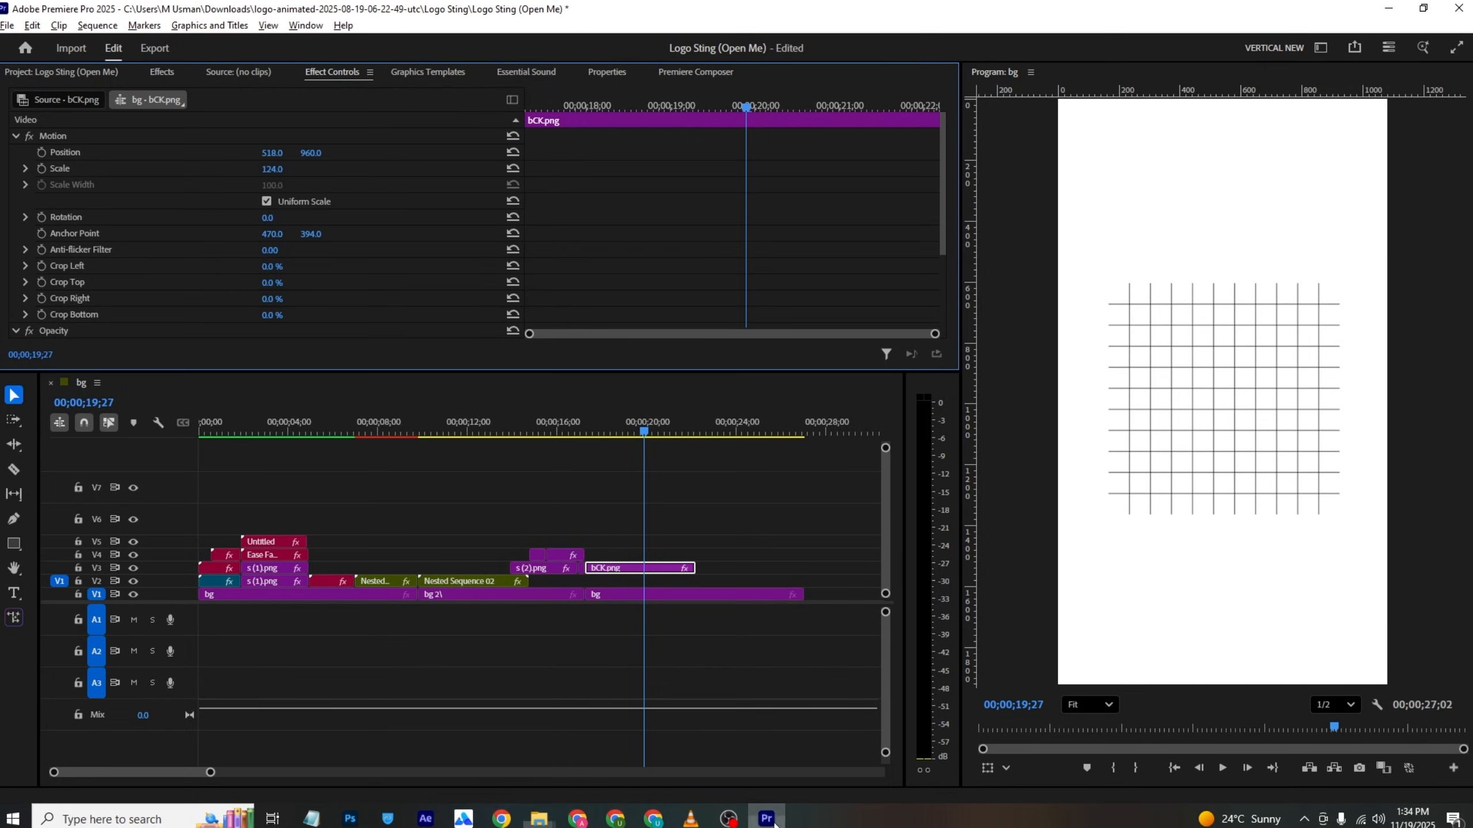
drag(694, 567, 776, 568)
Step: Draw a rectangle about 512 by 142 px at 00;00;18;18 and move it over the grid's lower part, at about 526, 1177
click(14, 543)
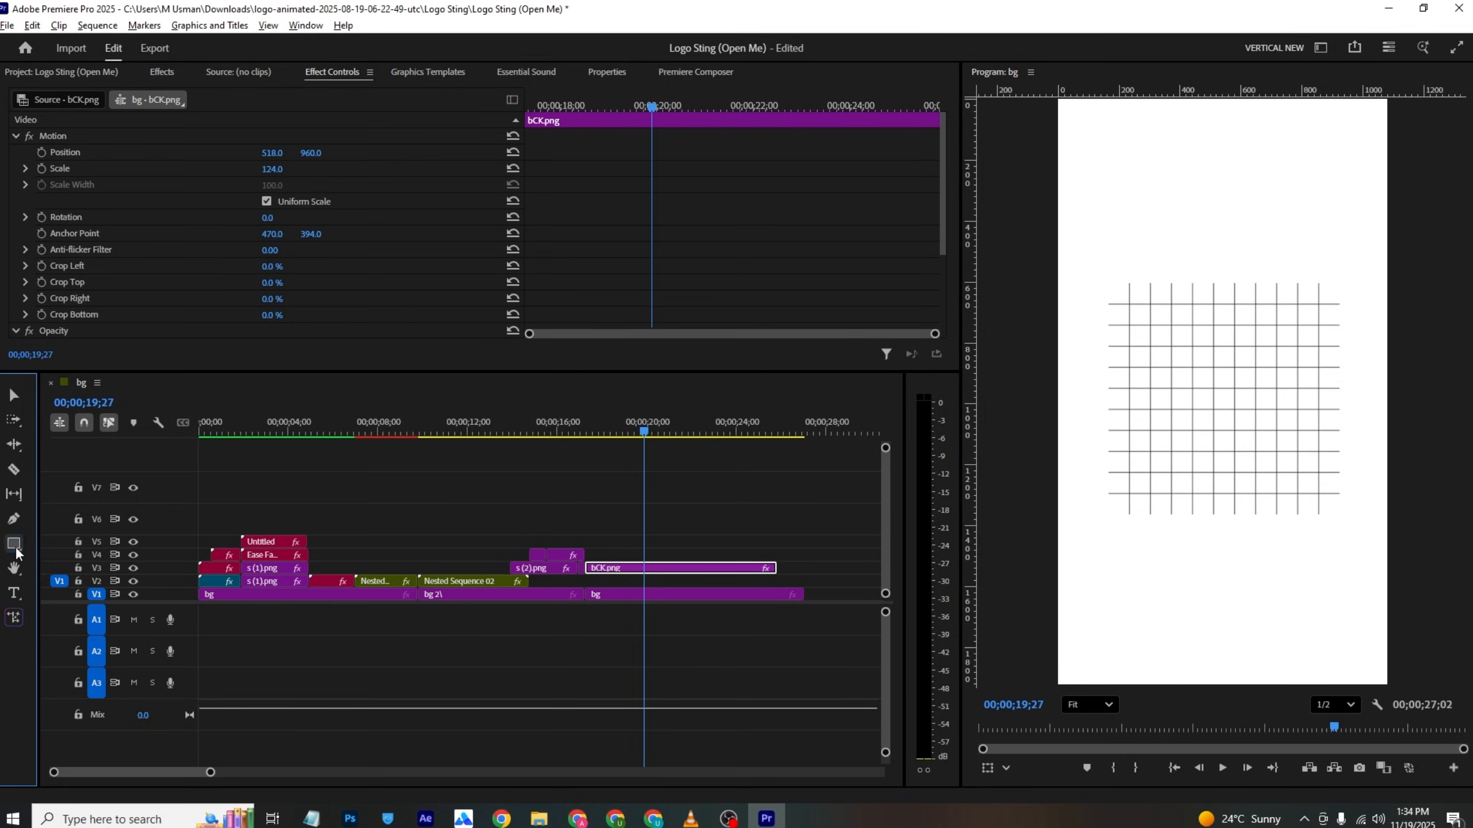
drag(638, 434, 615, 433)
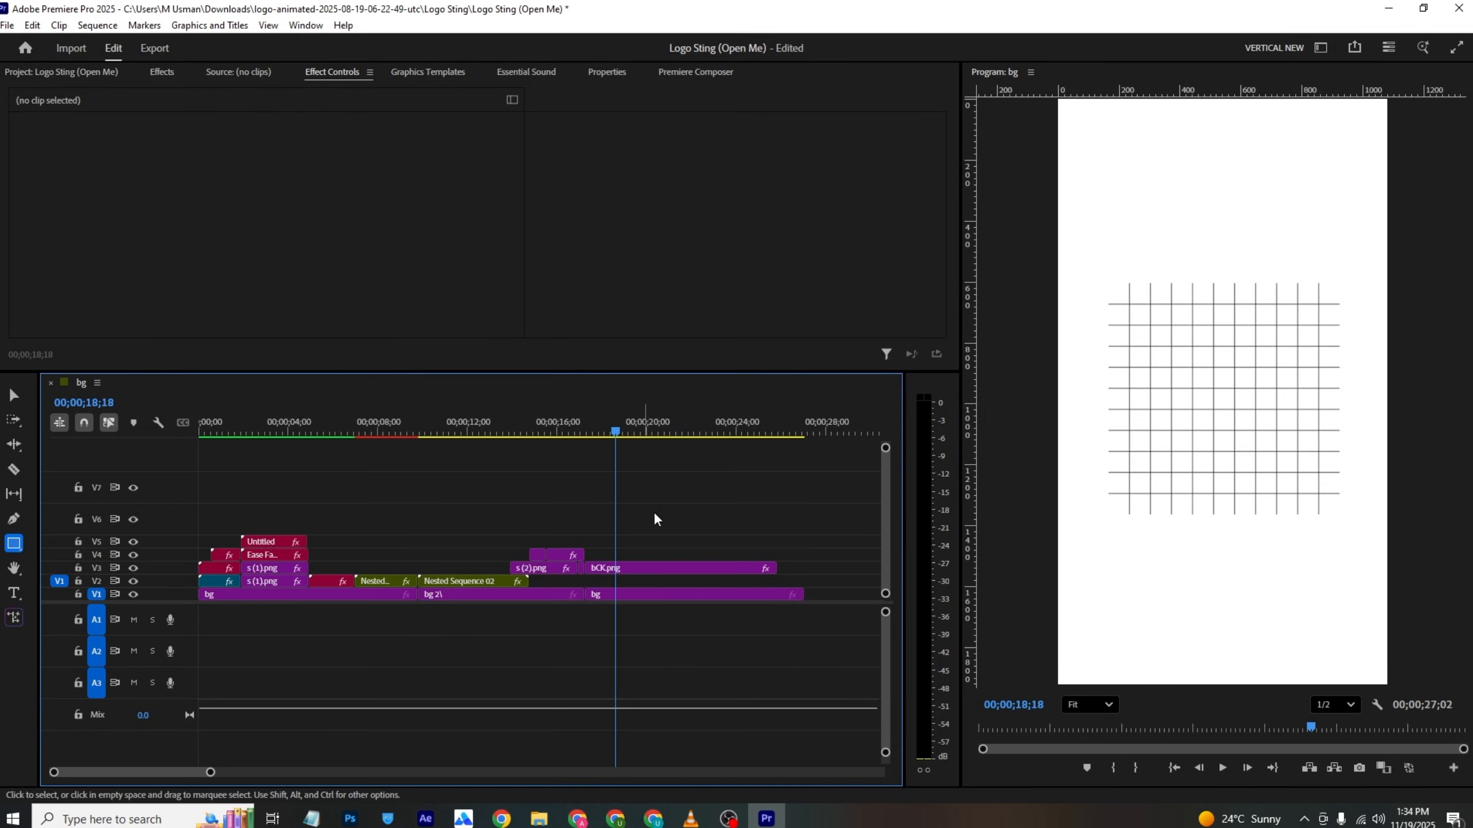
click(690, 818)
click(766, 818)
drag(1116, 423, 1273, 466)
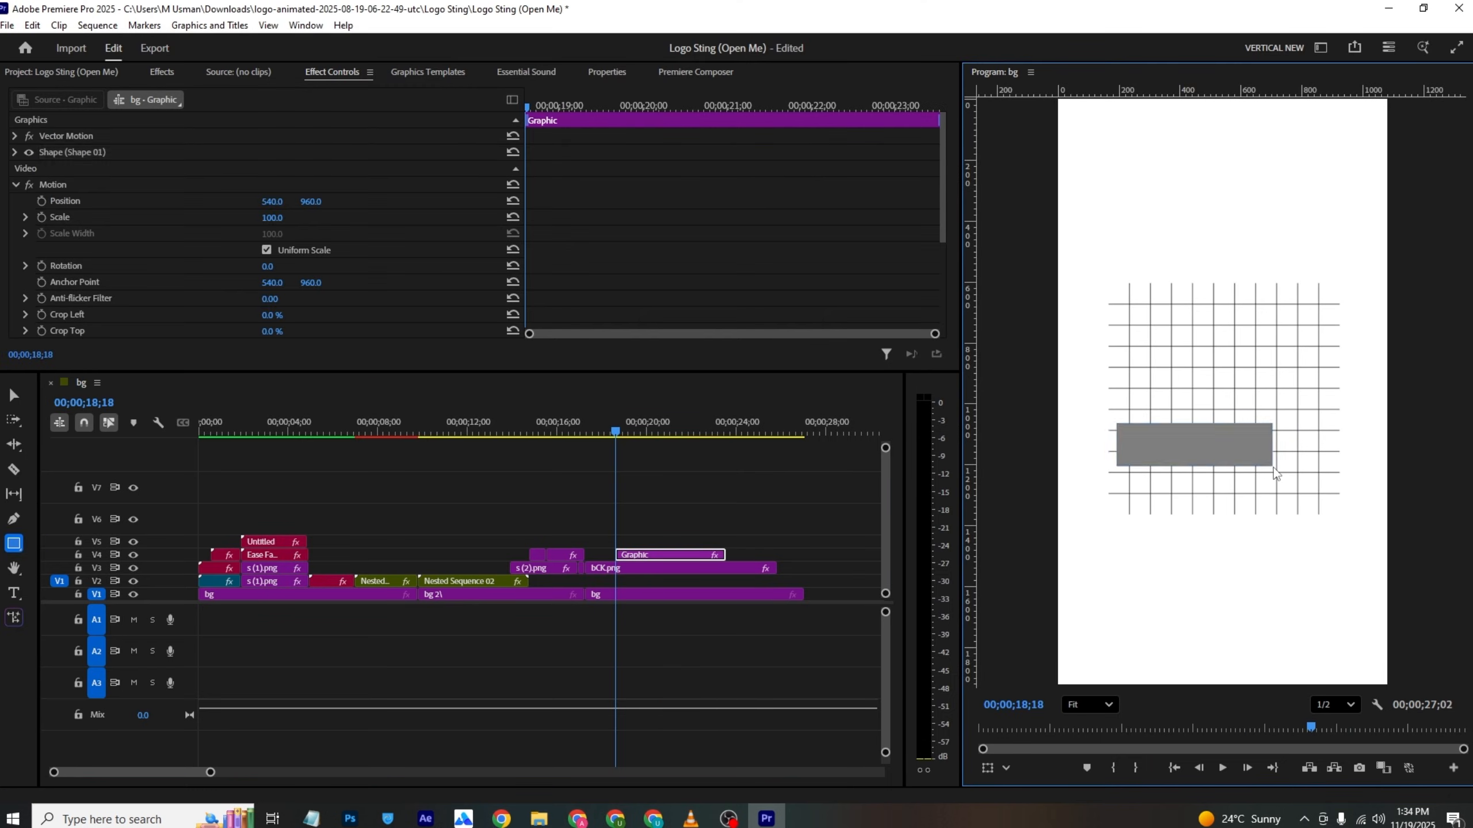
key(v)
mouse_move(1185, 434)
mouse_down()
mouse_move(1224, 436)
mouse_move(1209, 449)
mouse_up()
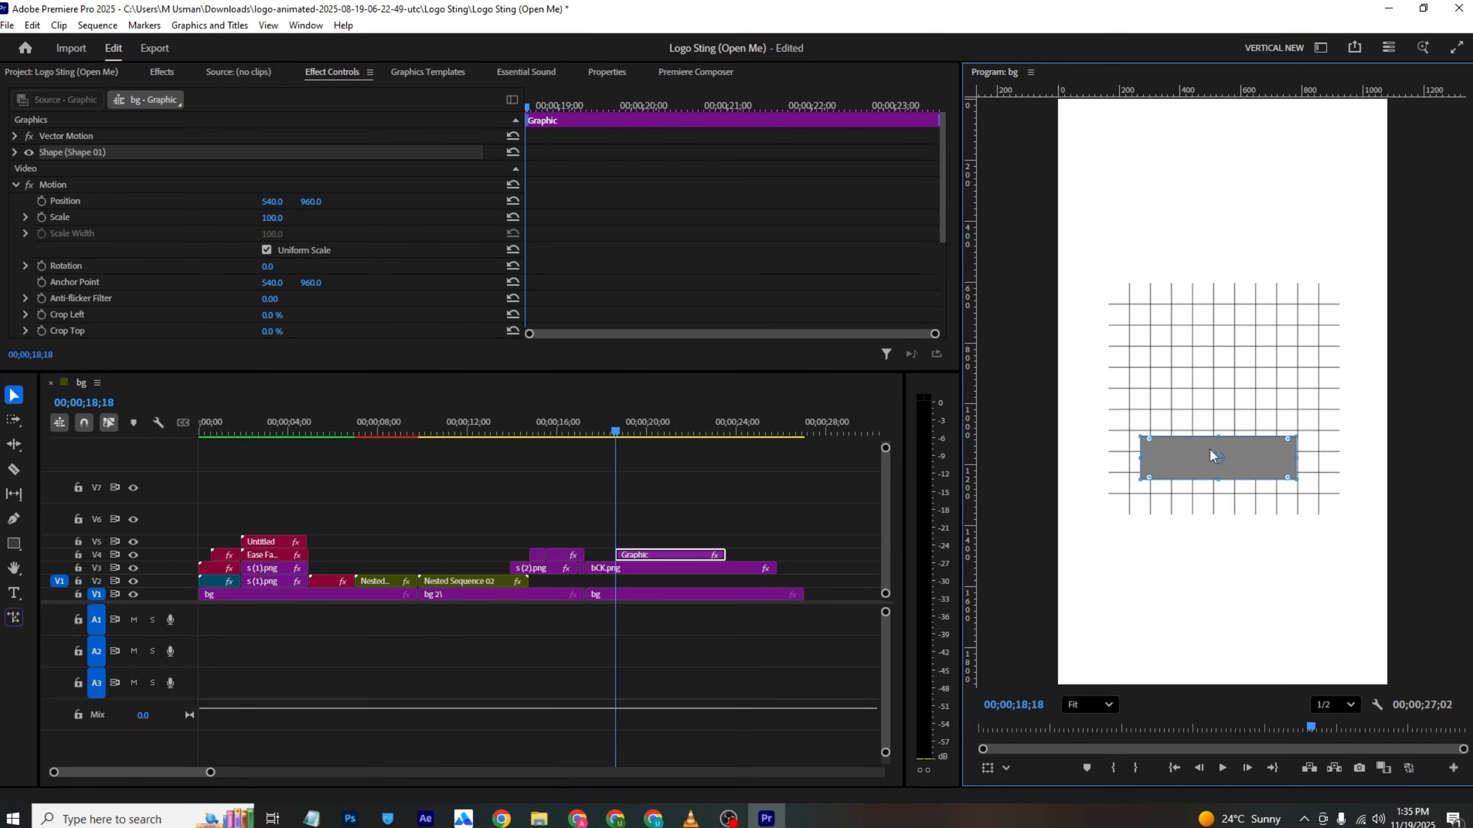
Step: Round the grey rectangle's corners with a corner radius of 29, following the label boxes in the VLC reference
key(alt+Tab)
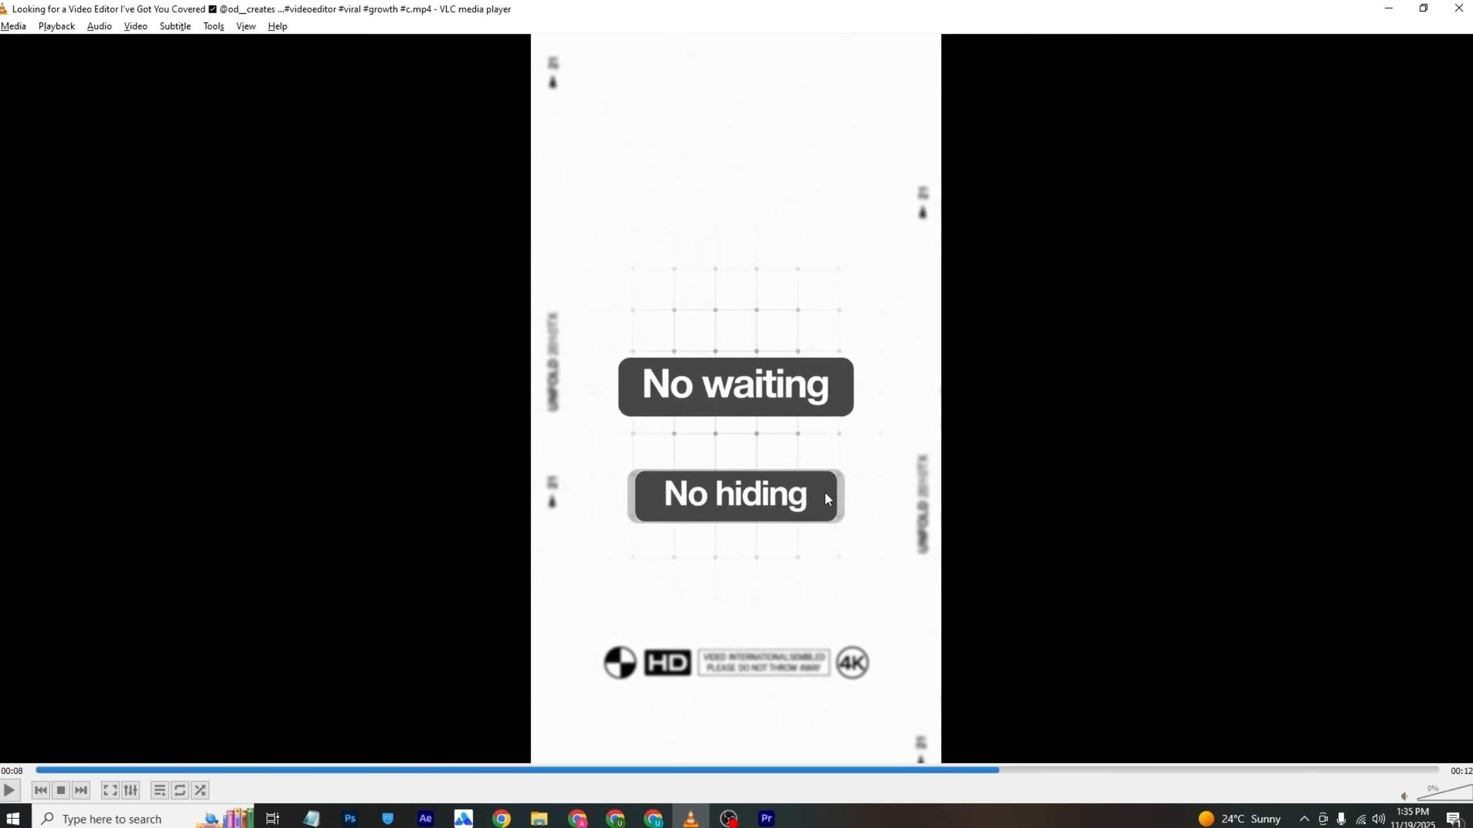
key(alt+Tab)
click(628, 76)
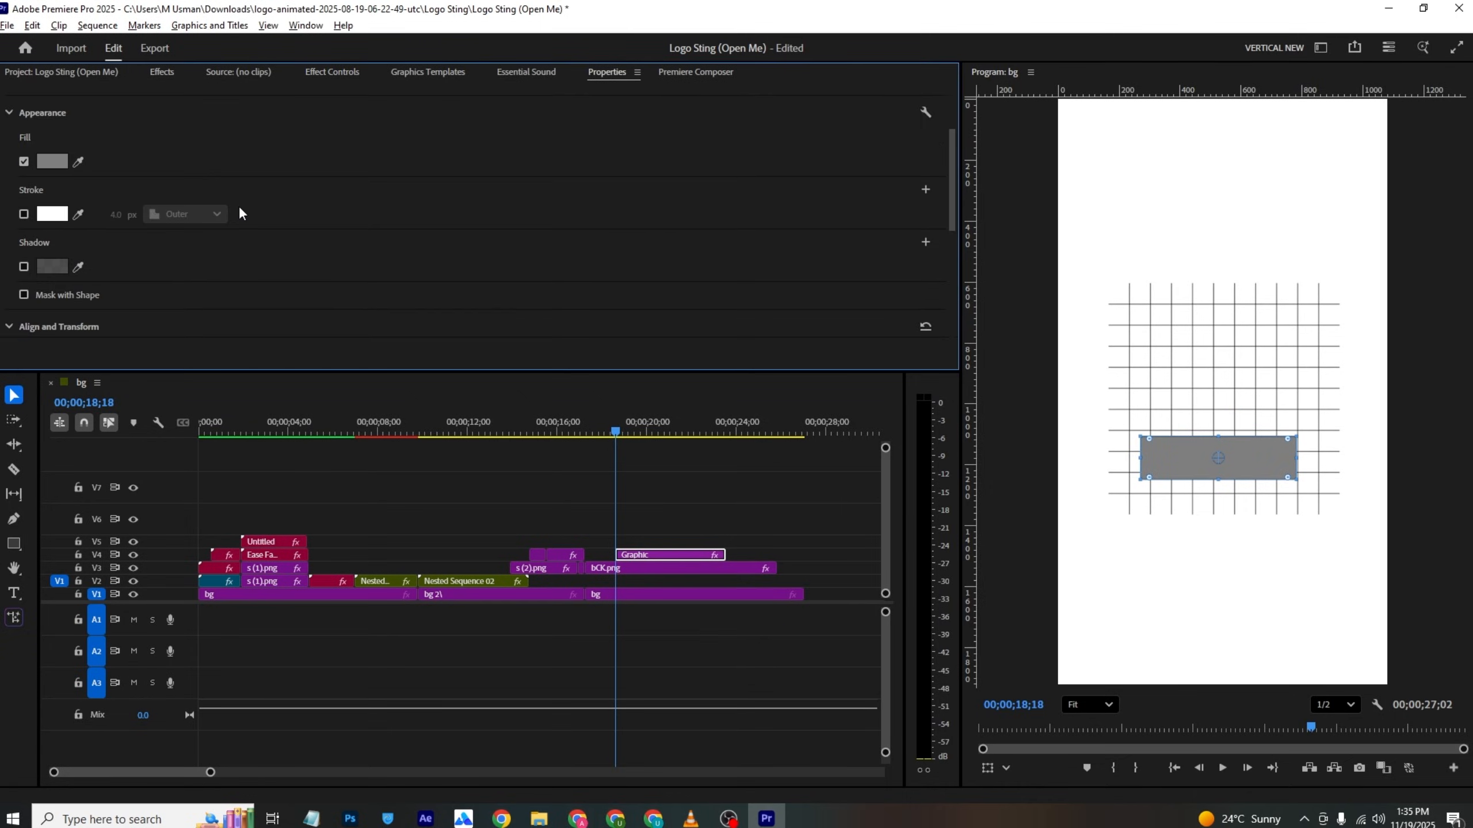
scroll(255, 211, down, 5)
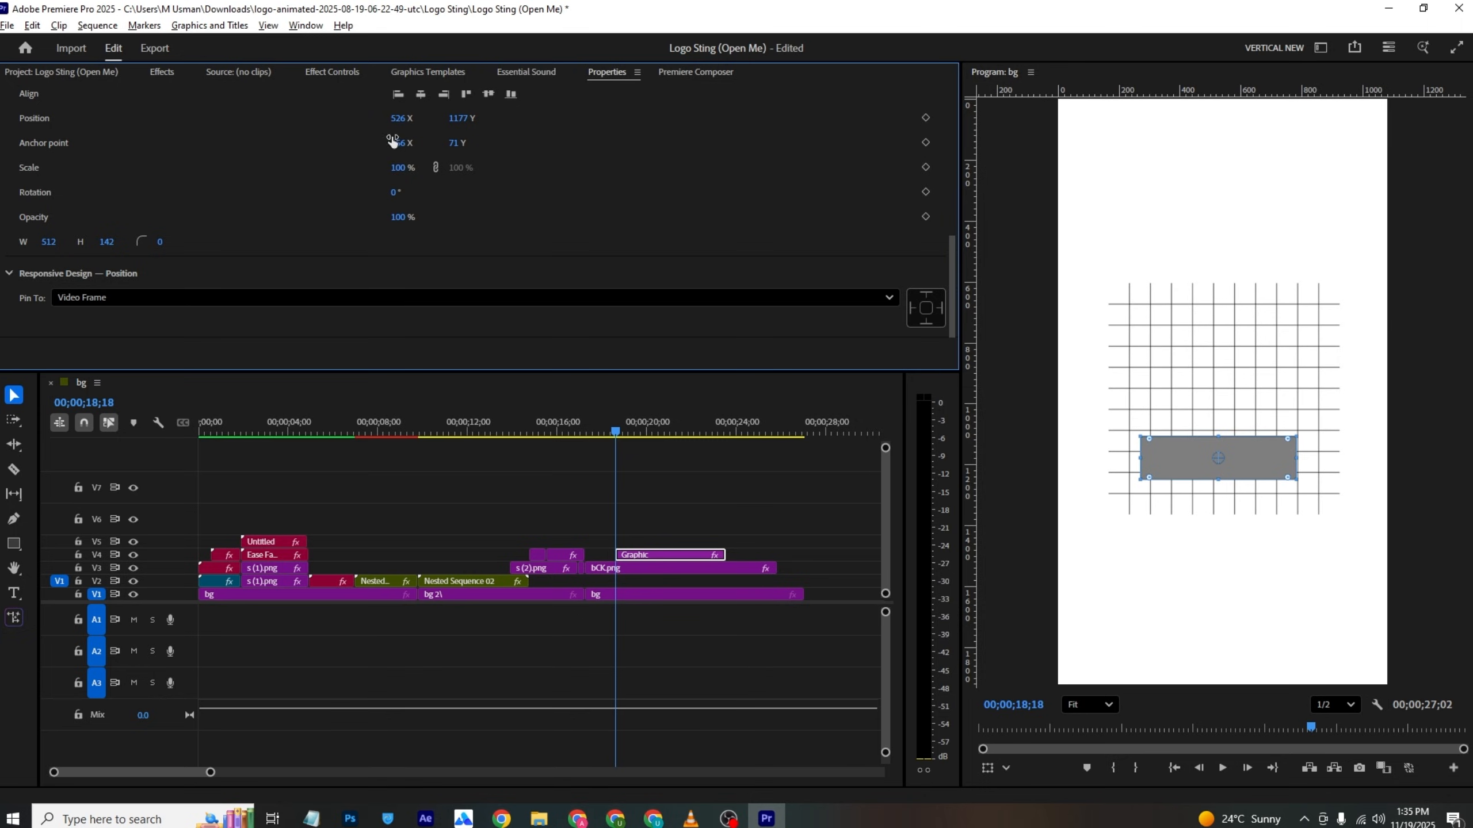
scroll(307, 194, up, 2)
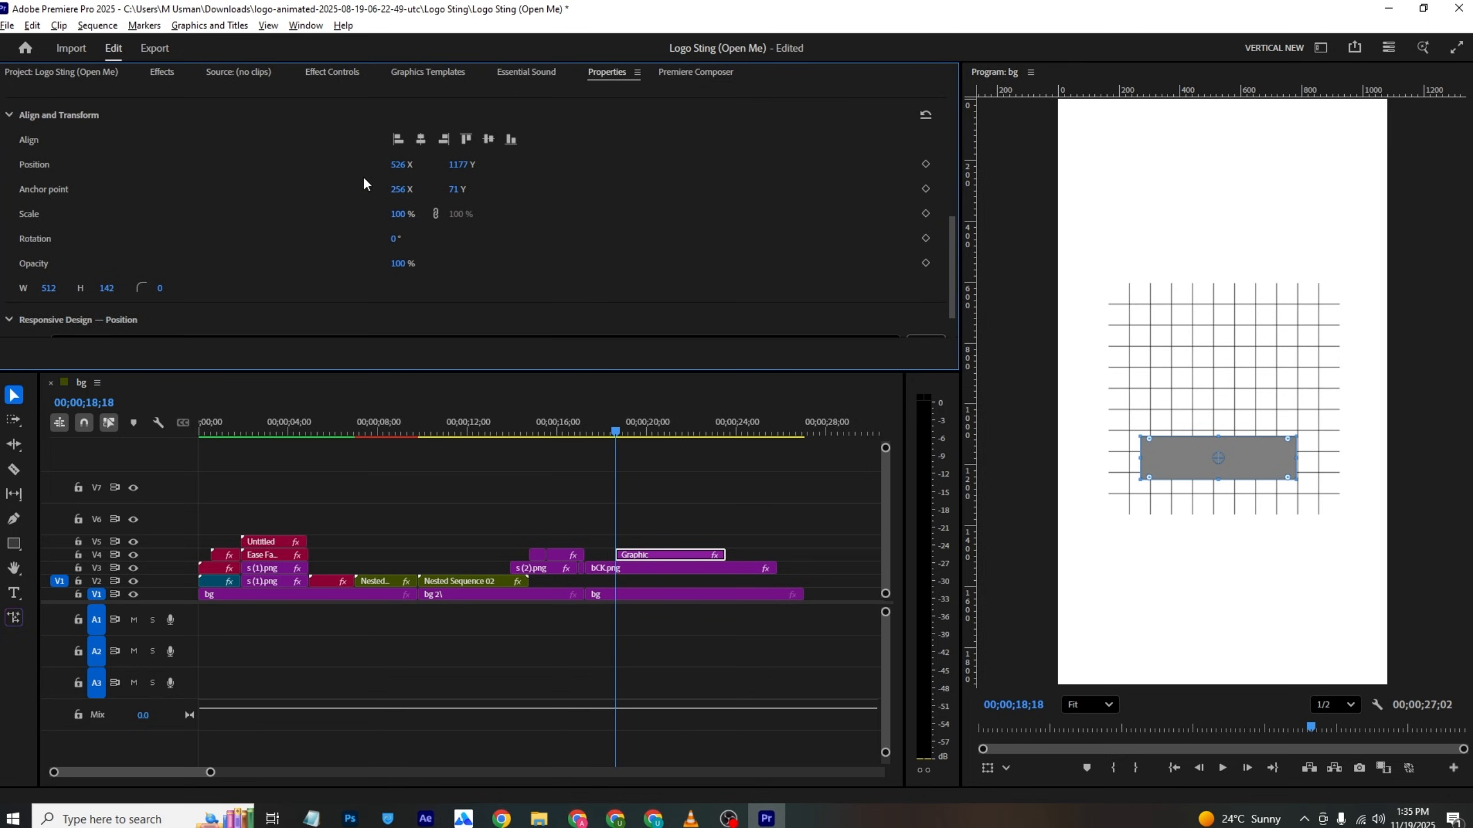
scroll(364, 177, up, 2)
scroll(202, 268, down, 3)
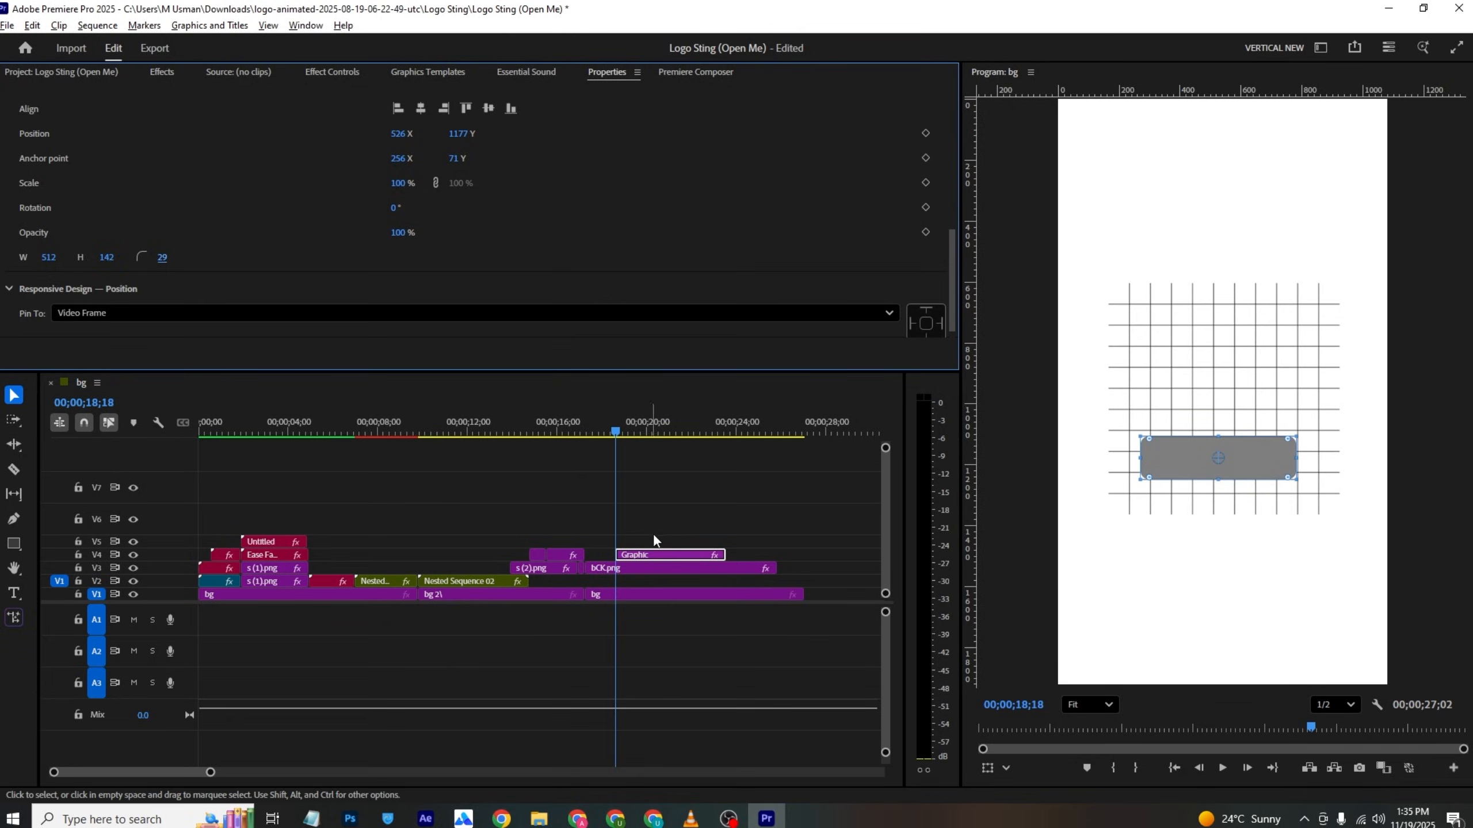
Step: Examine the two stacked label boxes in the VLC reference, then return to Premiere Pro and select the rectangle shape
key(alt+Tab)
drag(1018, 771, 1086, 770)
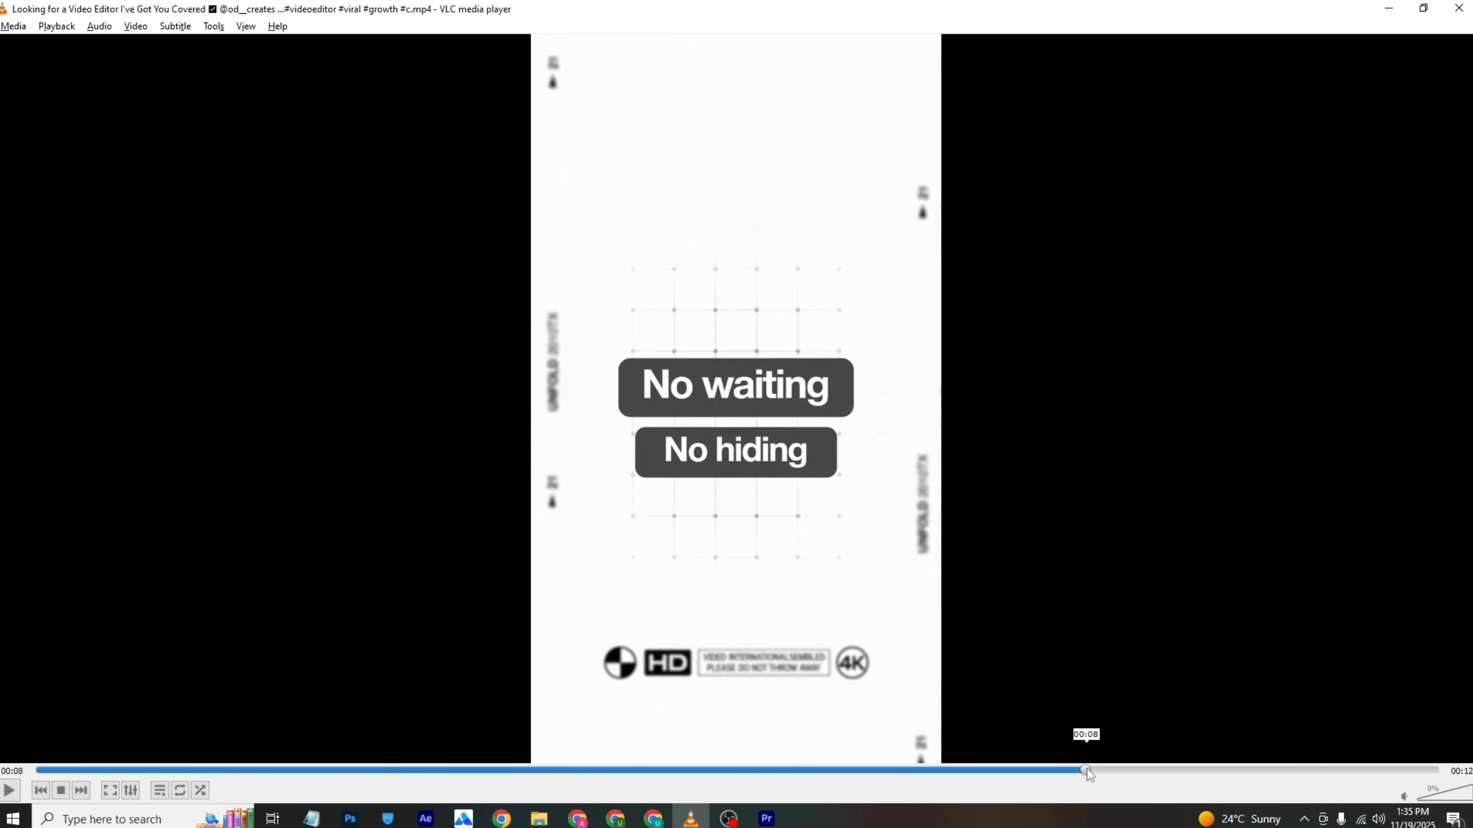
click(778, 820)
click(660, 552)
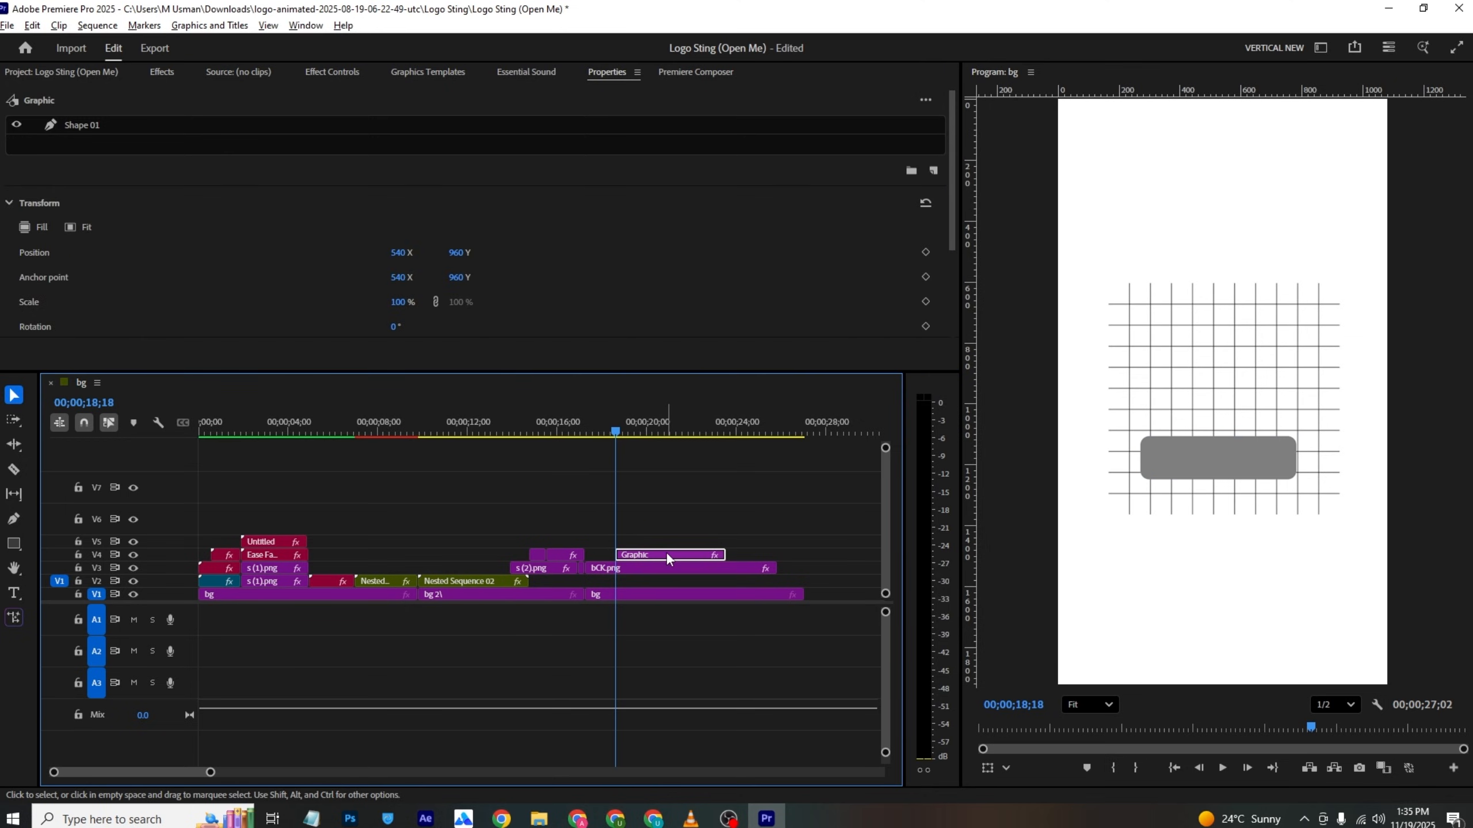
click(74, 120)
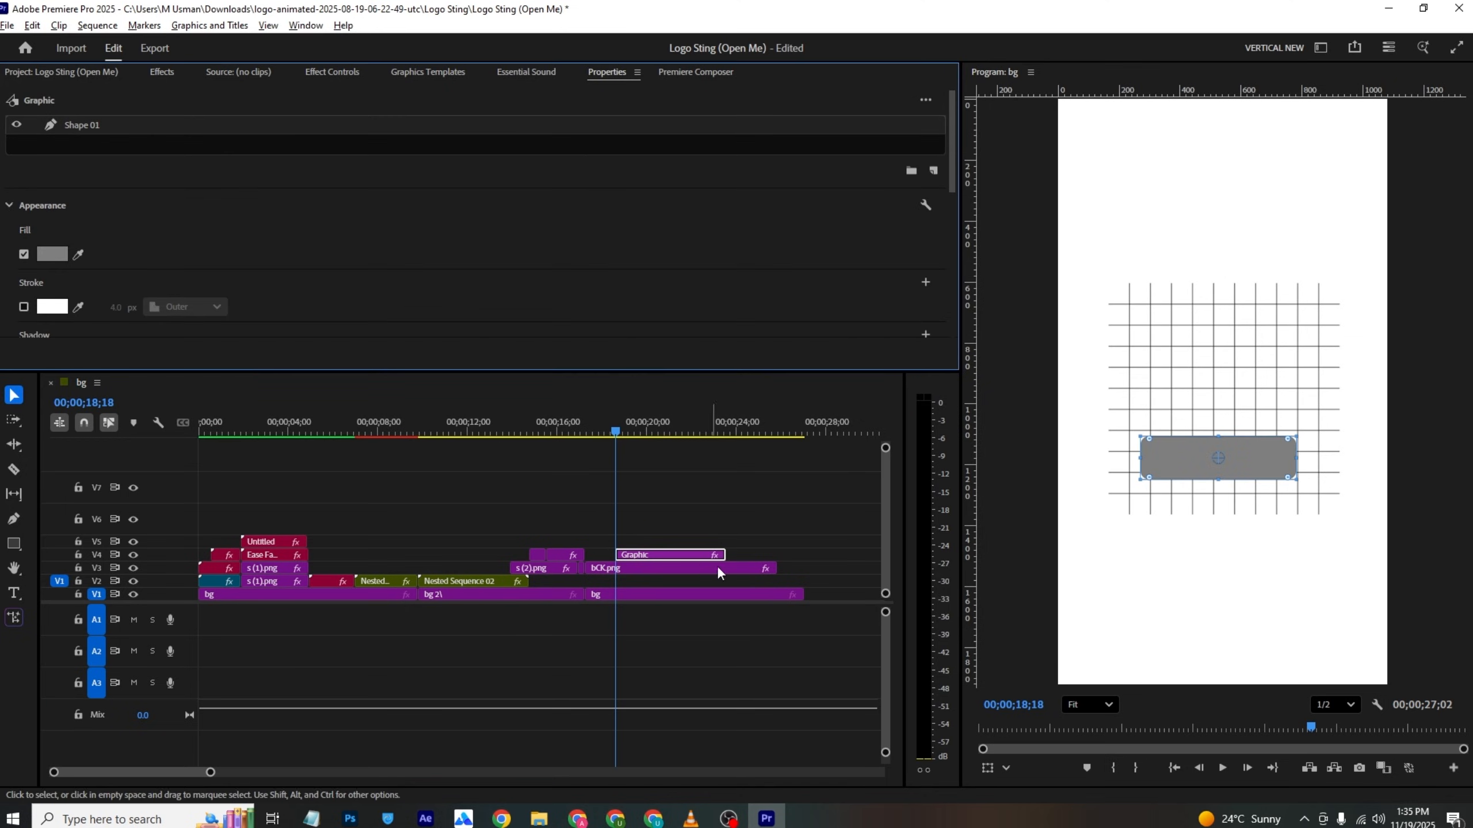
click(747, 539)
click(14, 593)
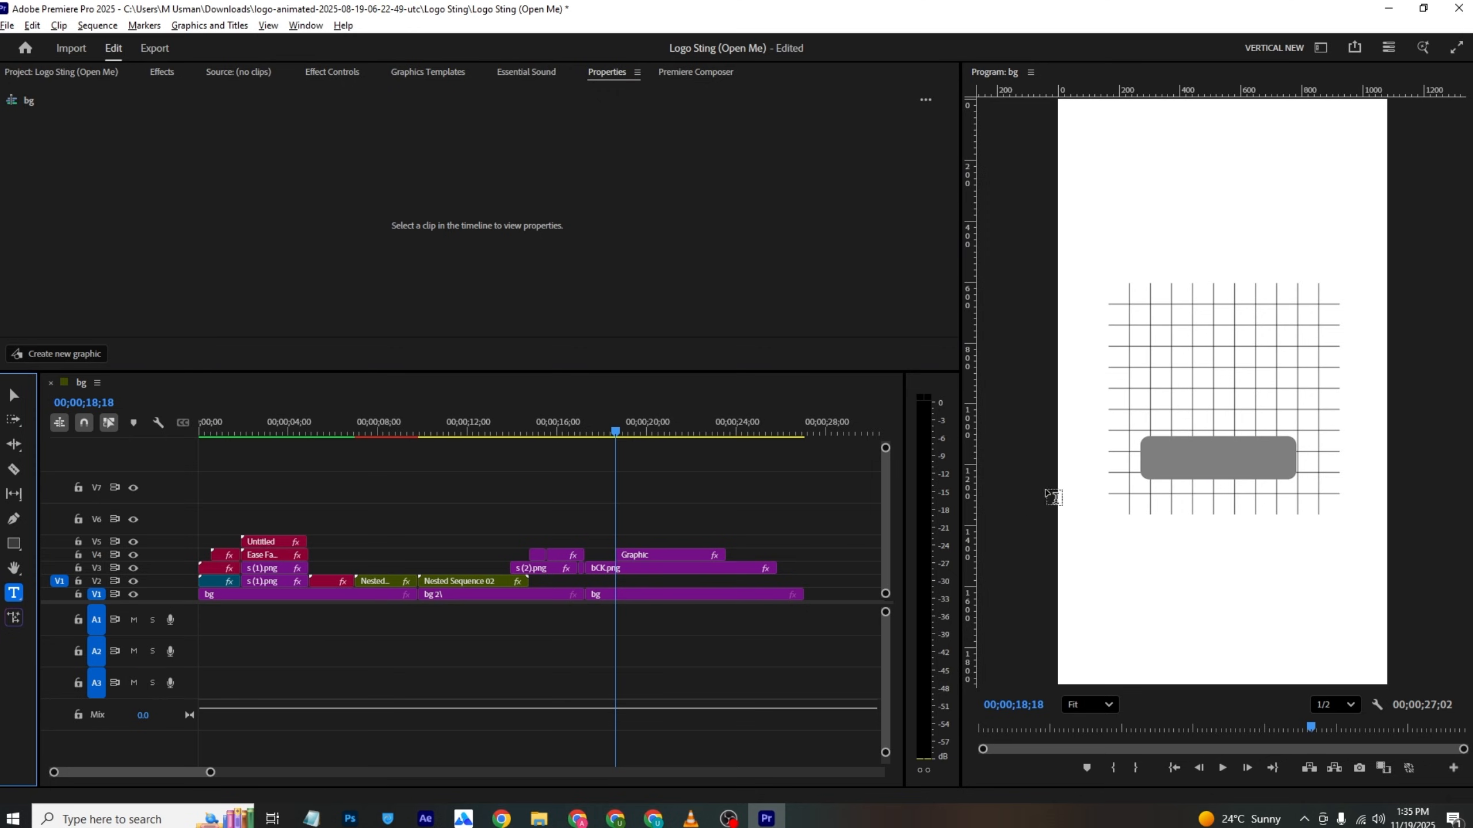
click(1163, 457)
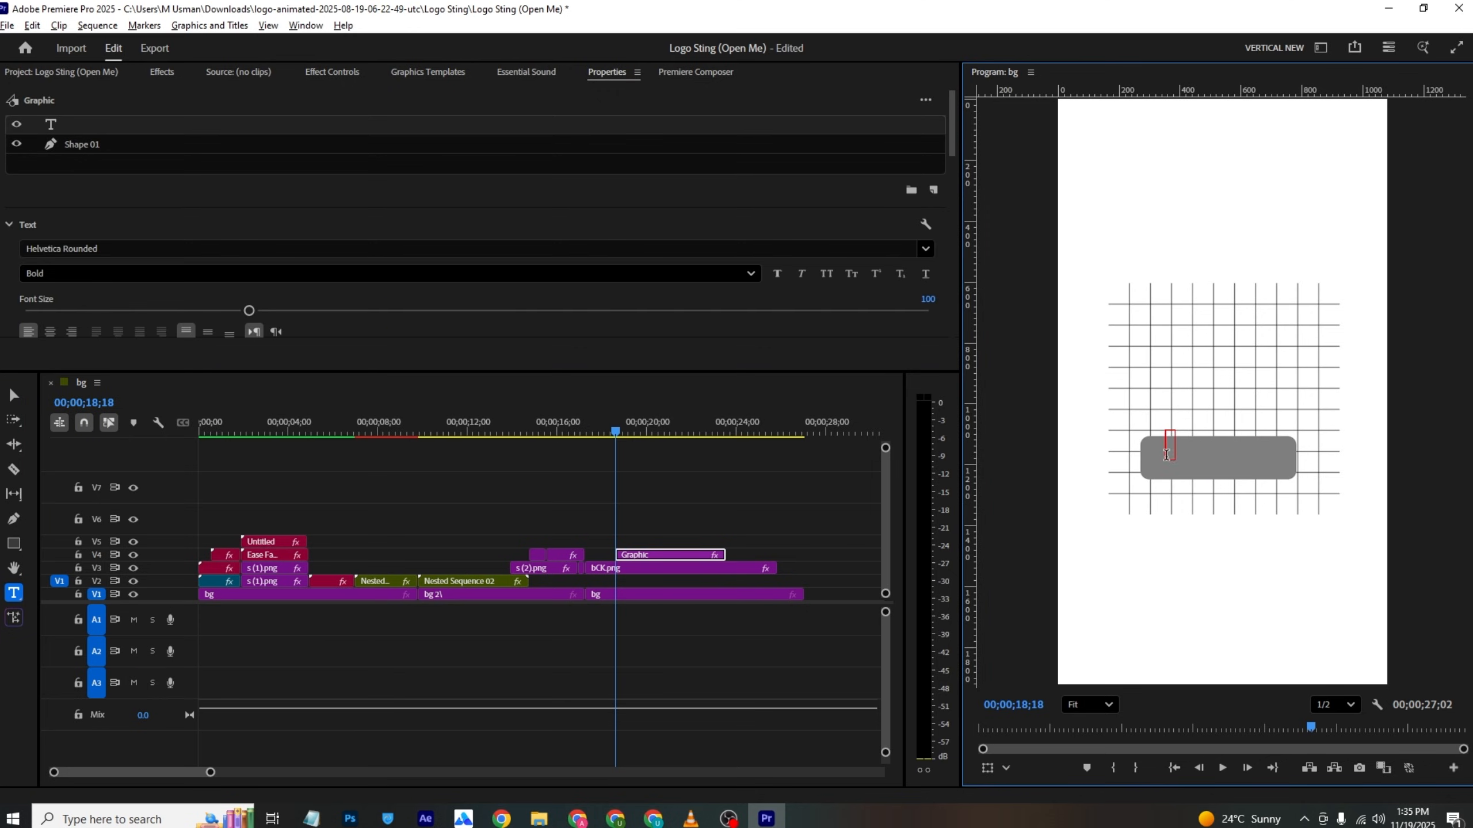
key(ctrl+z)
Step: Create a separate empty text clip at 00;00;08;24 and move it to V5, directly above the rectangle's clip
drag(420, 410, 396, 413)
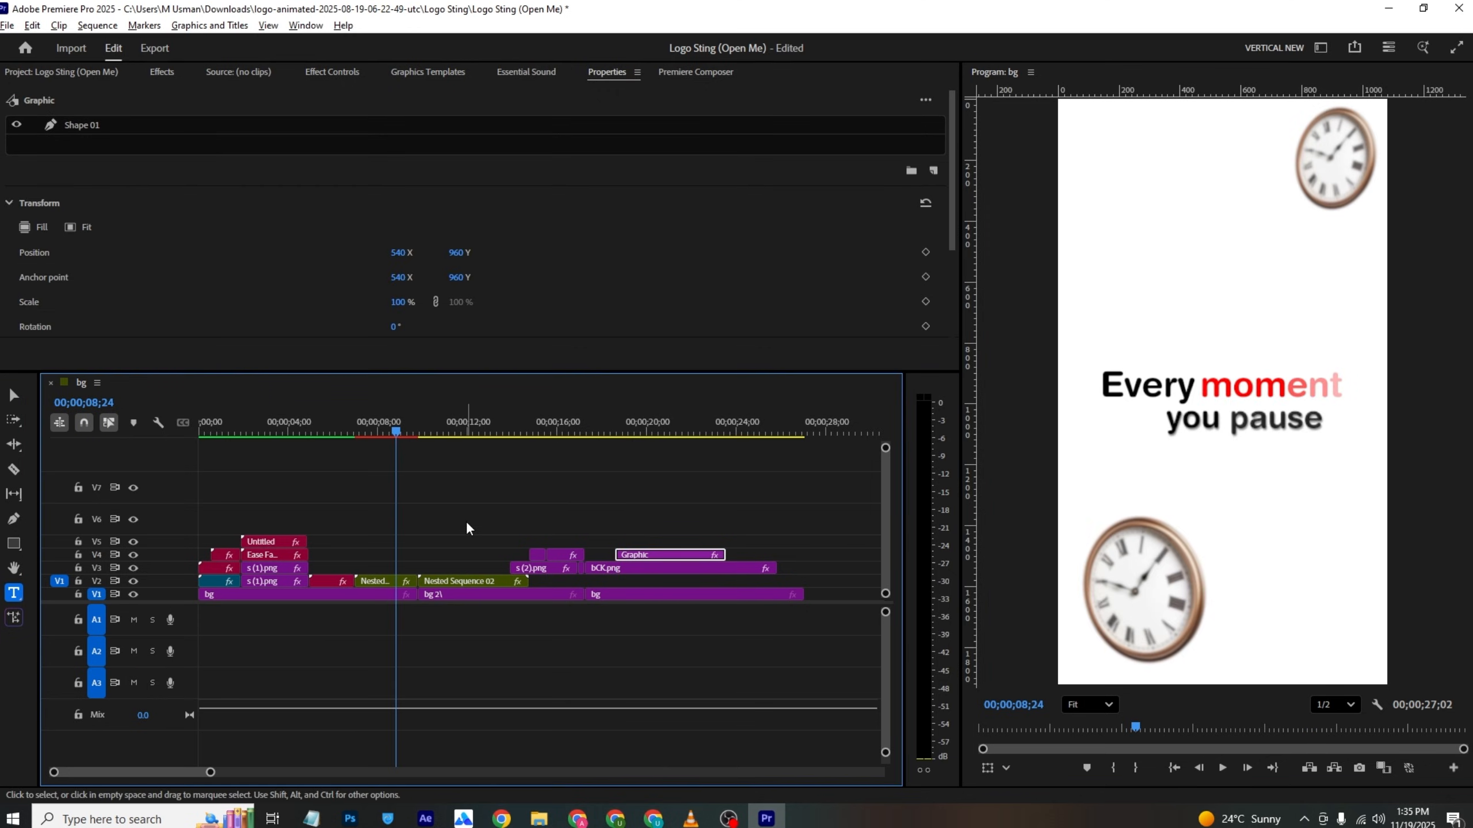
click(466, 520)
click(1122, 471)
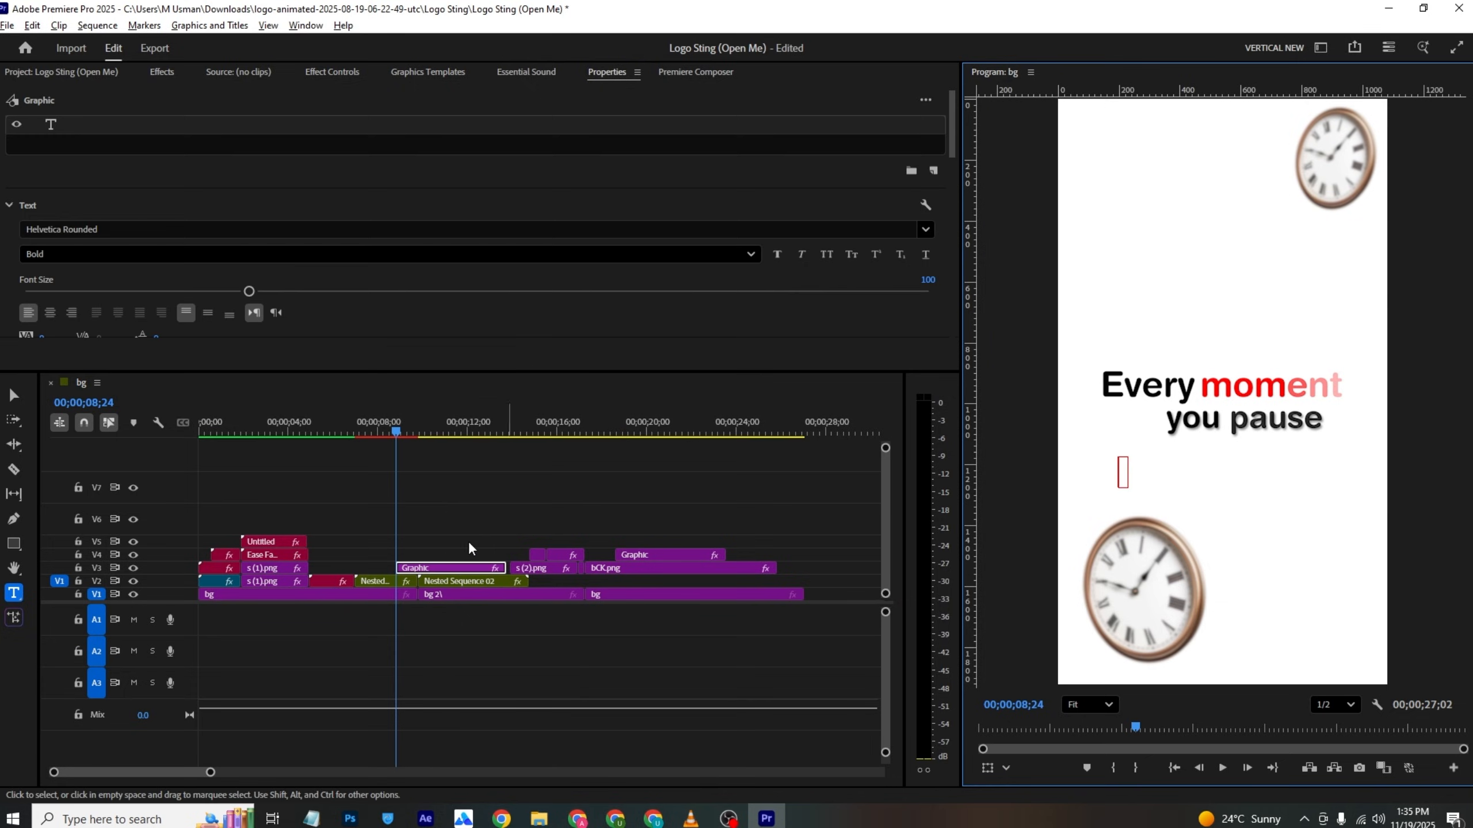
drag(439, 573, 660, 539)
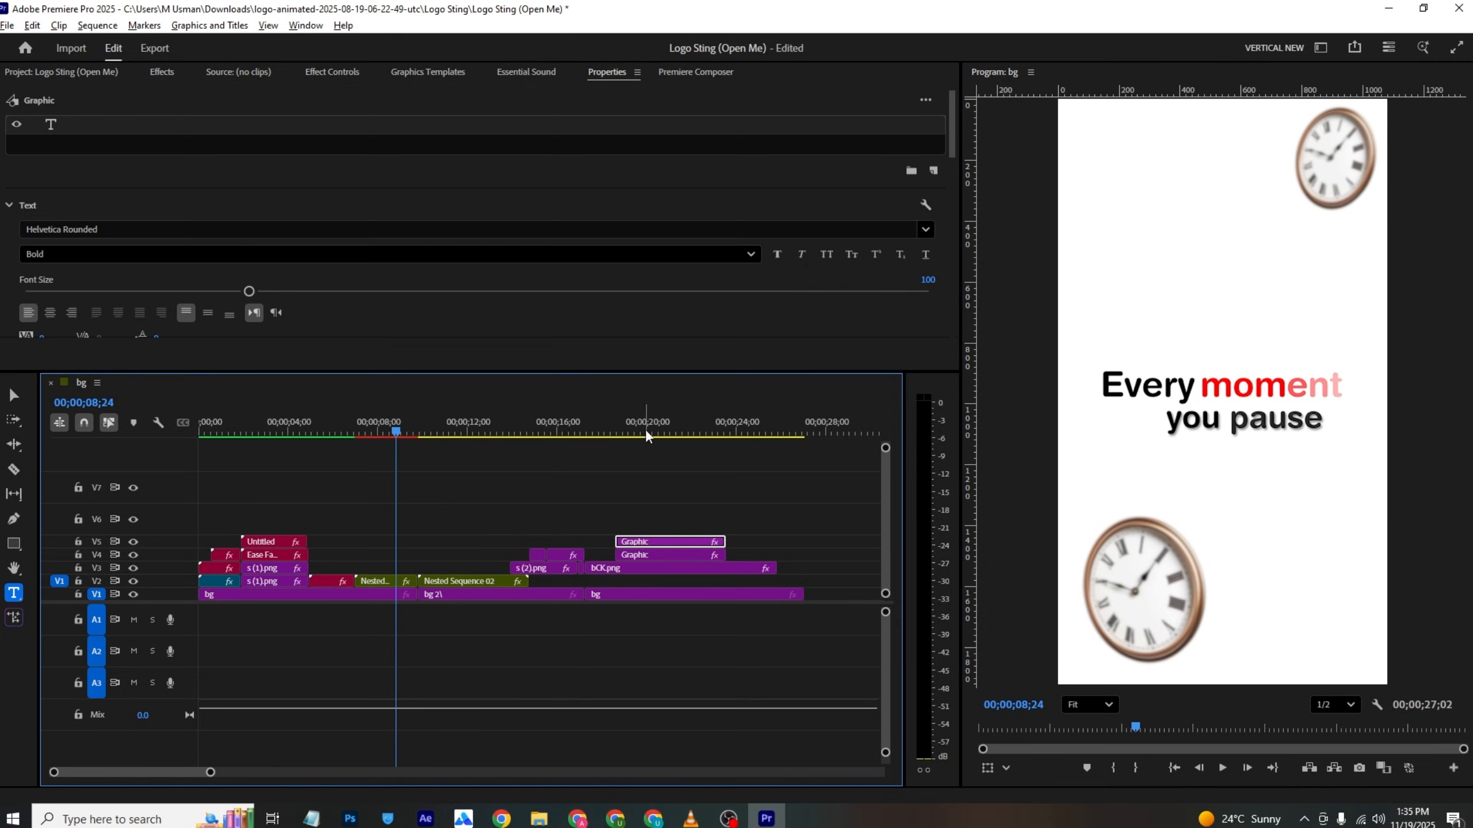
Step: Check the reference wording and enter "No waiting" in the V5 text layer at 00;00;21;04
drag(644, 429, 650, 426)
key(alt+Tab)
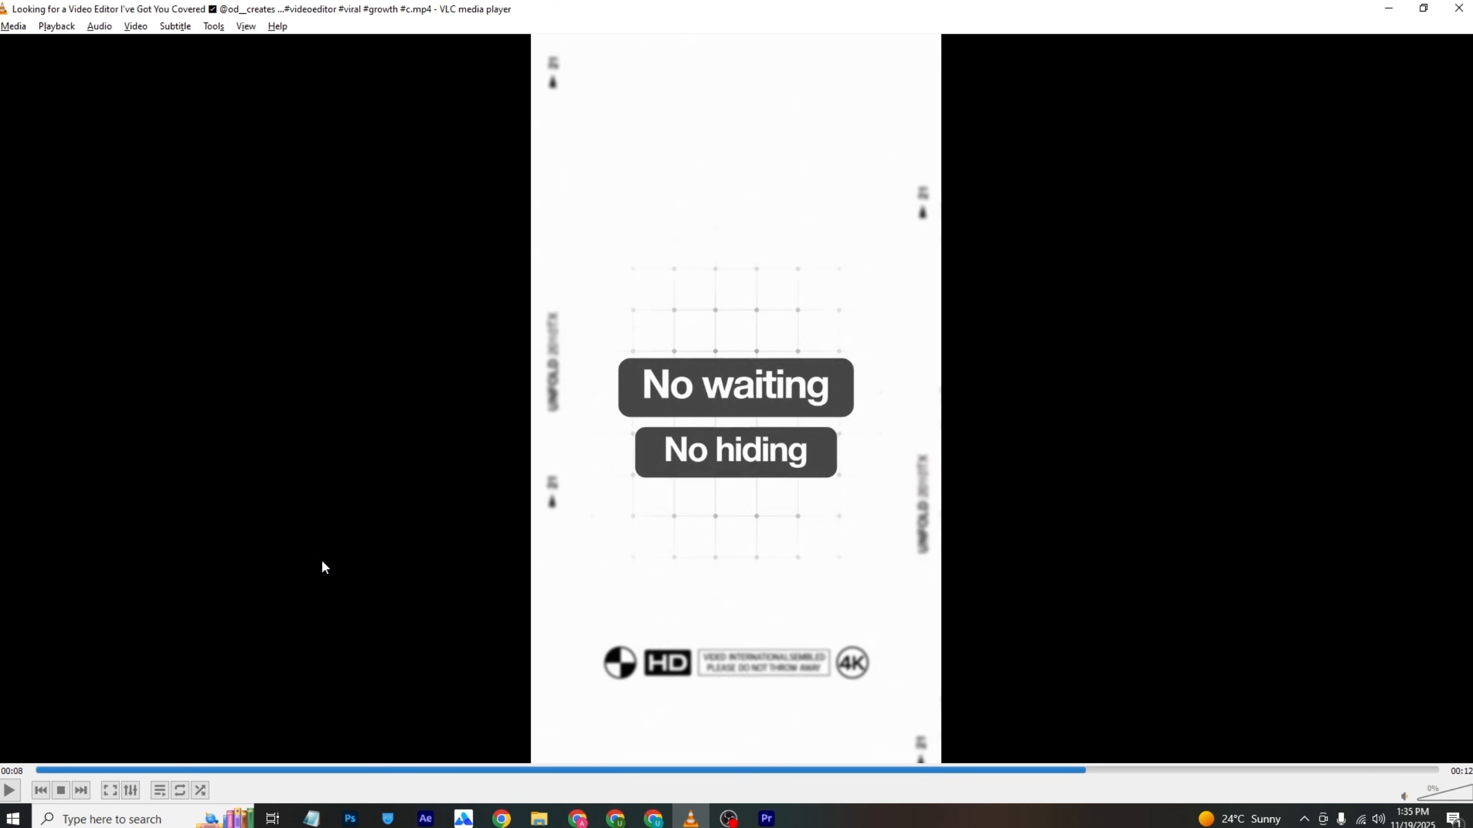
key(alt+Tab)
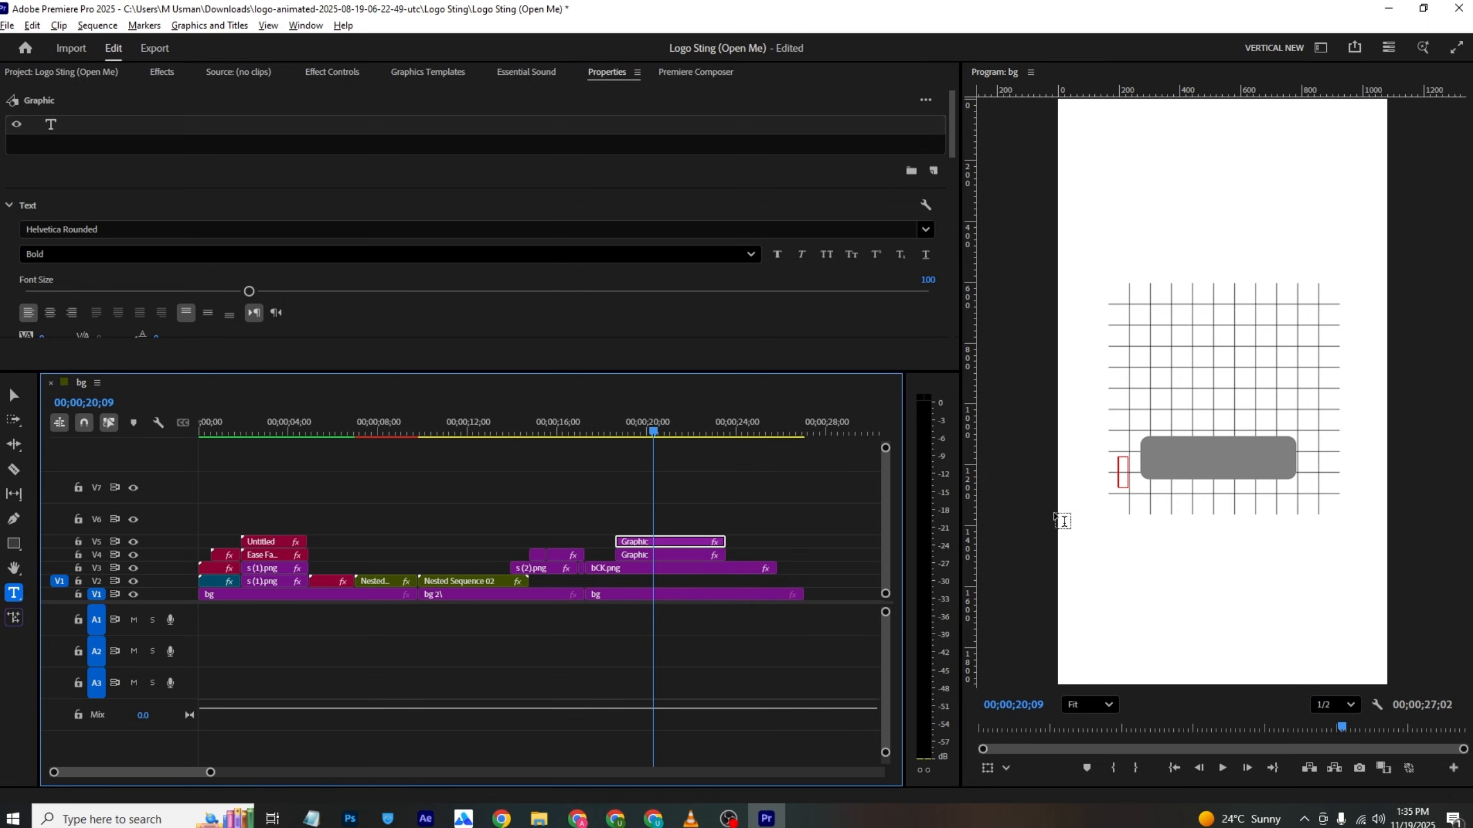
key(End)
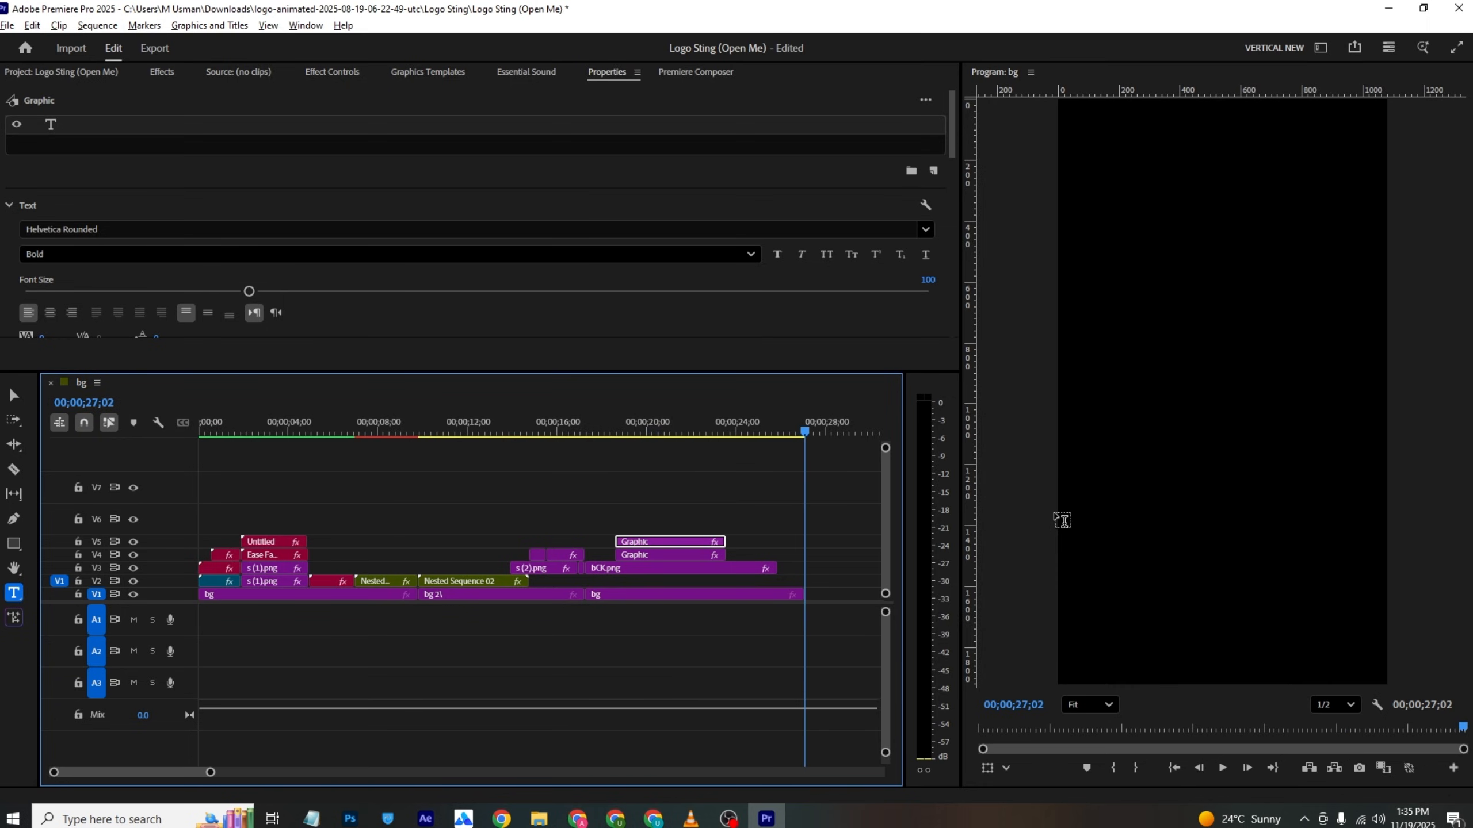
click(601, 476)
click(671, 432)
click(1134, 497)
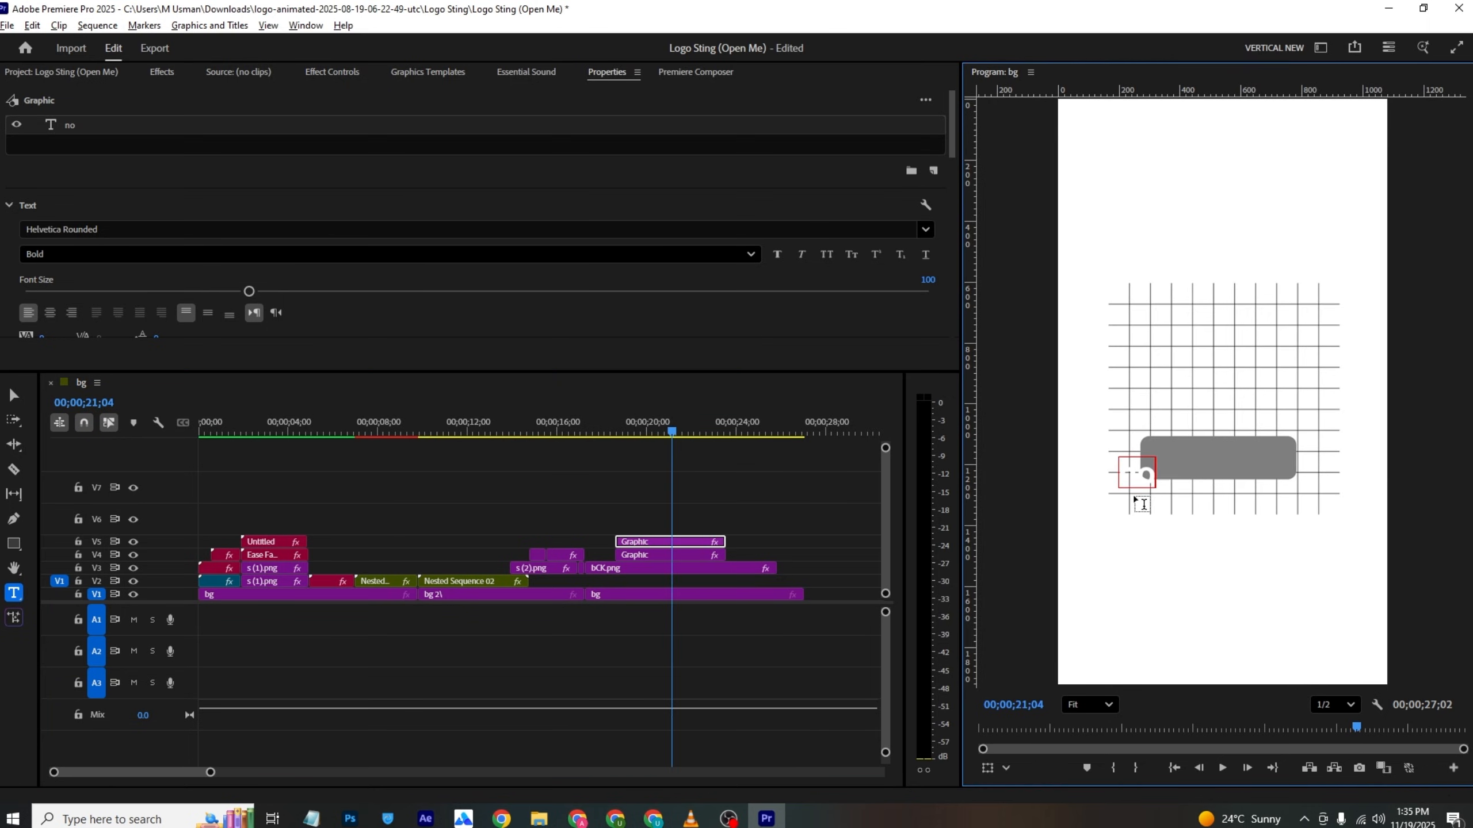
text(No waiting)
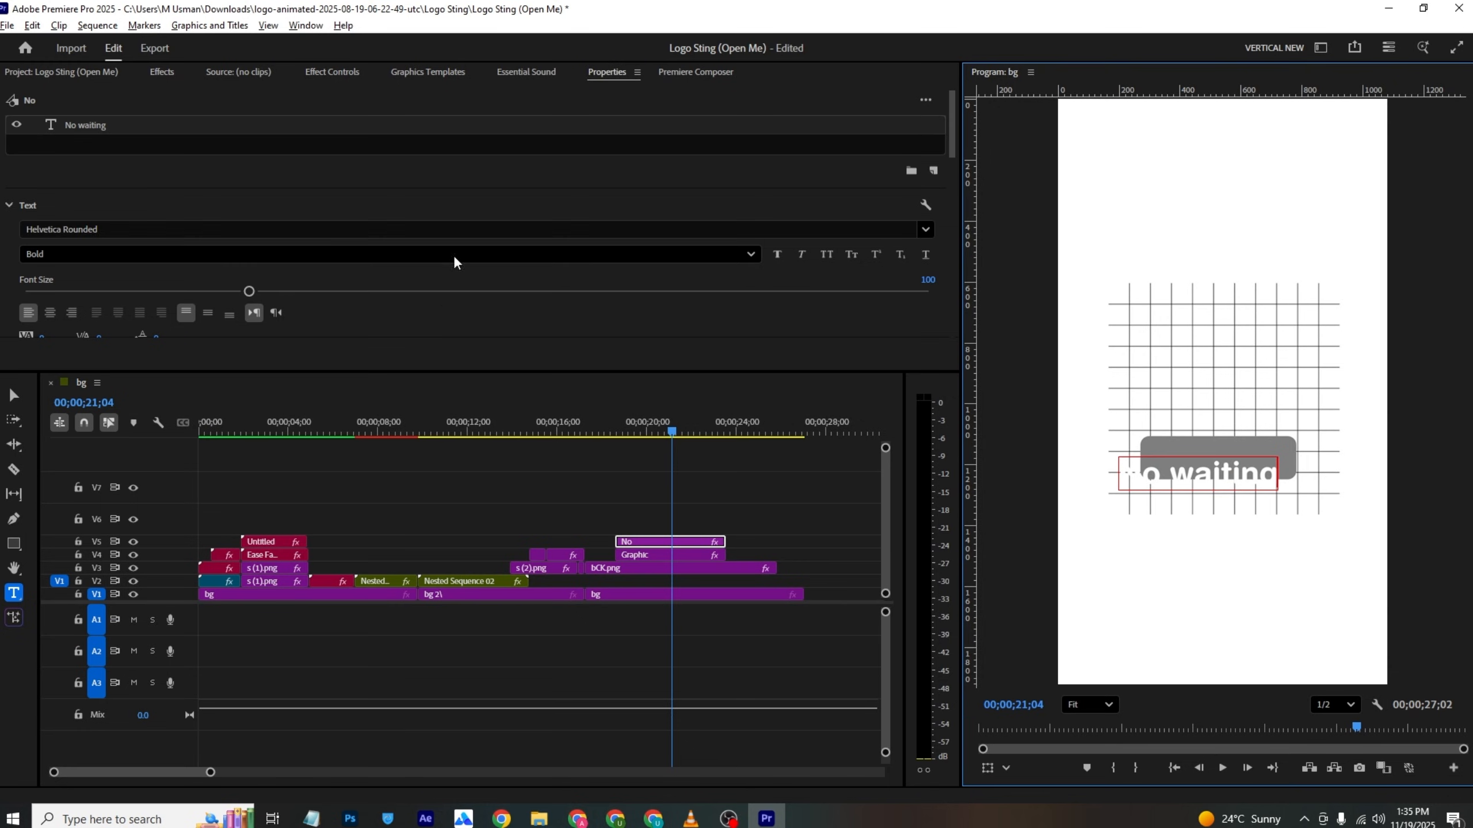
Step: Set the "No waiting" text's Scale to 85 and its Position to 589, 945, fitting it inside the rectangle
click(310, 74)
drag(274, 217, 261, 202)
drag(289, 201, 302, 201)
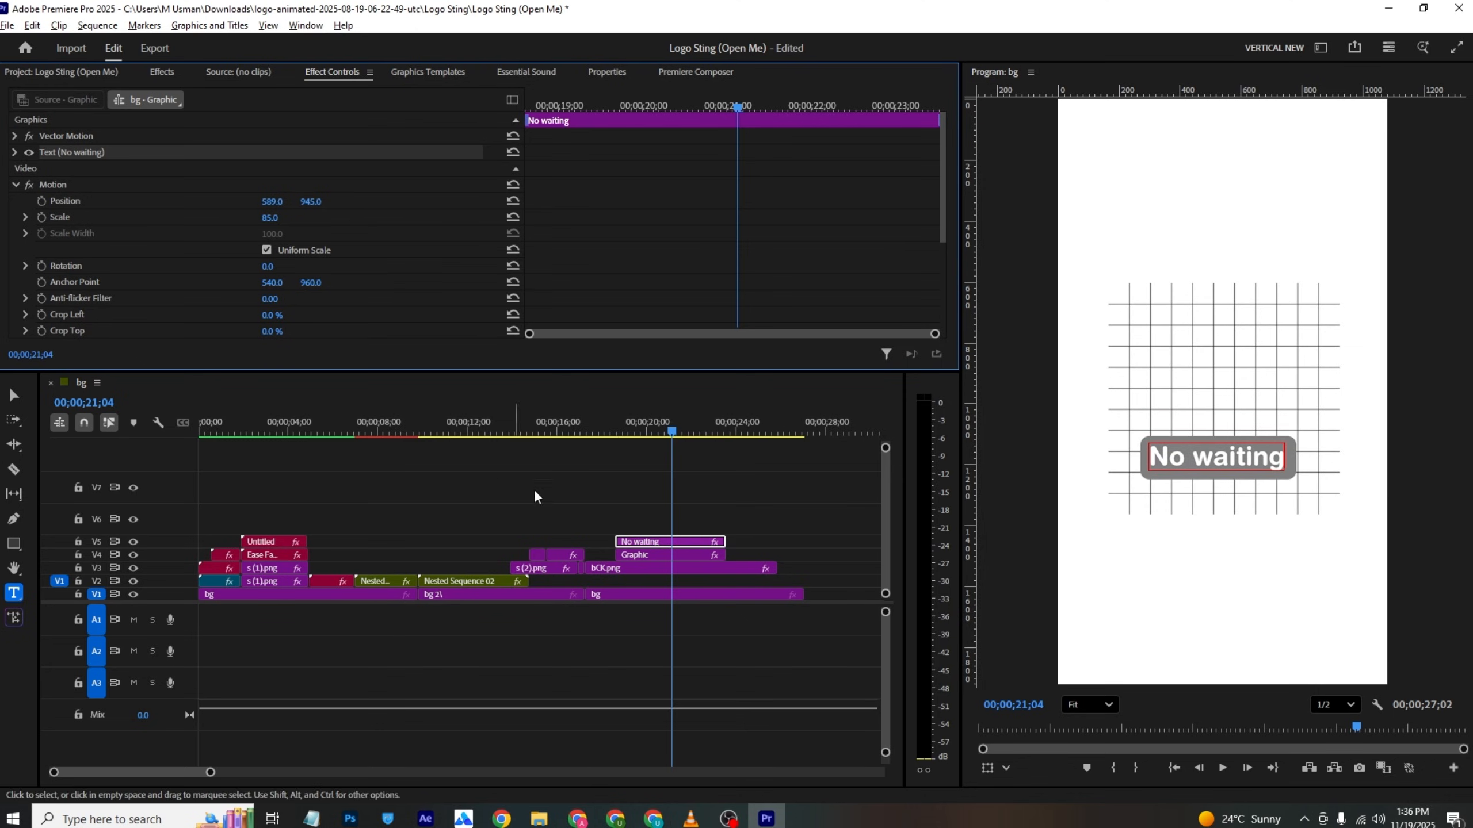
drag(717, 562, 717, 520)
drag(311, 201, 457, 201)
key(ctrl+z)
key(ctrl+z)
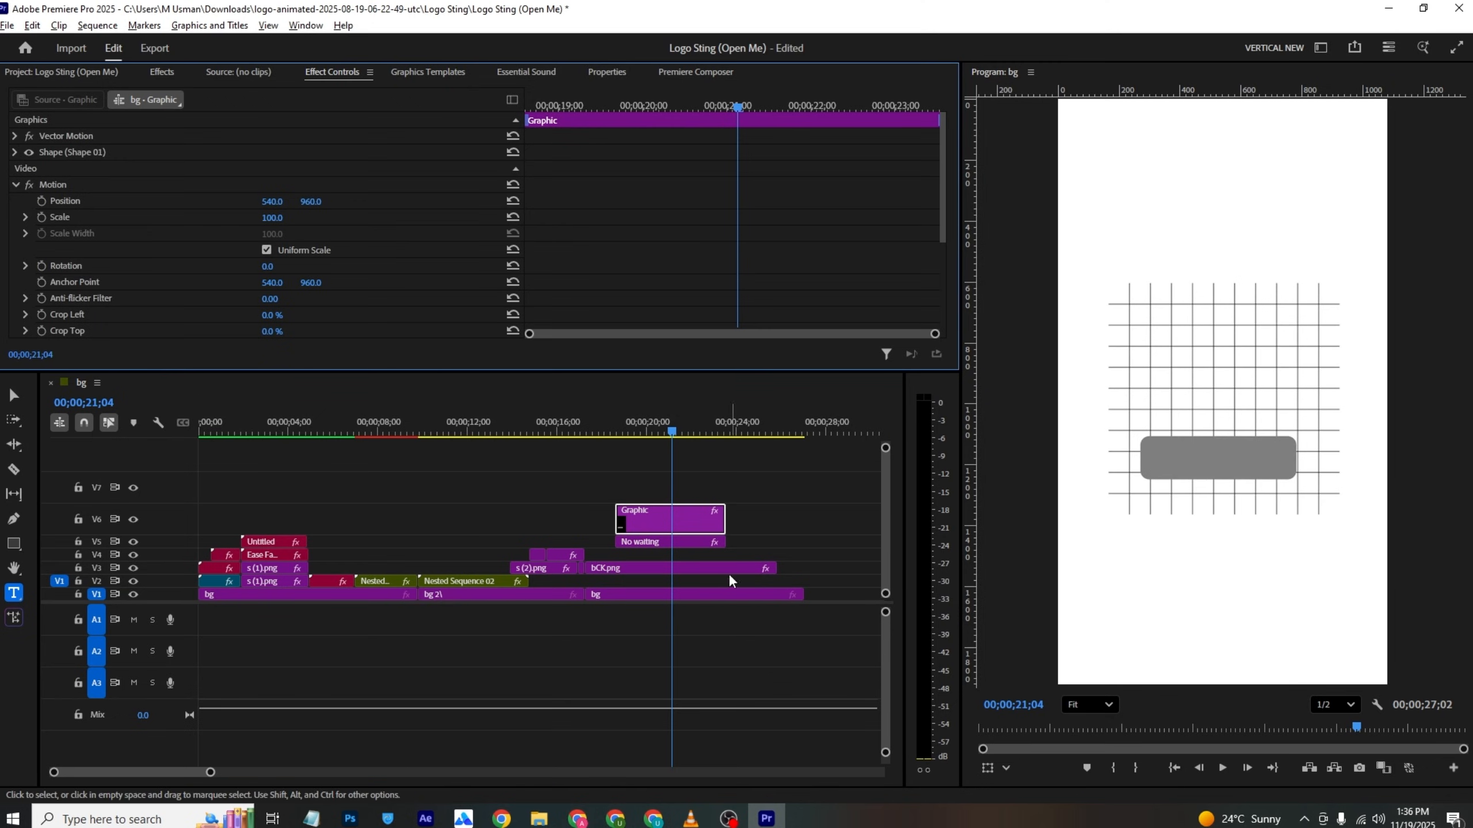
Step: Duplicate the rectangle clip from V4 to V6 and set the copy's Position Y to 1173
click(661, 554)
key(super)
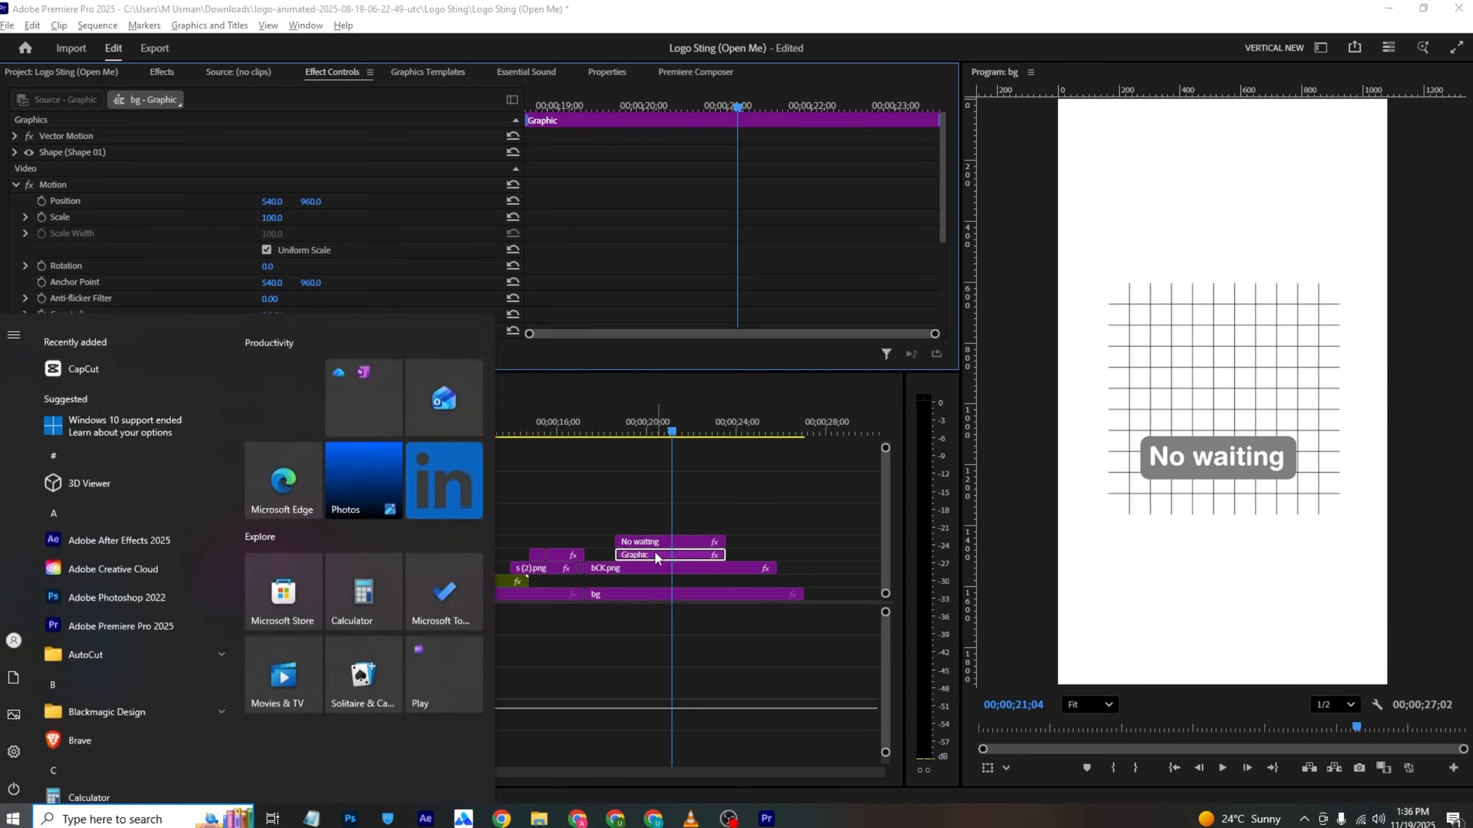
key(super)
drag(651, 553, 649, 528)
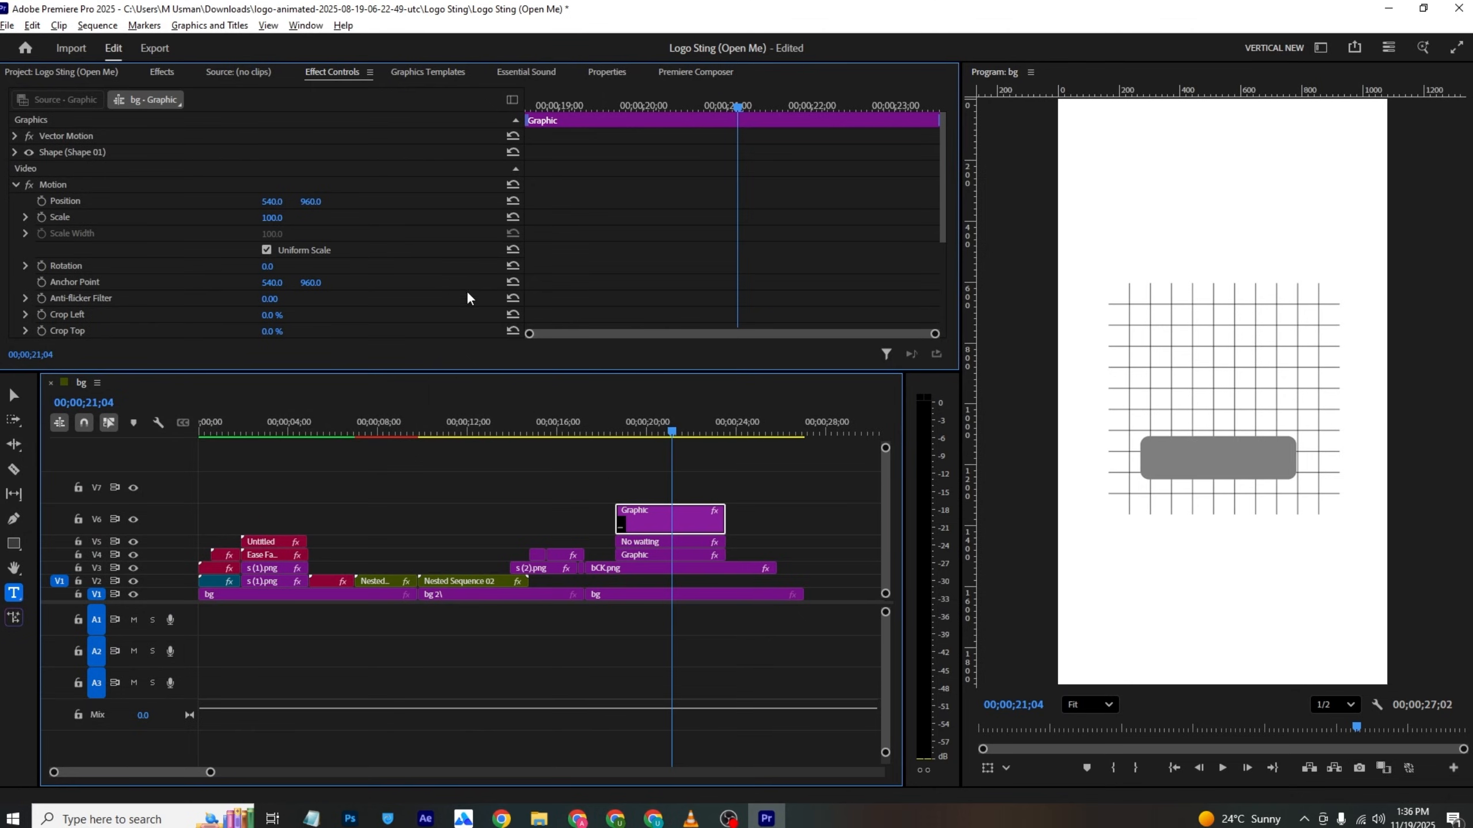
drag(317, 202, 439, 202)
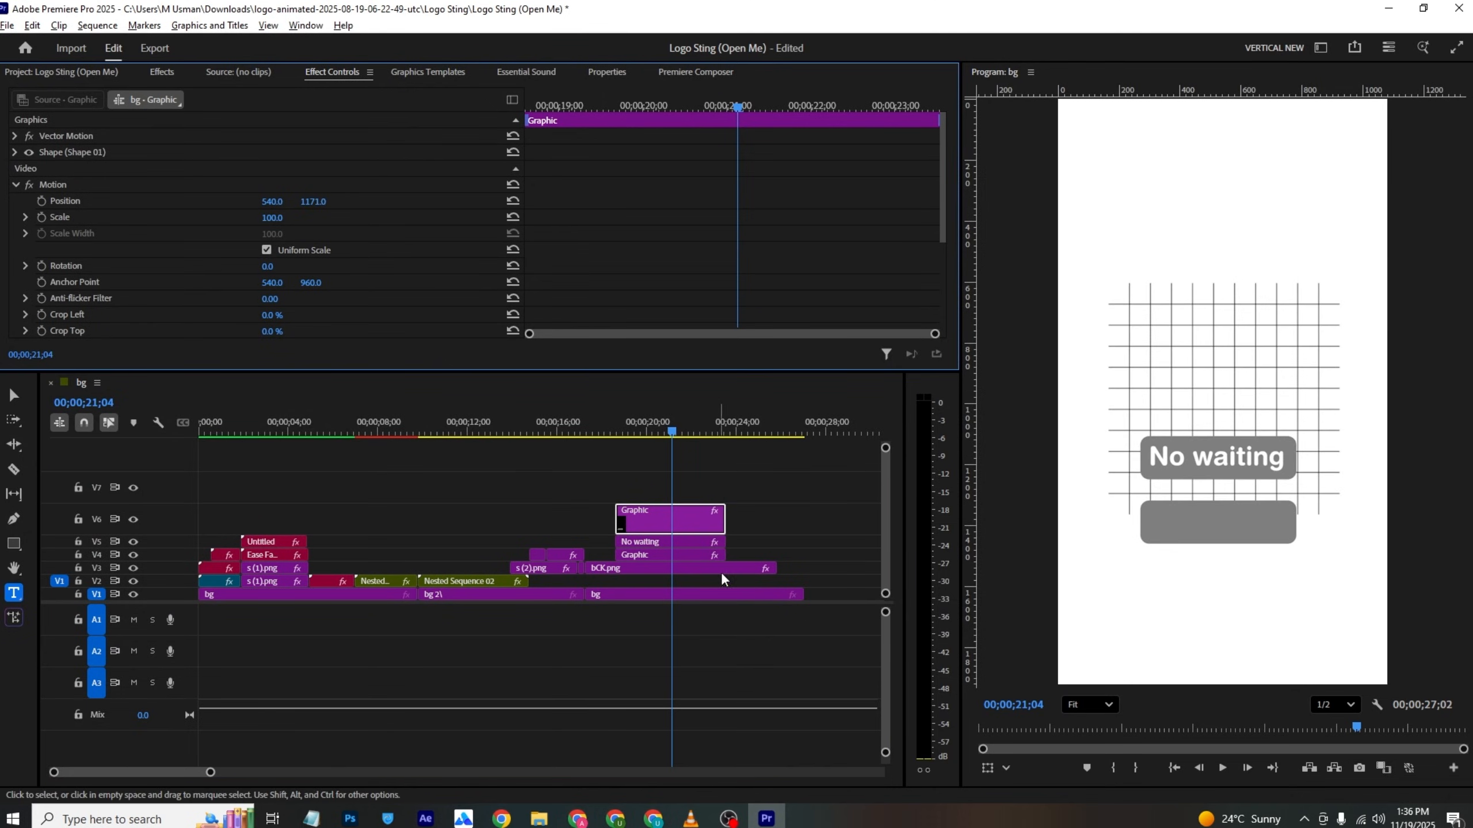
Step: Duplicate the "No waiting" text clip to V7 and set the copy's Position Y to 1161, over the lower box
click(646, 544)
drag(657, 543, 658, 499)
key(alt+Tab)
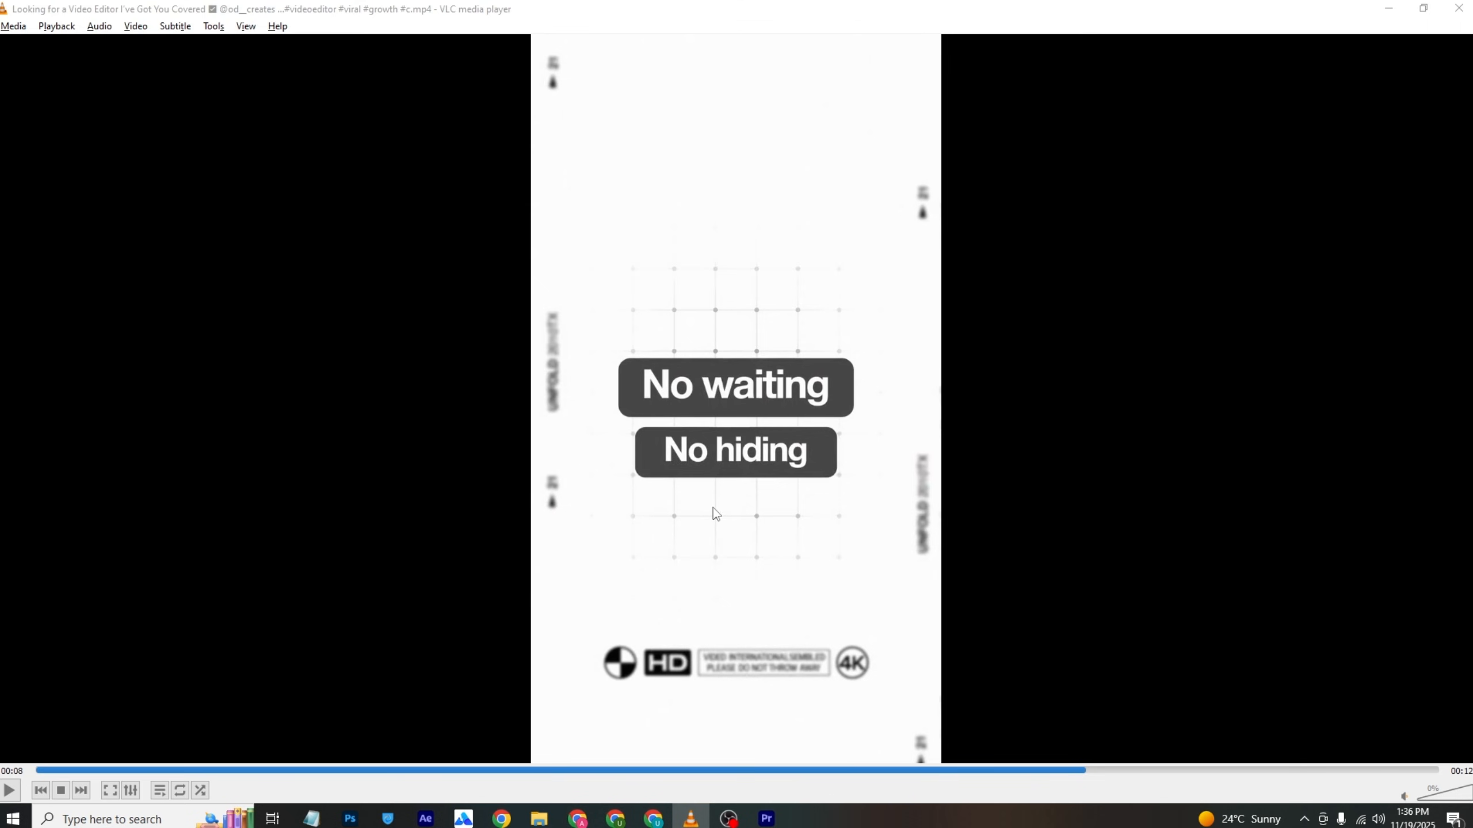
key(alt+Tab)
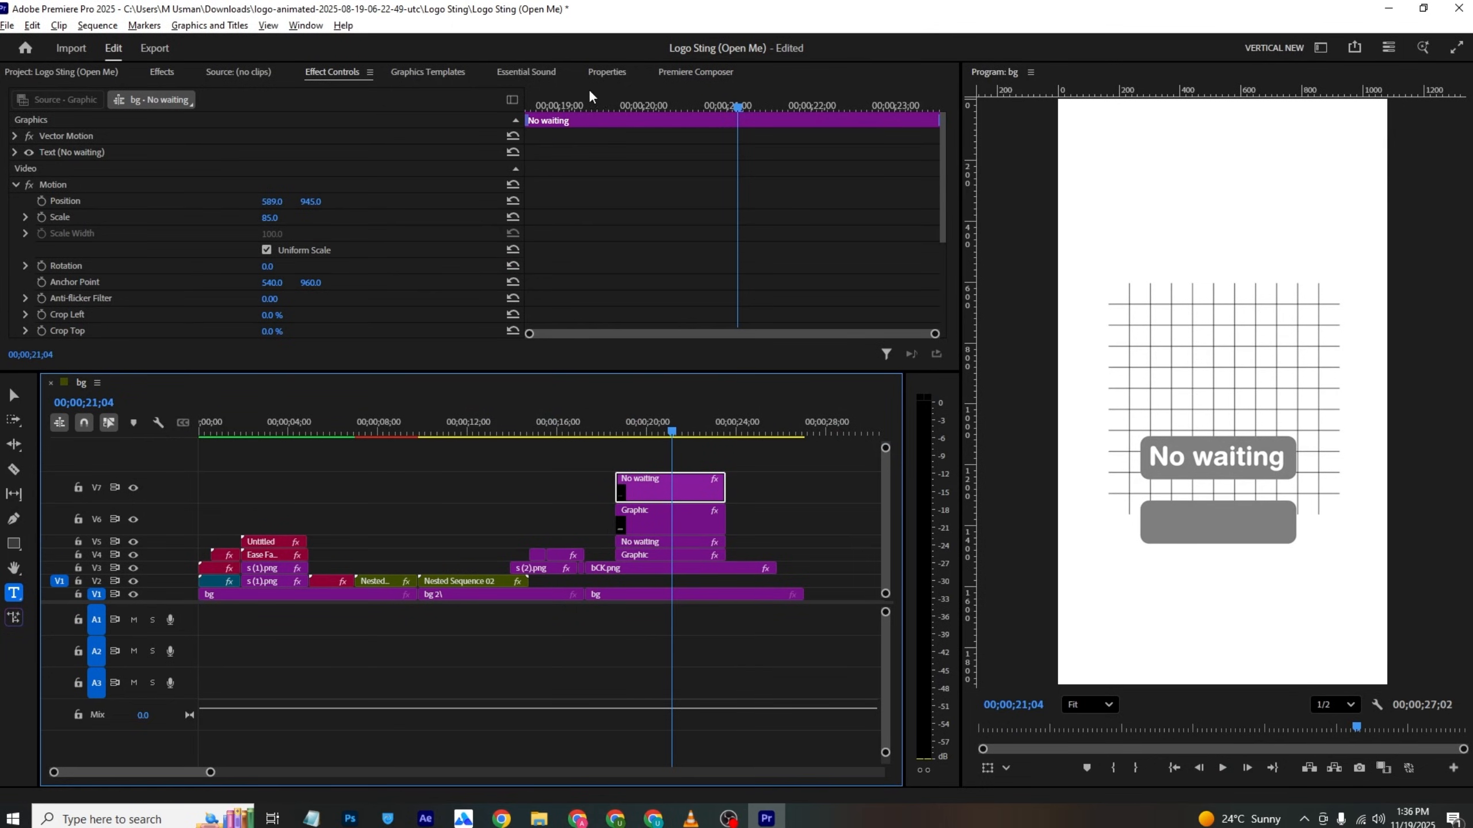
click(606, 72)
click(326, 73)
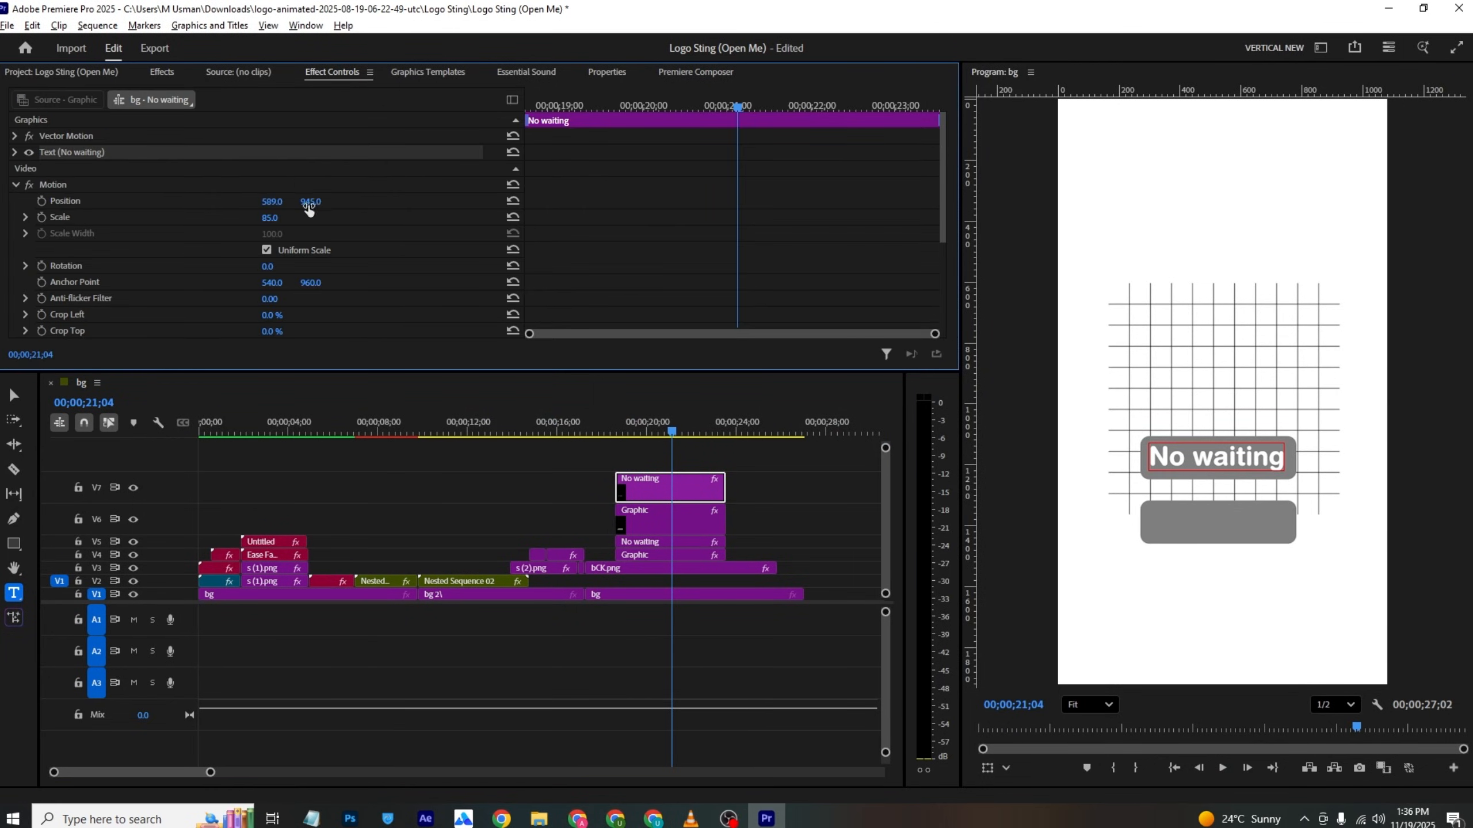
drag(313, 202, 428, 202)
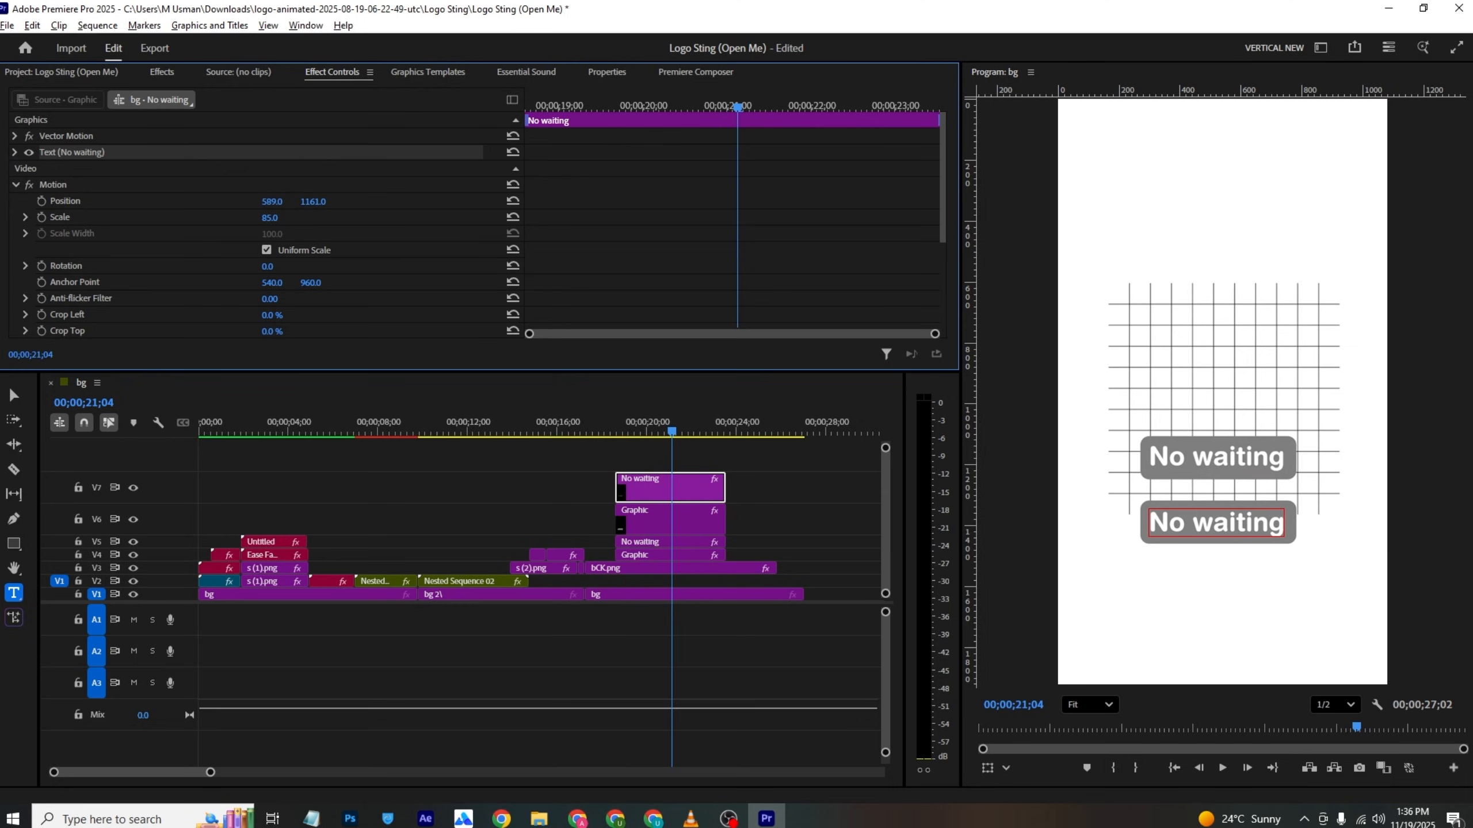
Step: Change the lower label to "No hiding", centred horizontally in its box, and save the project
drag(1187, 516, 1331, 533)
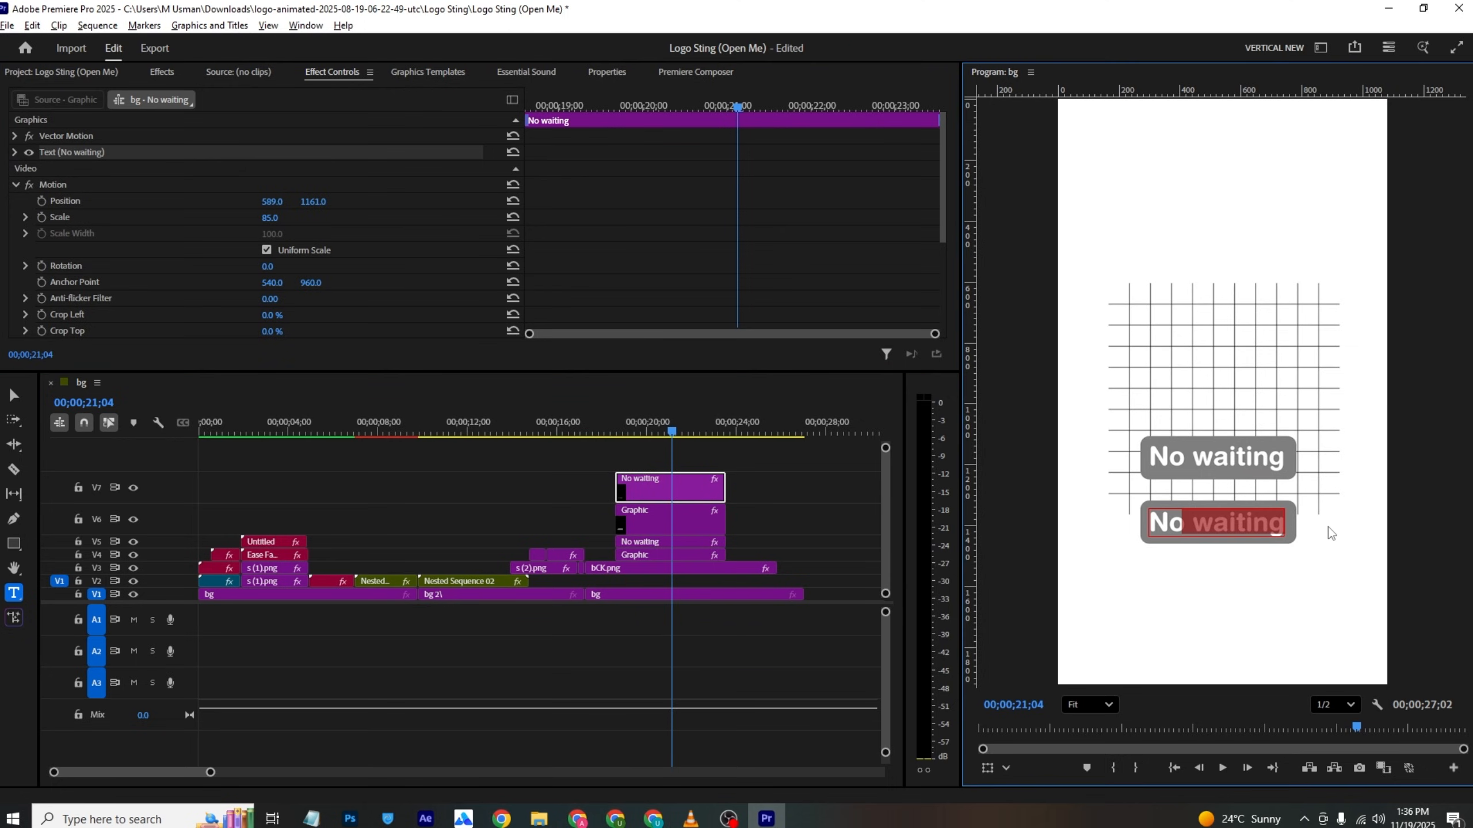
key(BackSpace)
text(hiding)
drag(272, 201, 294, 202)
click(735, 452)
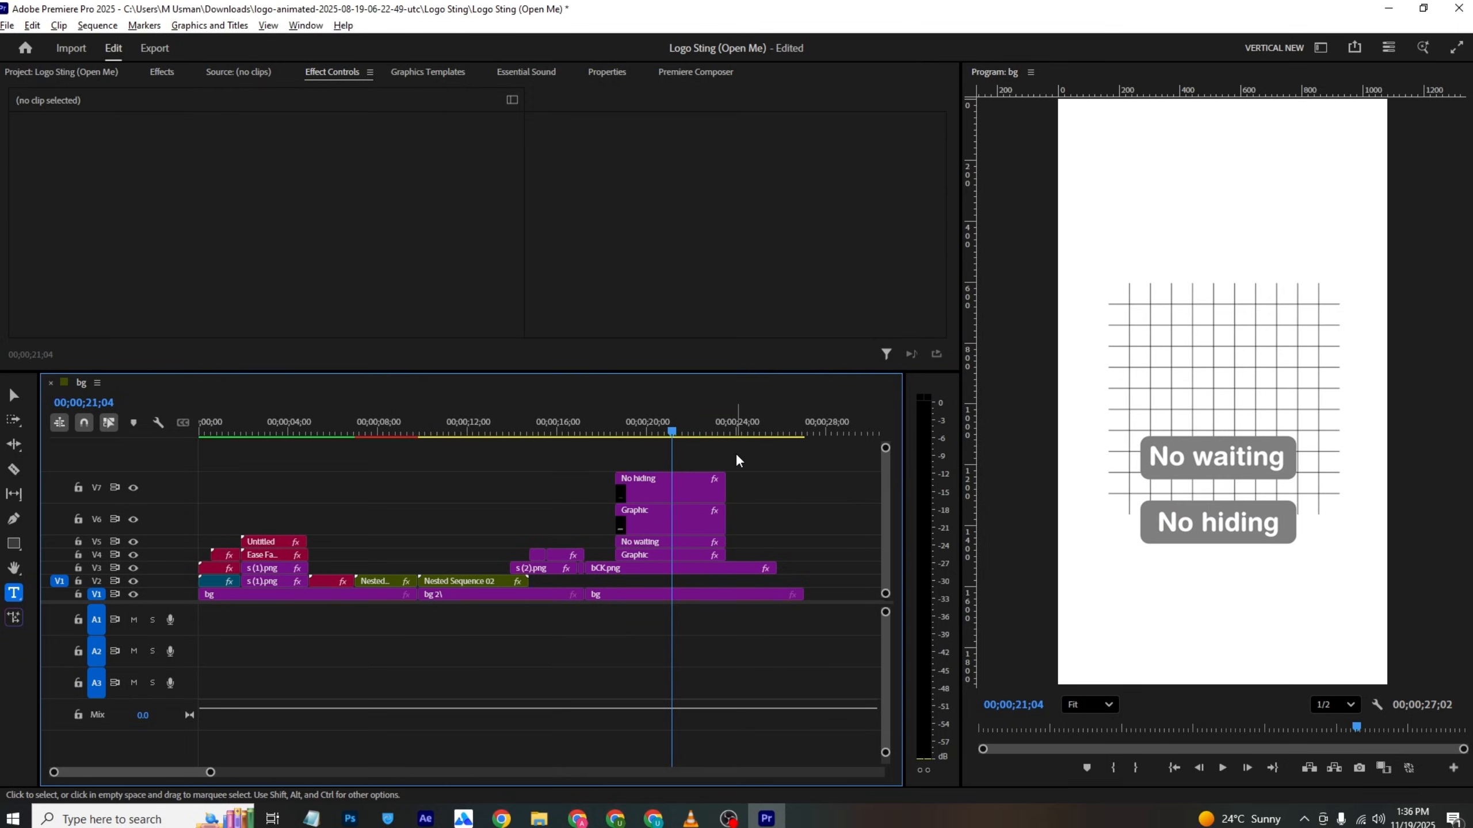
key(ctrl+s)
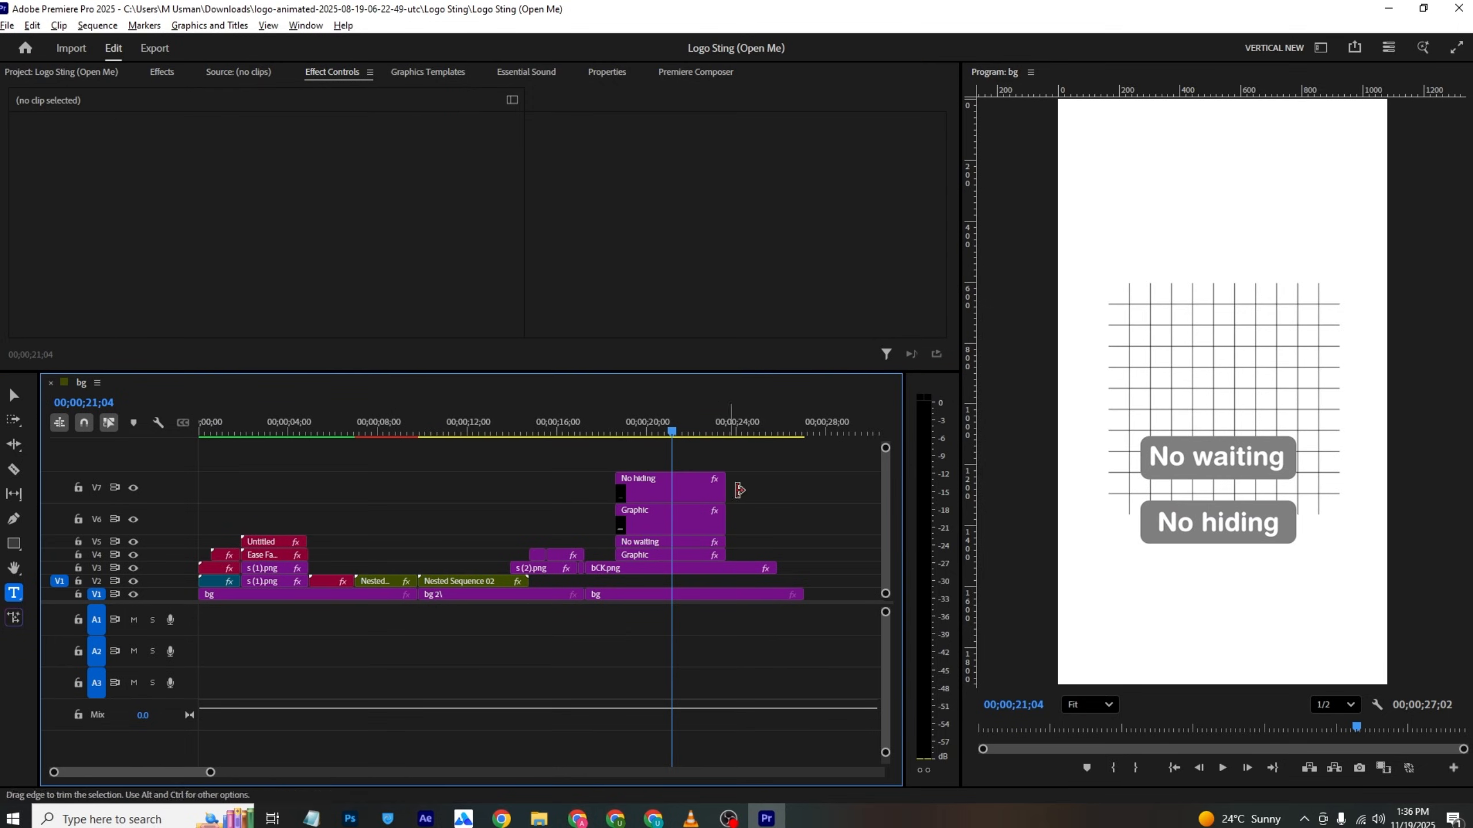
Step: Set the fill of the rectangle behind "No waiting" on V4 to dark grey 484848
click(690, 818)
key(alt+Tab)
click(691, 515)
click(680, 544)
click(690, 555)
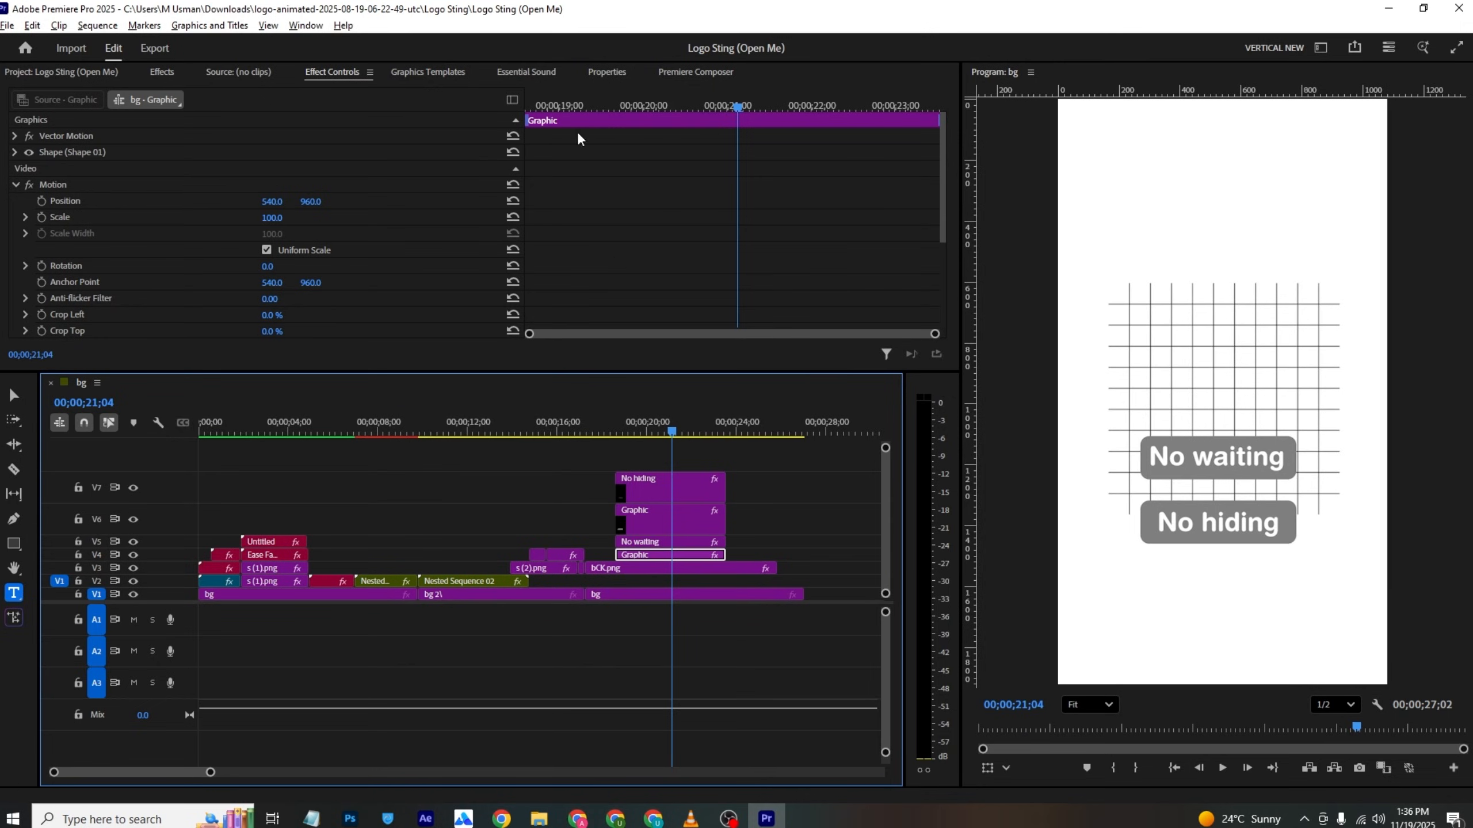
click(621, 64)
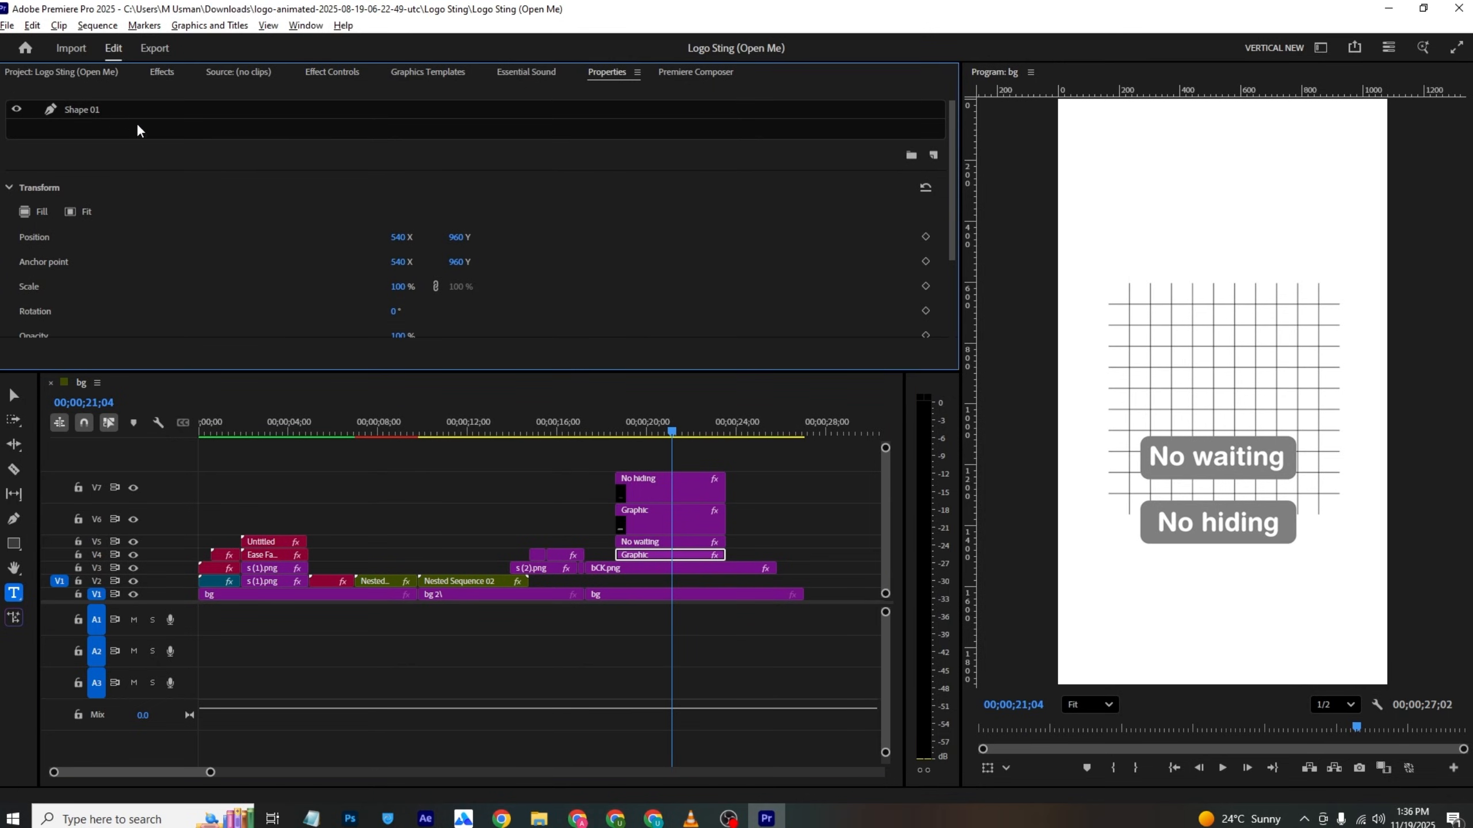
scroll(143, 110, down, 5)
click(53, 177)
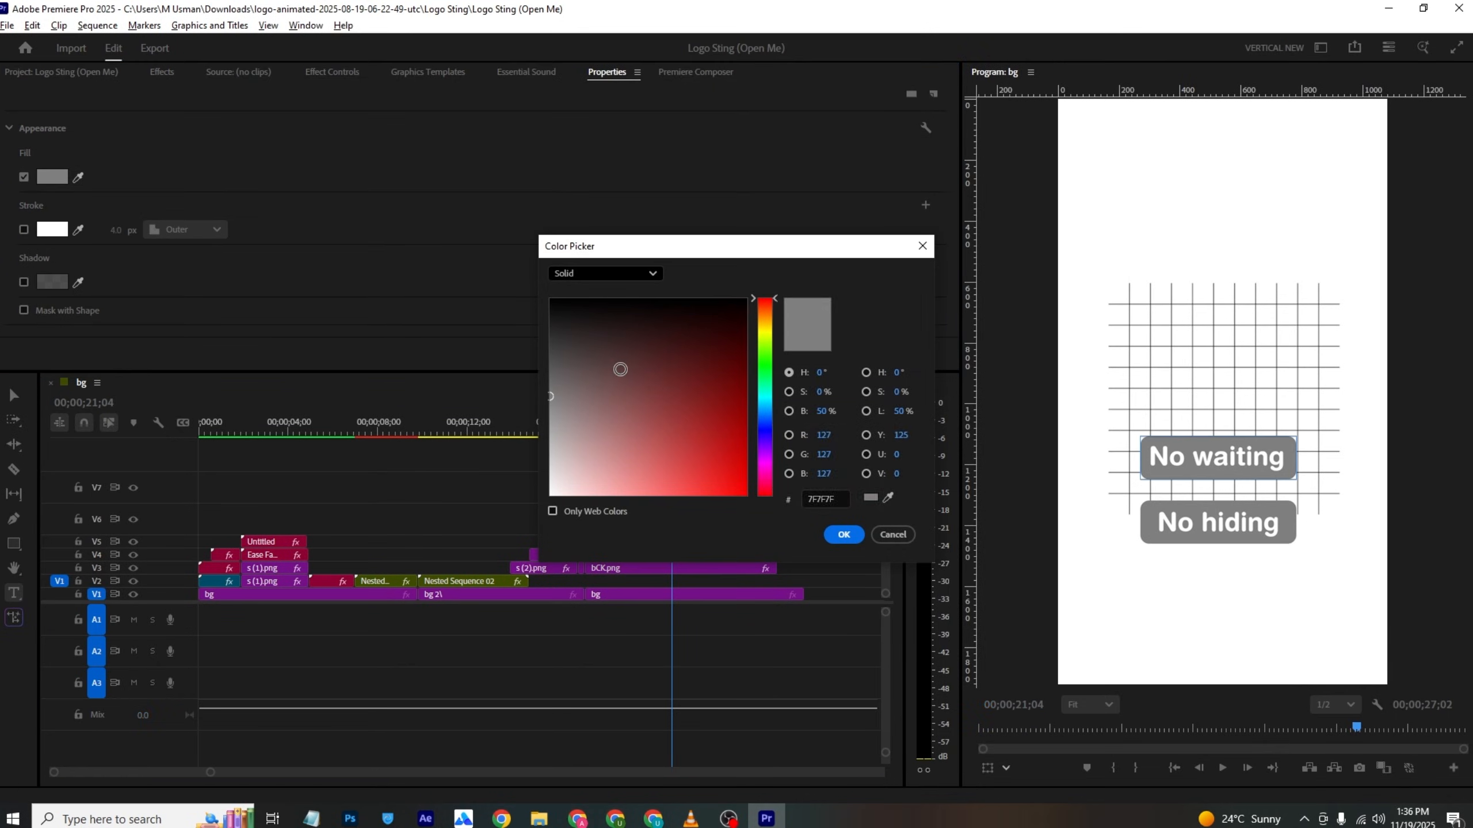
drag(550, 396, 549, 353)
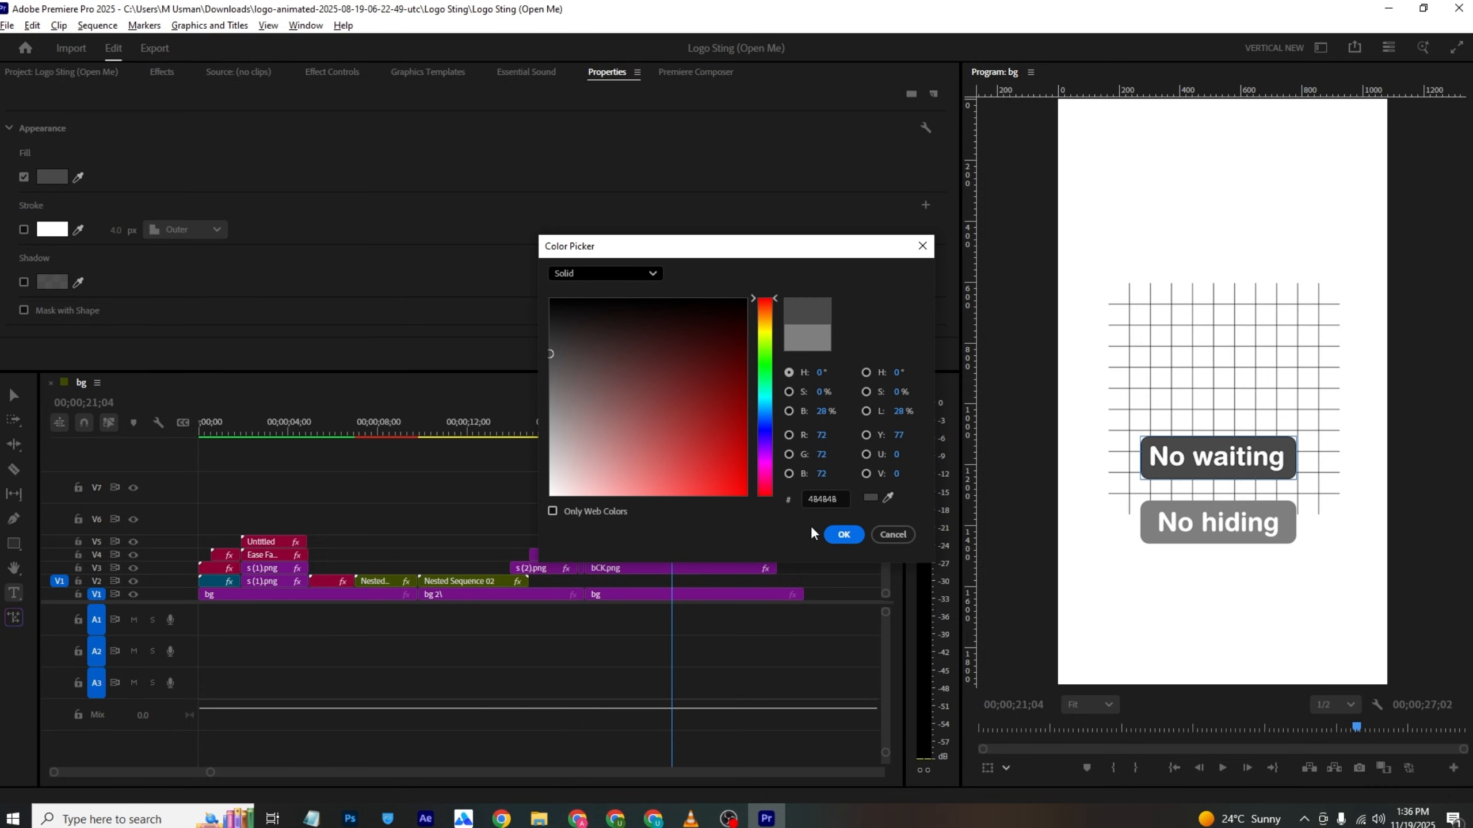
click(837, 533)
click(674, 546)
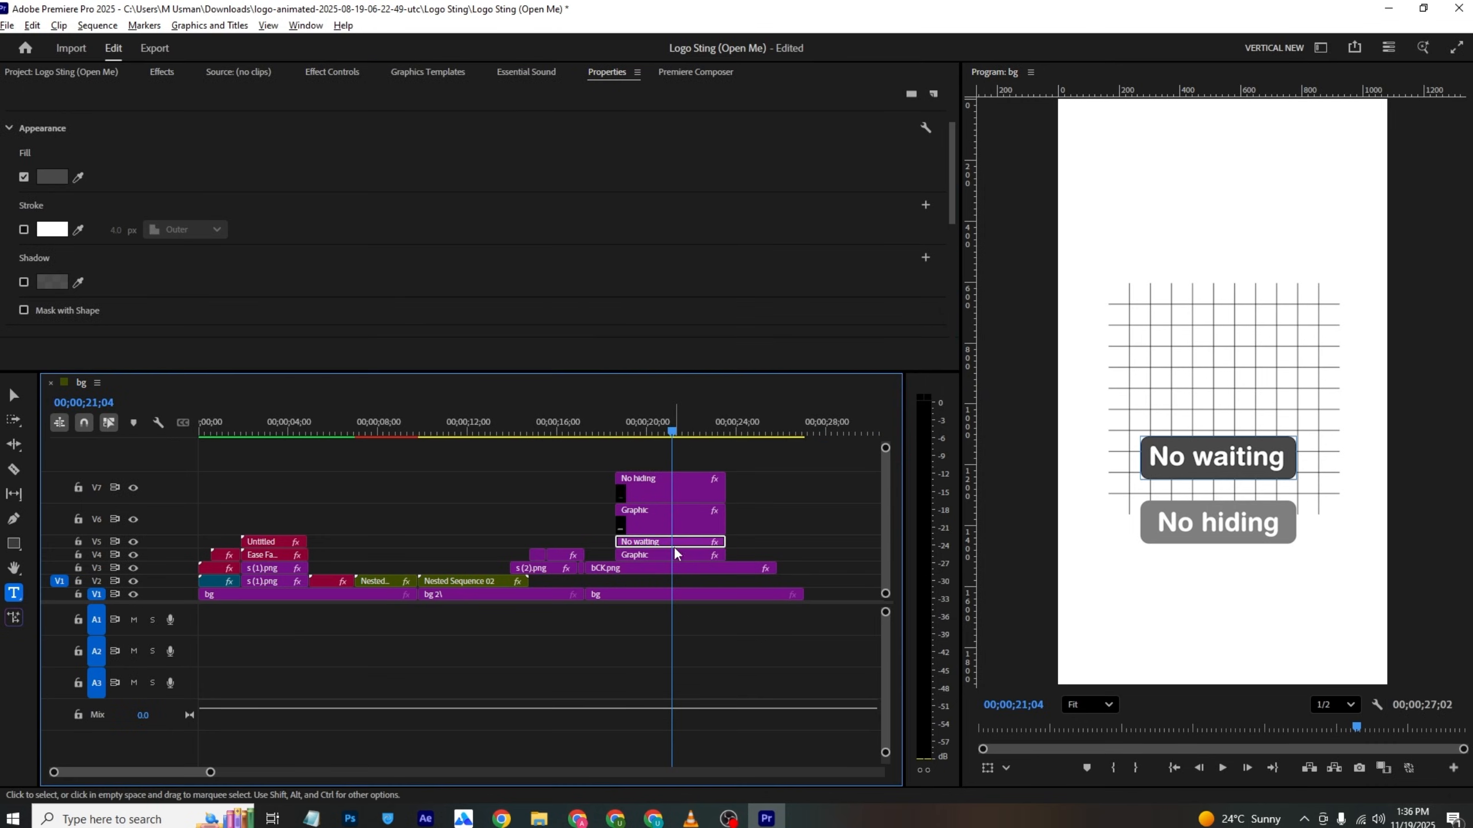
Step: Match the fill of the rectangle behind "No hiding" to the dark grey sampled from the "No waiting" box, and save the project
click(656, 523)
scroll(150, 223, down, 5)
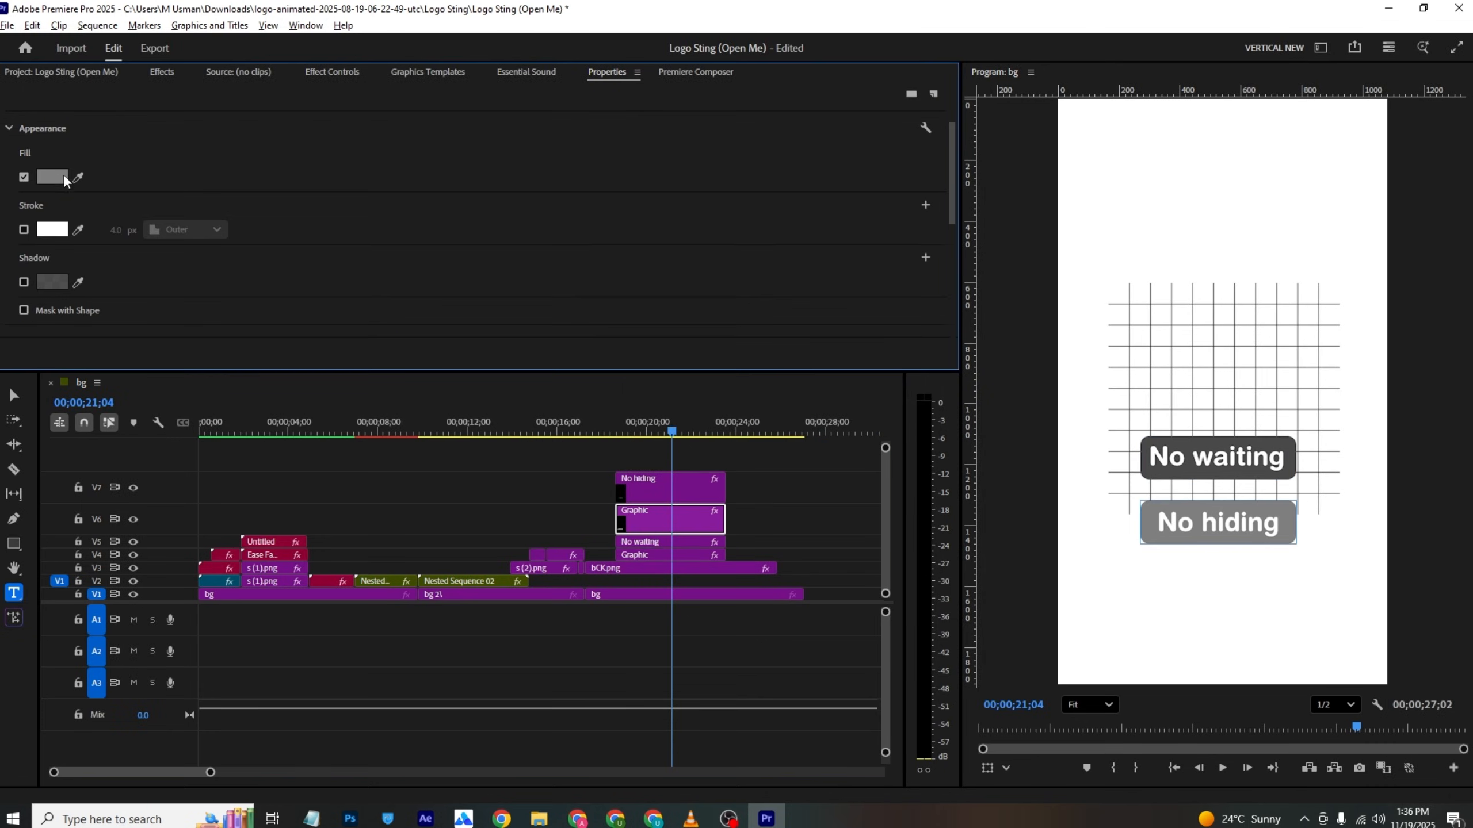
click(79, 175)
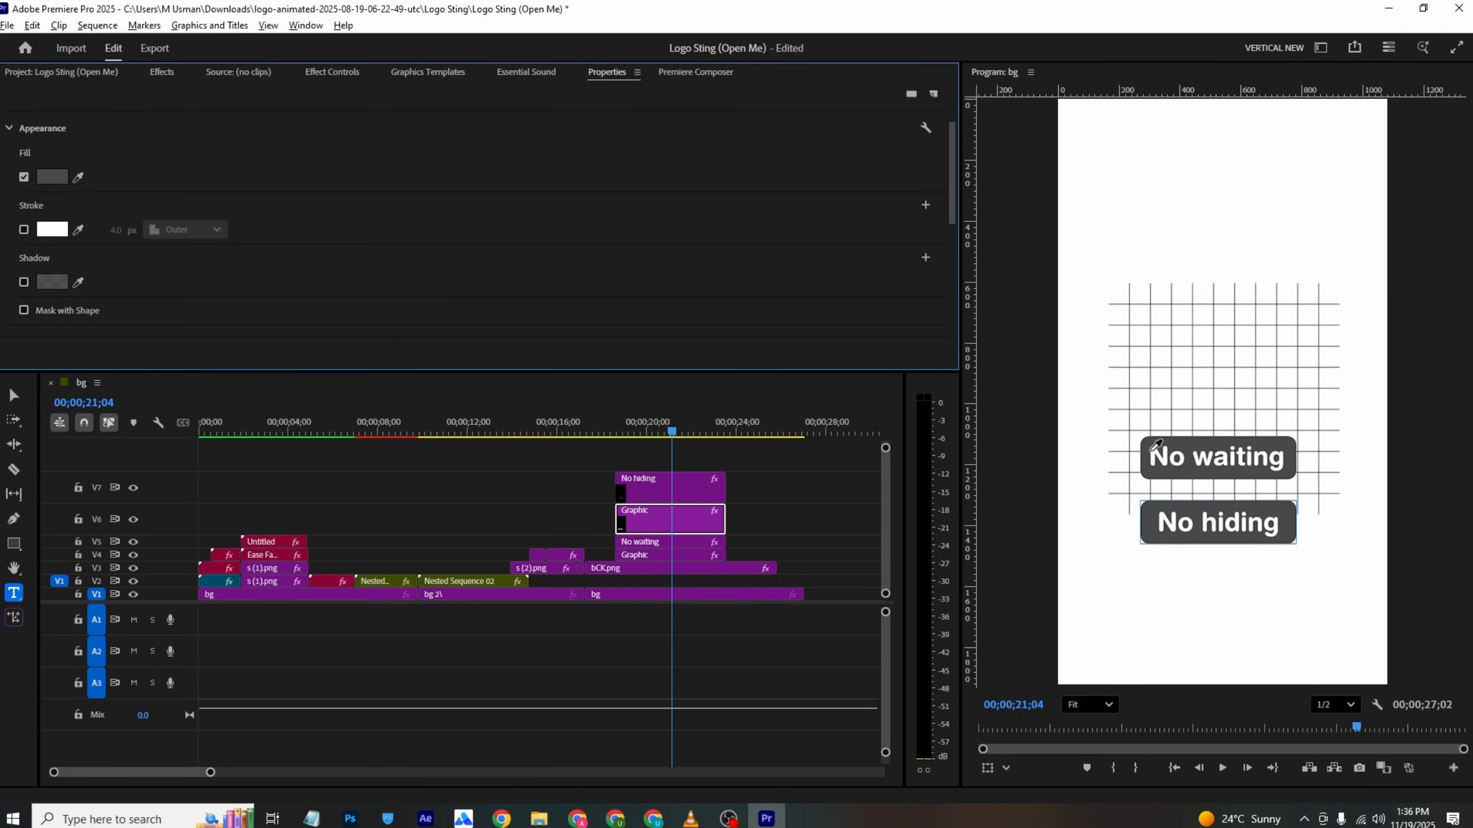
click(1156, 456)
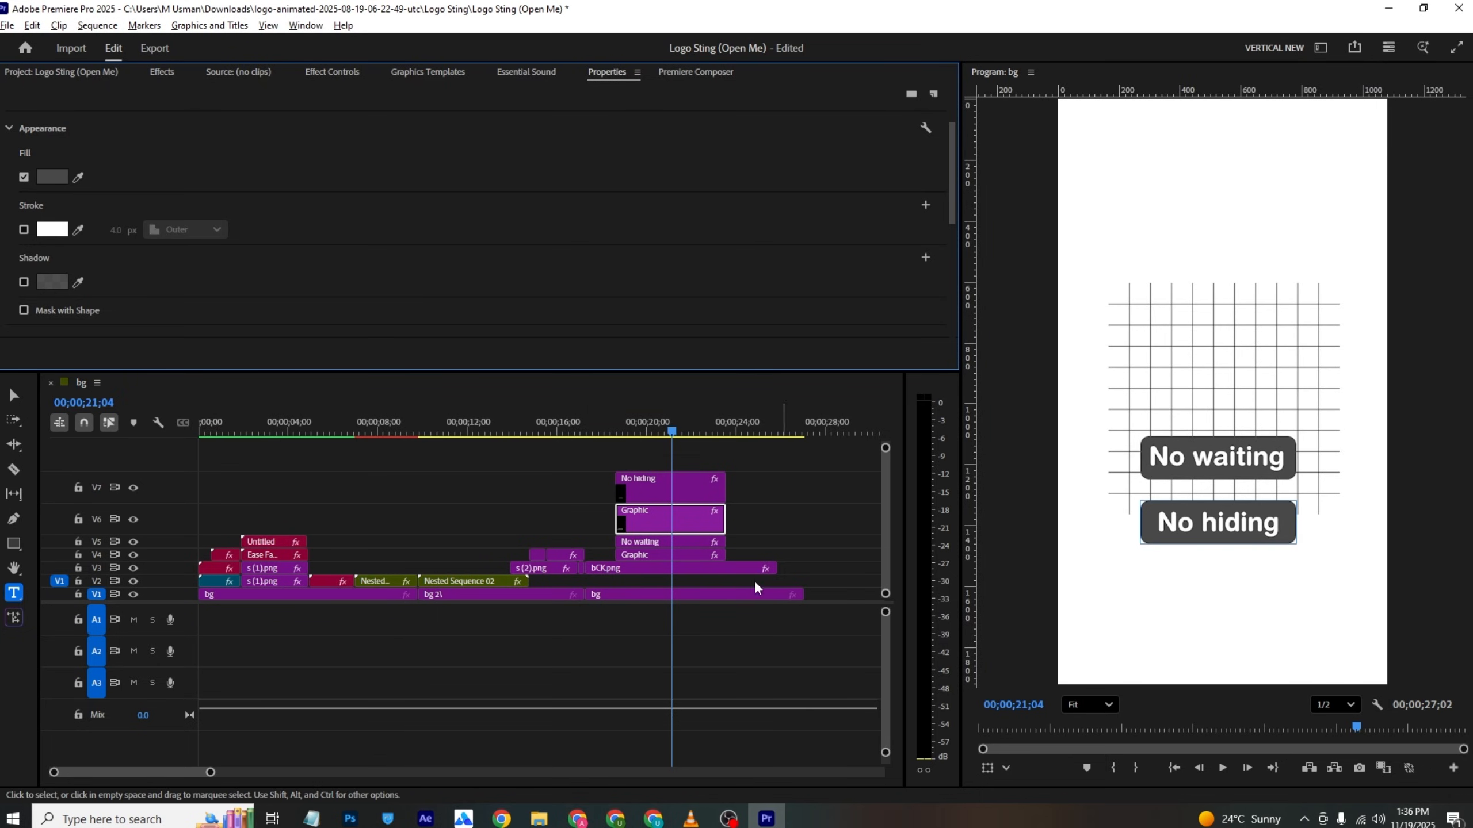
key(ctrl+s)
Step: Nest each label's text and rectangle separately, stack the "No hiding" nest on V5 above the "No waiting" nest on V4, and save
drag(752, 454, 684, 561)
right_click(671, 519)
click(719, 428)
click(754, 428)
right_click(685, 563)
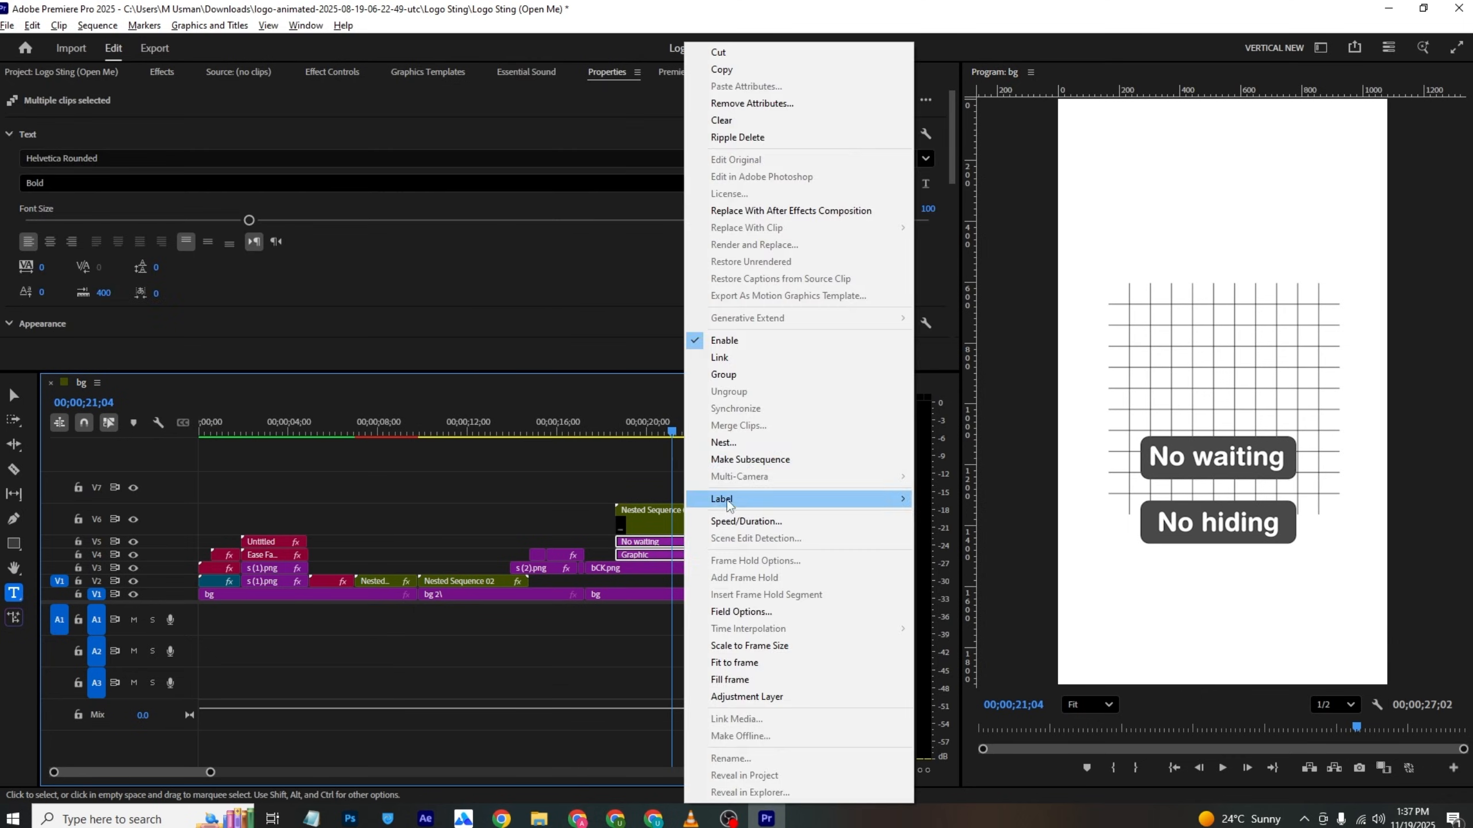
click(736, 440)
click(756, 425)
drag(681, 503, 691, 543)
key(ctrl+s)
Step: Park the playhead at 00;00;18;20 and check how the label boxes enter in the reference reel in VLC, returning to Premiere Pro
click(612, 430)
mouse_move(614, 430)
mouse_down()
mouse_move(633, 426)
mouse_move(619, 429)
mouse_up()
click(690, 818)
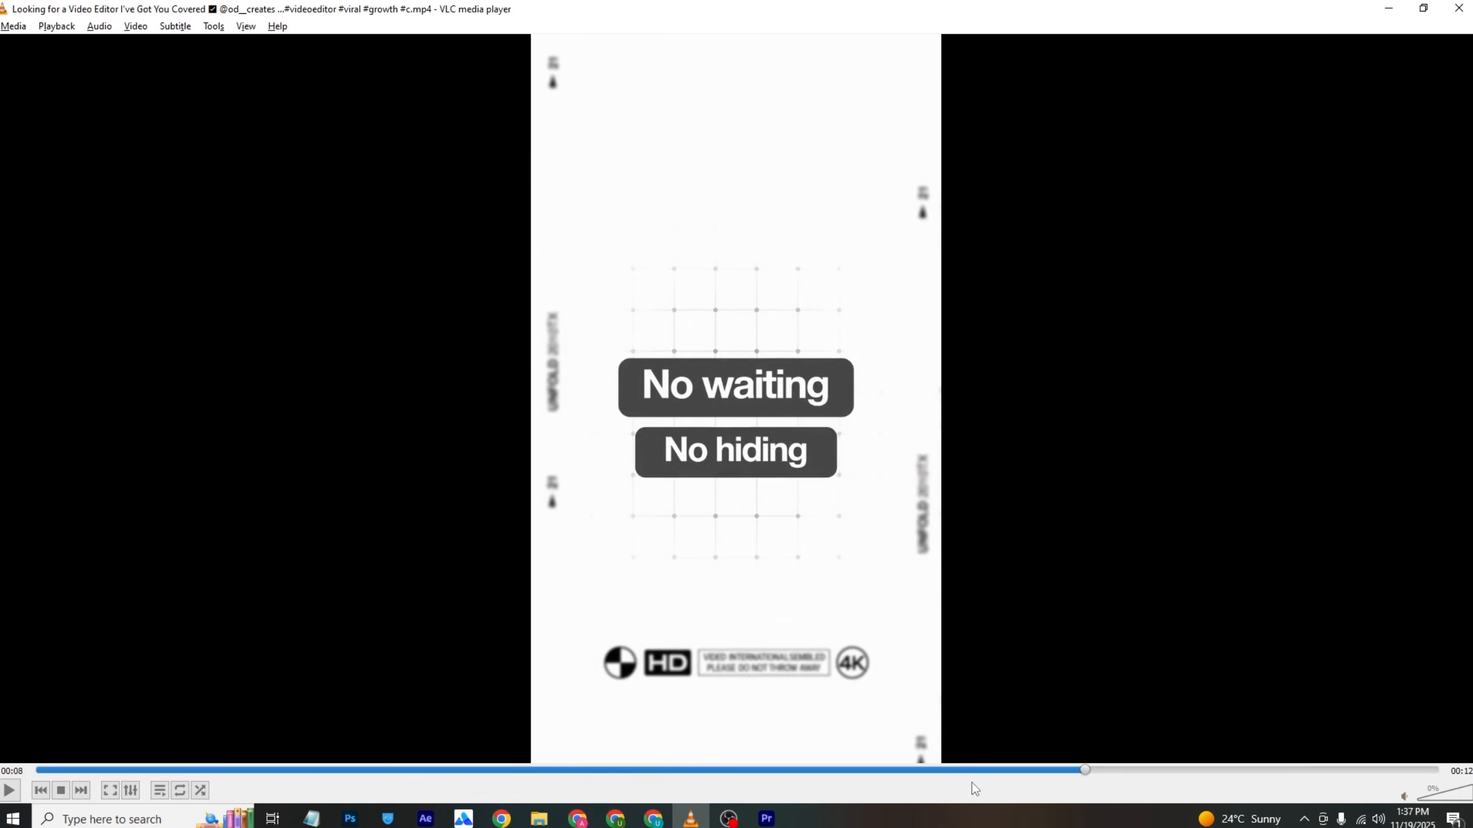
drag(1019, 779, 1047, 768)
click(766, 818)
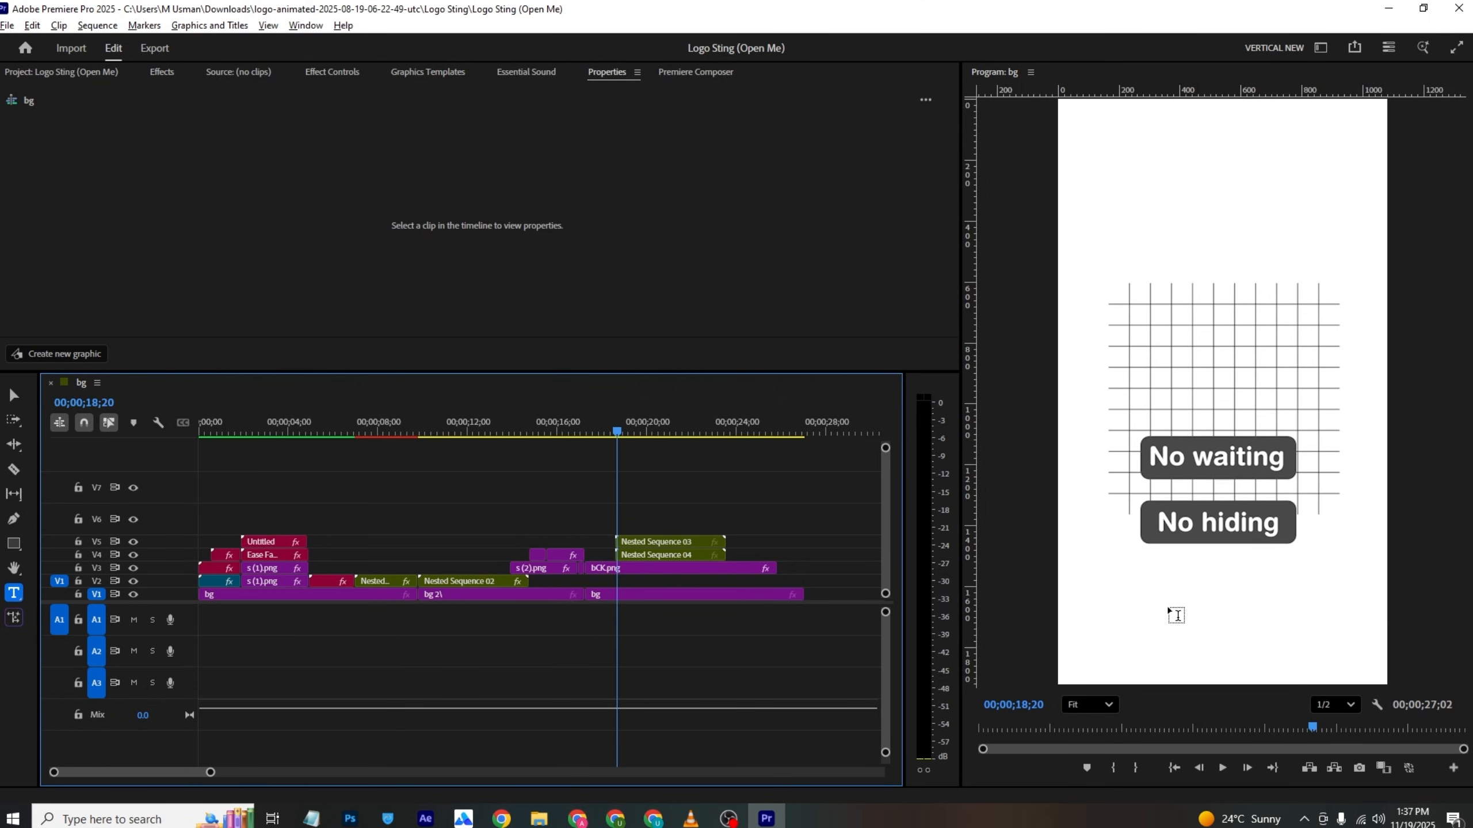
Step: Draw a full-width rectangle over the bottom part of the frame, below the labels, and fill it white
key(v)
click(14, 543)
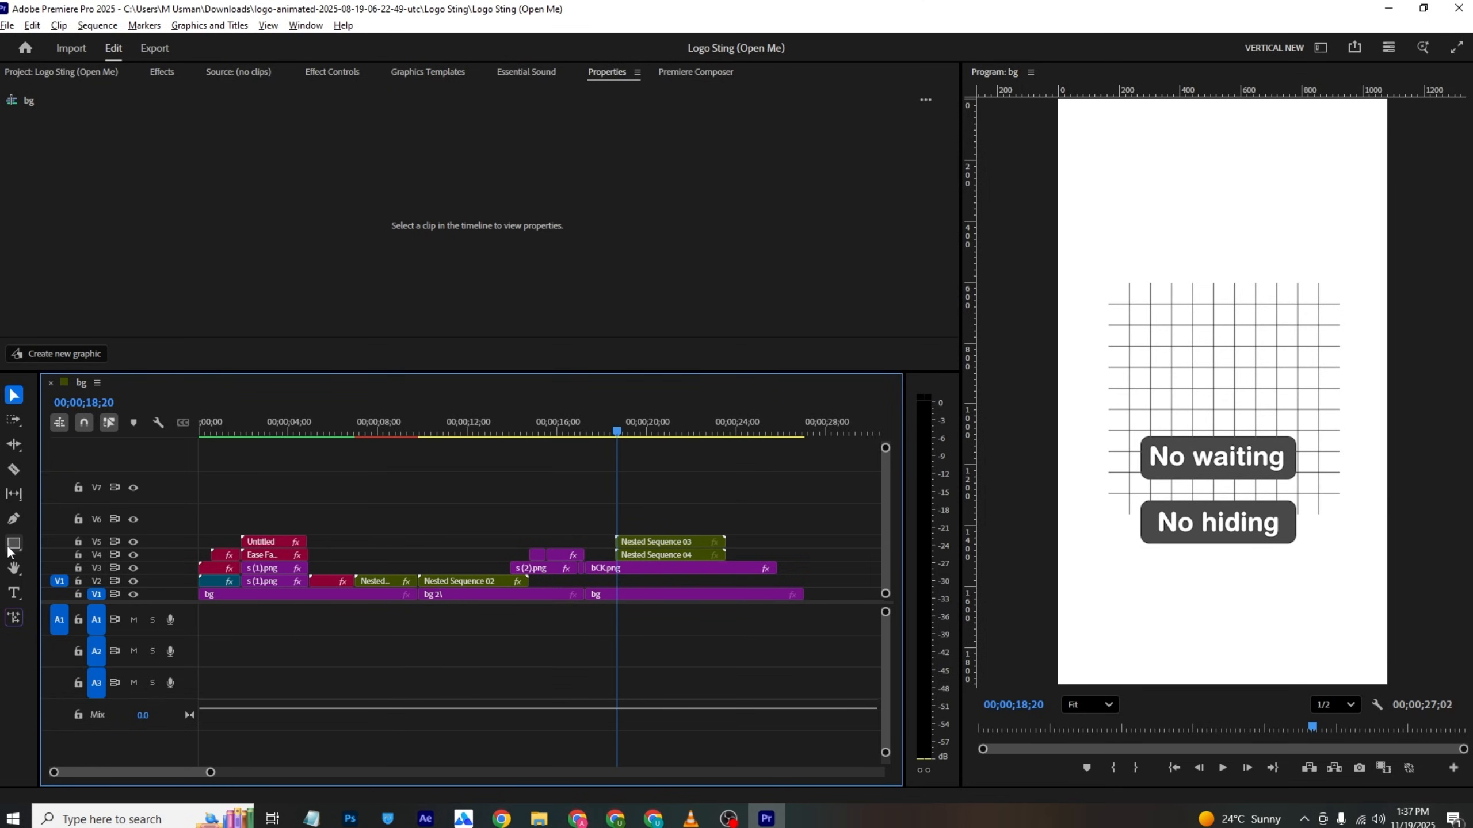
drag(1051, 568, 1427, 697)
click(52, 254)
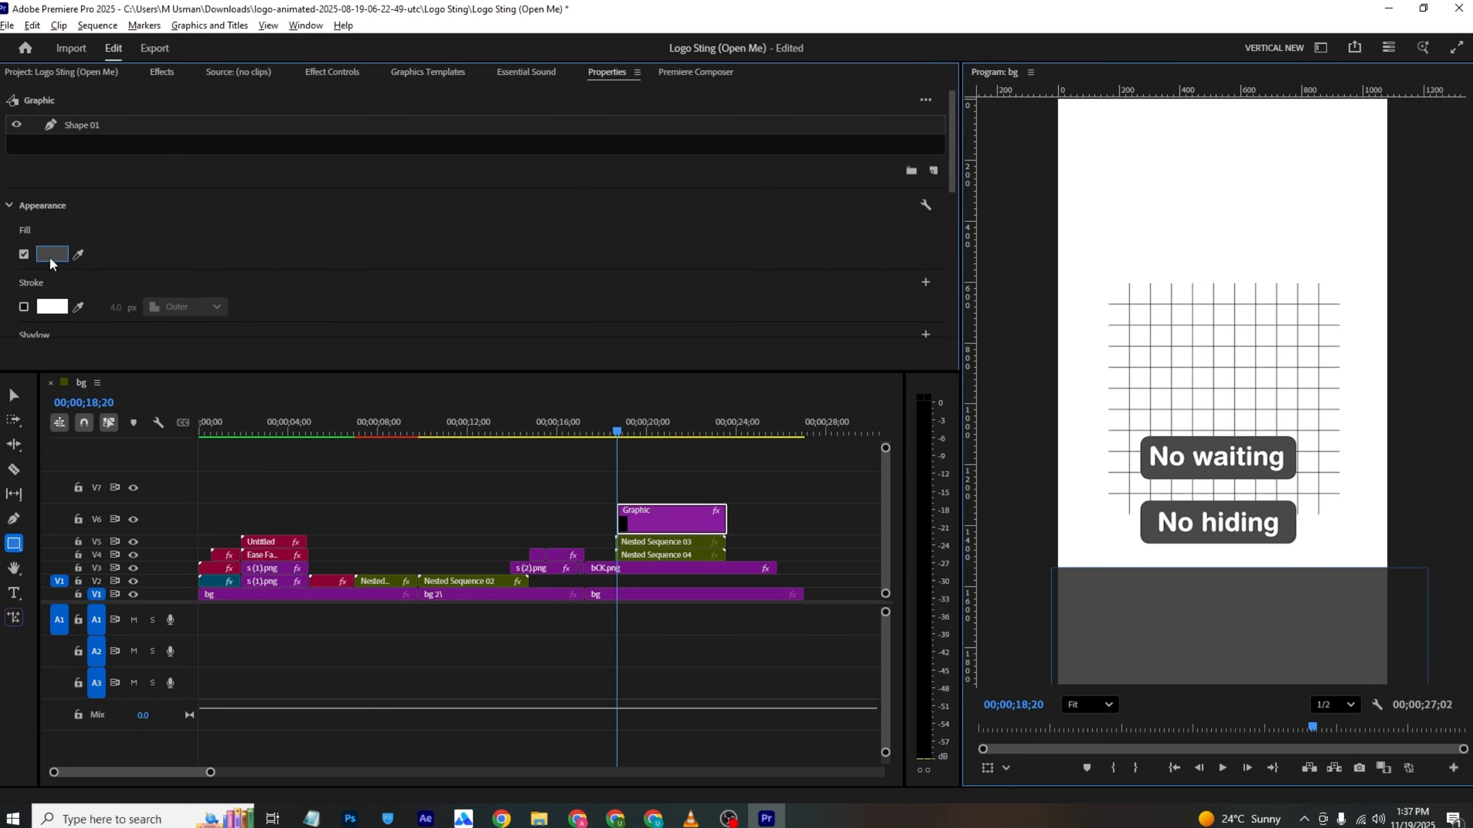
click(557, 303)
click(839, 528)
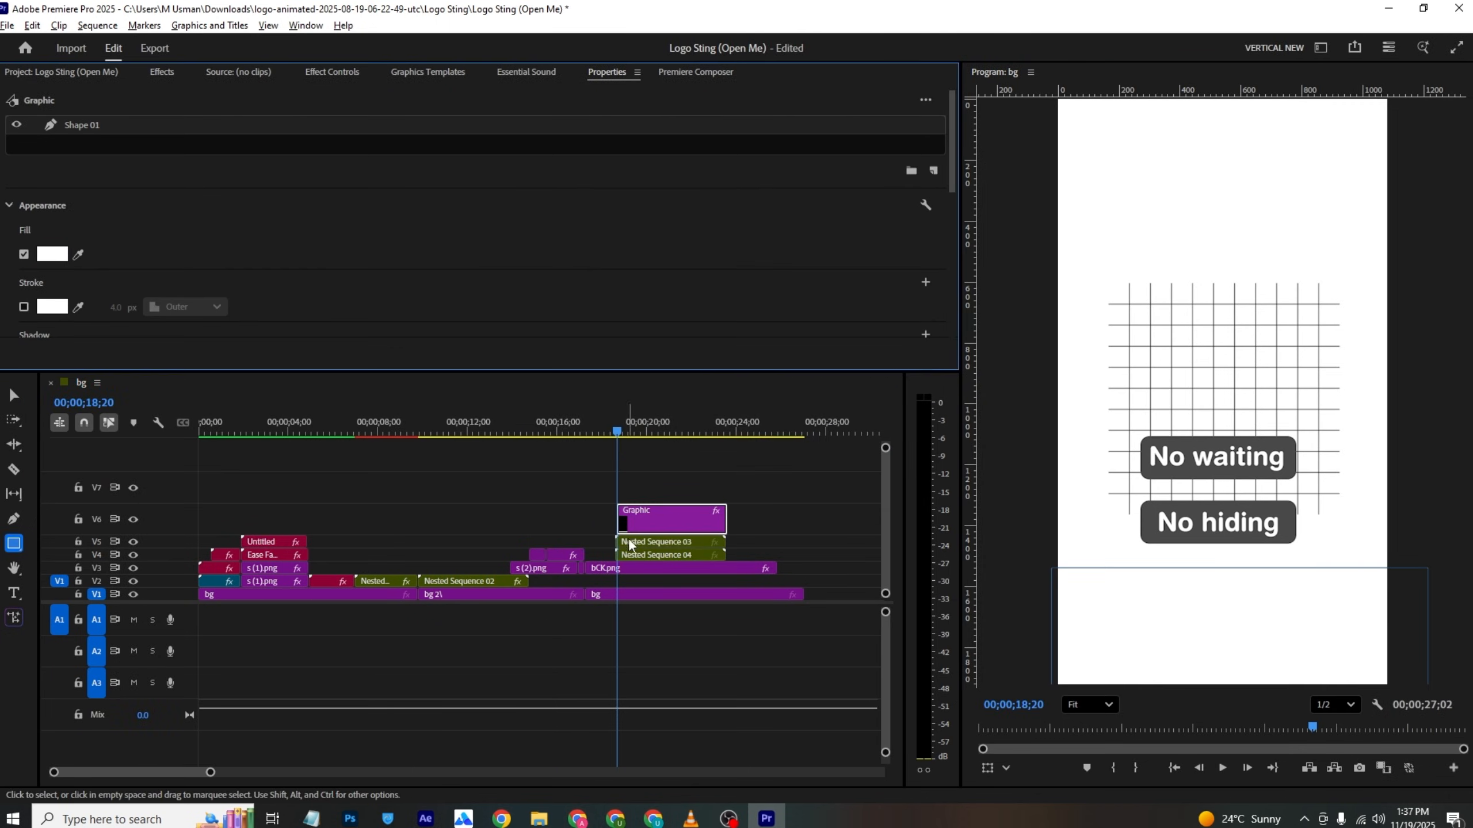
Step: Keyframe the "No hiding" nest's Position Y from 1701 at 00;00;18;18 to 957 at about 00;00;19;23
click(644, 541)
click(332, 74)
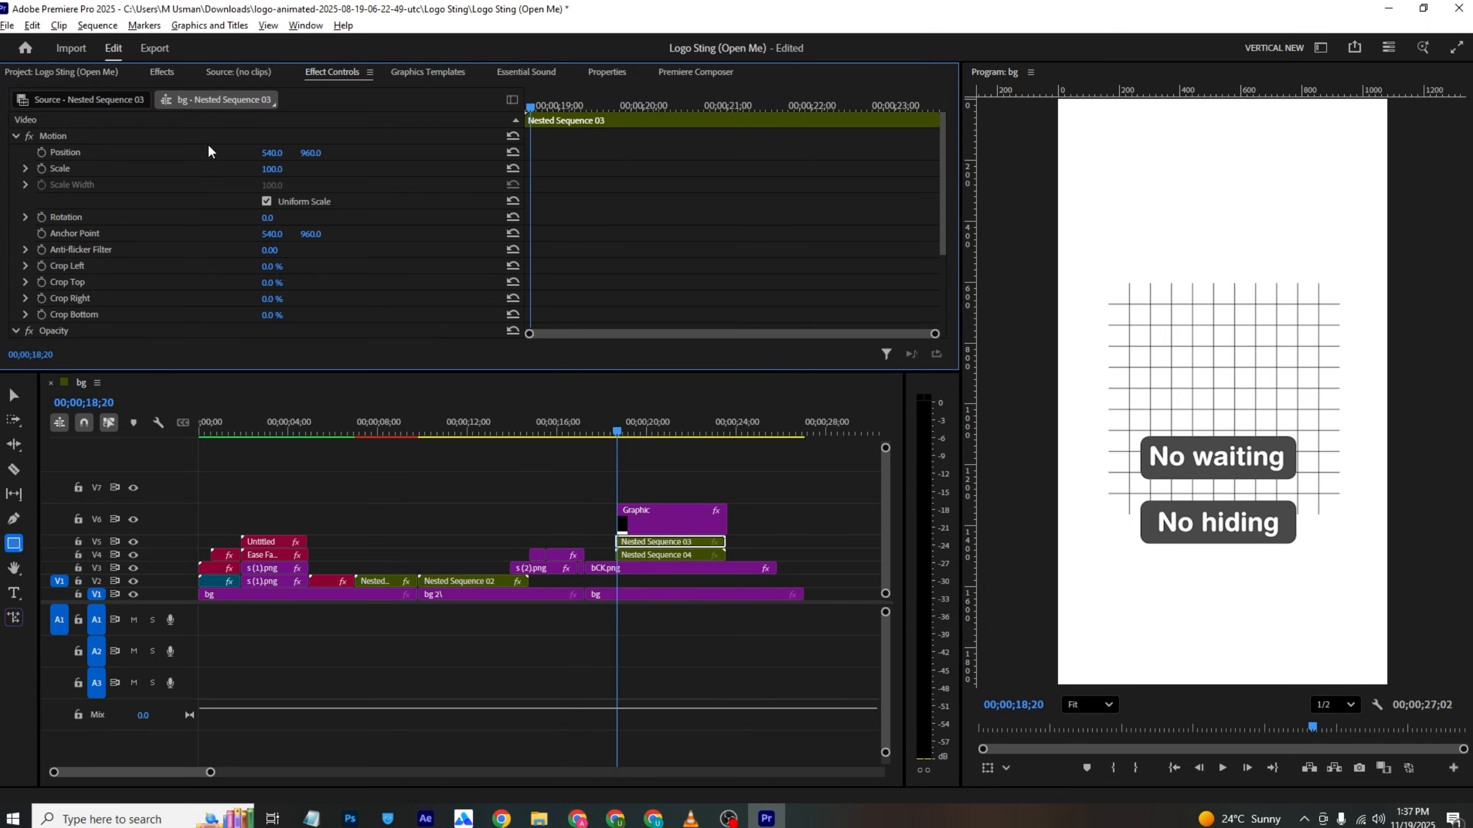
drag(309, 153, 309, 152)
click(41, 152)
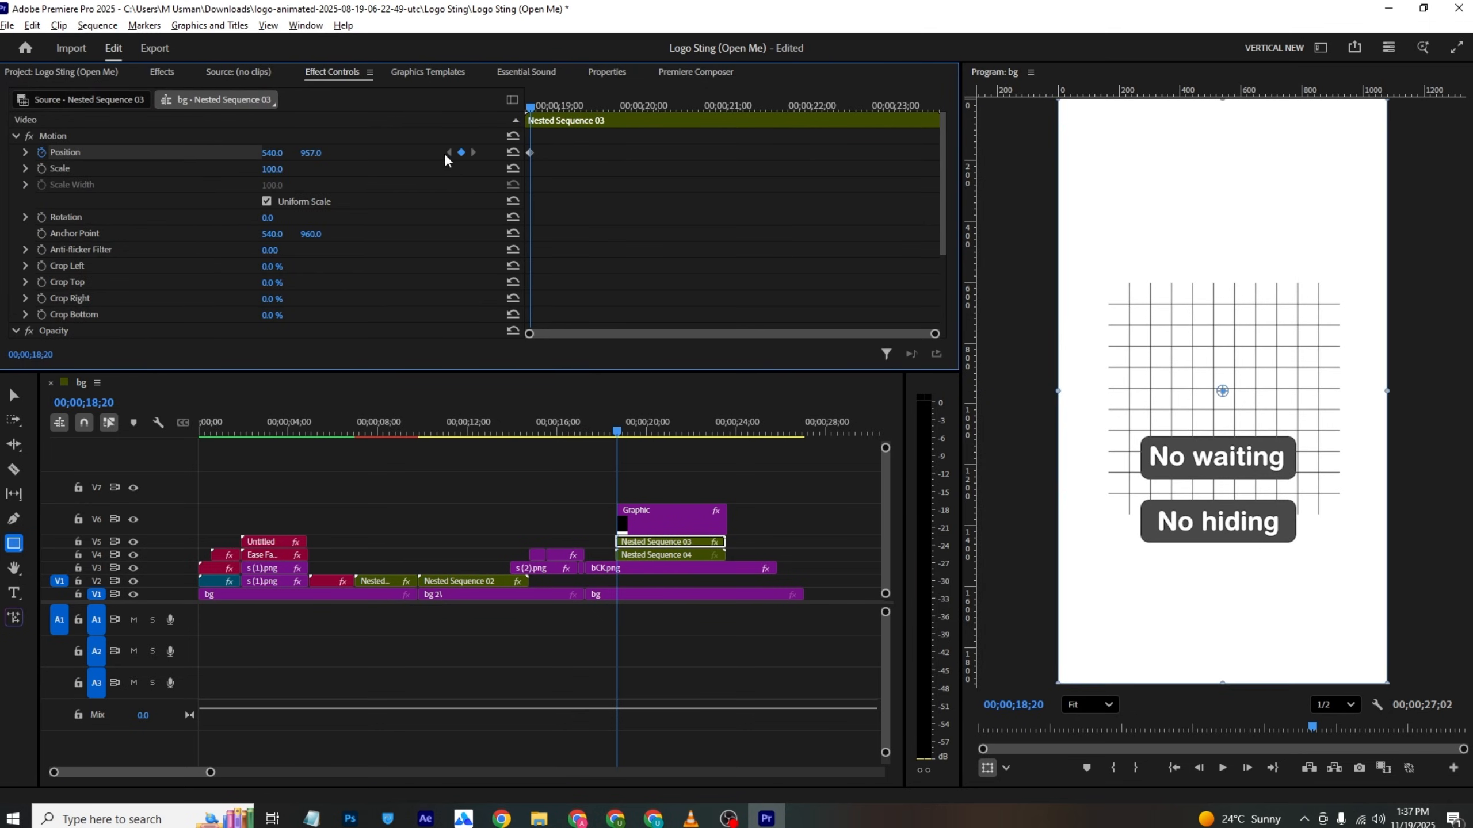
drag(531, 105, 488, 99)
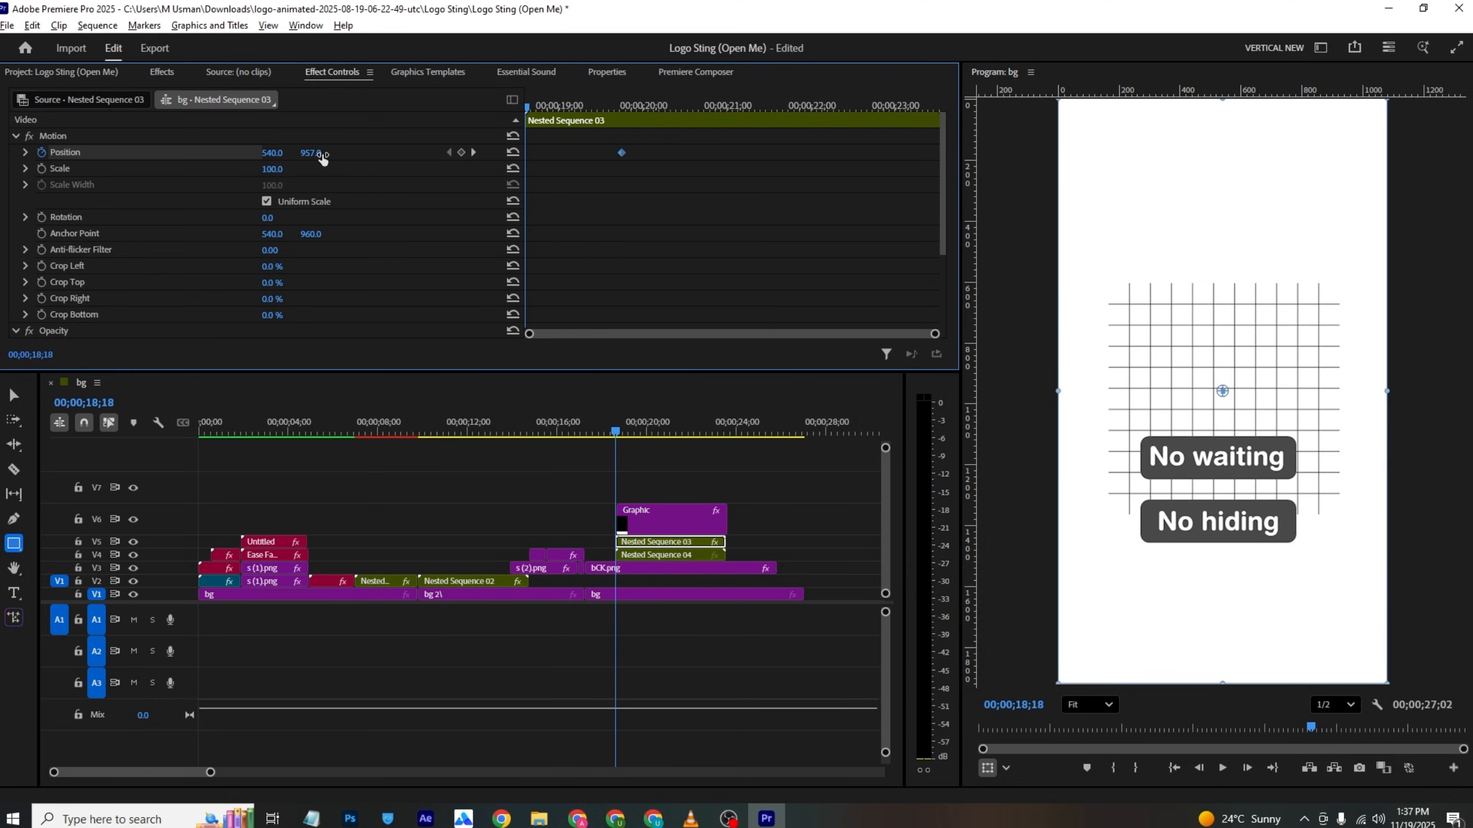
drag(316, 153, 893, 153)
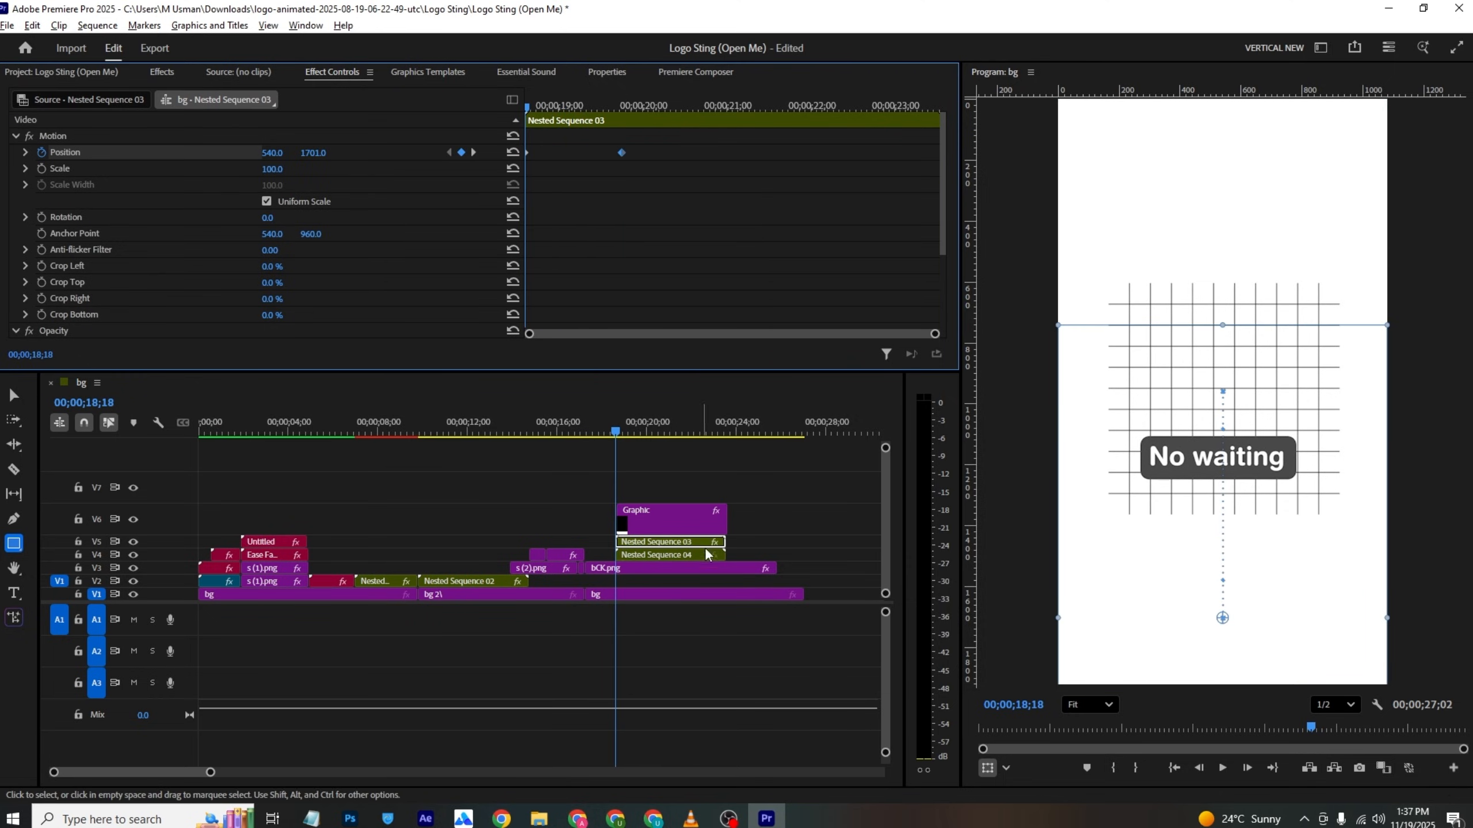
Step: Move the bCK.png grid clip from V3 to V7, above the white rectangle, and check the frame at 00;00;19;24
click(704, 464)
click(637, 568)
drag(674, 564, 667, 488)
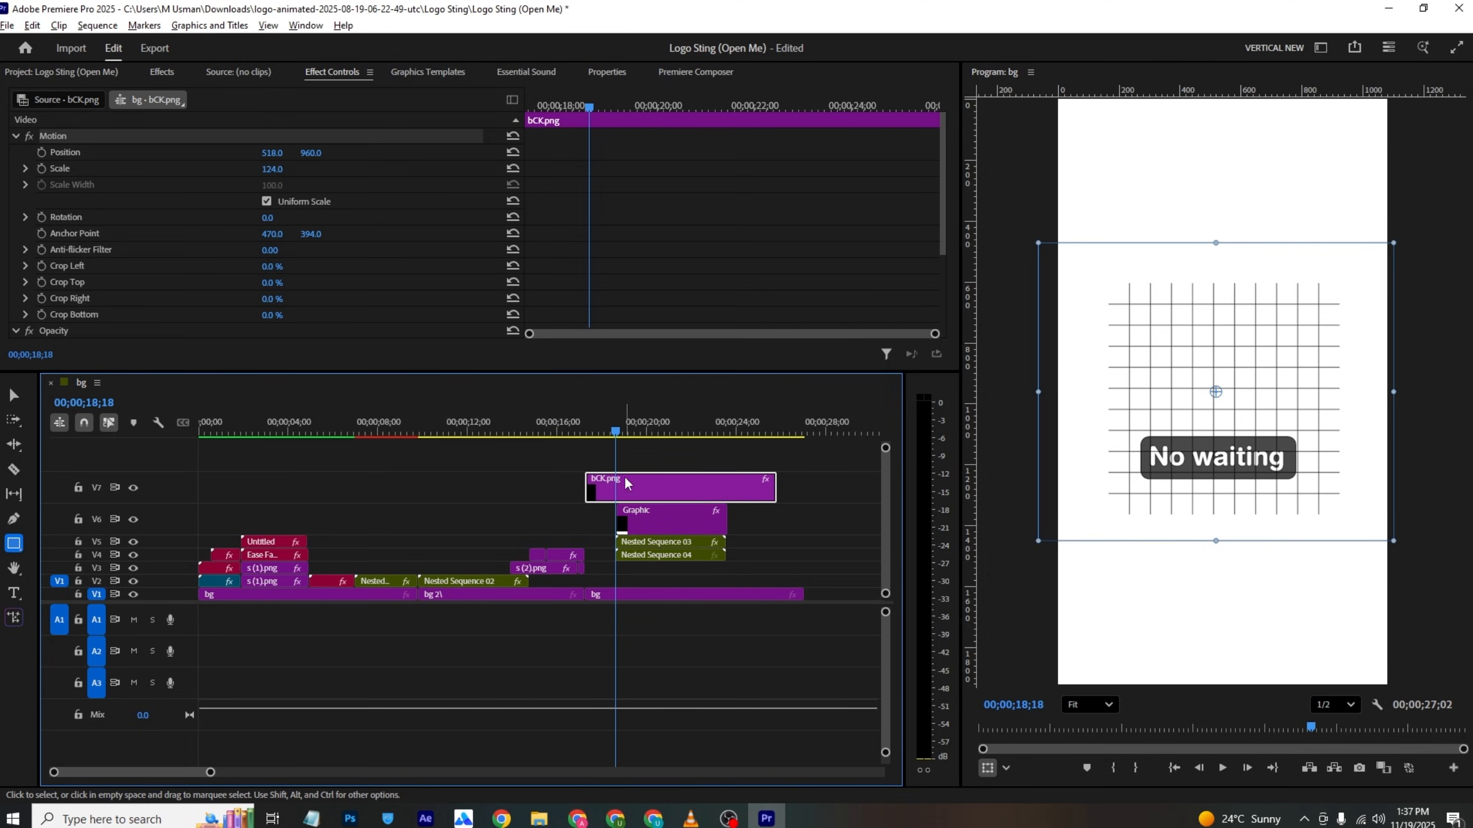
drag(621, 429, 642, 428)
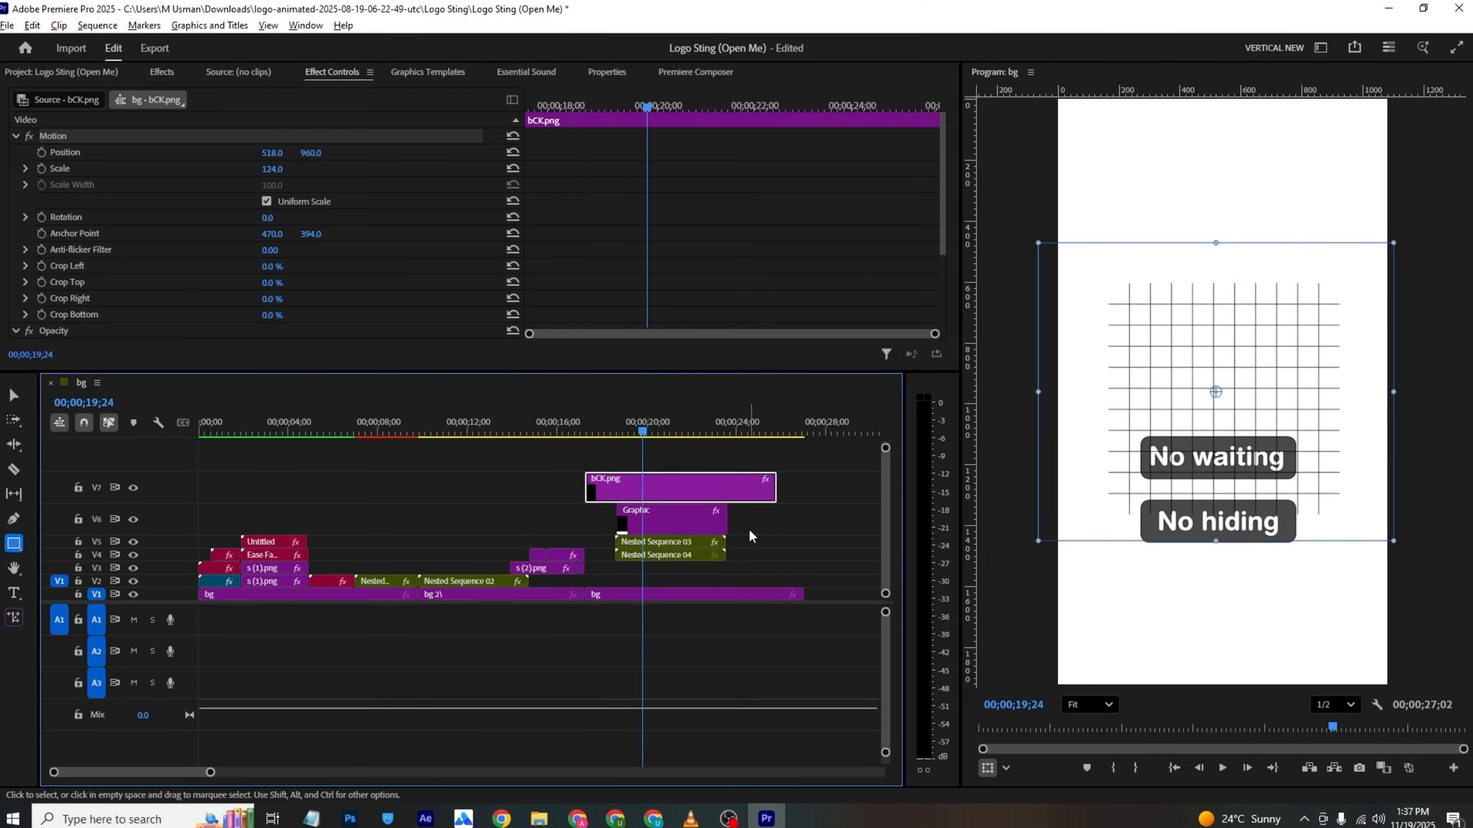
Step: Add a Position keyframe of 540, 960 to the "No waiting" nest and shift it about one second after the clip's start
click(664, 542)
click(665, 555)
drag(572, 109, 466, 92)
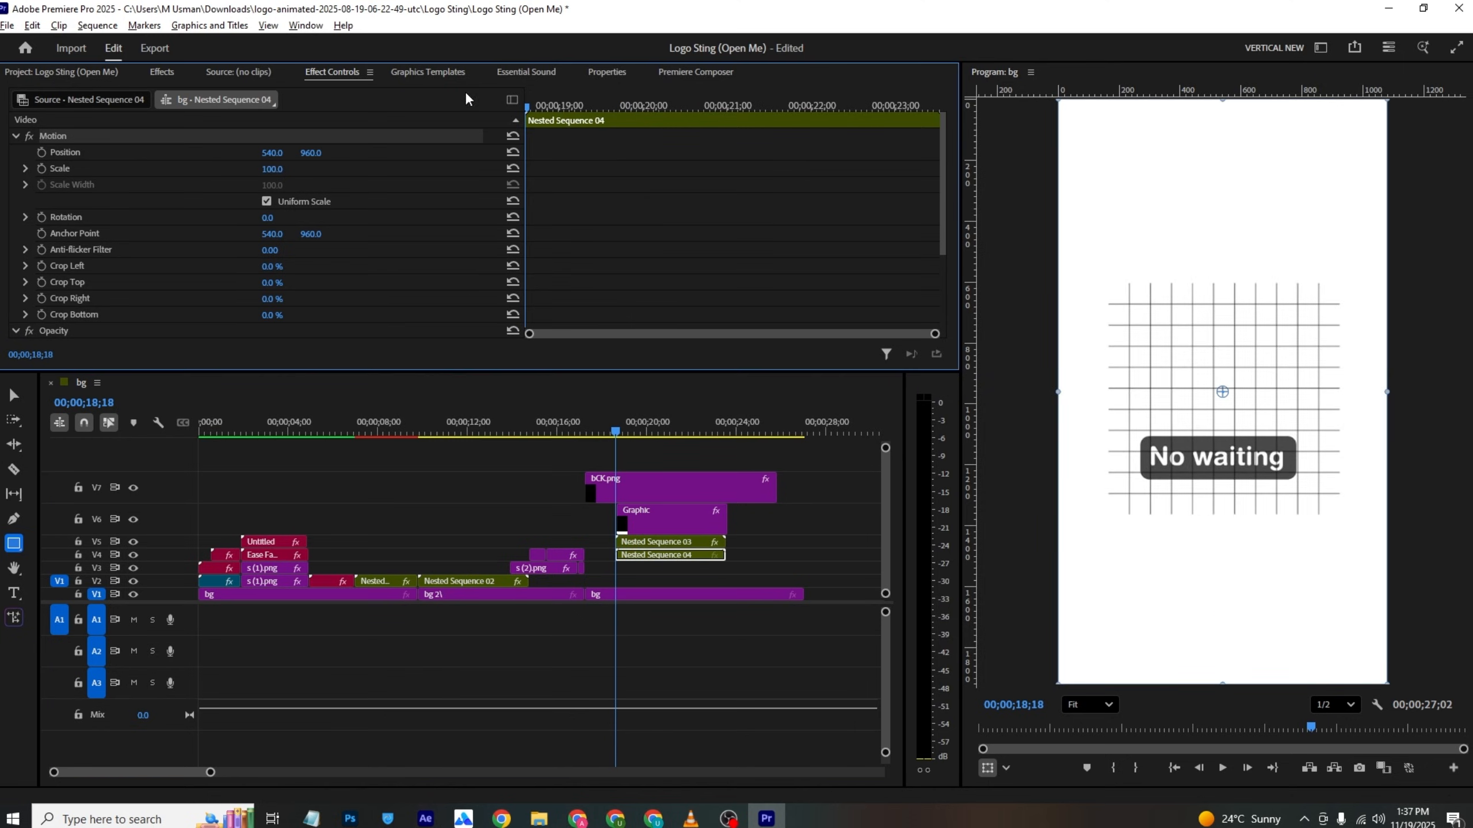
click(41, 151)
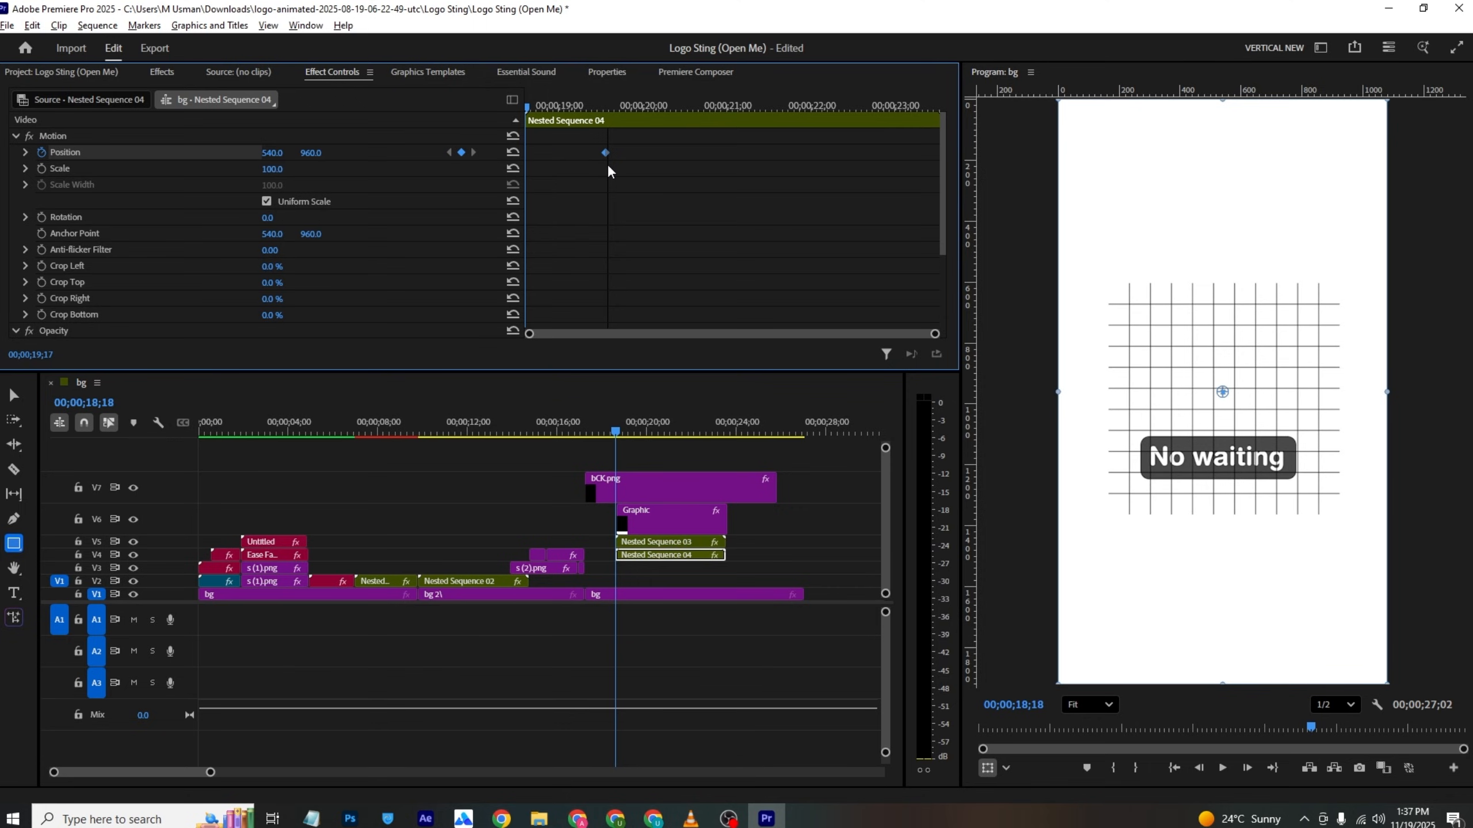
drag(608, 166, 597, 169)
Step: Align the "No waiting" nest's Position keyframe with the "No hiding" nest's end keyframe at 00;00;19;23
click(653, 539)
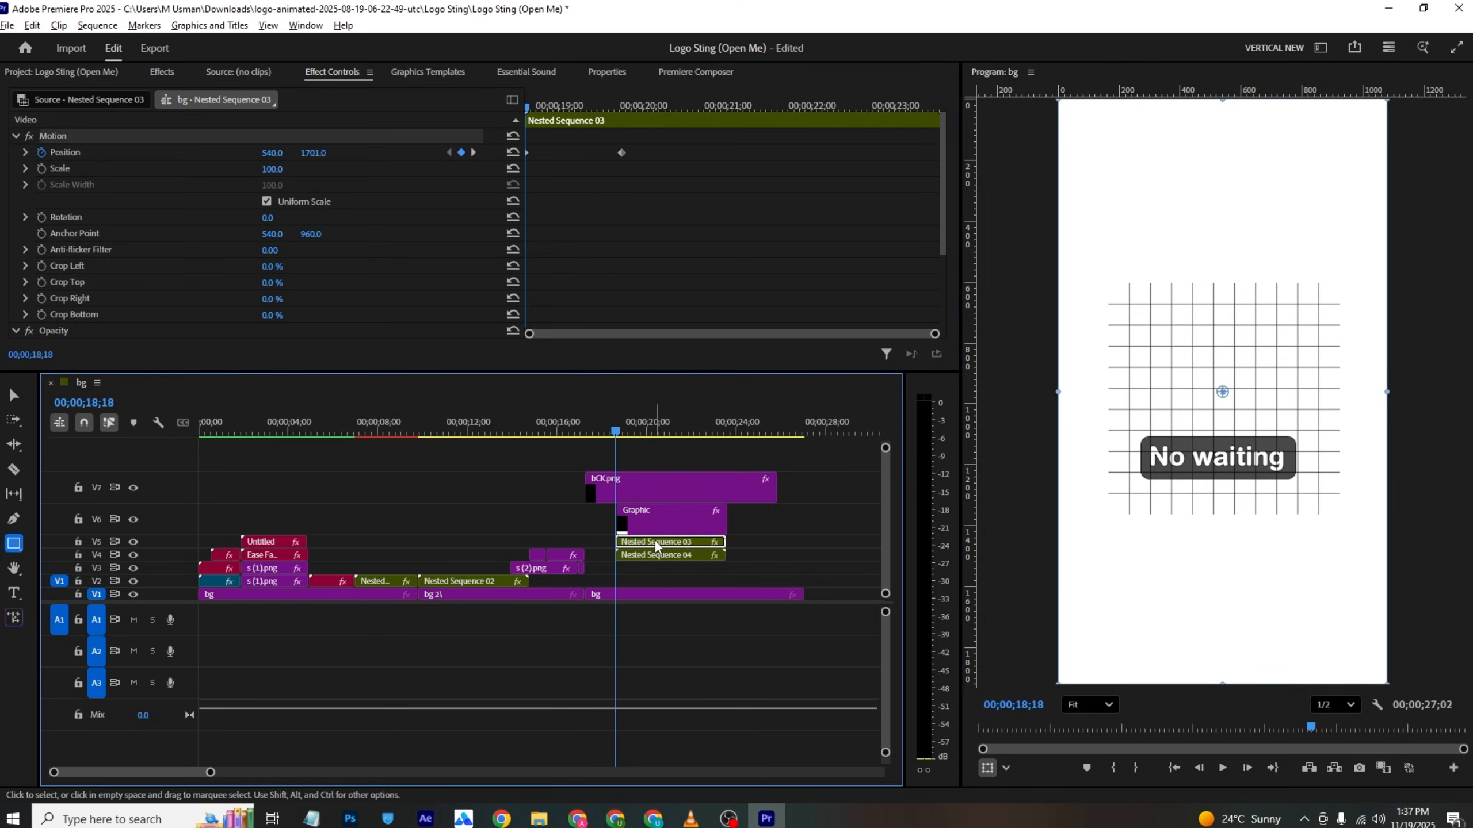
click(607, 108)
click(624, 111)
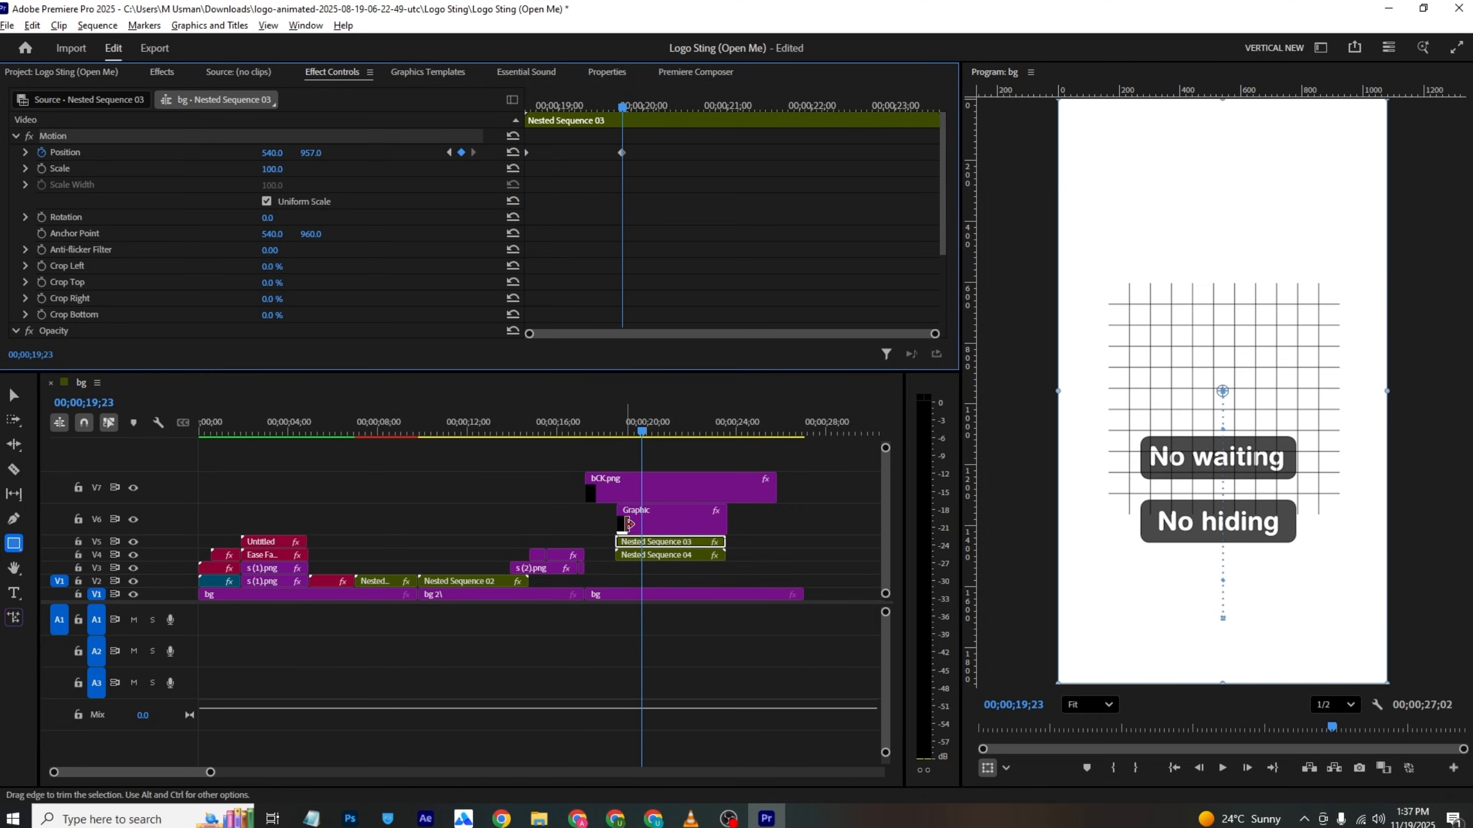
click(653, 562)
click(658, 558)
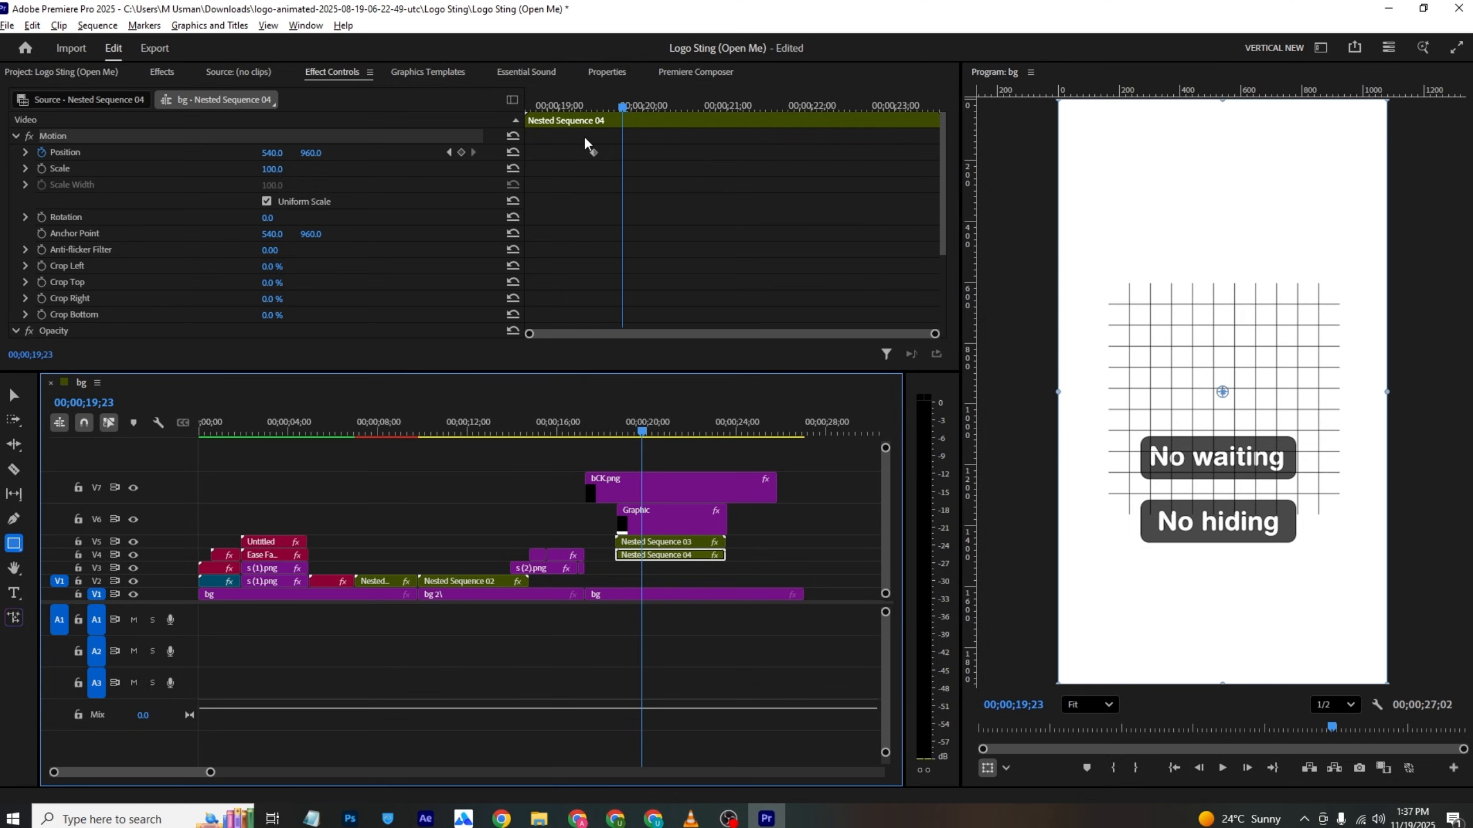
click(614, 157)
Step: Set the "No waiting" nest's Position Y to 2216 at 00;00;18;18, save the project and play back the rising labels
key(Up)
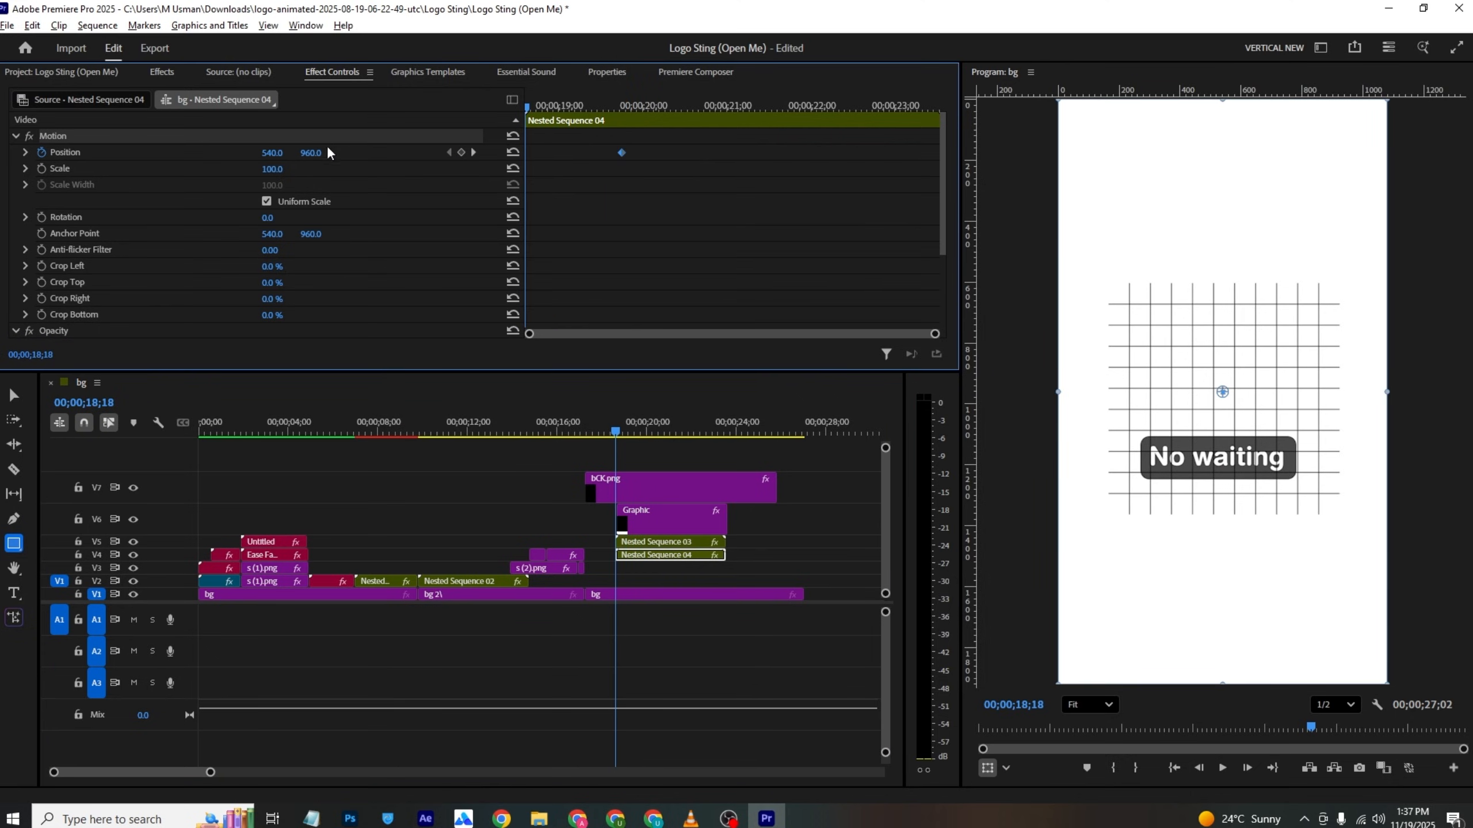
drag(317, 152, 439, 453)
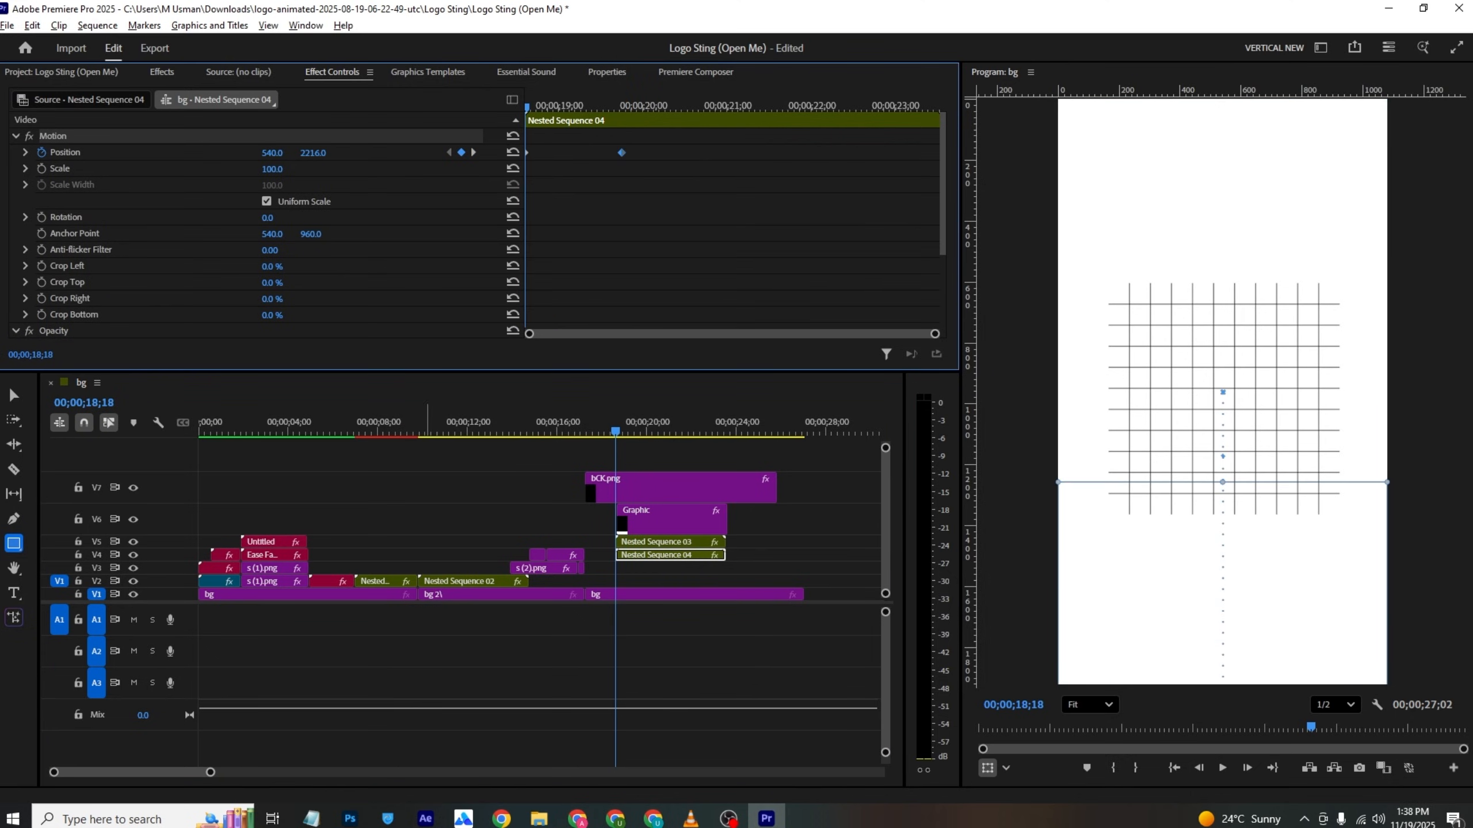
key(ctrl+s)
key(space)
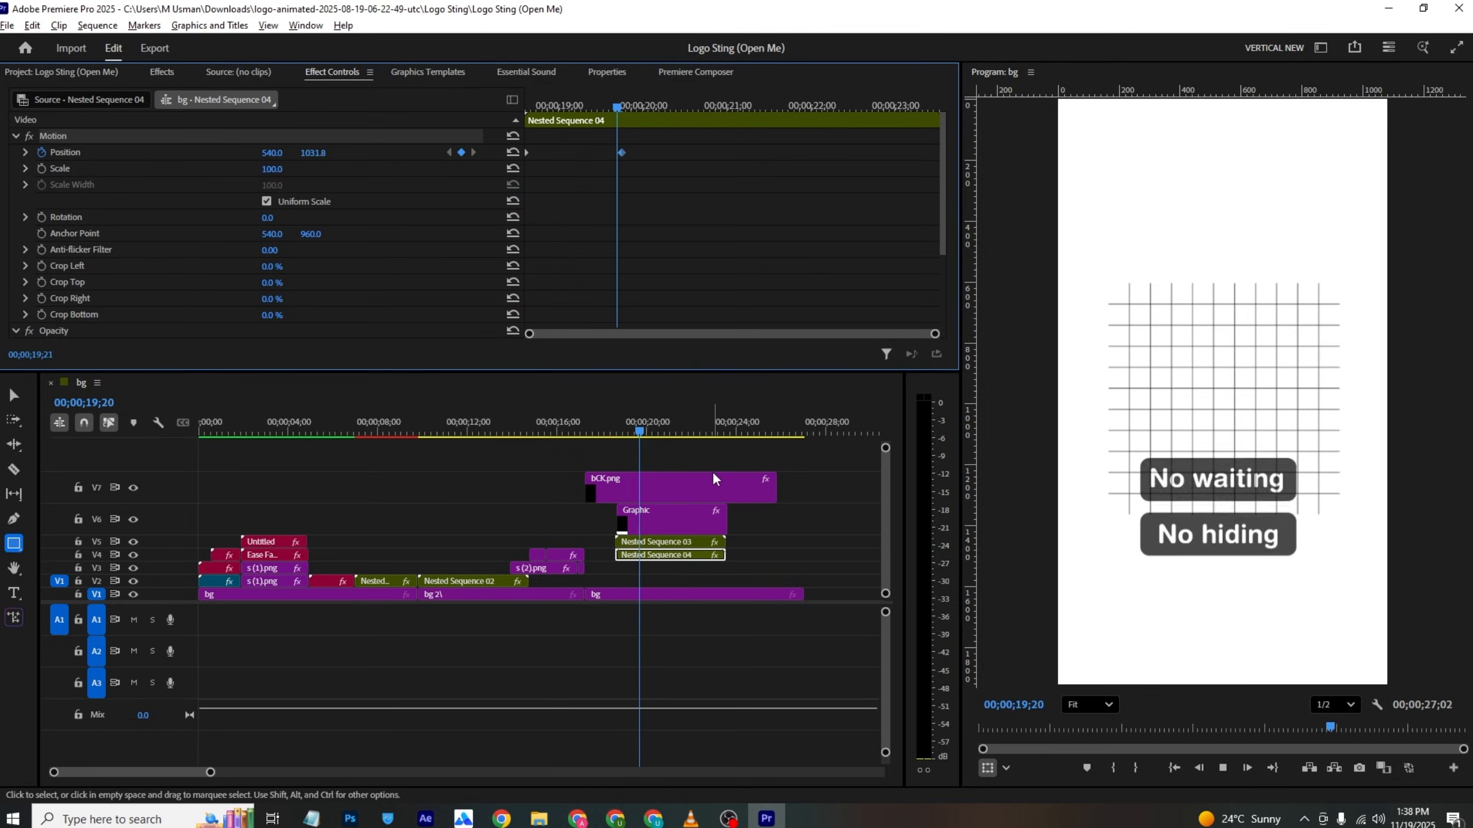
key(space)
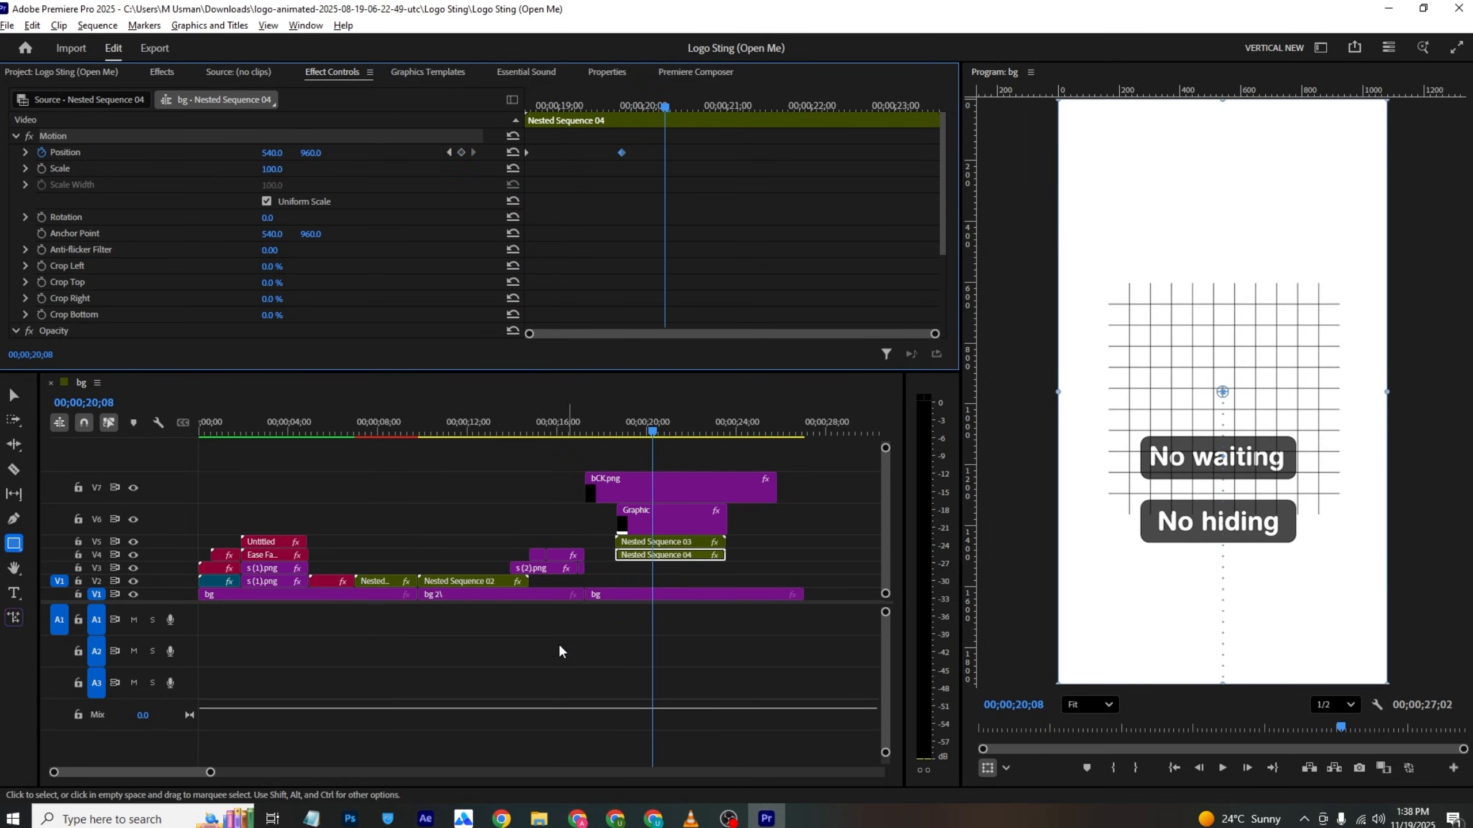
Step: Compare the label scene with the paused reference frame in VLC and return to Premiere Pro
click(690, 818)
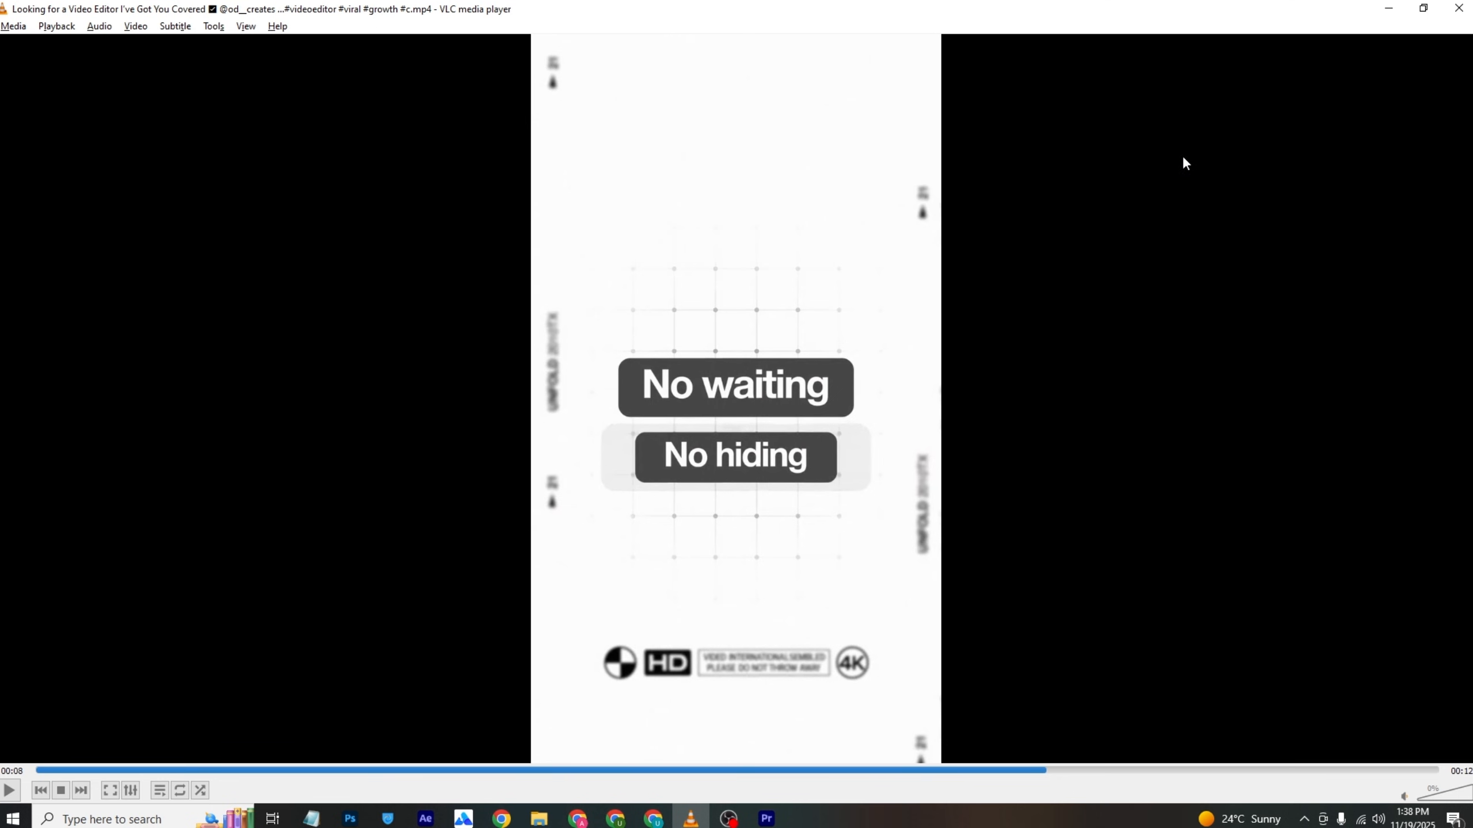
click(766, 818)
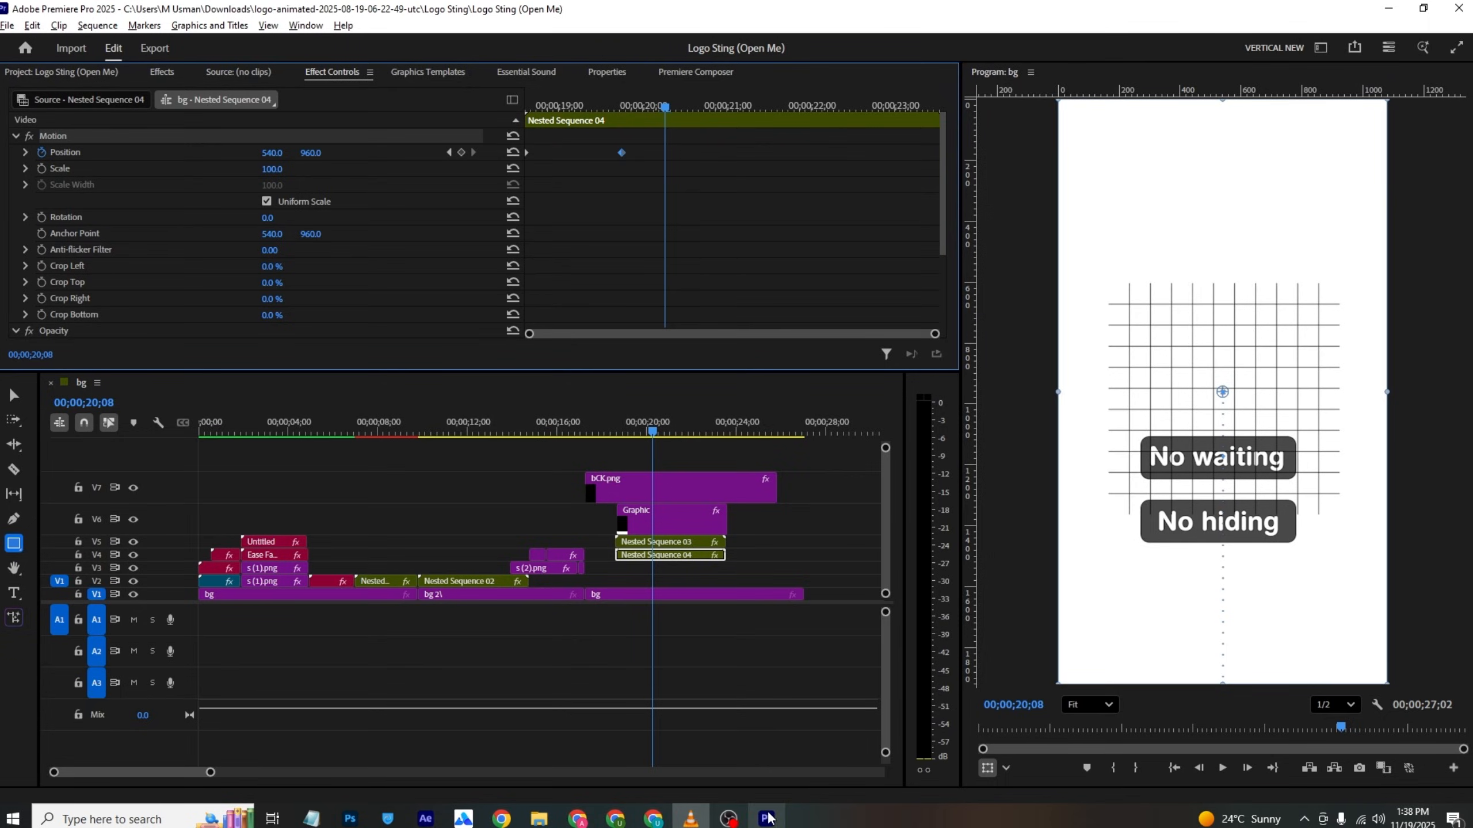
click(1119, 143)
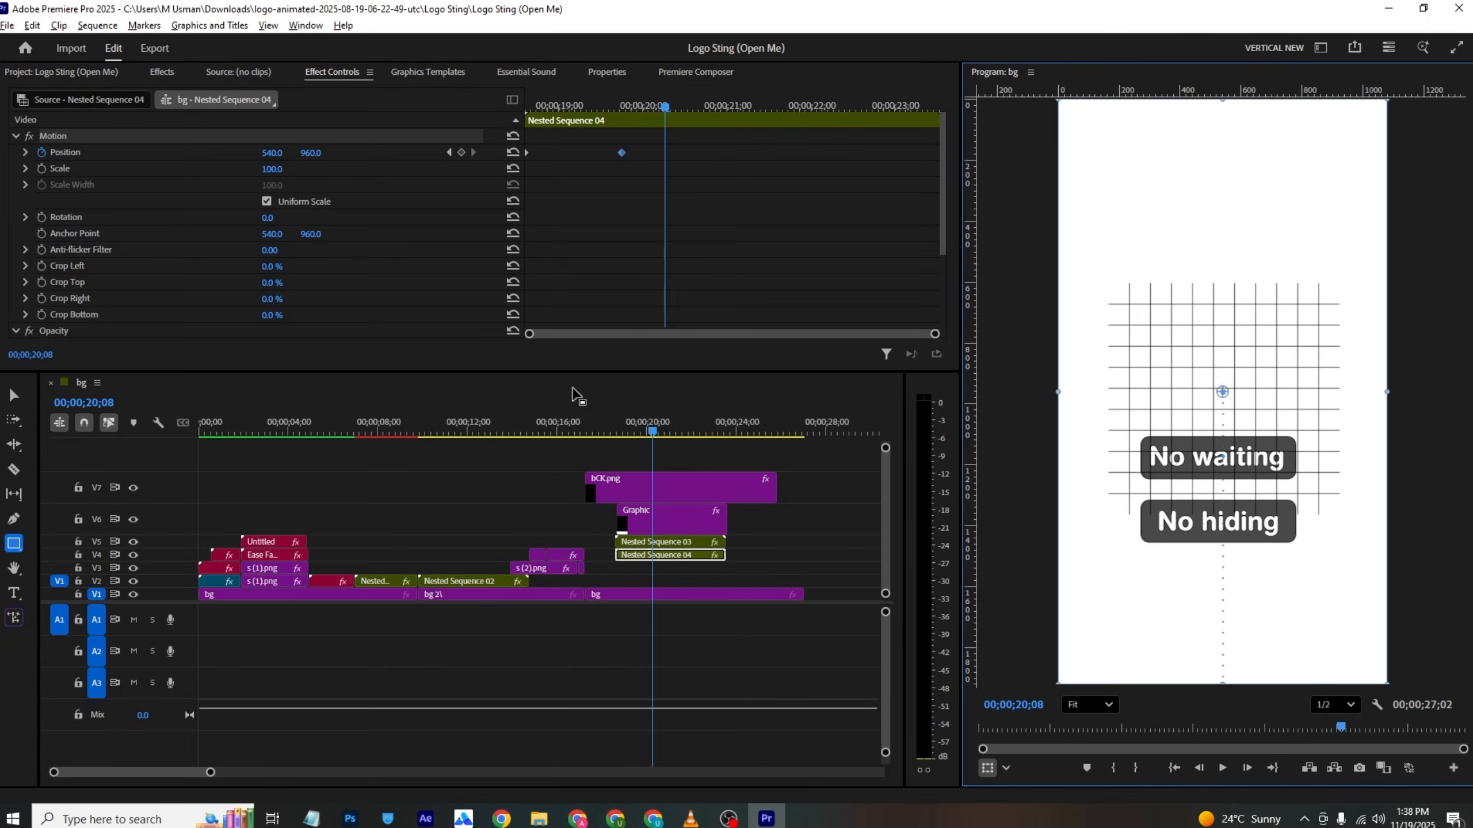
Step: With nothing selected, draw a short vertical line near the frame's upper-left corner using the Pen tool at 00;00;20;08
click(14, 518)
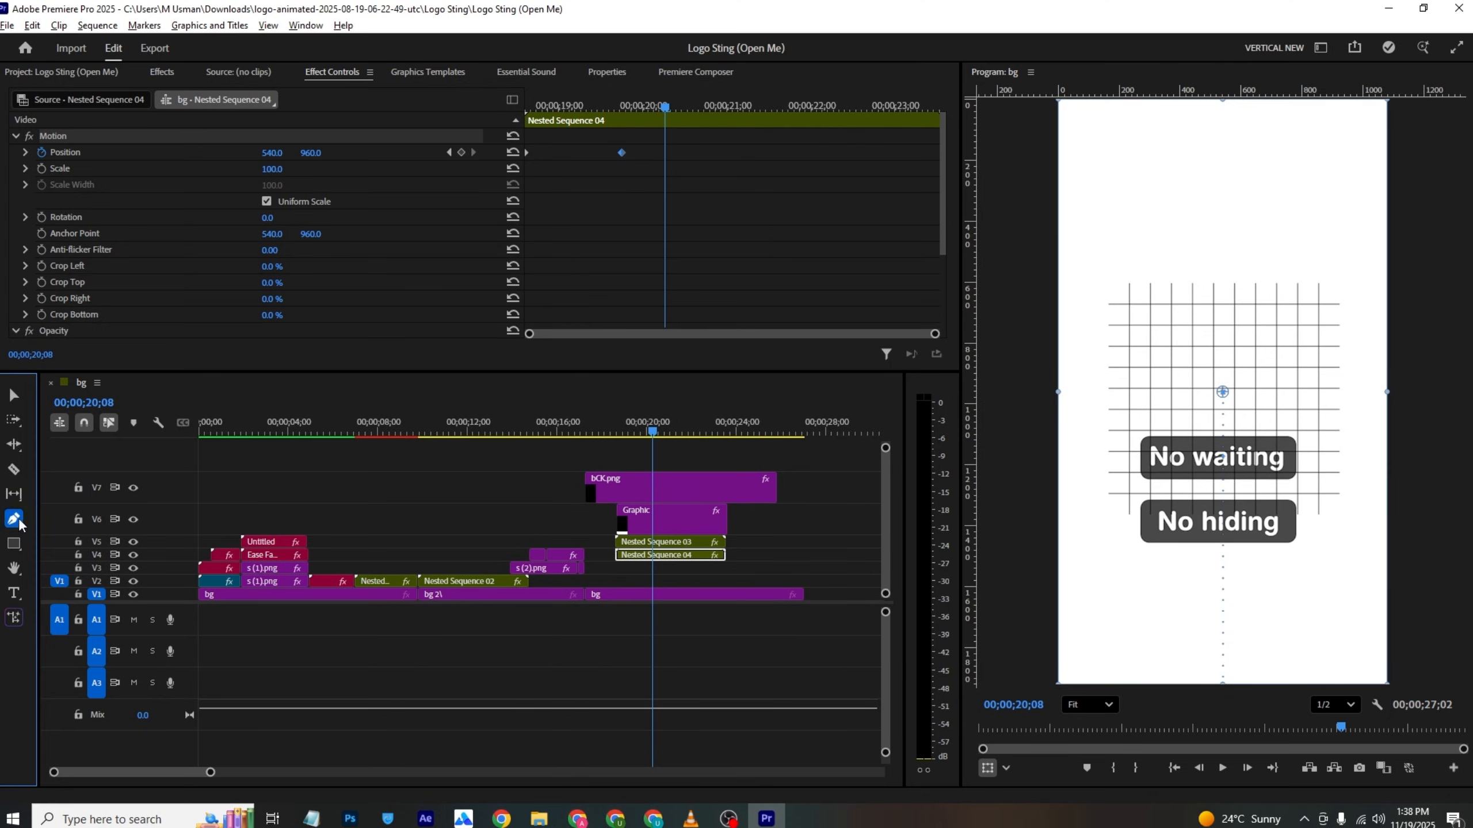
click(1094, 128)
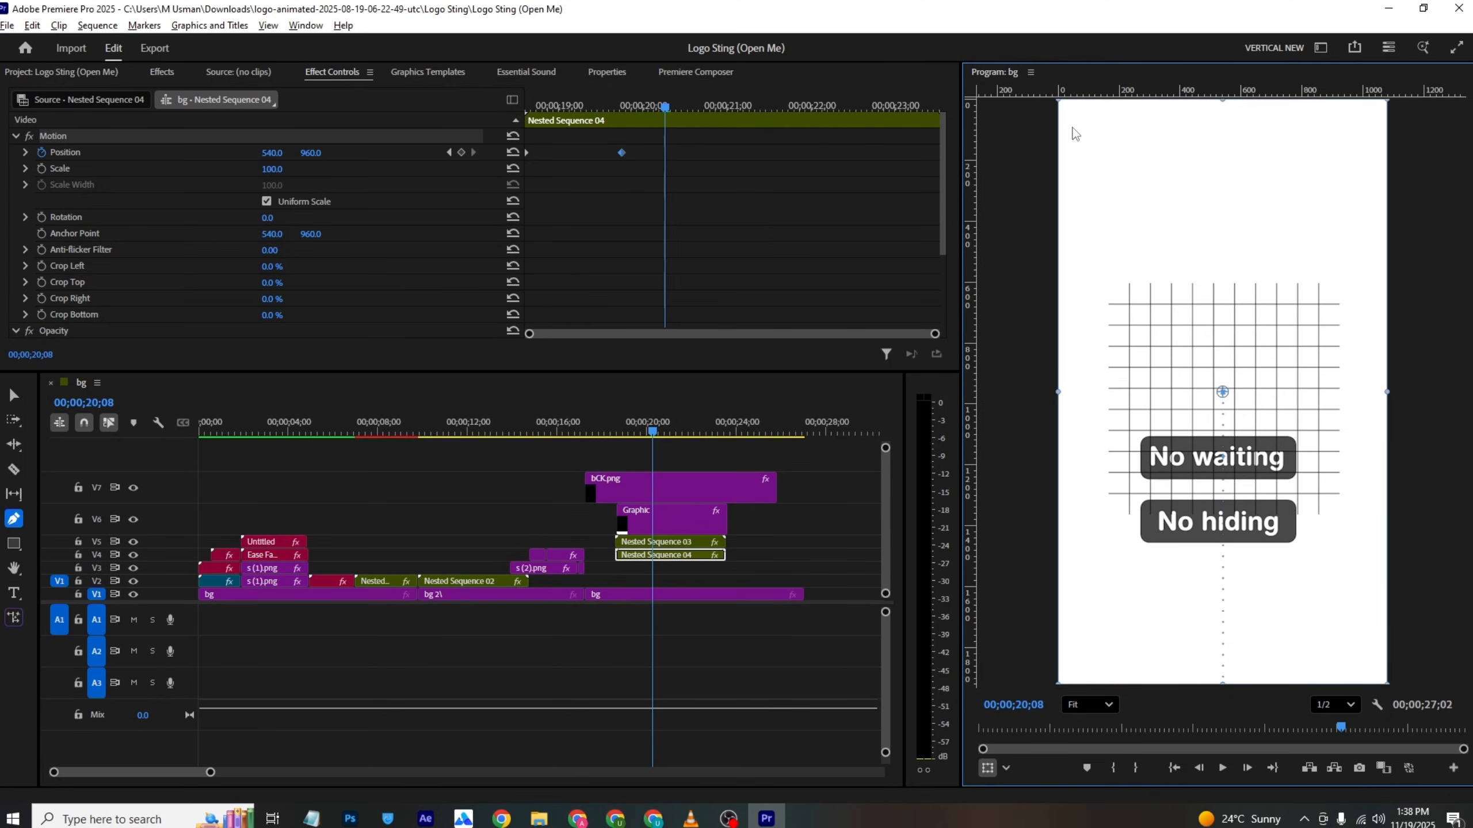
click(321, 490)
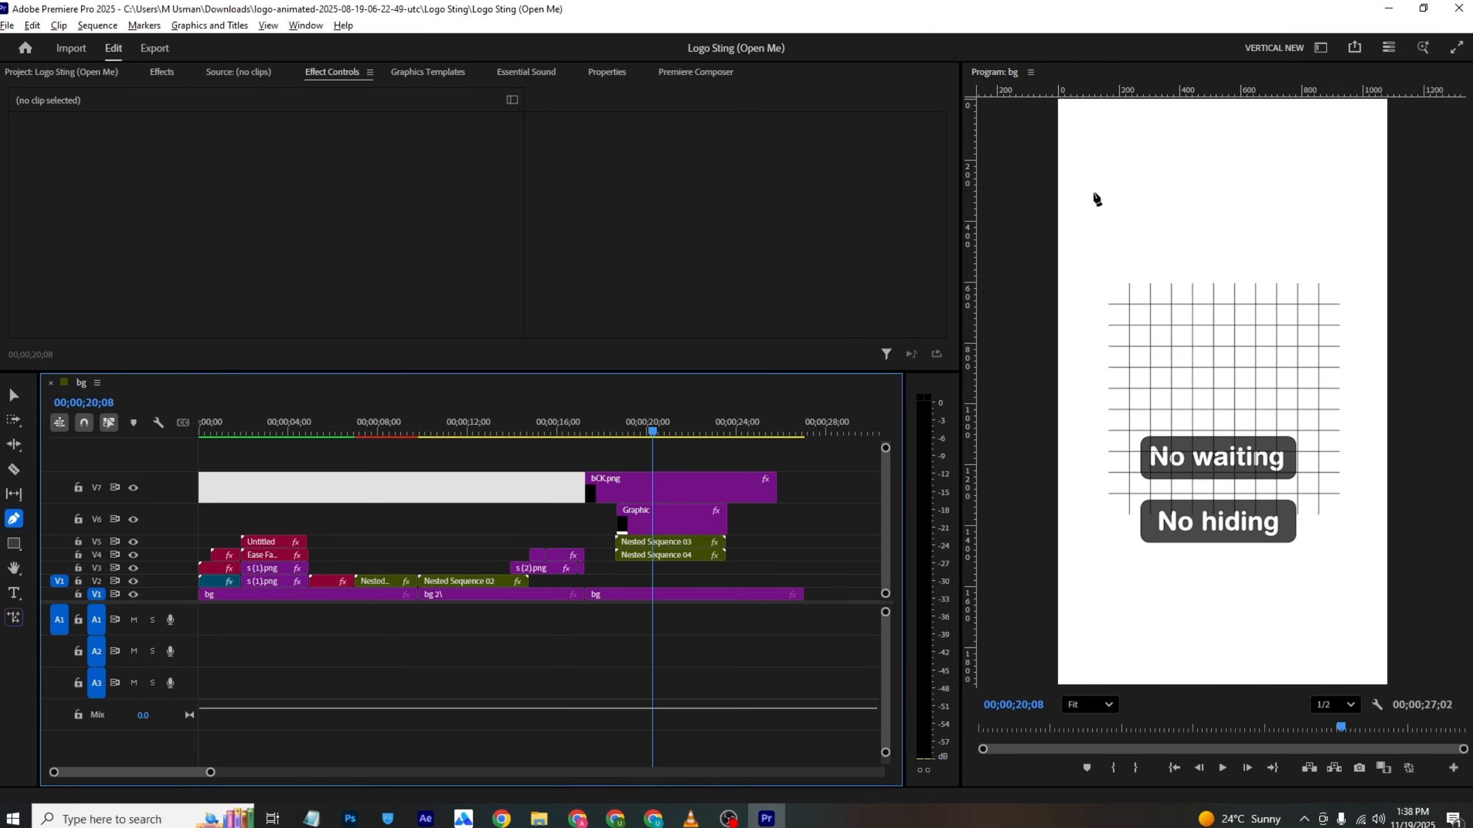
click(1066, 120)
click(1066, 186)
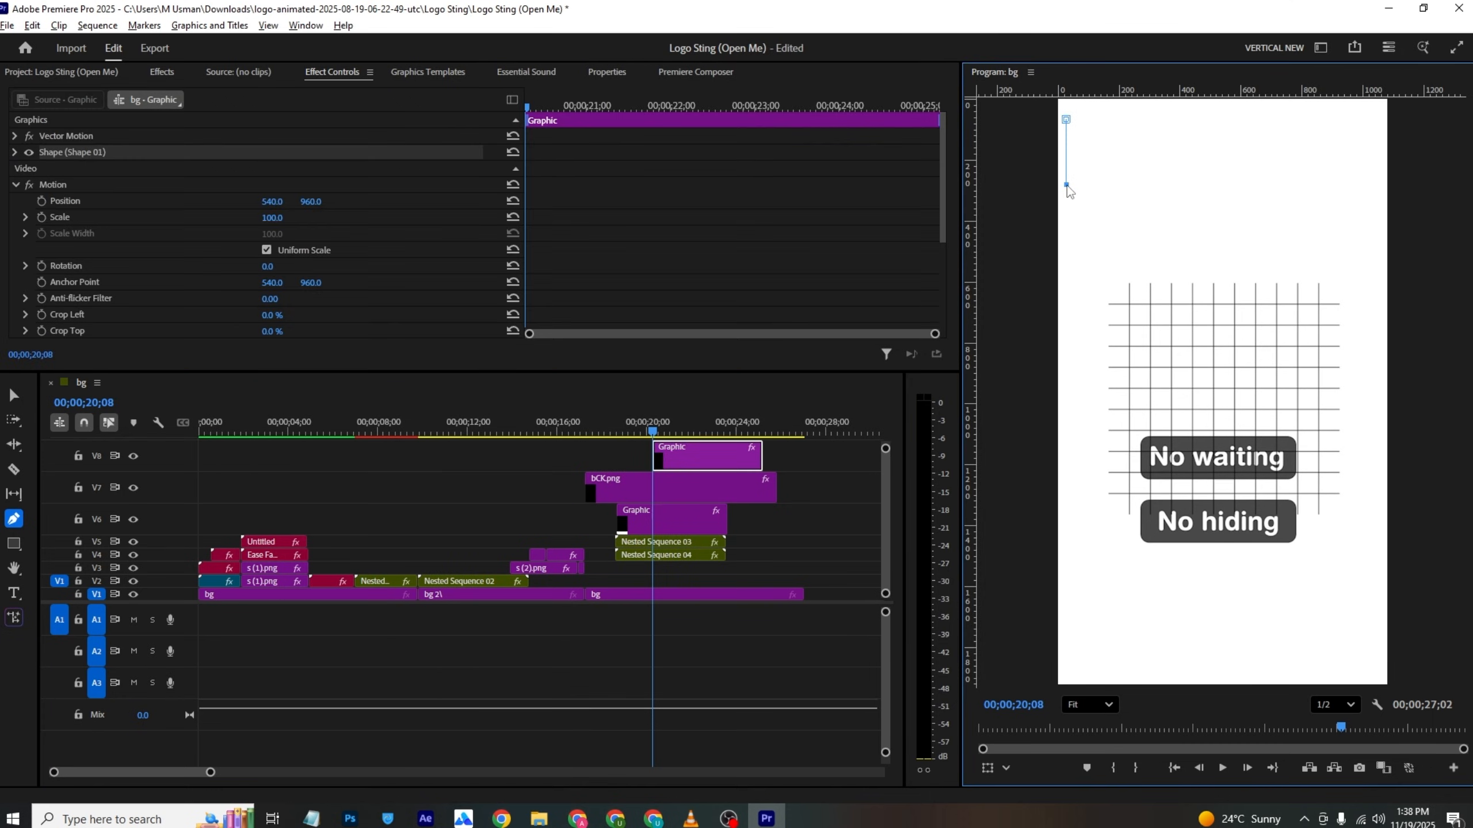
Step: Turn off the vertical line's fill, give it a black 6 px outer stroke, and save the project
click(603, 72)
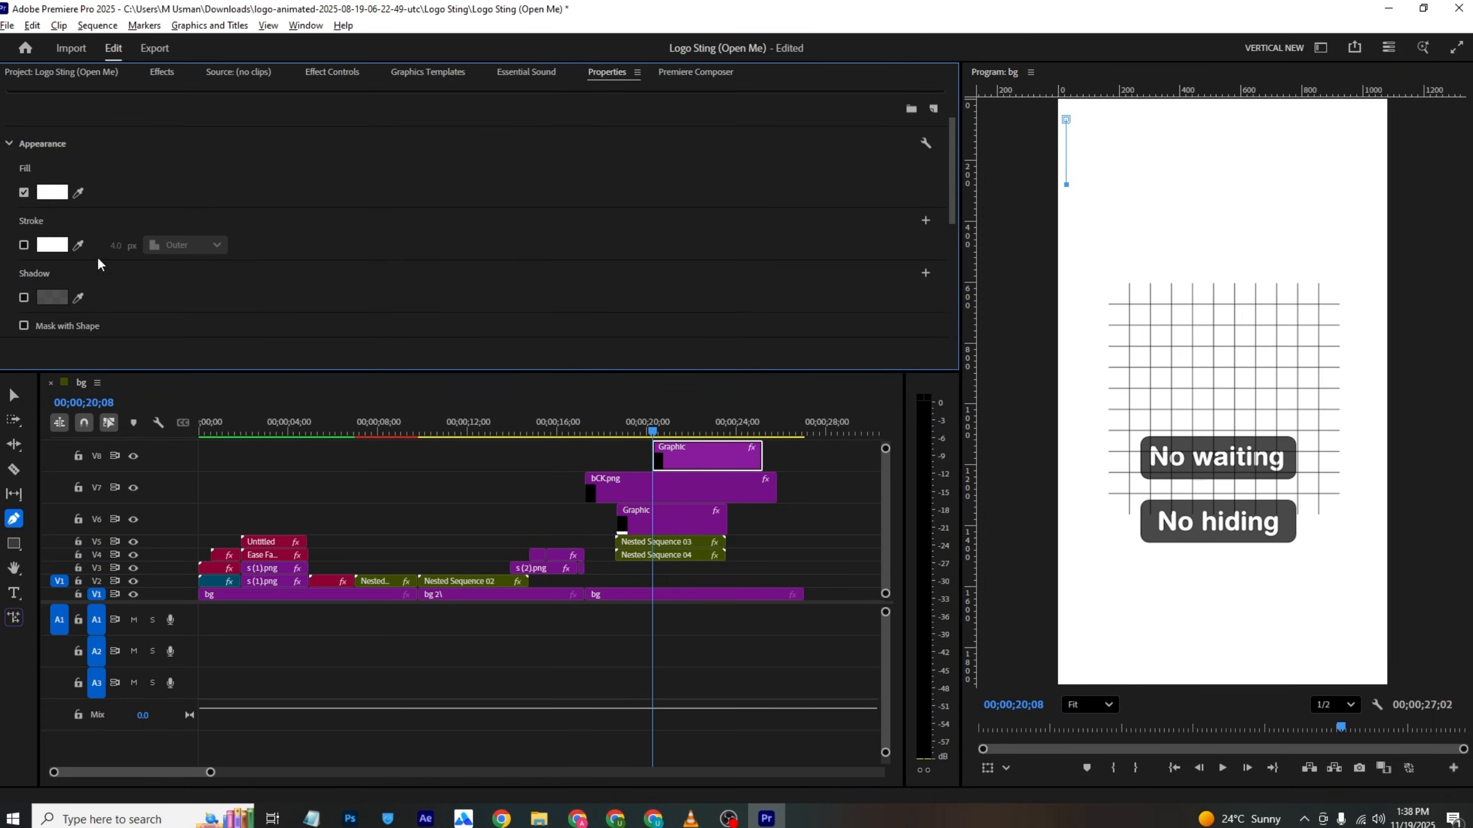
click(53, 192)
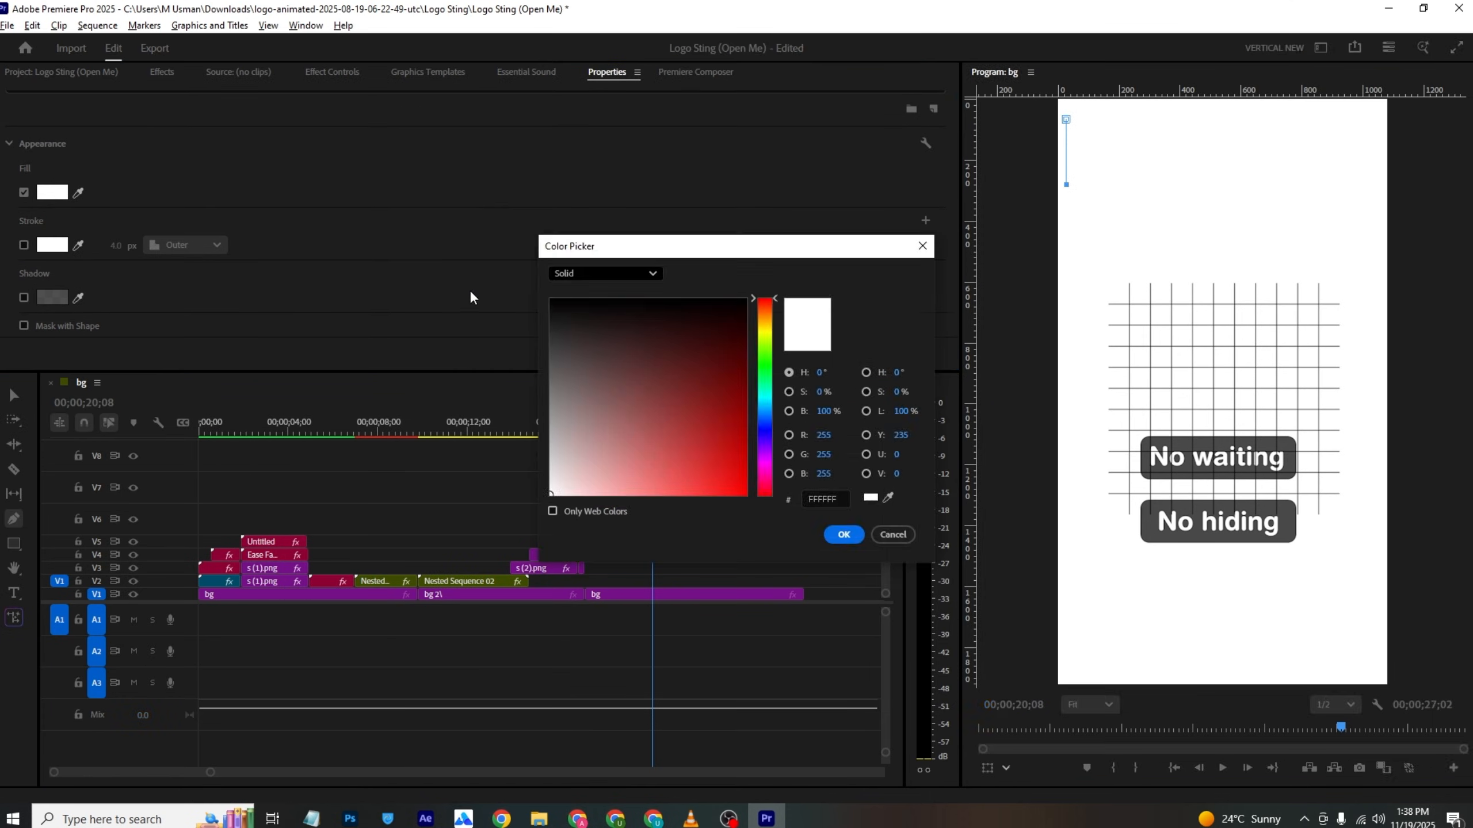
click(842, 534)
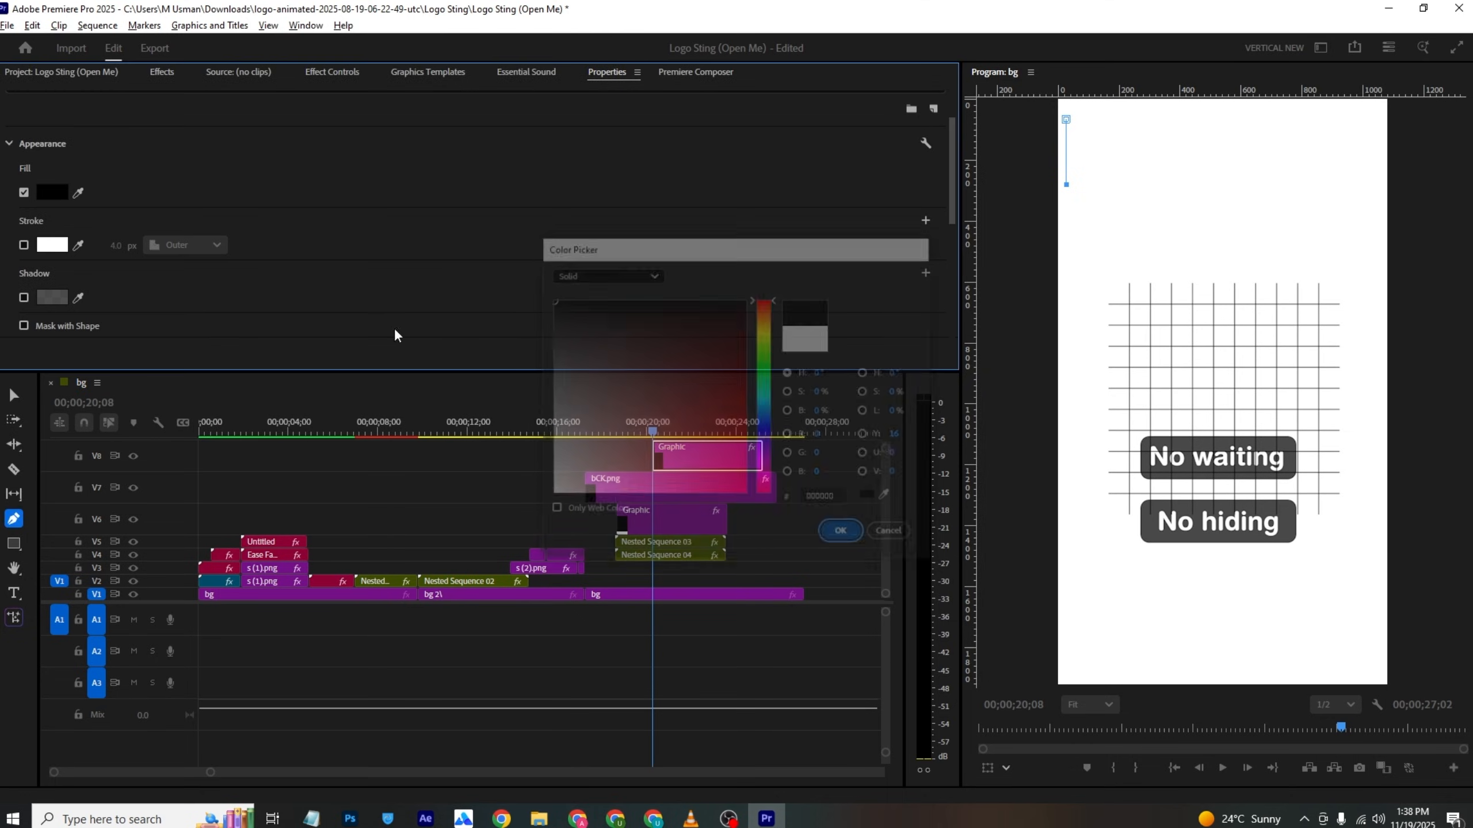
click(25, 245)
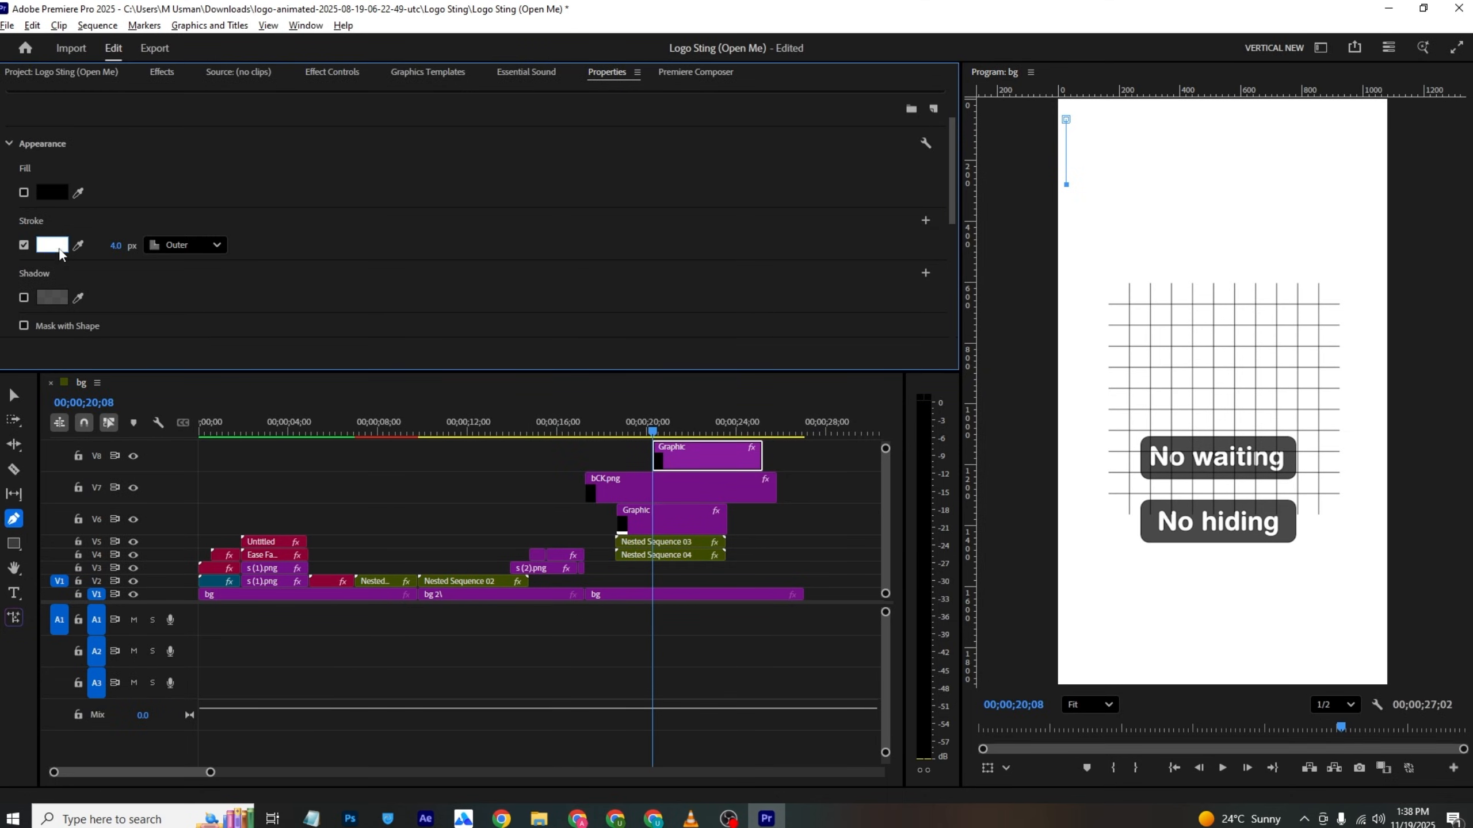
click(58, 249)
click(843, 534)
mouse_move(121, 246)
mouse_down()
mouse_move(135, 247)
mouse_move(122, 246)
mouse_up()
key(ctrl+s)
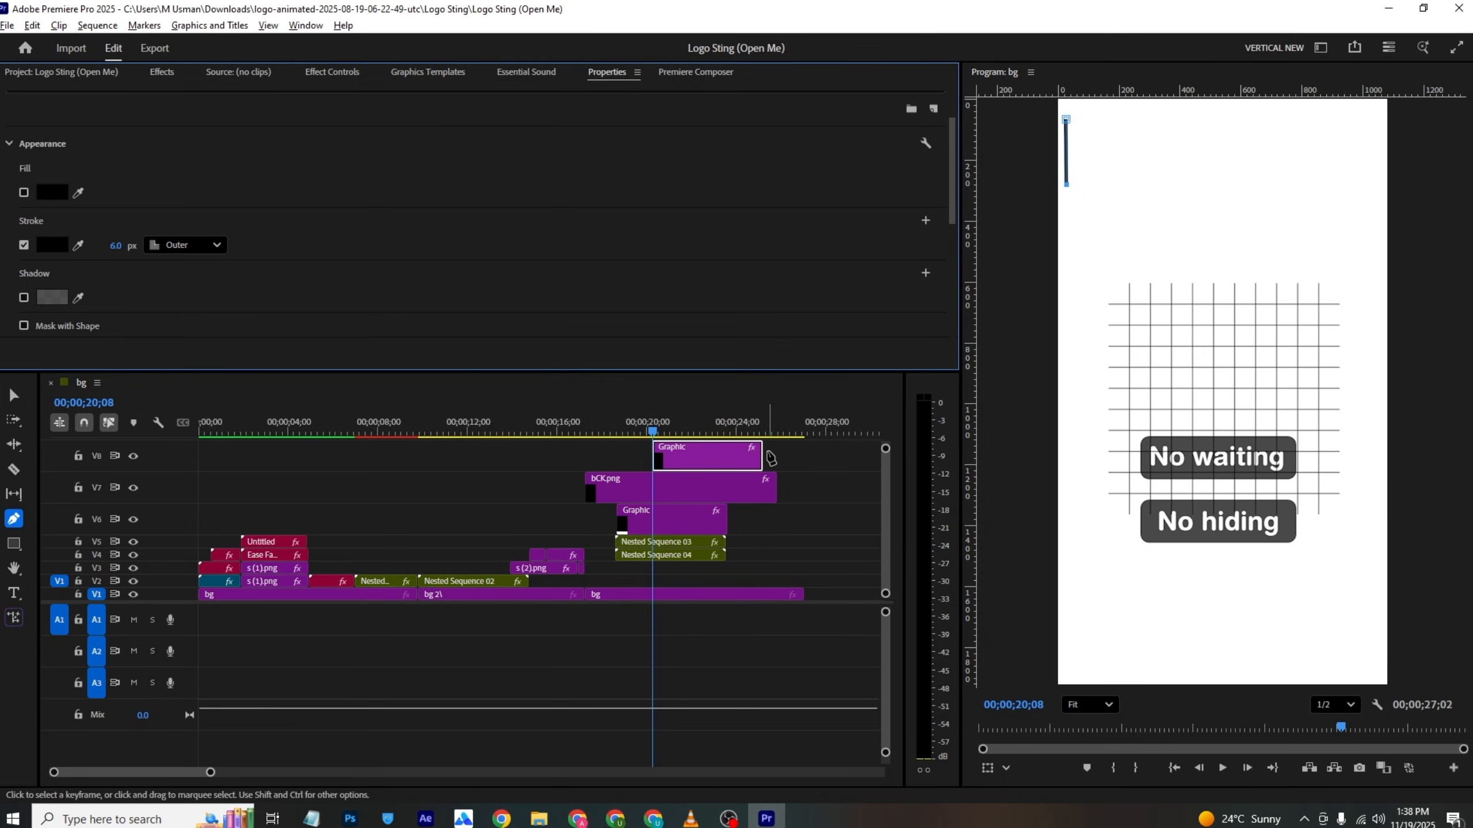
Step: Duplicate the line graphic onto track V9 and set the copy's Position X to 1485
drag(886, 449, 886, 444)
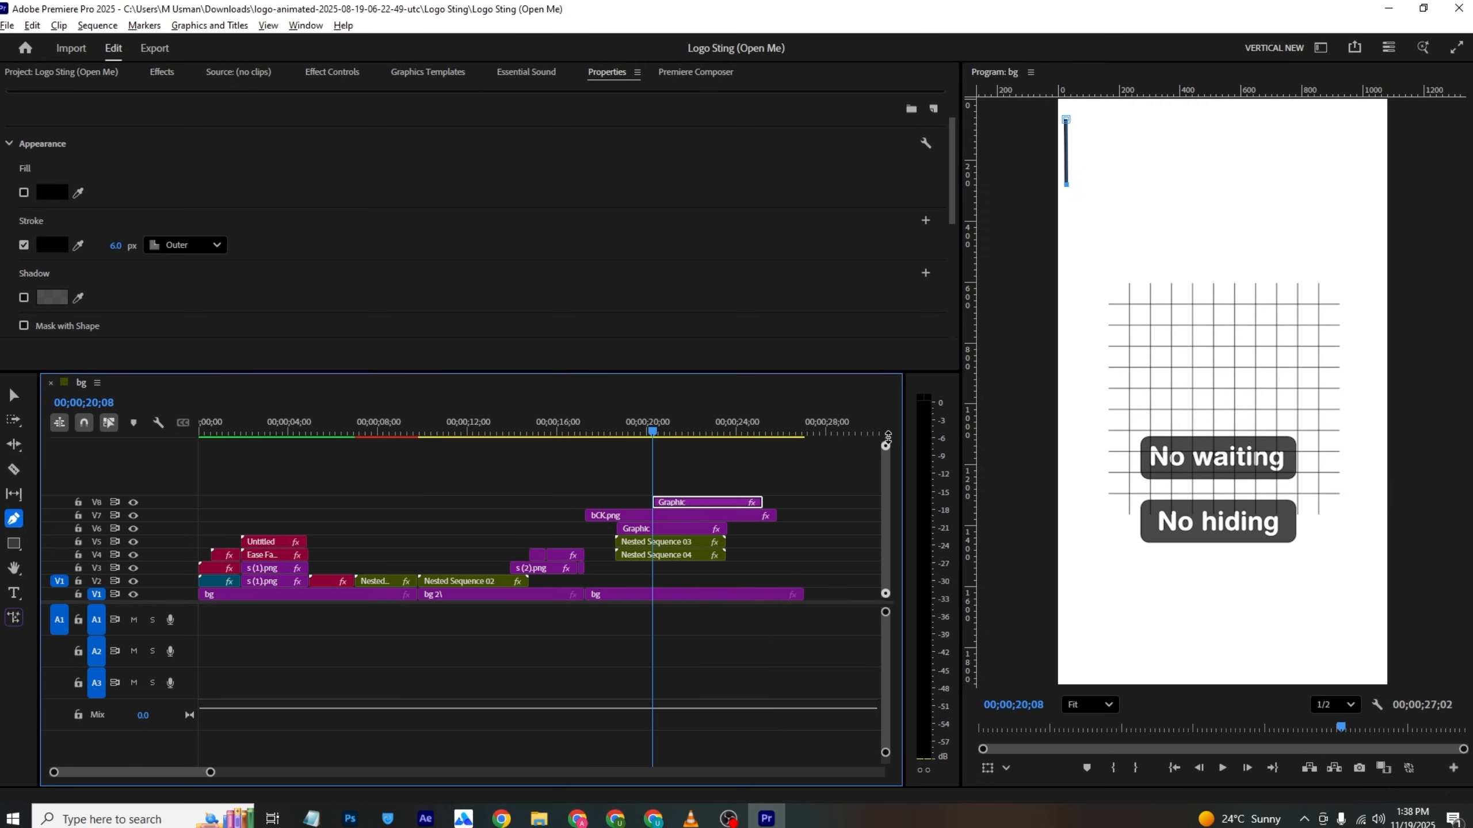
key(v)
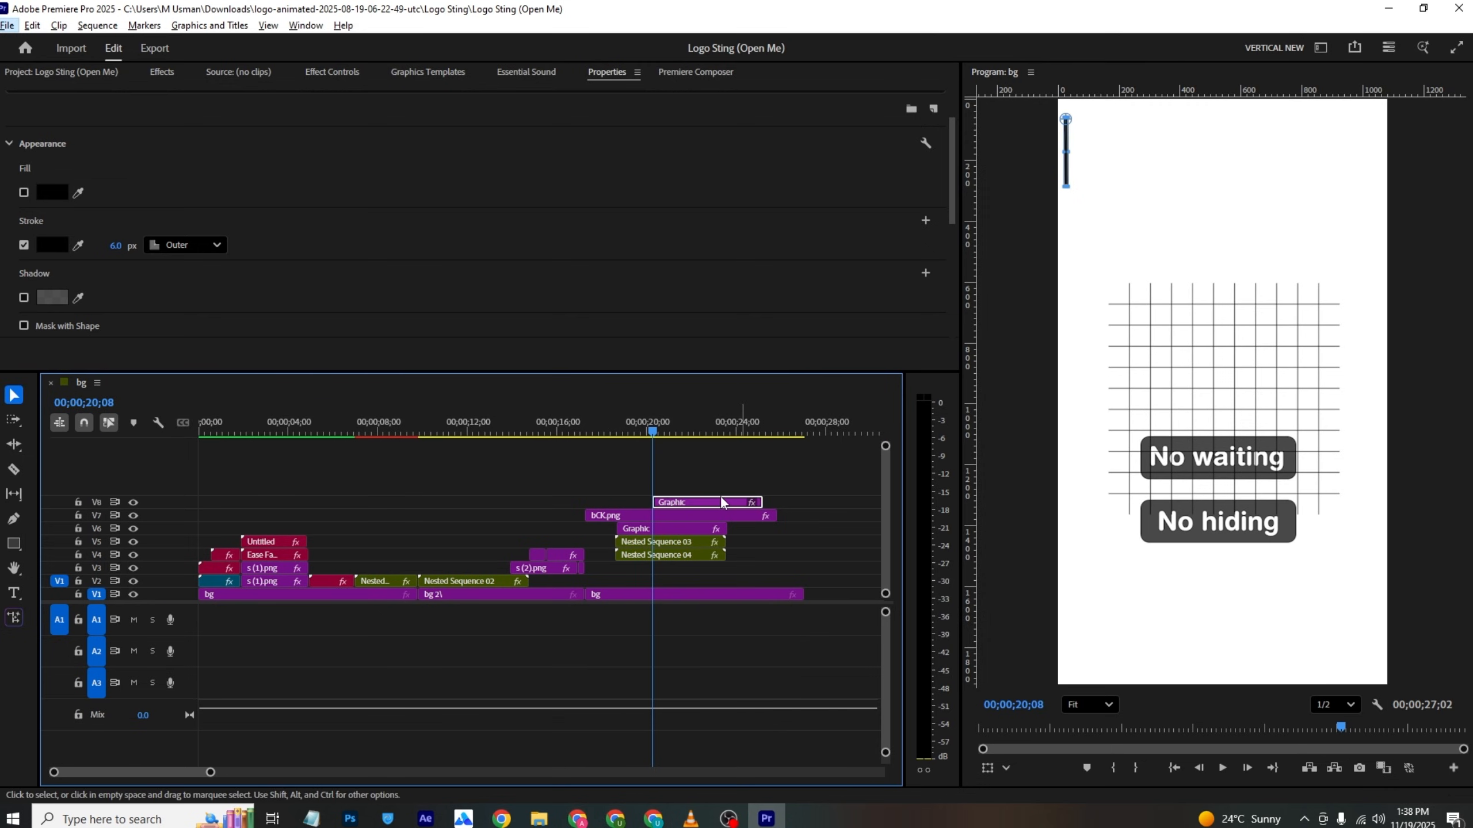
key(alt+v)
click(705, 503)
drag(700, 503, 706, 486)
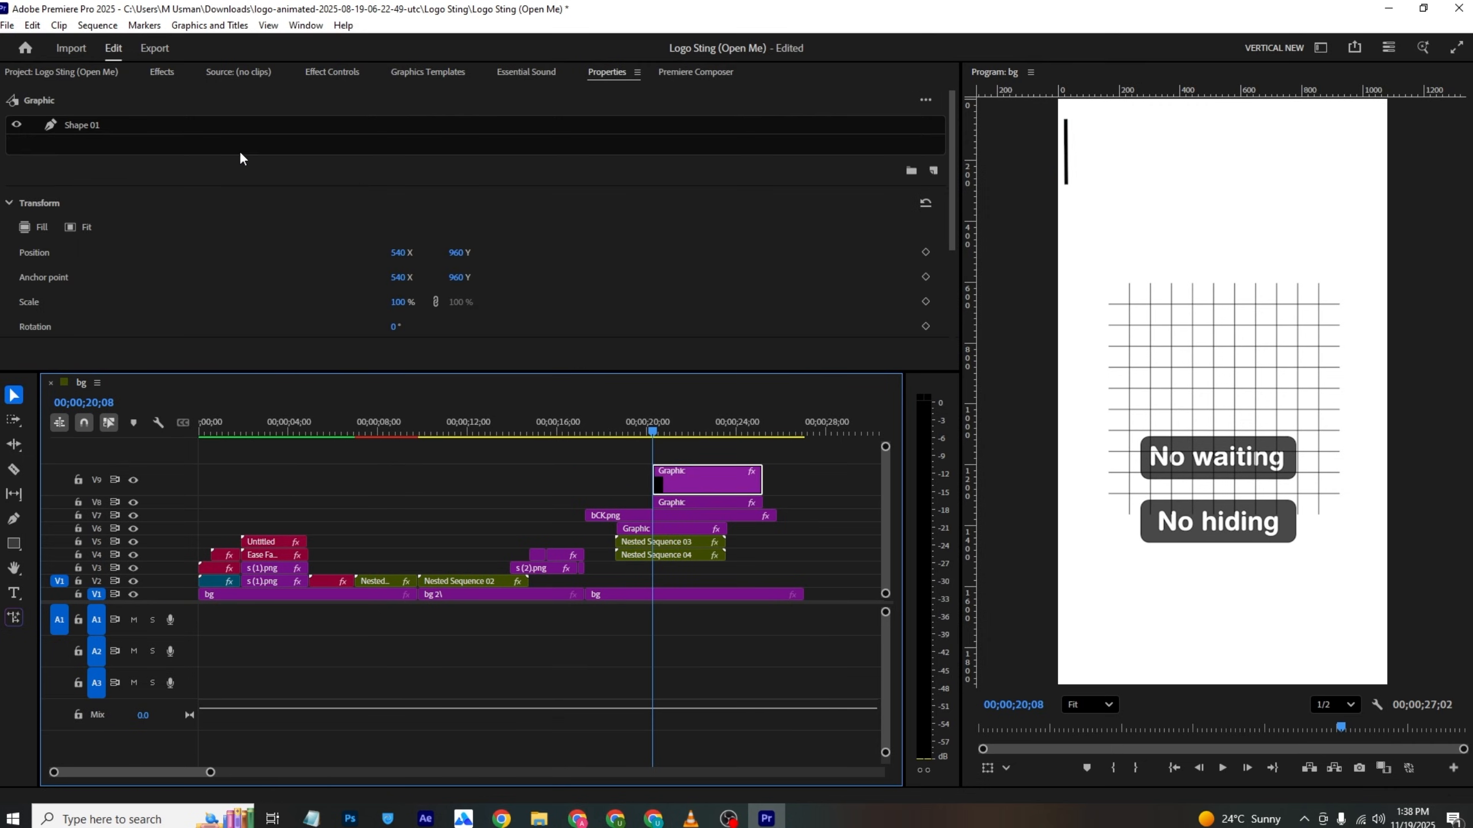
click(302, 73)
drag(273, 201, 400, 201)
Step: Check the reference frame in VLC, then copy the s (1).png clip's Gaussian Blur onto both vertical line graphics in Premiere Pro
click(690, 818)
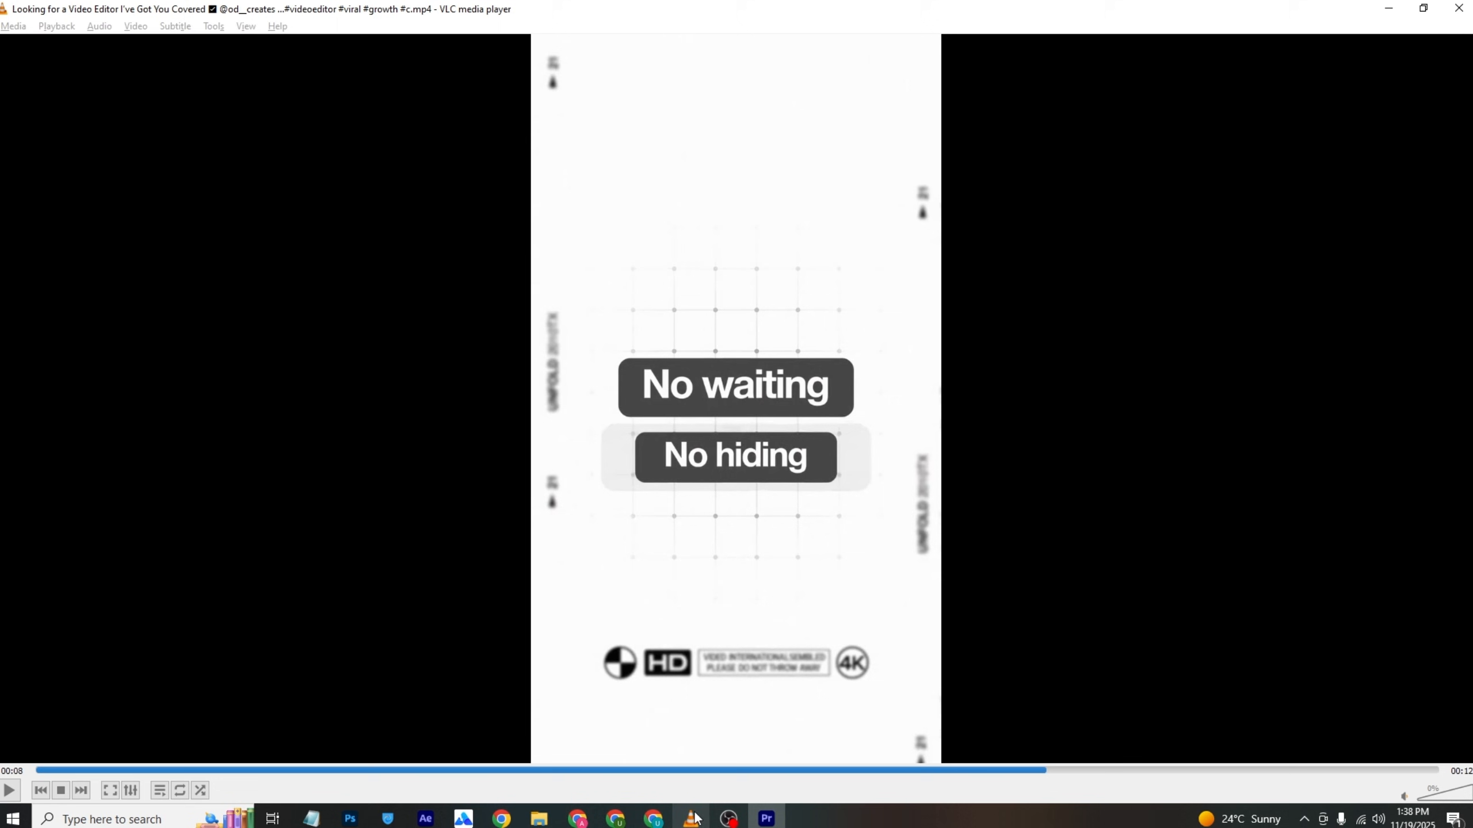
click(766, 817)
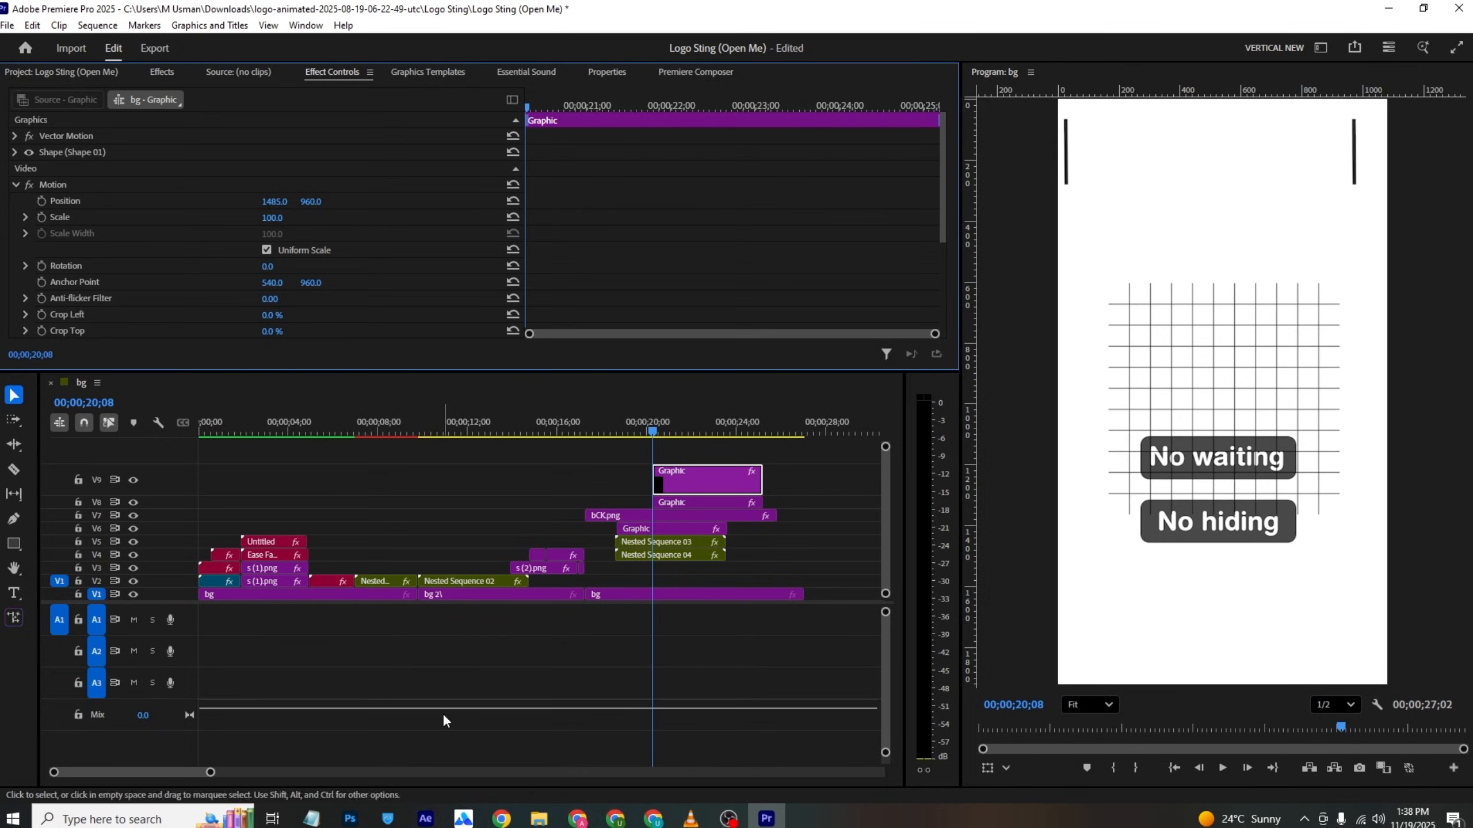
click(277, 566)
scroll(232, 209, down, 4)
click(81, 269)
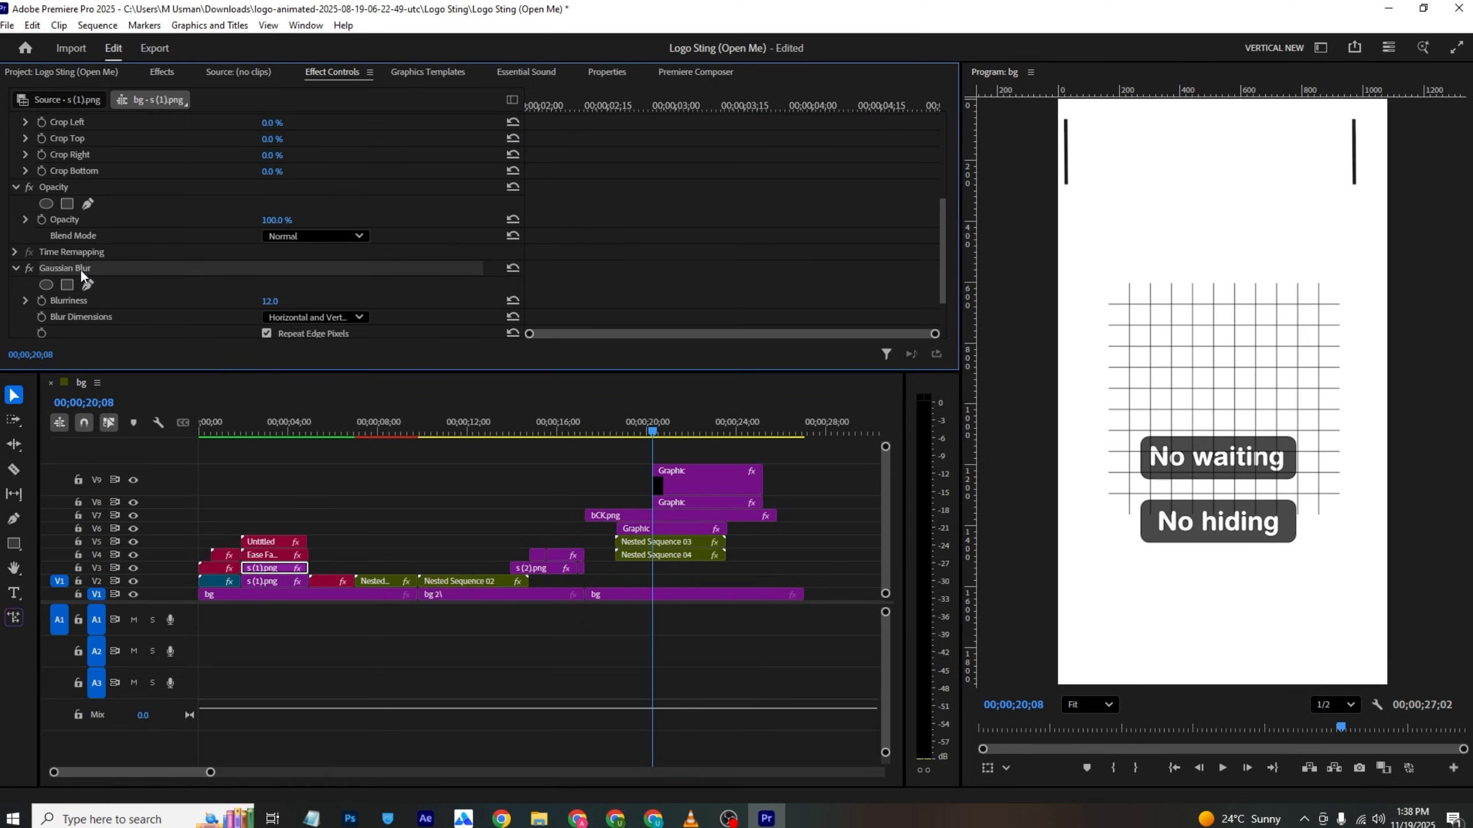
key(ctrl+c)
click(725, 502)
key(ctrl+v)
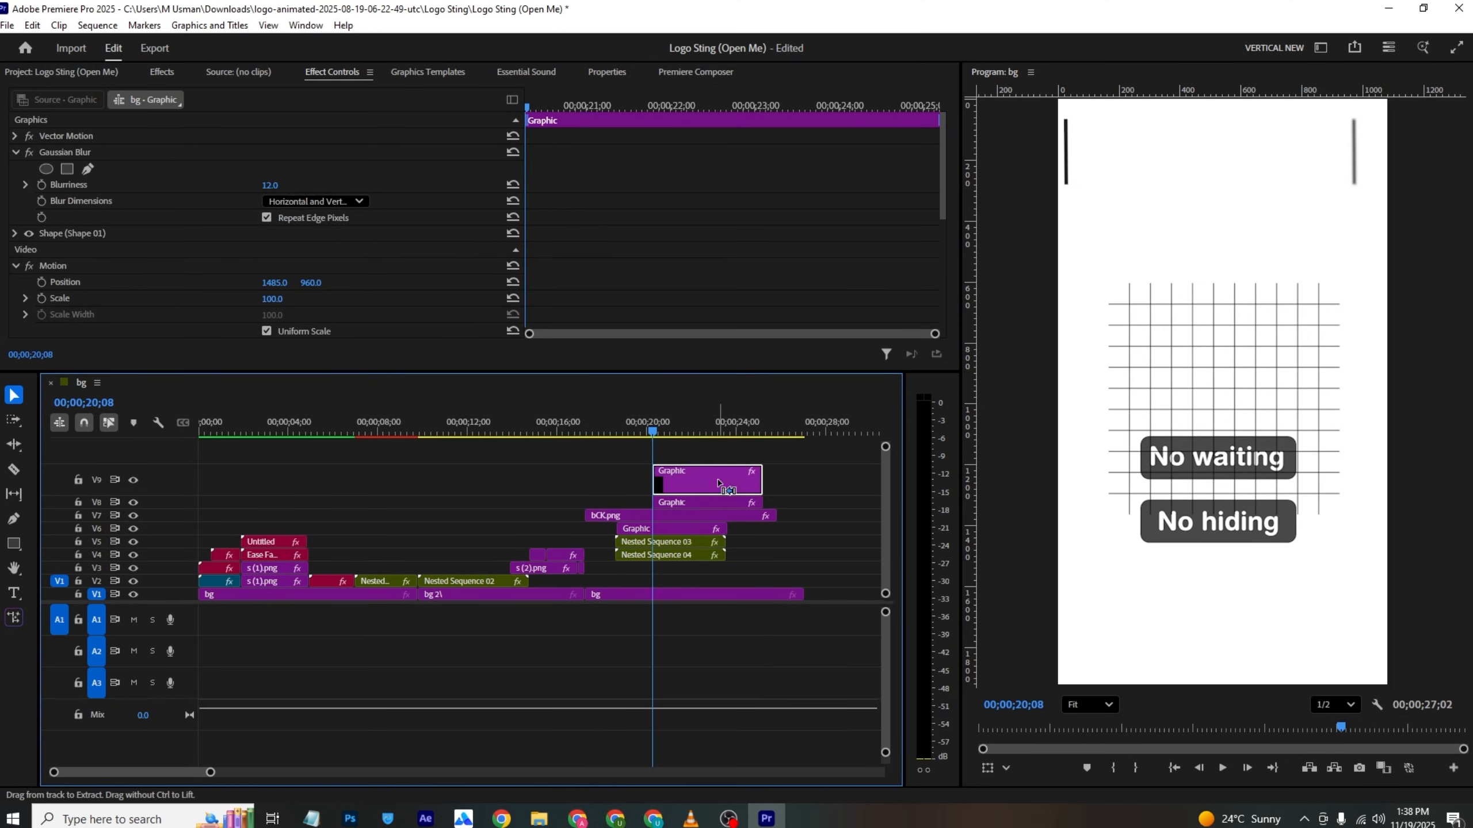
Step: Scrub the reference video in VLC to the "Because your moment is" scene near 00:11 and return to Premiere Pro
click(706, 428)
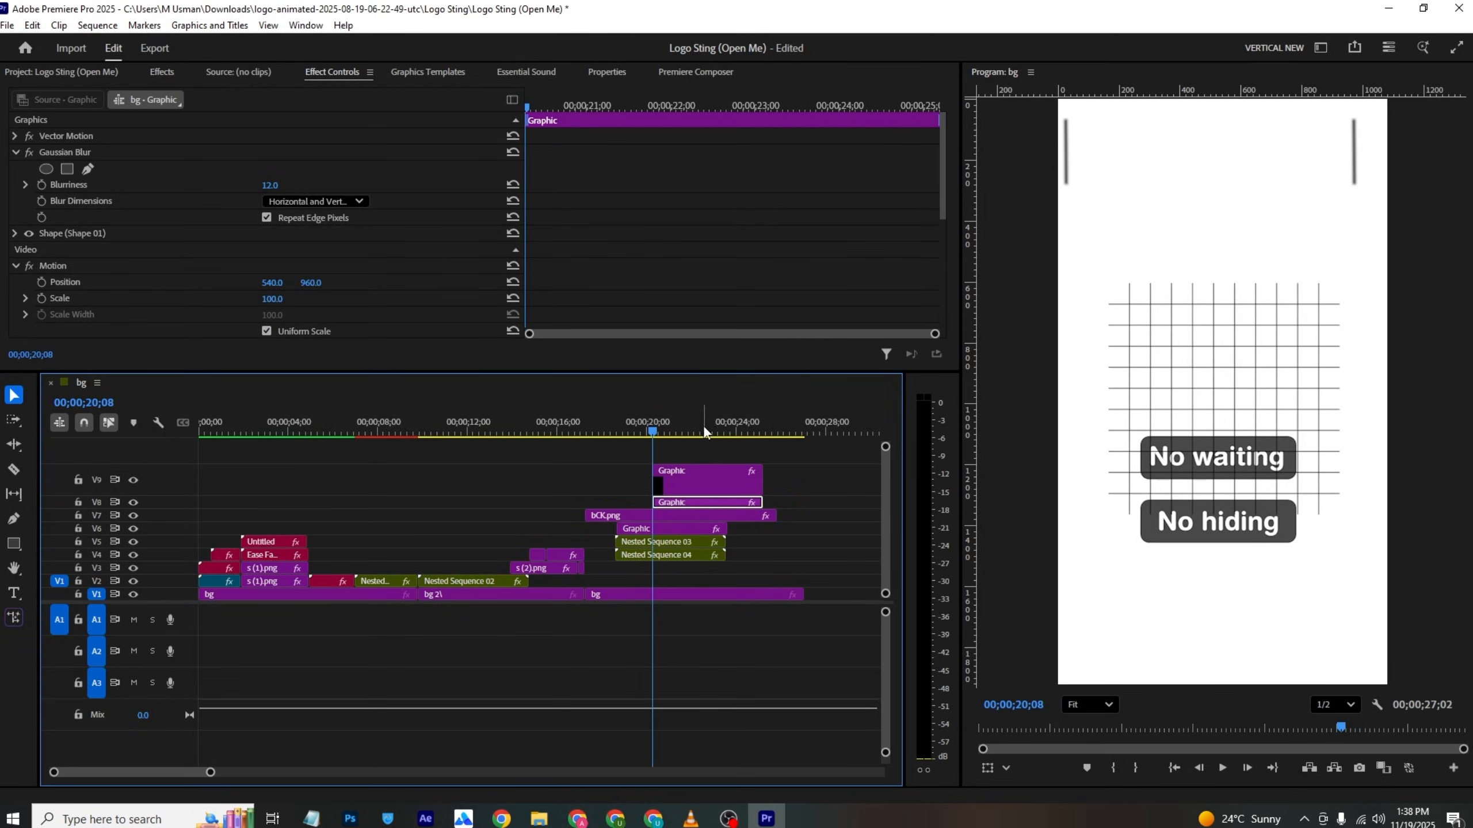
click(690, 818)
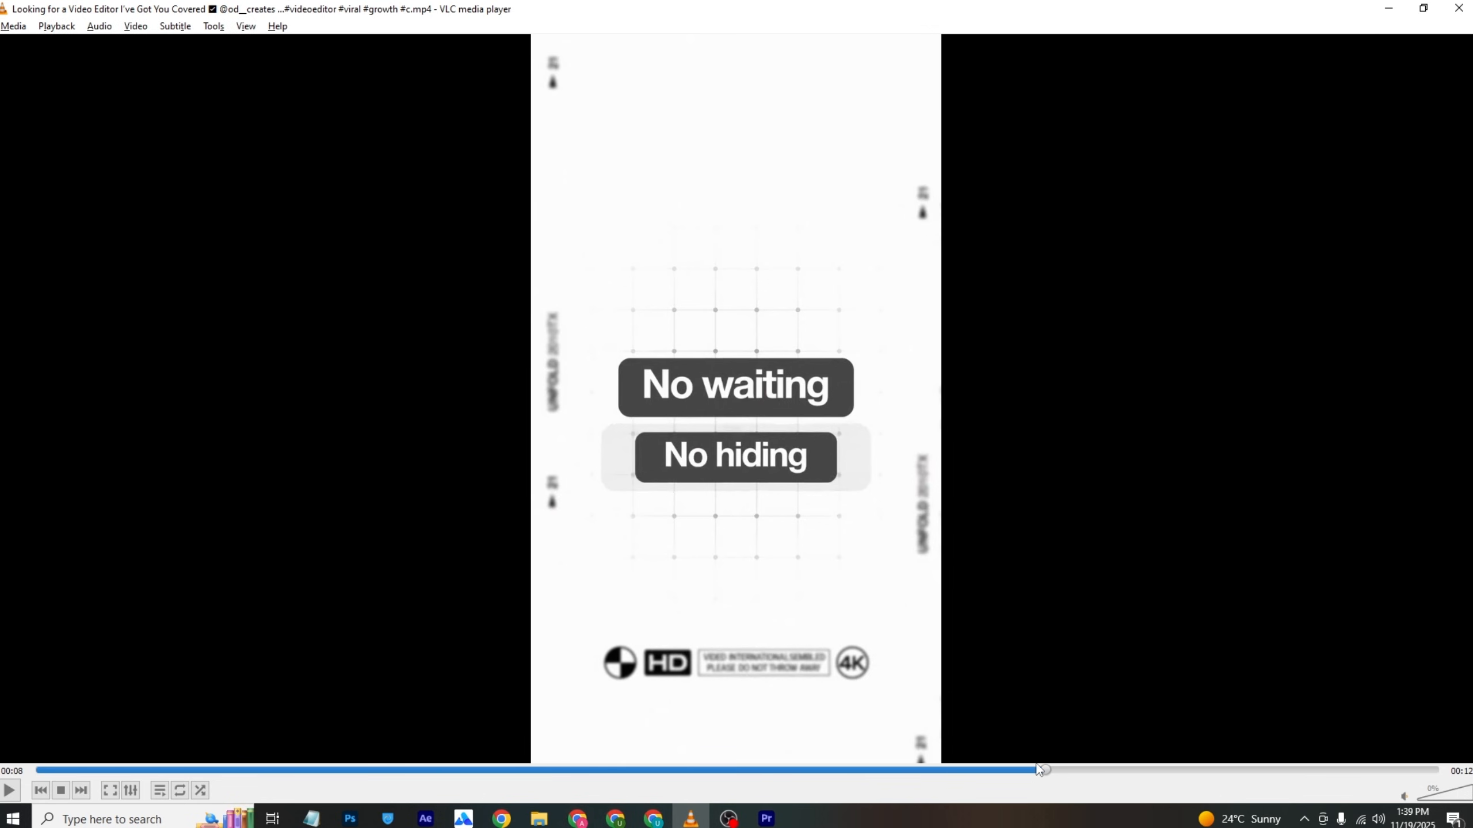
drag(1085, 771, 1359, 752)
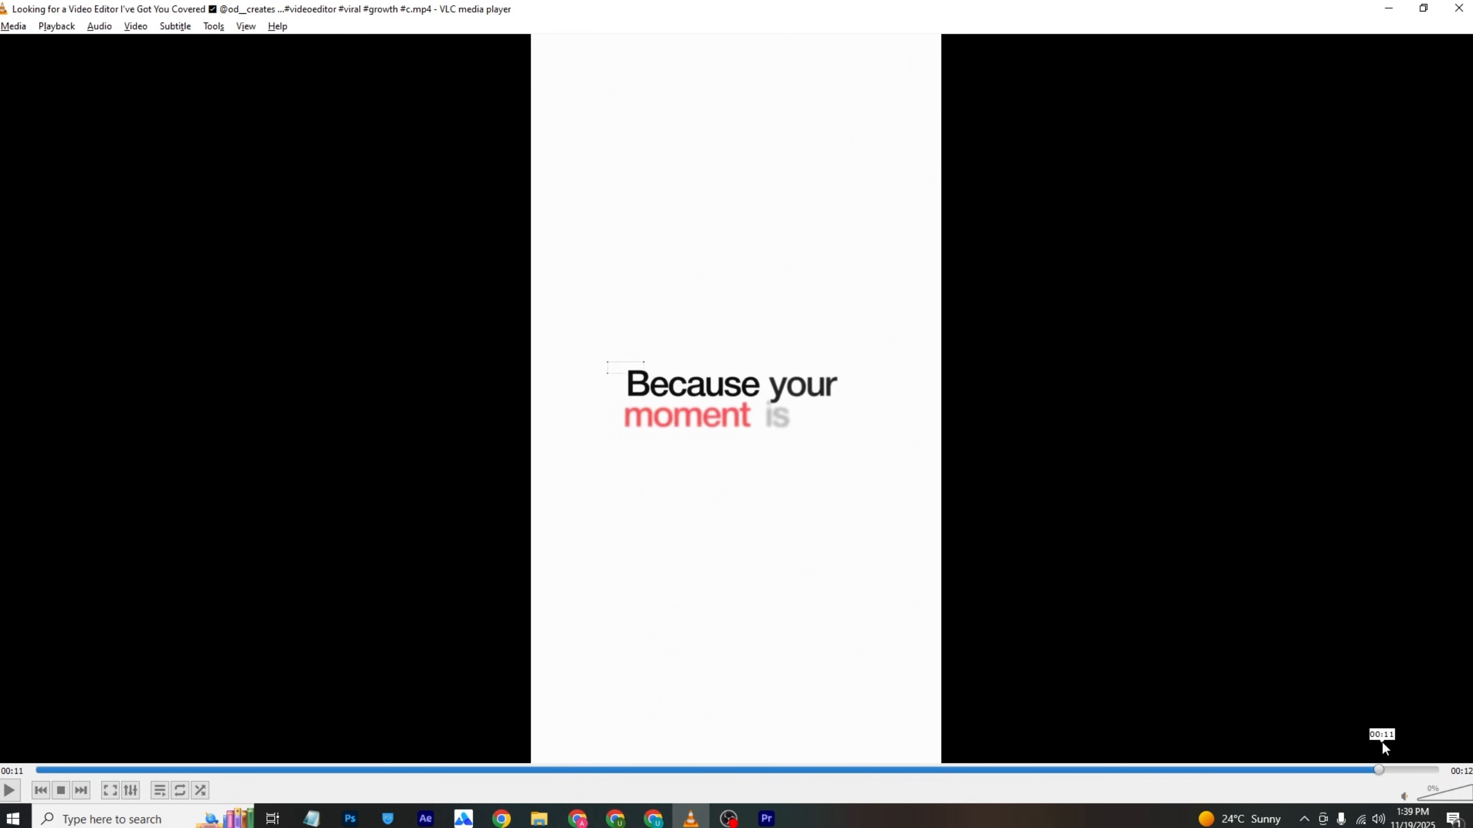
click(780, 820)
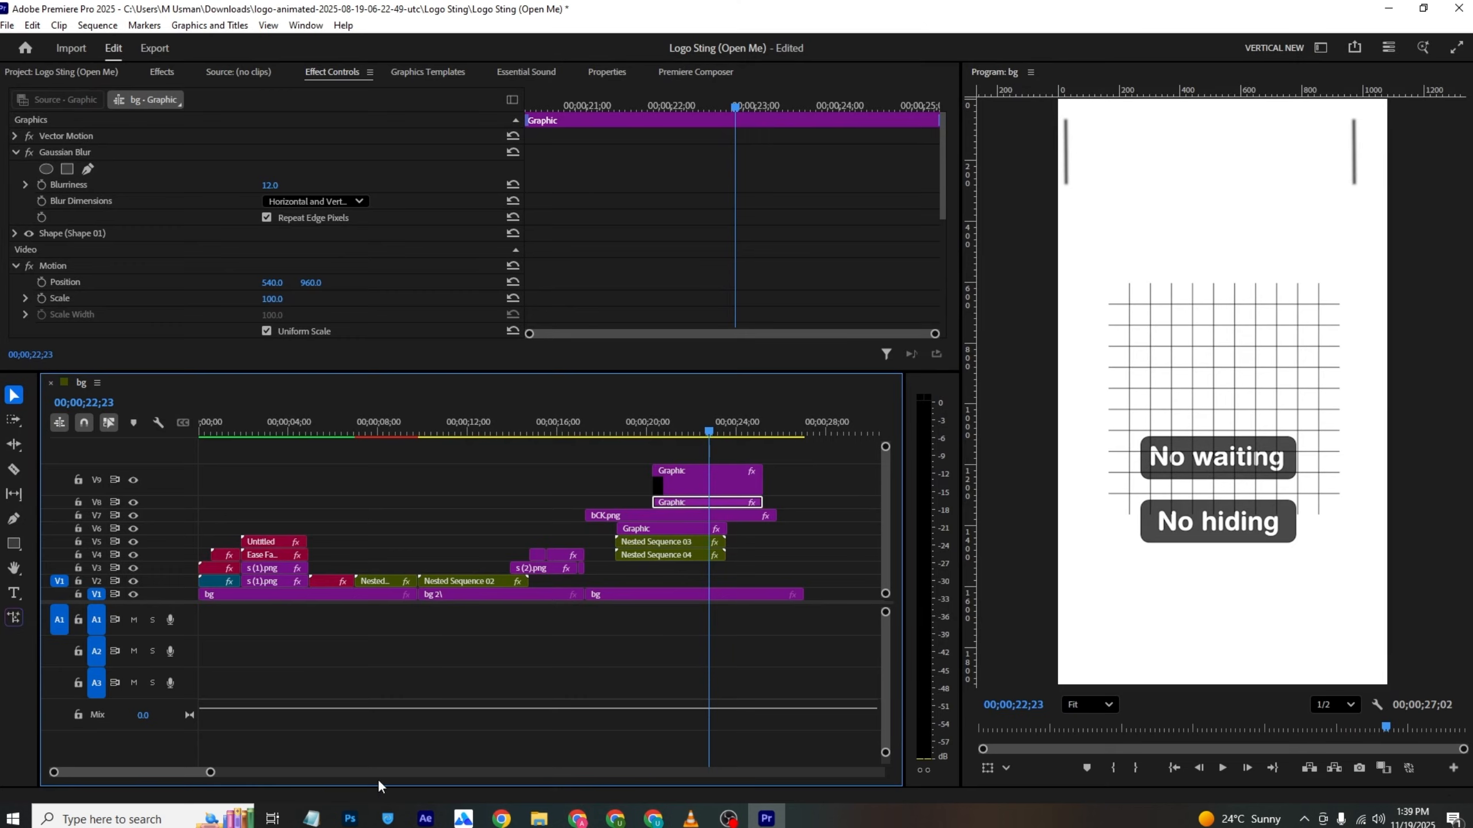
Step: Duplicate the "but if you wait for the" and "PERFECT TIME" title clips after bCK.png and extend the last bg clip to about 00;00;34;25
drag(210, 772, 236, 772)
click(247, 526)
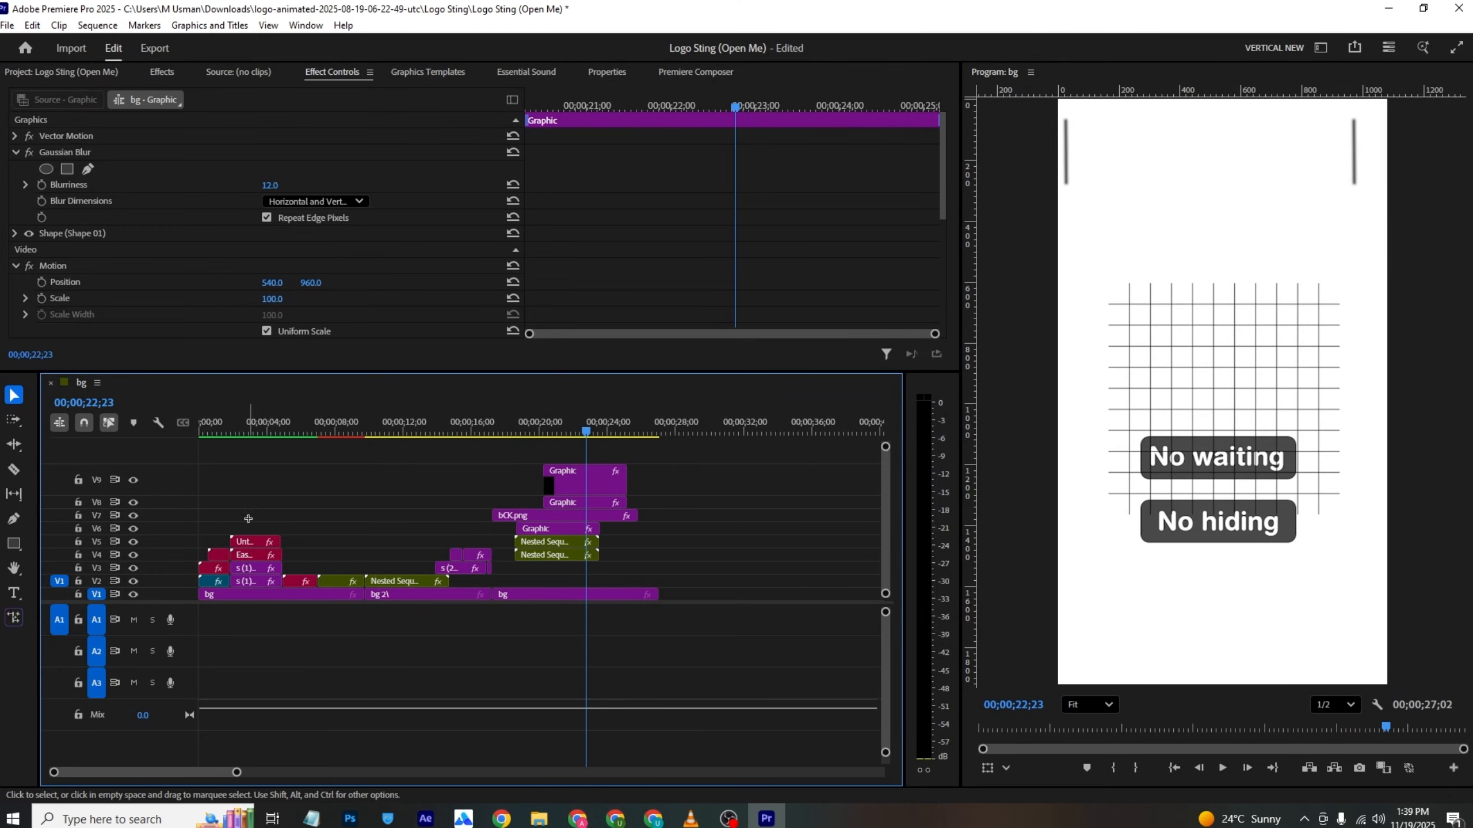
click(260, 427)
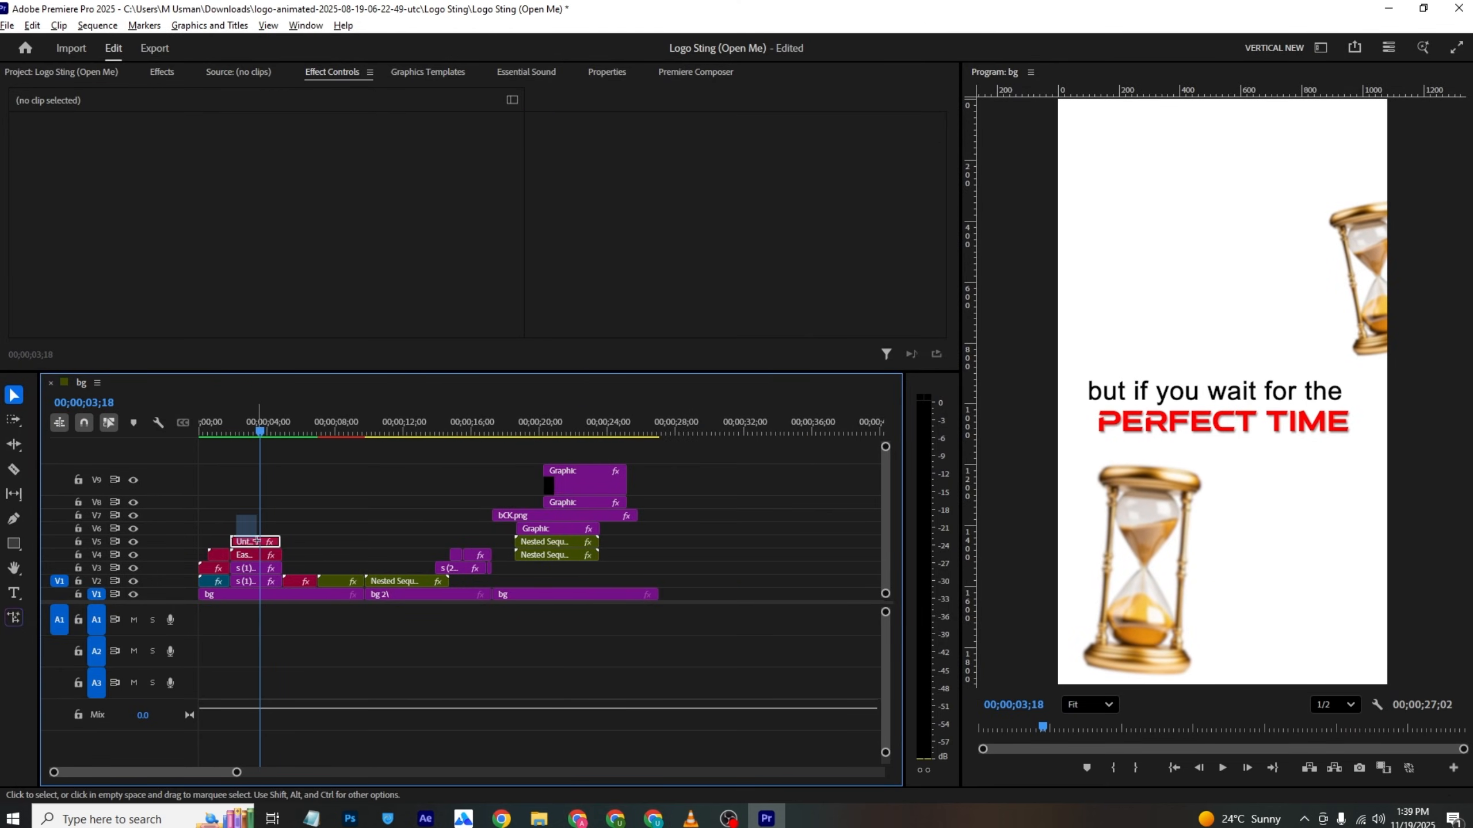
drag(237, 517, 667, 543)
drag(653, 592, 791, 592)
click(658, 421)
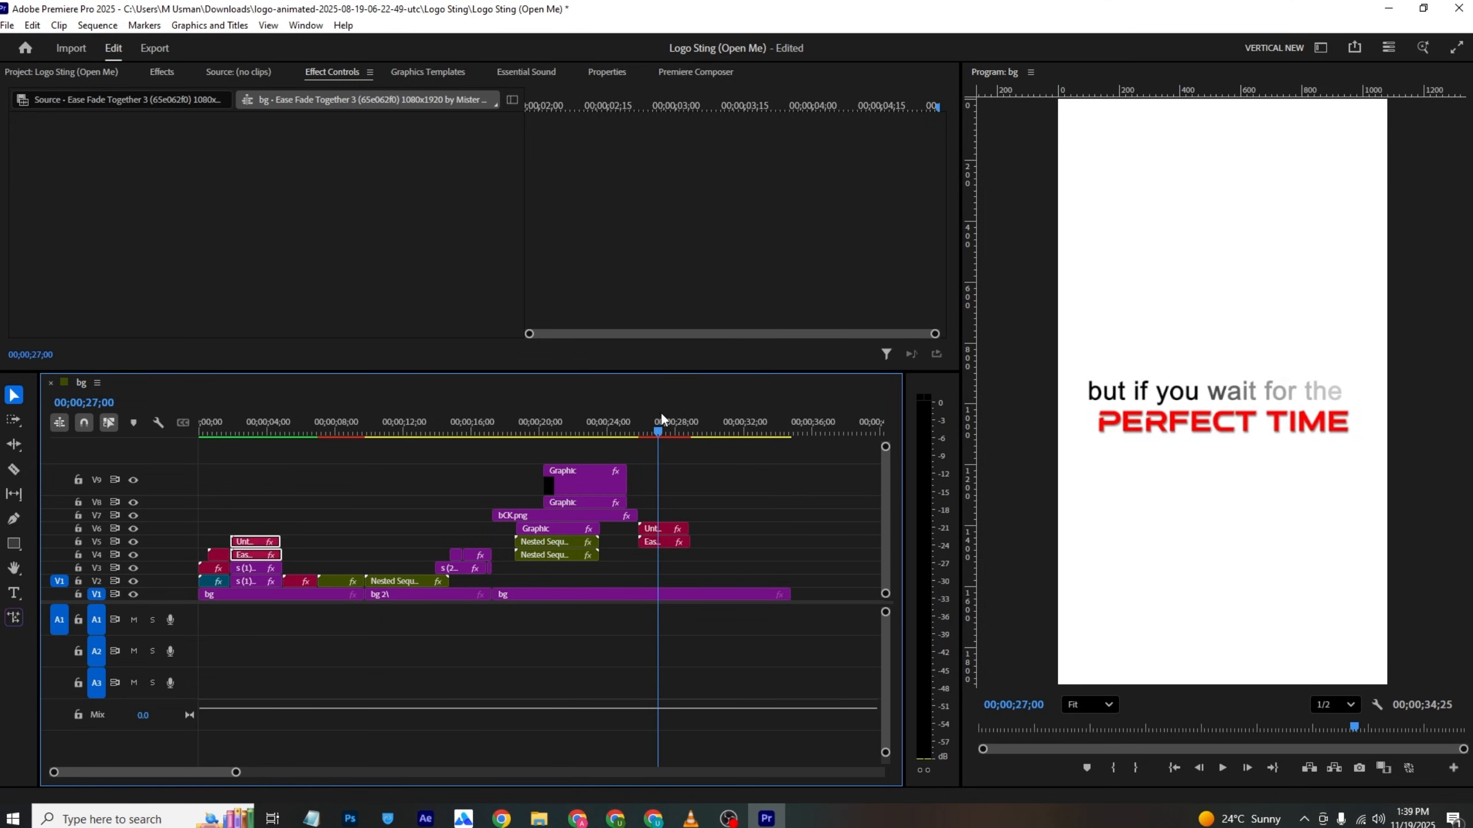
Step: Scale down the copied "but if you wait for the" title and set the copied "PERFECT TIME" title to Scale 107, Position 530, 1105
click(729, 818)
click(761, 816)
drag(677, 422, 665, 423)
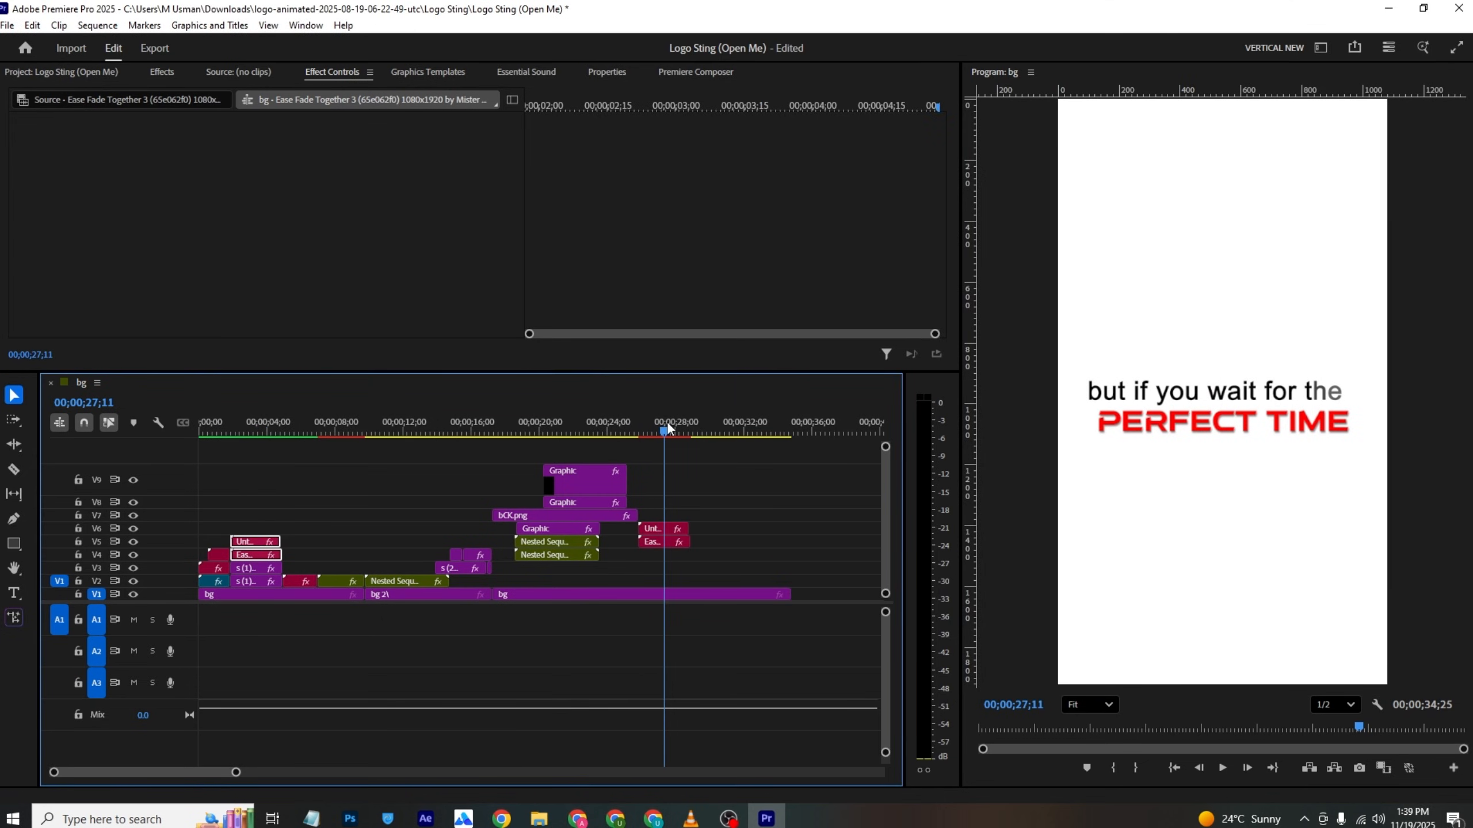
drag(698, 518, 676, 542)
click(730, 510)
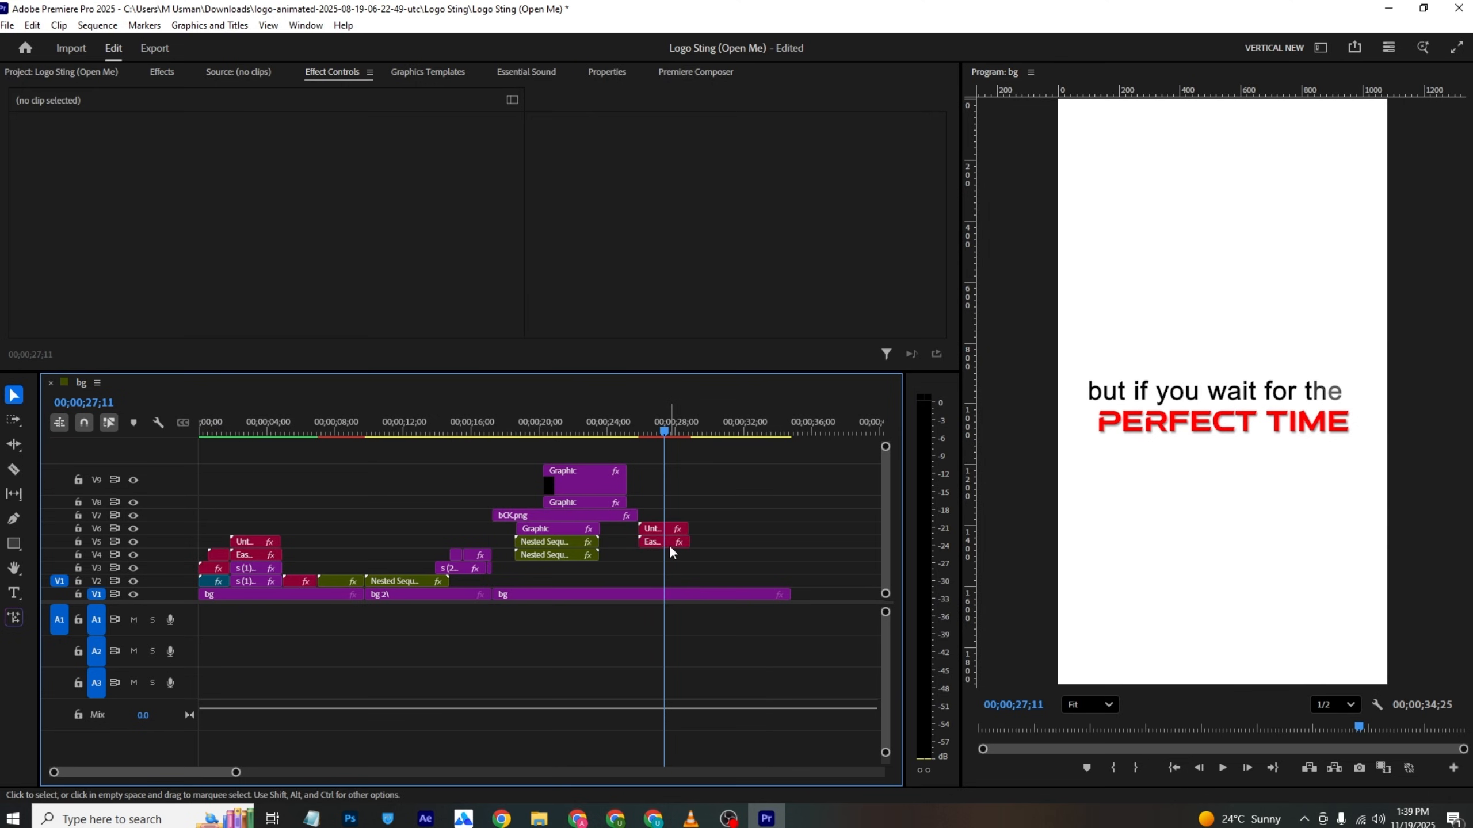
click(669, 545)
drag(269, 184, 318, 169)
click(674, 528)
drag(290, 174, 283, 174)
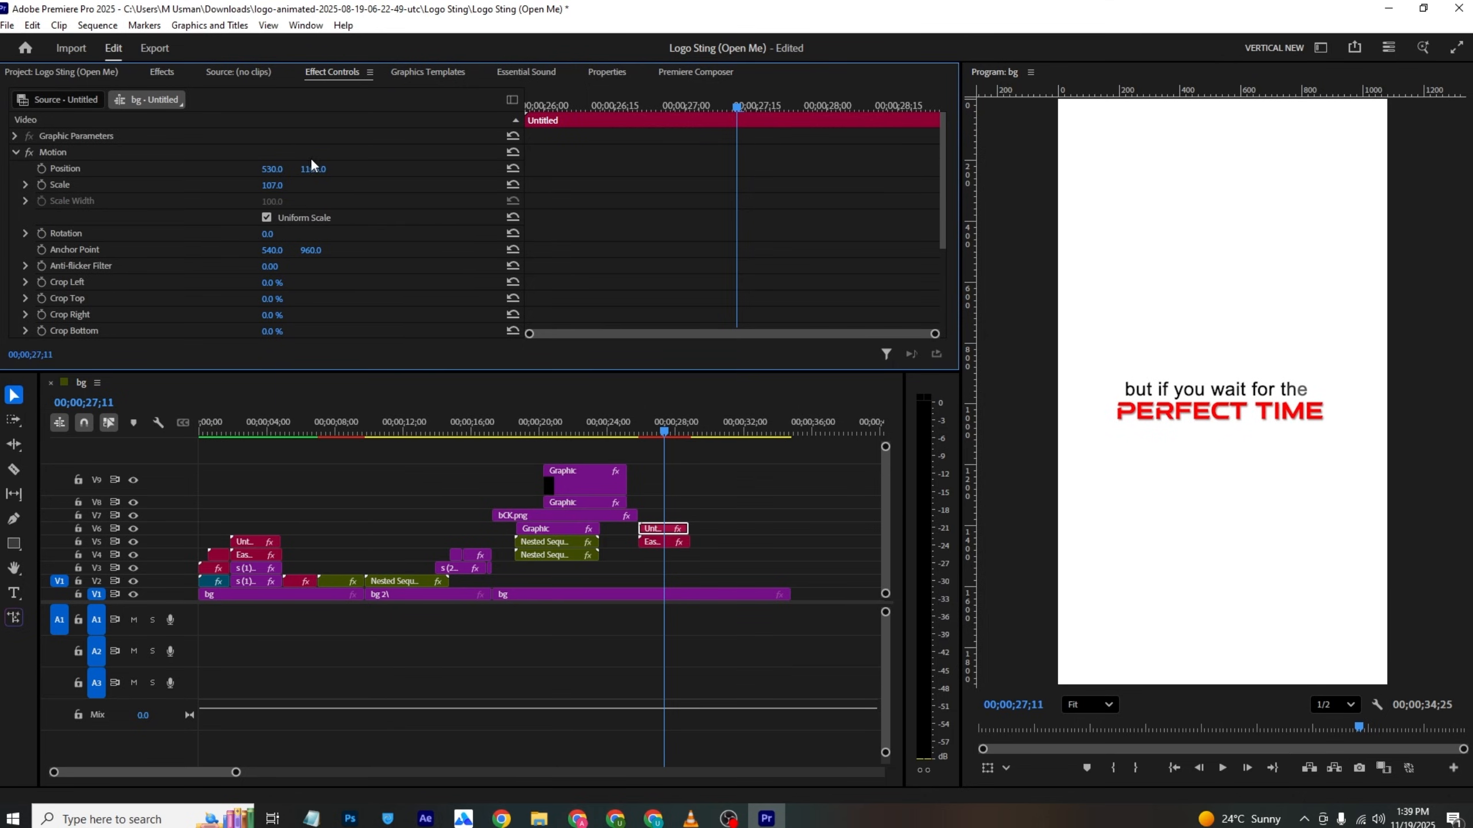
Step: Examine the dashed frame around "Because your moment is now" in the VLC reference and return to Premiere Pro
click(689, 818)
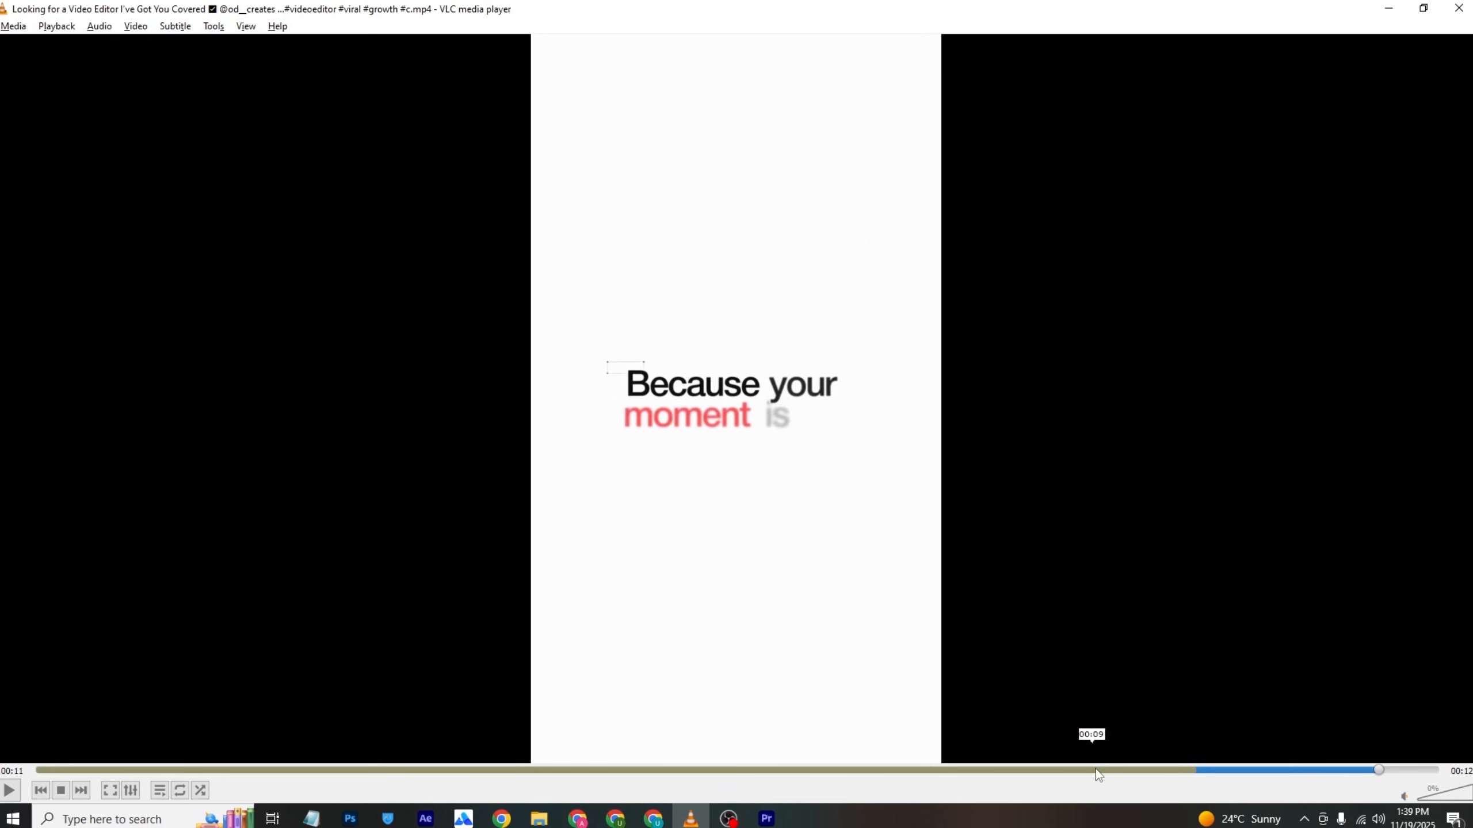
key(space)
key(space)
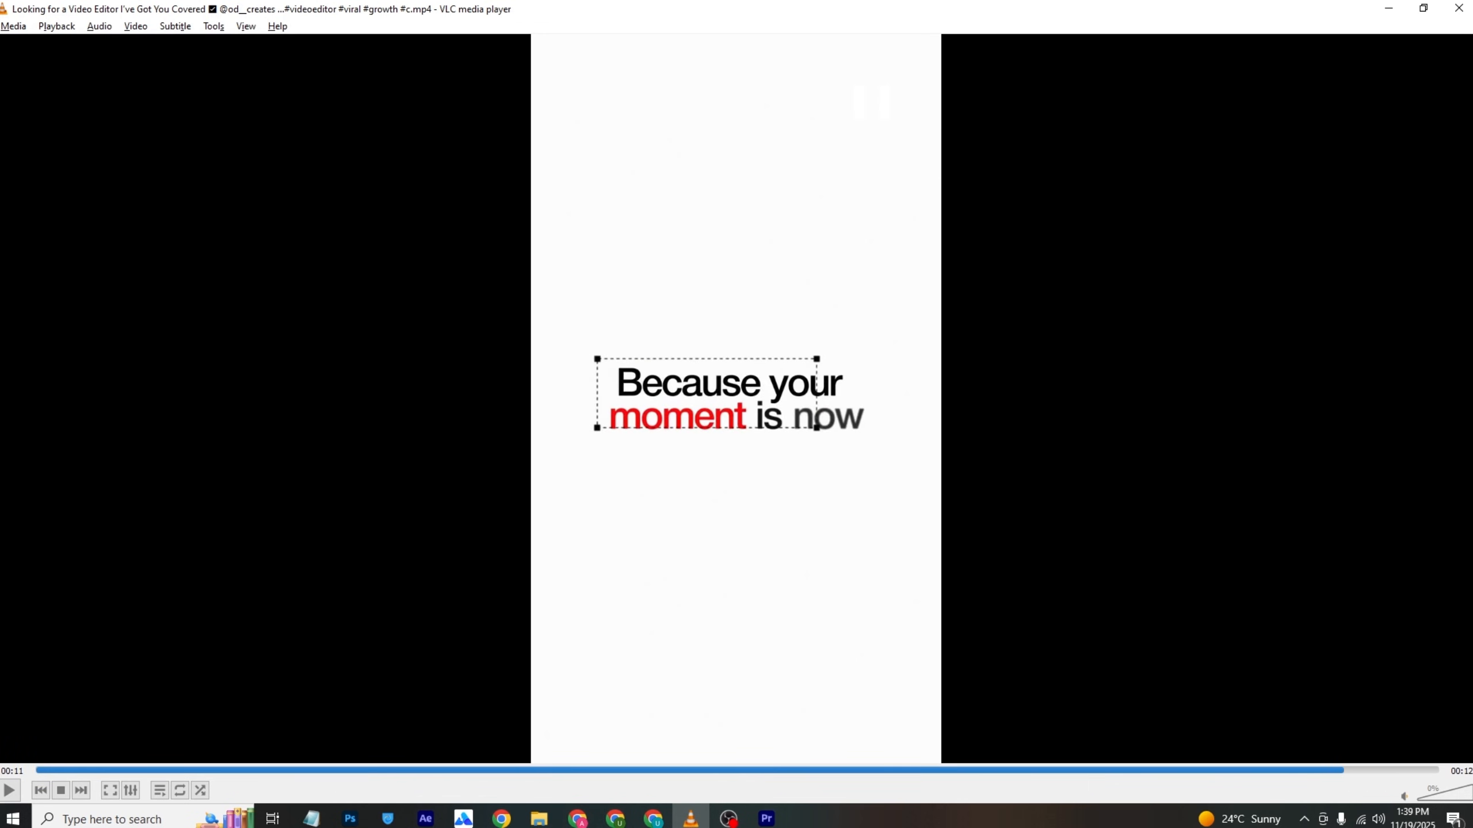
click(766, 818)
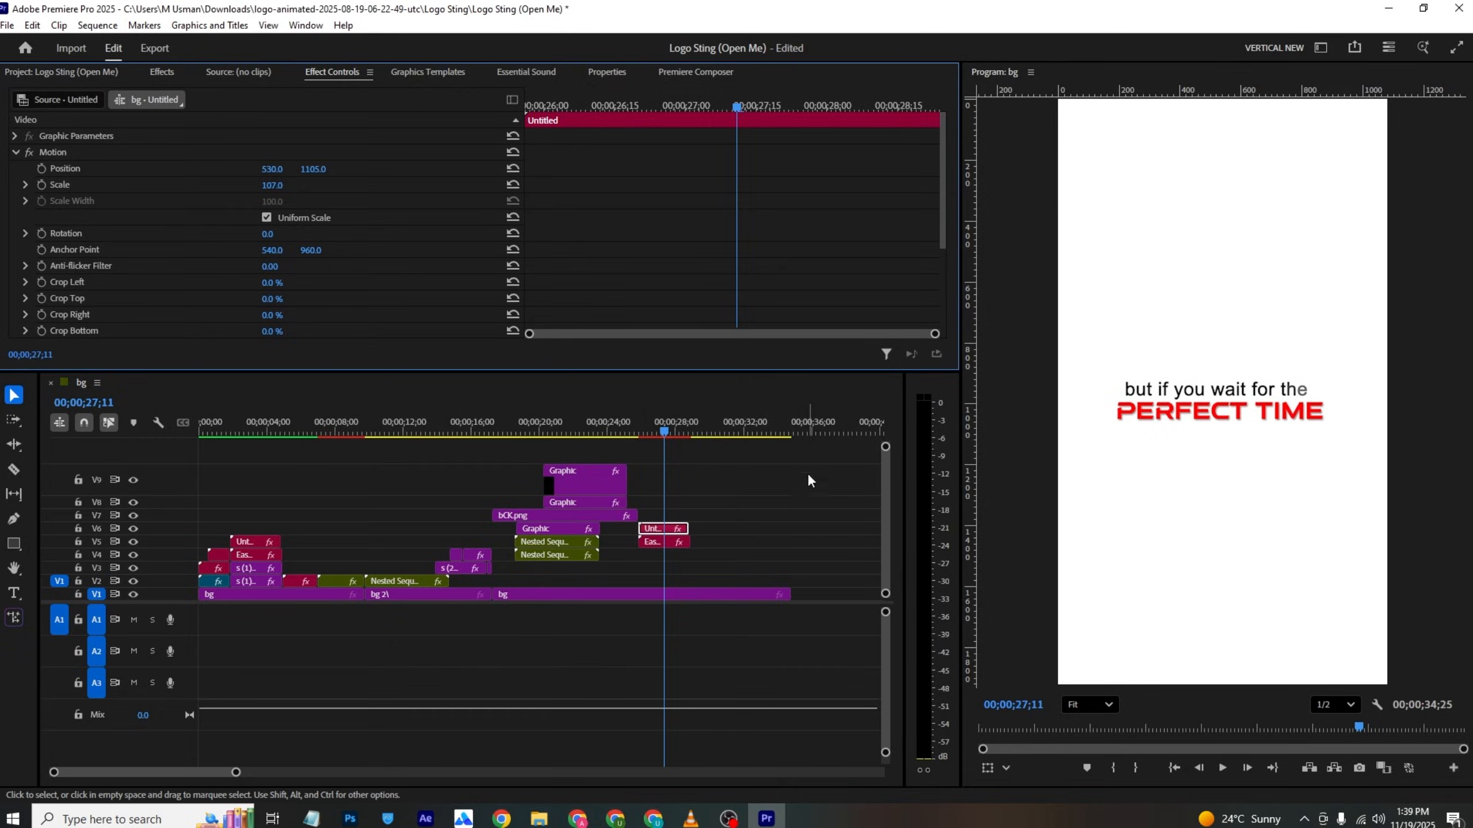
Step: Add a text graphic made of a row of hyphens below the frame's centre, starting at 00;00;25;26
click(702, 509)
drag(654, 437, 639, 429)
click(14, 592)
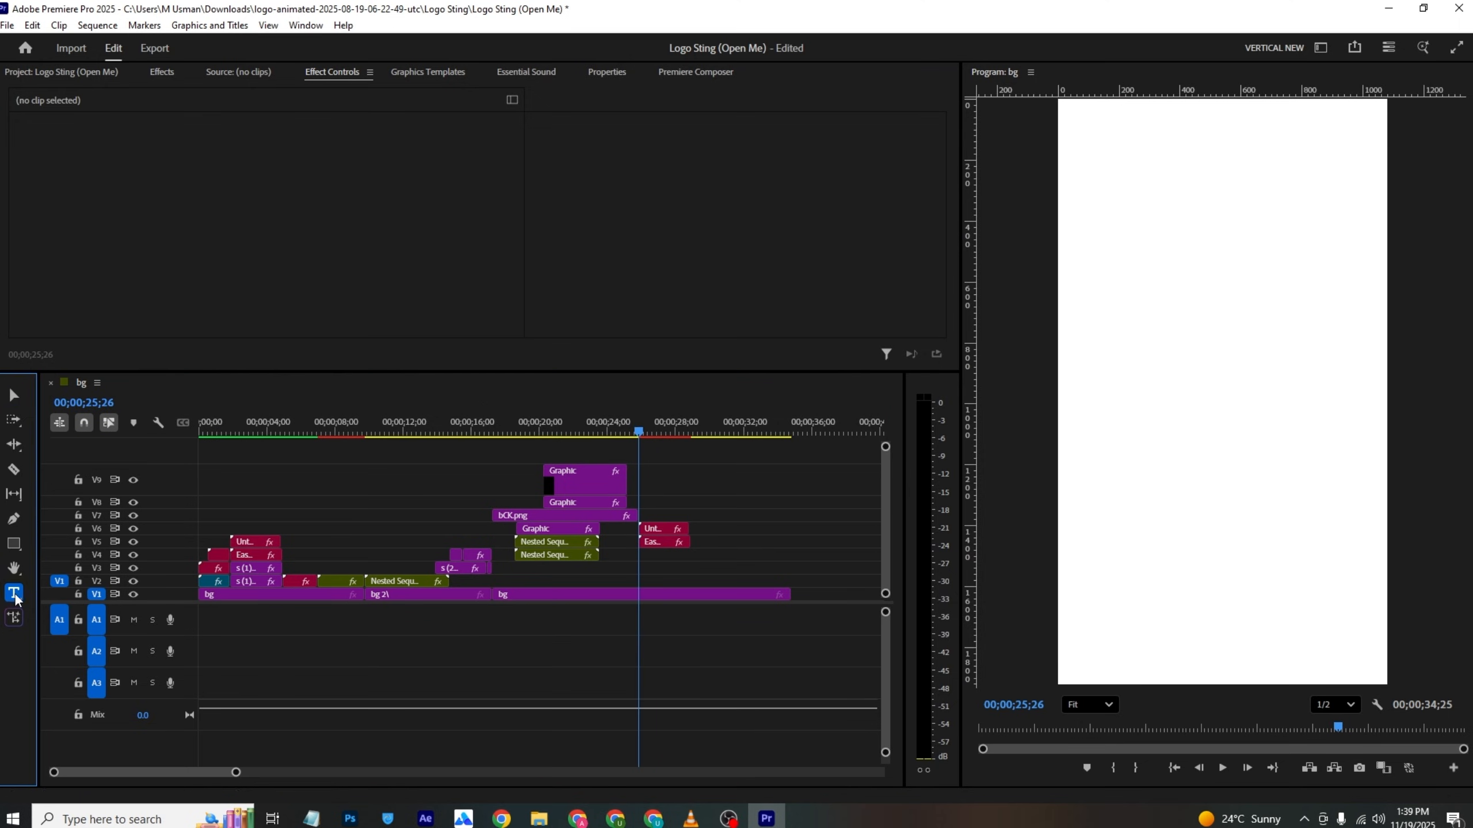
click(1120, 461)
text(Logo Animation)
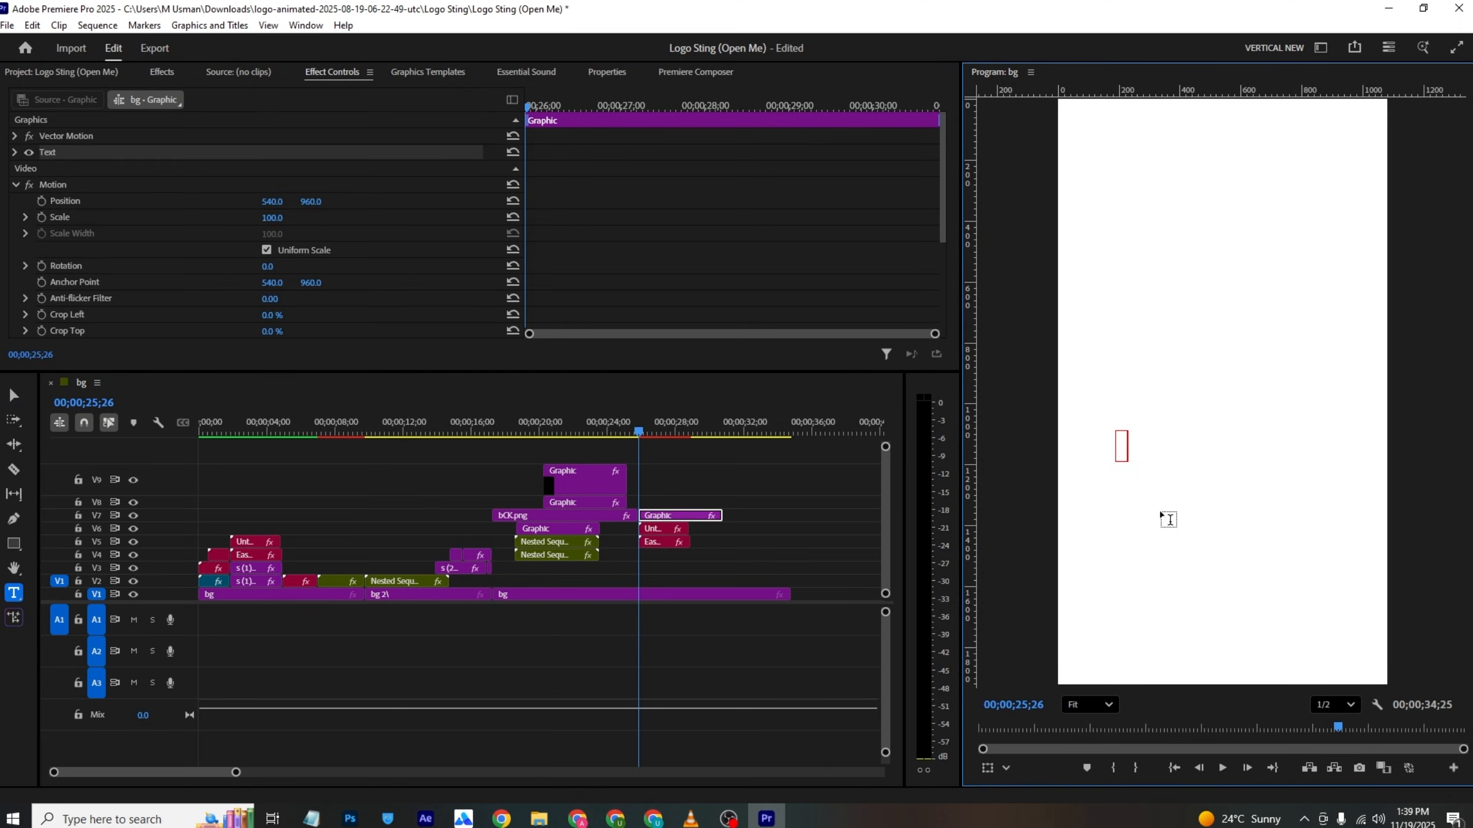
Step: Set the hyphen row's fill to black and its font to Hemisphers Bold Sans Regular
click(605, 72)
key(ctrl+a)
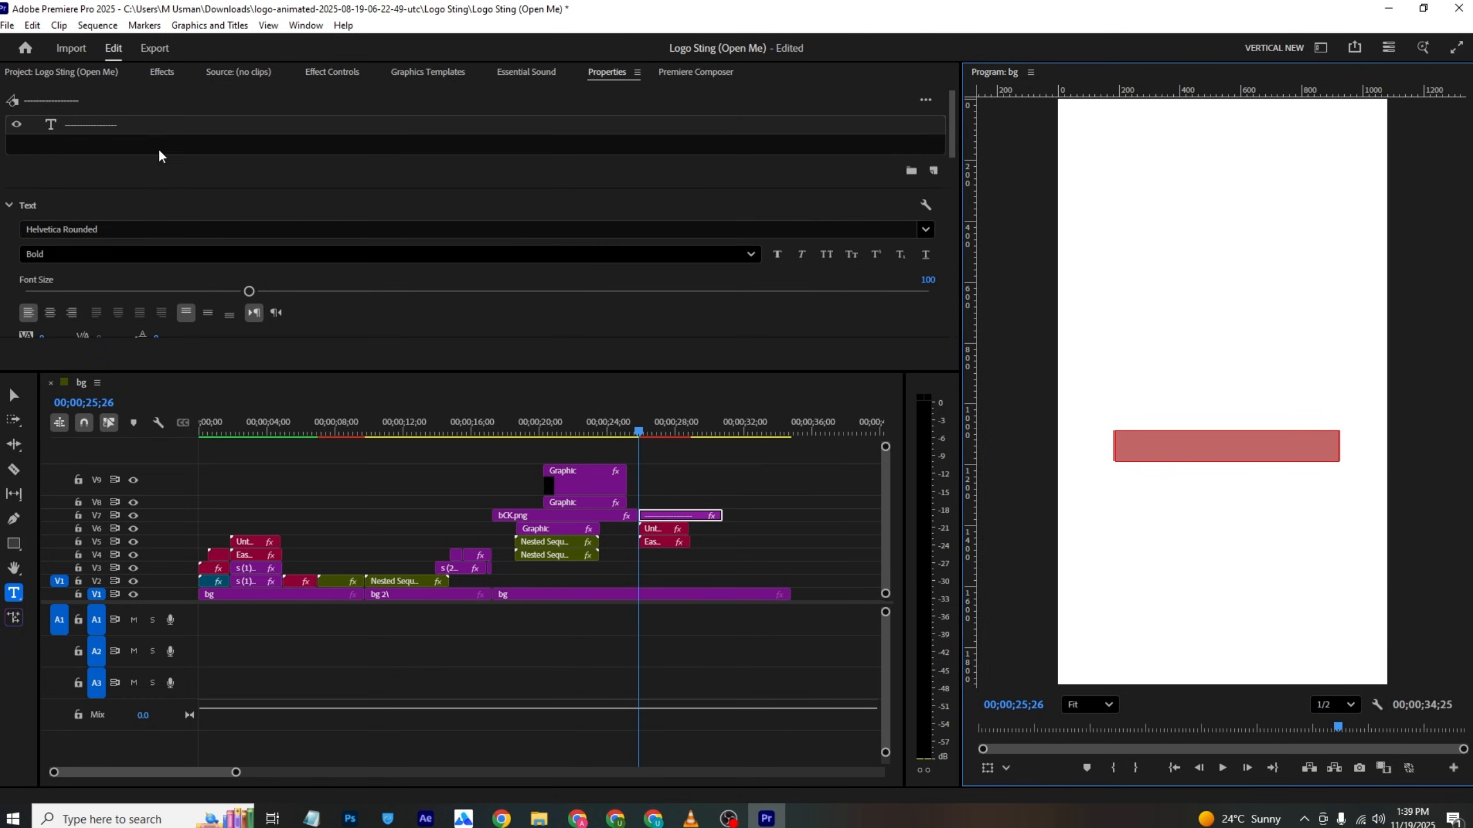
scroll(161, 155, down, 5)
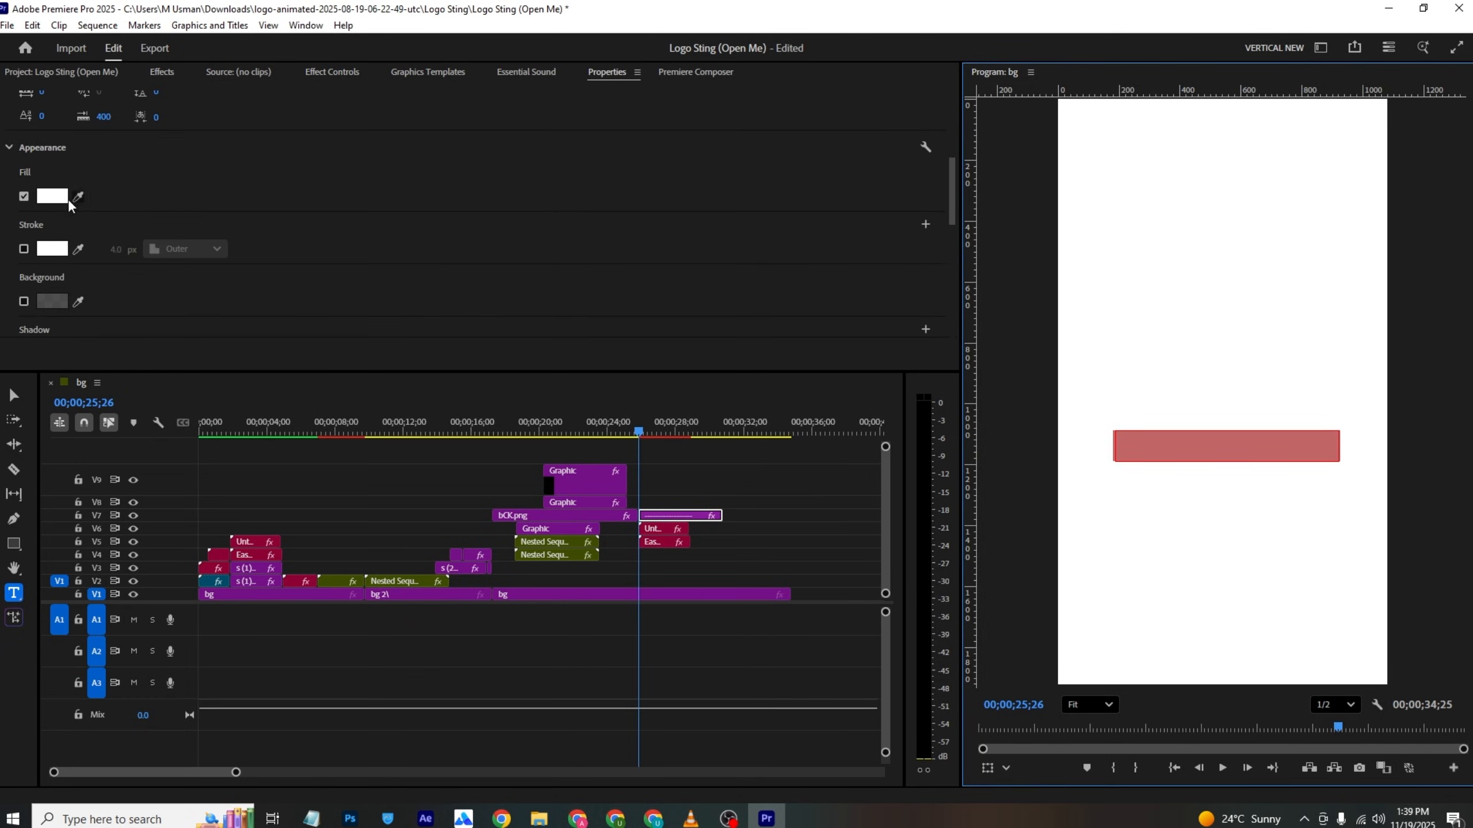
click(62, 198)
drag(579, 312, 546, 497)
click(841, 533)
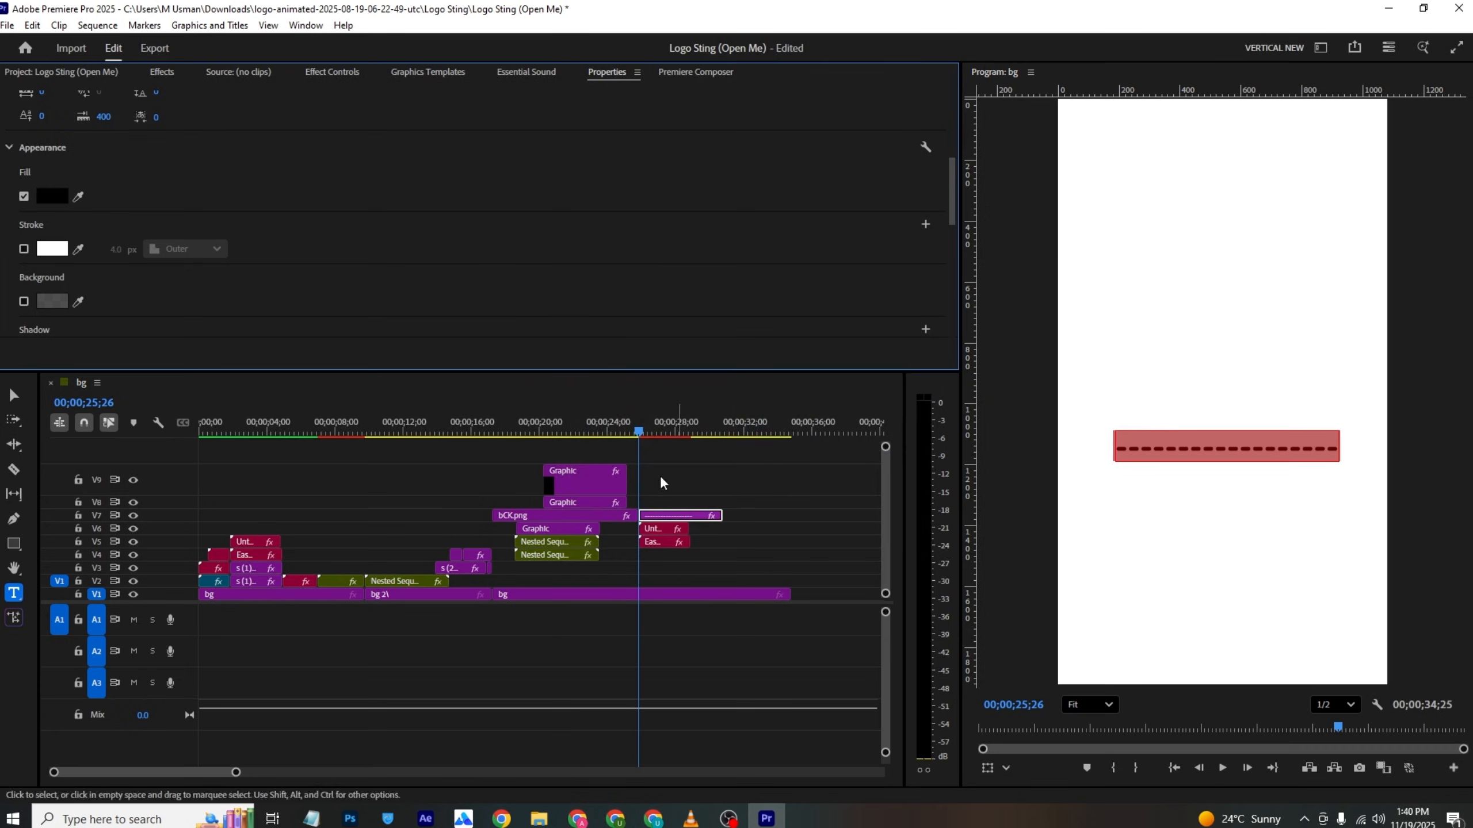
scroll(204, 185, up, 5)
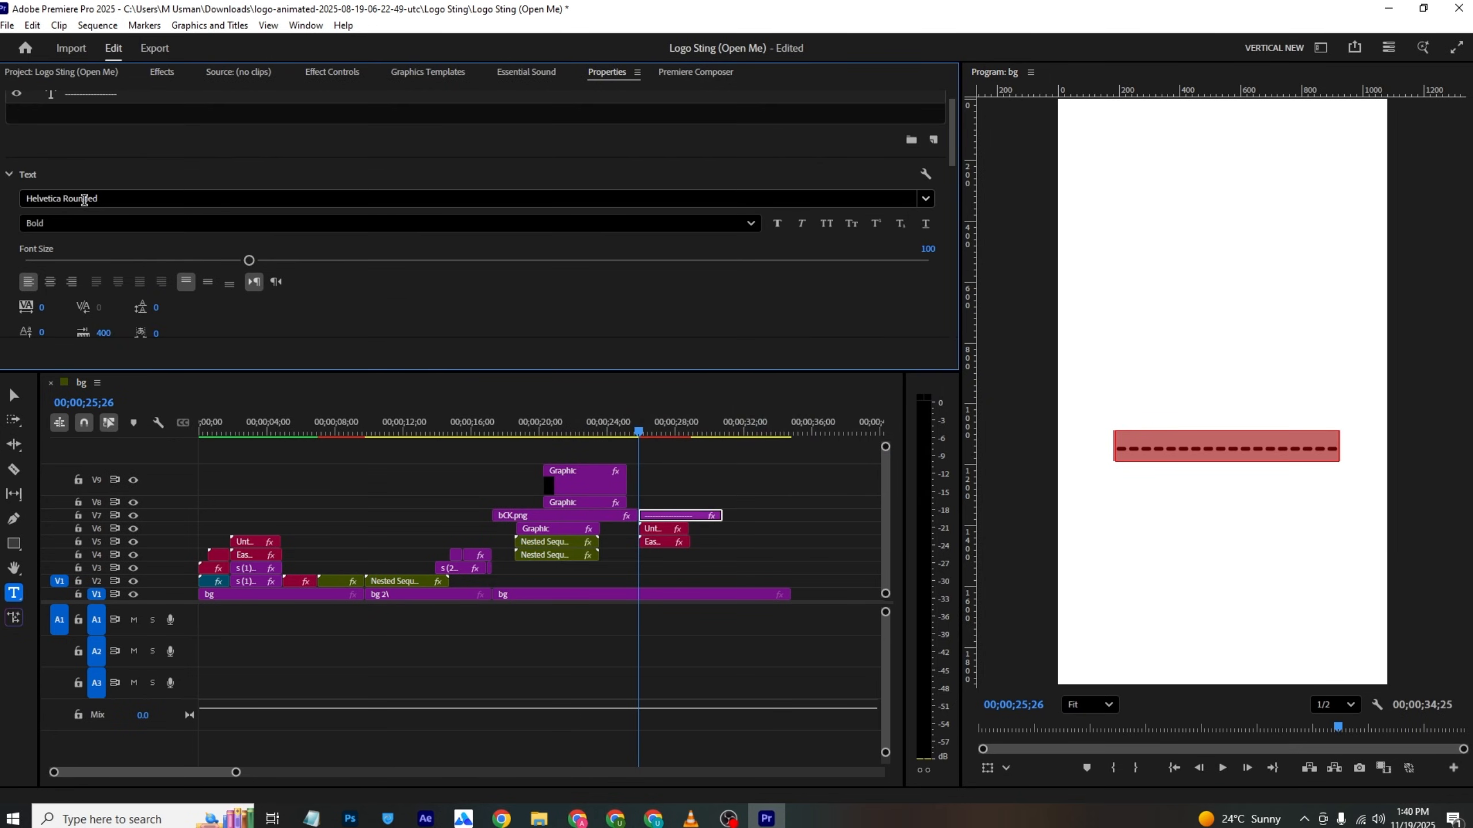
click(217, 200)
click(233, 261)
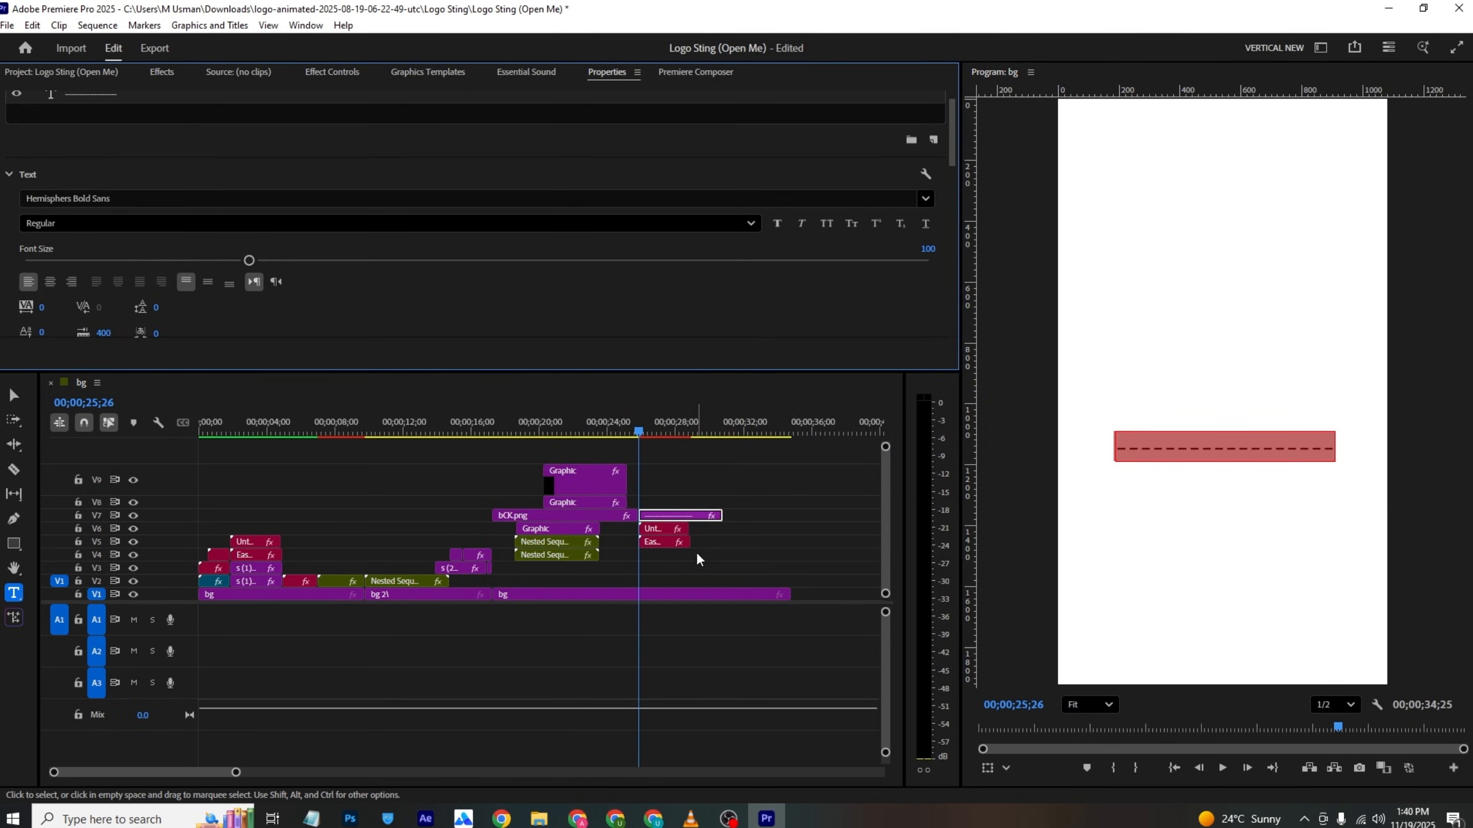
Step: Duplicate the dashed line graphic onto track V8 and set the copy's Position Y to 751
drag(663, 515, 663, 510)
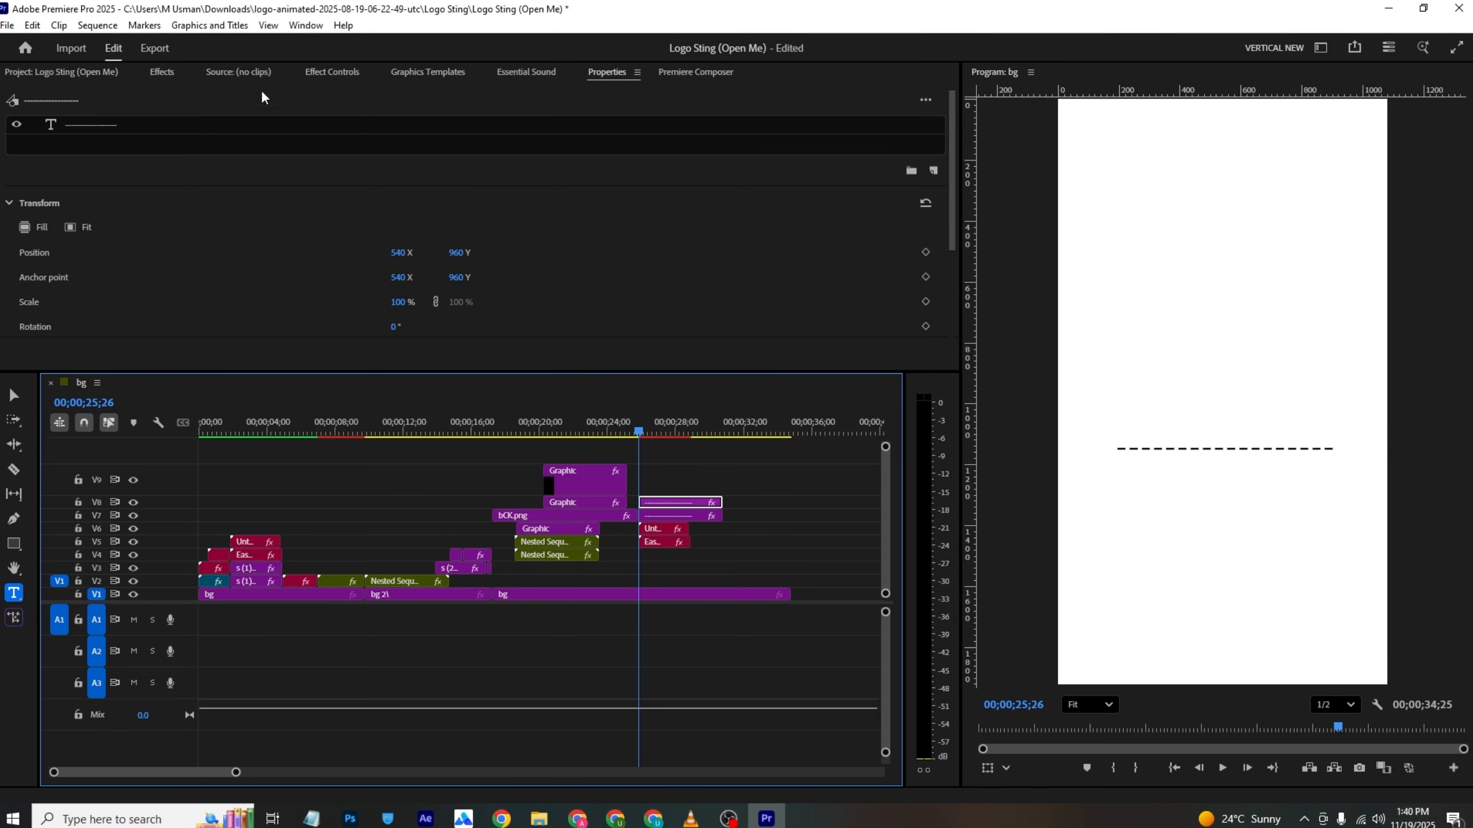
click(324, 73)
drag(302, 201, 181, 201)
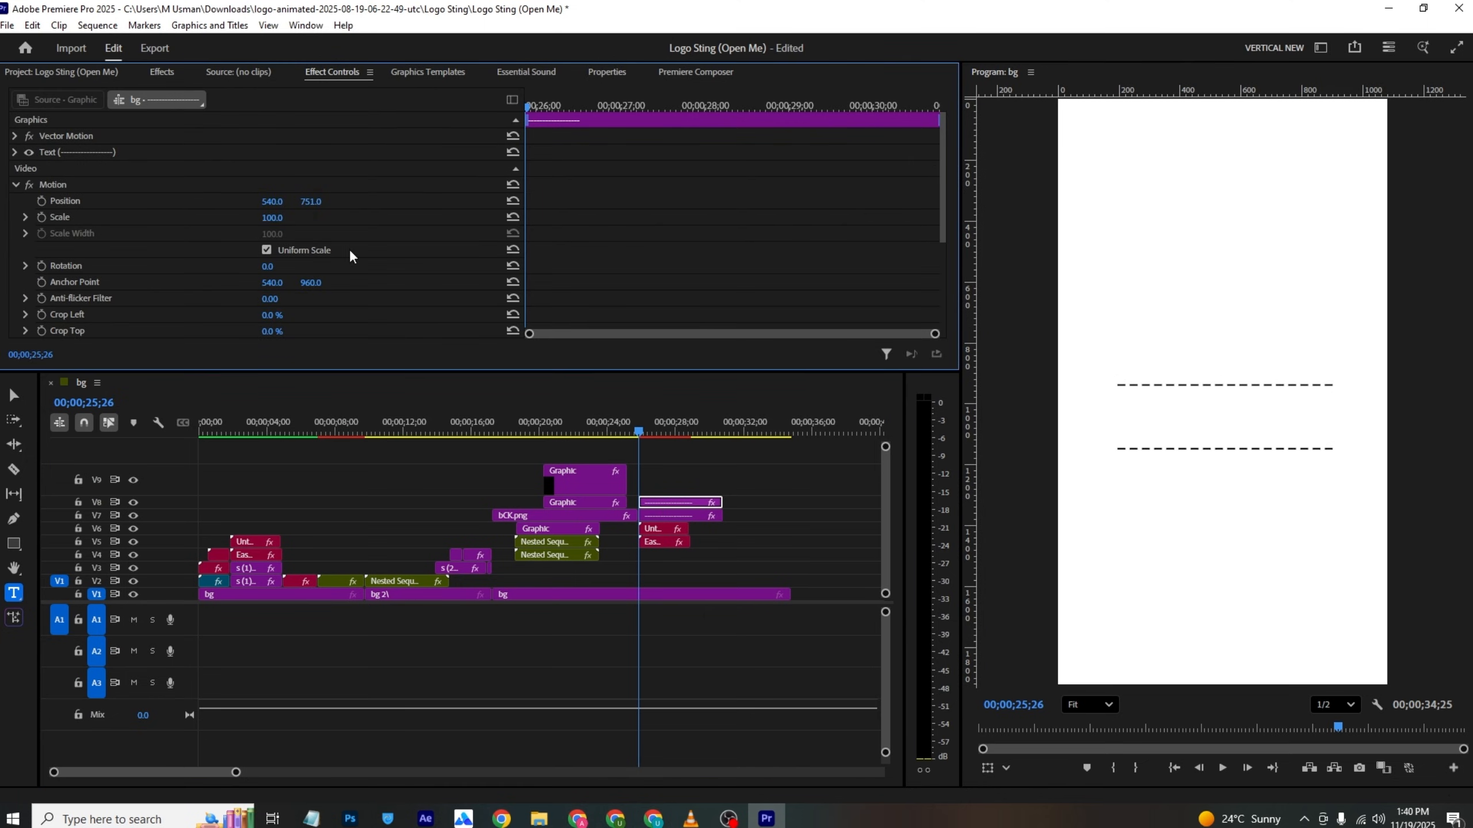
Step: Duplicate the upper dashed line graphic onto track V9 and rotate the copy 90°
drag(675, 502, 675, 493)
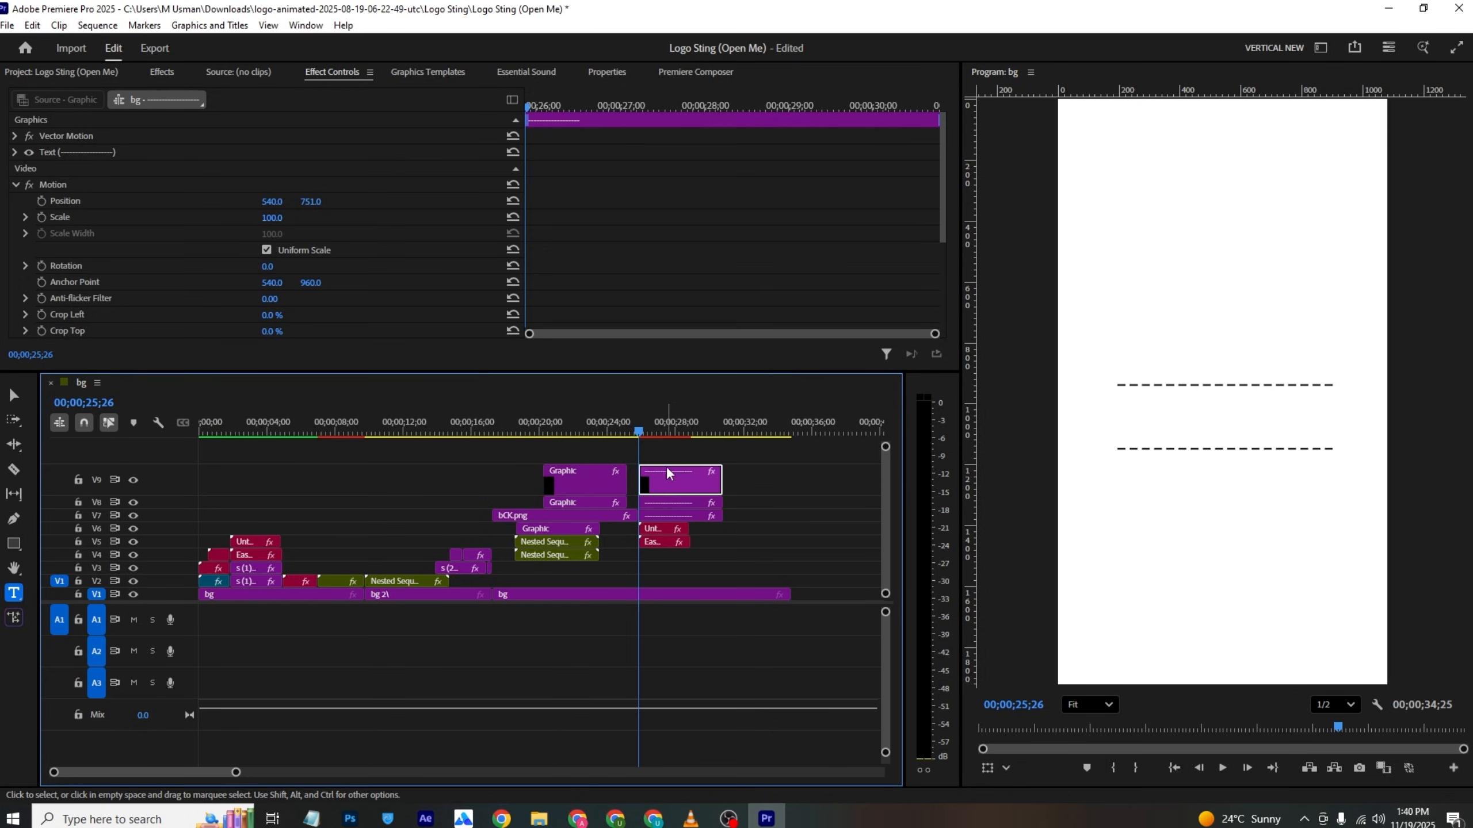
click(278, 265)
text(90)
key(Return)
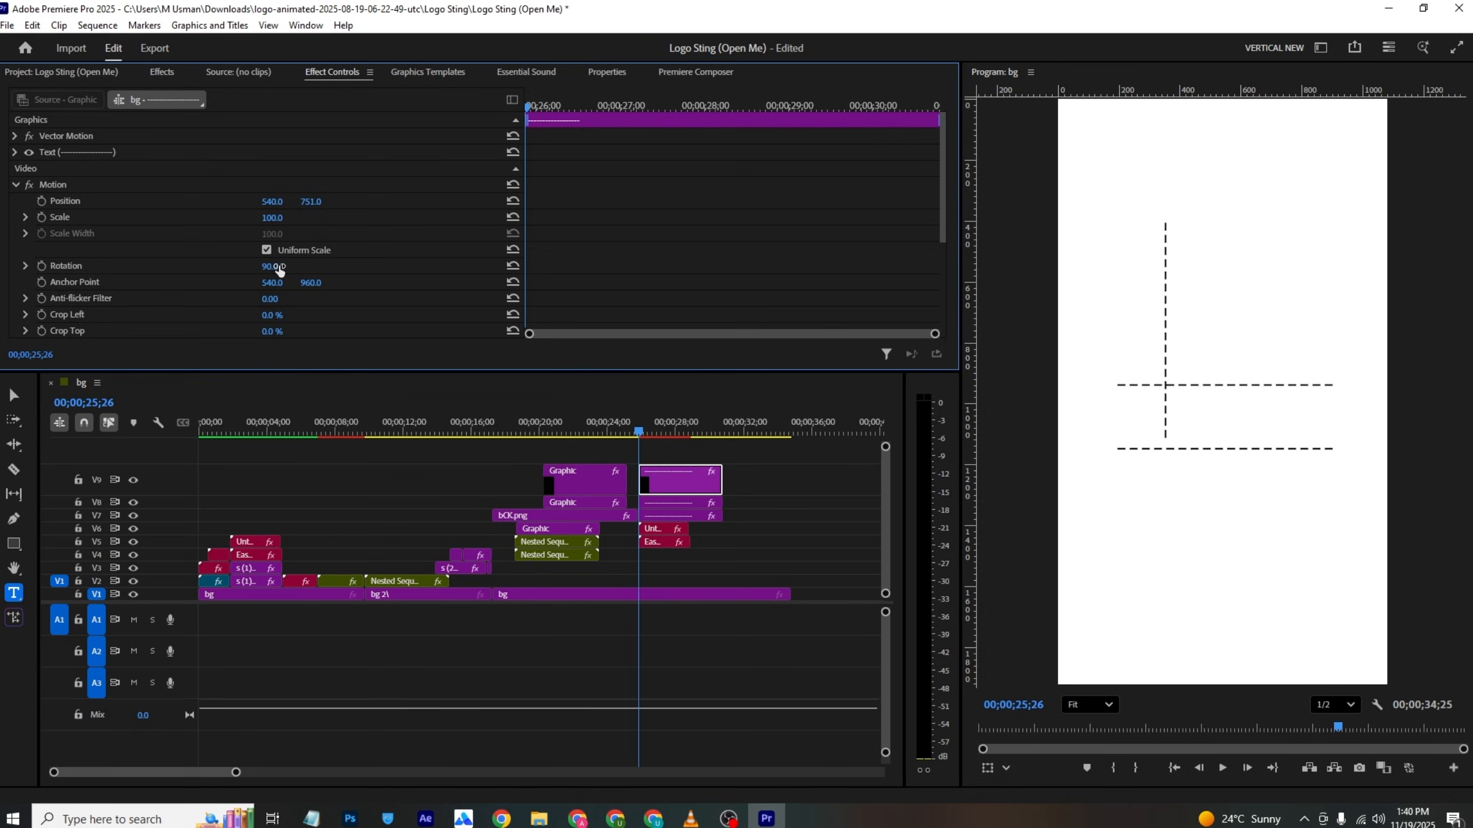
Step: Shorten the vertical dashed line's text to a short row of hyphens and set its Position Y to 1151
click(1167, 429)
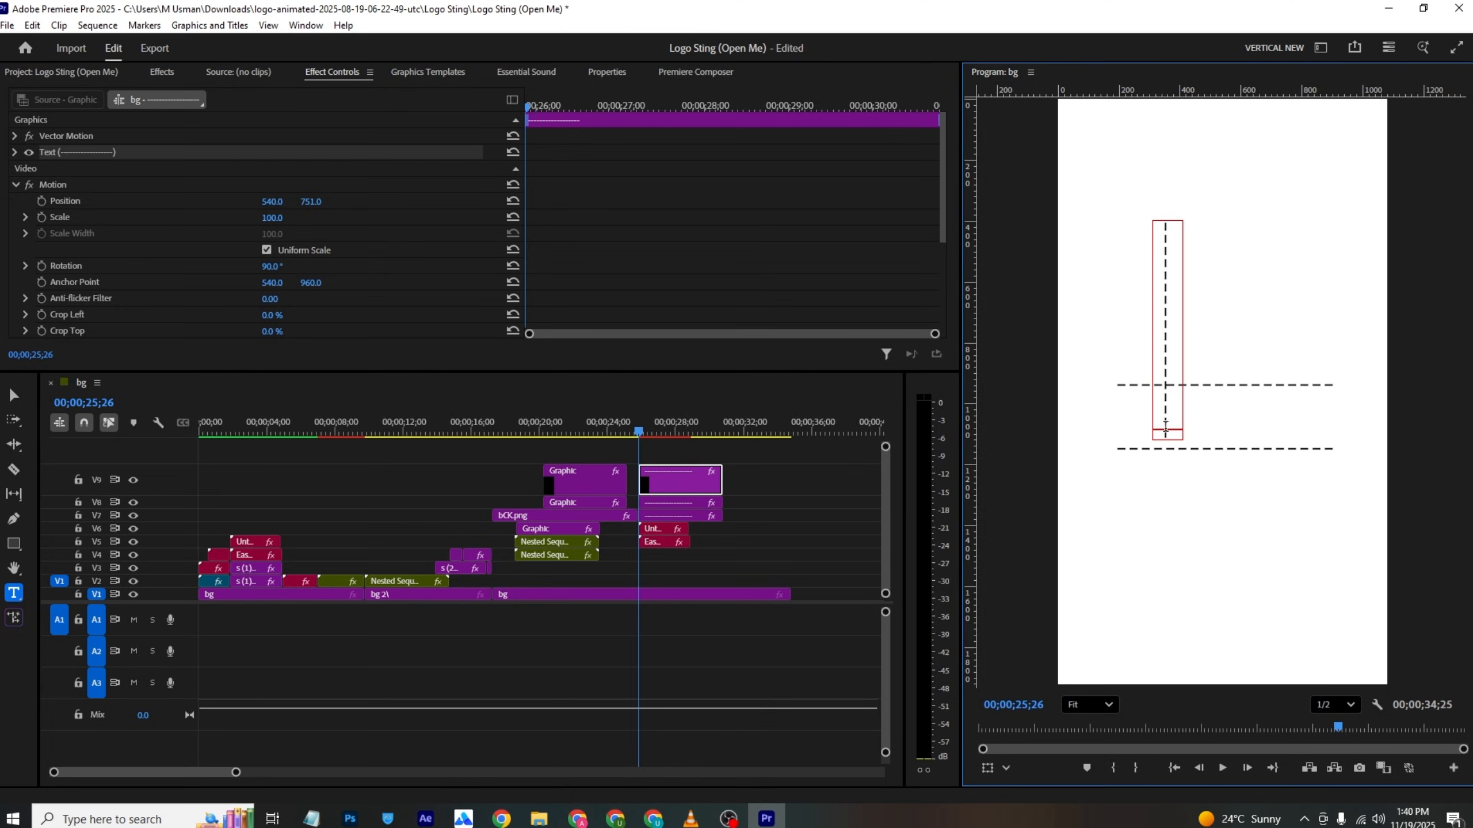
key(BackSpace)
key(BackSpace)
key(BackSpace)
key(BackSpace)
key(BackSpace)
key(BackSpace)
key(BackSpace)
key(BackSpace)
key(BackSpace)
key(BackSpace)
key(BackSpace)
key(BackSpace)
key(BackSpace)
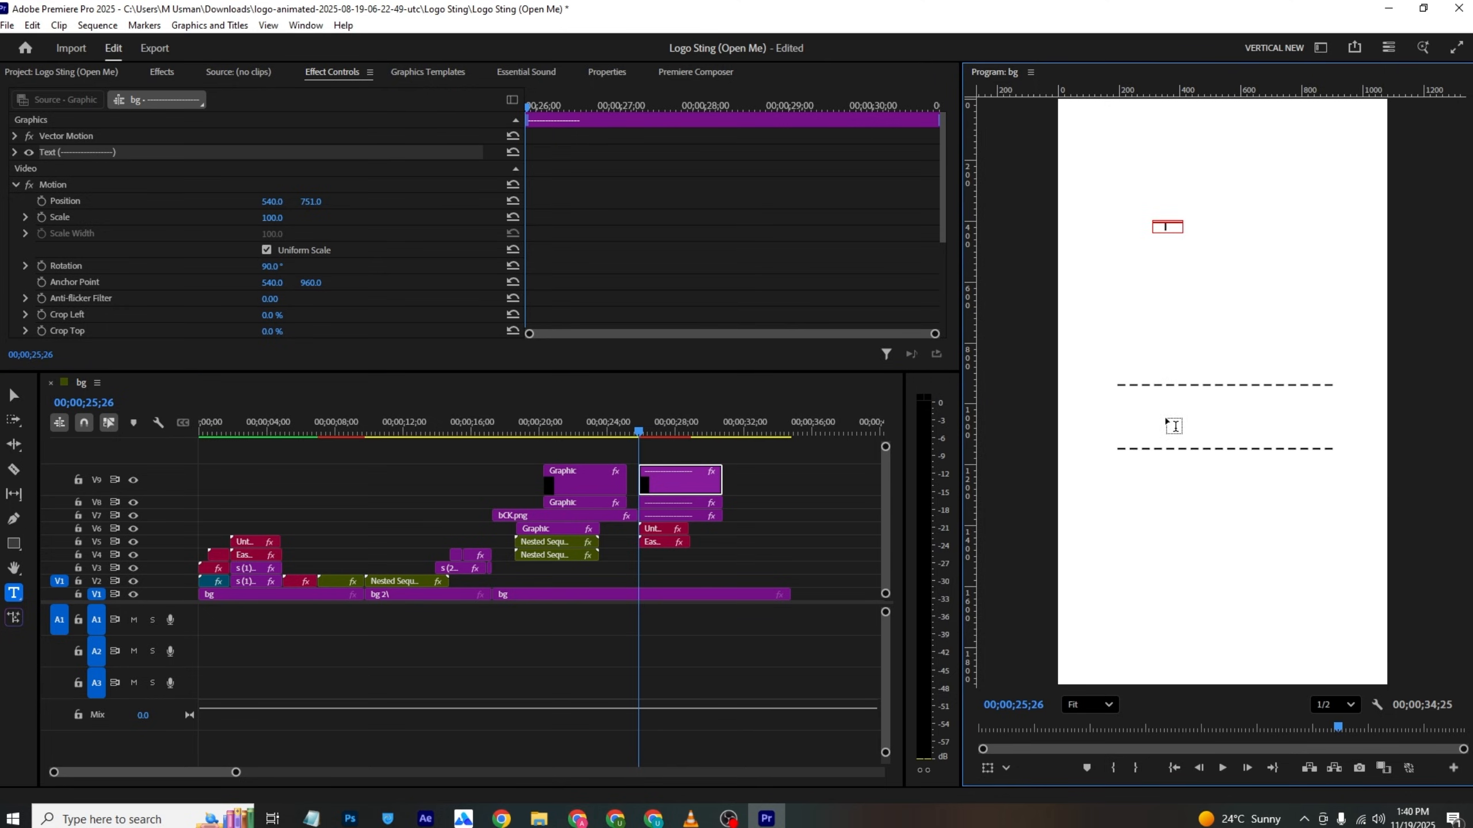
text(-----)
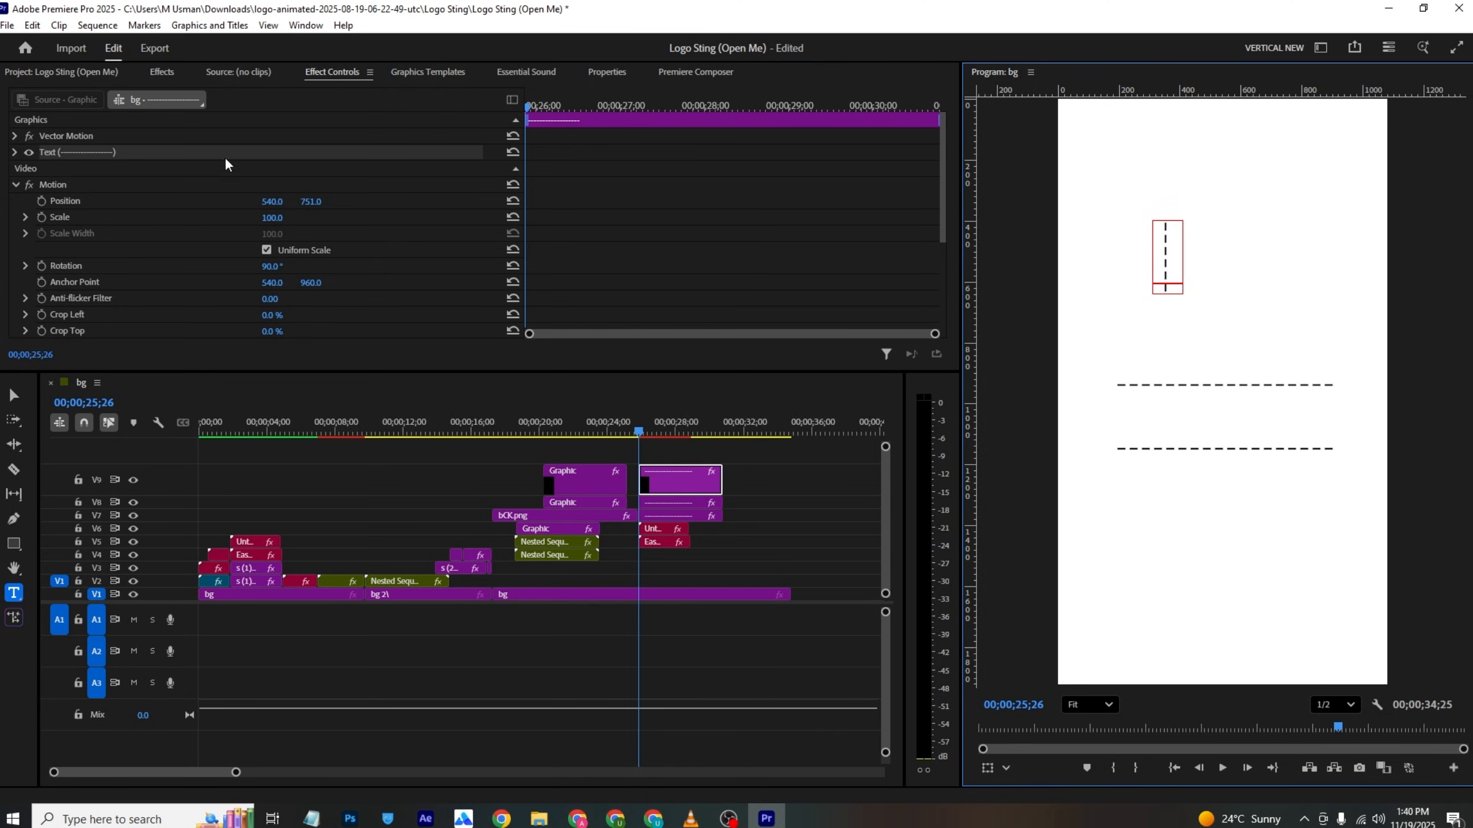
click(308, 206)
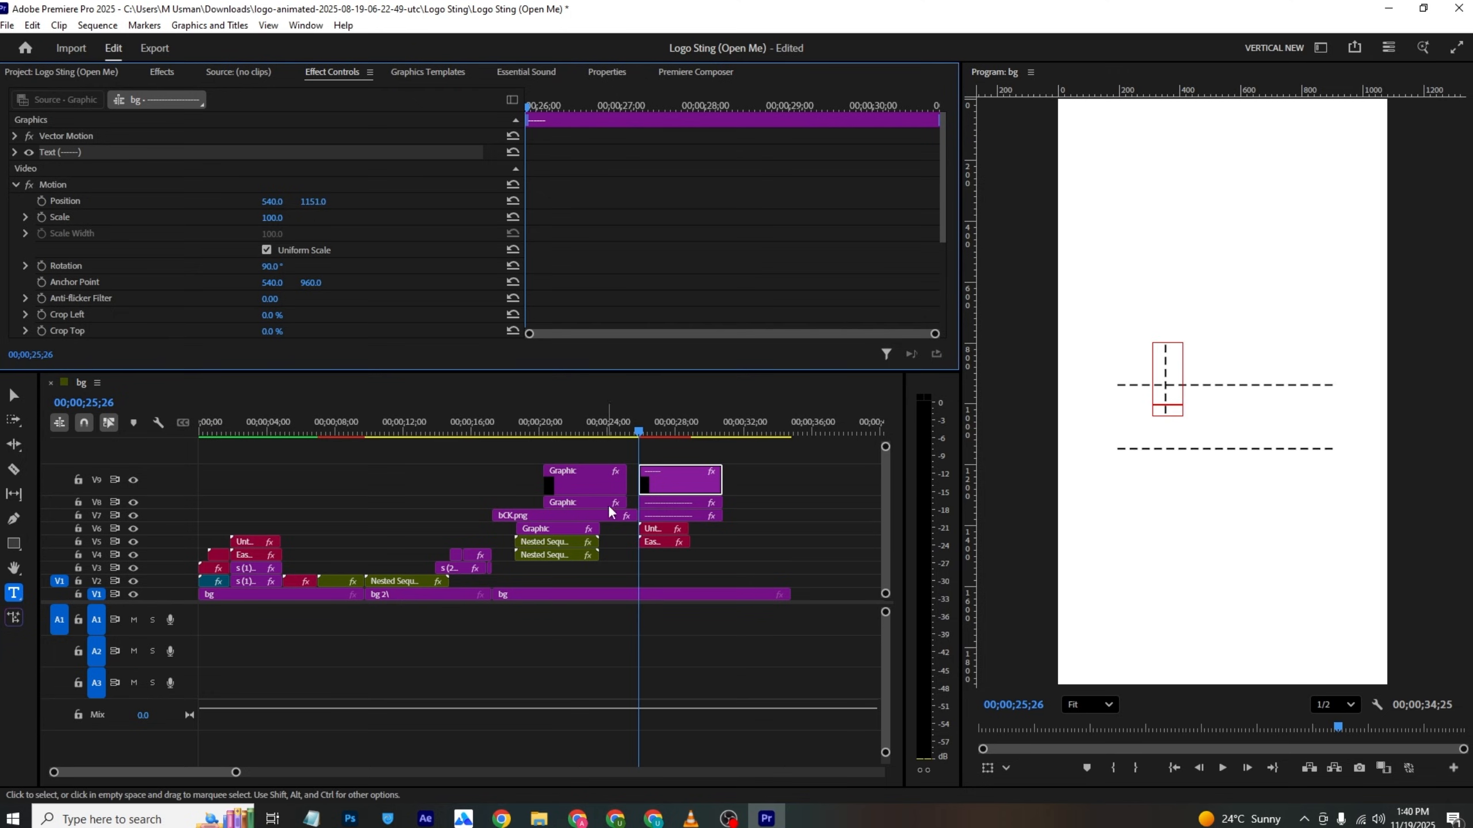
click(680, 445)
drag(688, 502, 691, 481)
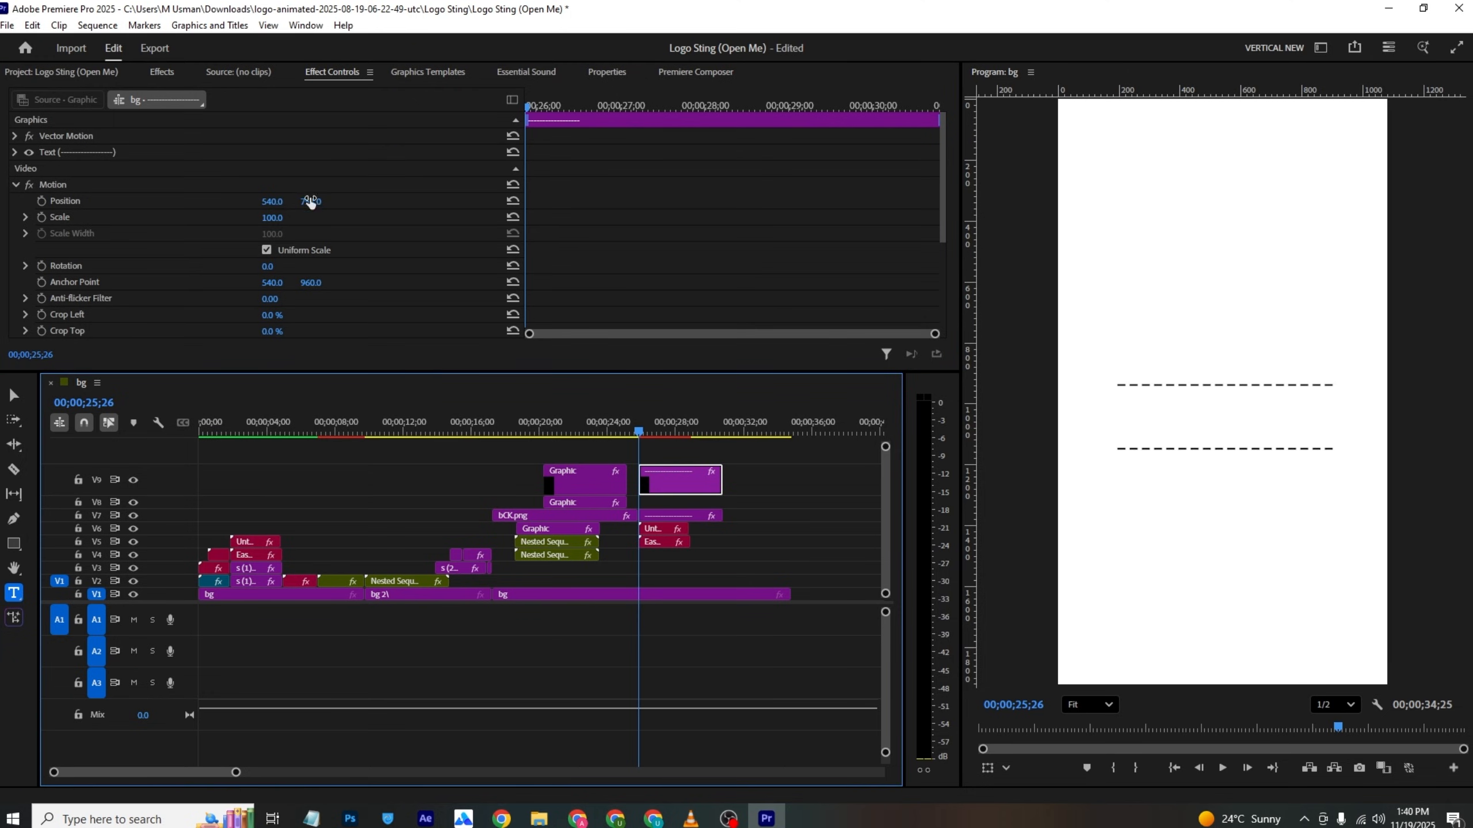
drag(311, 202, 317, 202)
key(ctrl+z)
key(ctrl+z)
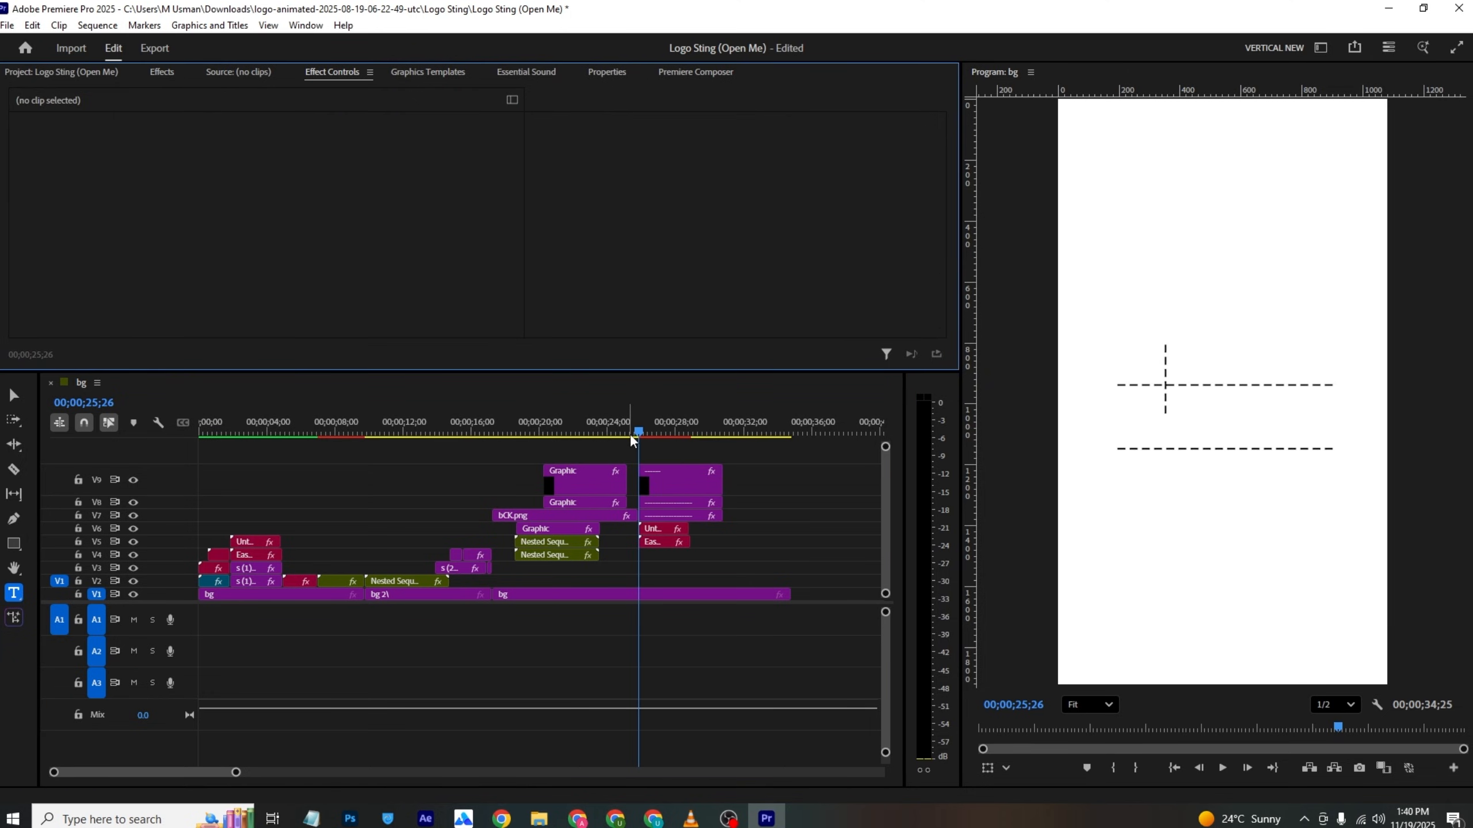
Step: Set the short vertical dashed line's Position to 387, 1279 so it forms the frame's left side
click(656, 467)
click(644, 425)
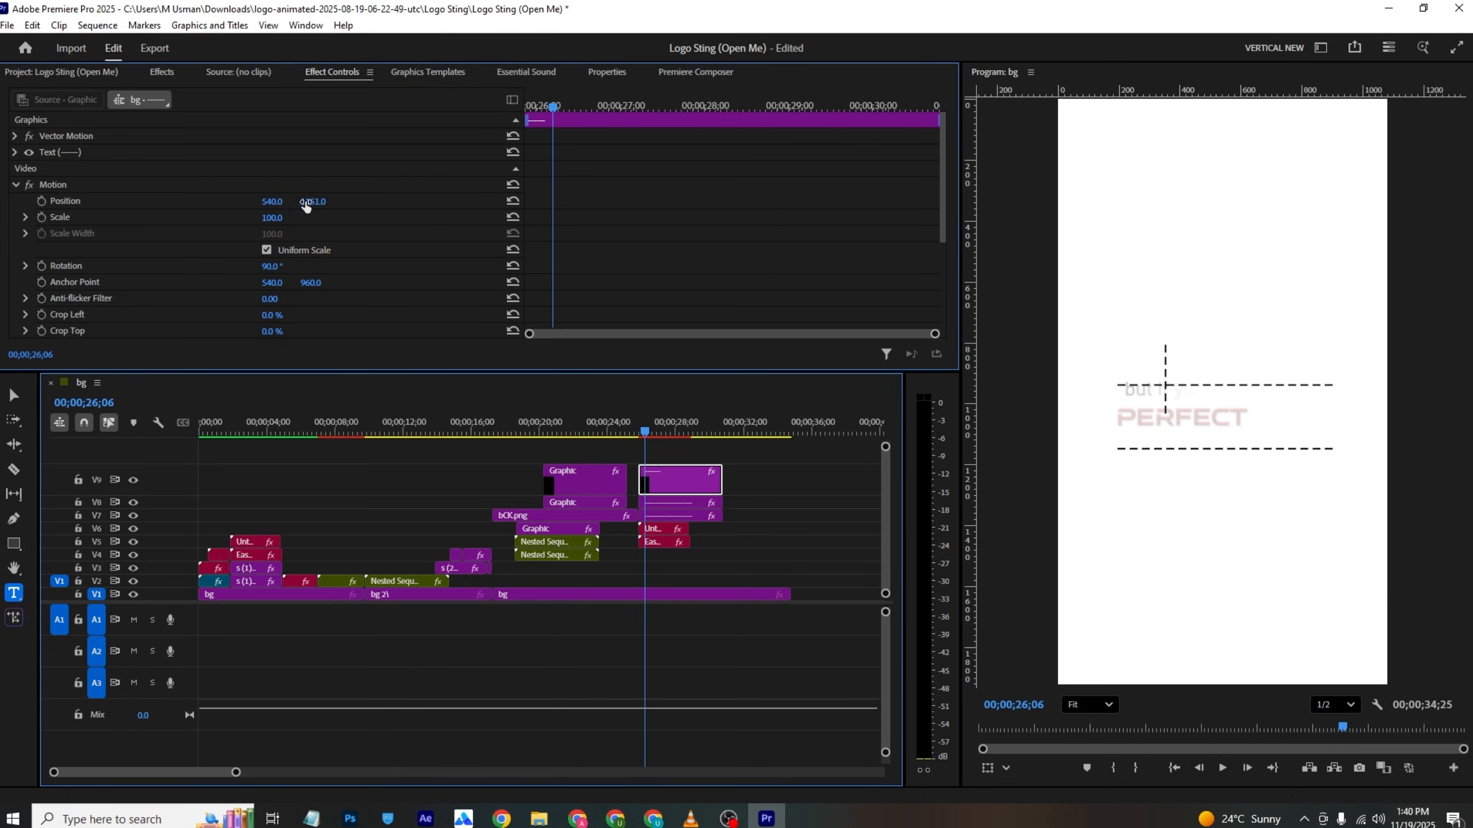
drag(306, 207, 324, 207)
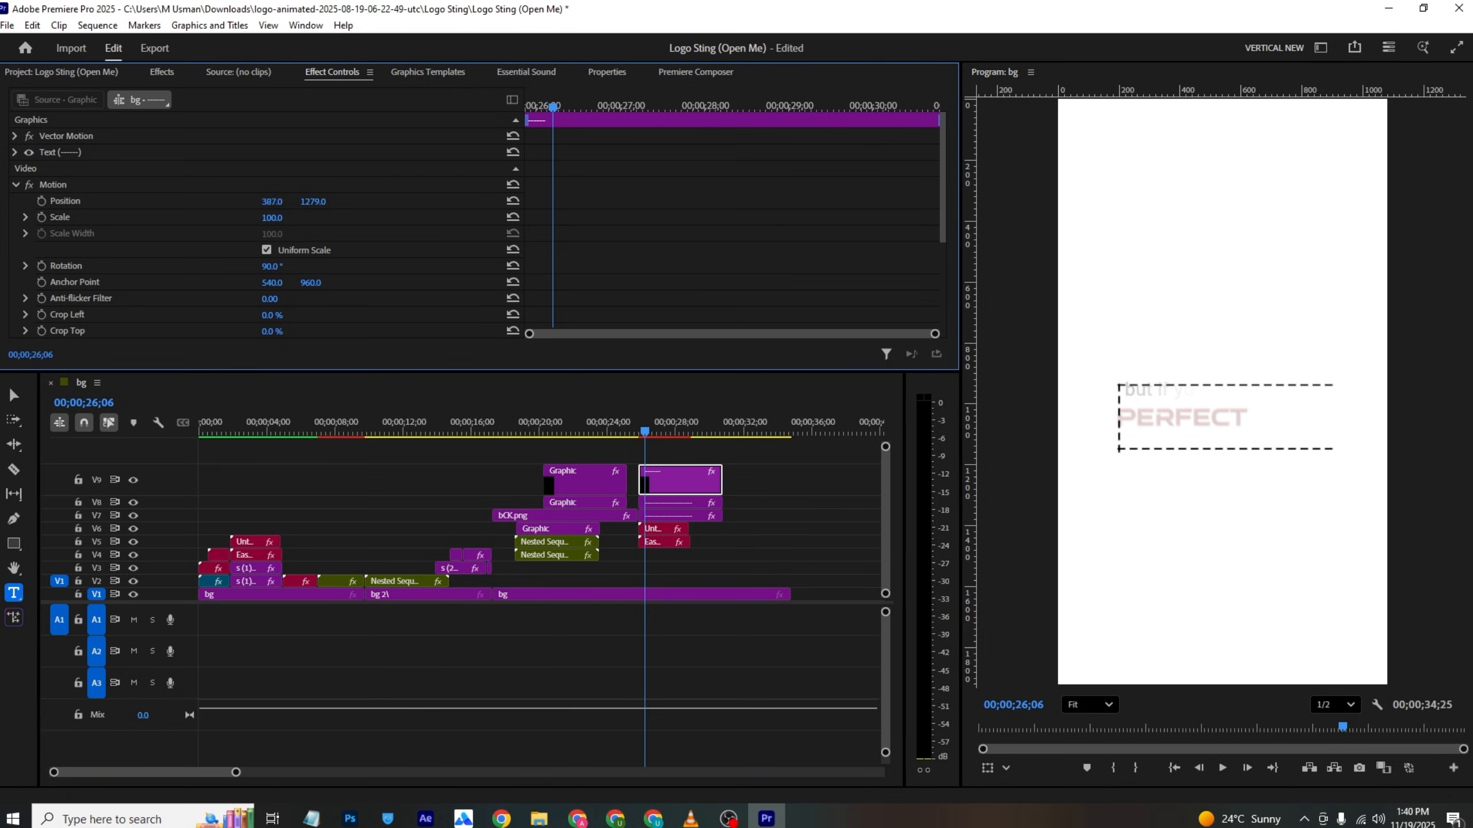
Step: Duplicate the vertical dashed line onto track V10 as the frame's right side, and set the left line's Position to 386, 1275
drag(654, 484, 653, 450)
drag(276, 192, 412, 192)
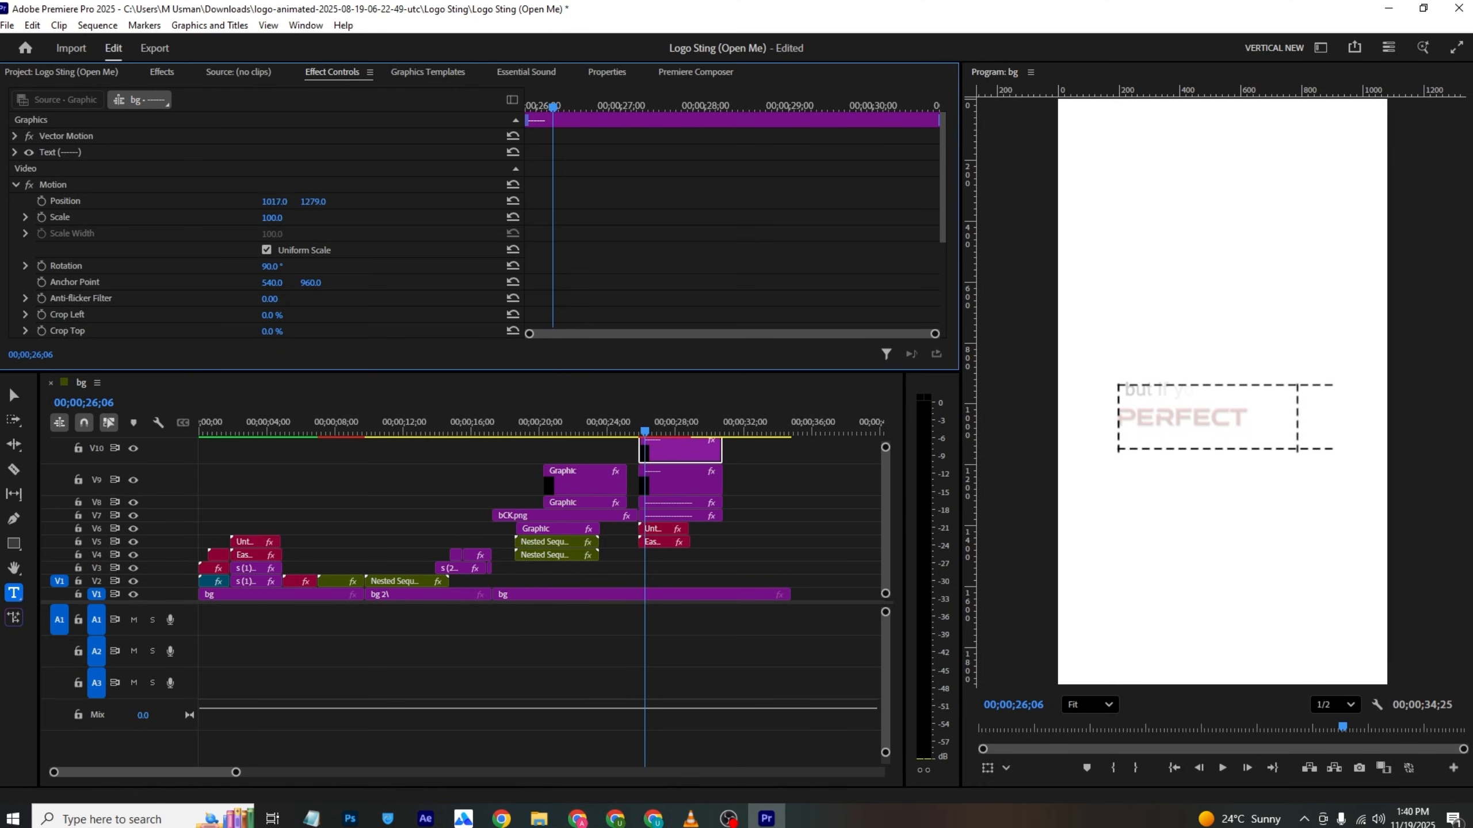
drag(274, 202, 286, 202)
click(679, 479)
click(272, 202)
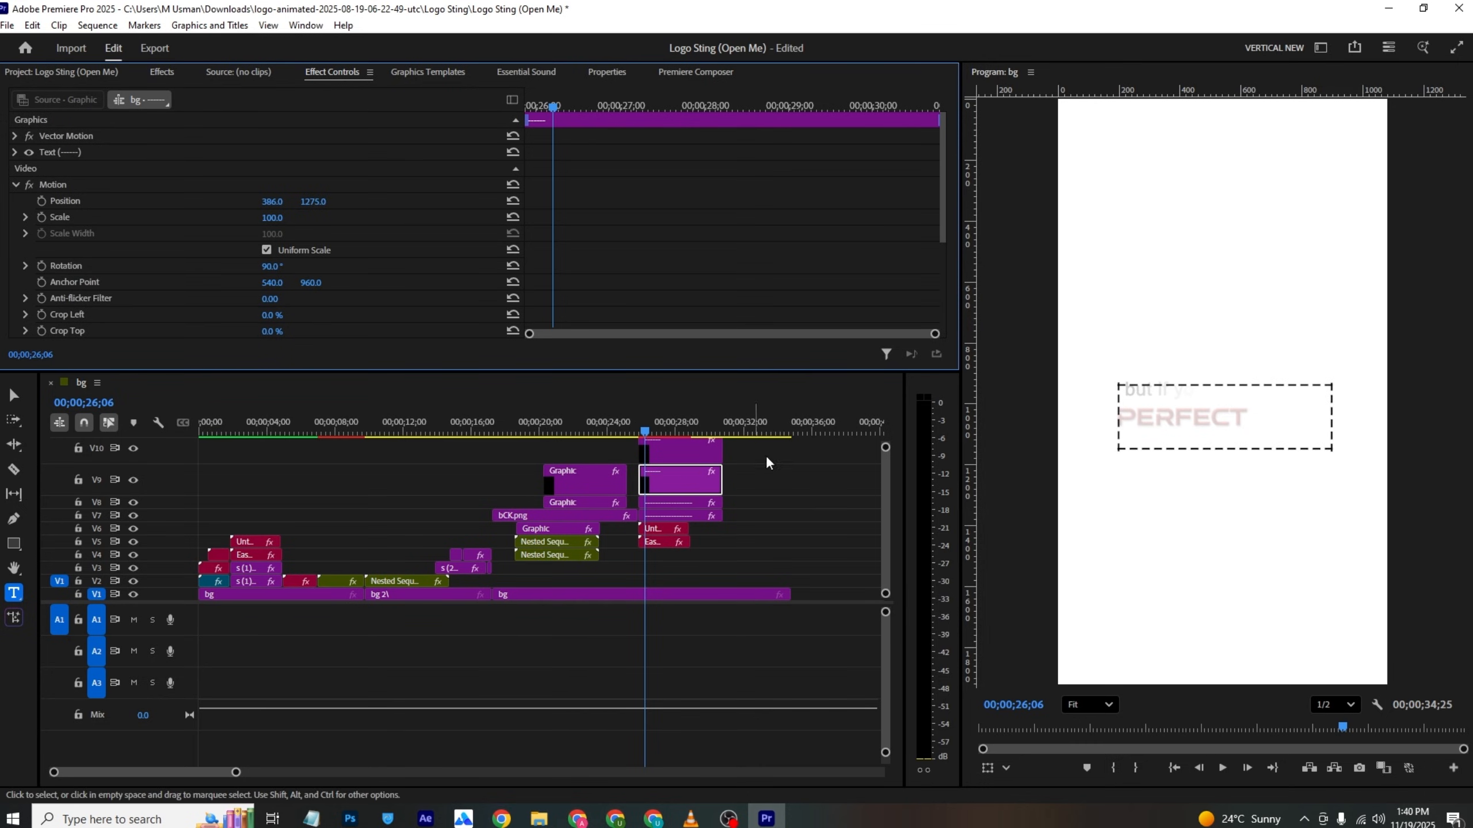
Step: Draw a square shape about 46 px wide at 00;00;26;06 and centre it on the frame's upper-left corner
drag(885, 447, 885, 442)
click(715, 451)
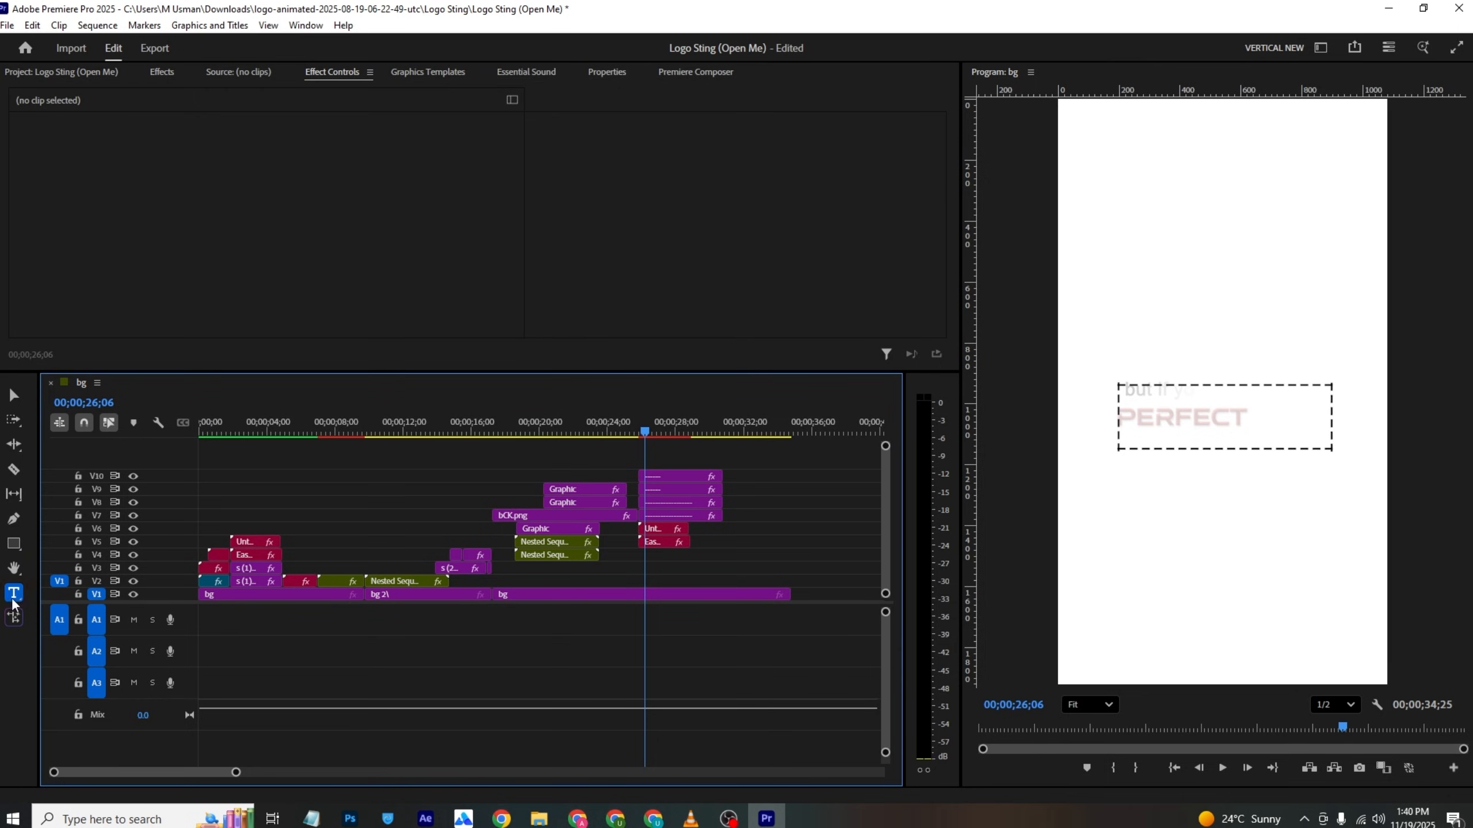
click(13, 543)
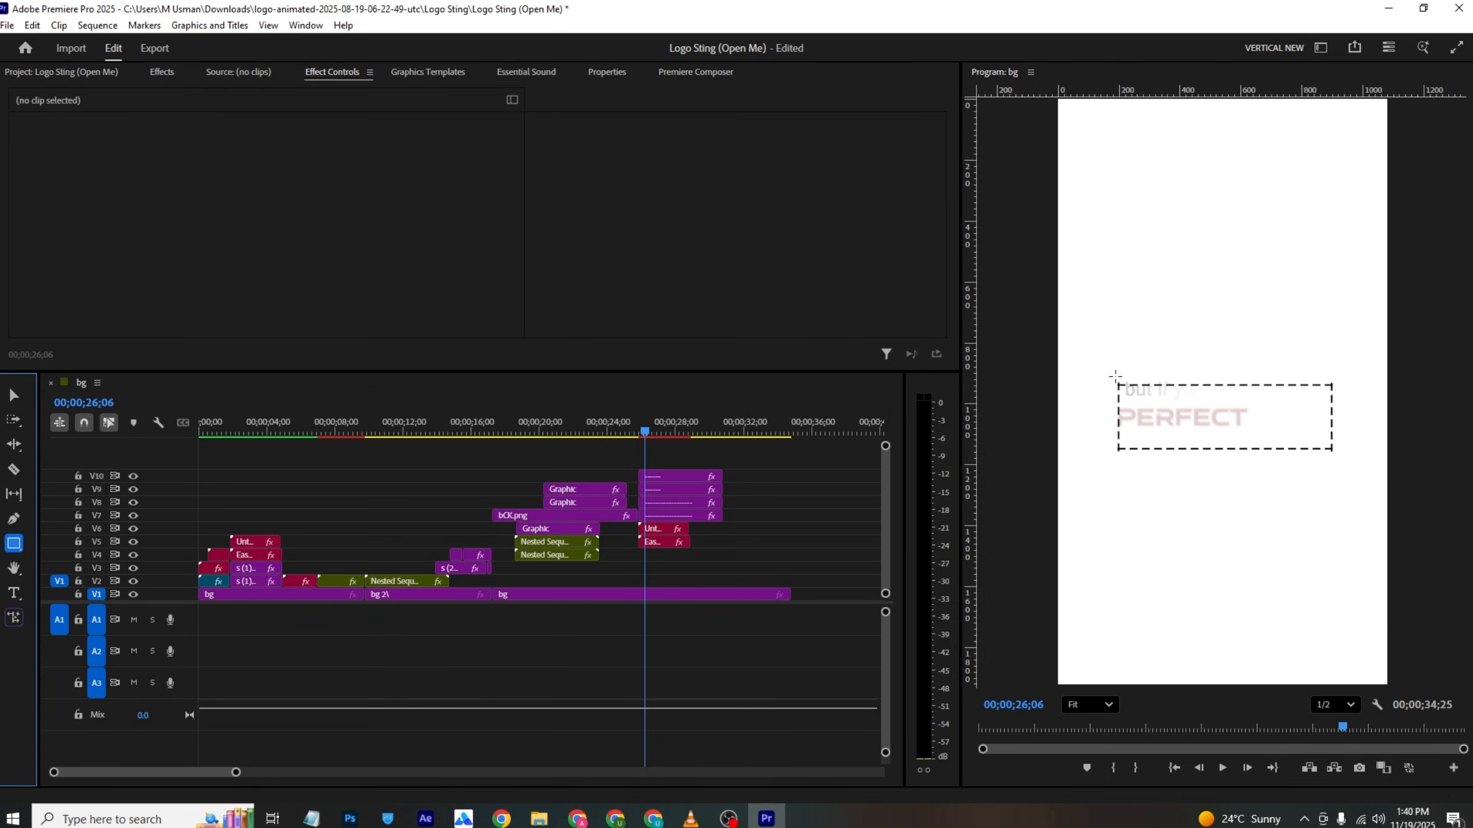
drag(1114, 376, 1124, 389)
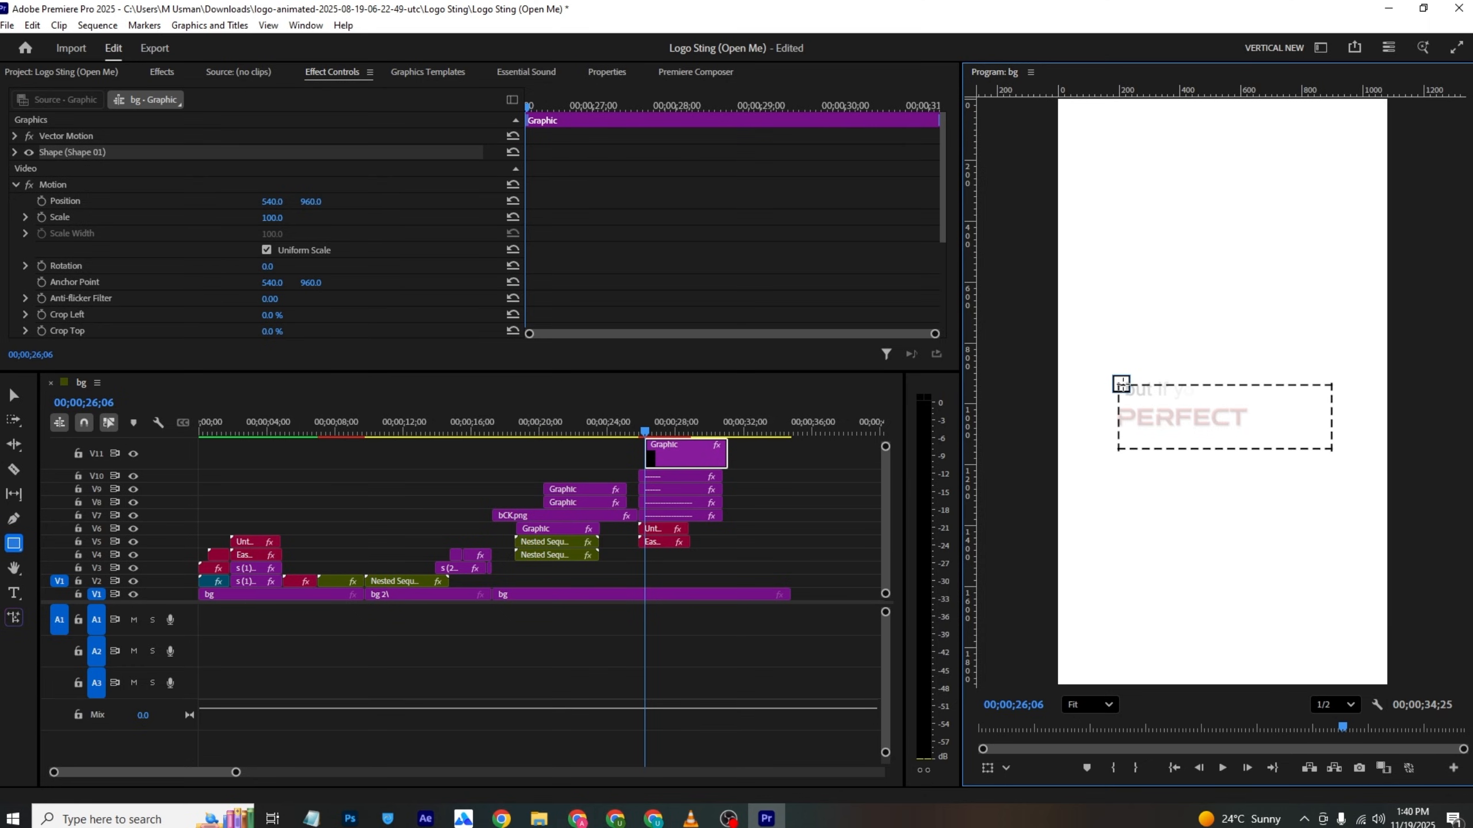
key(v)
drag(272, 202, 270, 202)
Step: Give the corner square a black fill without a stroke and align its clip's start with the dashed line clips
click(619, 75)
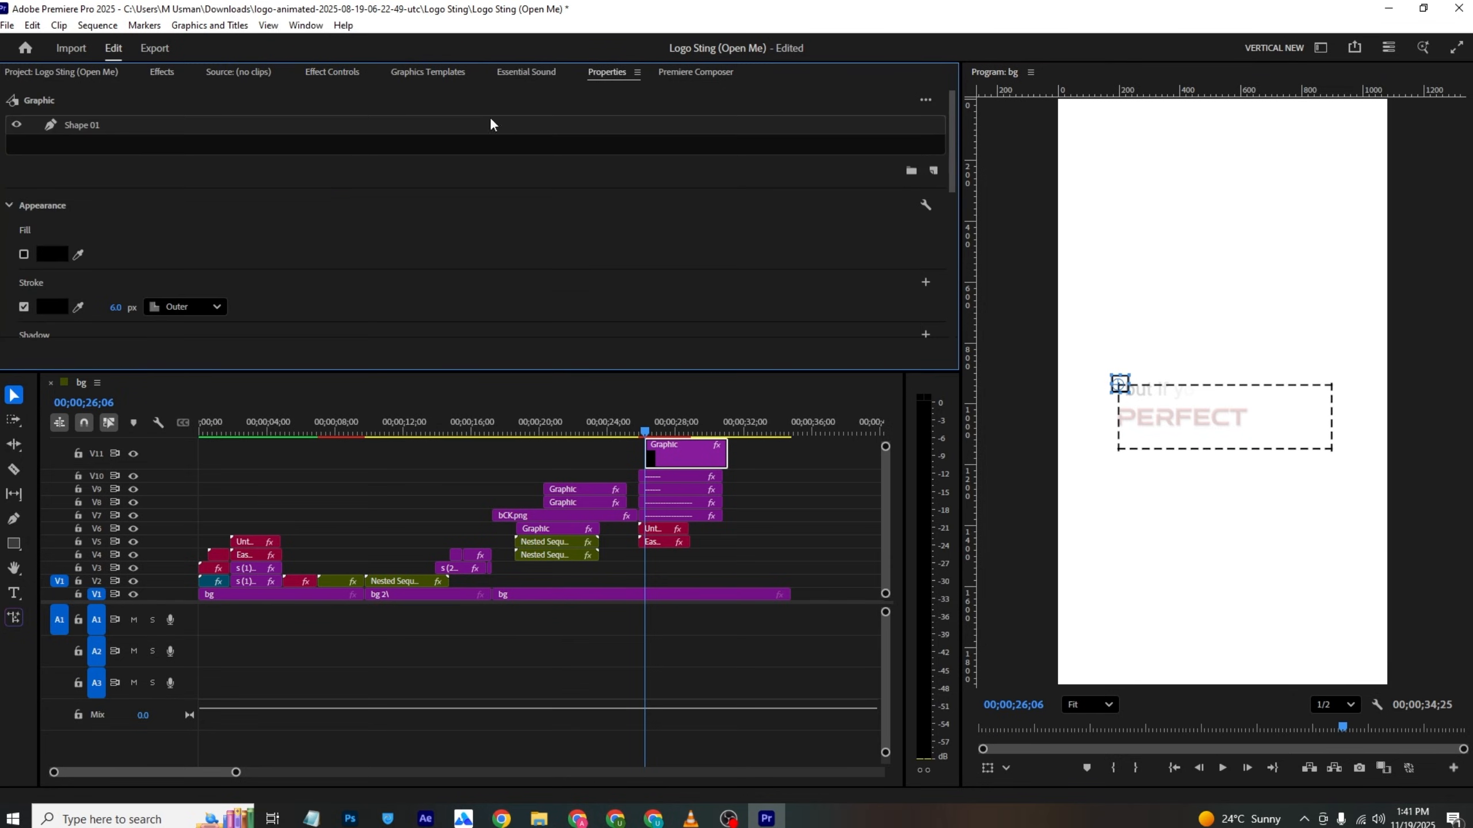
click(23, 255)
click(24, 307)
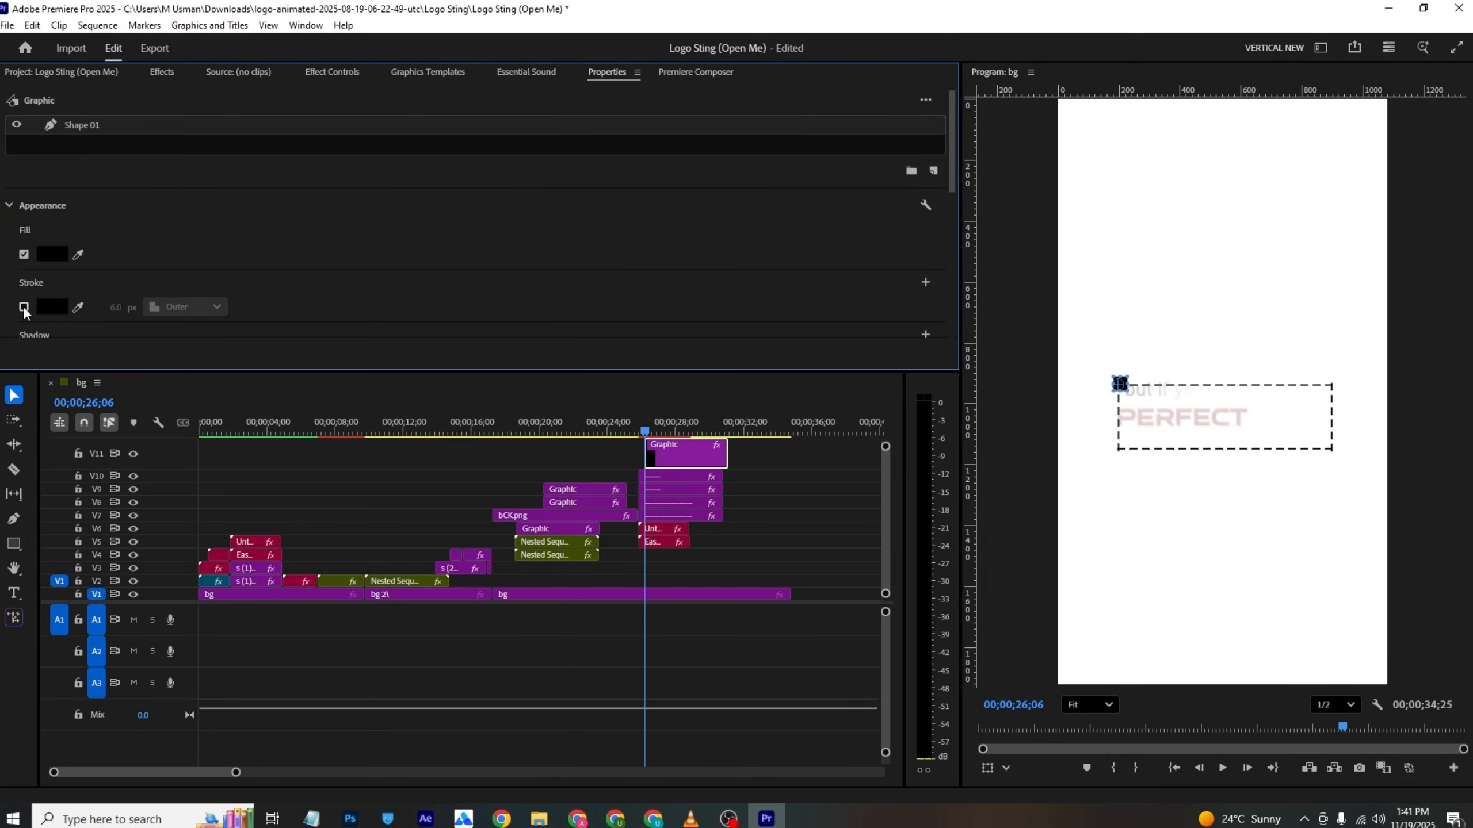
drag(661, 459, 656, 461)
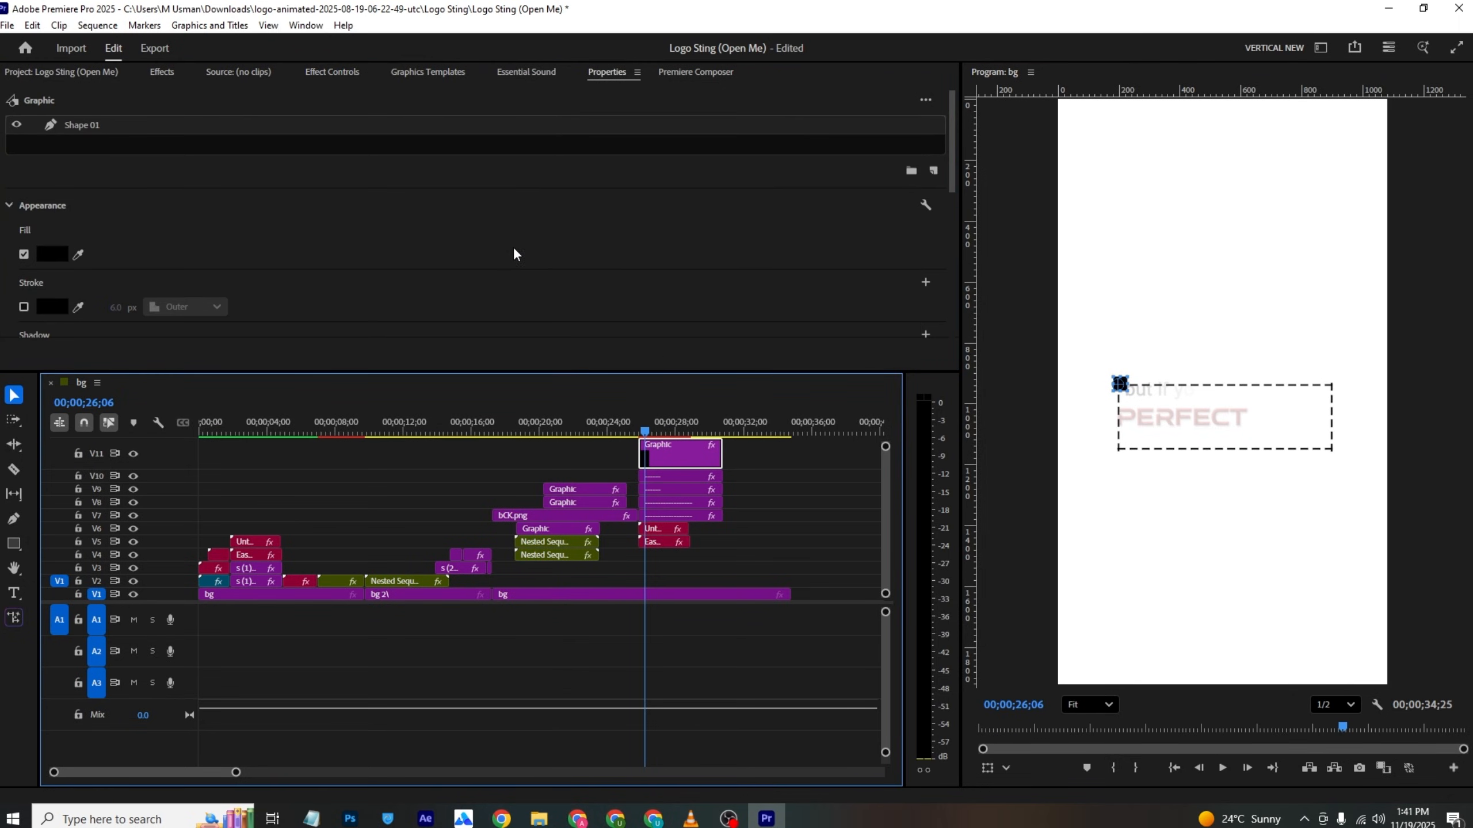
Step: Scale the corner square shape to 71%
scroll(521, 252, down, 3)
scroll(441, 258, down, 4)
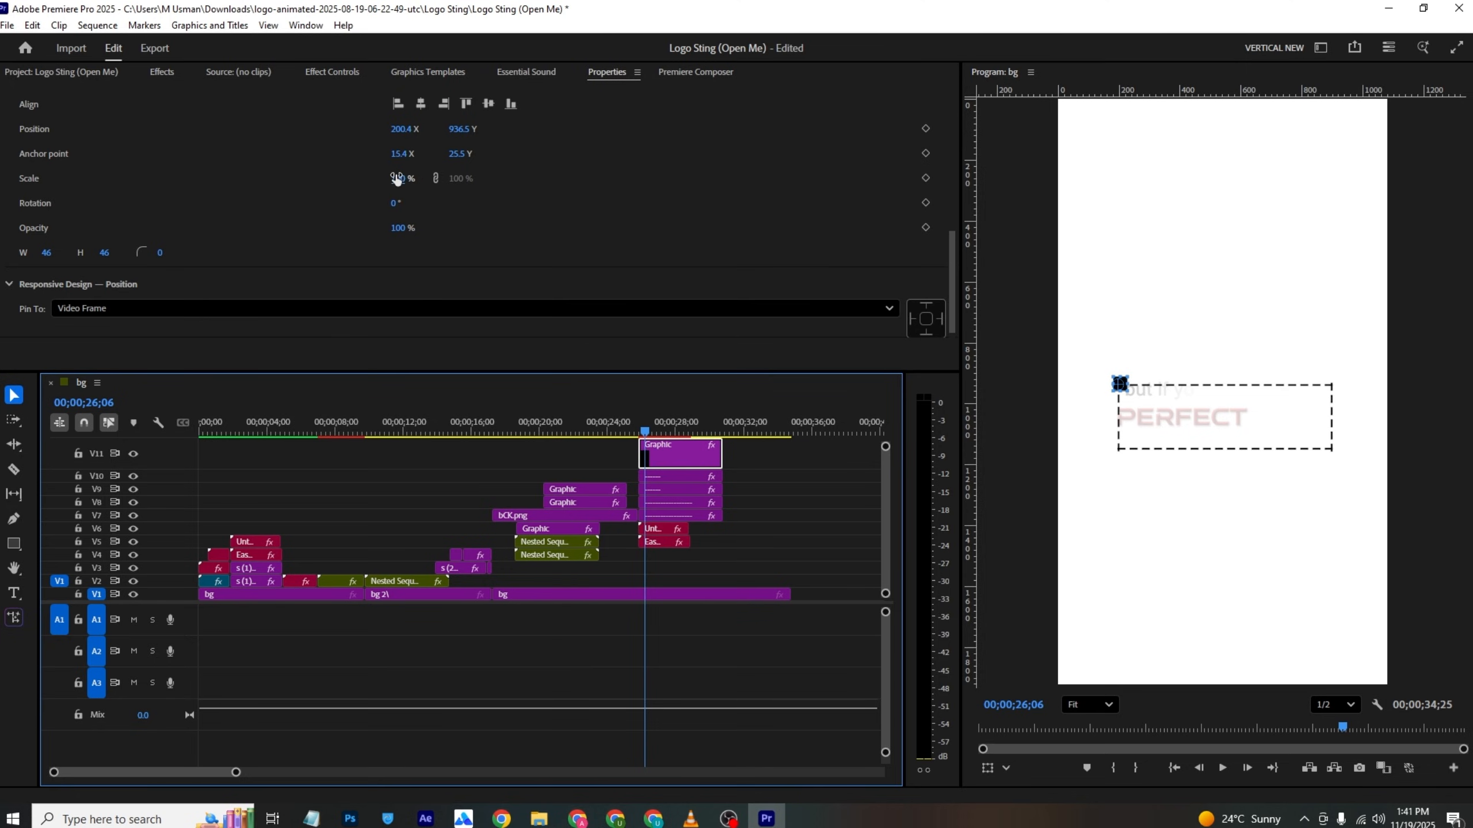
drag(398, 179, 377, 180)
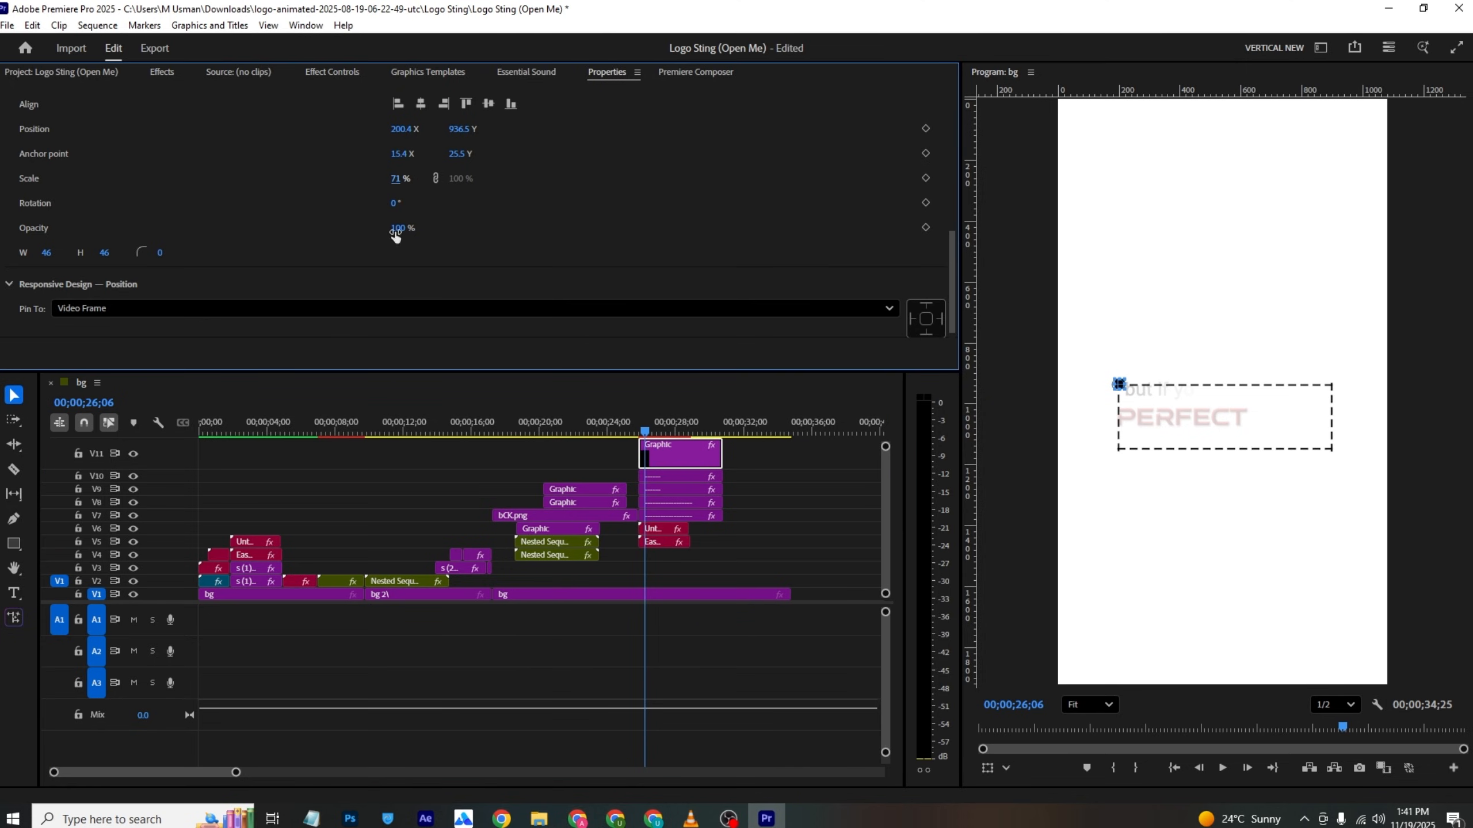
Step: Duplicate the corner square onto track V12 and set the copy's Position X to 1233, on the frame's upper-right corner
click(690, 459)
key(ctrl+minus)
drag(679, 466, 679, 453)
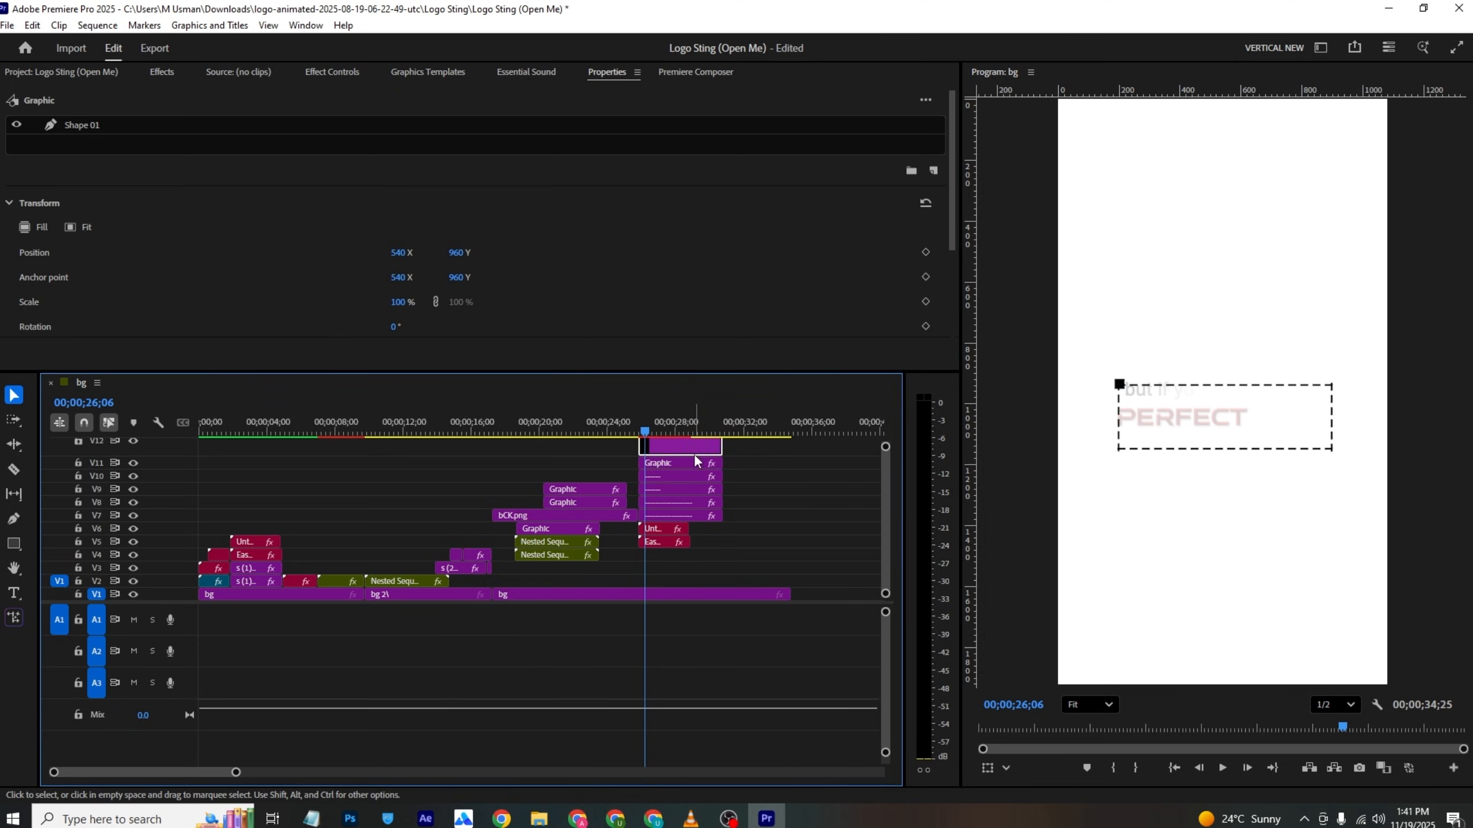
click(335, 72)
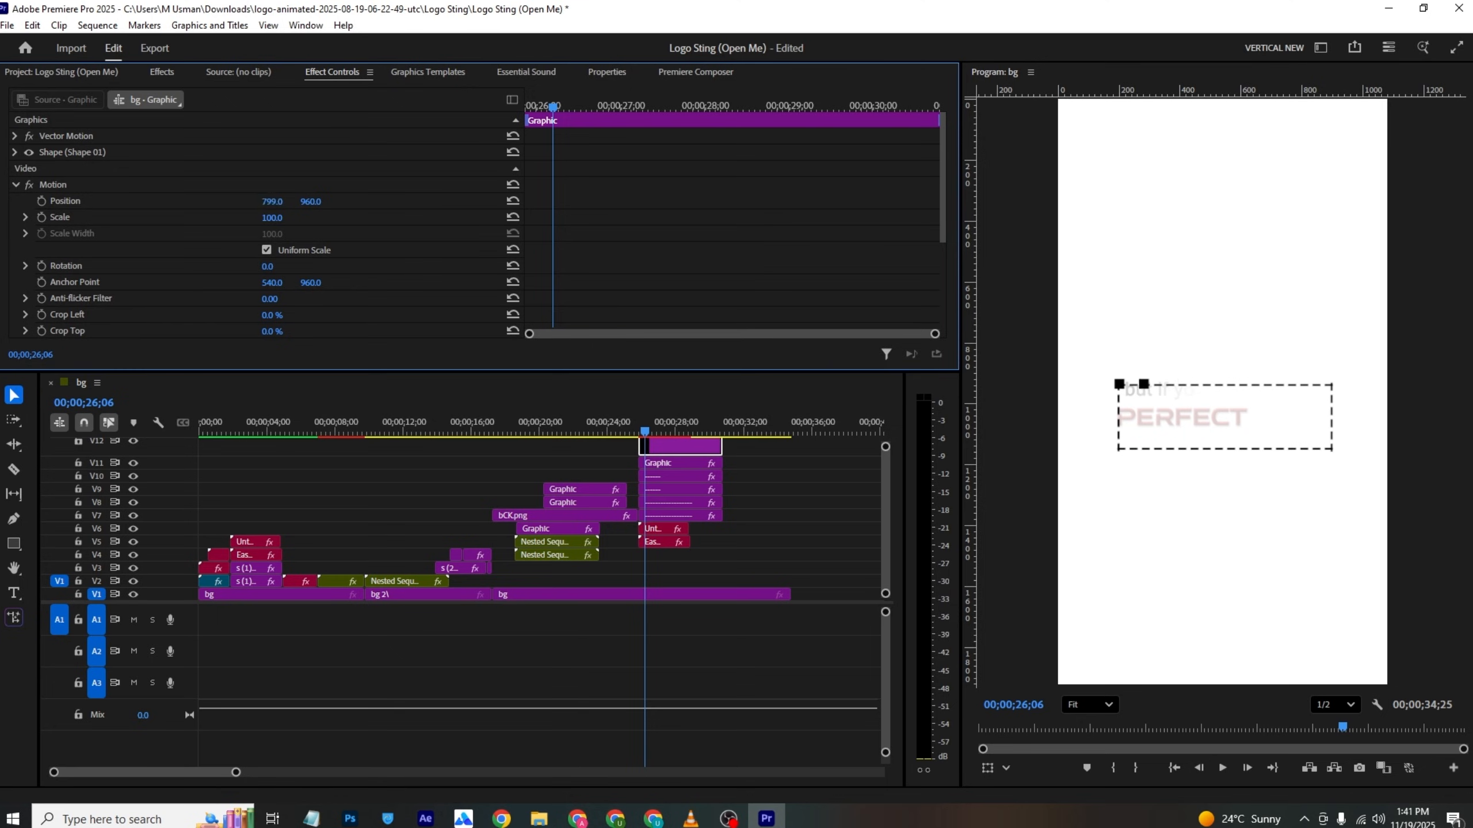
drag(272, 201, 601, 201)
Step: Move all closing title and frame clips down to tracks V2 through V9, starting at 00;00;26;06
click(895, 452)
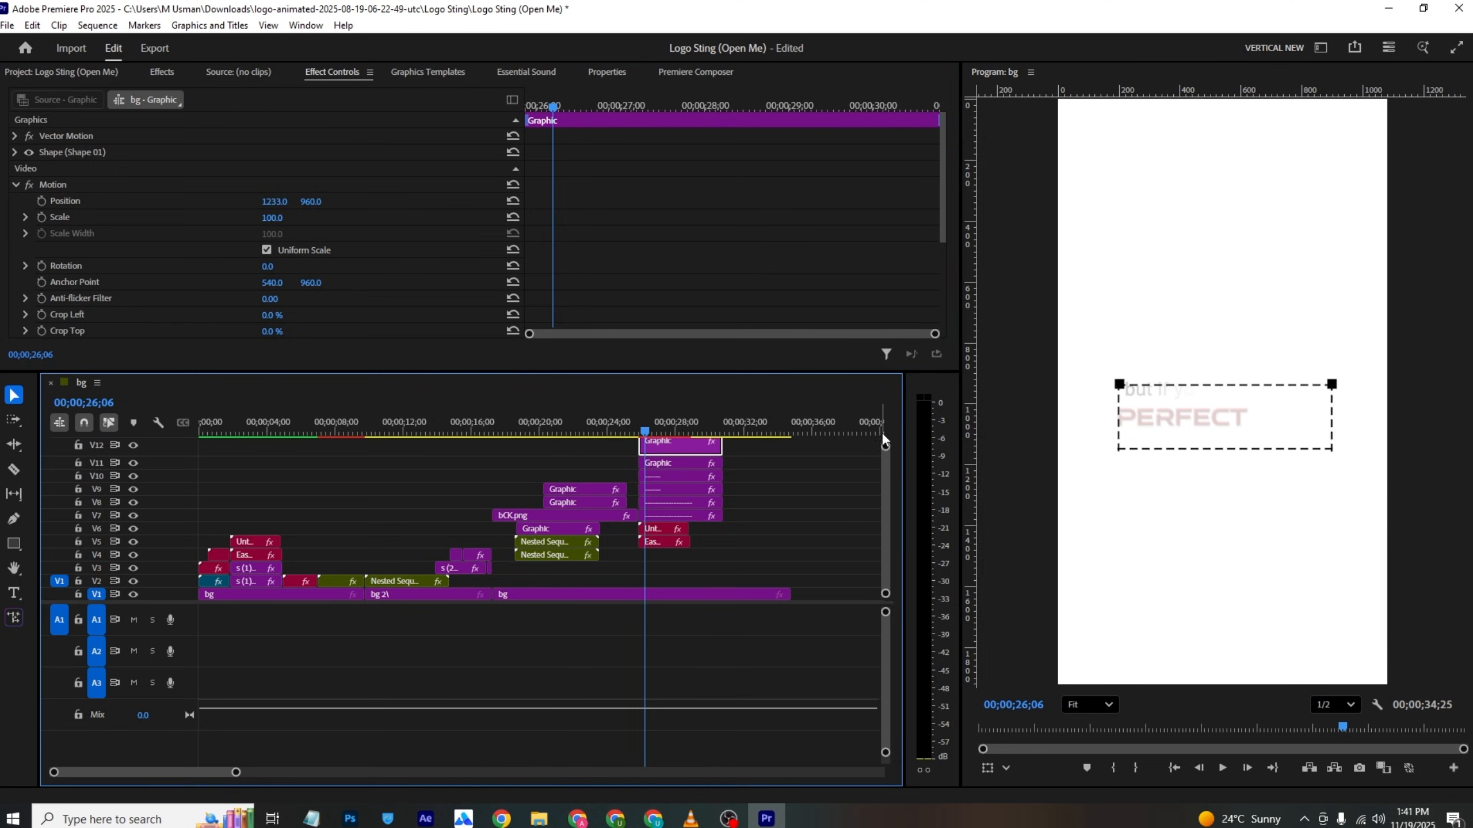
drag(752, 453, 670, 583)
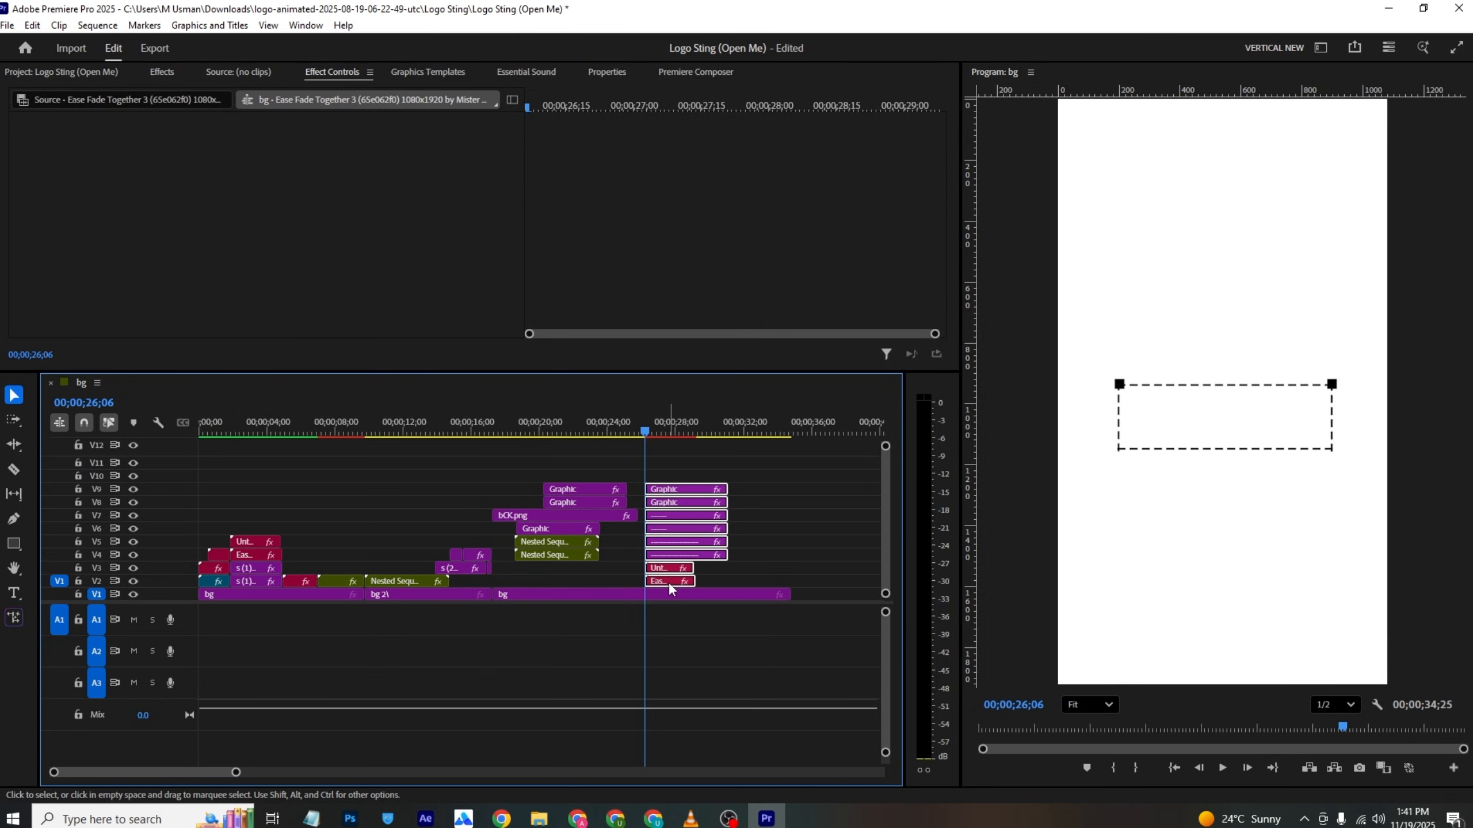
Step: Duplicate the upper-right square onto track V10 and set the copy's Position Y to 1171, on the frame's lower-right corner
click(670, 490)
drag(670, 494, 688, 476)
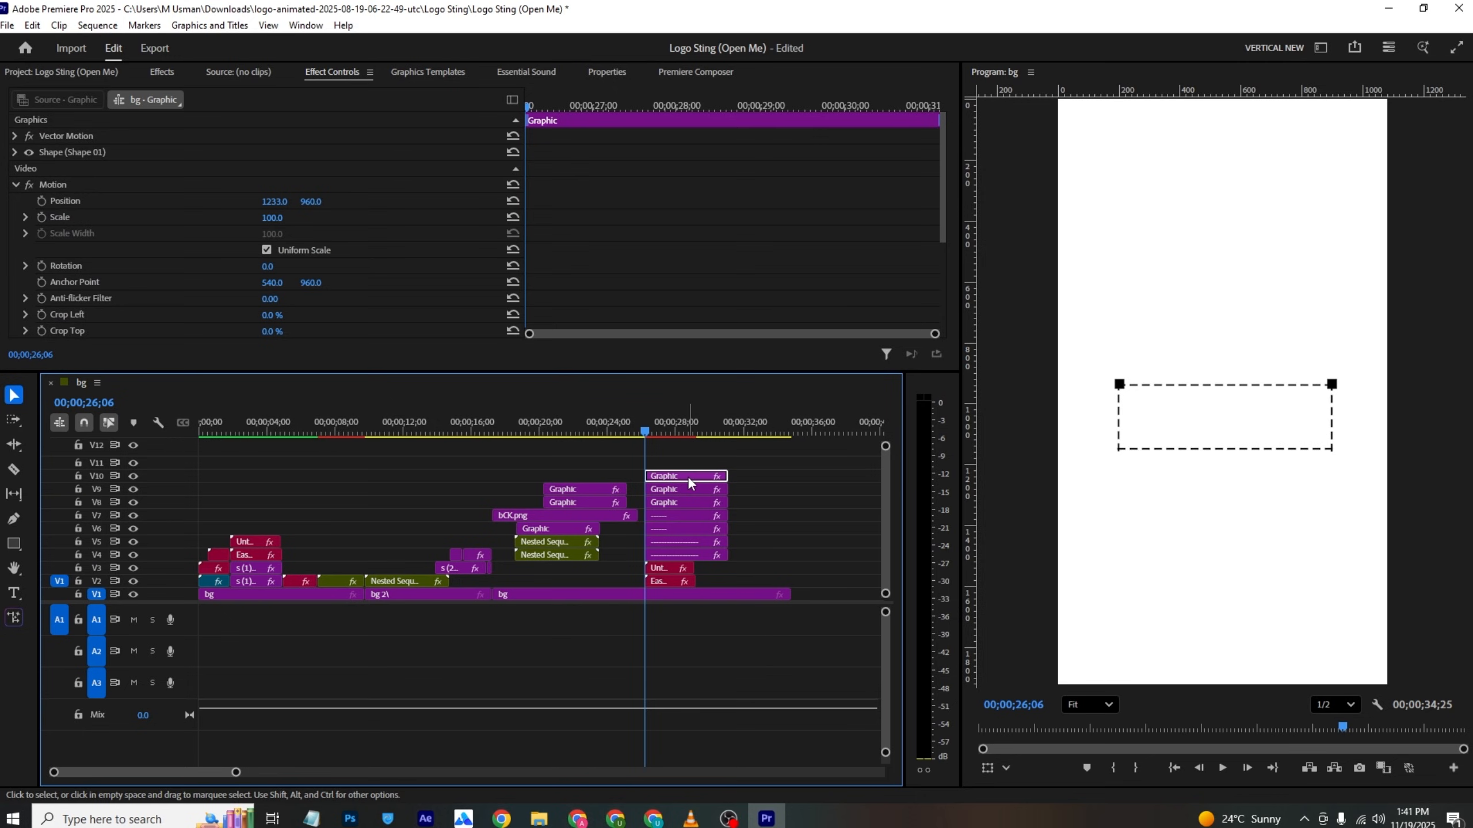
click(295, 206)
drag(313, 202, 412, 202)
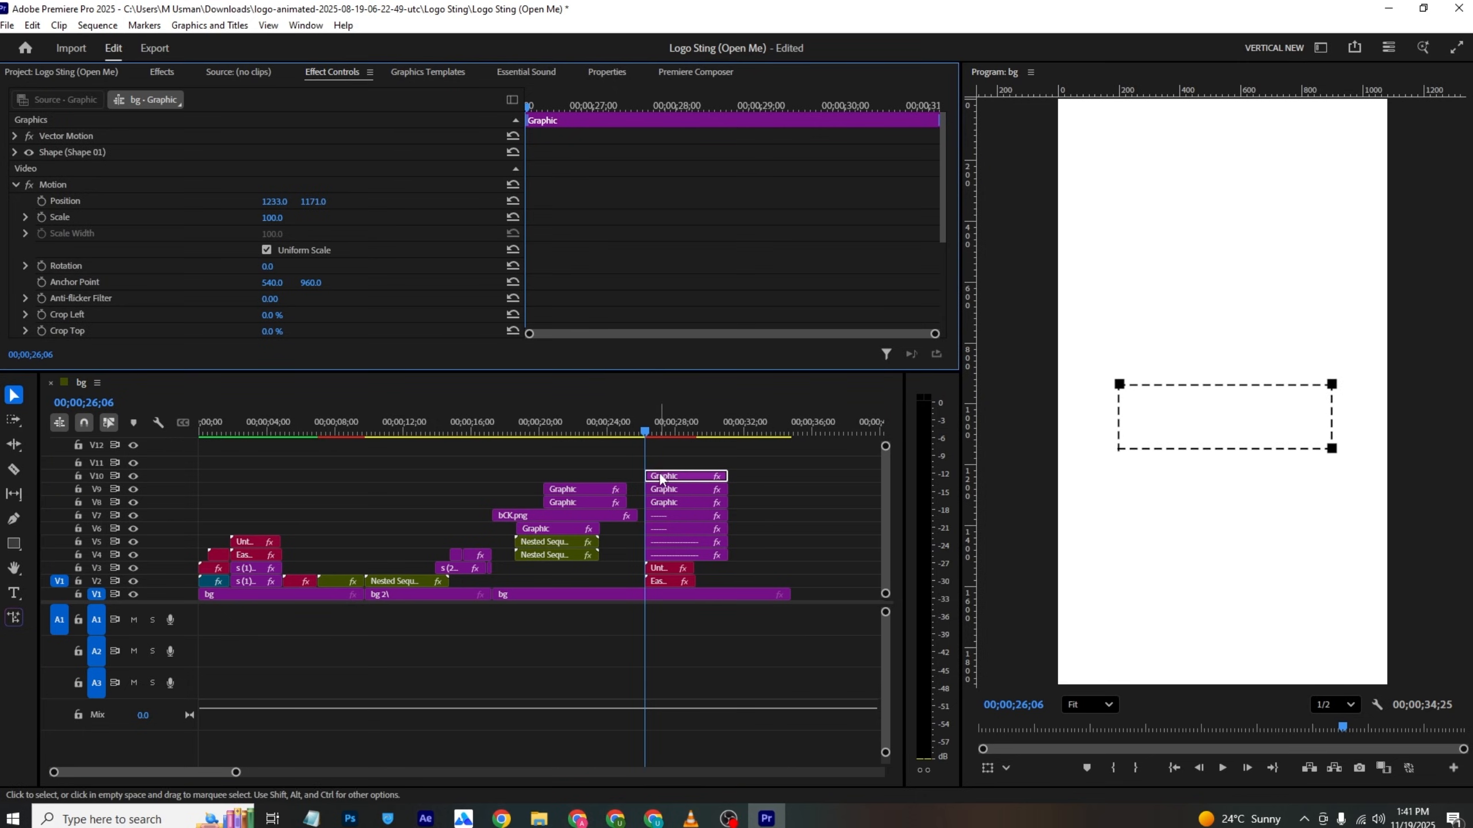
Step: Duplicate the lower-right square onto track V11 and set the copy's Position X to 532, on the frame's lower-left corner
drag(662, 478, 663, 464)
key(shift+Up)
key(shift+Up)
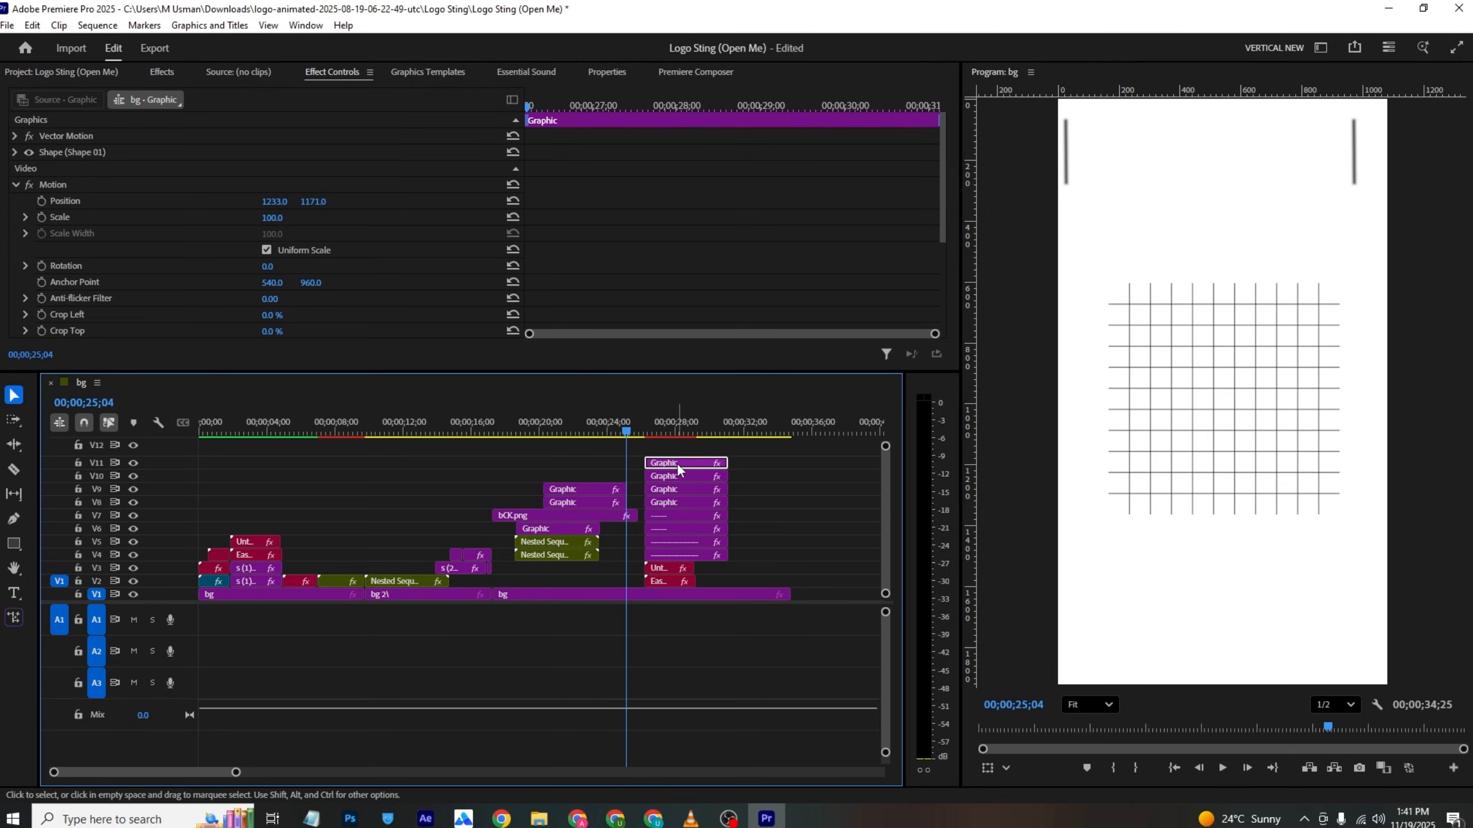
click(668, 429)
drag(274, 201, 128, 201)
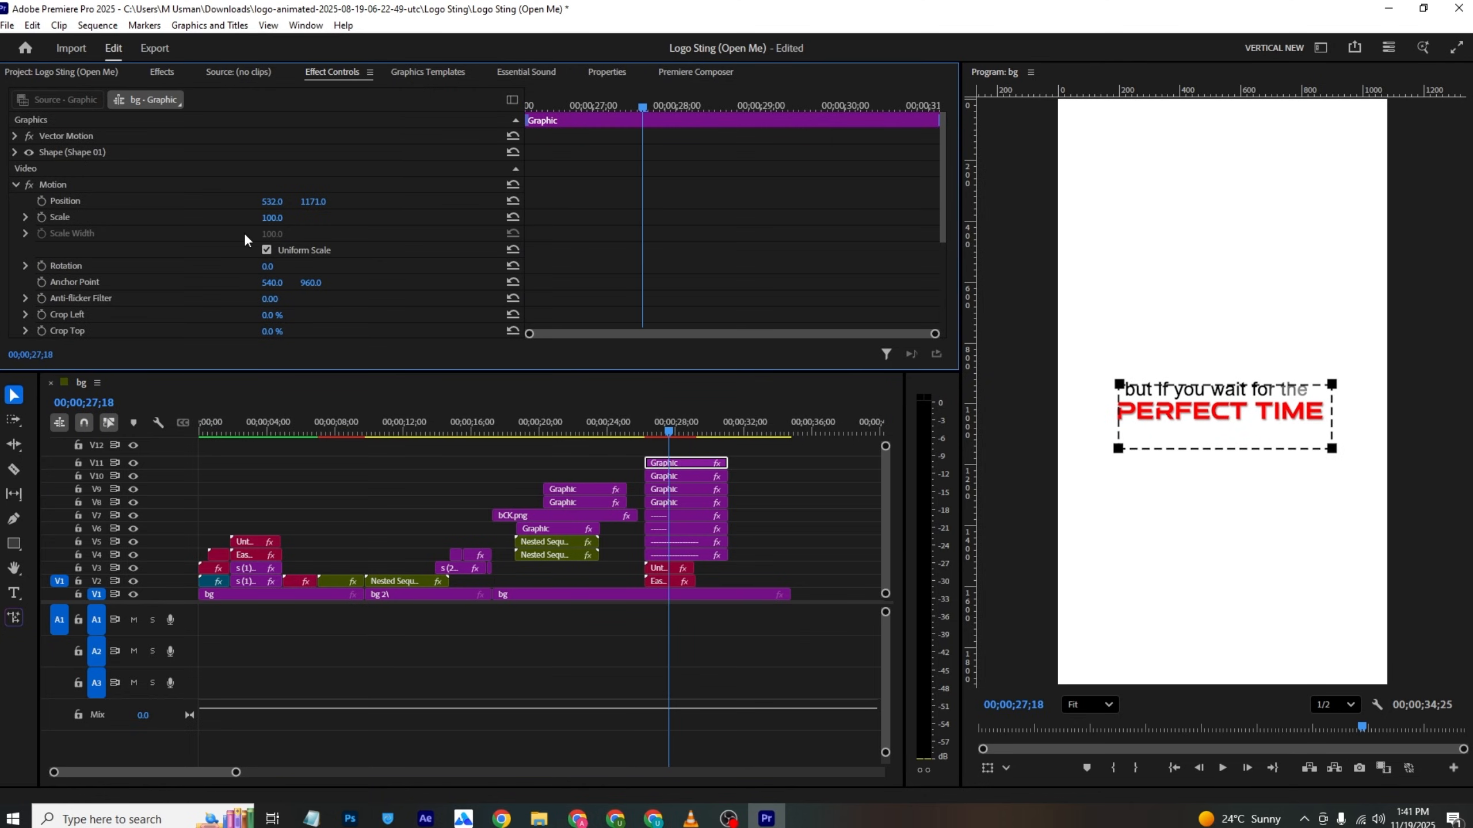
Step: Set the "PERFECT TIME" title's Position to 538, 1165 and its Scale to 98 so it fits inside the frame
click(659, 568)
drag(312, 169, 282, 175)
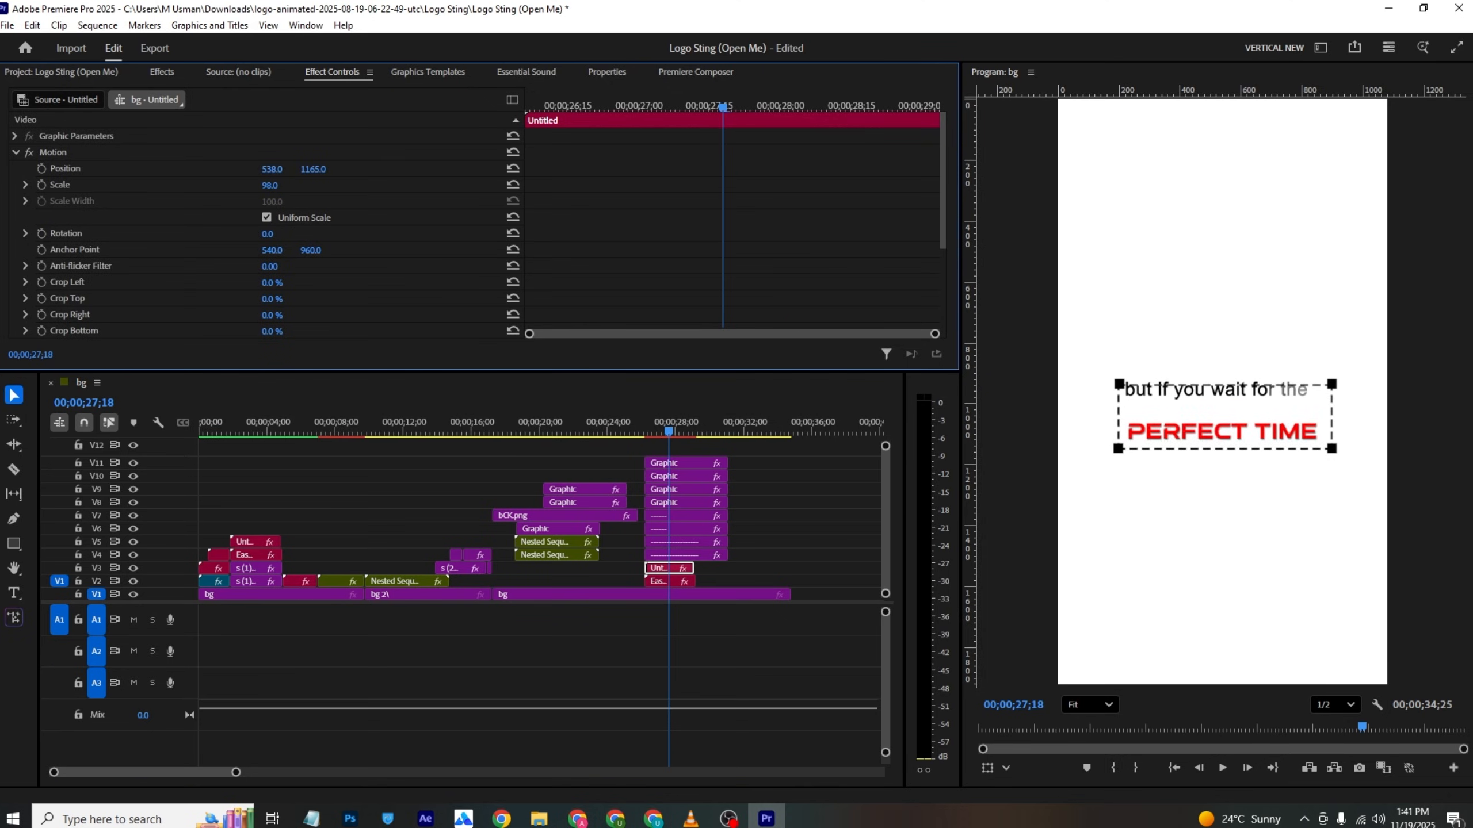
Step: Set the "but if you wait for the" title's Position to 560.6, 991 and its Scale to 67
click(658, 581)
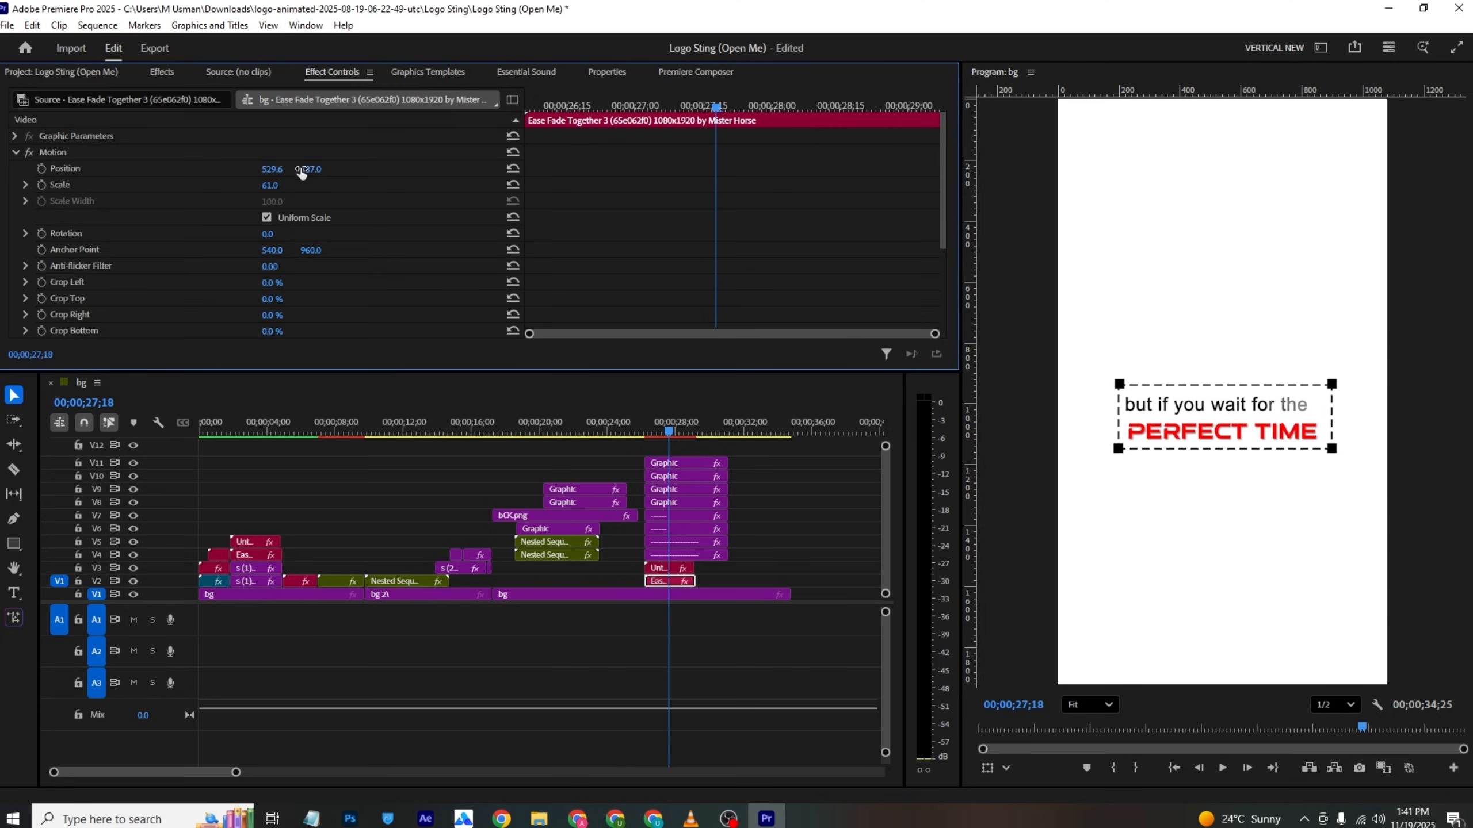
drag(688, 427, 676, 427)
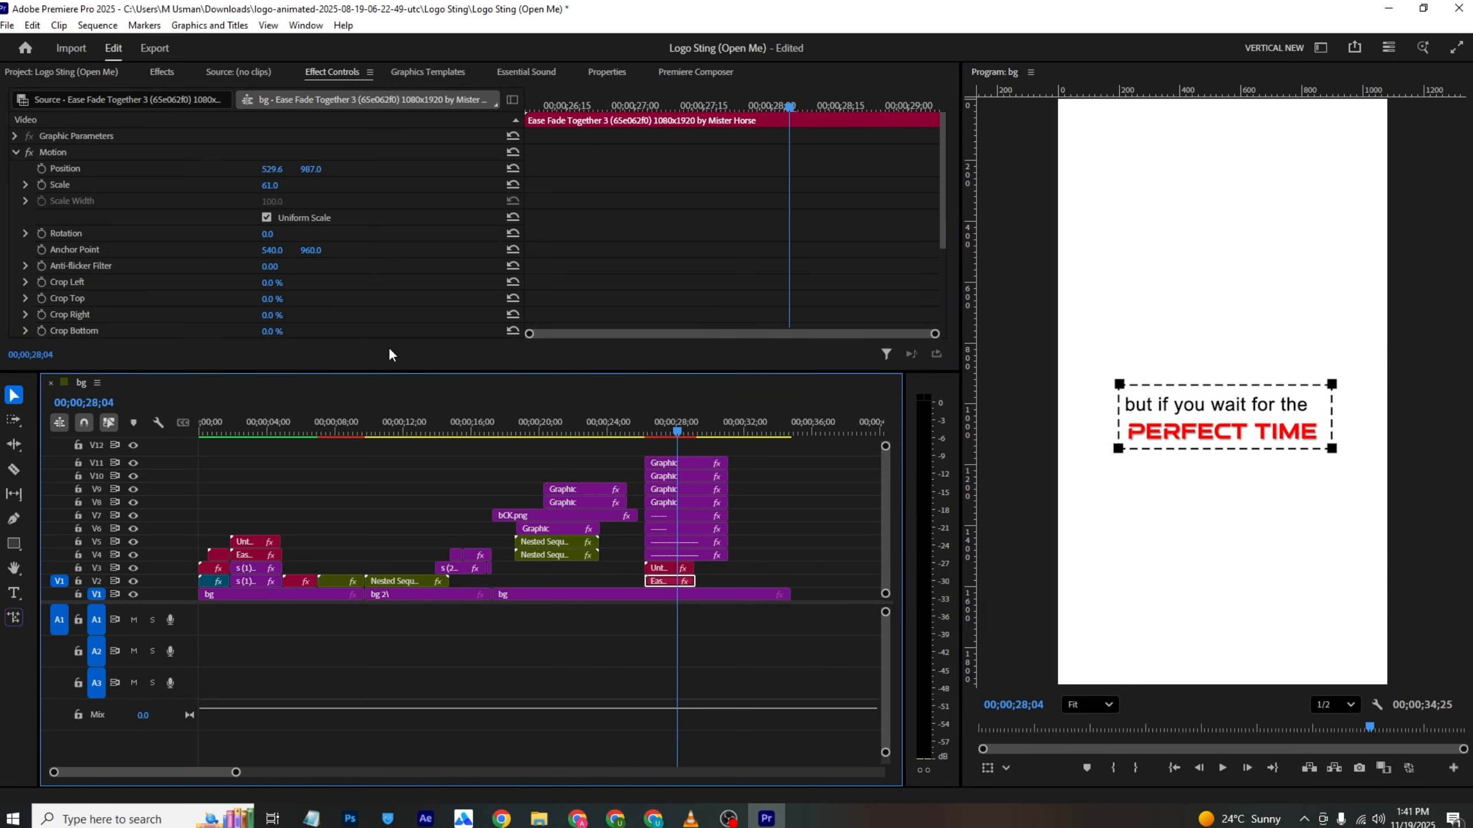
drag(272, 175, 318, 170)
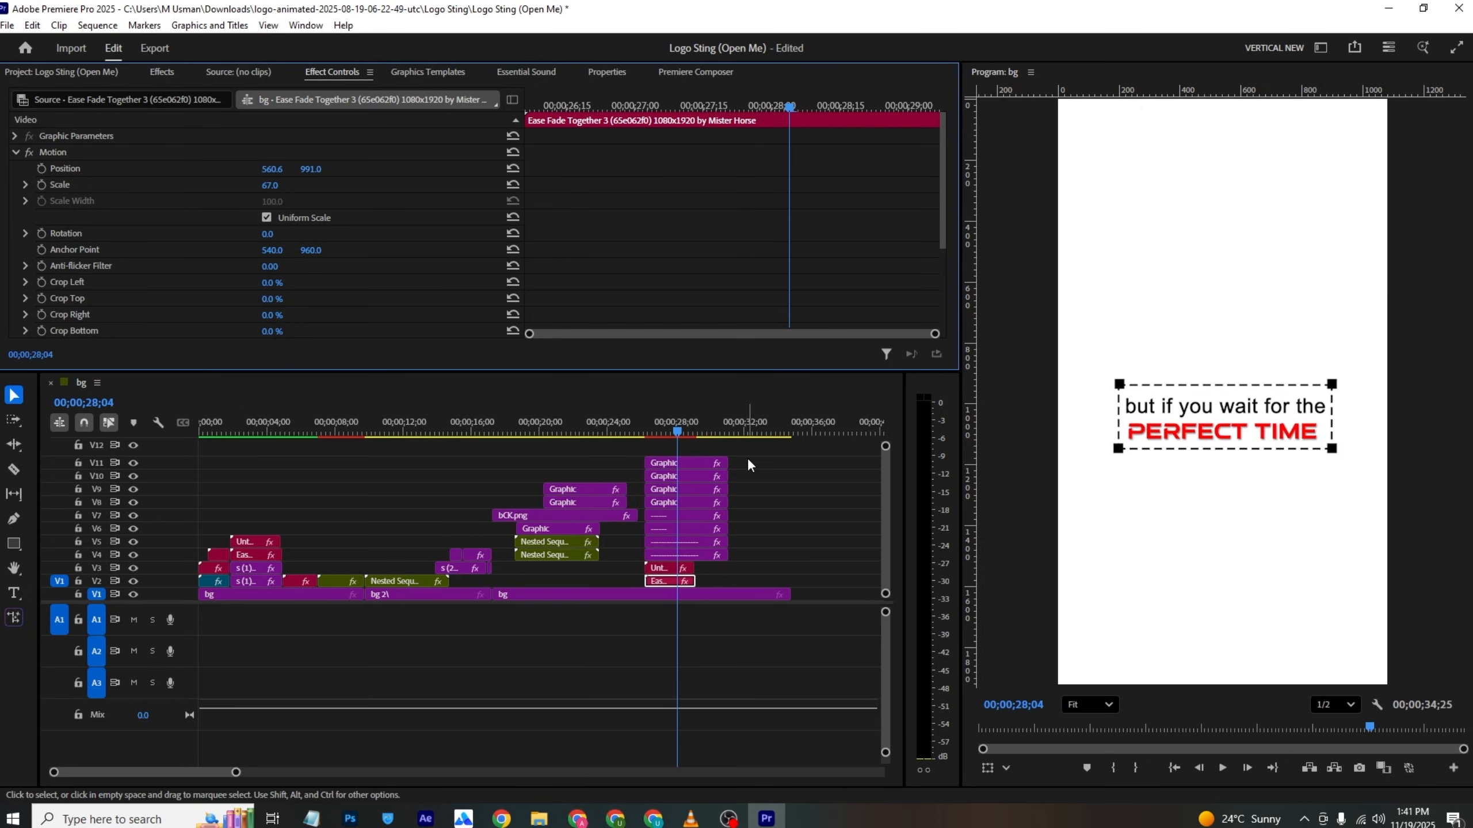
Step: Nest all dashed line and corner square clips into one sequence named Nested Sequence 05
drag(749, 462, 677, 557)
right_click(676, 557)
click(718, 459)
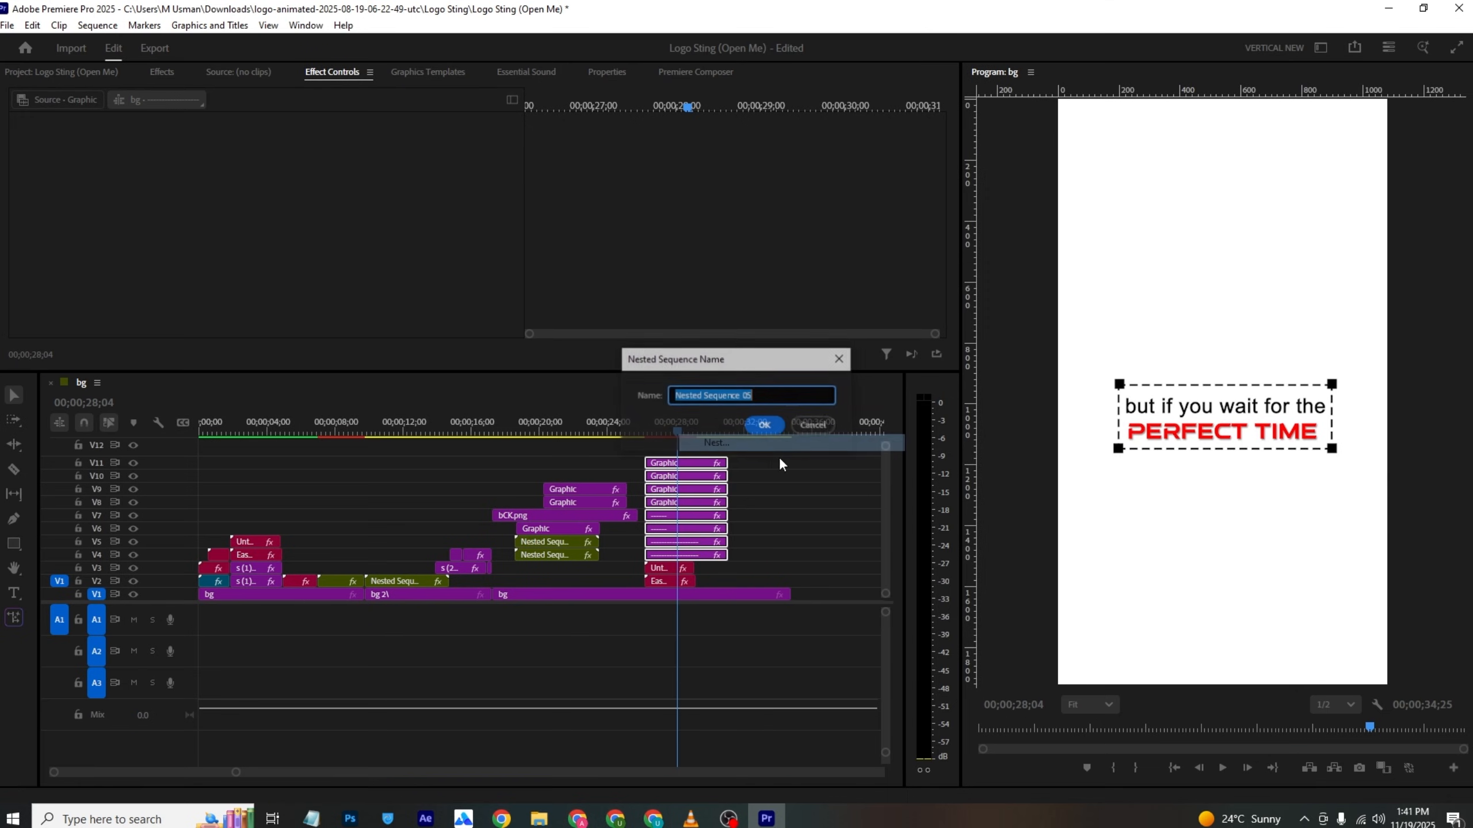
click(763, 426)
Step: Anchor Nested Sequence 05 at the frame's upper-left corner and keyframe its Scale from 0 at the clip's start to 100 at about 00;00;27;04
click(700, 558)
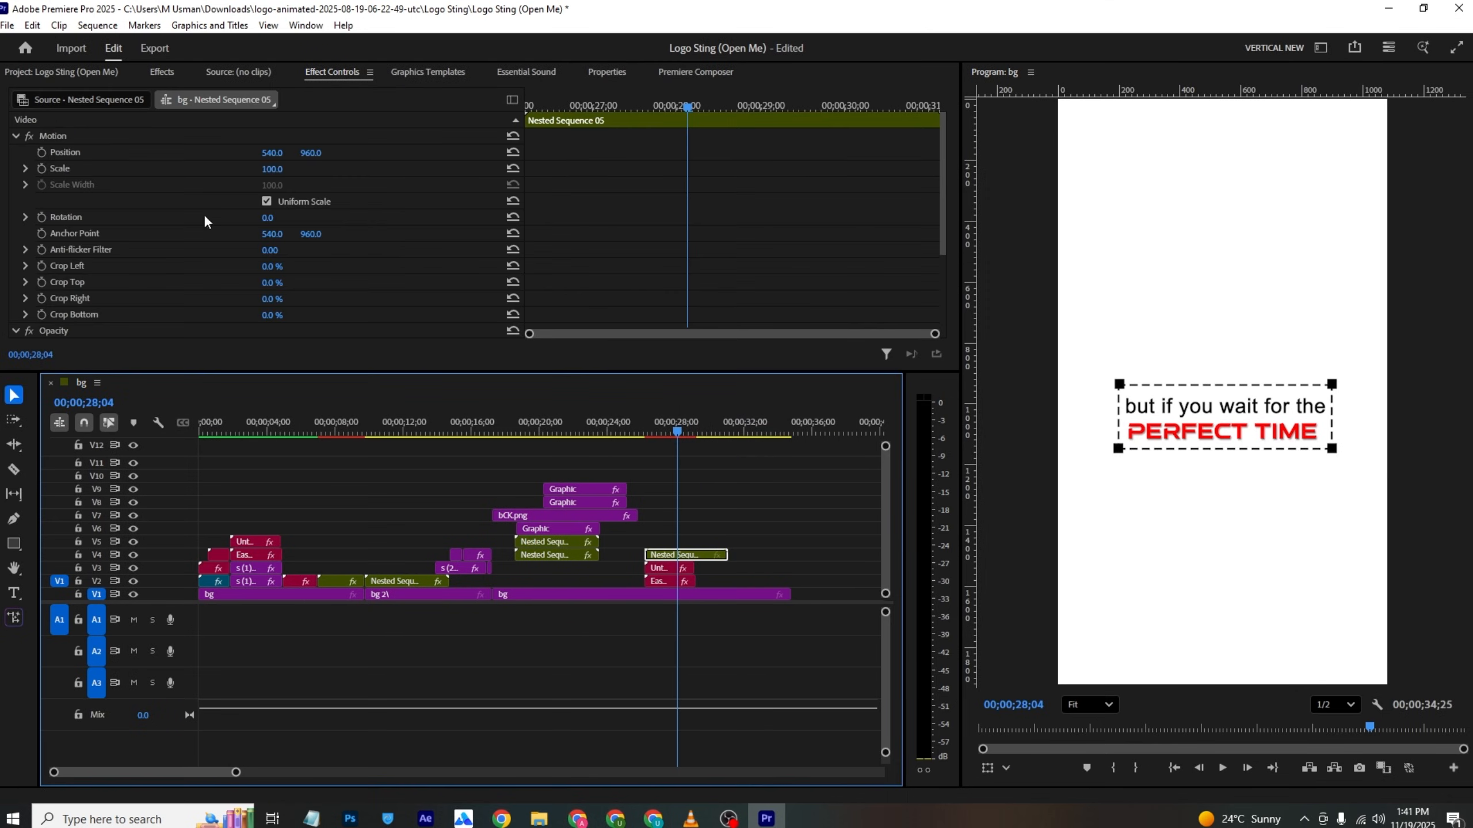
drag(1223, 392, 1117, 386)
click(41, 168)
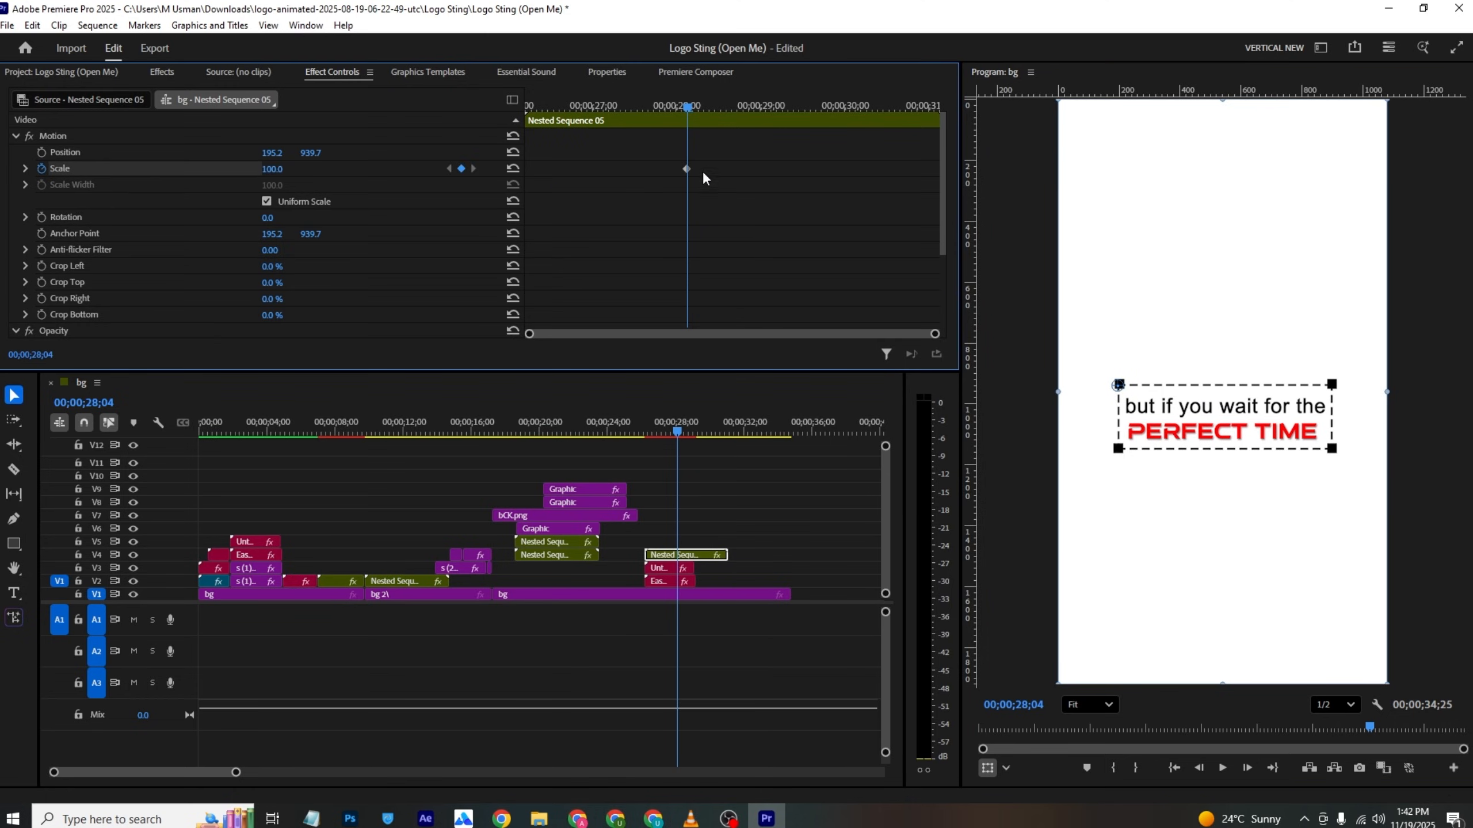
drag(682, 172, 604, 173)
drag(612, 108, 458, 116)
drag(266, 170, 186, 169)
key(ctrl+s)
key(space)
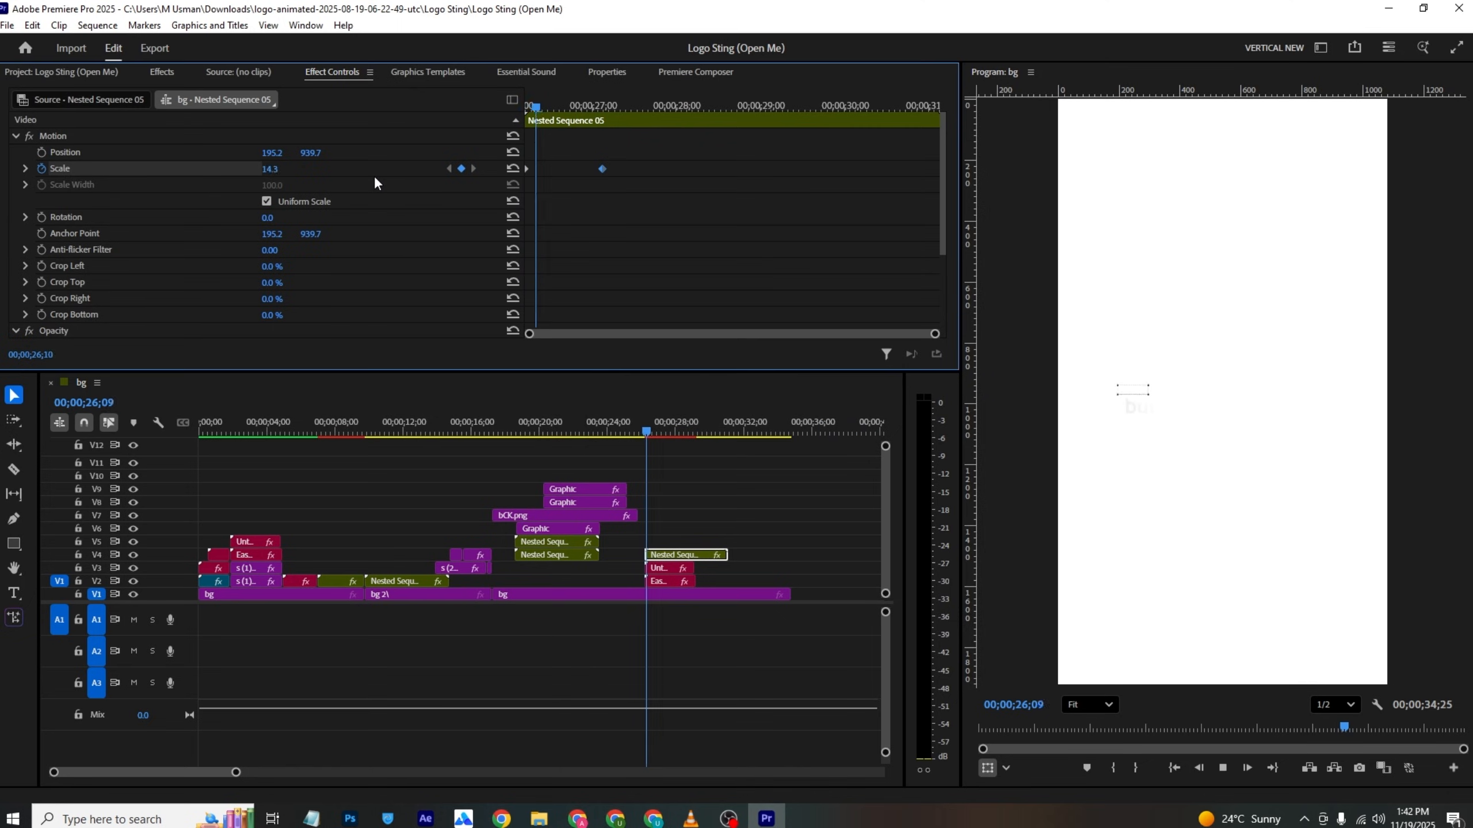
key(space)
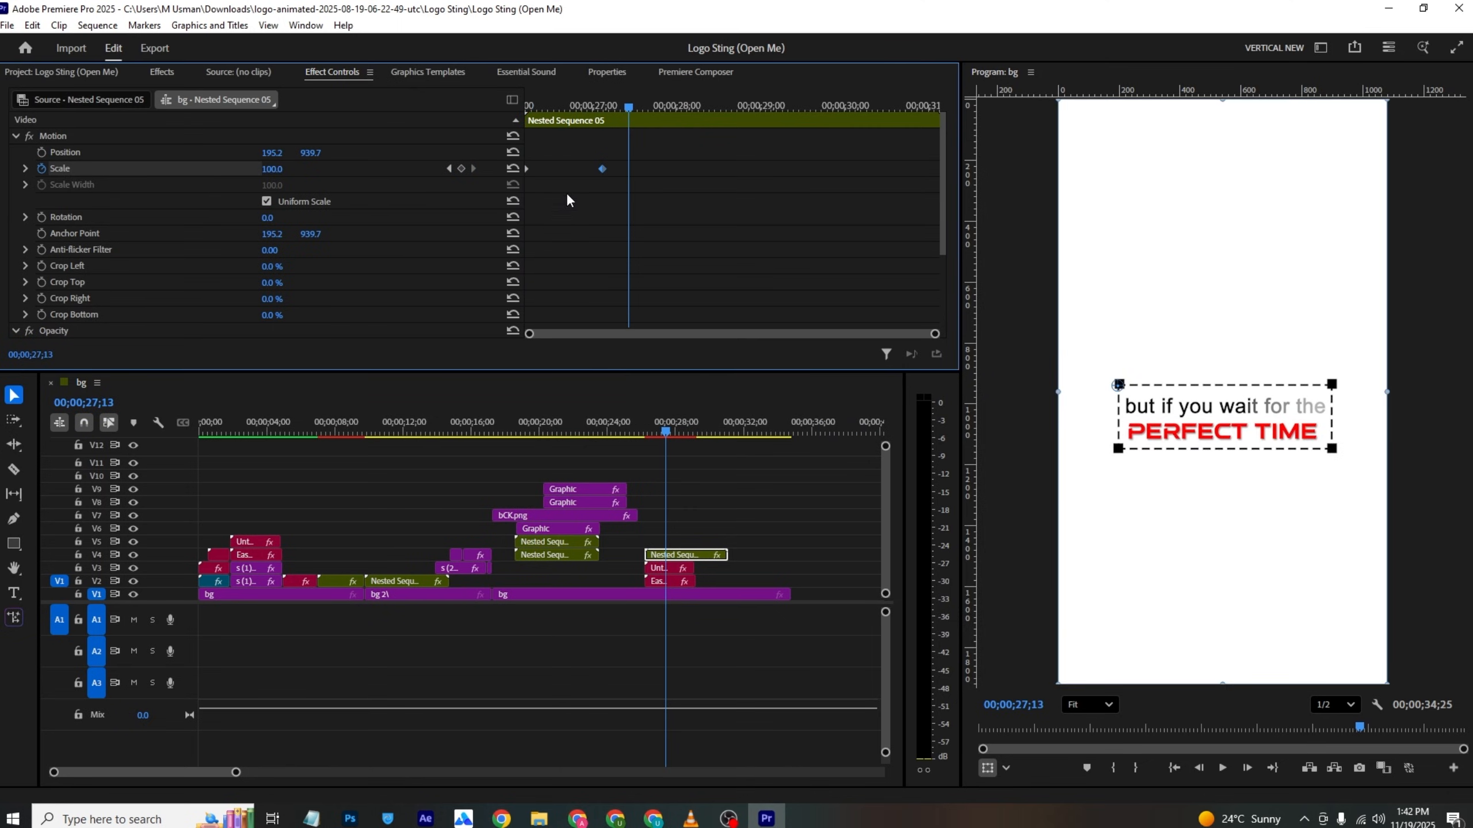
Step: Move the nested frame's final Scale keyframe to about 00;00;28;04, apply easing to both Scale keyframes, and save the project
drag(654, 166, 373, 168)
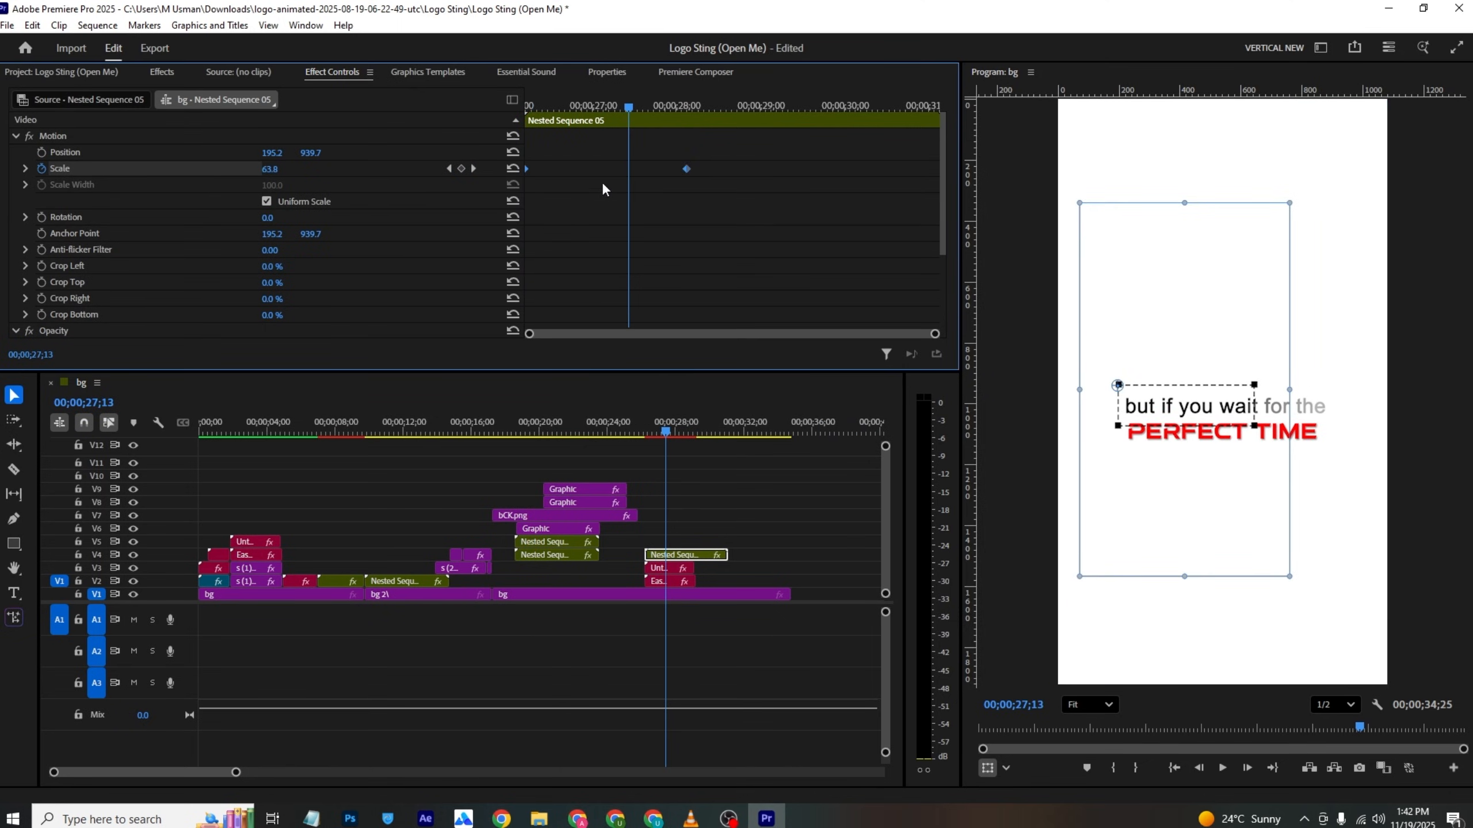
right_click(685, 168)
click(743, 365)
key(ctrl+s)
key(Up)
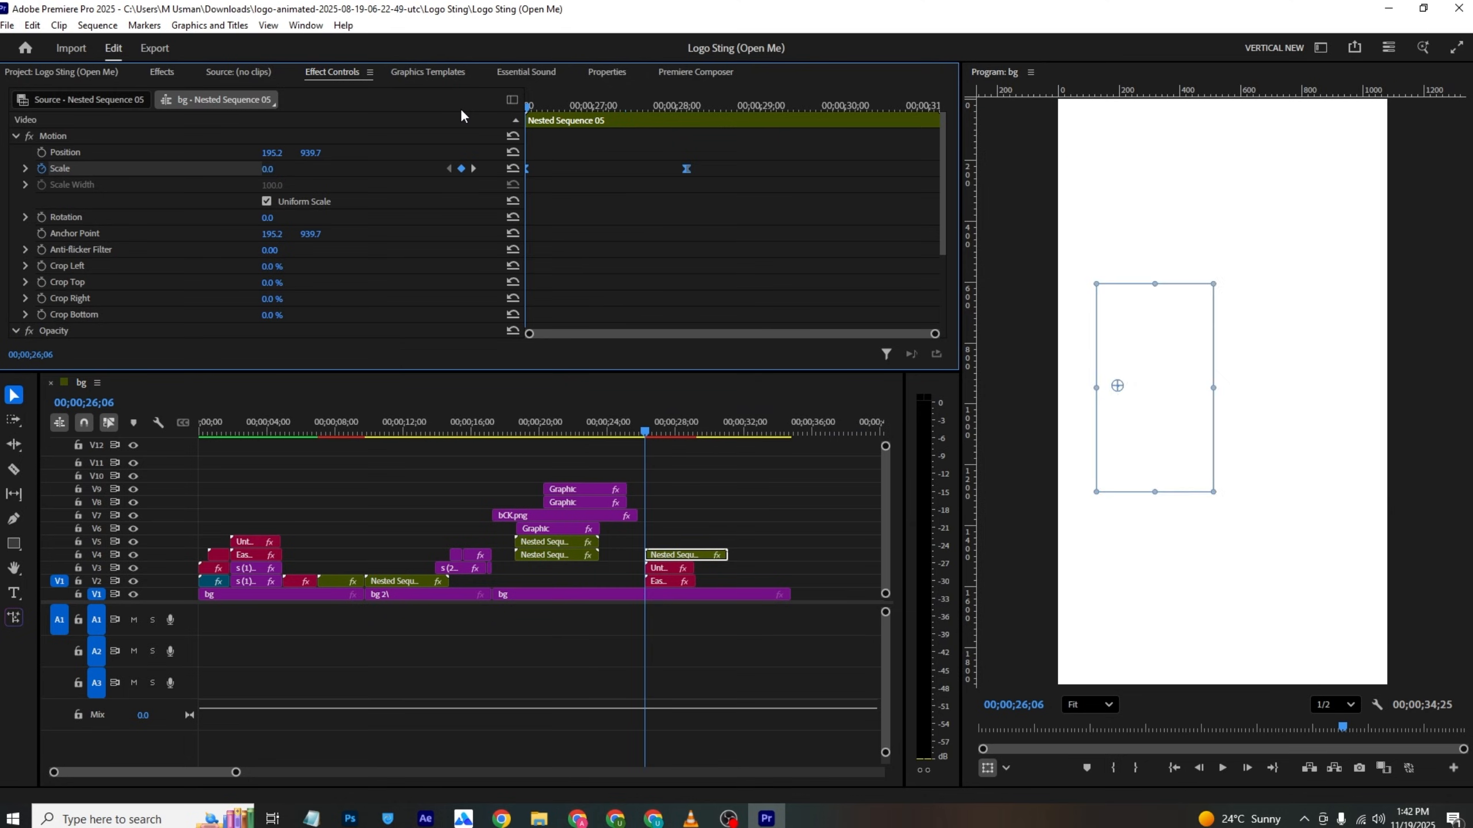
key(space)
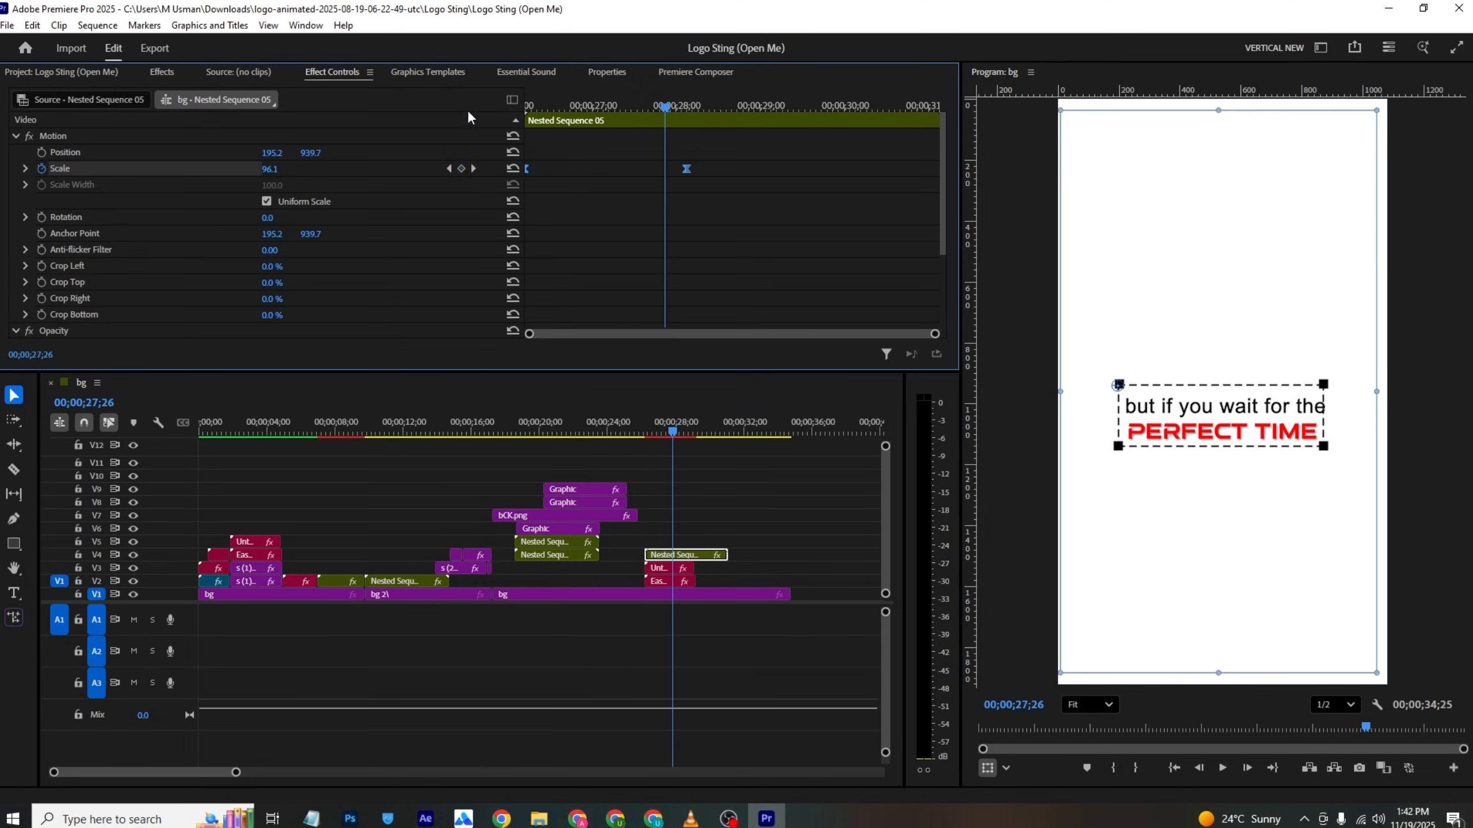
Step: Shorten the frame's scale-up by moving its final eased keyframe to about 00;00;27;04, and preview it from the clip's start
key(Up)
key(space)
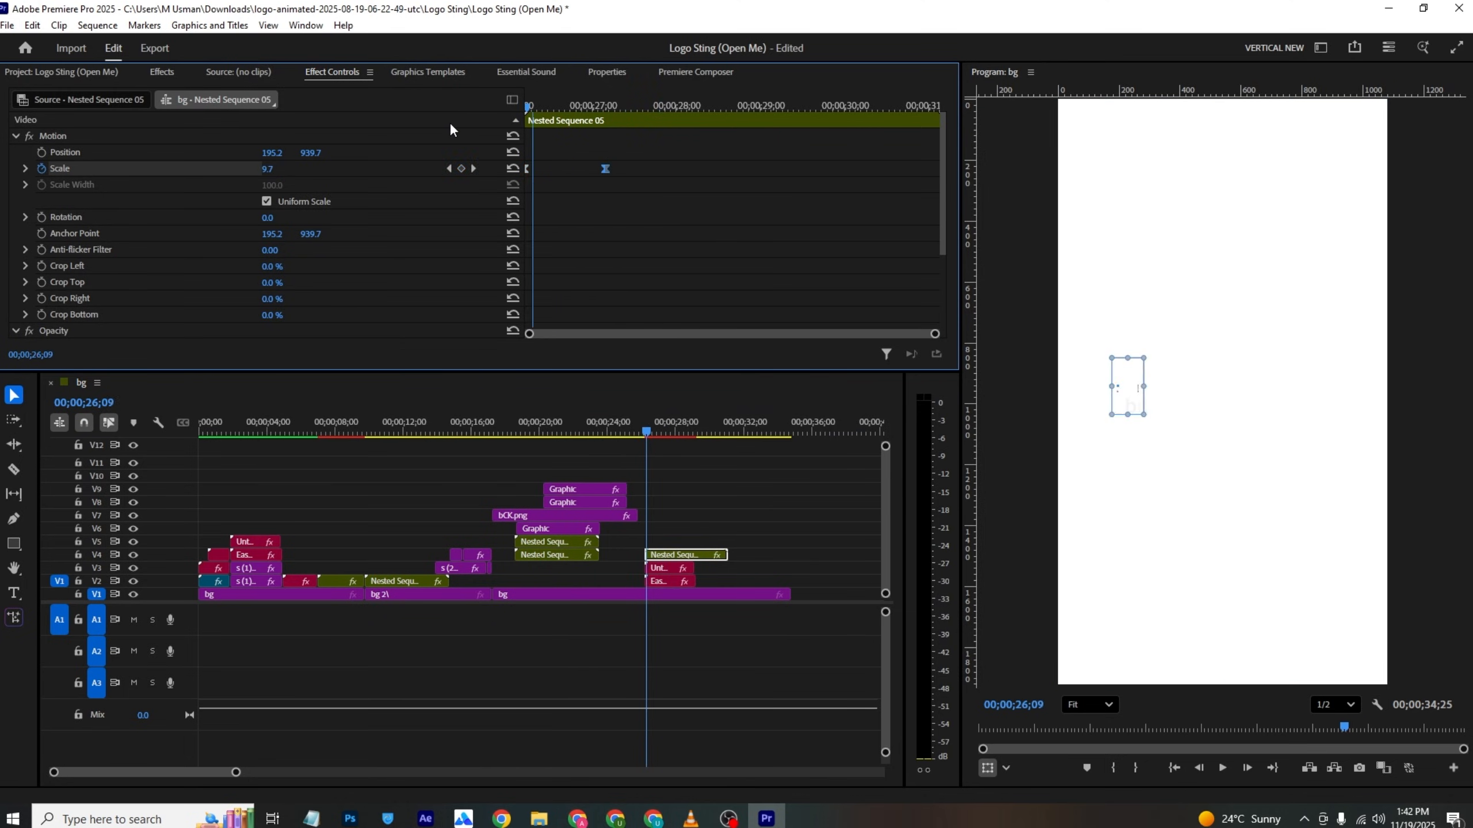
key(space)
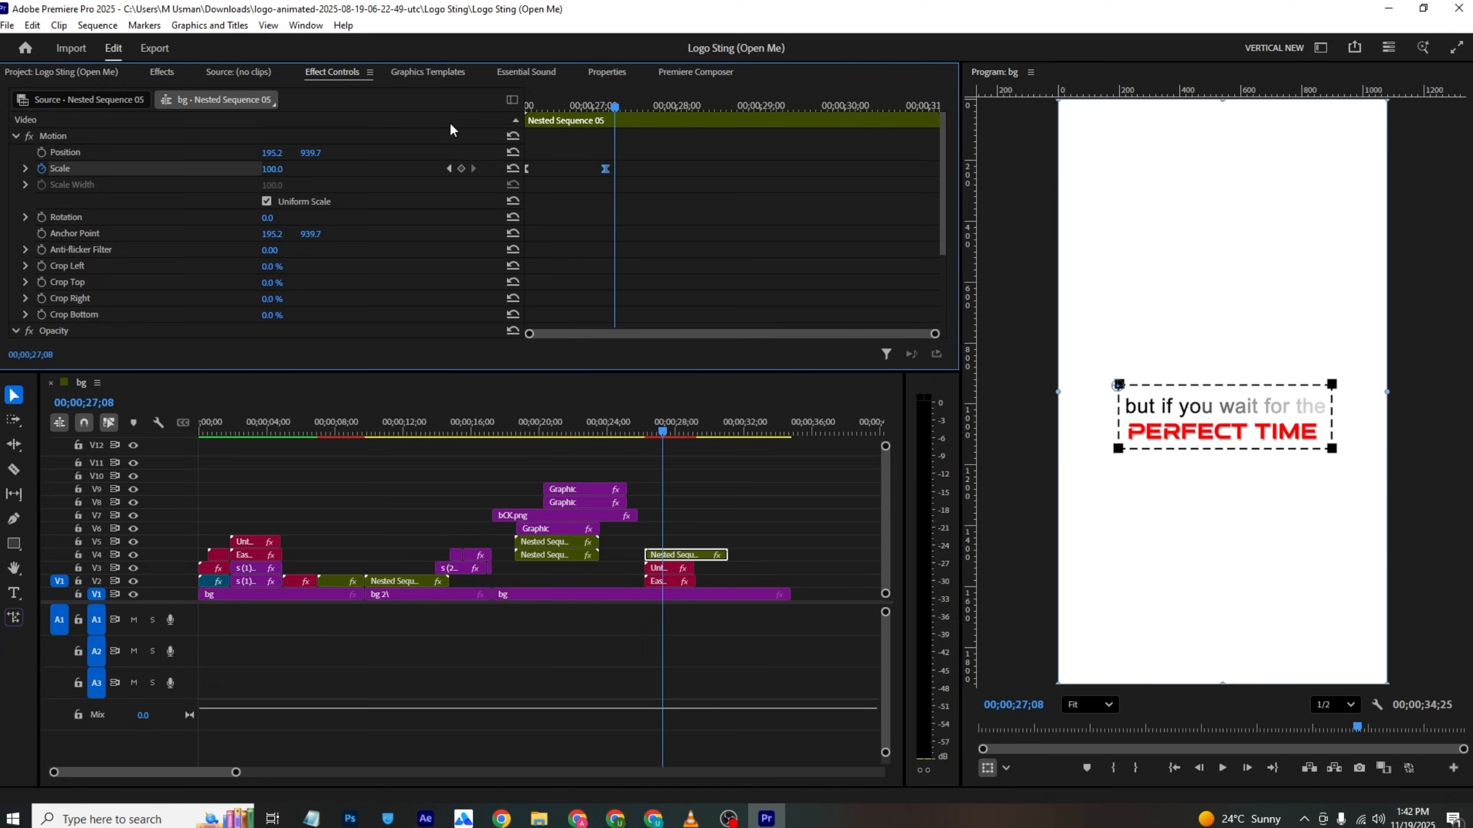